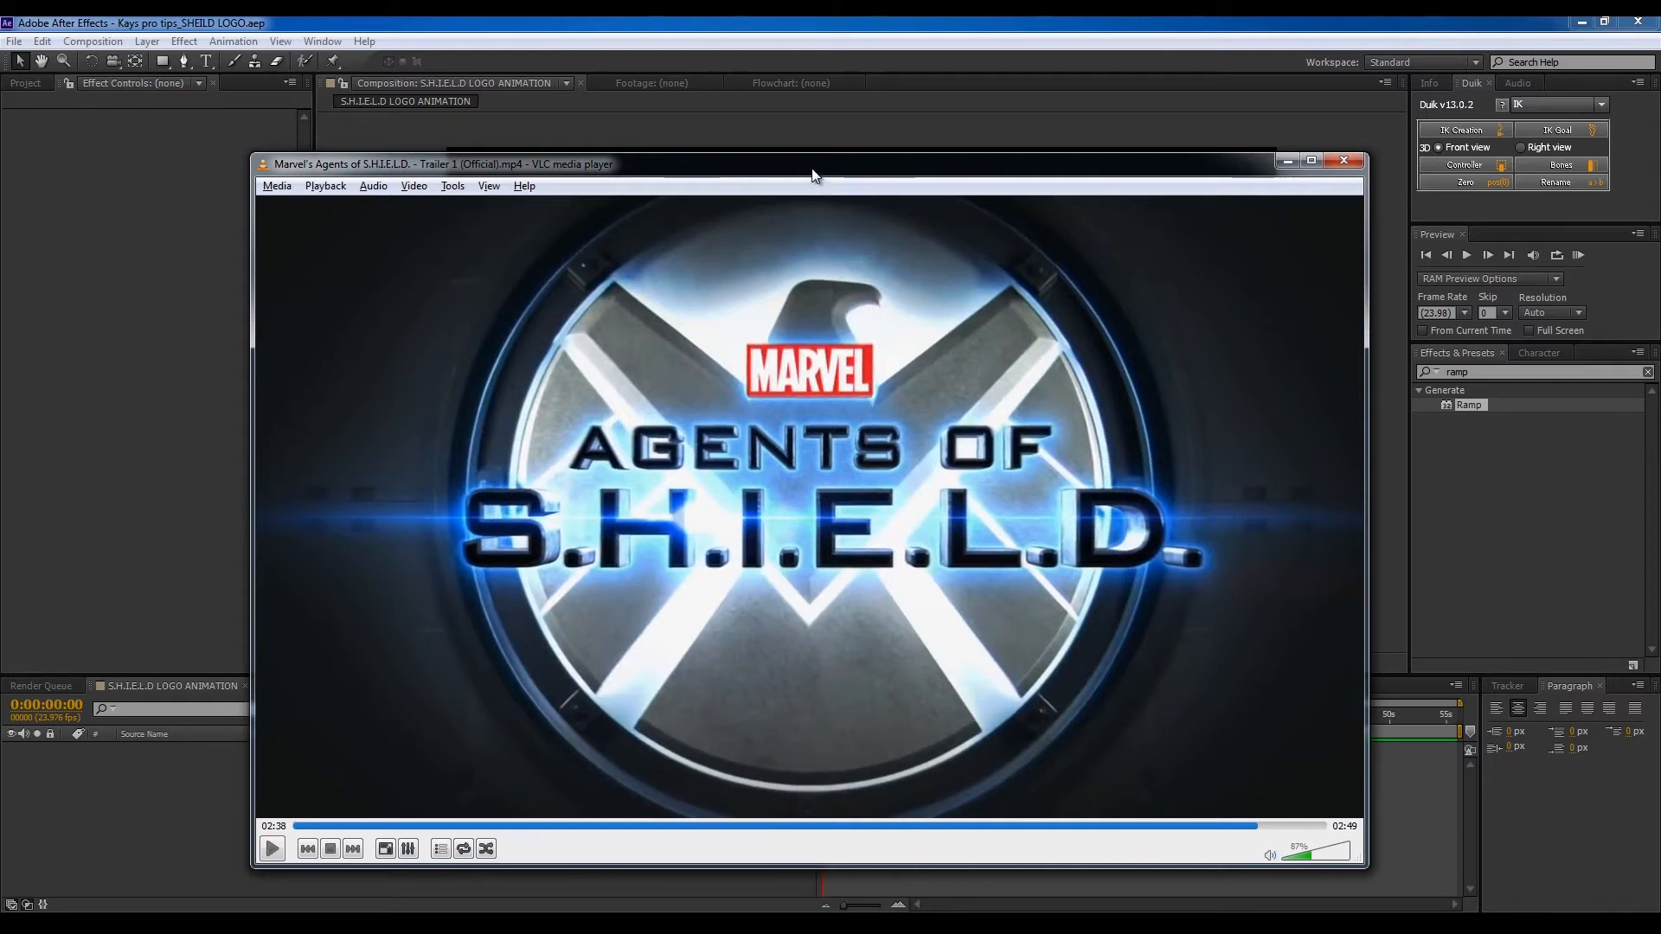
Step: Move the trailer player window out of the workspace and open the Agents of Sheild_art composition with no layer selected
left_click_drag(816, 170, 1652, 128)
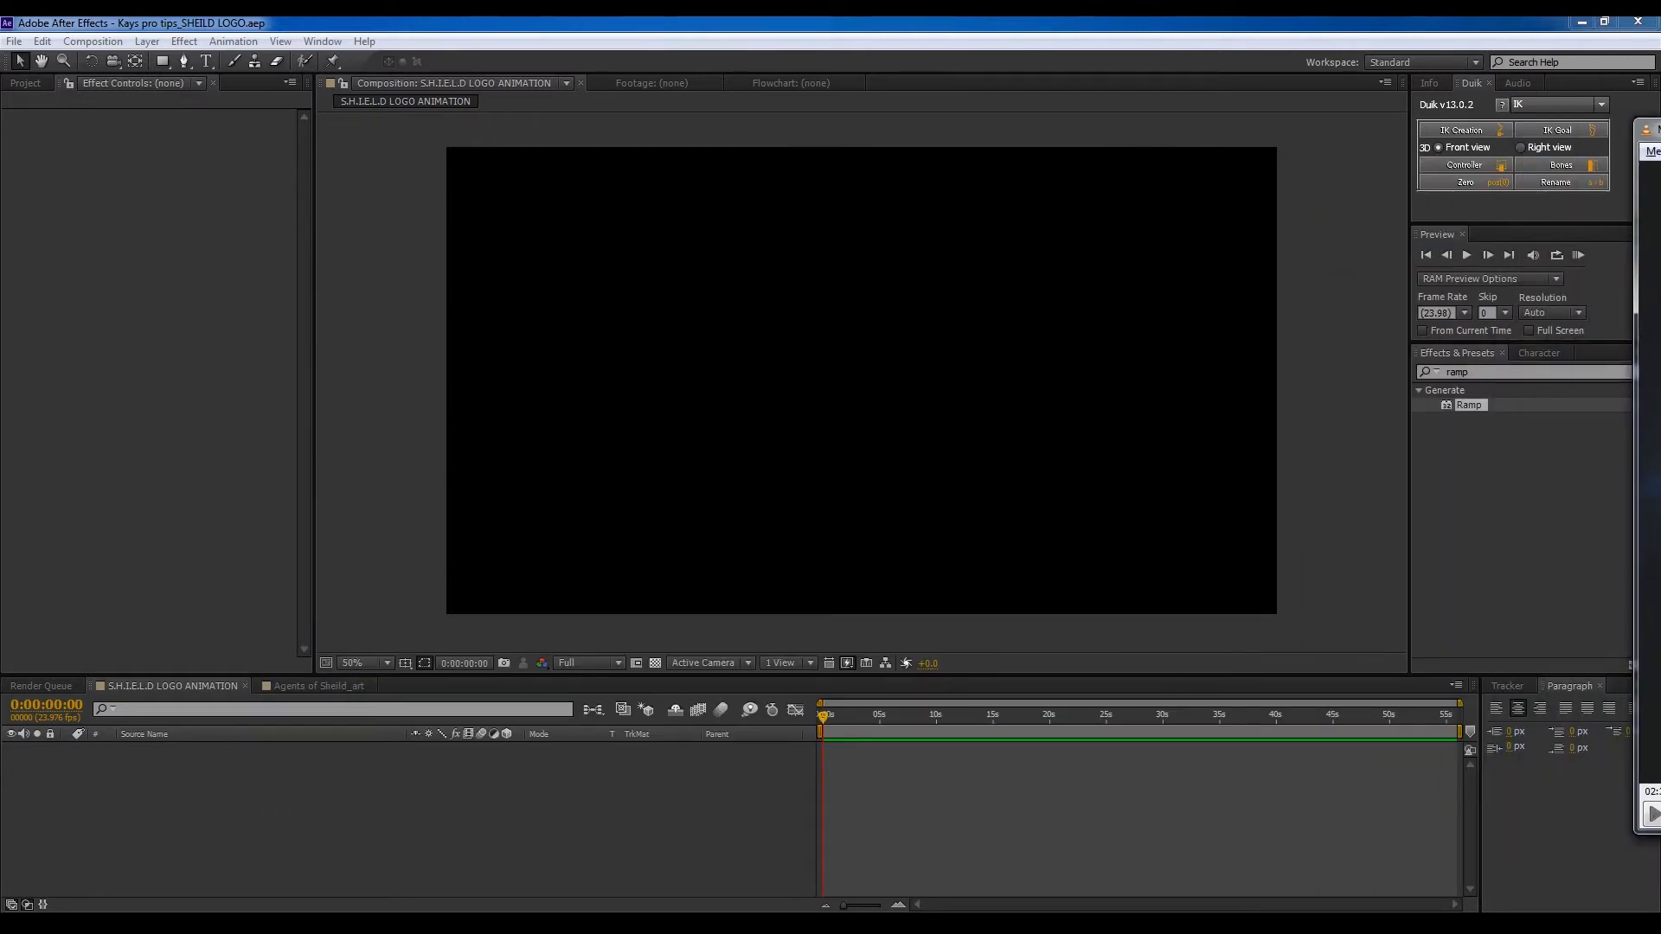
left_click(661, 578)
left_click(324, 688)
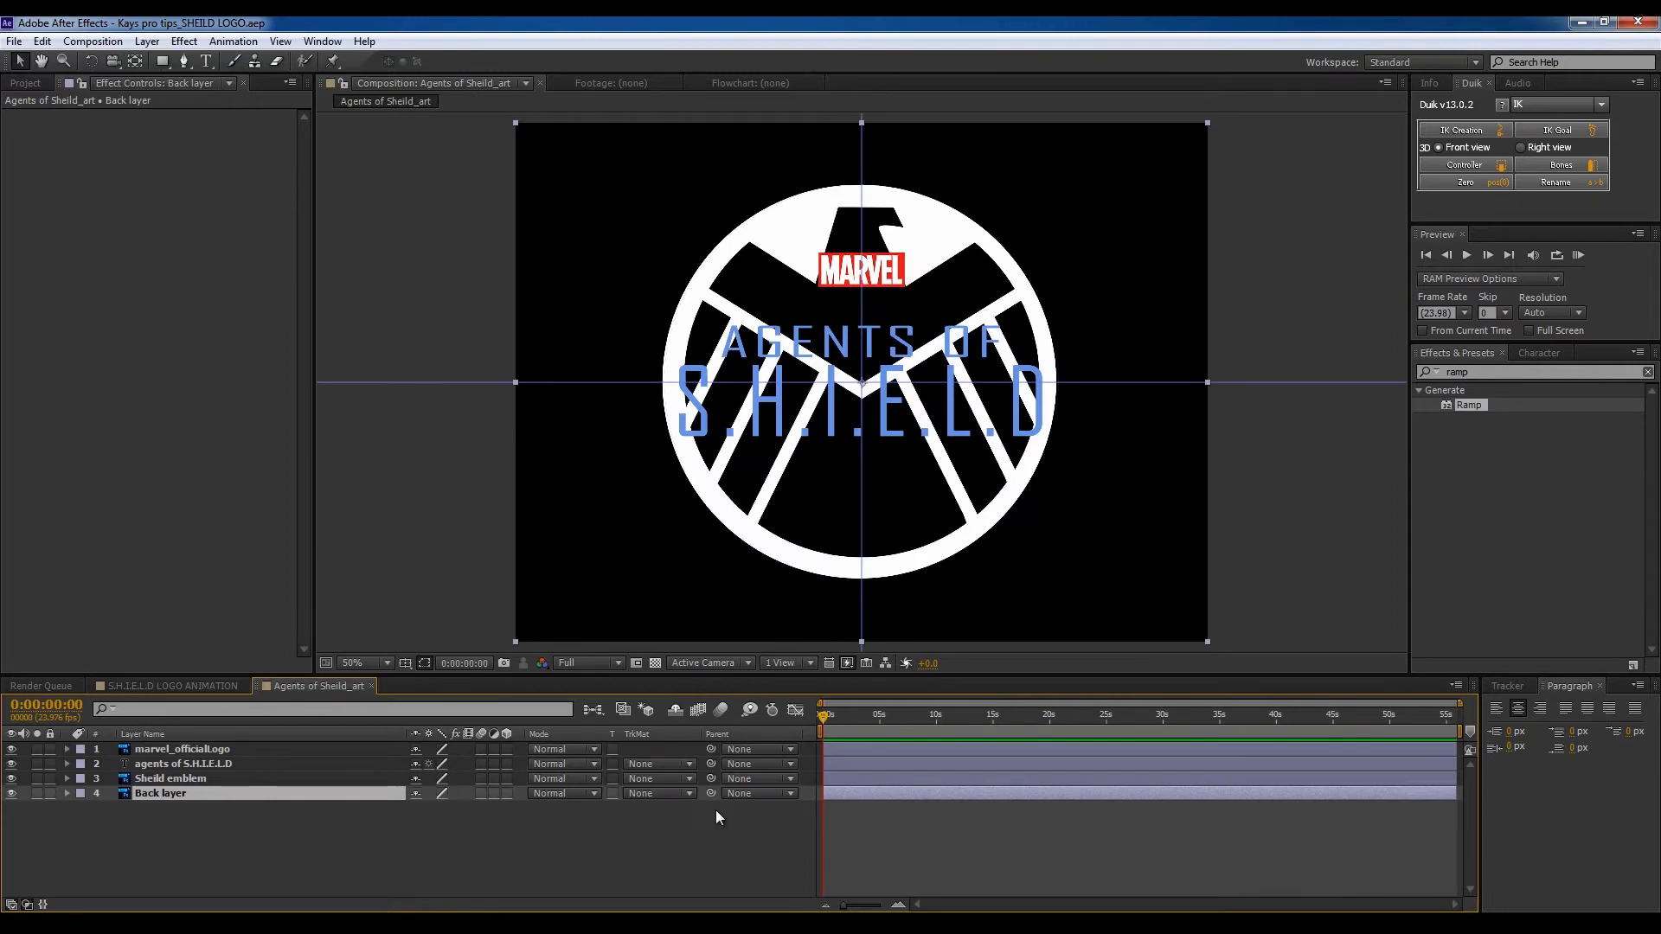
left_click(188, 811)
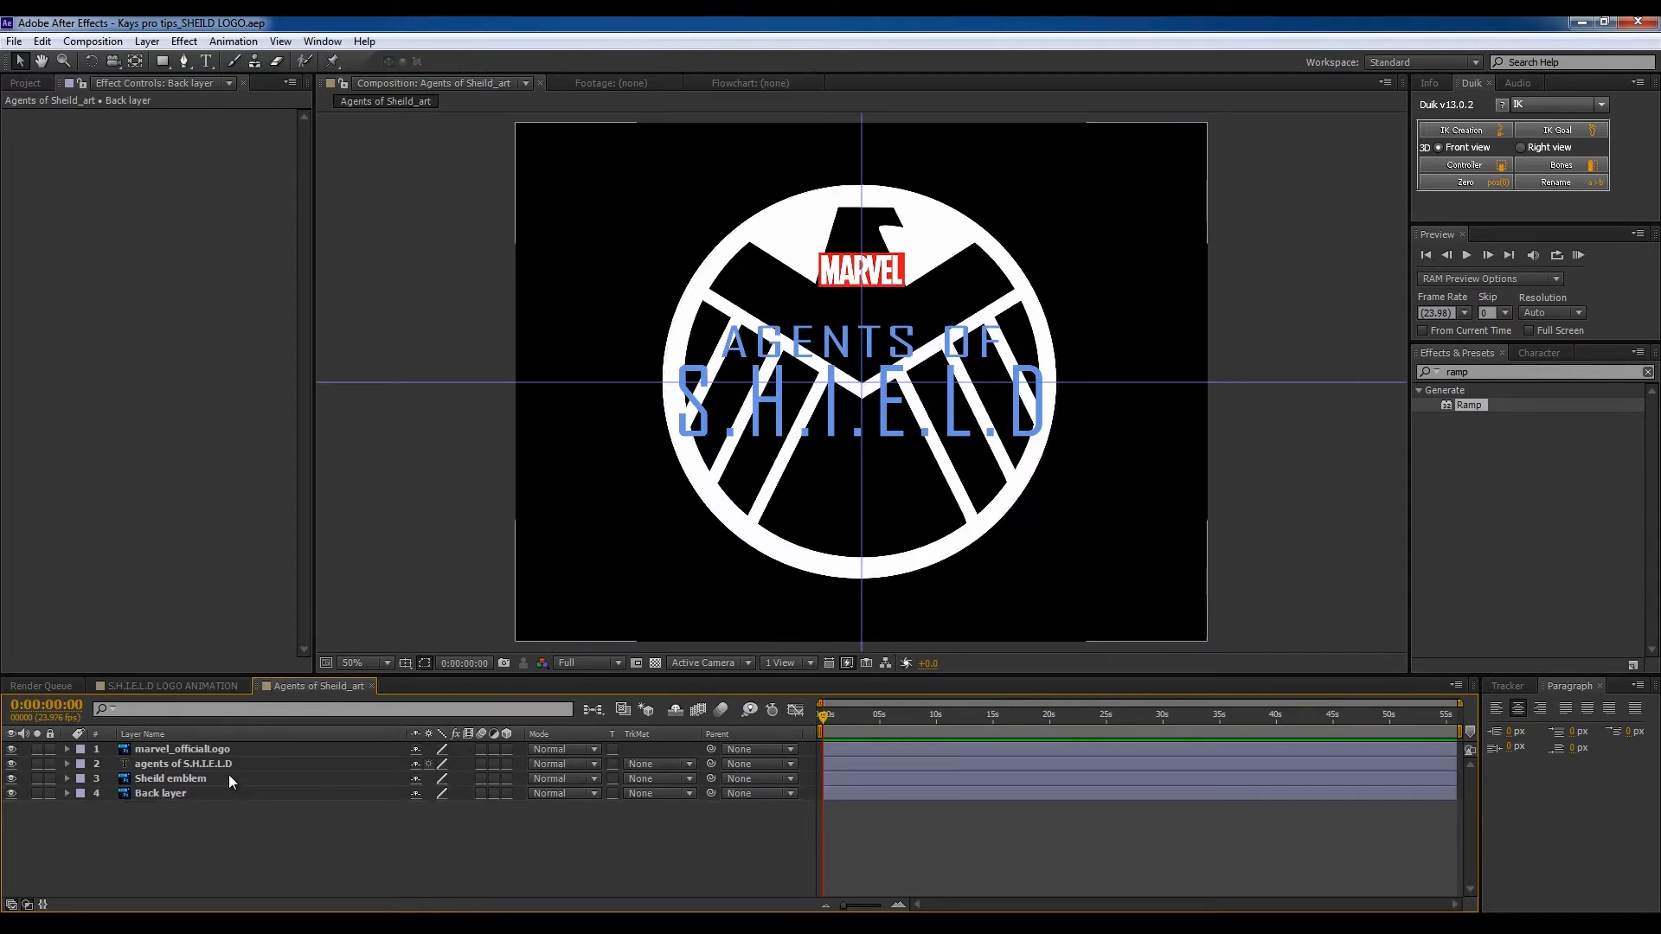
Step: Check the marvel_officialLogo and agents of S.H.I.E.L.D layers by hiding and showing each in turn
left_click(192, 749)
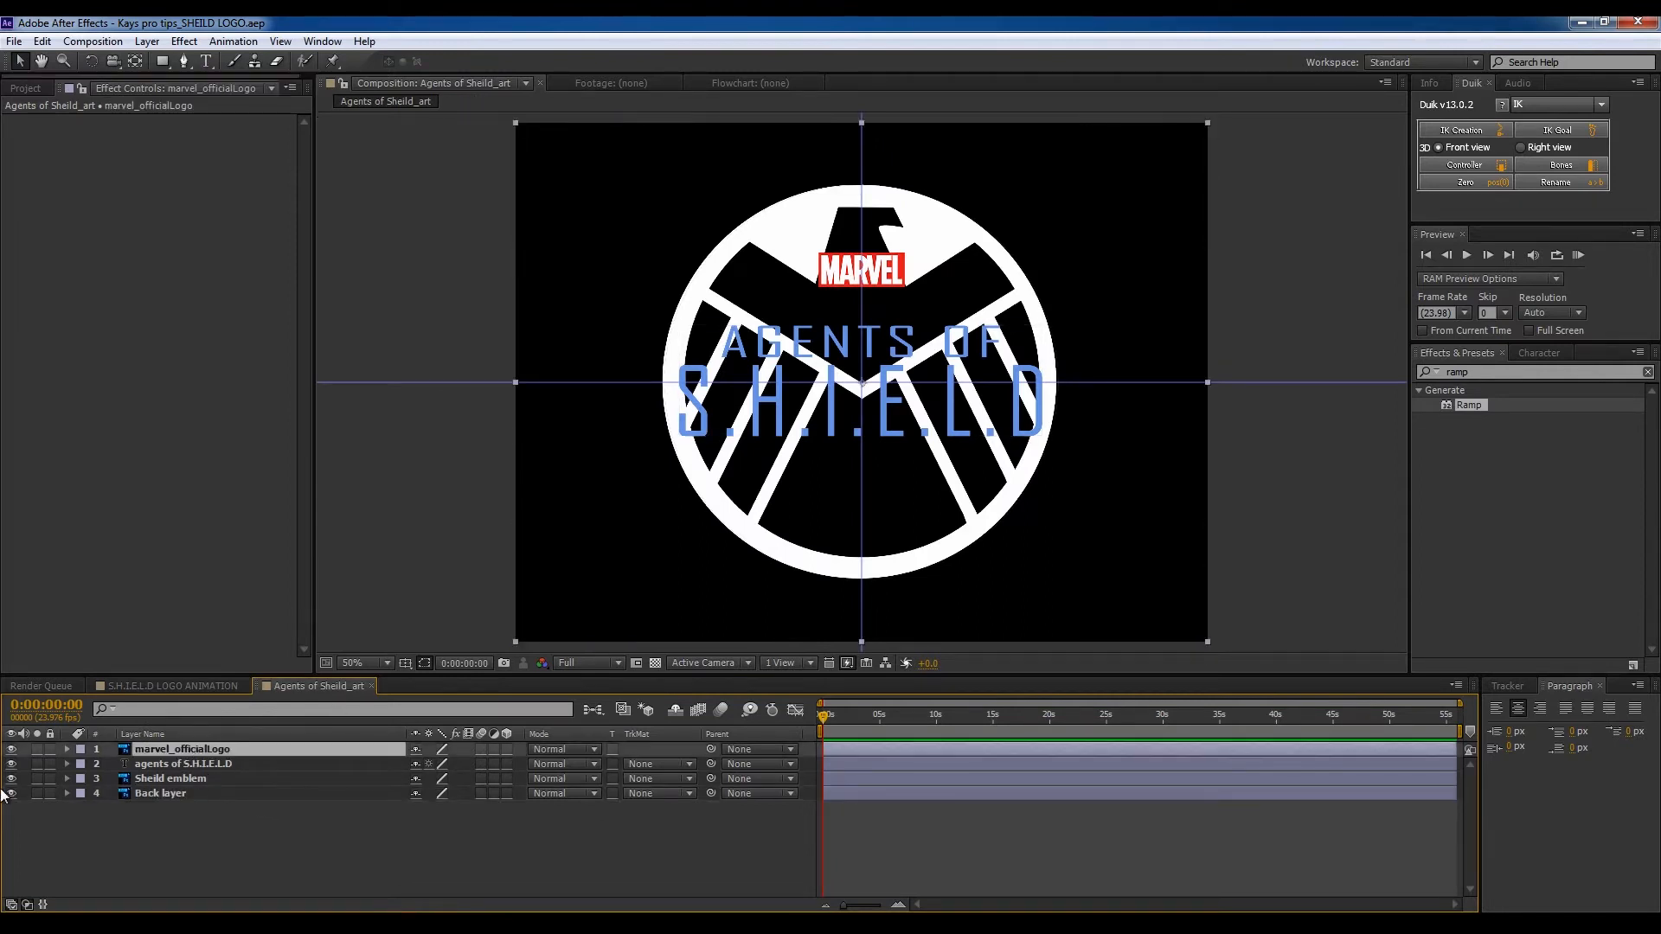
left_click(12, 750)
left_click(12, 749)
left_click(12, 749)
left_click(12, 749)
left_click(156, 764)
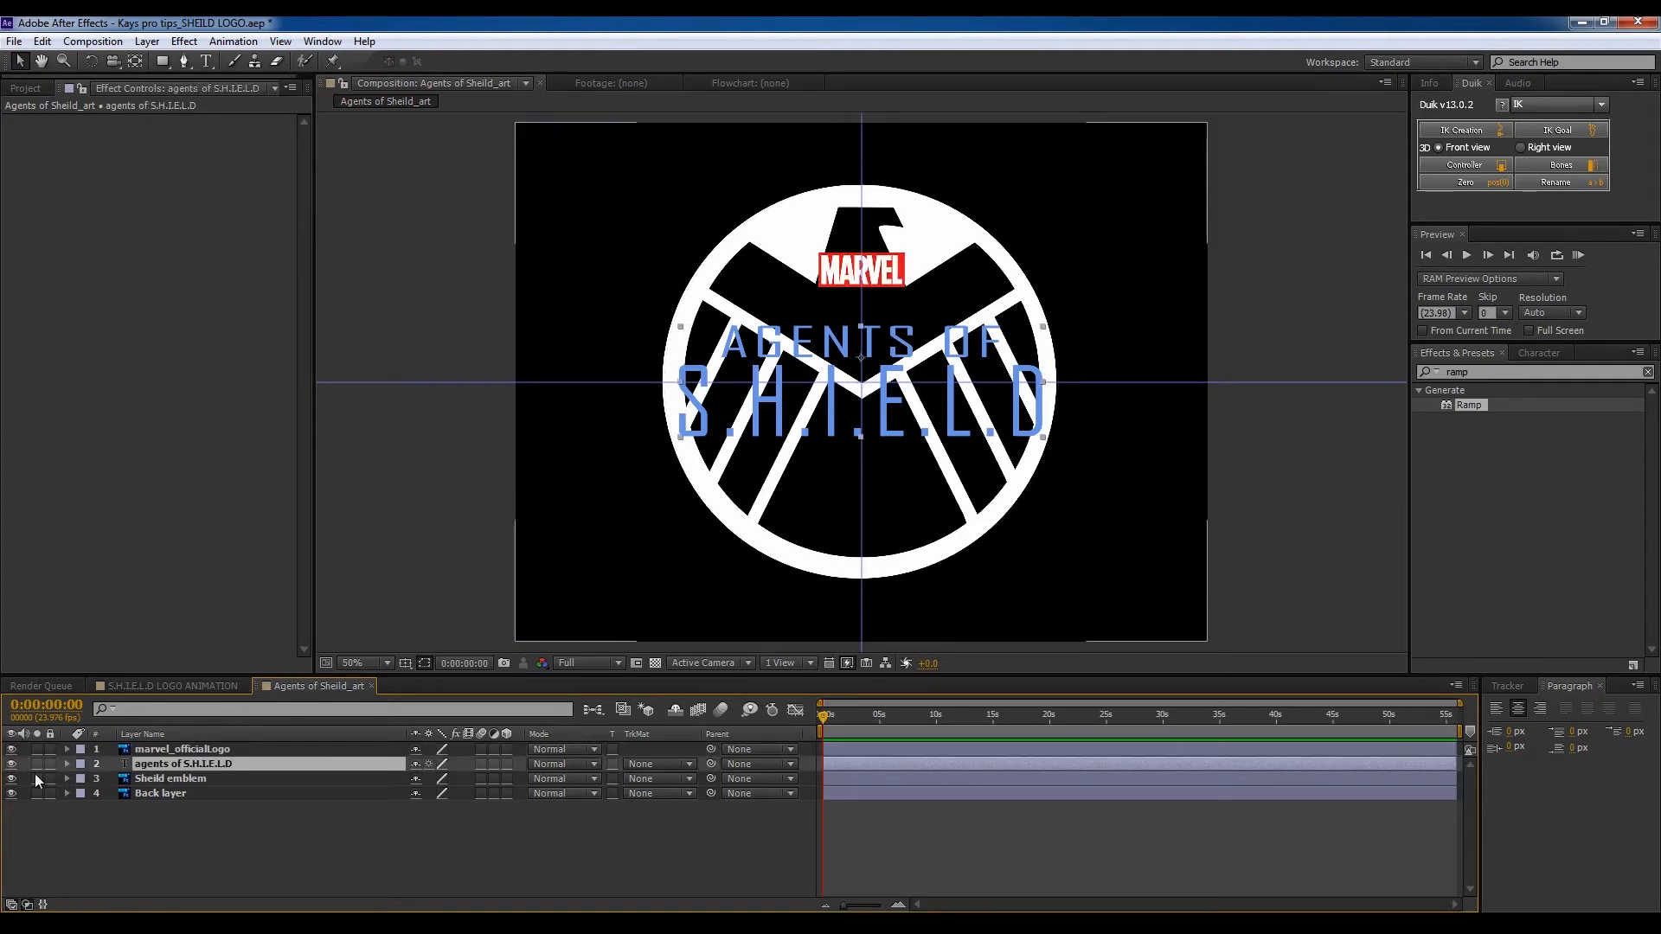
left_click(12, 765)
left_click(12, 764)
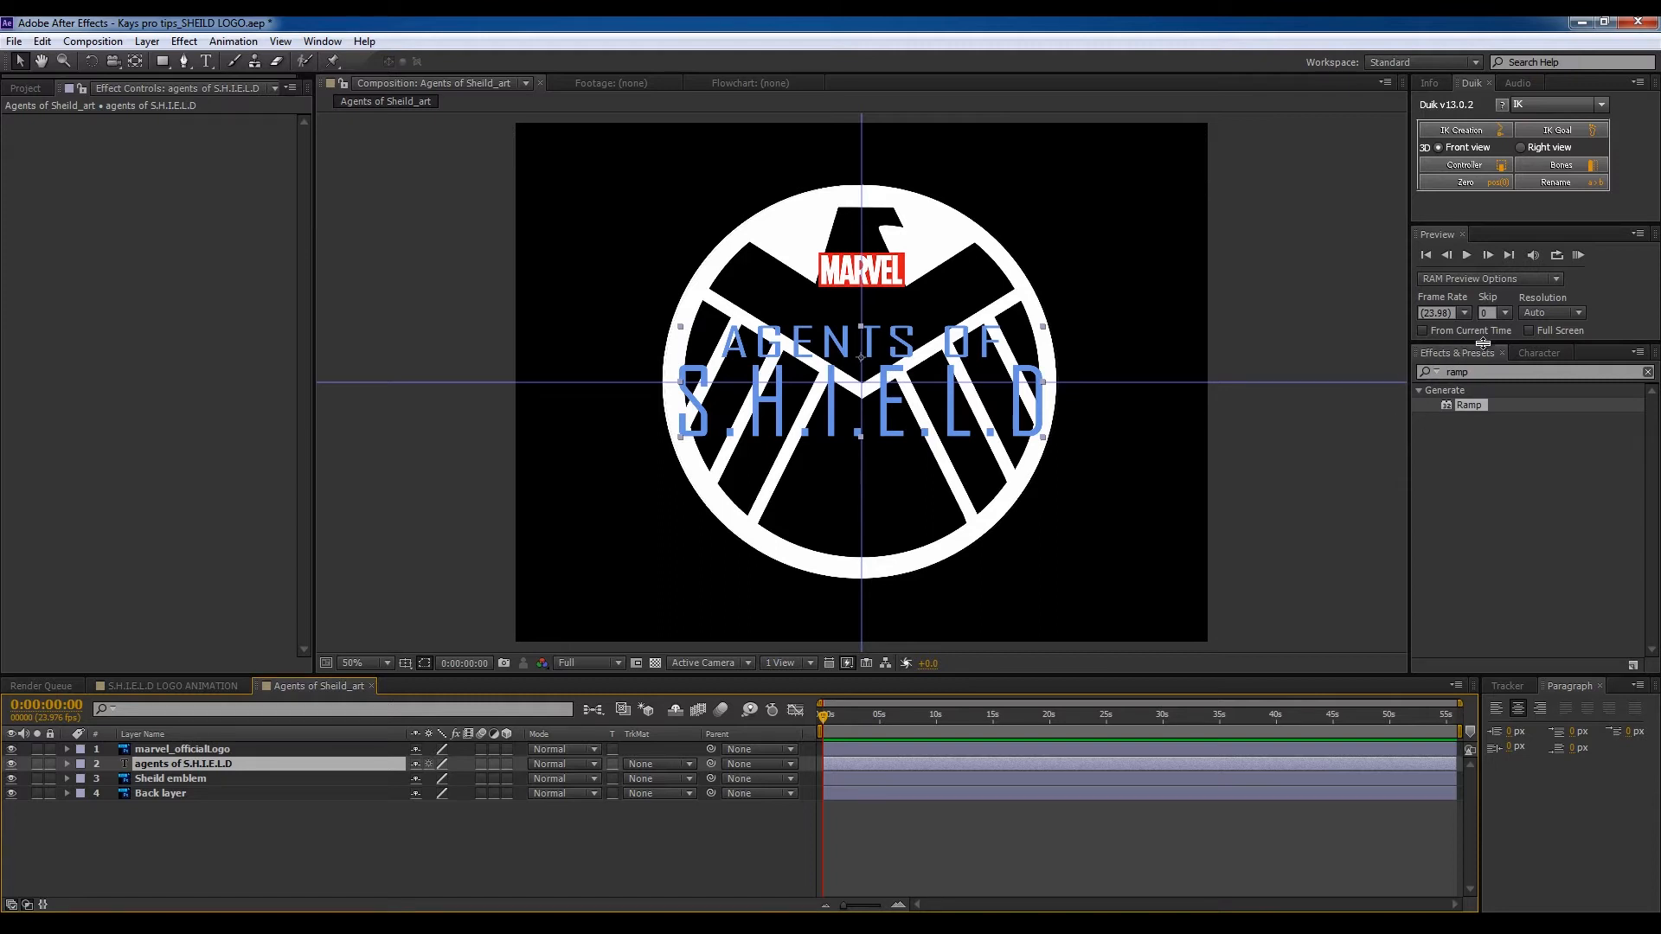
Step: Inspect the Sheild emblem layer, and check what Back layer contributes by toggling its visibility
left_click(166, 781)
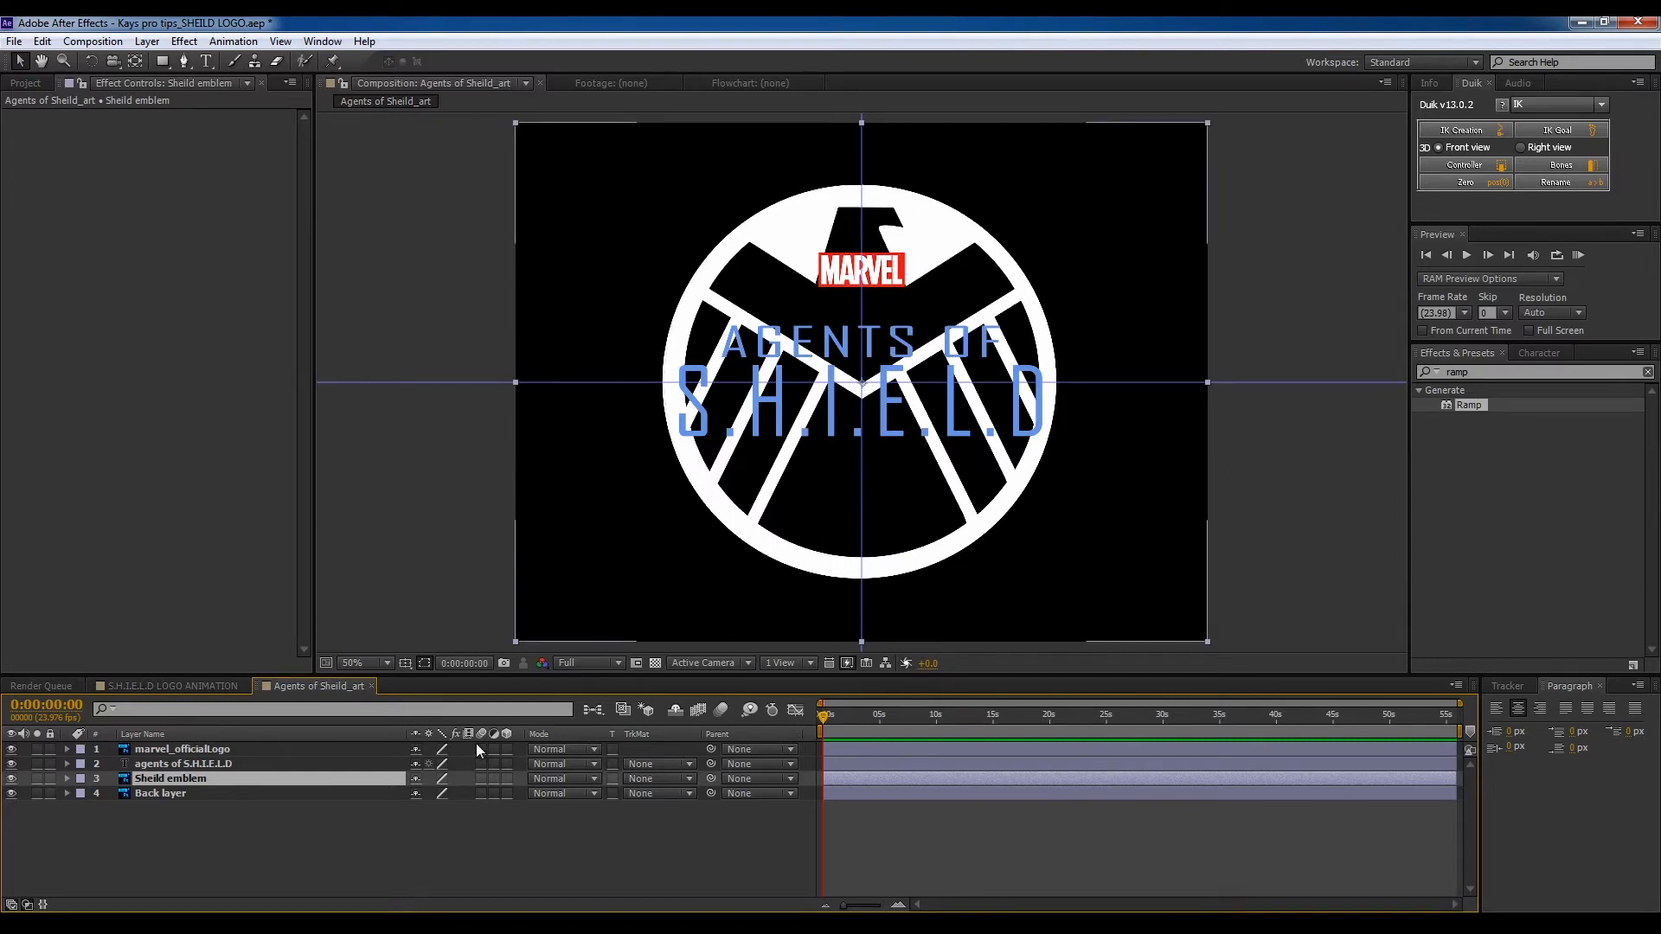
left_click(207, 796)
left_click(13, 796)
left_click(13, 795)
left_click(12, 792)
left_click(12, 793)
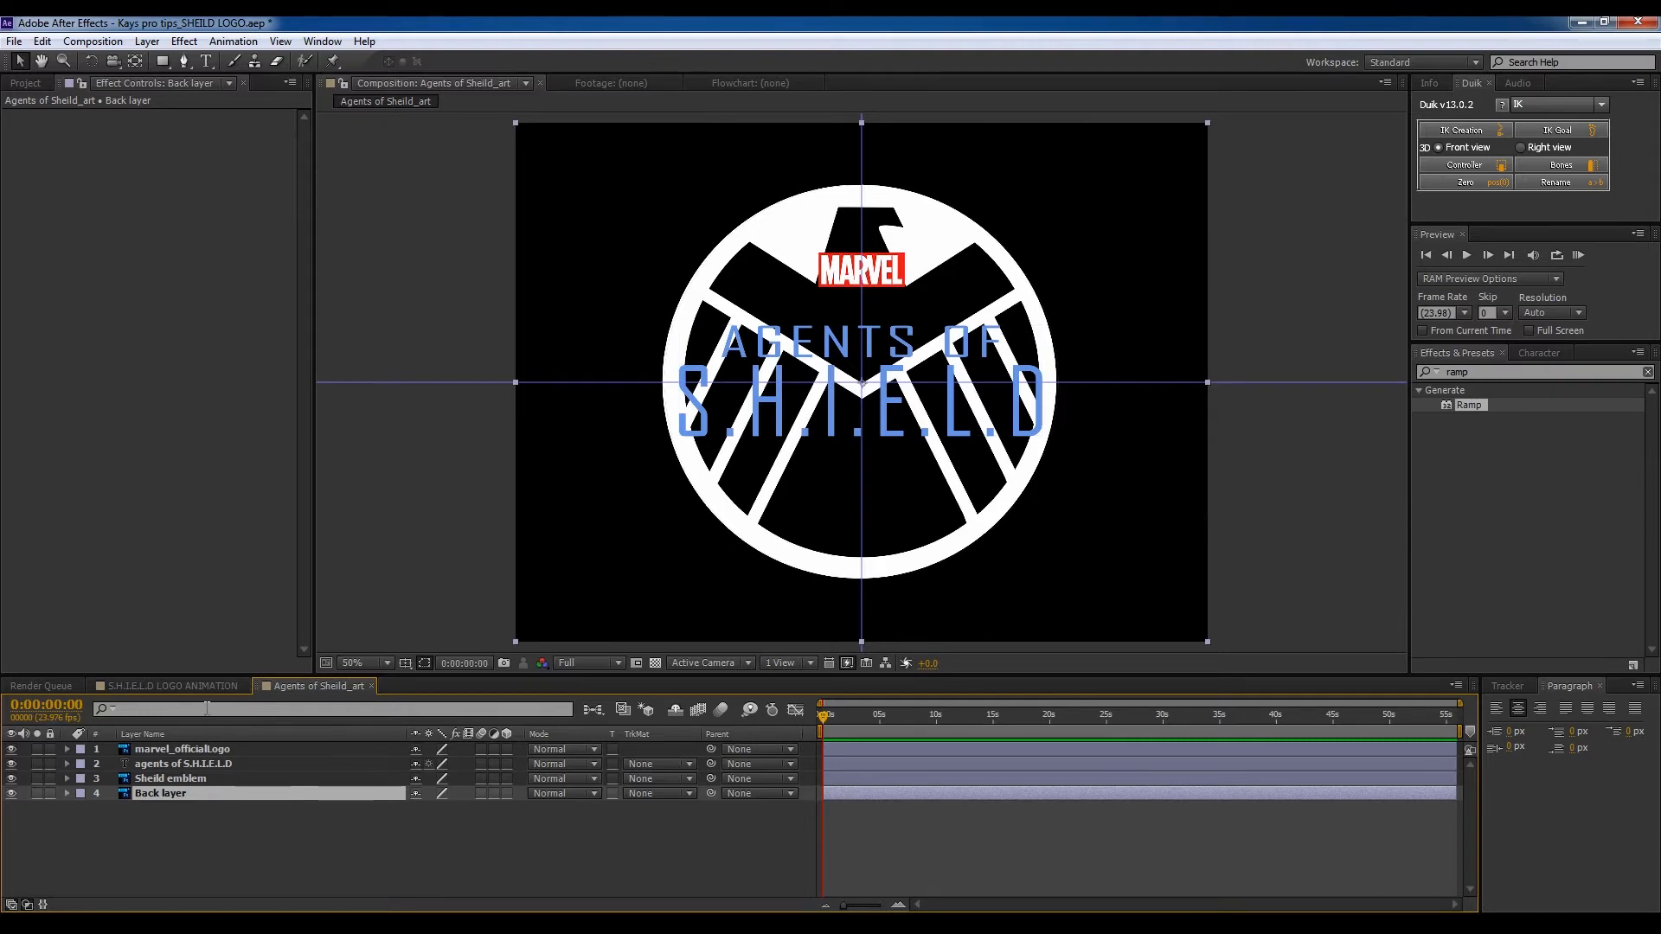
left_click(164, 749)
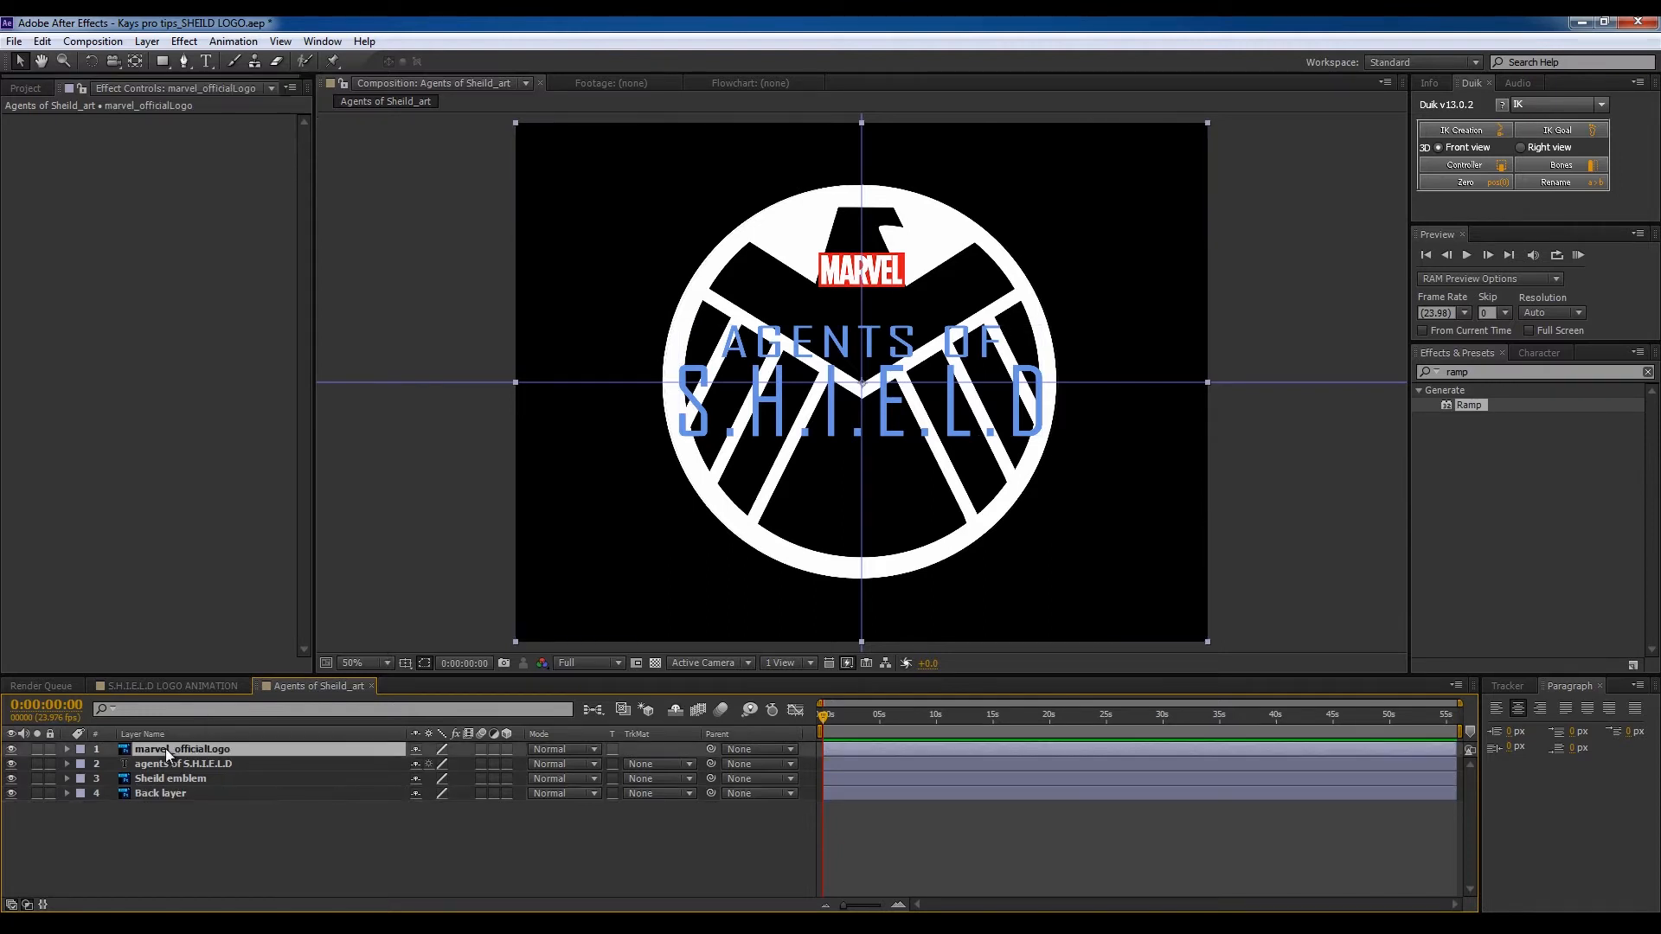
key("Return")
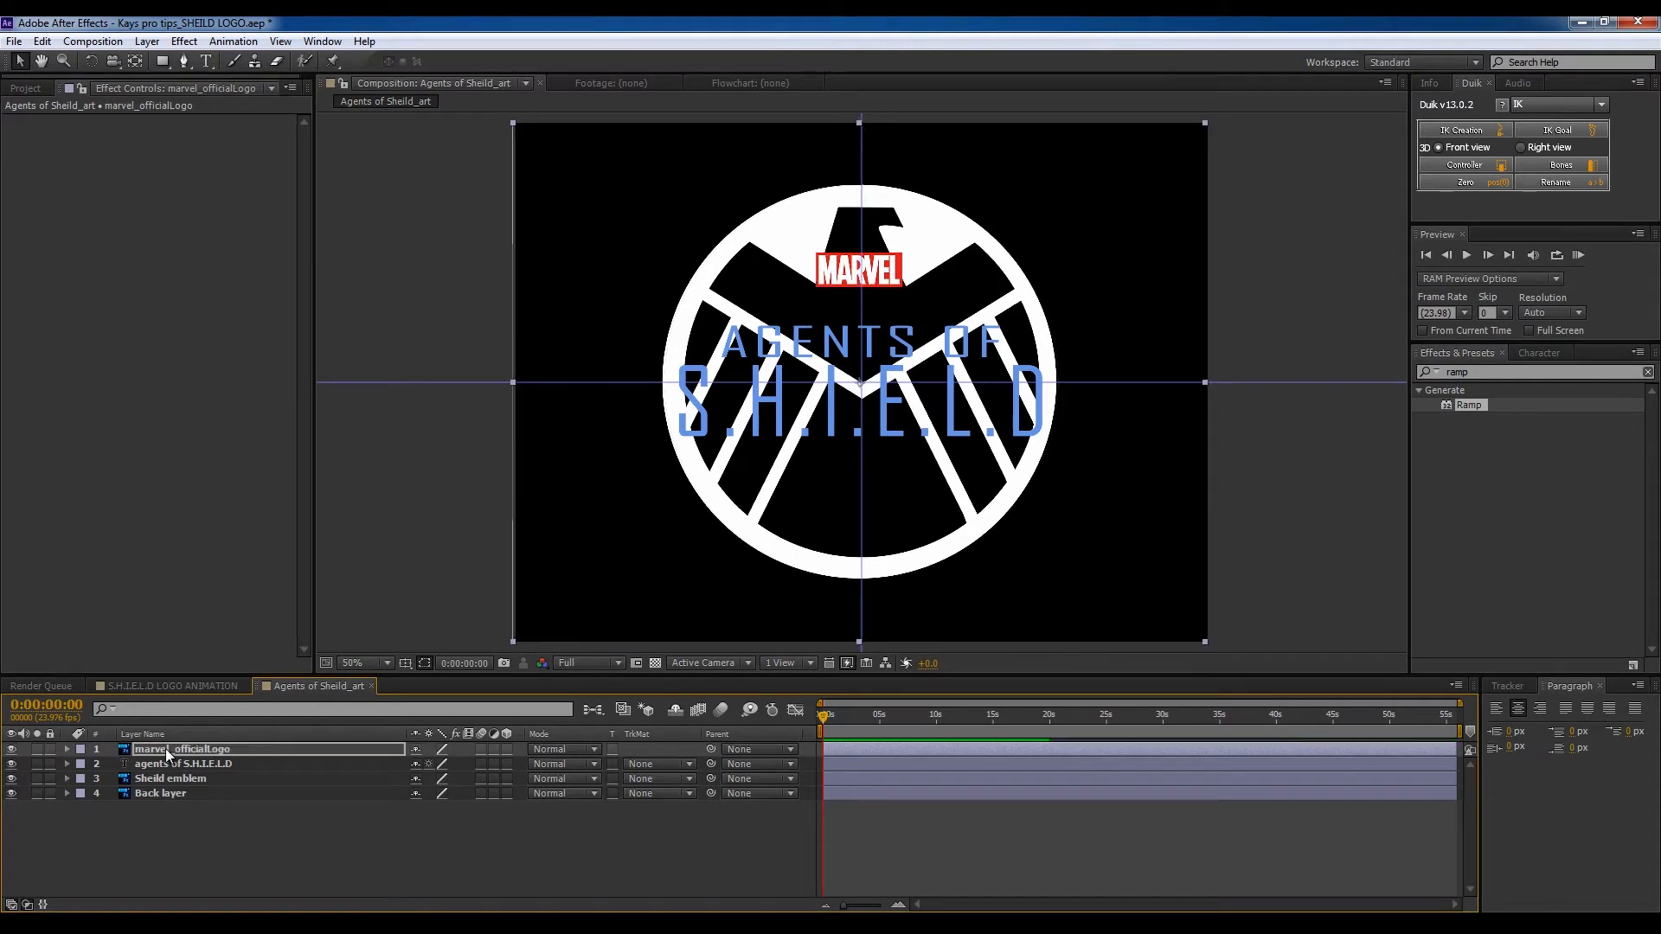
left_click(293, 844)
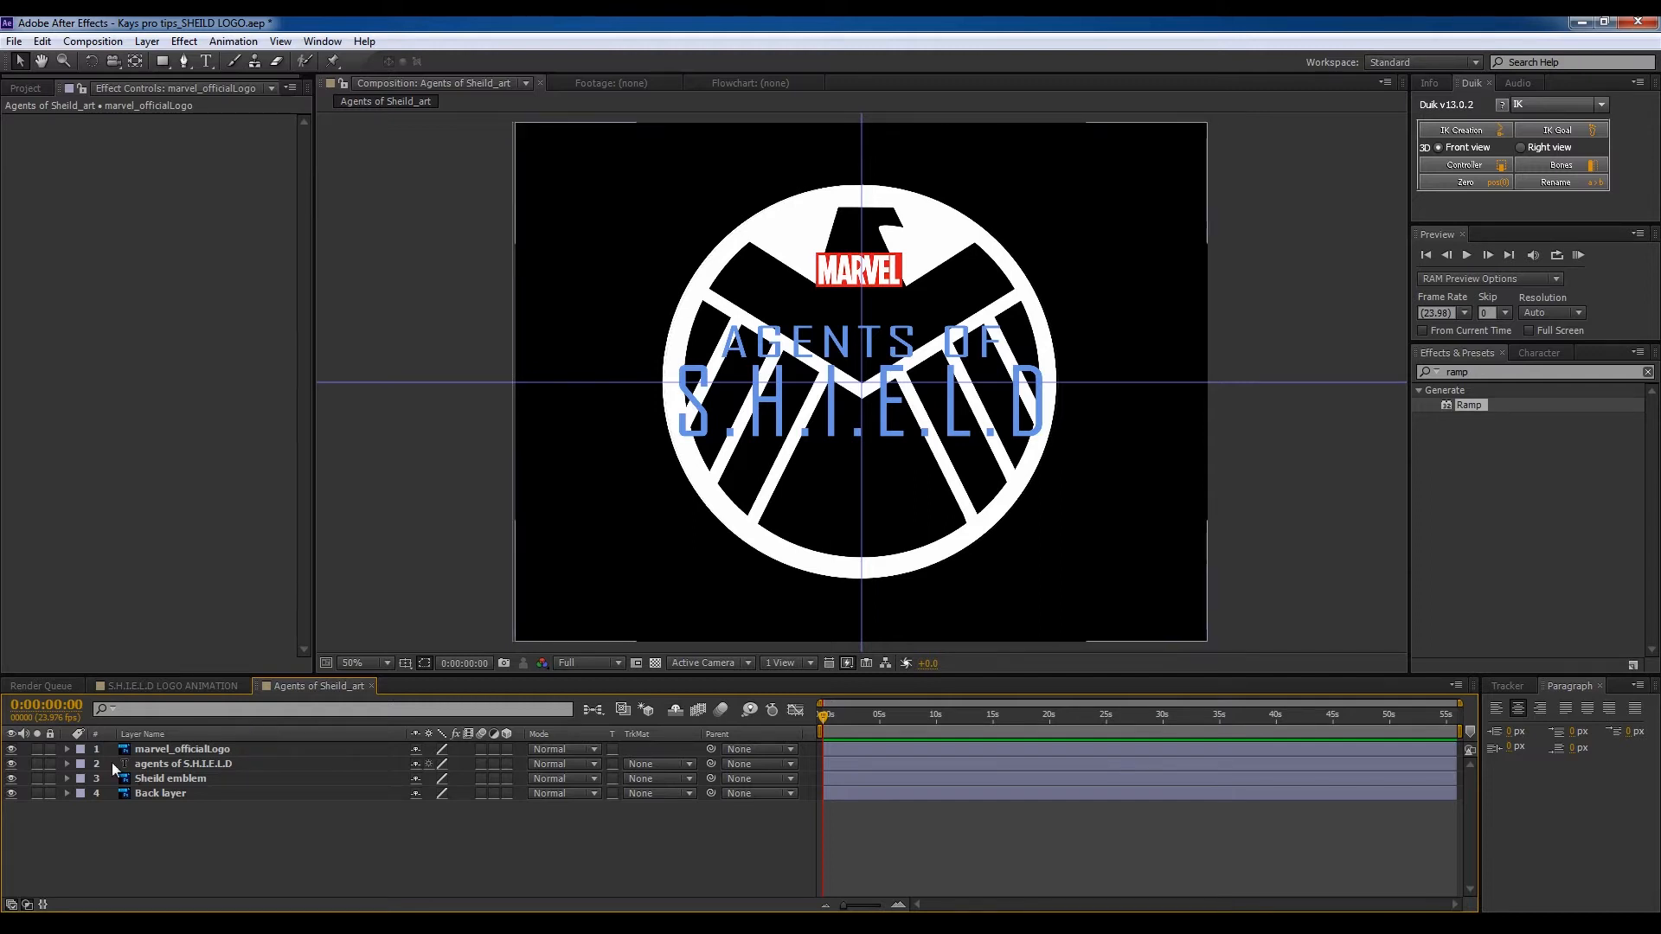
Step: Save the project and return to the S.H.I.E.L.D LOGO ANIMATION composition
left_click(197, 685)
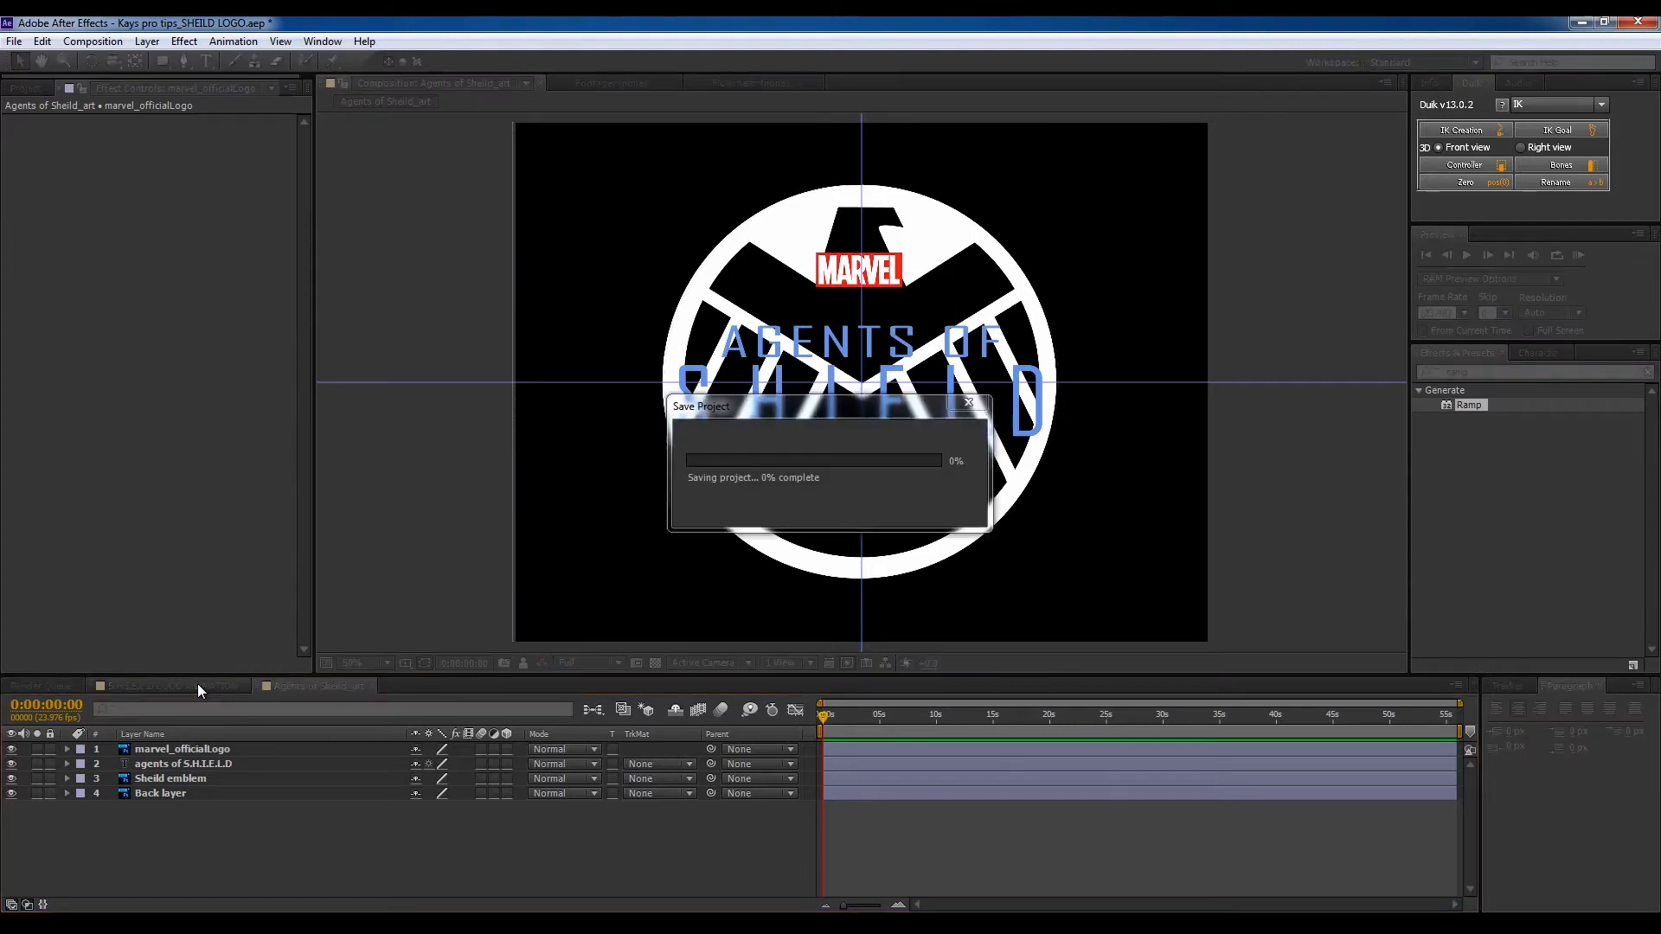
right_click(299, 761)
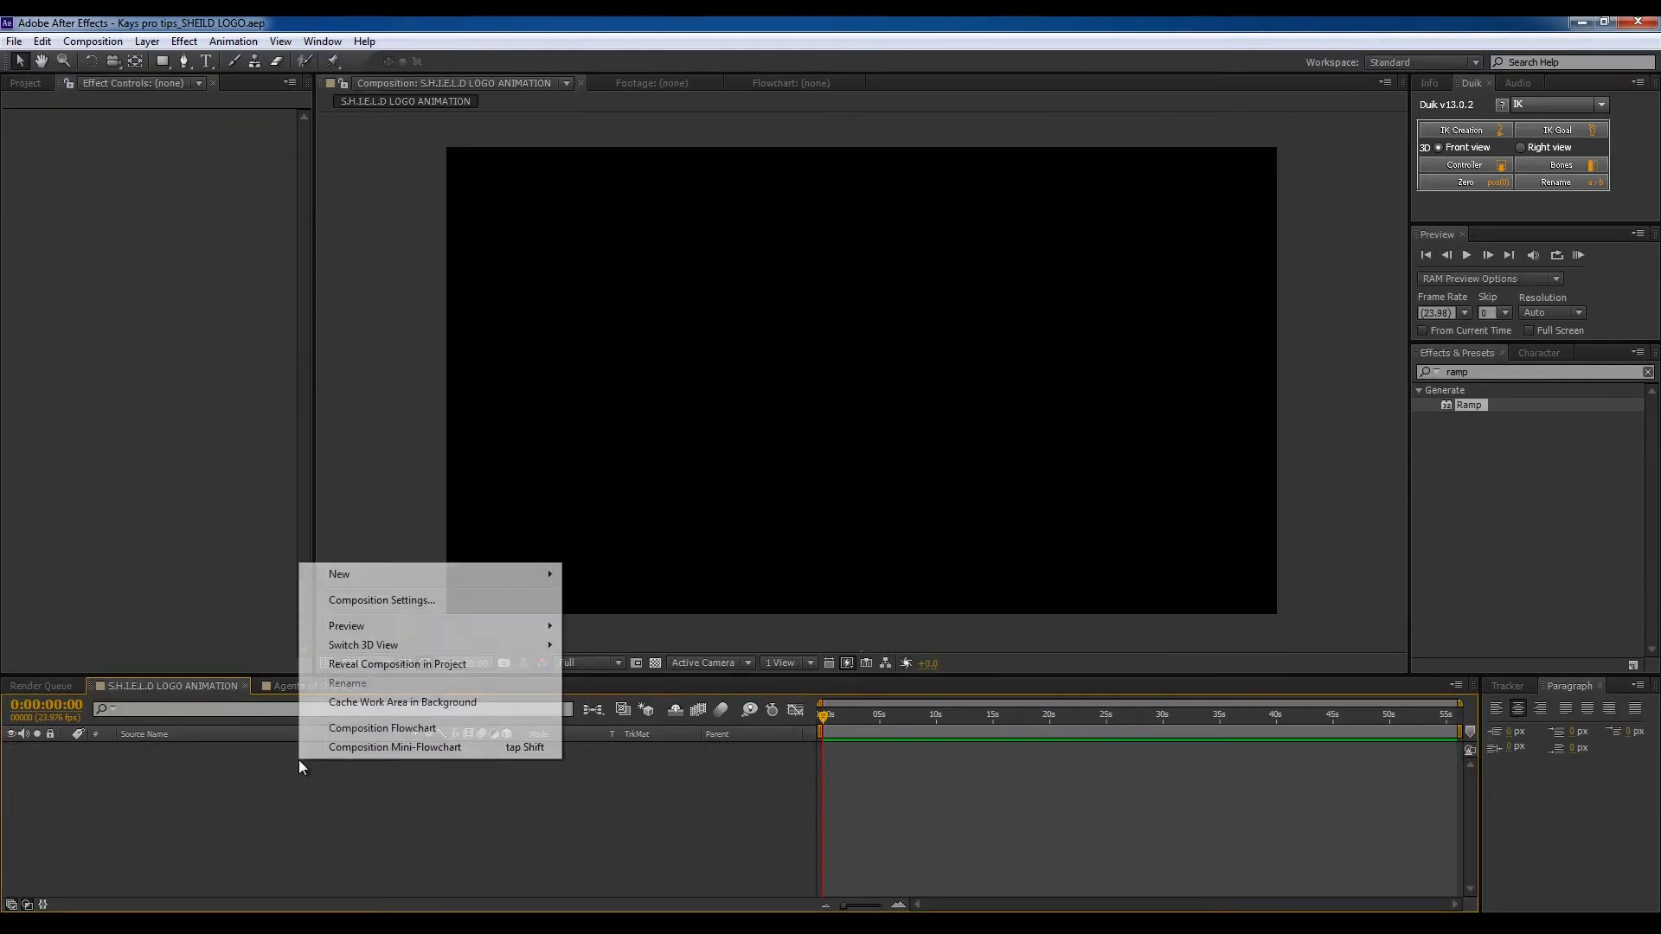
left_click(594, 832)
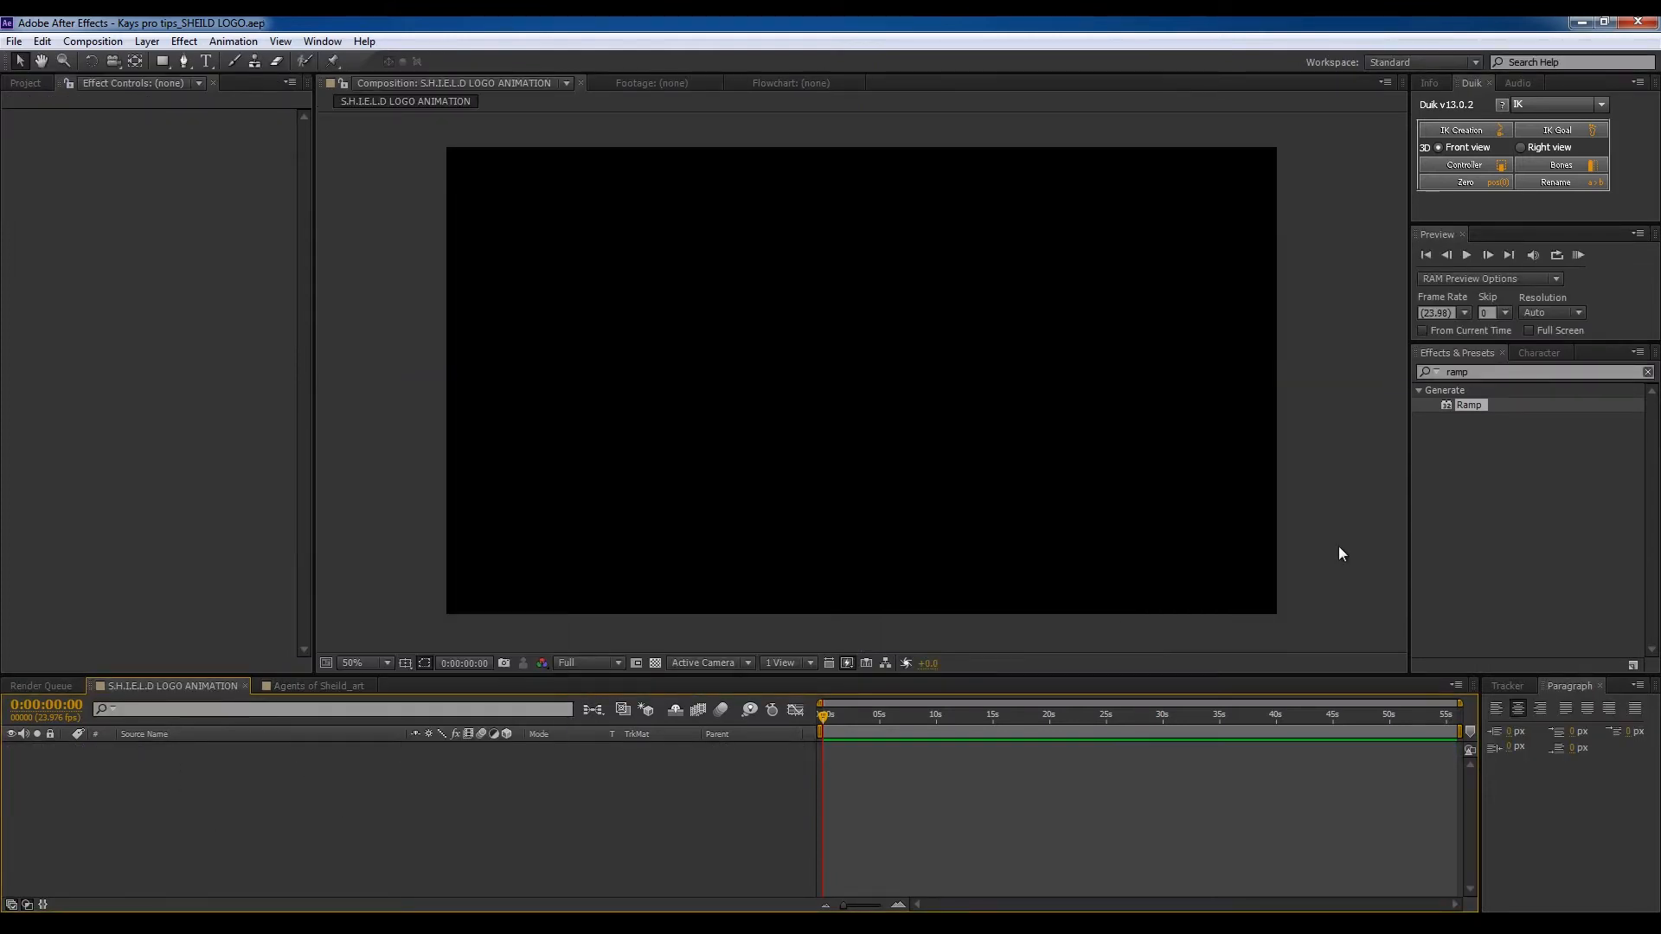
key("alt+Tab")
left_click_drag(583, 270, 383, 104)
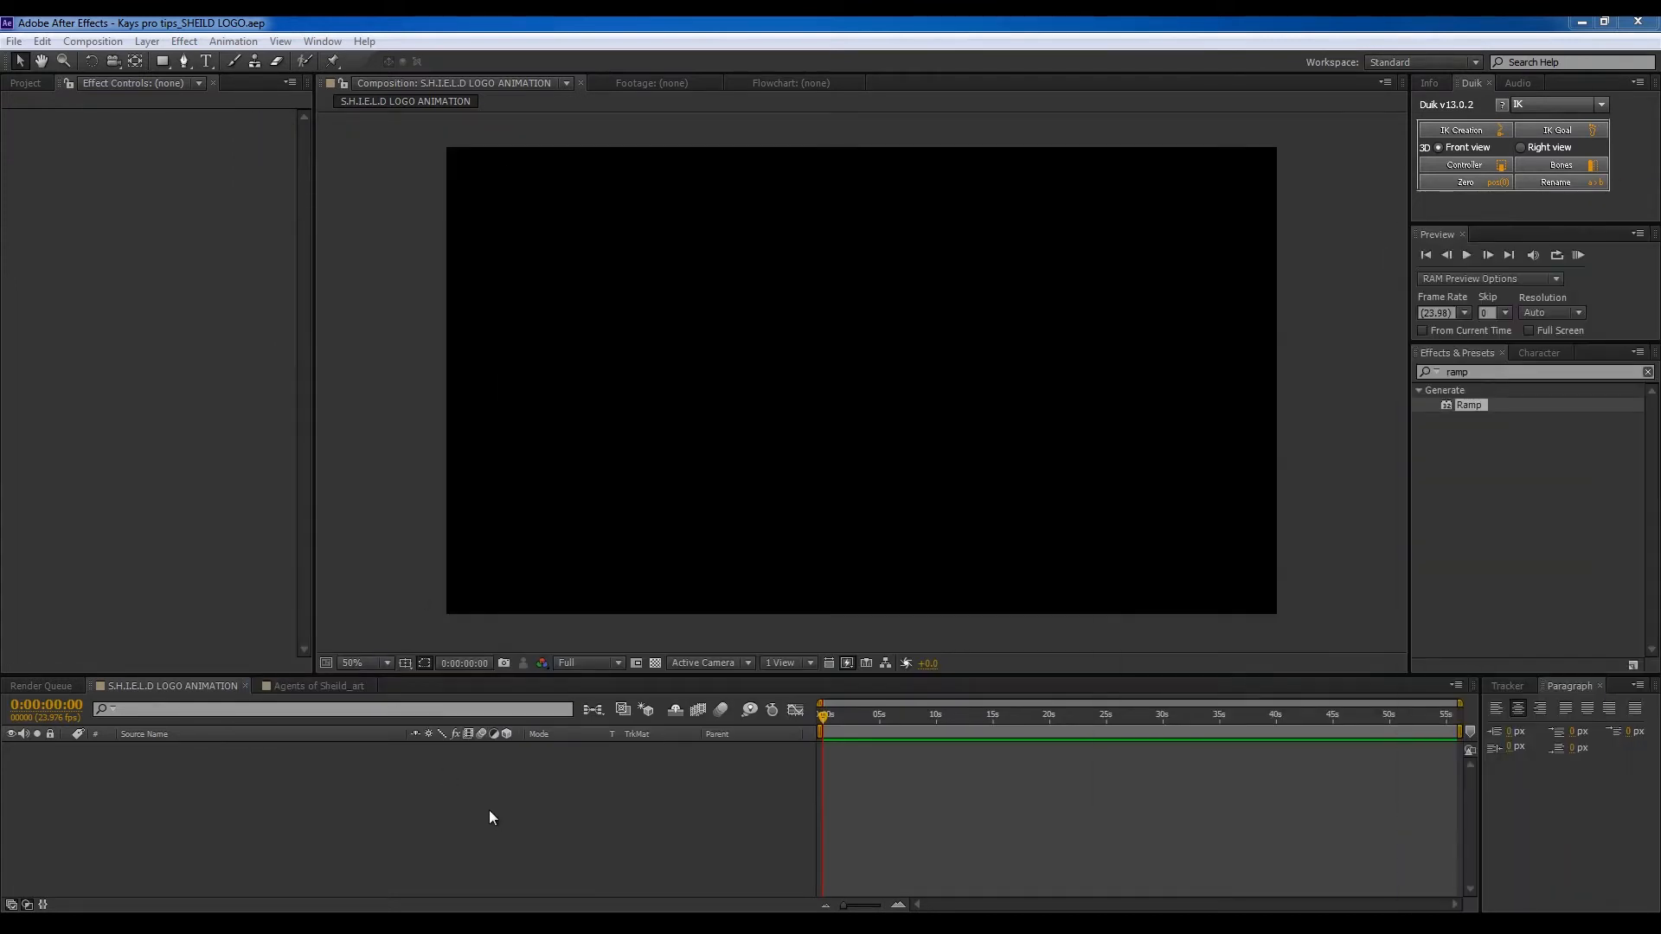
Step: Create a black 1920 x 1080 px solid layer named Bunker_BG in the empty composition
right_click(489, 795)
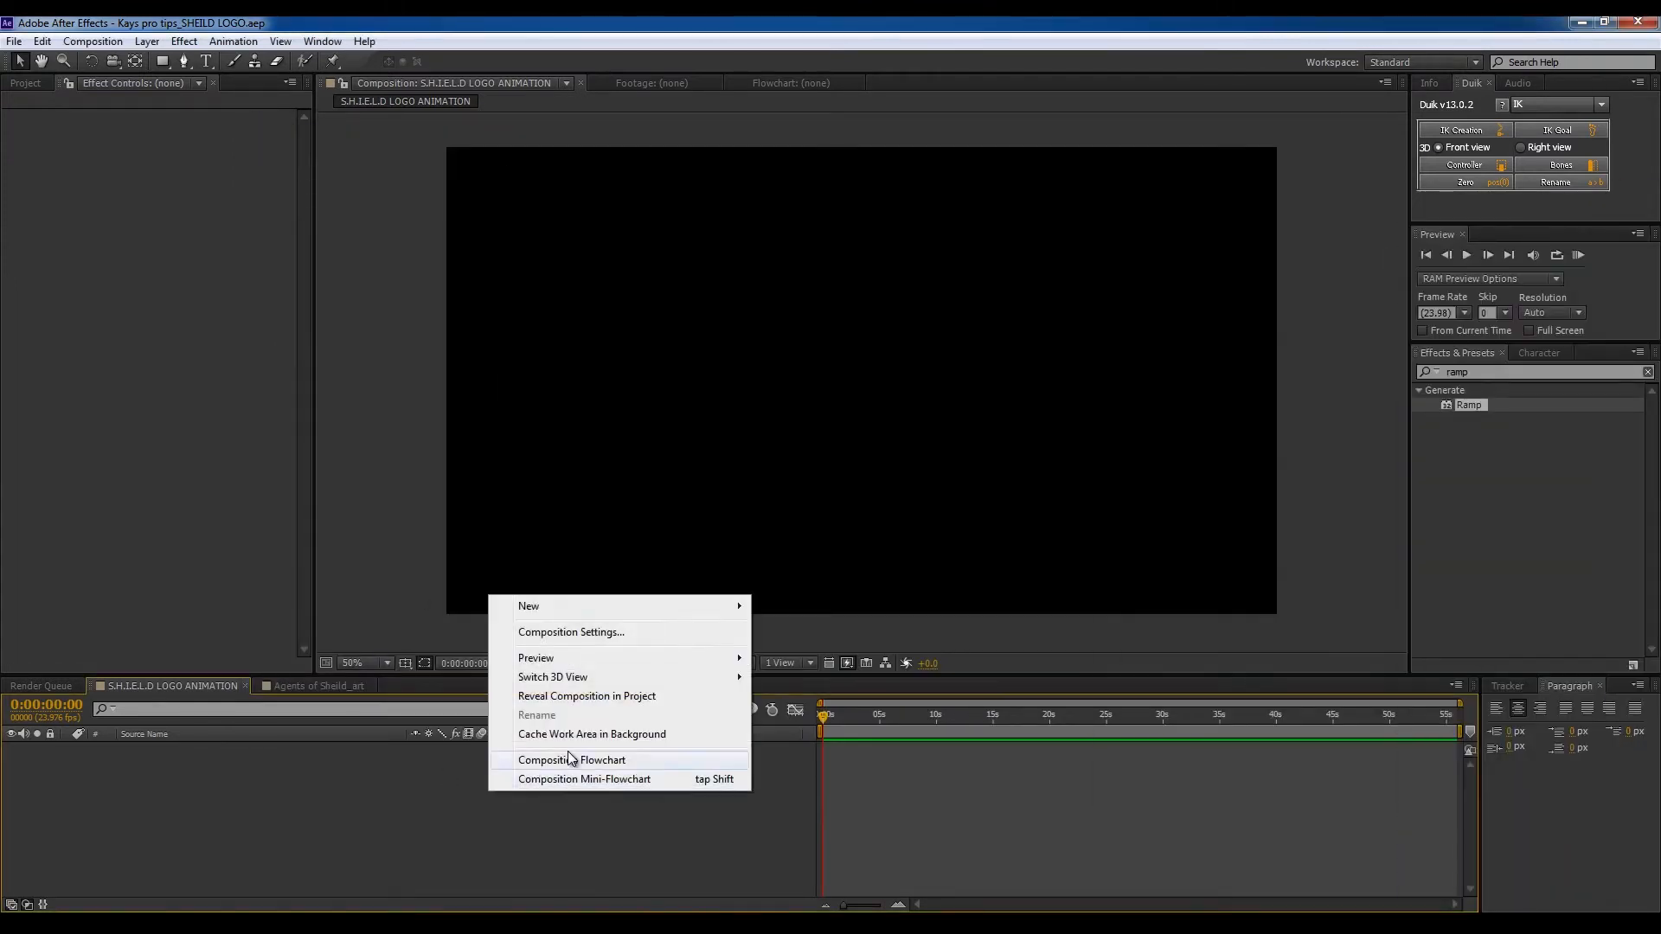
mouse_move(645, 609)
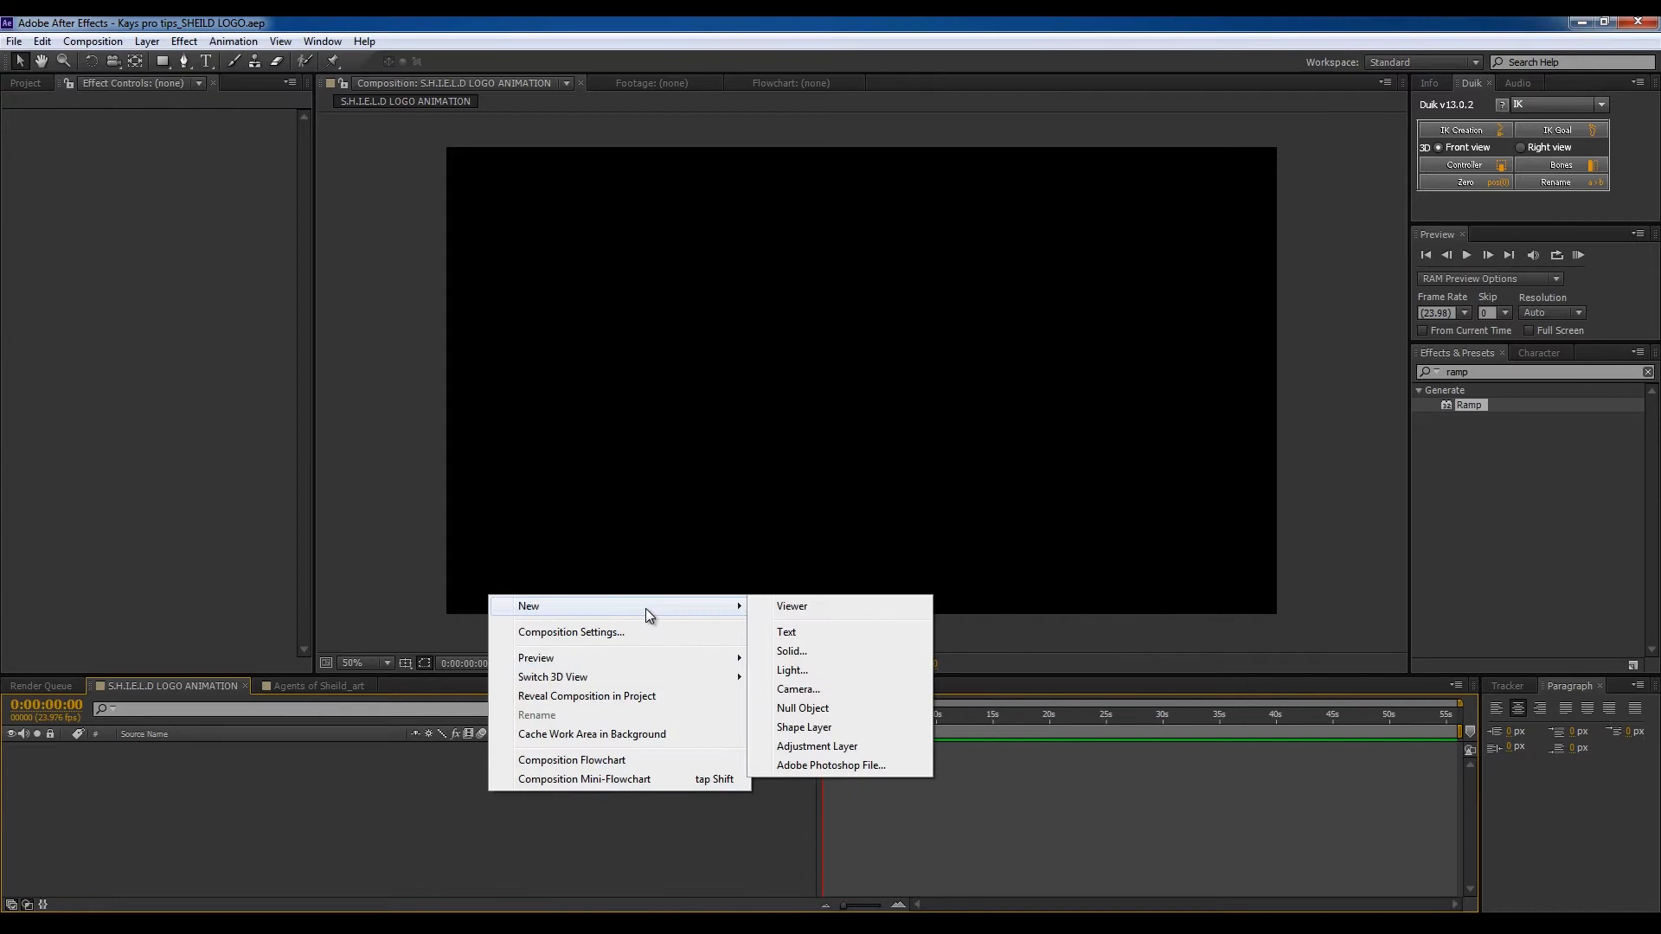
left_click(812, 650)
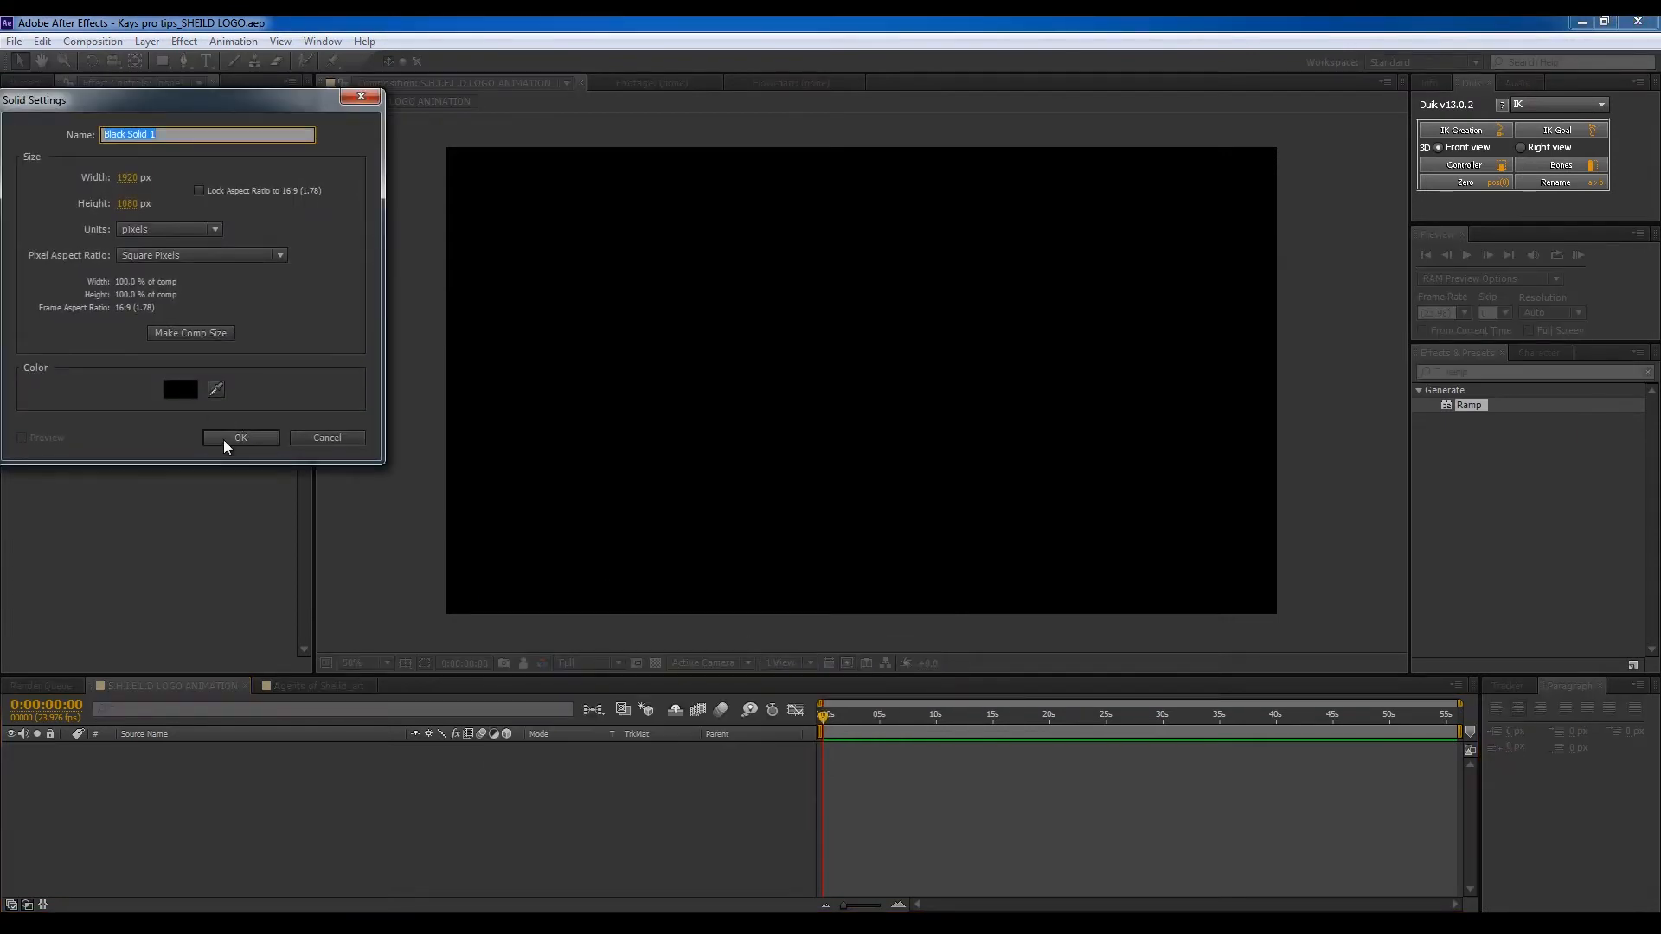
type("Bunker_BG")
key("Return")
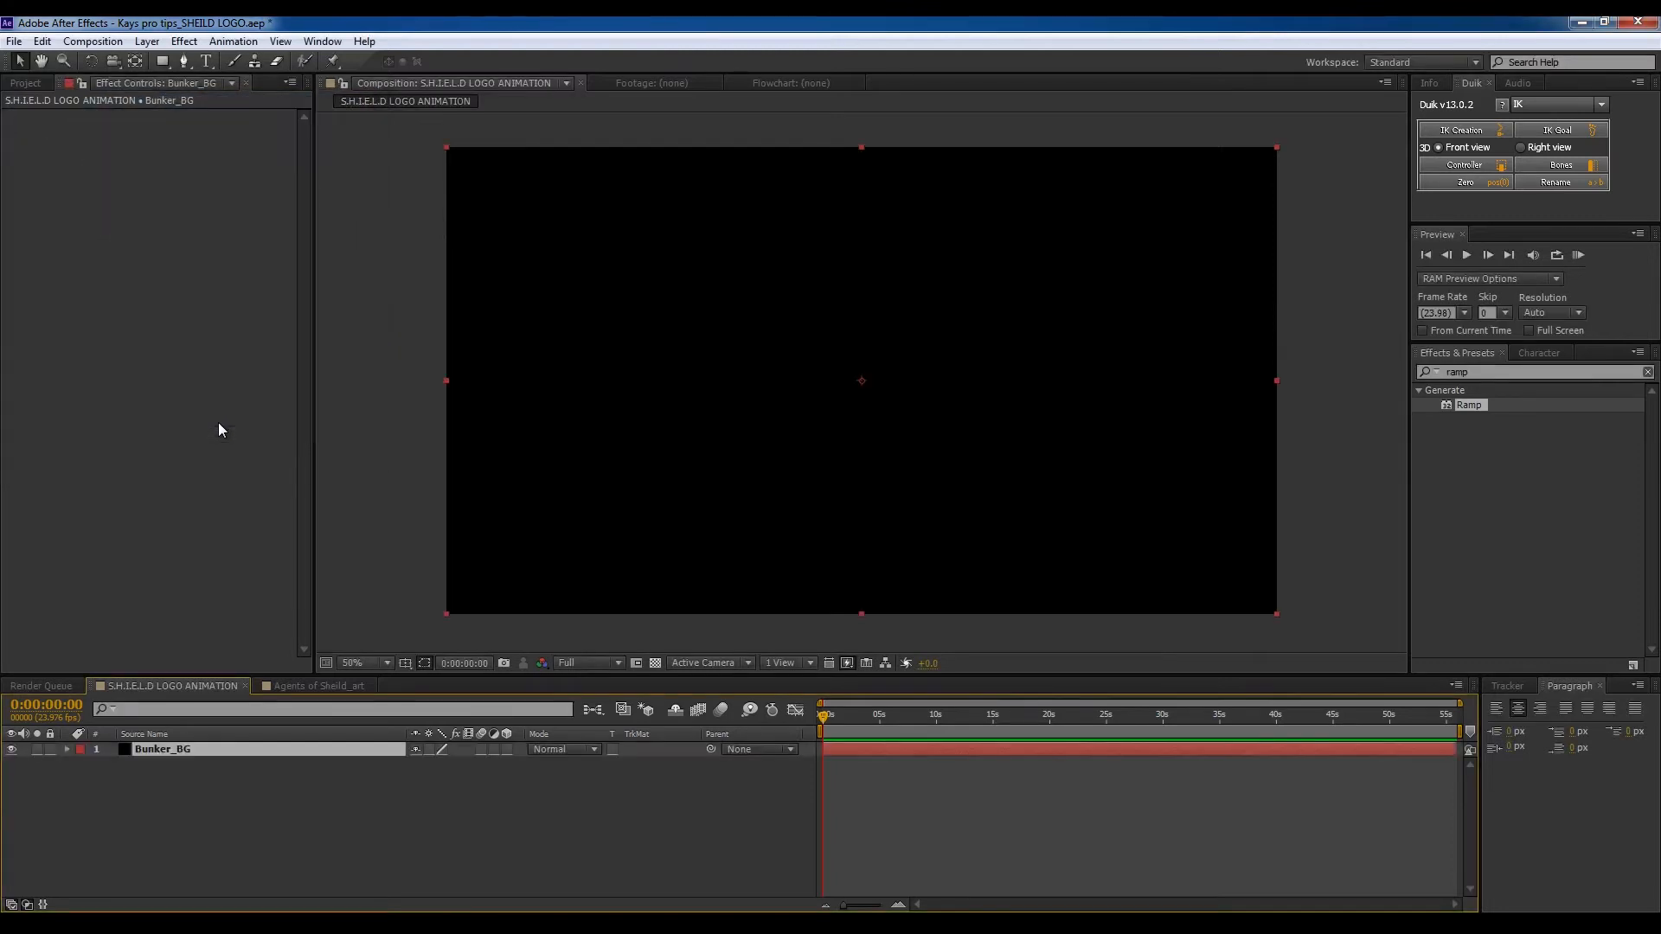
Step: Apply the Ramp effect to Bunker_BG as a Radial Ramp and place its start point at about the composition's centre
left_click(253, 790)
left_click(274, 751)
left_click_drag(1445, 403, 326, 749)
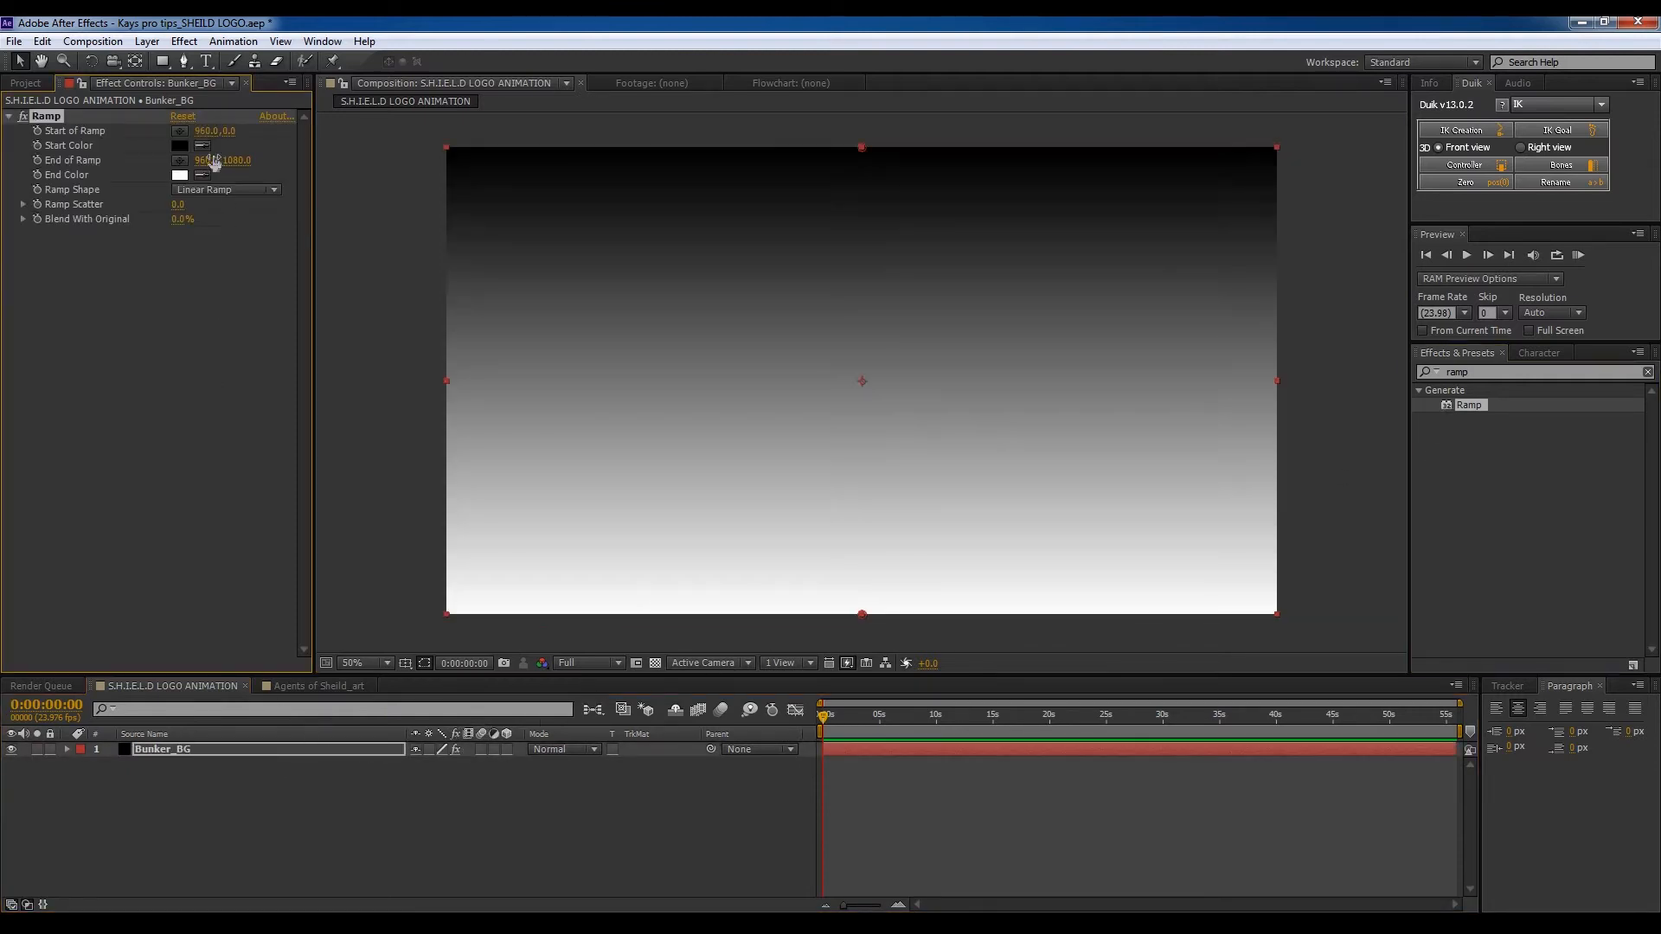
left_click(197, 189)
left_click(236, 229)
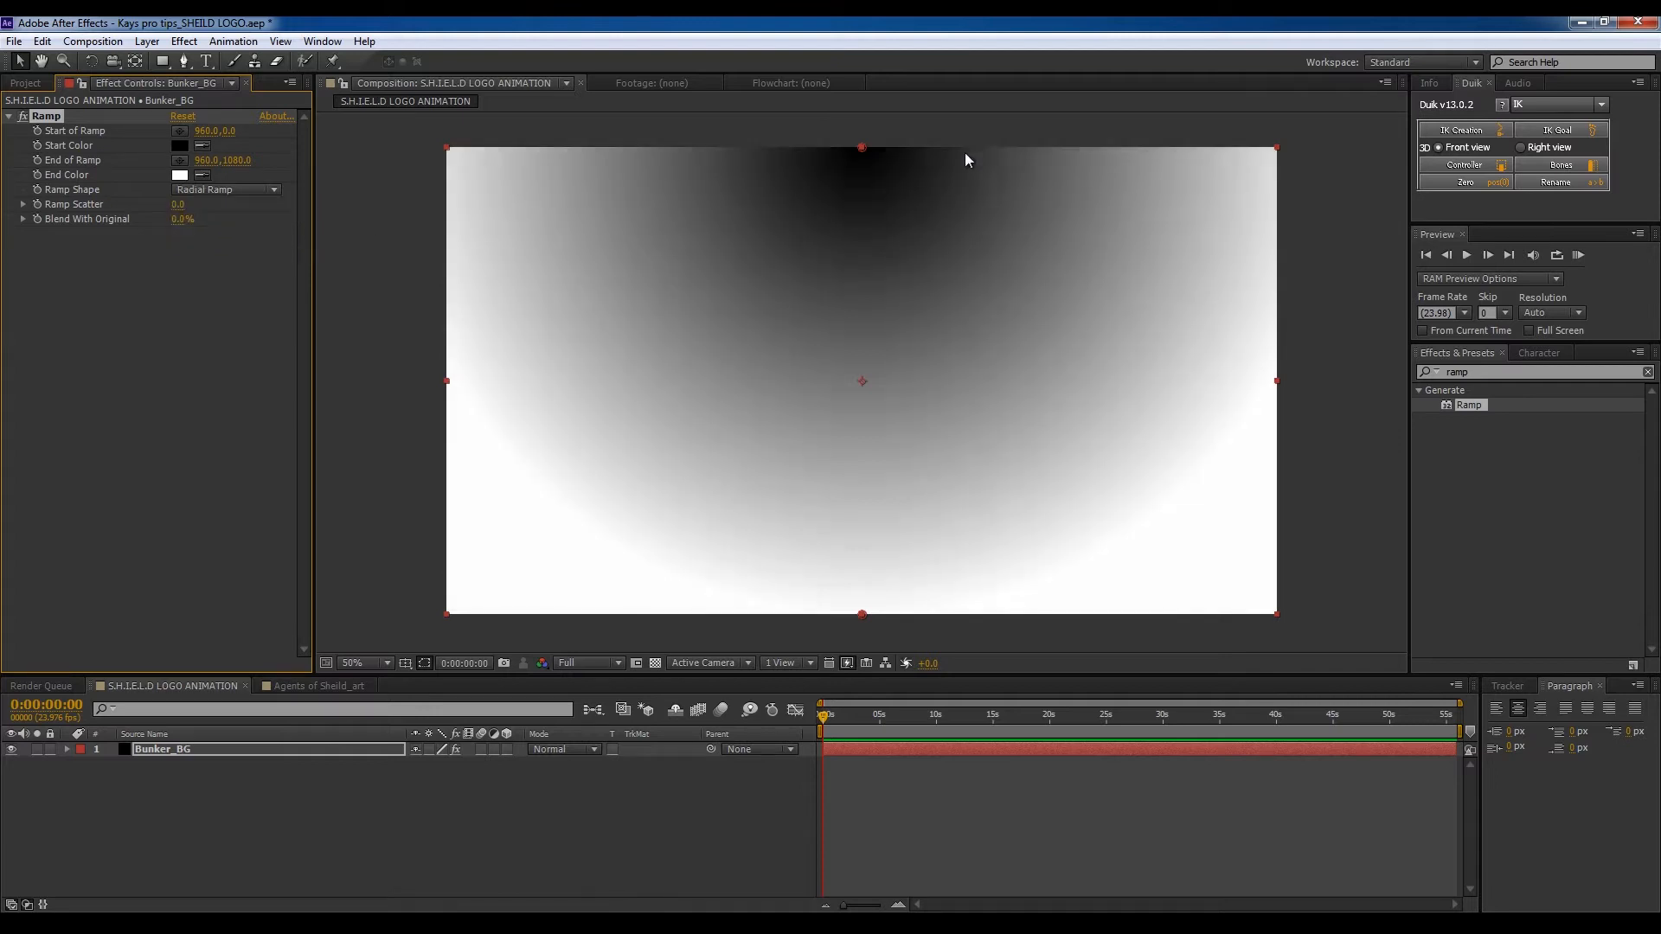
left_click_drag(867, 148, 864, 382)
key("comma")
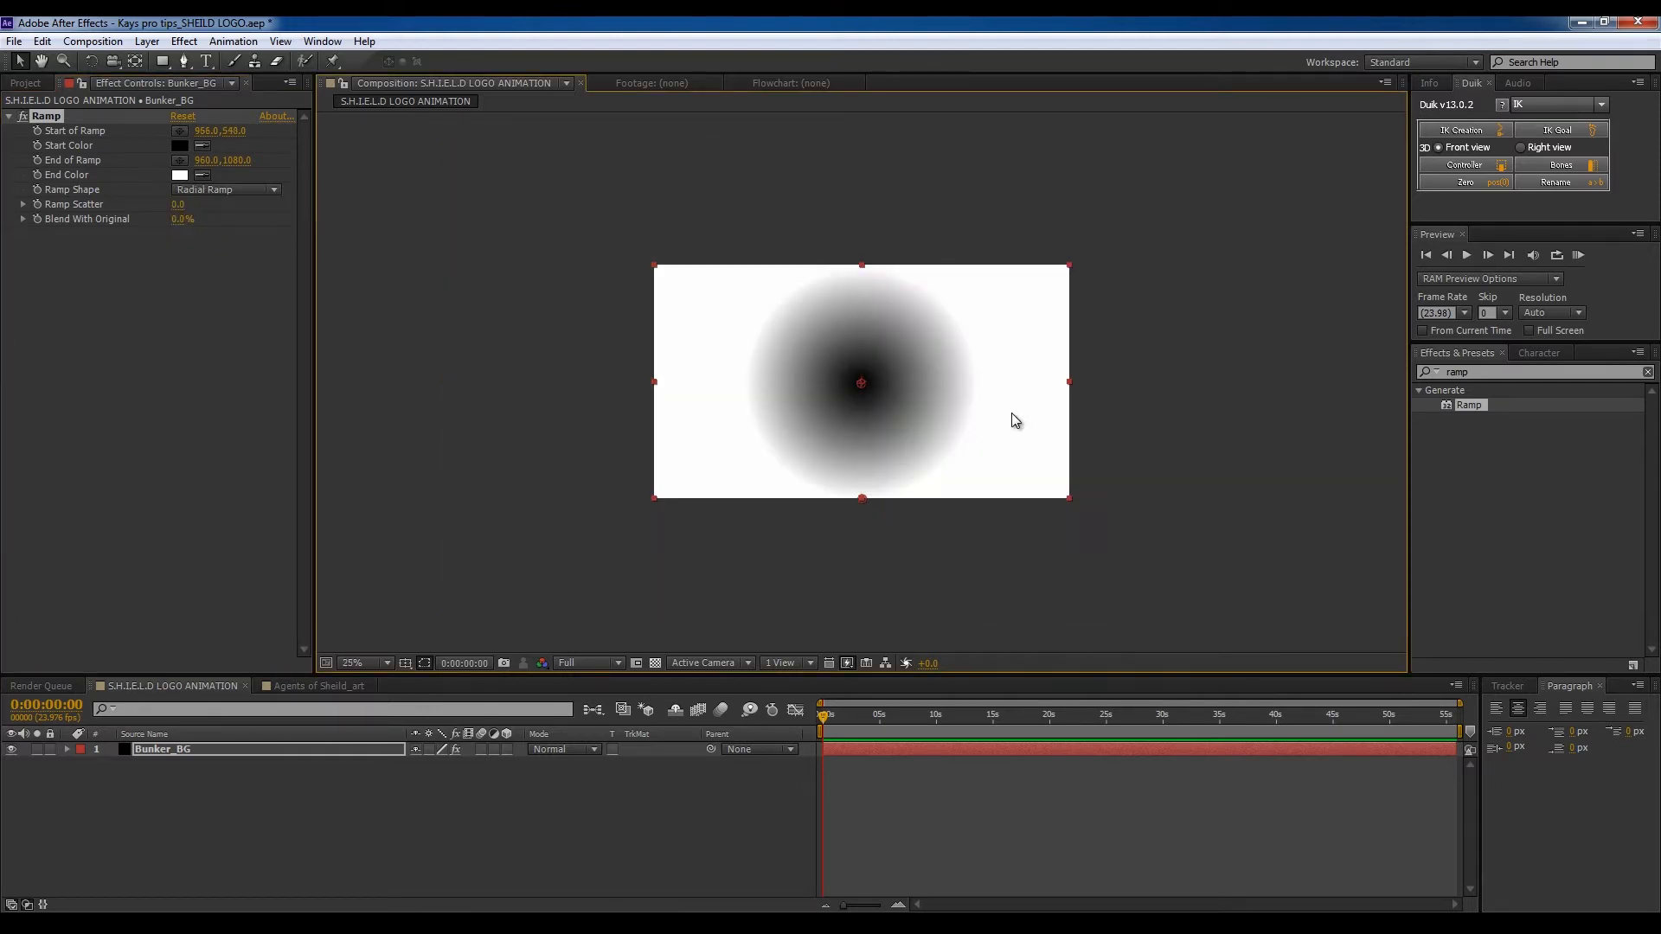
Step: Set the ramp's start color to the light grey A8A1A1
left_click(179, 145)
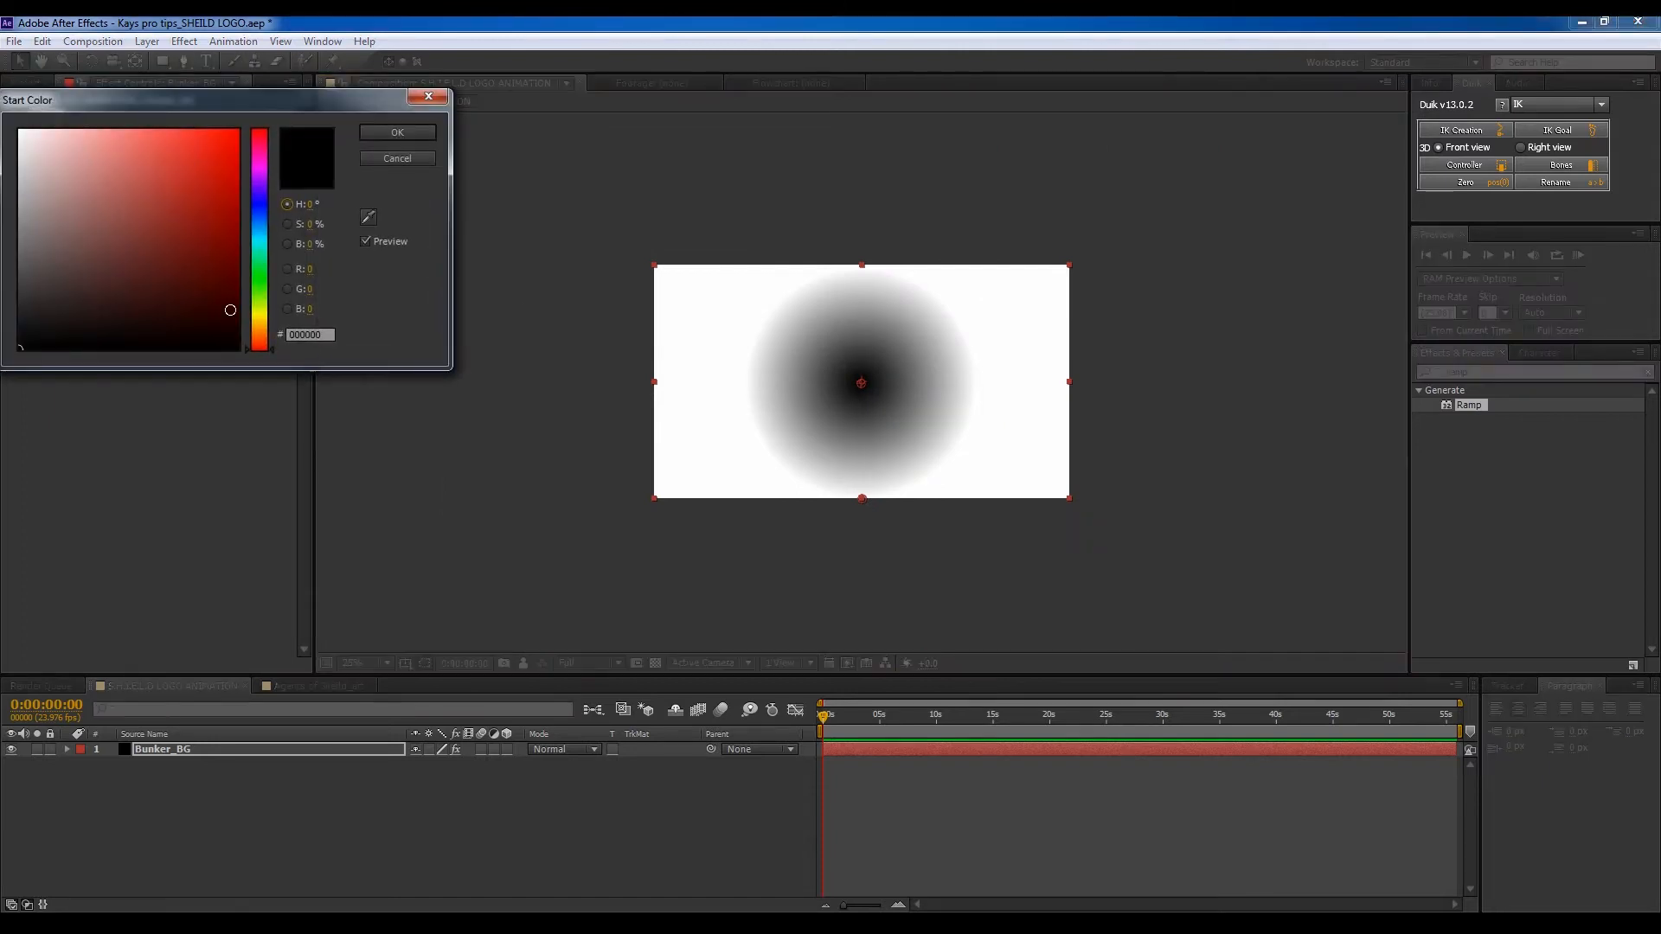
left_click_drag(310, 224, 325, 227)
left_click(27, 212)
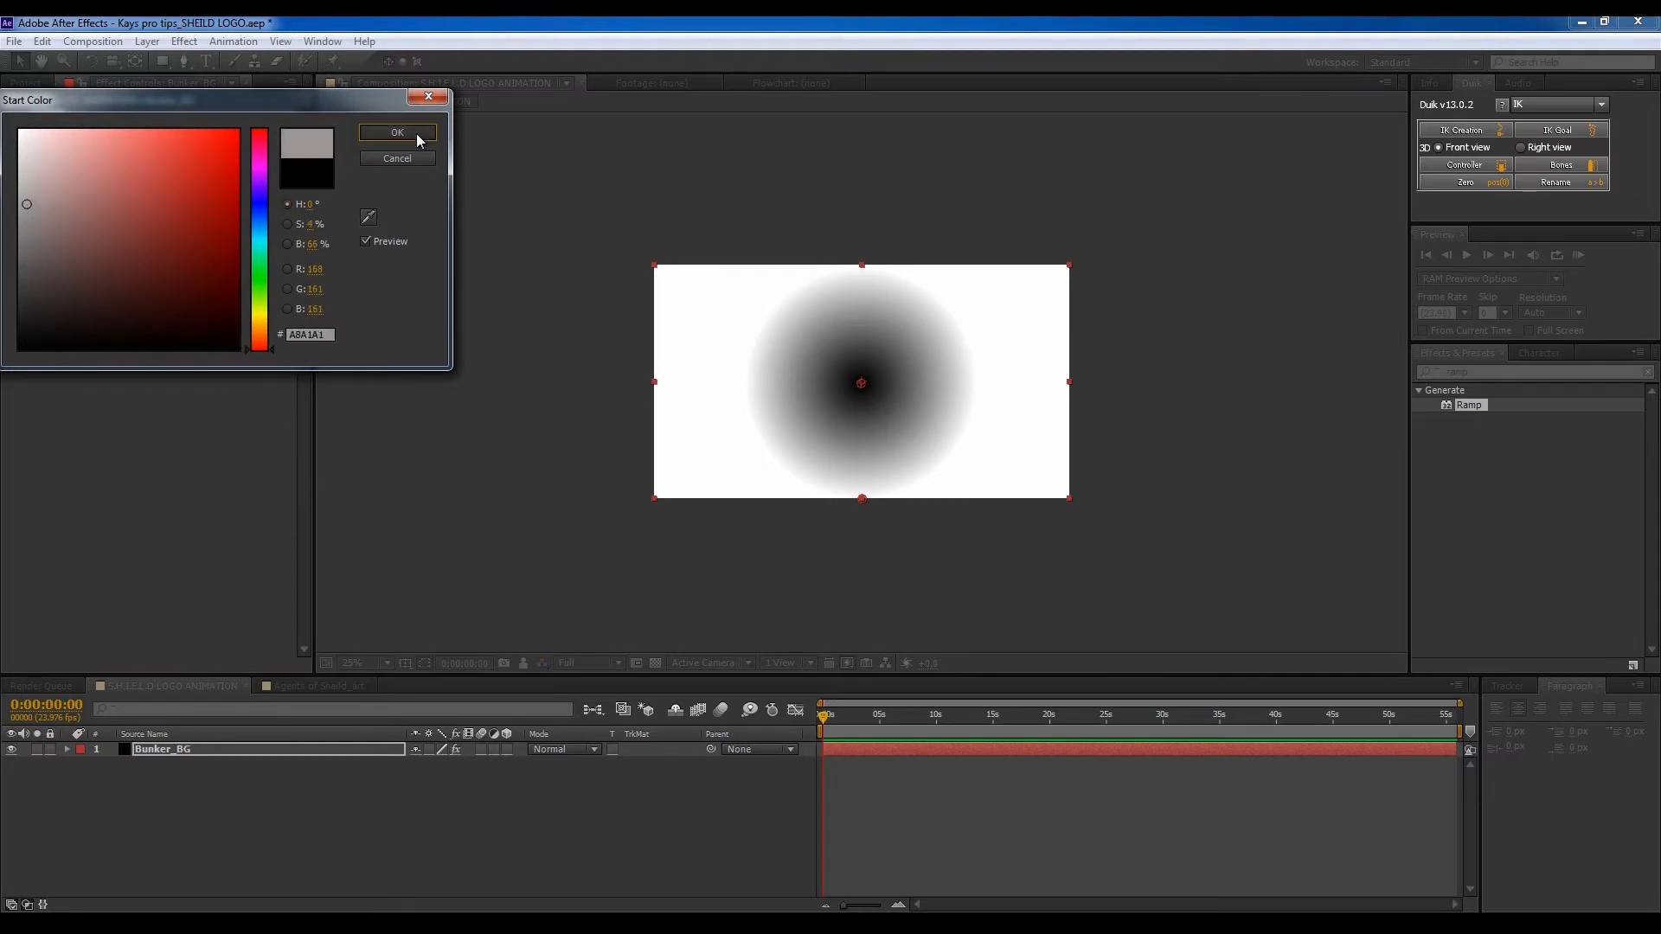
left_click(409, 134)
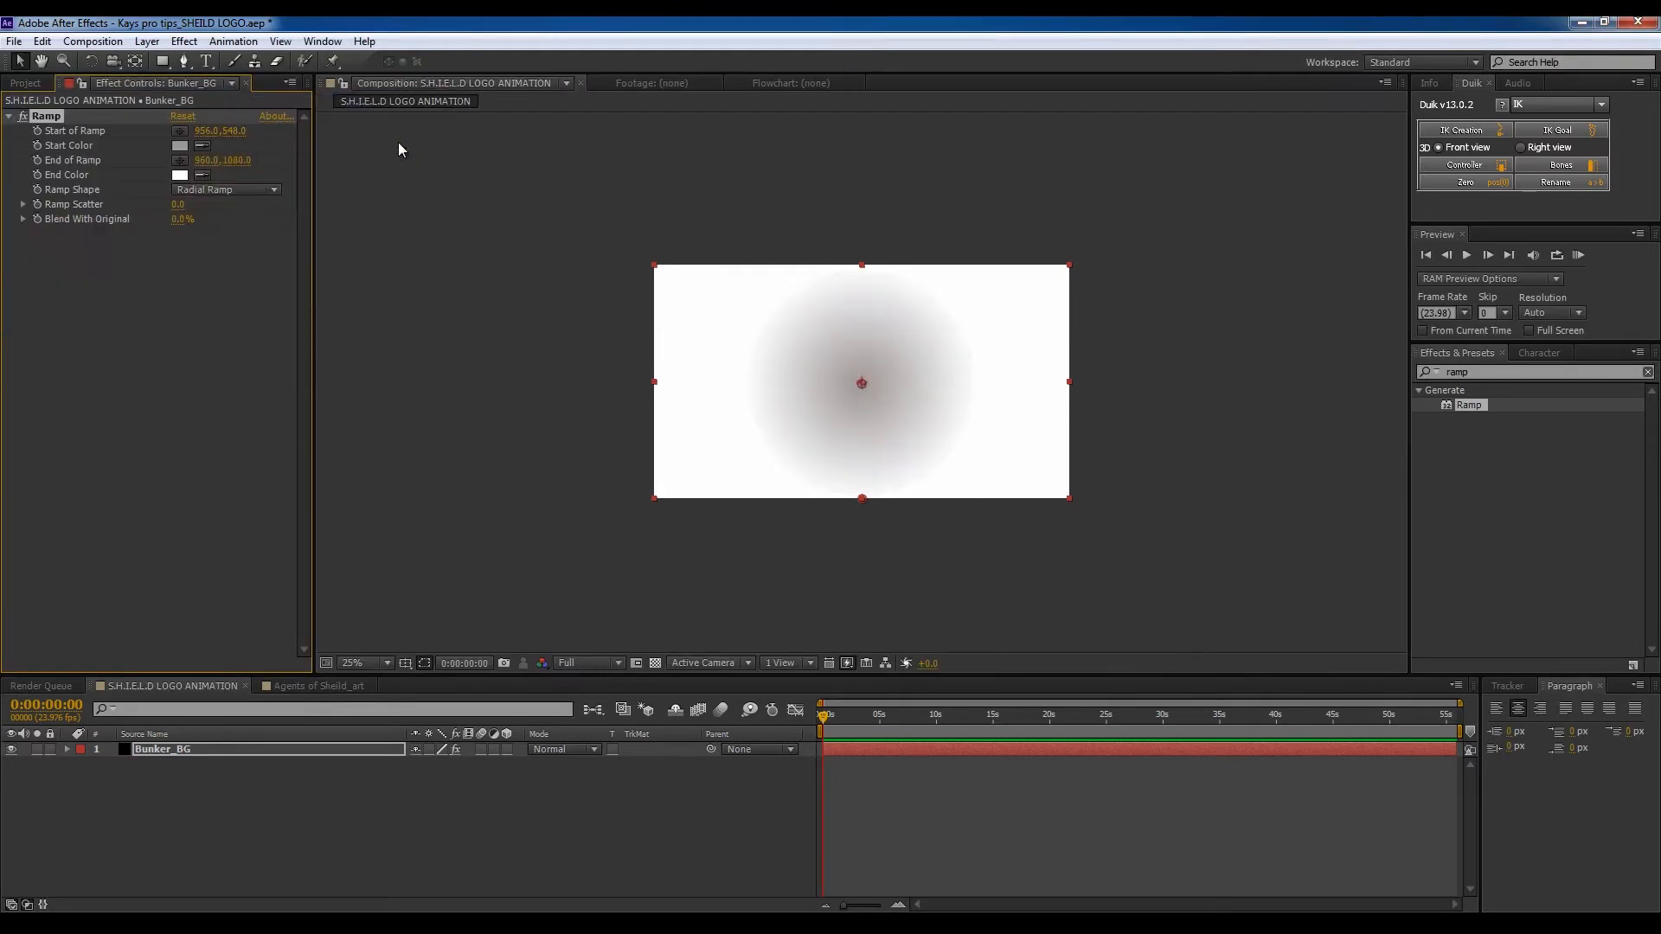
Step: Set the ramp's end color to black, 000000
left_click(180, 176)
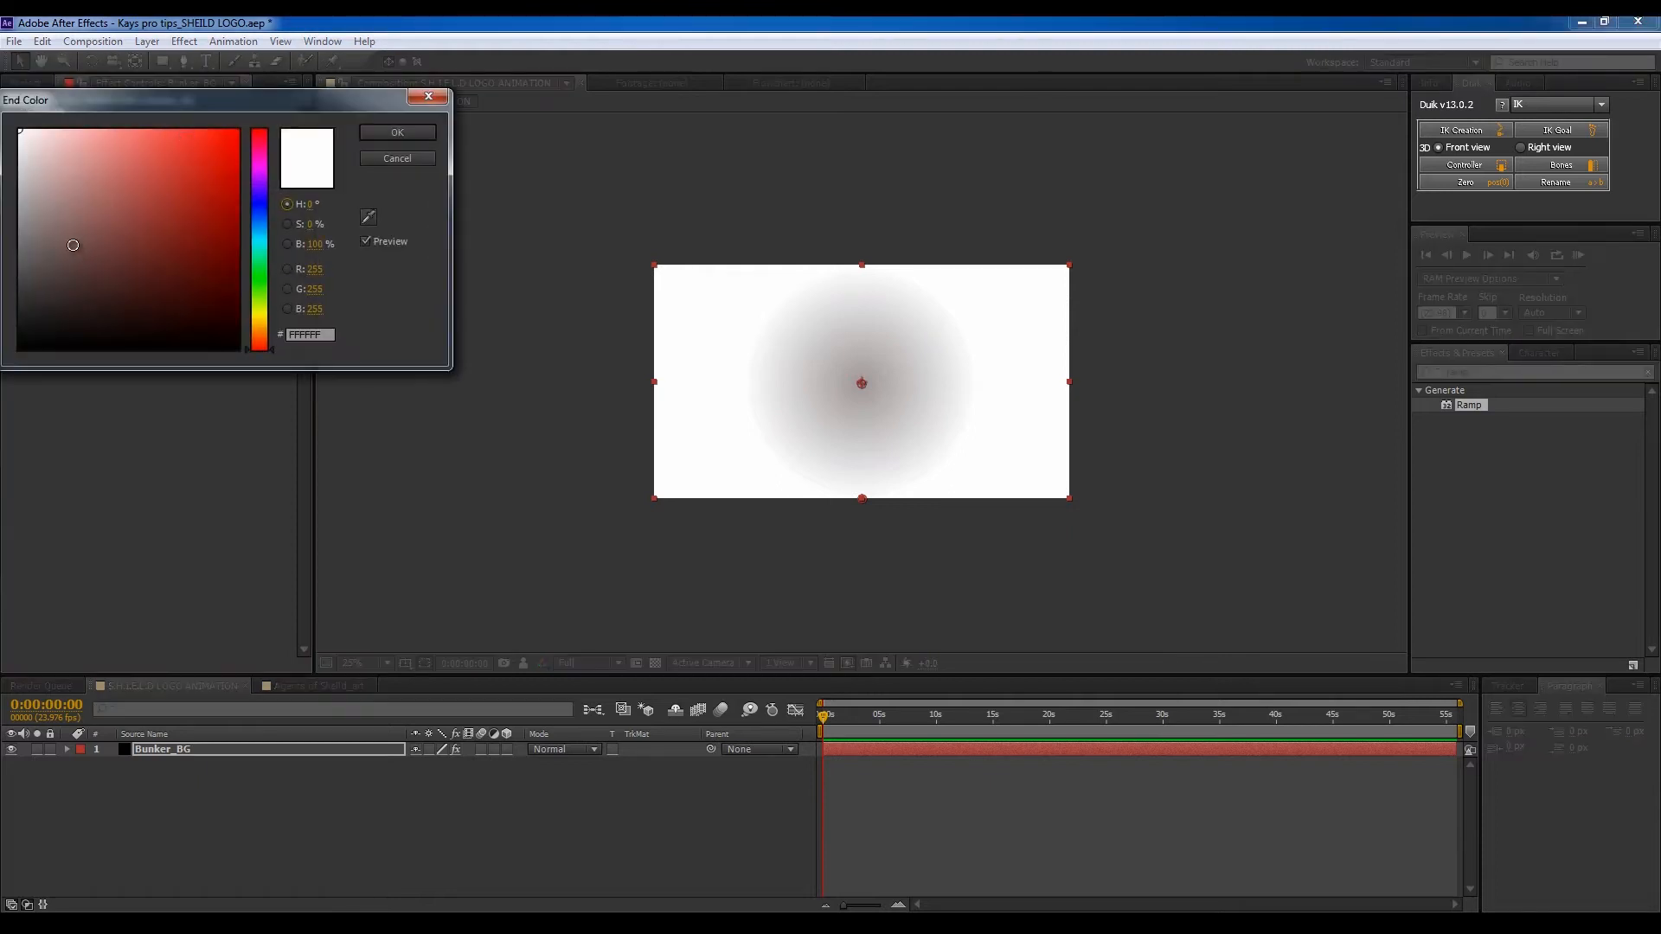
left_click_drag(29, 300, 19, 347)
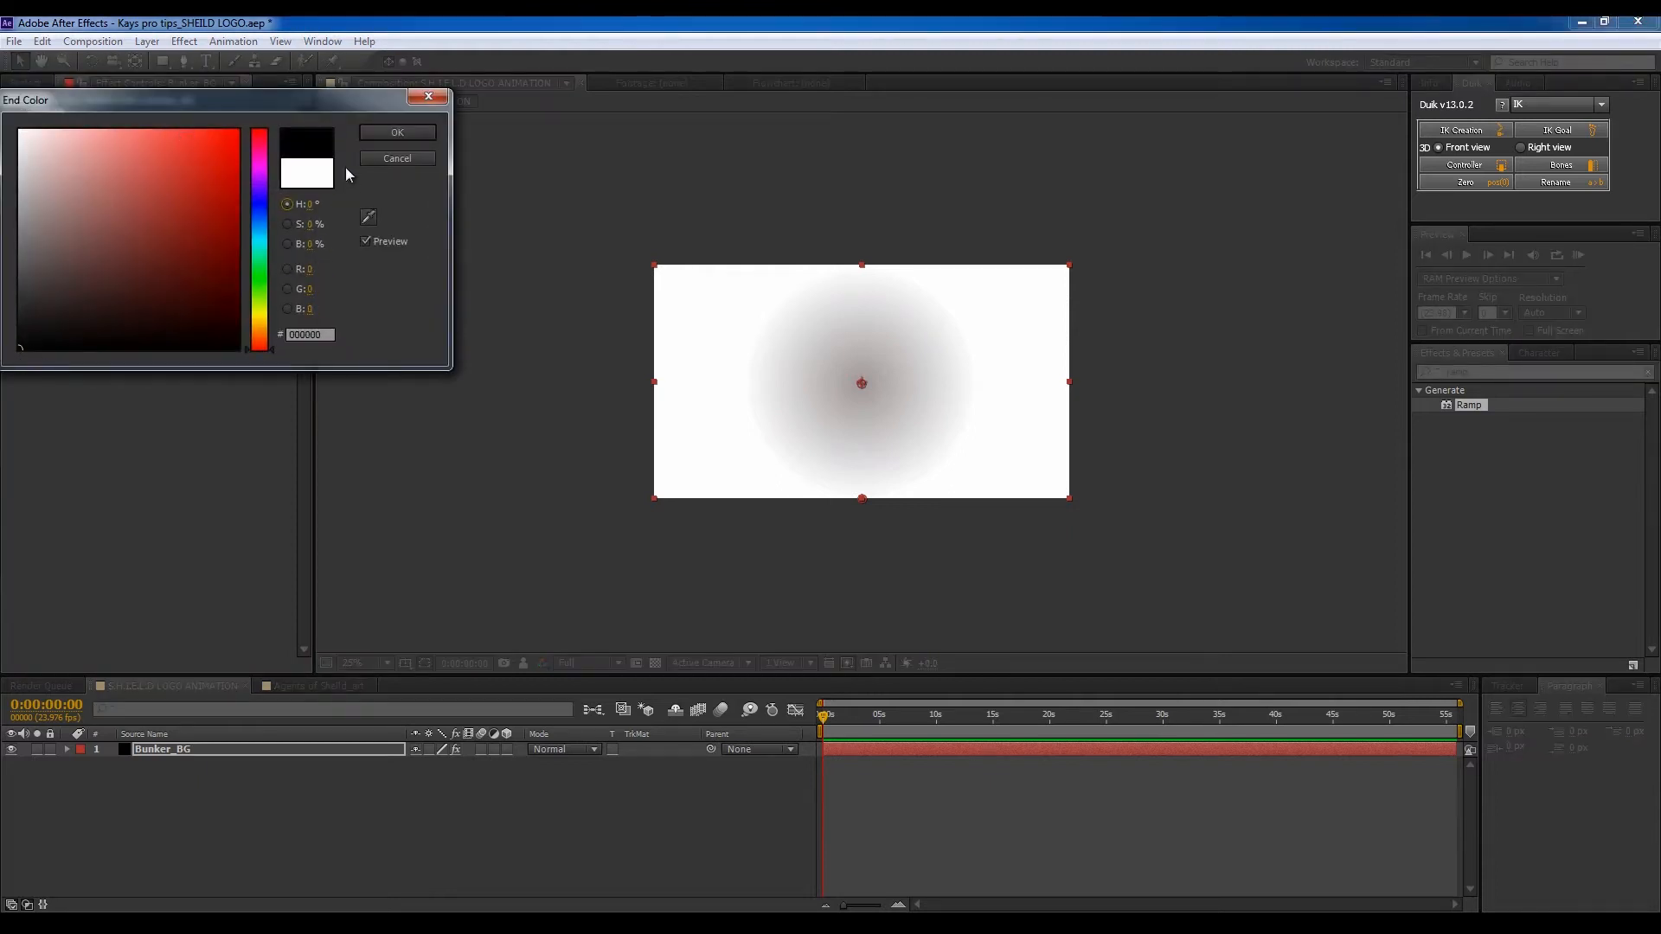
left_click(397, 133)
Step: Set the ramp's start color to a muted grey-blue, 67767B
left_click(182, 149)
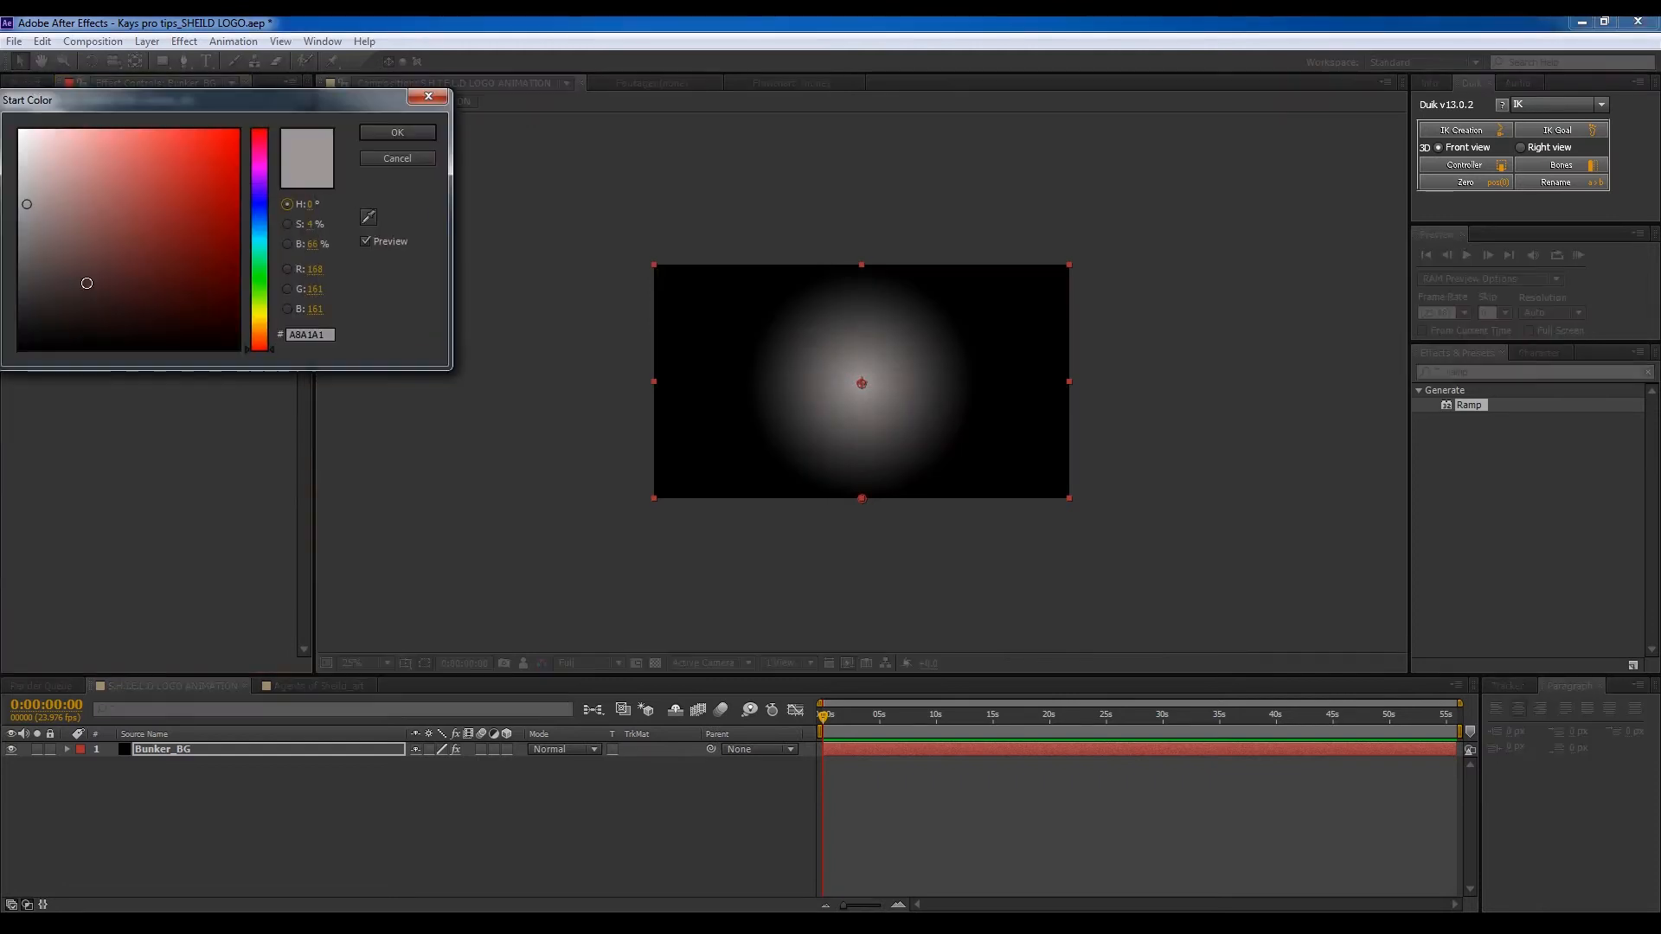
left_click(256, 230)
mouse_move(34, 238)
left_mouse_down()
mouse_move(69, 243)
mouse_move(54, 243)
left_mouse_up()
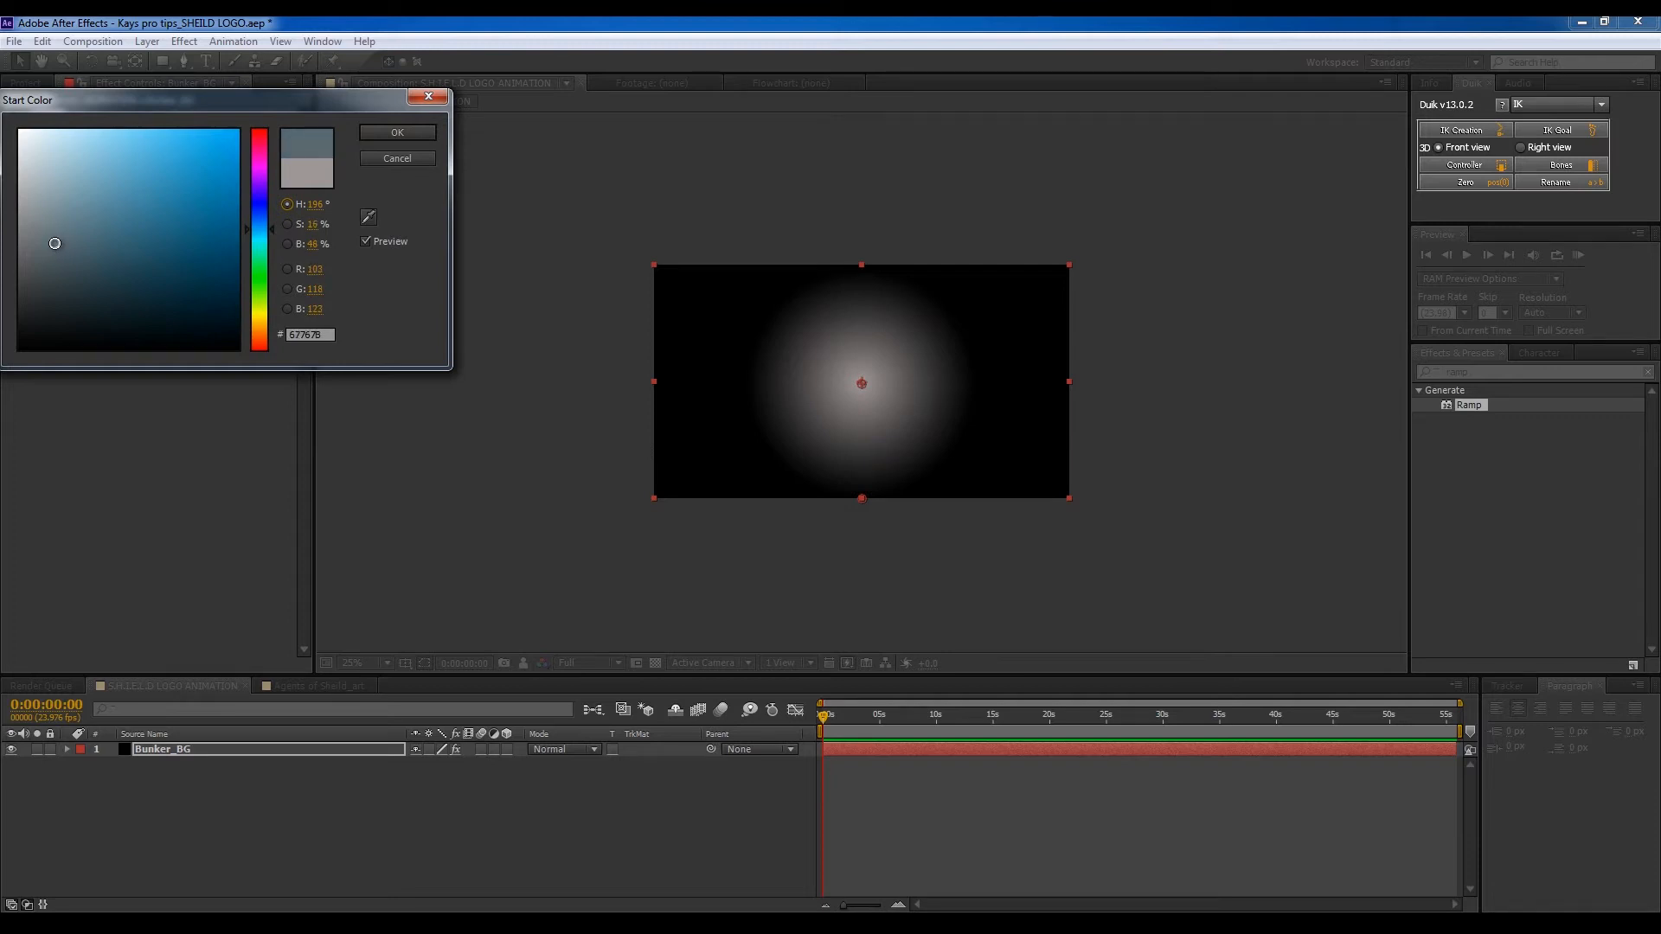
left_click(383, 137)
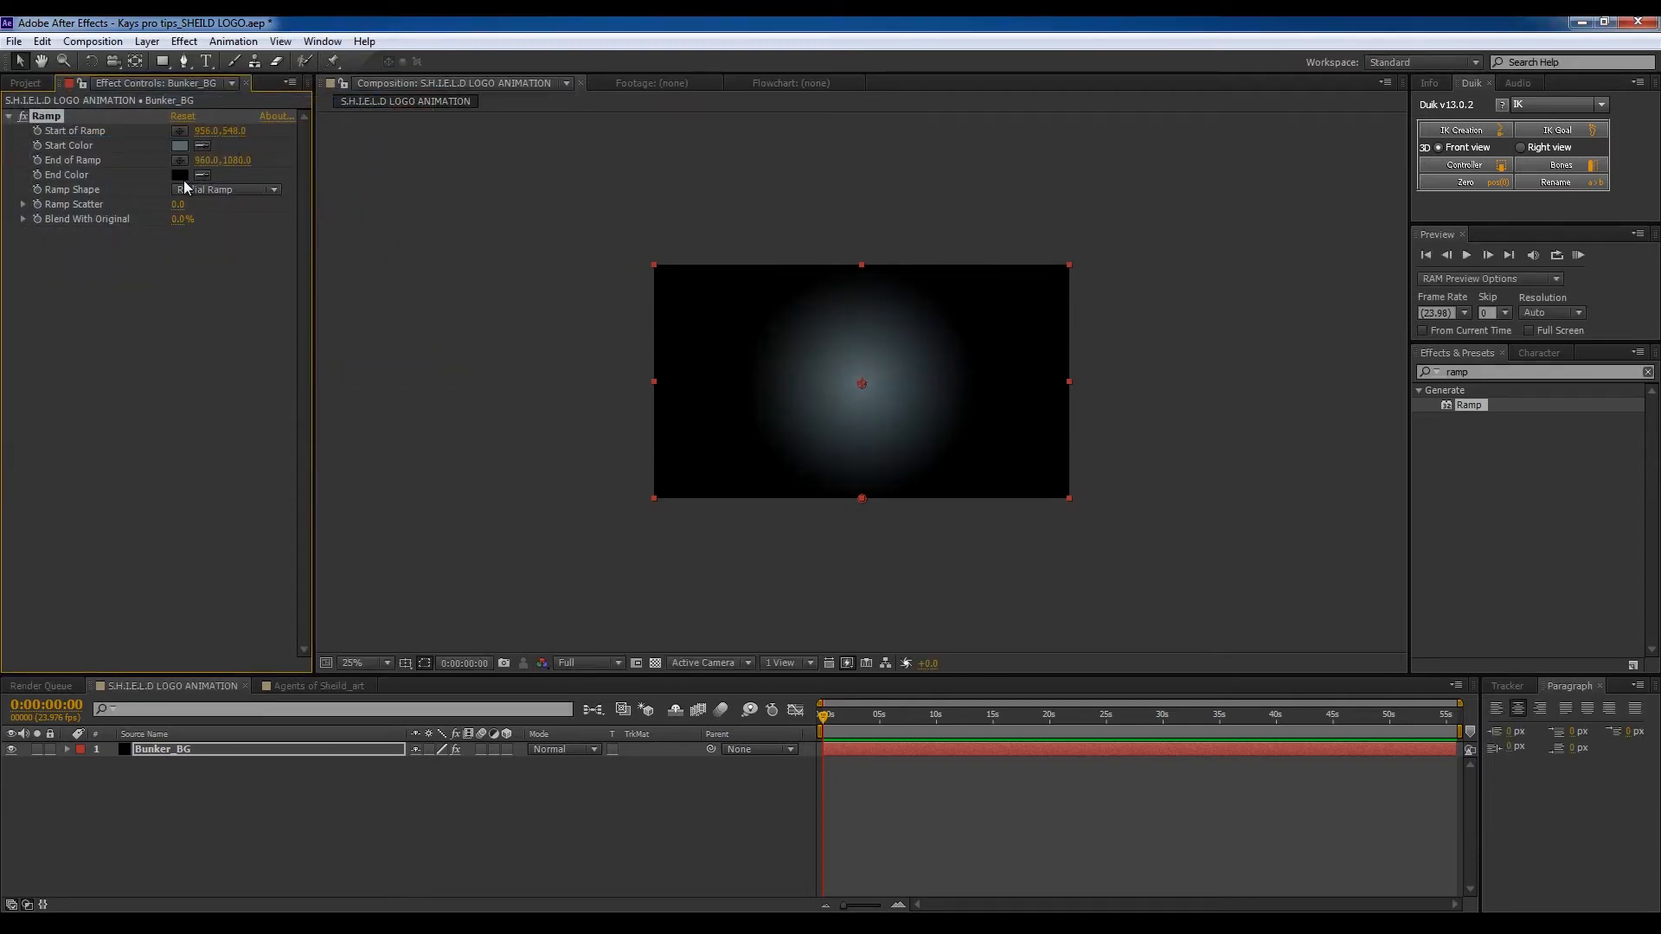
Step: Widen the radial gradient by moving the ramp's end point beyond the frame's lower-left corner, to about -160, 1316, and deselect the layer
left_click_drag(862, 500, 624, 548)
left_click_drag(626, 548, 620, 550)
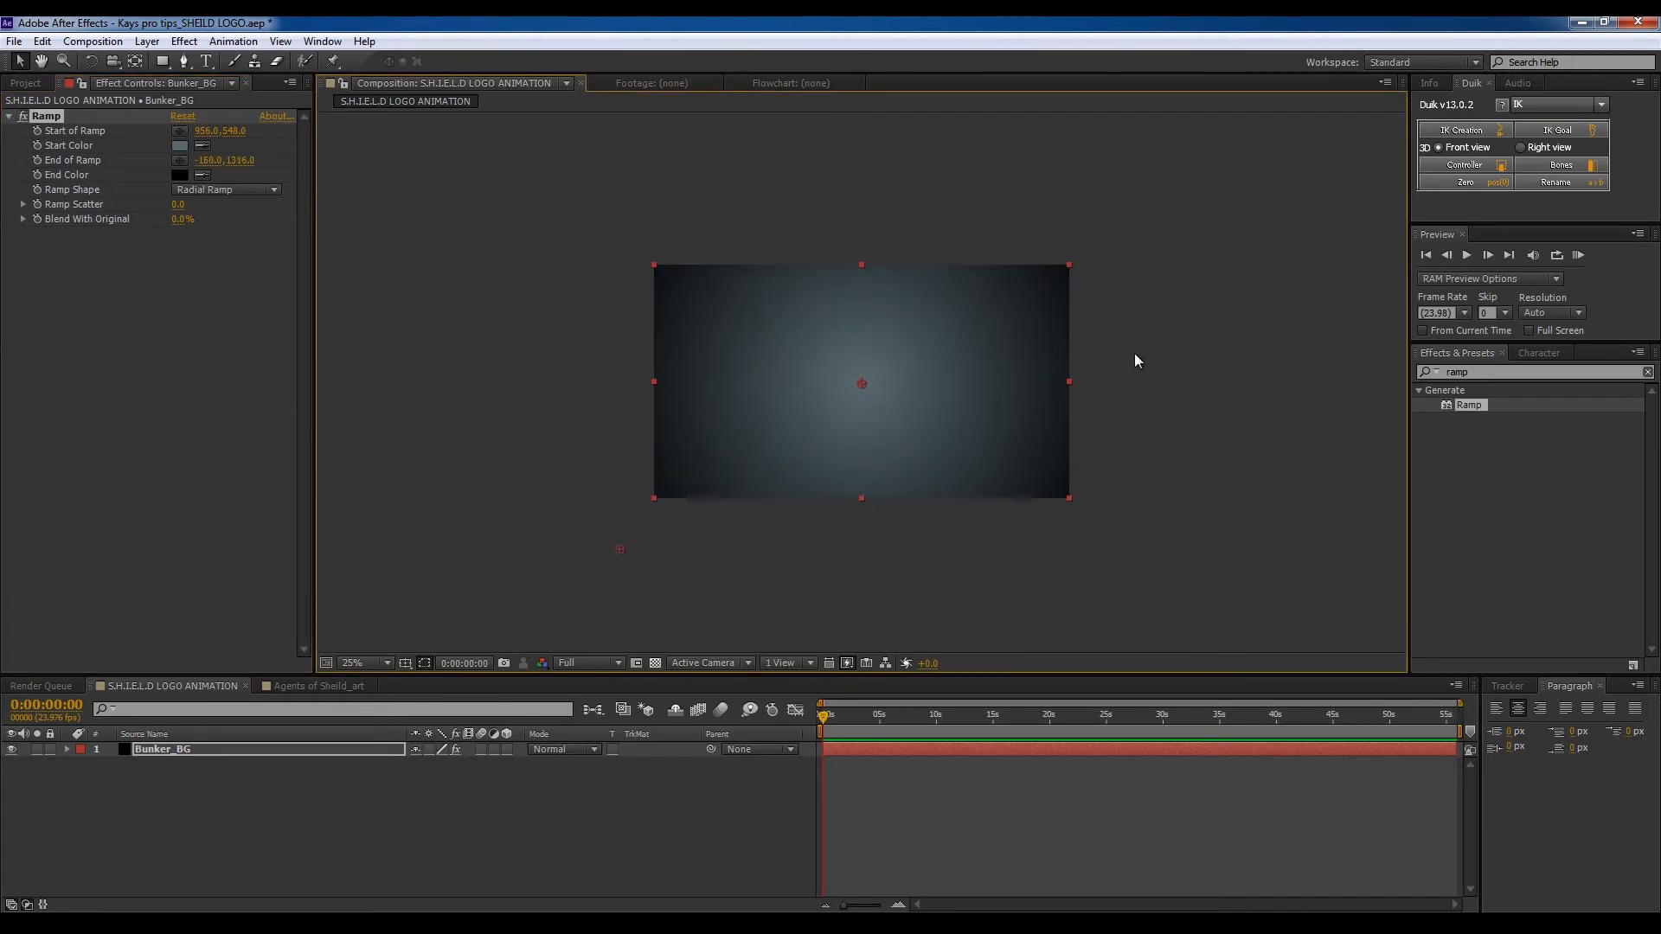
left_click(711, 810)
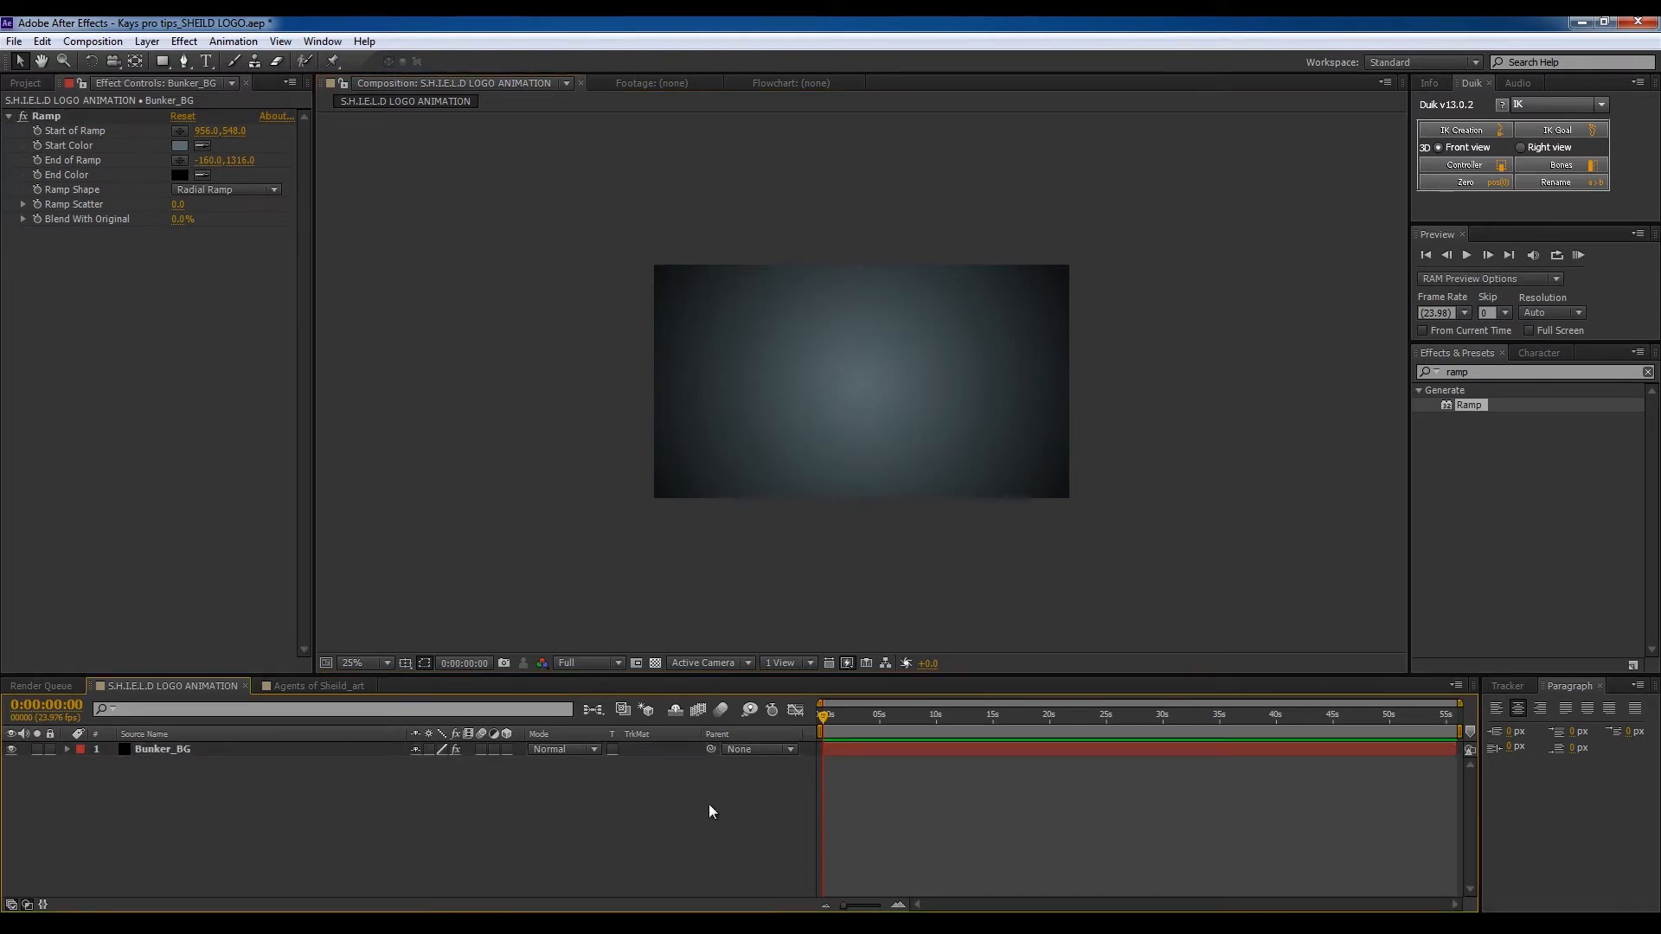
Step: Create a black 1920 x 1080 px solid named BG_line above Bunker_BG and show the title/action safe guides
right_click(710, 810)
mouse_move(829, 615)
left_click(1023, 658)
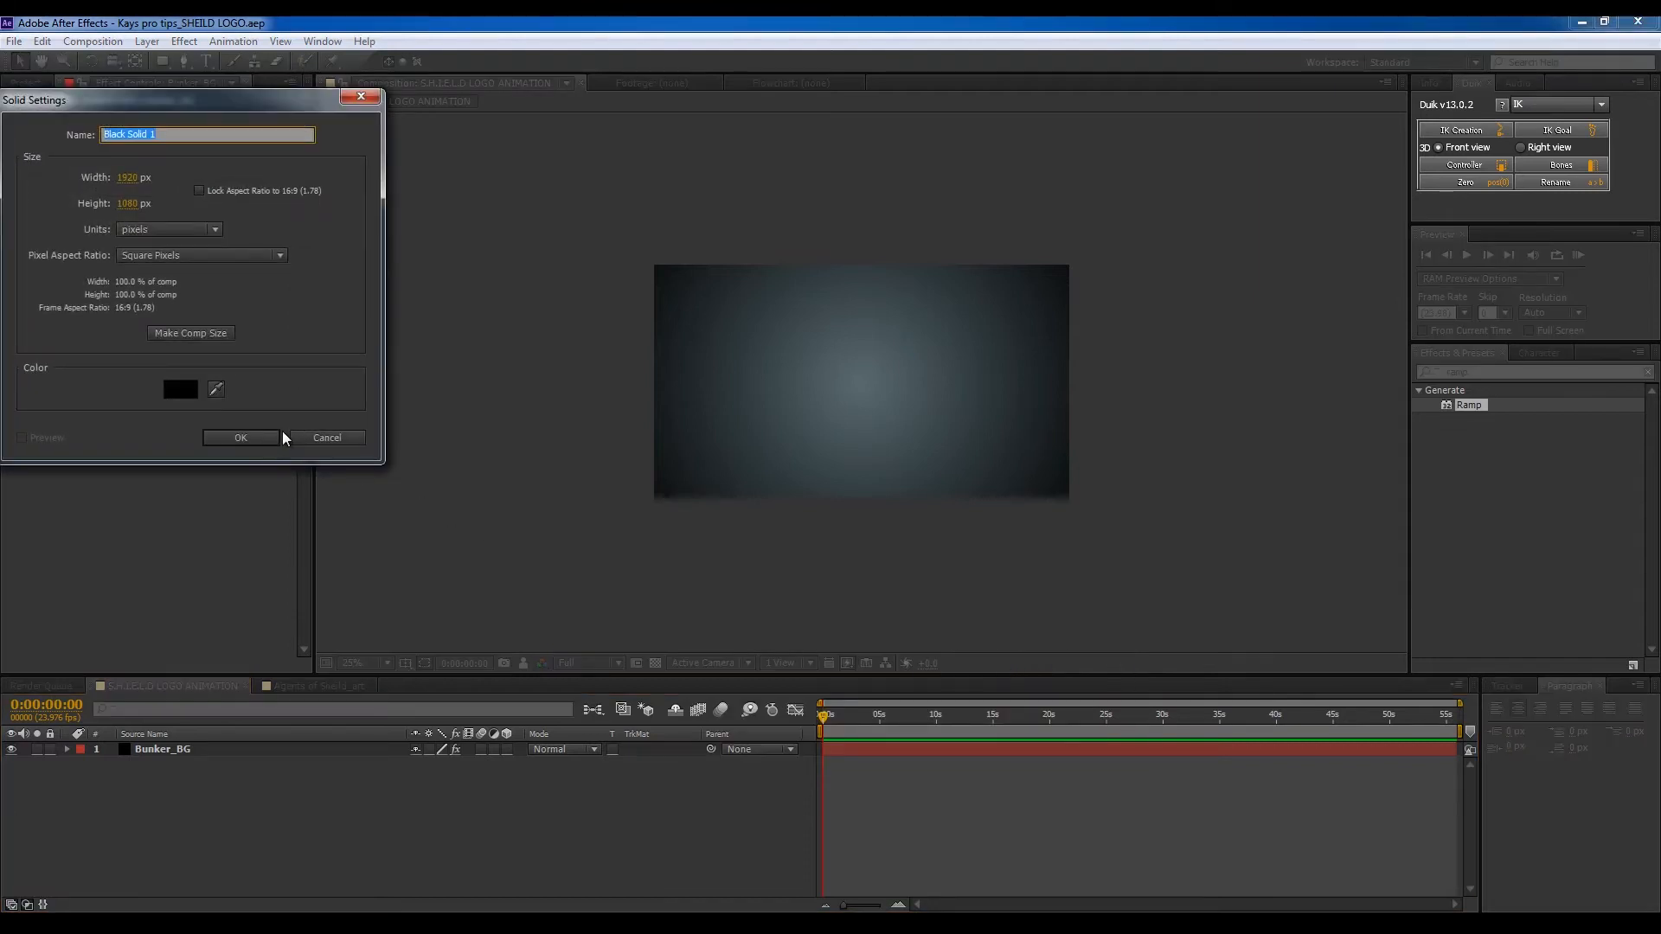
type("BG_line")
key("Return")
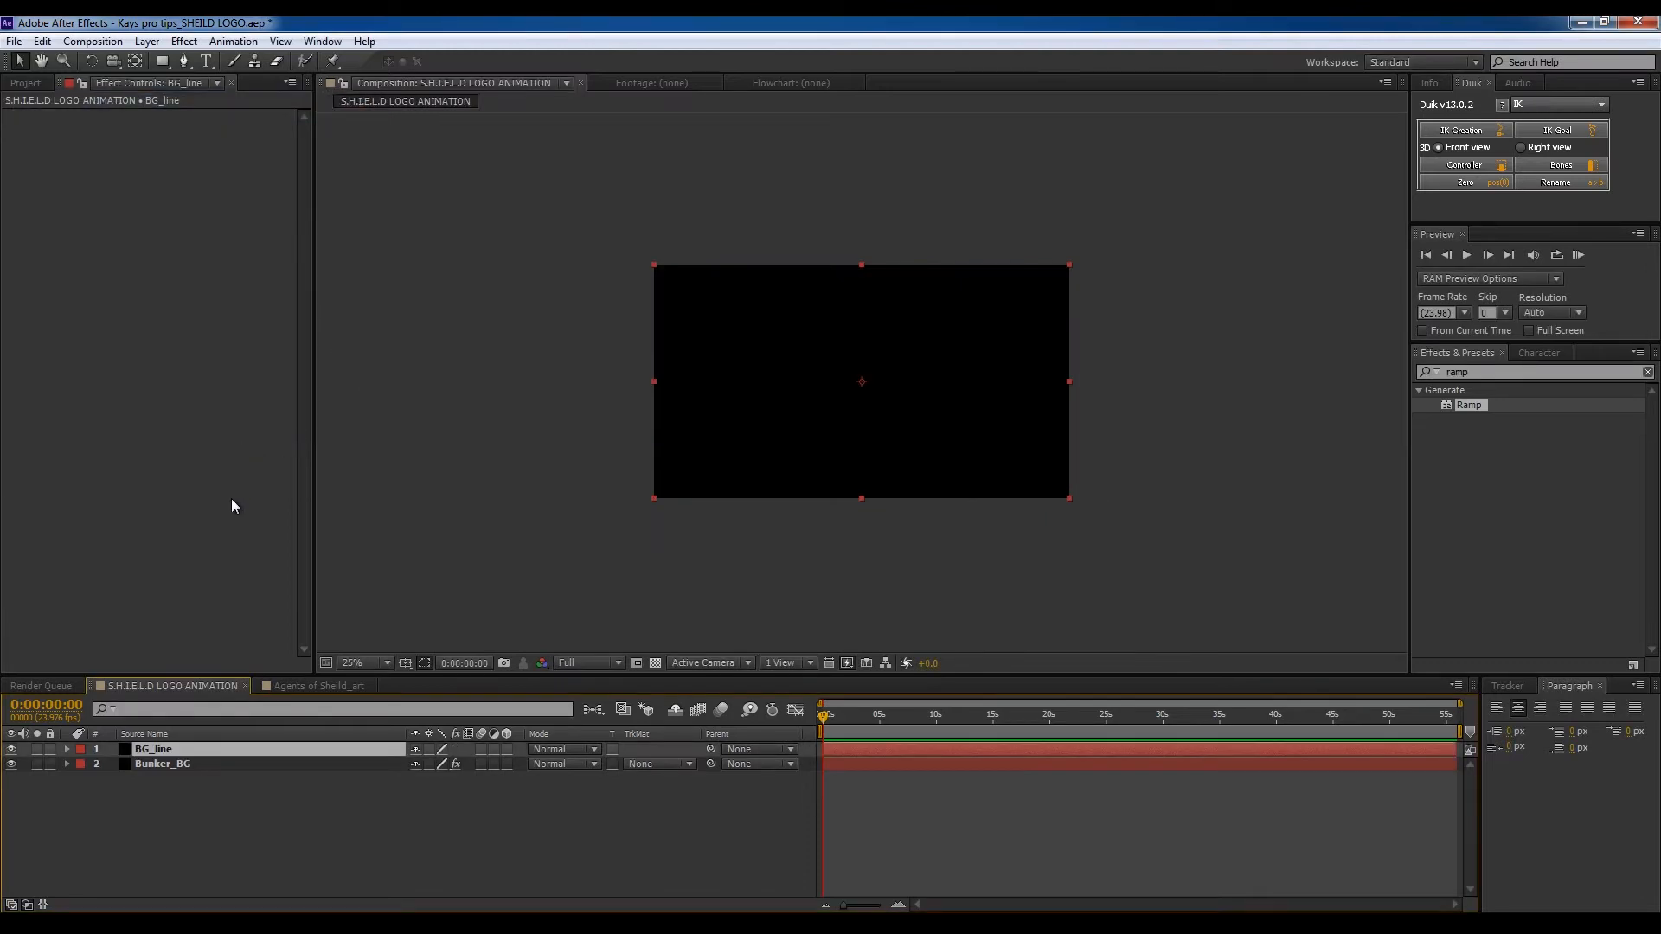
key("apostrophe")
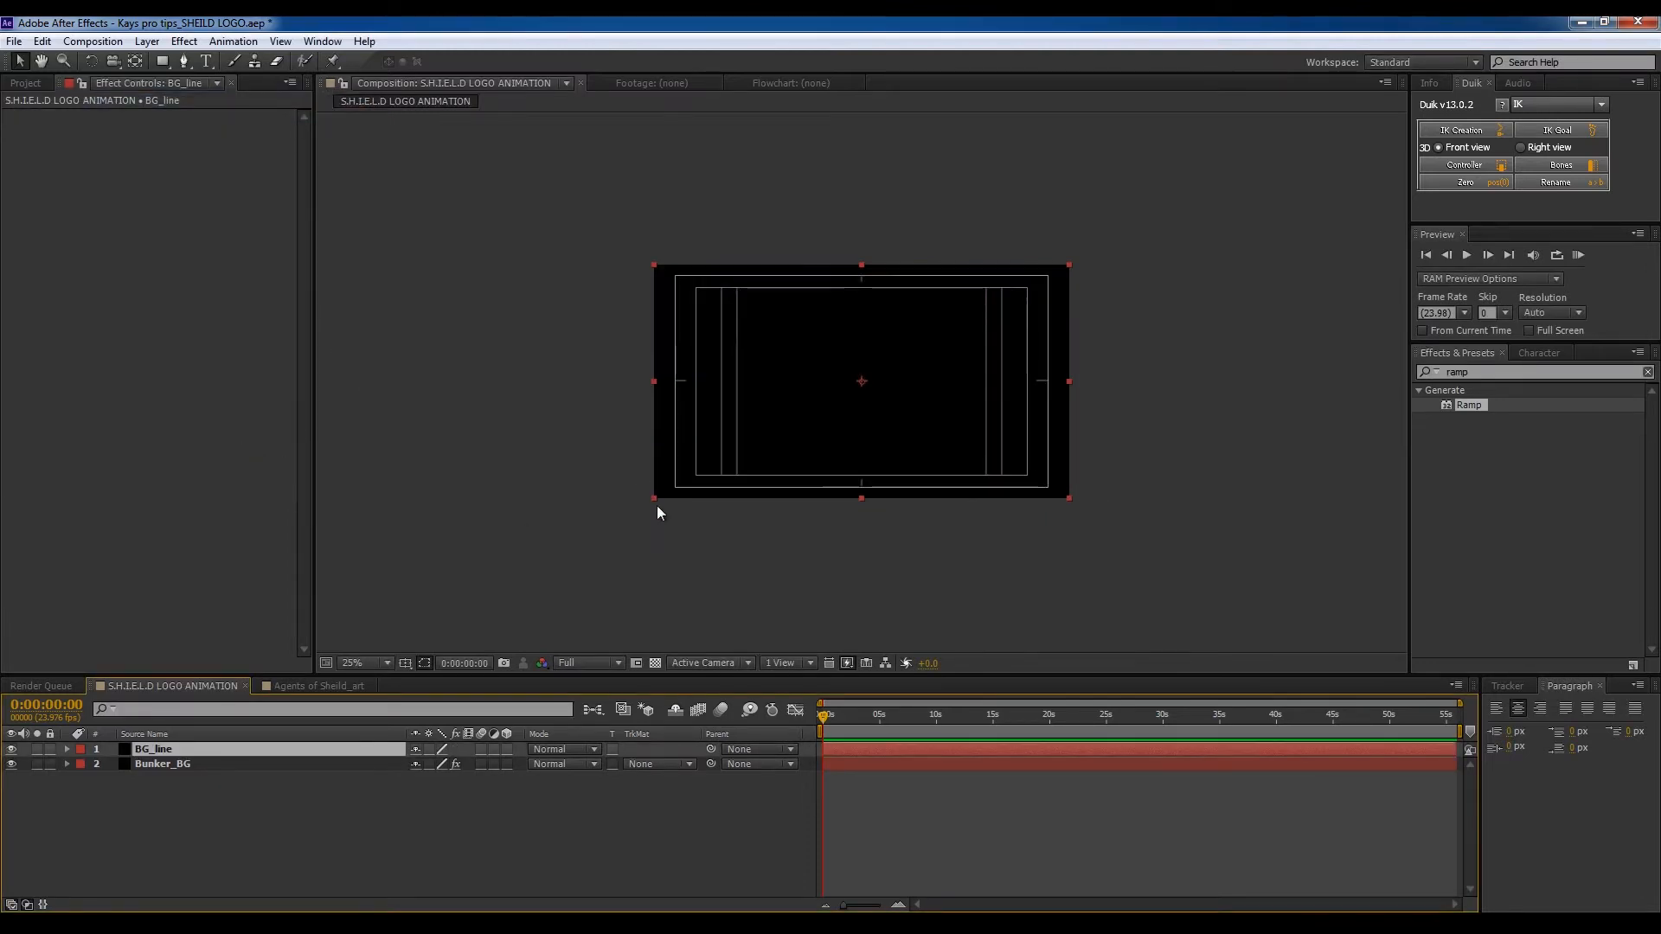
Step: Mask the BG_line solid to a thin horizontal band running across the full width at the middle of the frame
key("period")
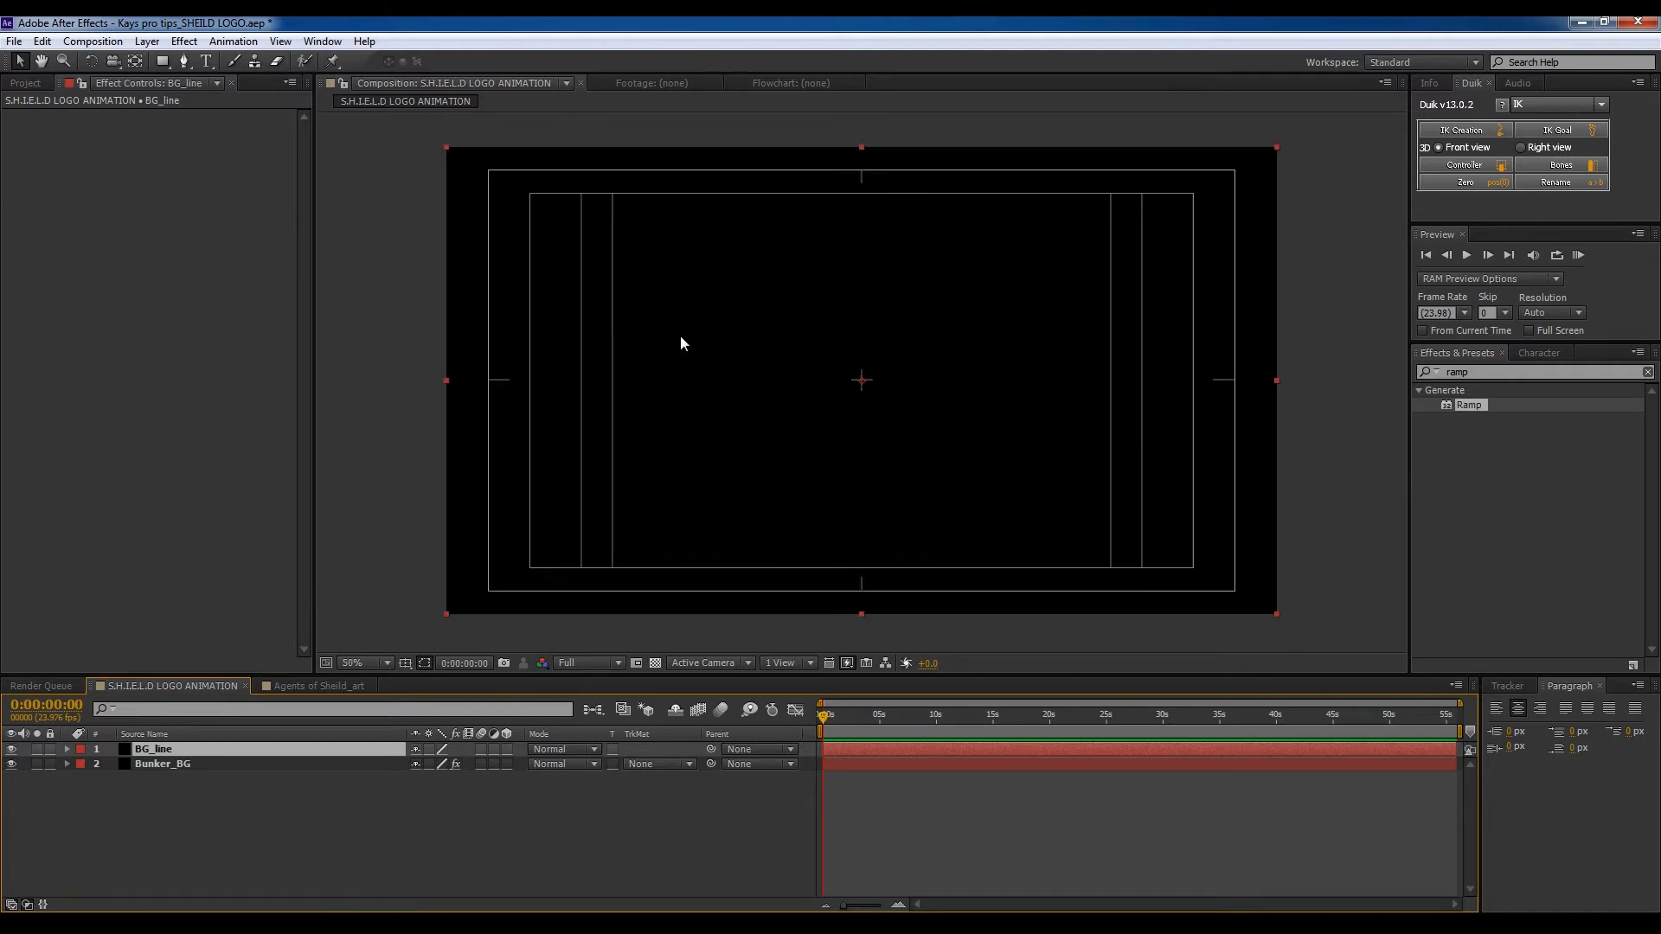
left_click(164, 62)
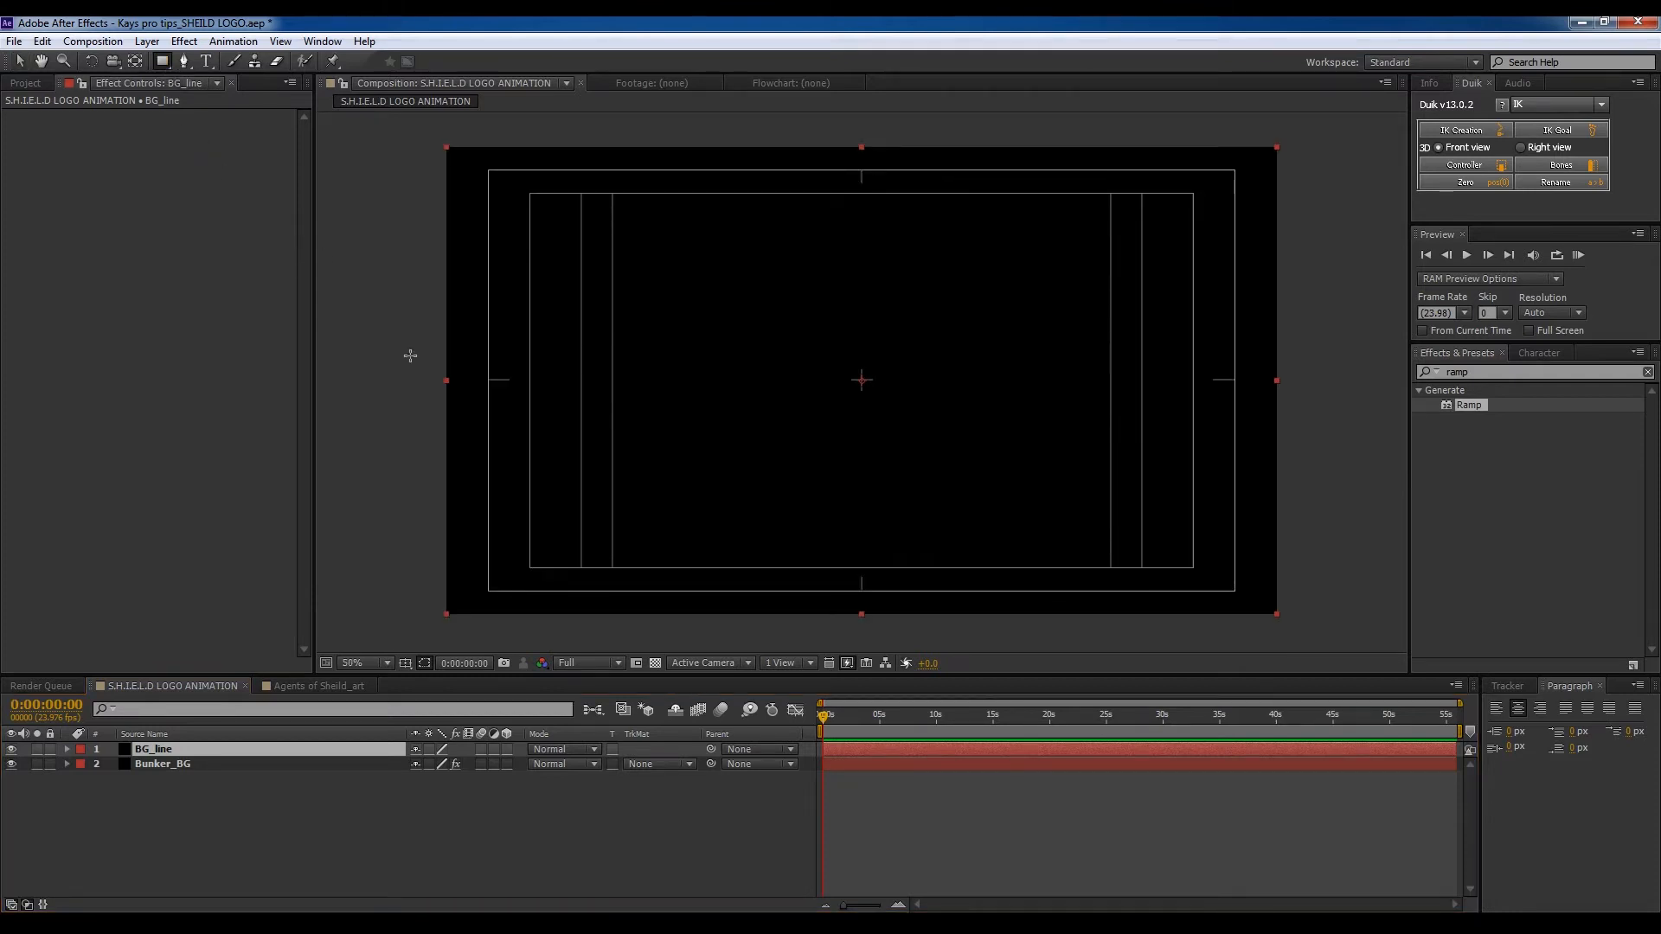
left_click(279, 761)
left_click(282, 750)
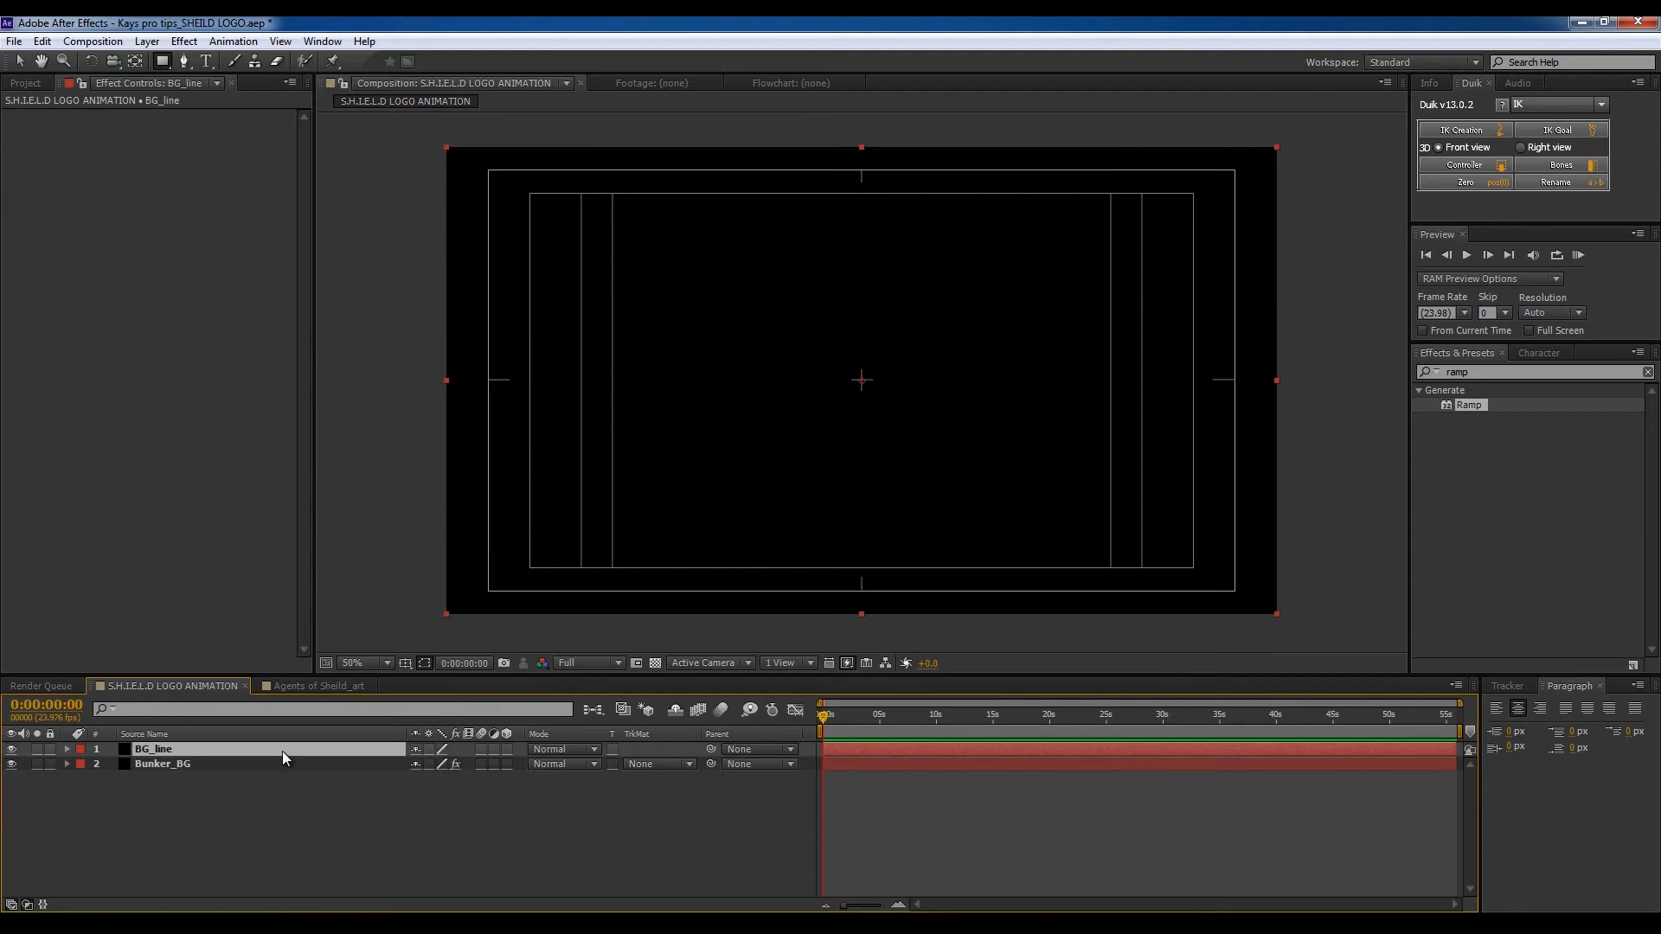
left_click_drag(440, 368, 795, 402)
left_click_drag(936, 414, 1311, 386)
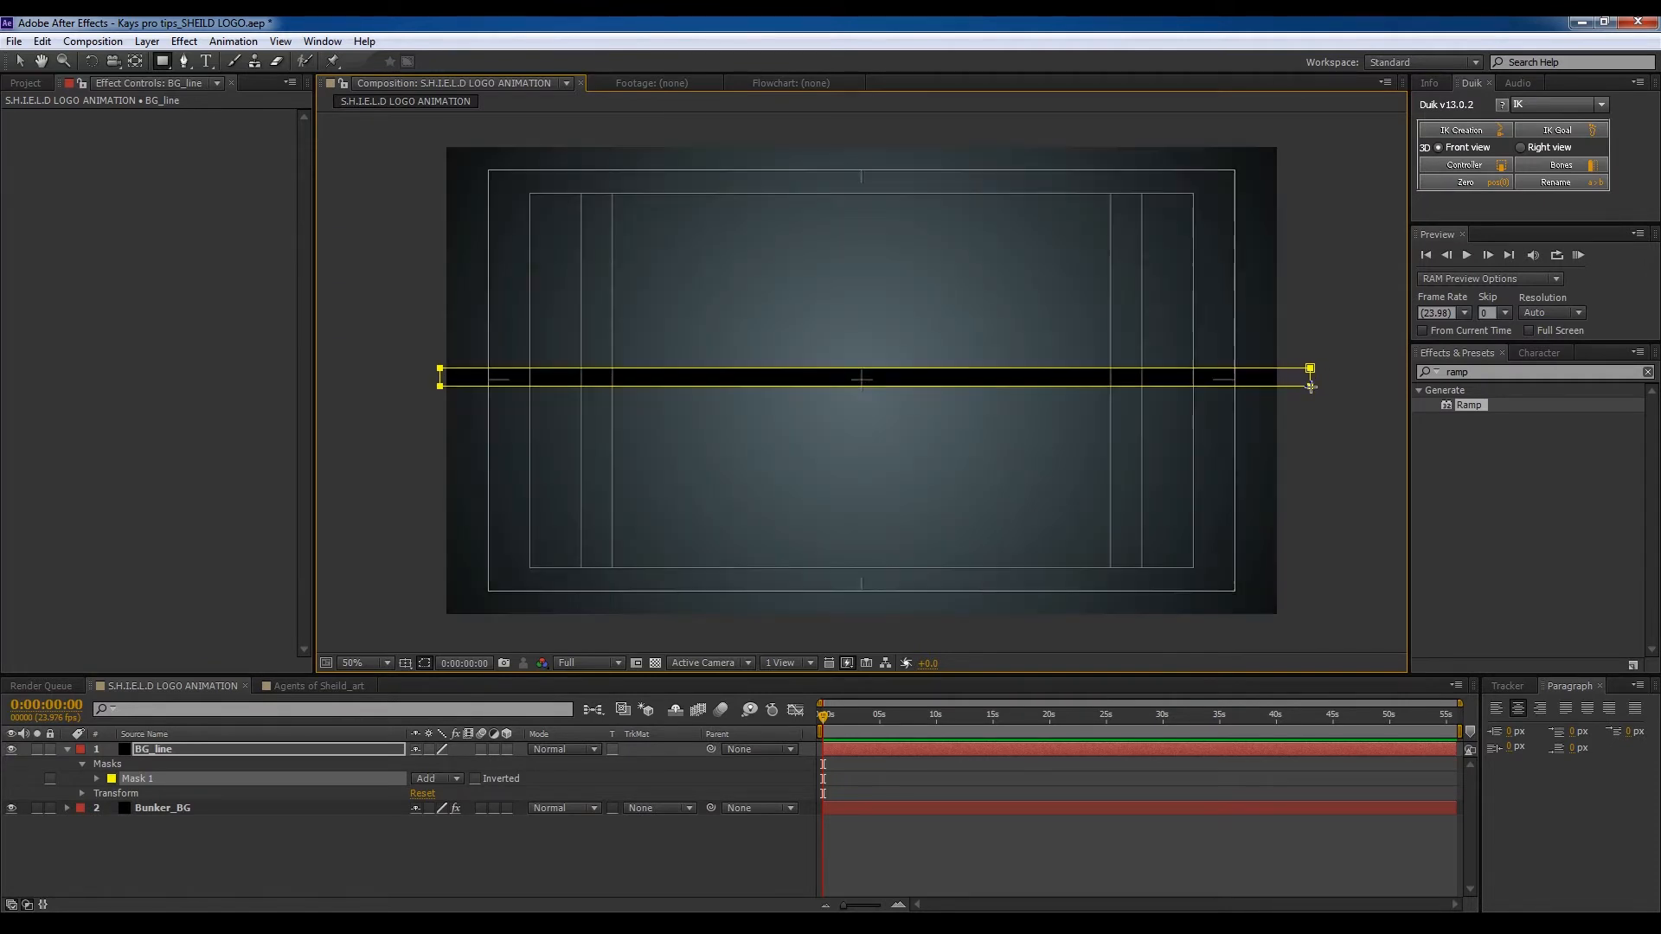
left_click(527, 852)
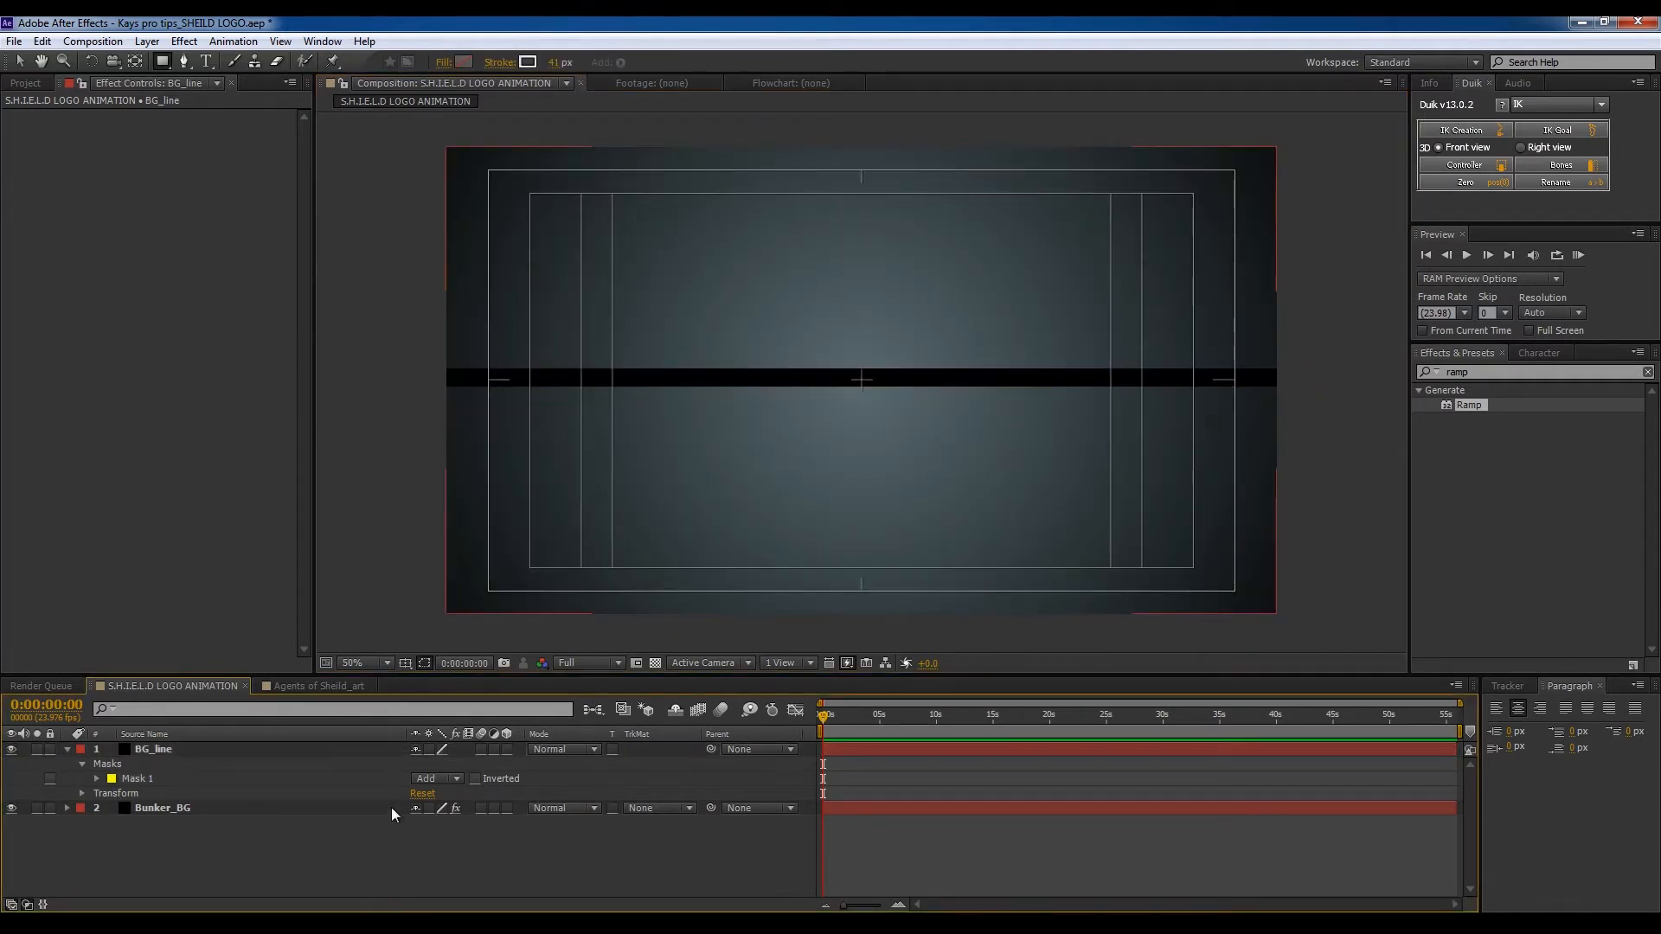
Step: Copy the Ramp effect from the Bunker_BG layer onto BG_line and deselect the layer
left_click(215, 811)
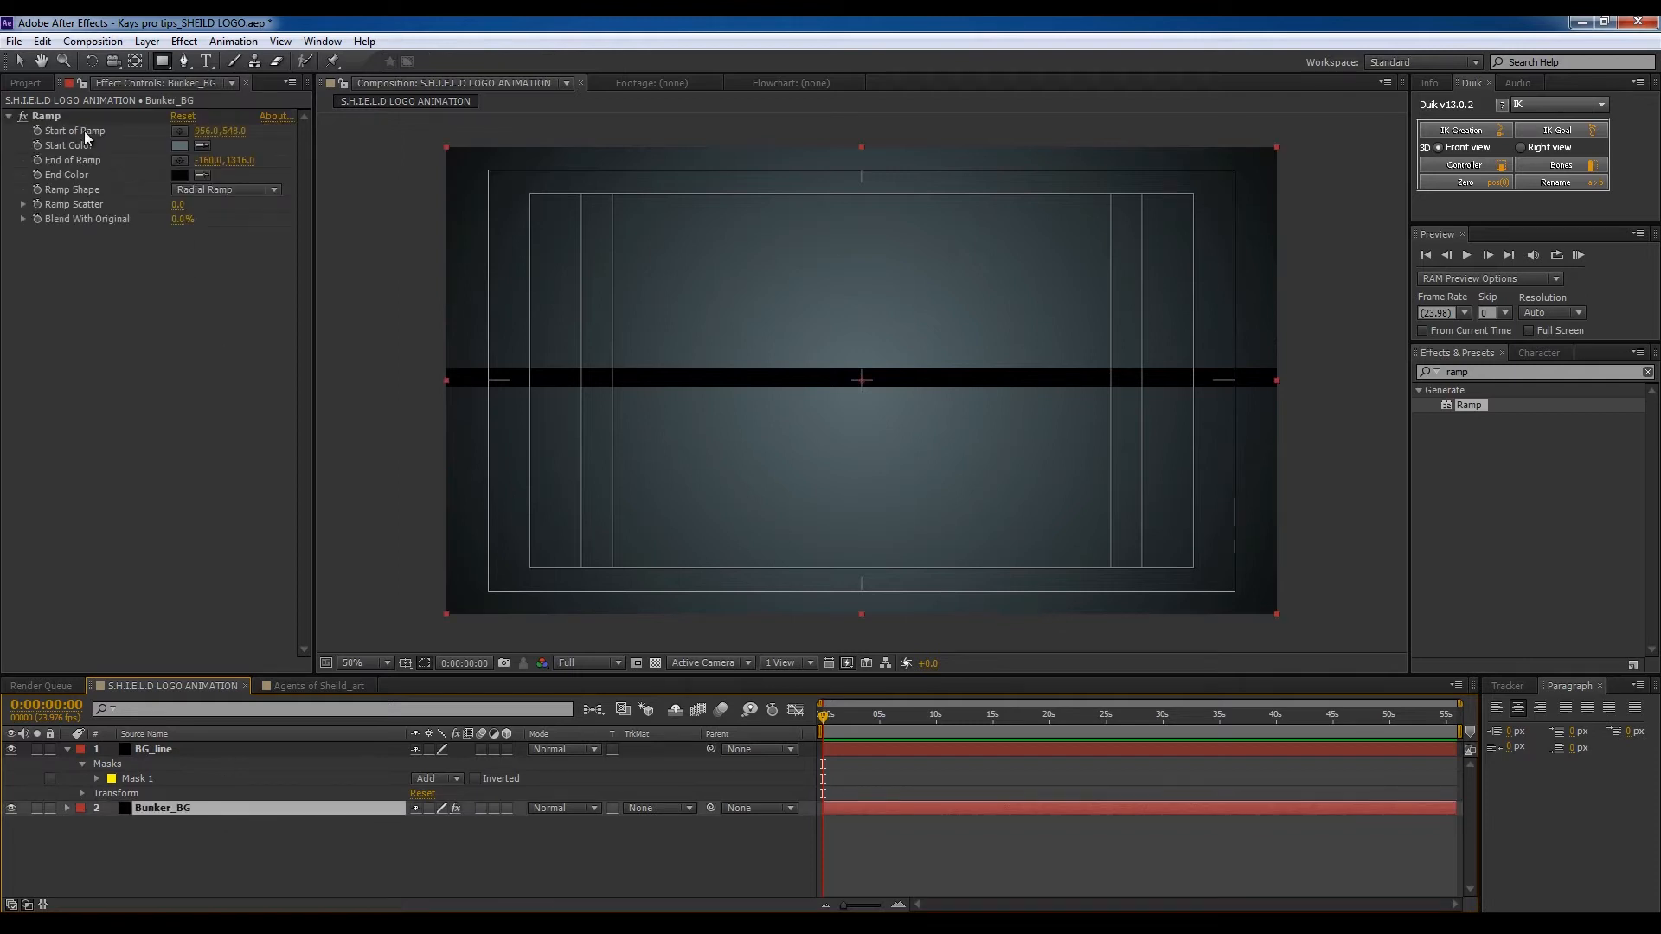
left_click(50, 116)
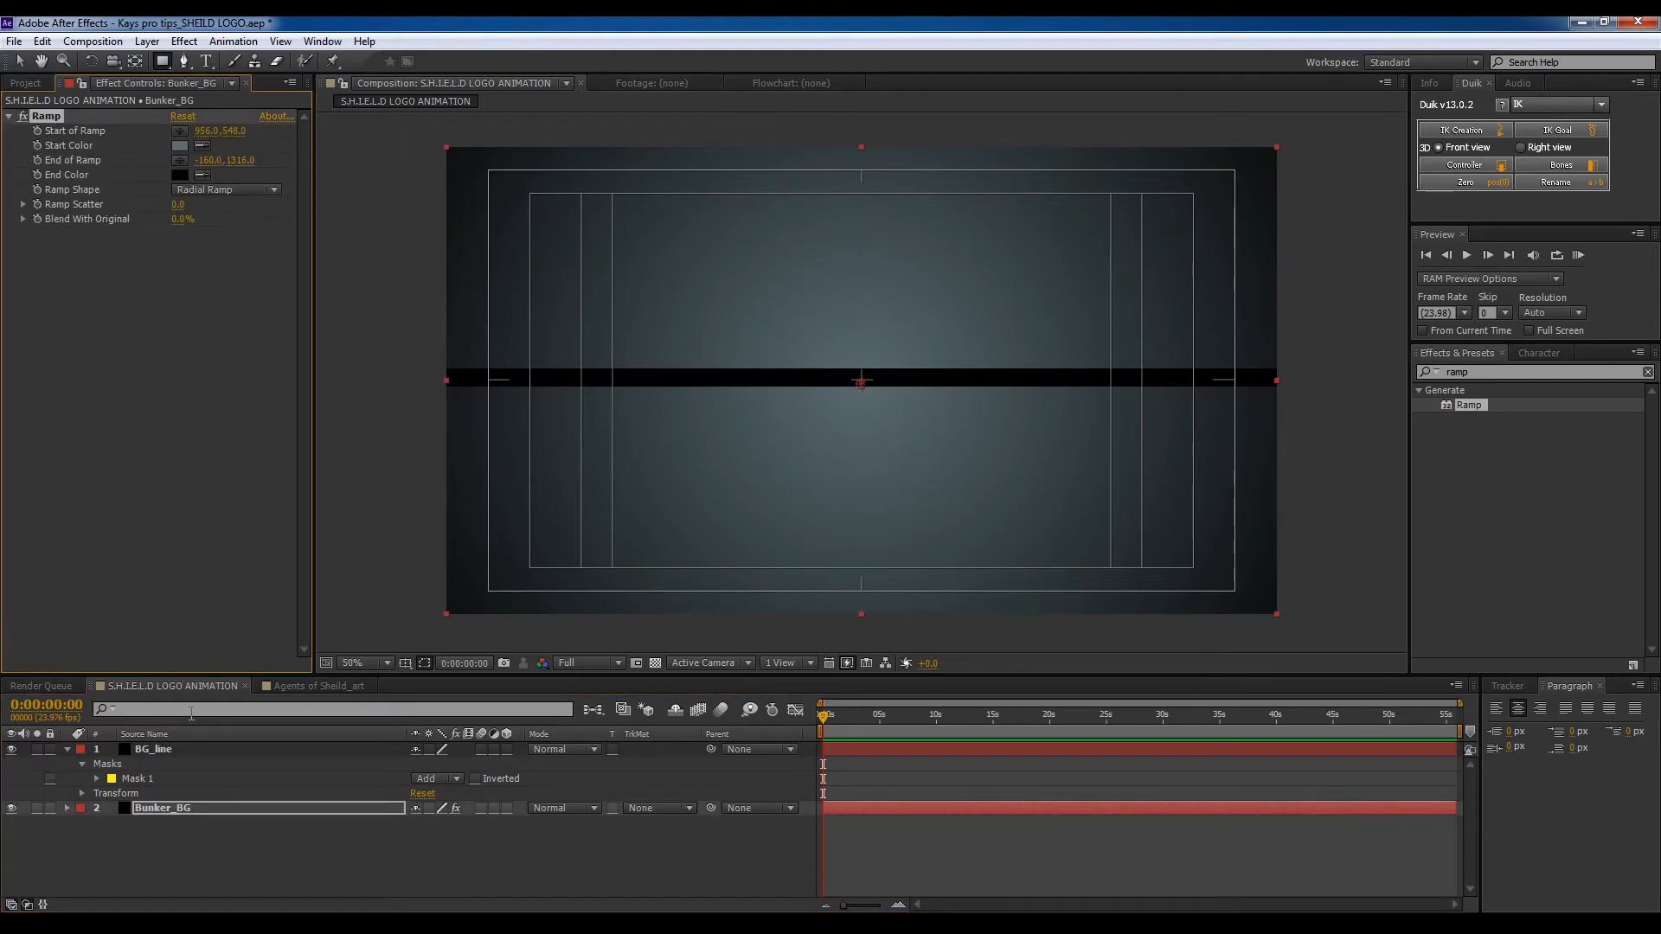
left_click(263, 825)
left_click(183, 753)
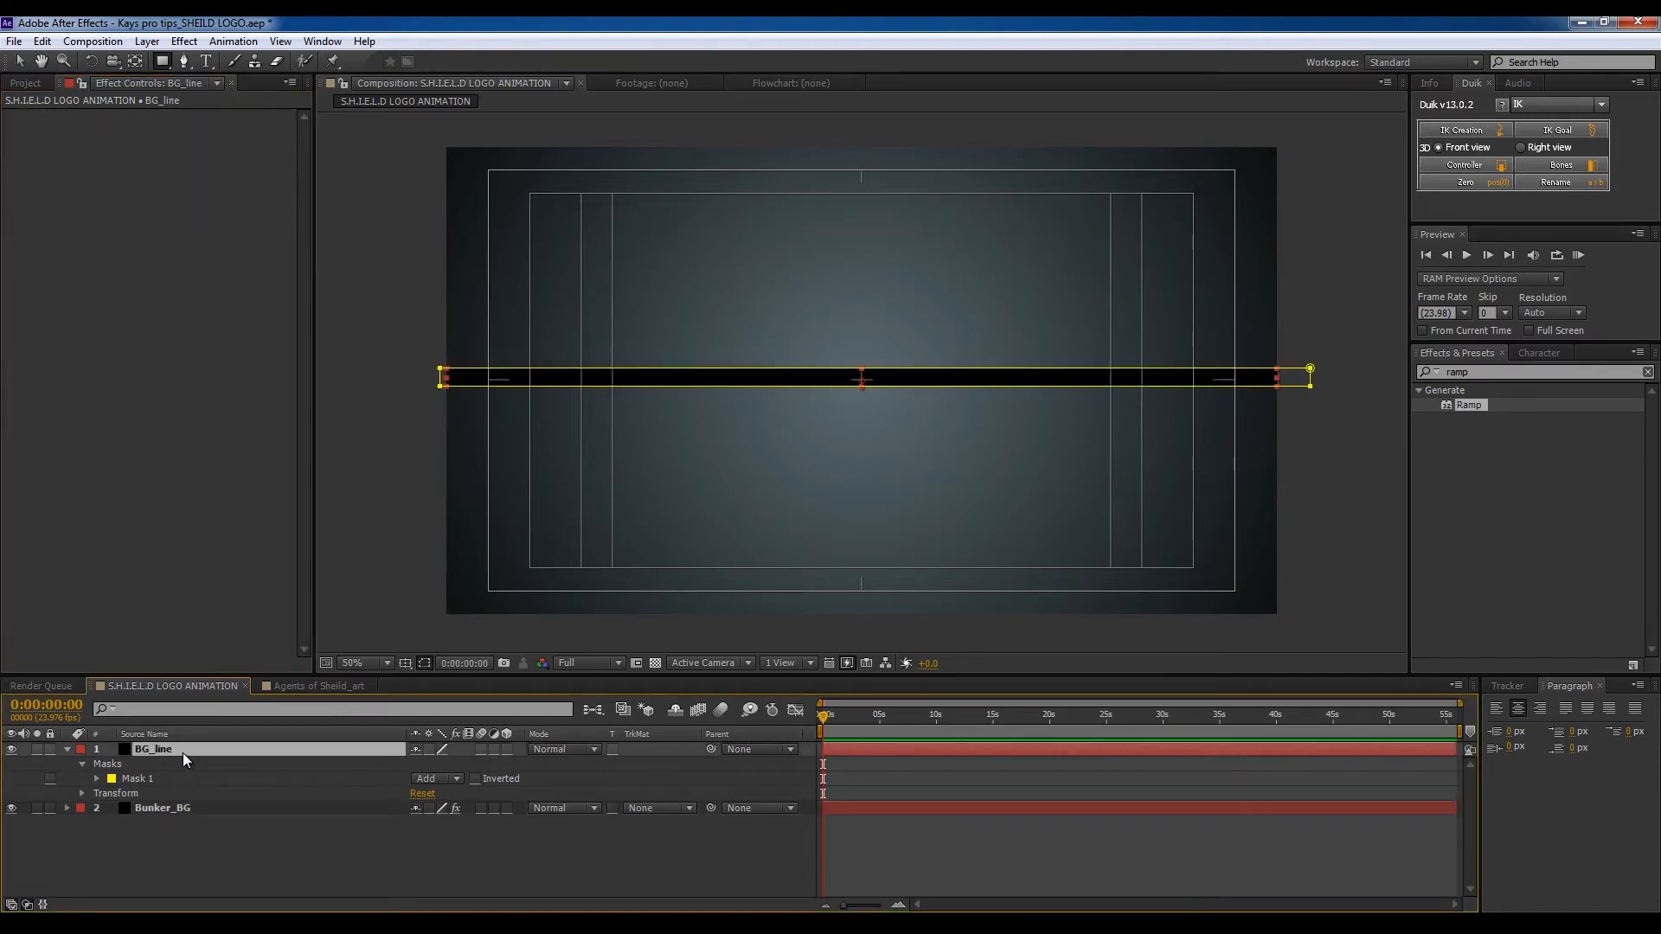
key("ctrl+v")
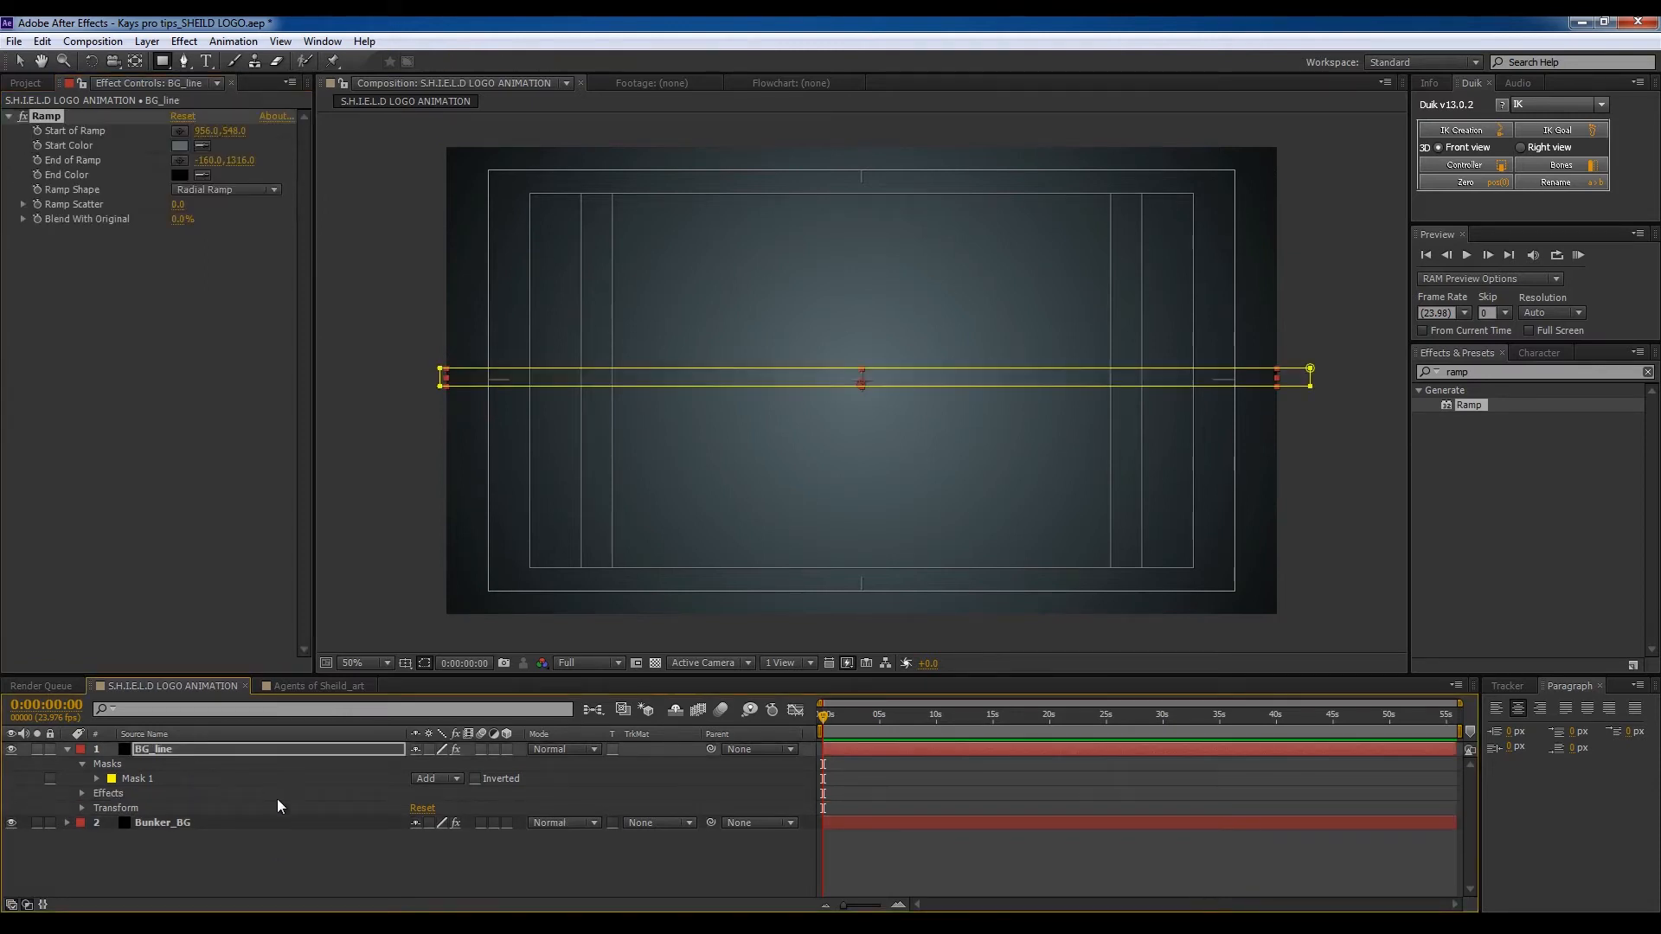
left_click(317, 869)
Step: Find the Drop Shadow effect and apply it to the BG_line layer
left_click(1506, 374)
type("drop")
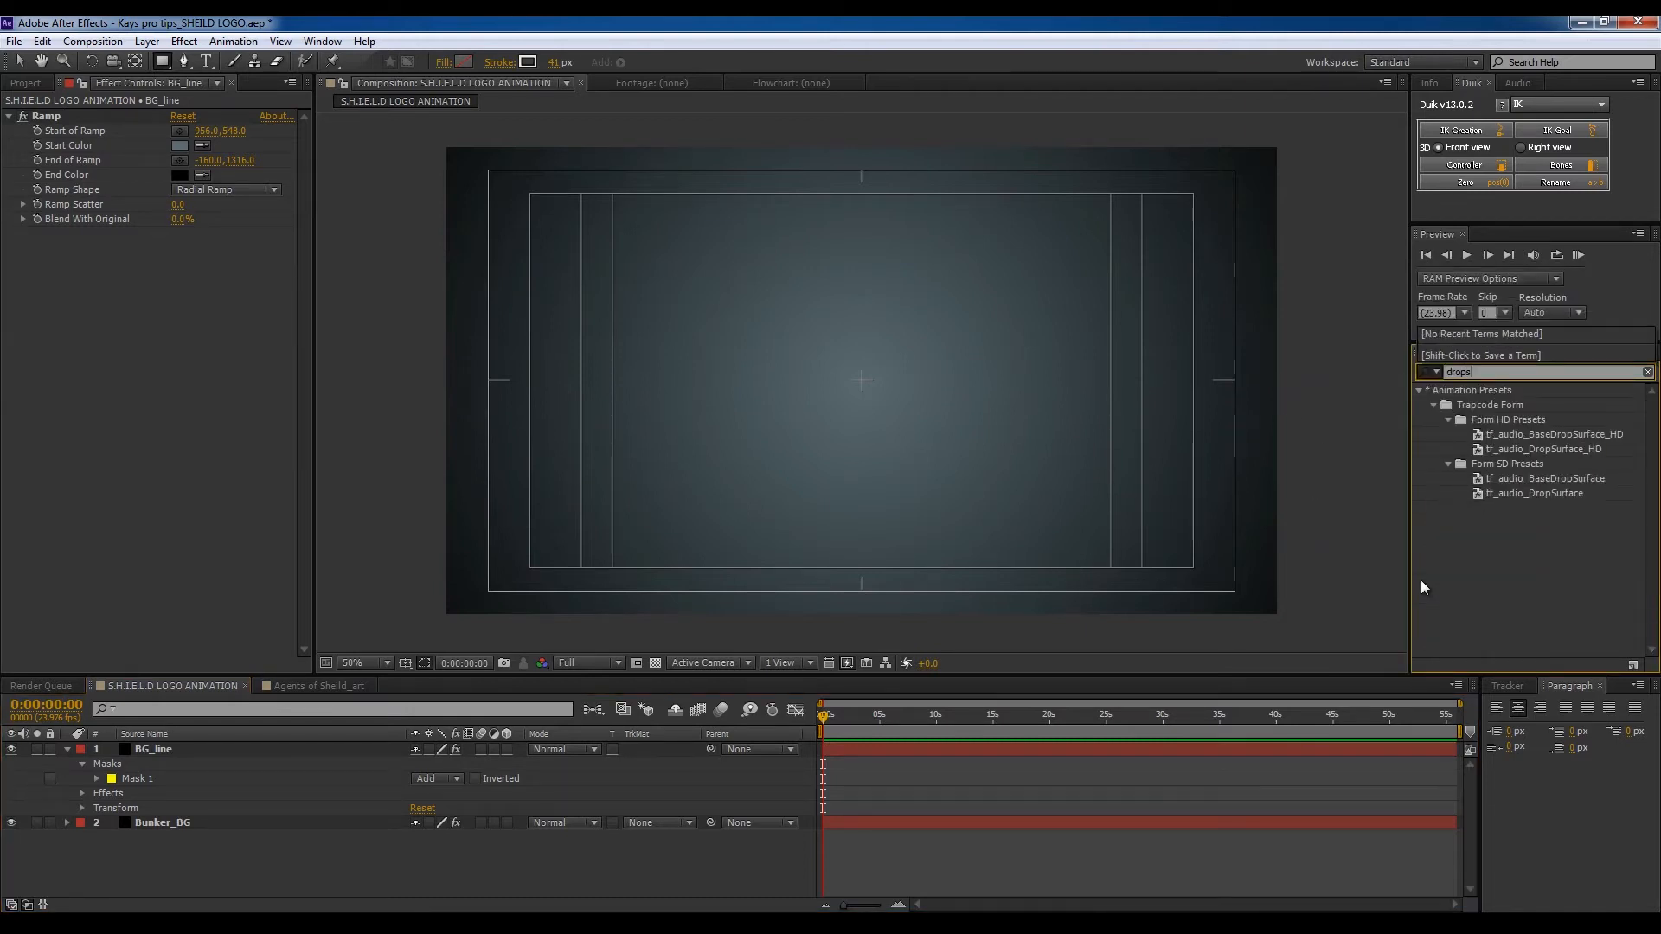
type(" s")
left_click_drag(1487, 405, 277, 749)
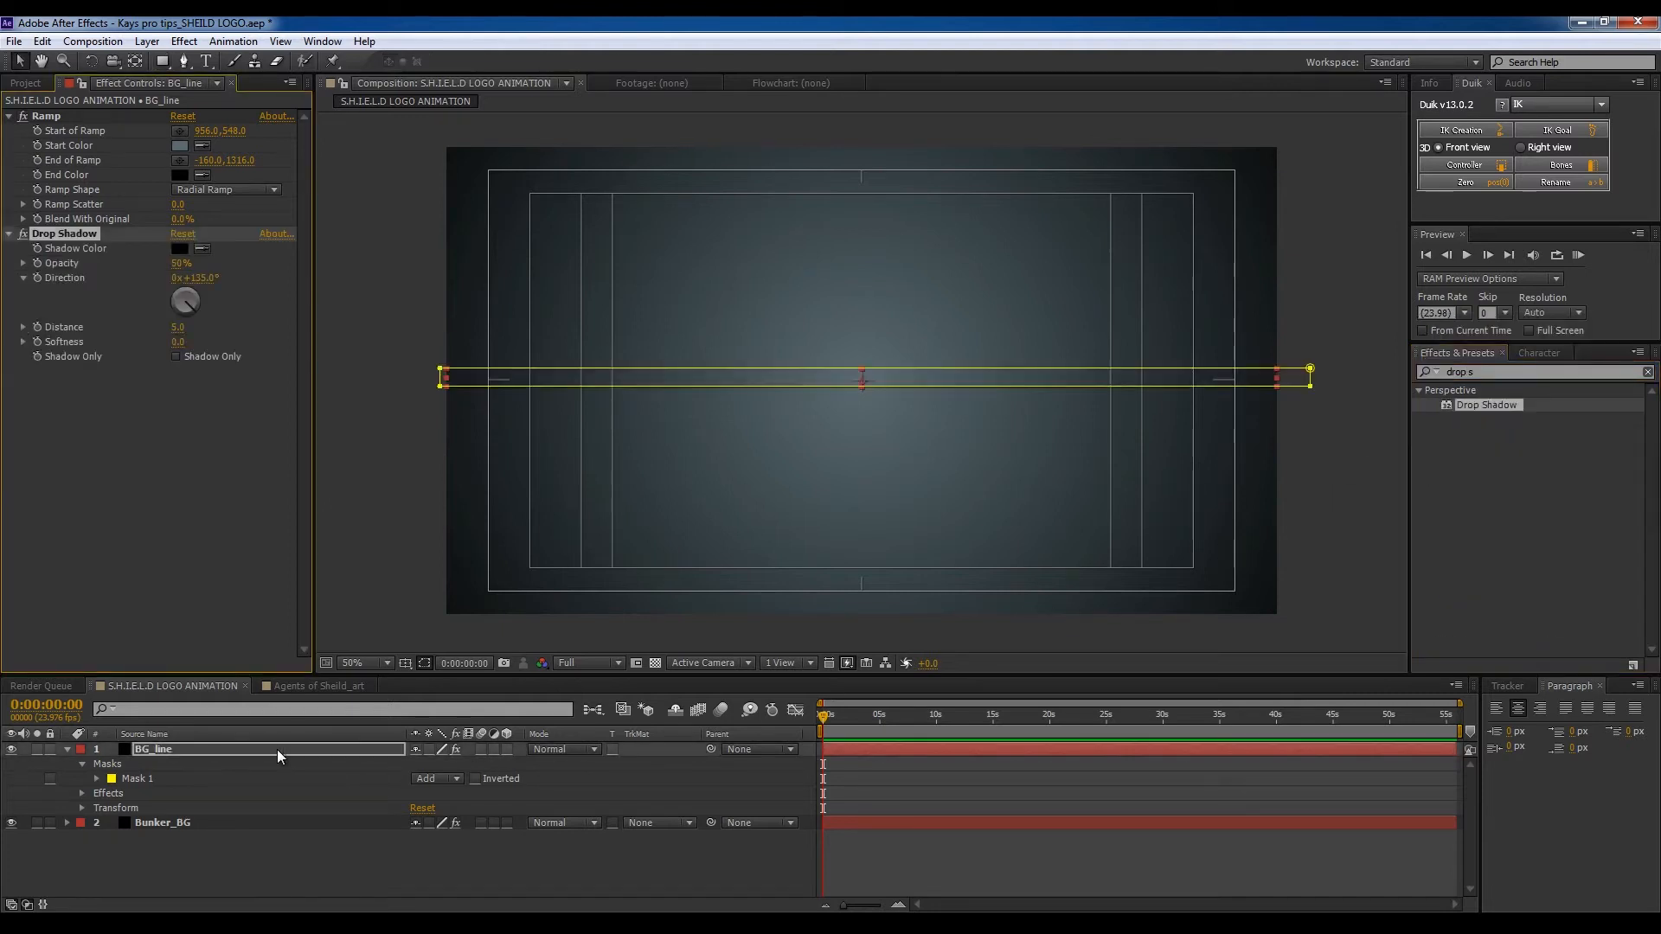
left_click(368, 863)
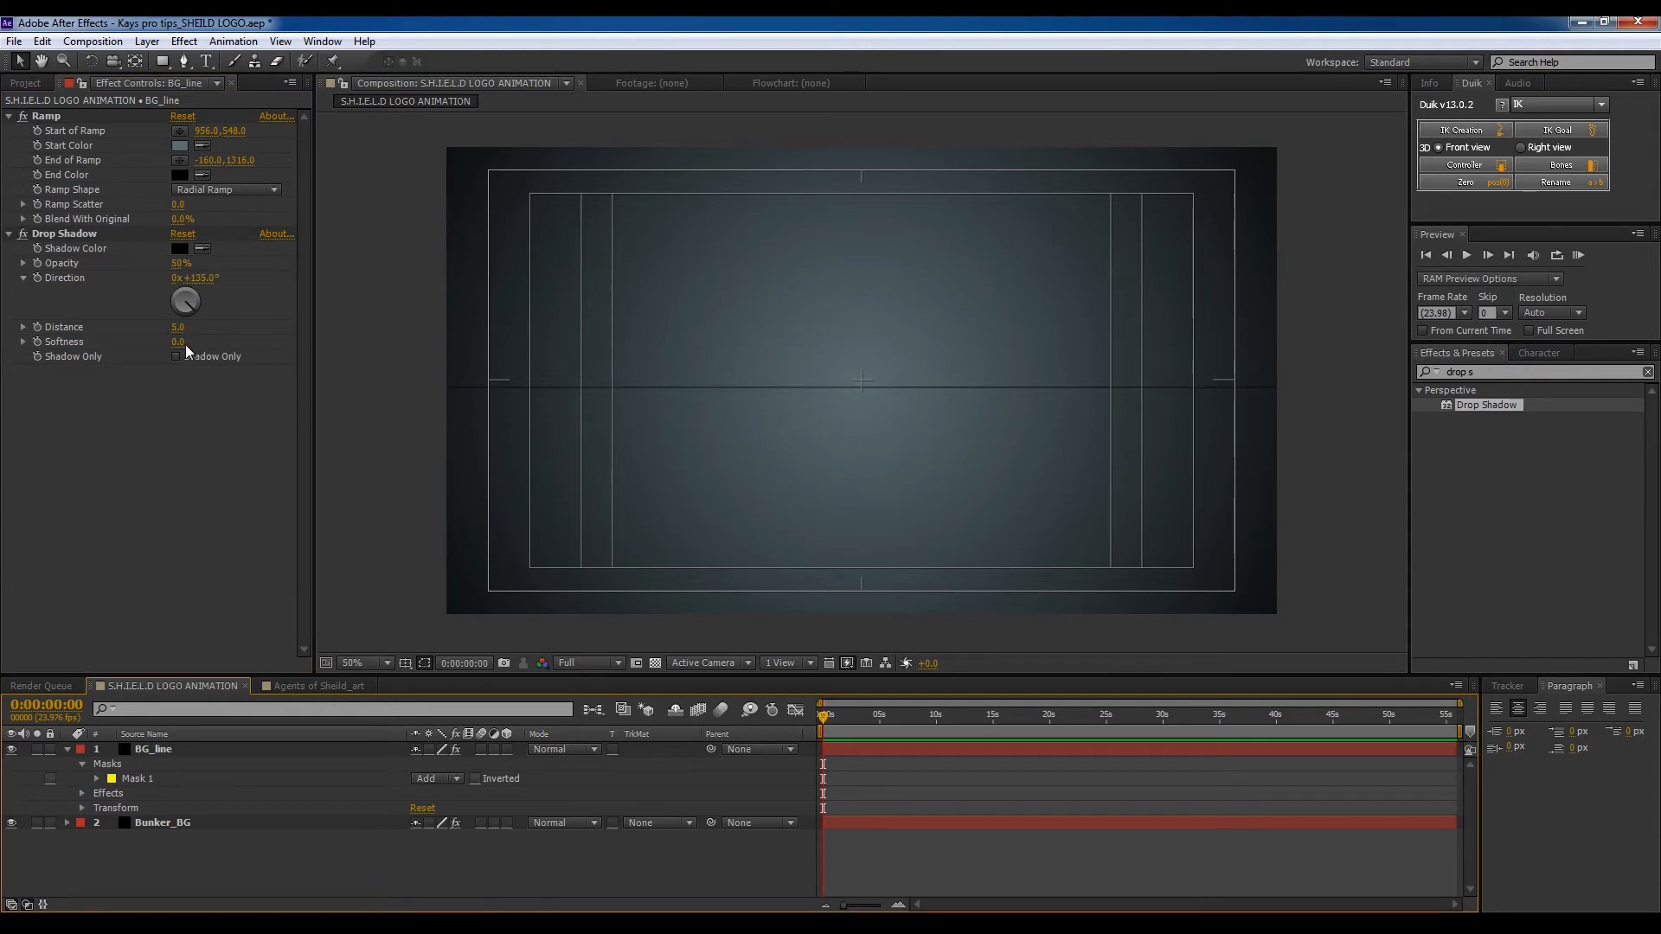
Step: Try the drop shadow with a distance of 24 and a direction of 90°
left_click_drag(195, 288, 200, 288)
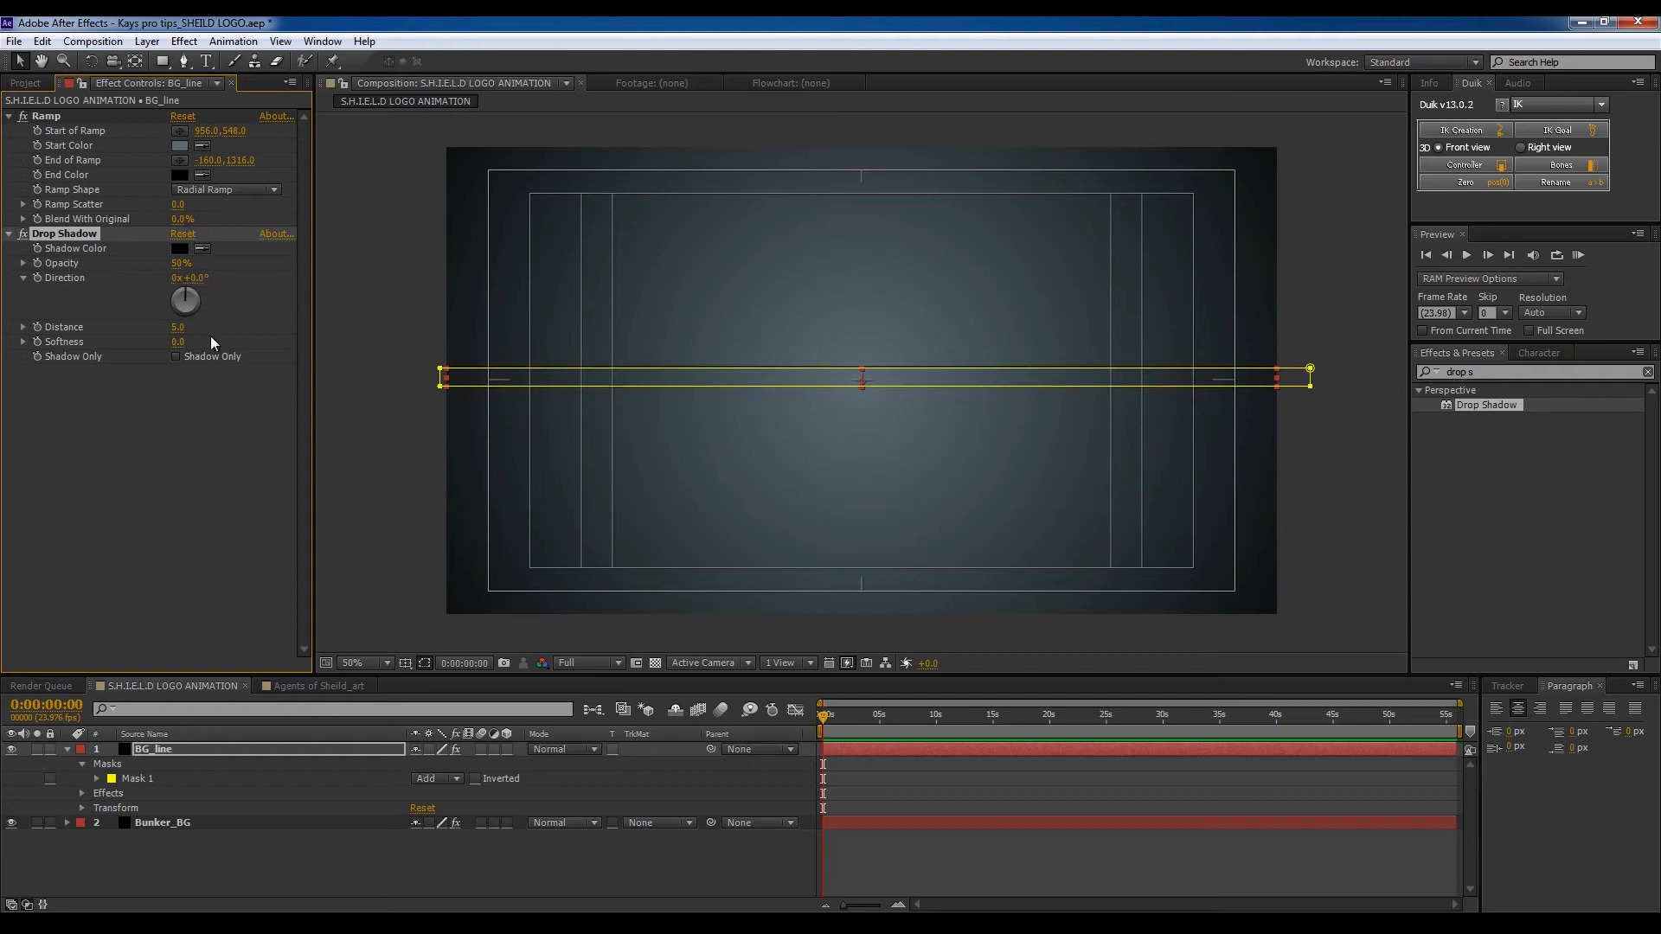
left_click_drag(179, 327, 200, 329)
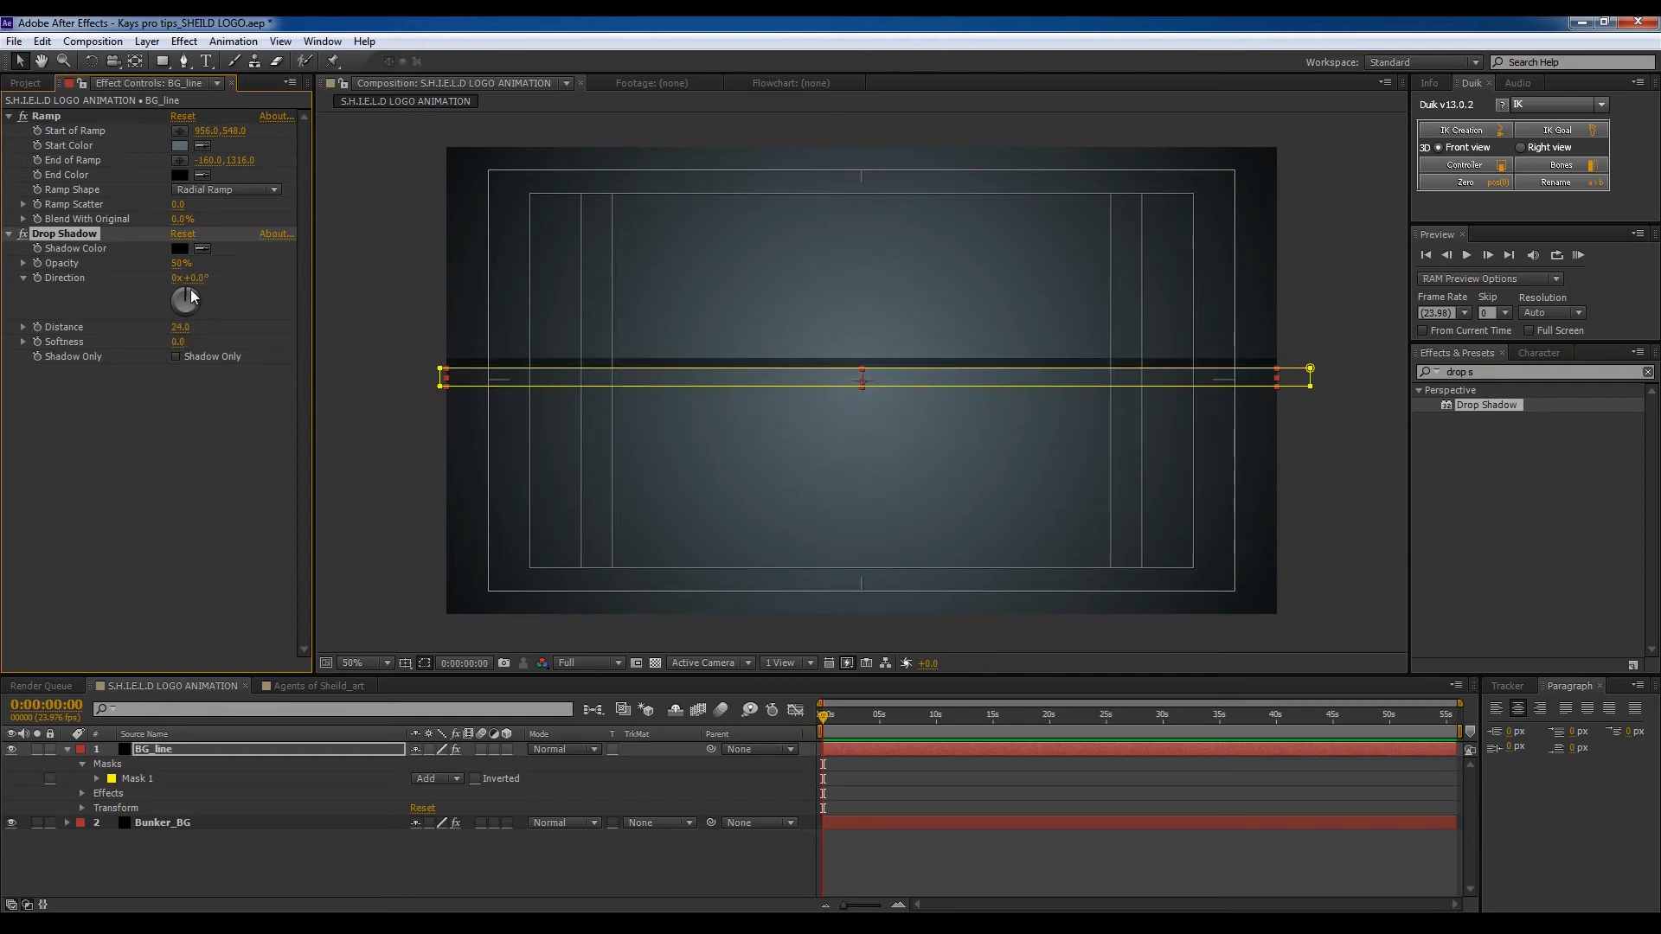
left_click_drag(199, 301, 200, 301)
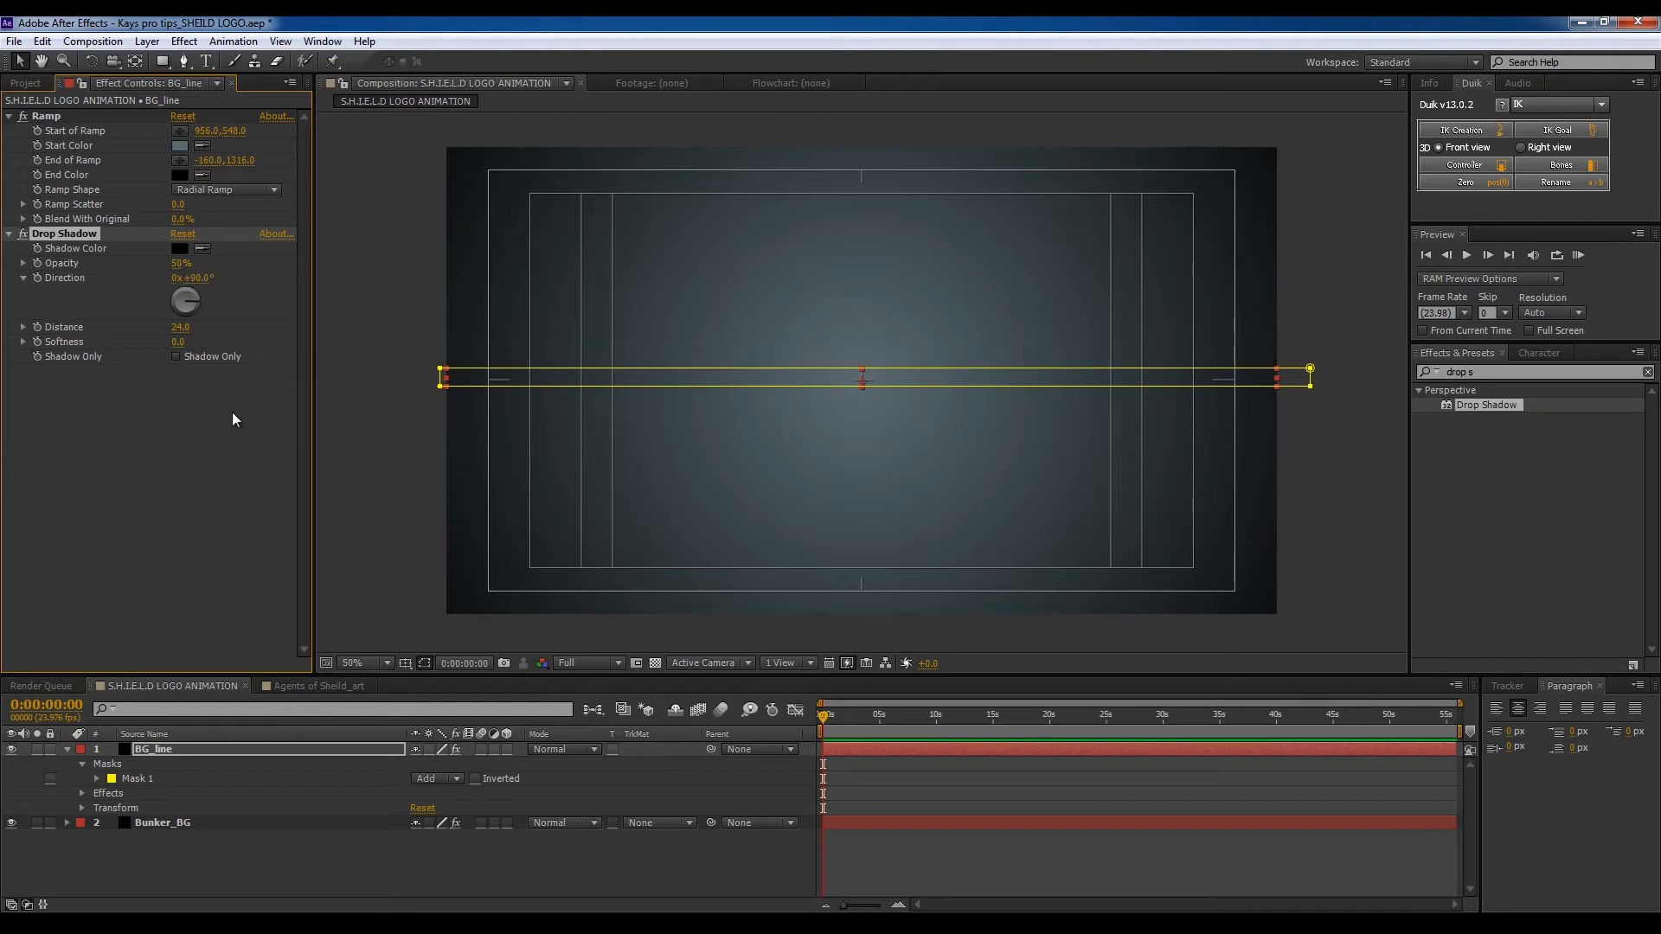
left_click(355, 867)
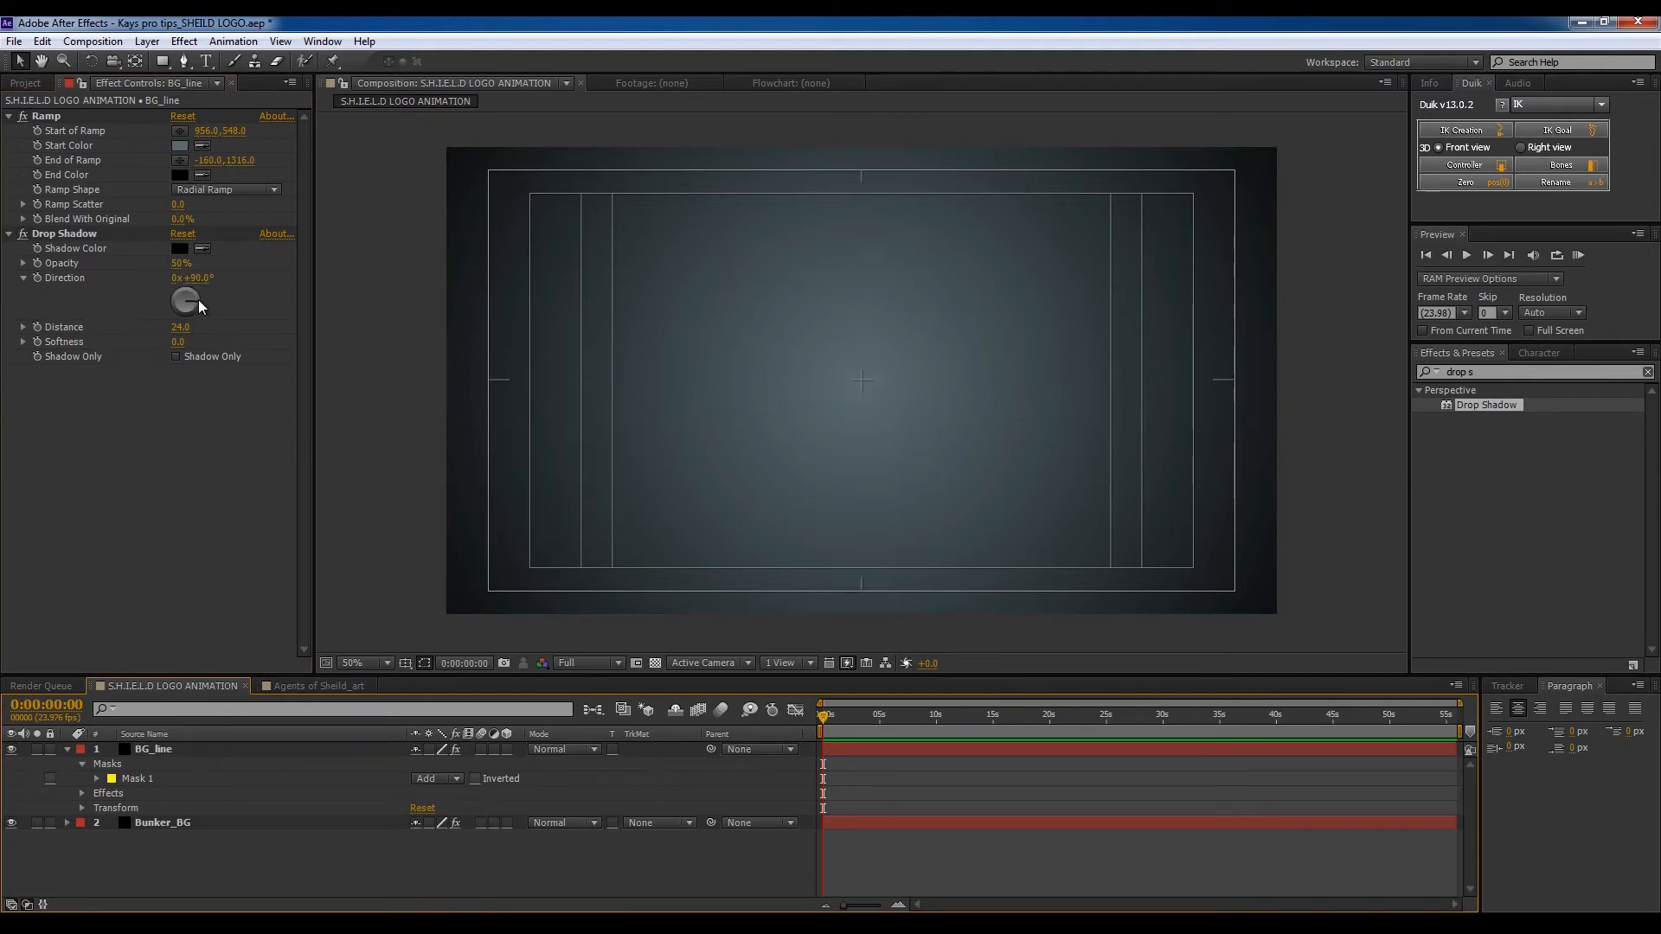
Step: Set the drop shadow's direction to 0° and its distance to 10
left_click(197, 277)
type("0")
key("Return")
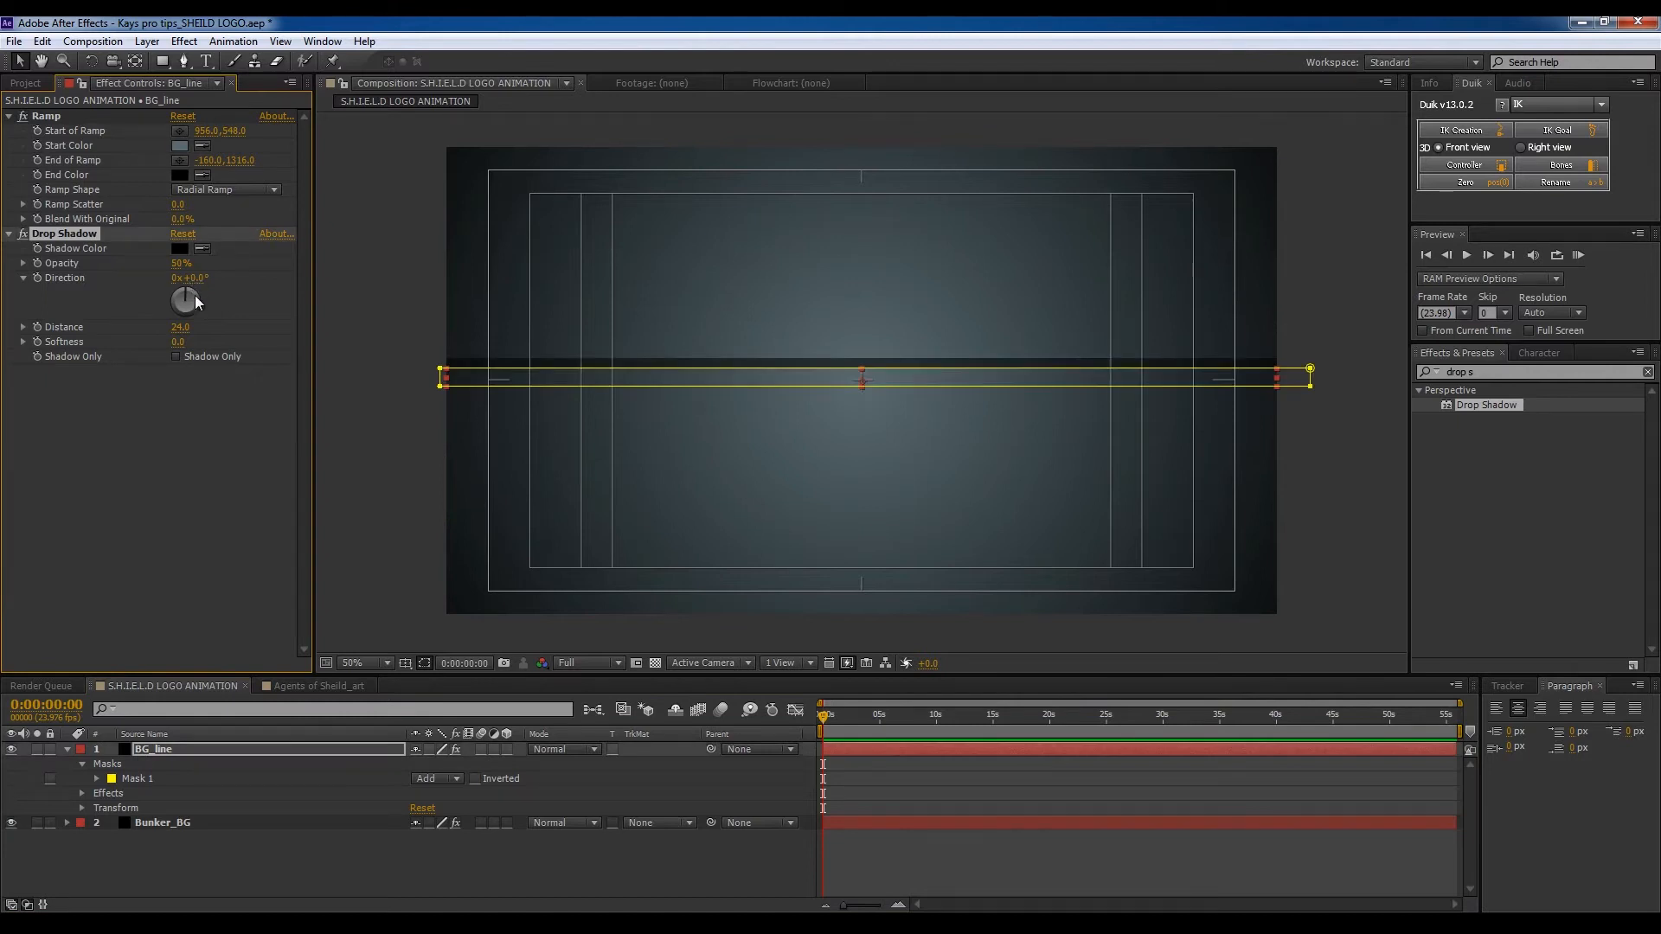
left_click(179, 327)
type("3")
key("Return")
left_click(179, 328)
type("10")
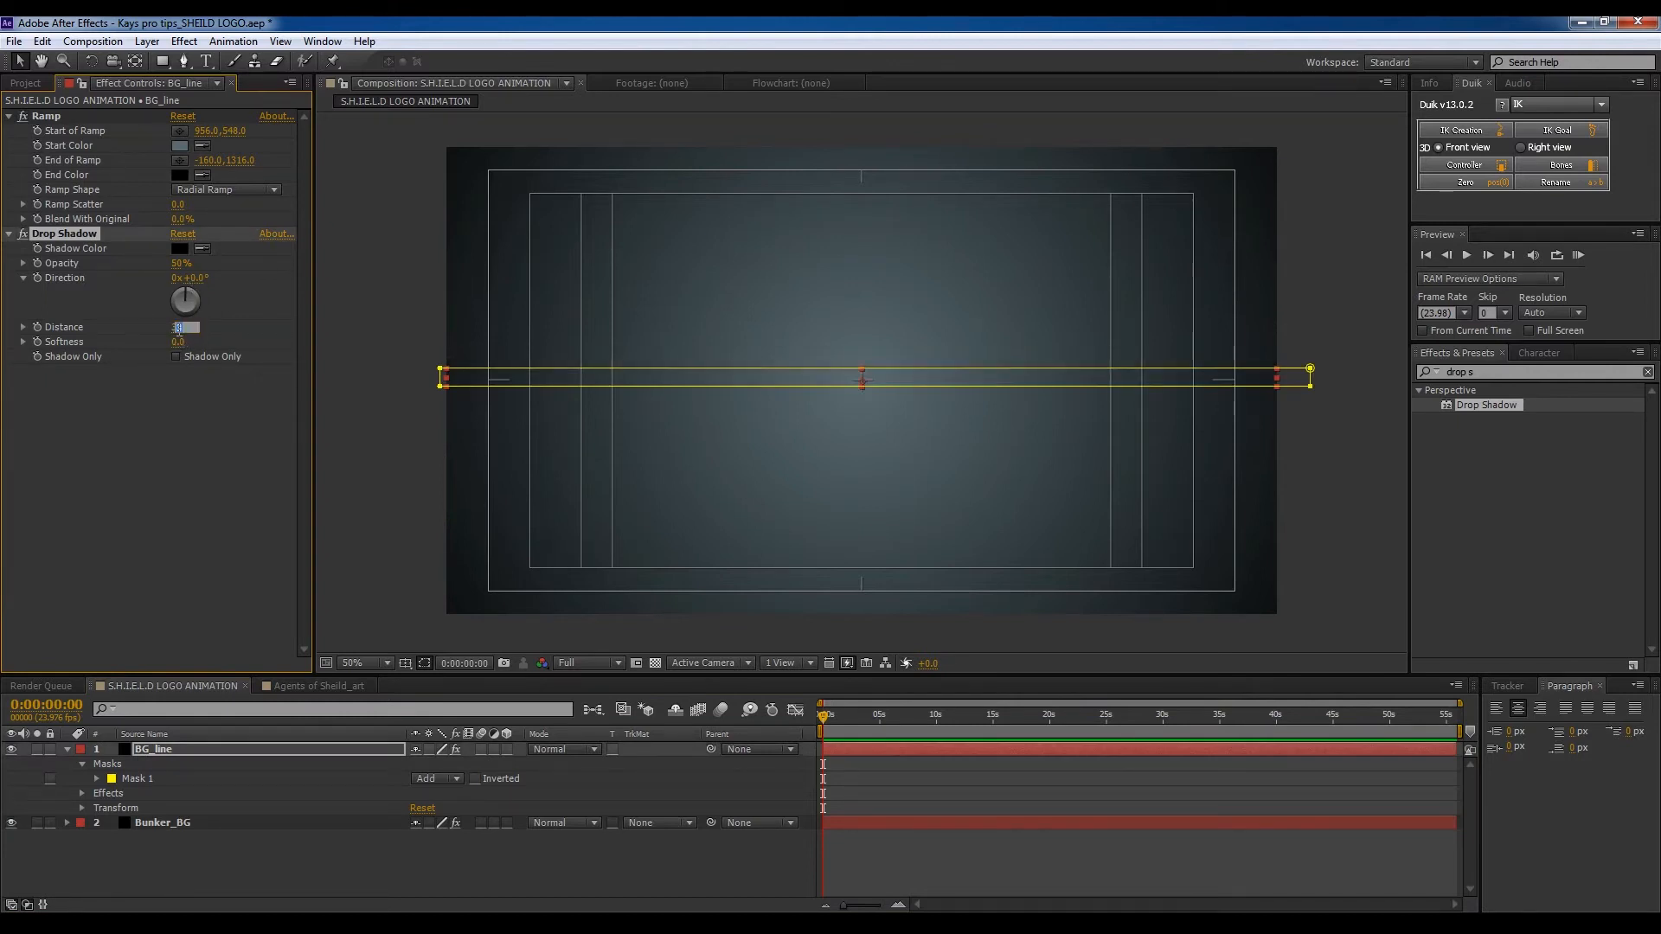
key("Return")
Step: Soften the drop shadow to 45, reduce its distance to 3, and deselect BG_line to check the edge
left_click_drag(180, 343, 221, 346)
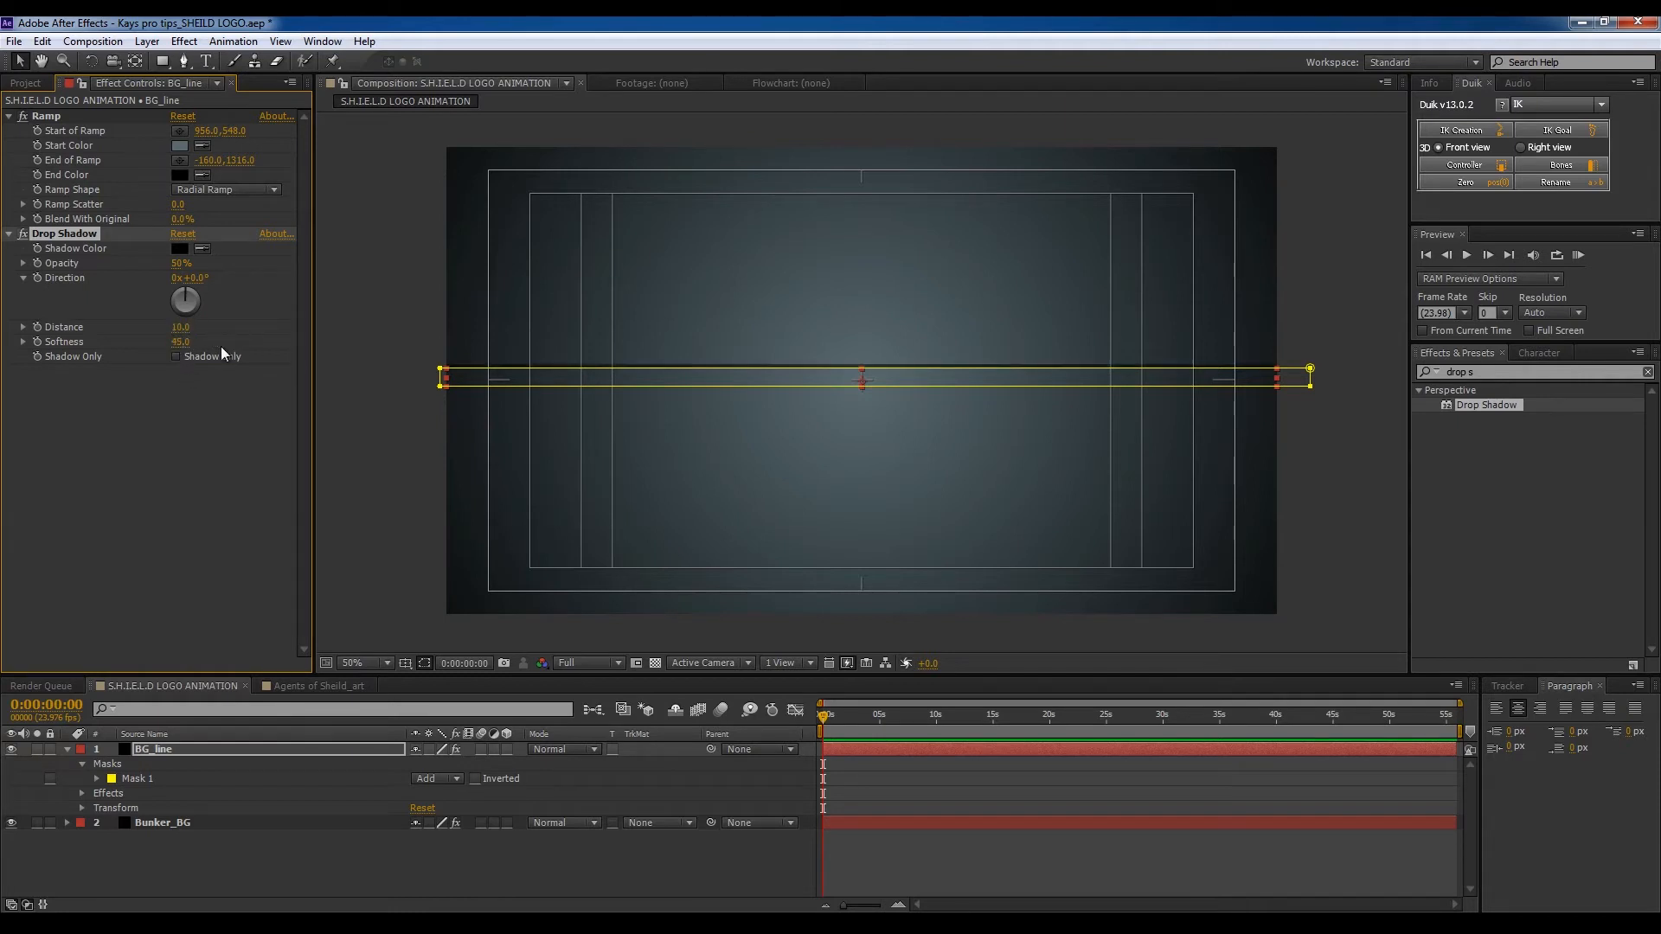
left_click(179, 327)
type("3")
key("Return")
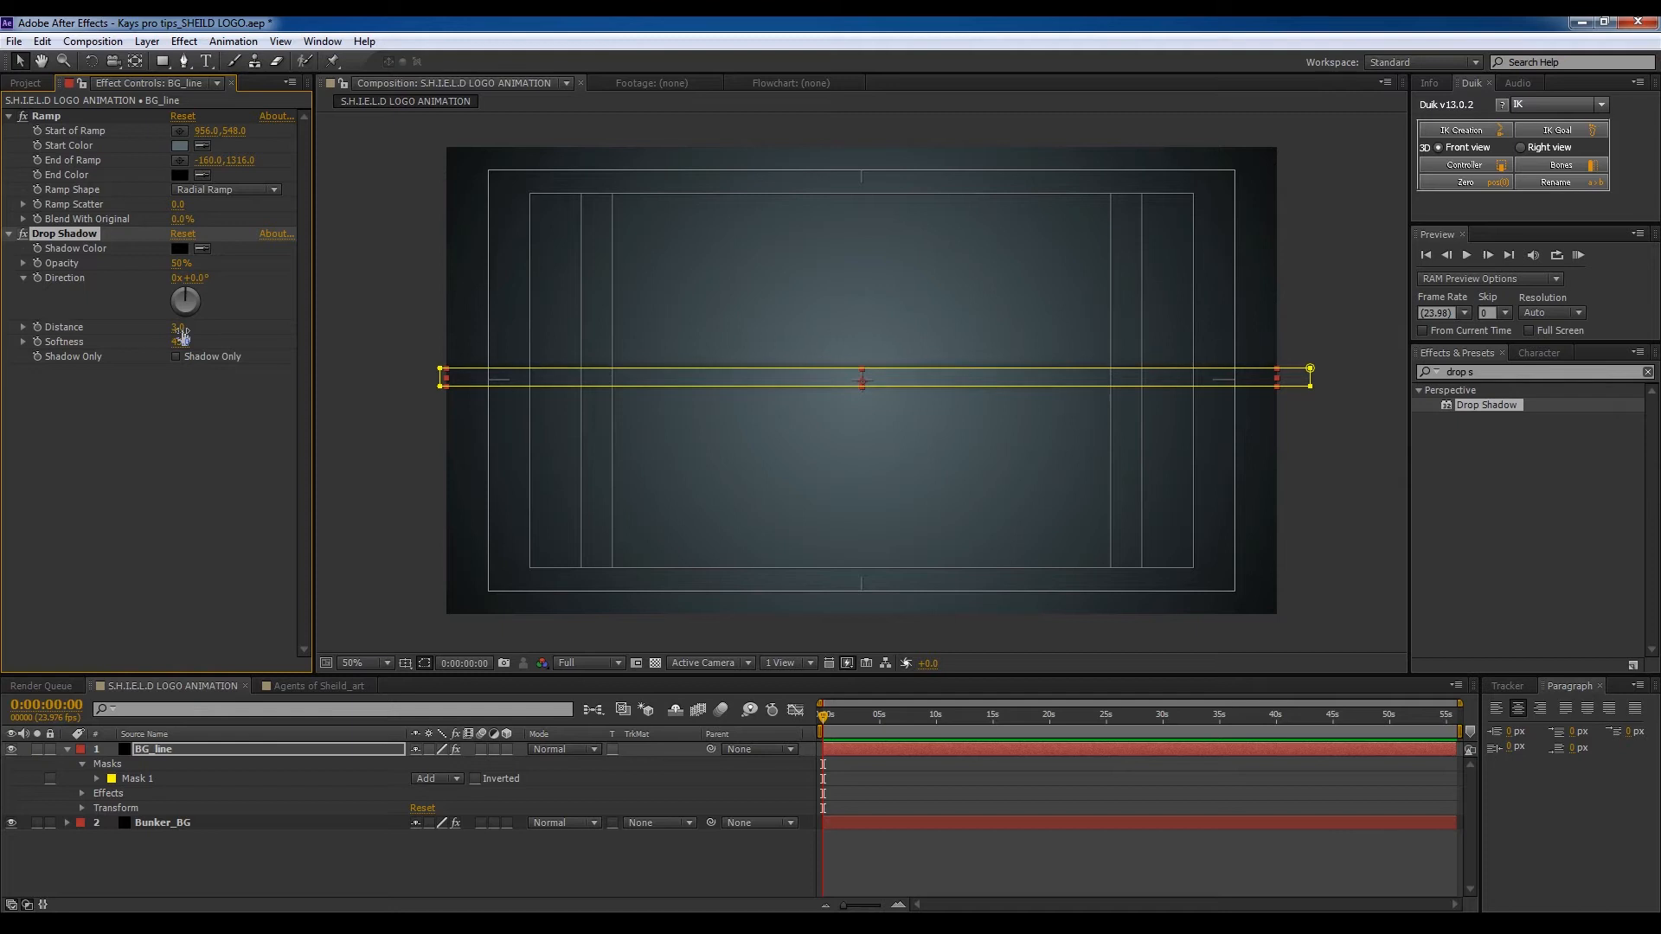
left_click(336, 882)
left_click(95, 295)
left_click(232, 749)
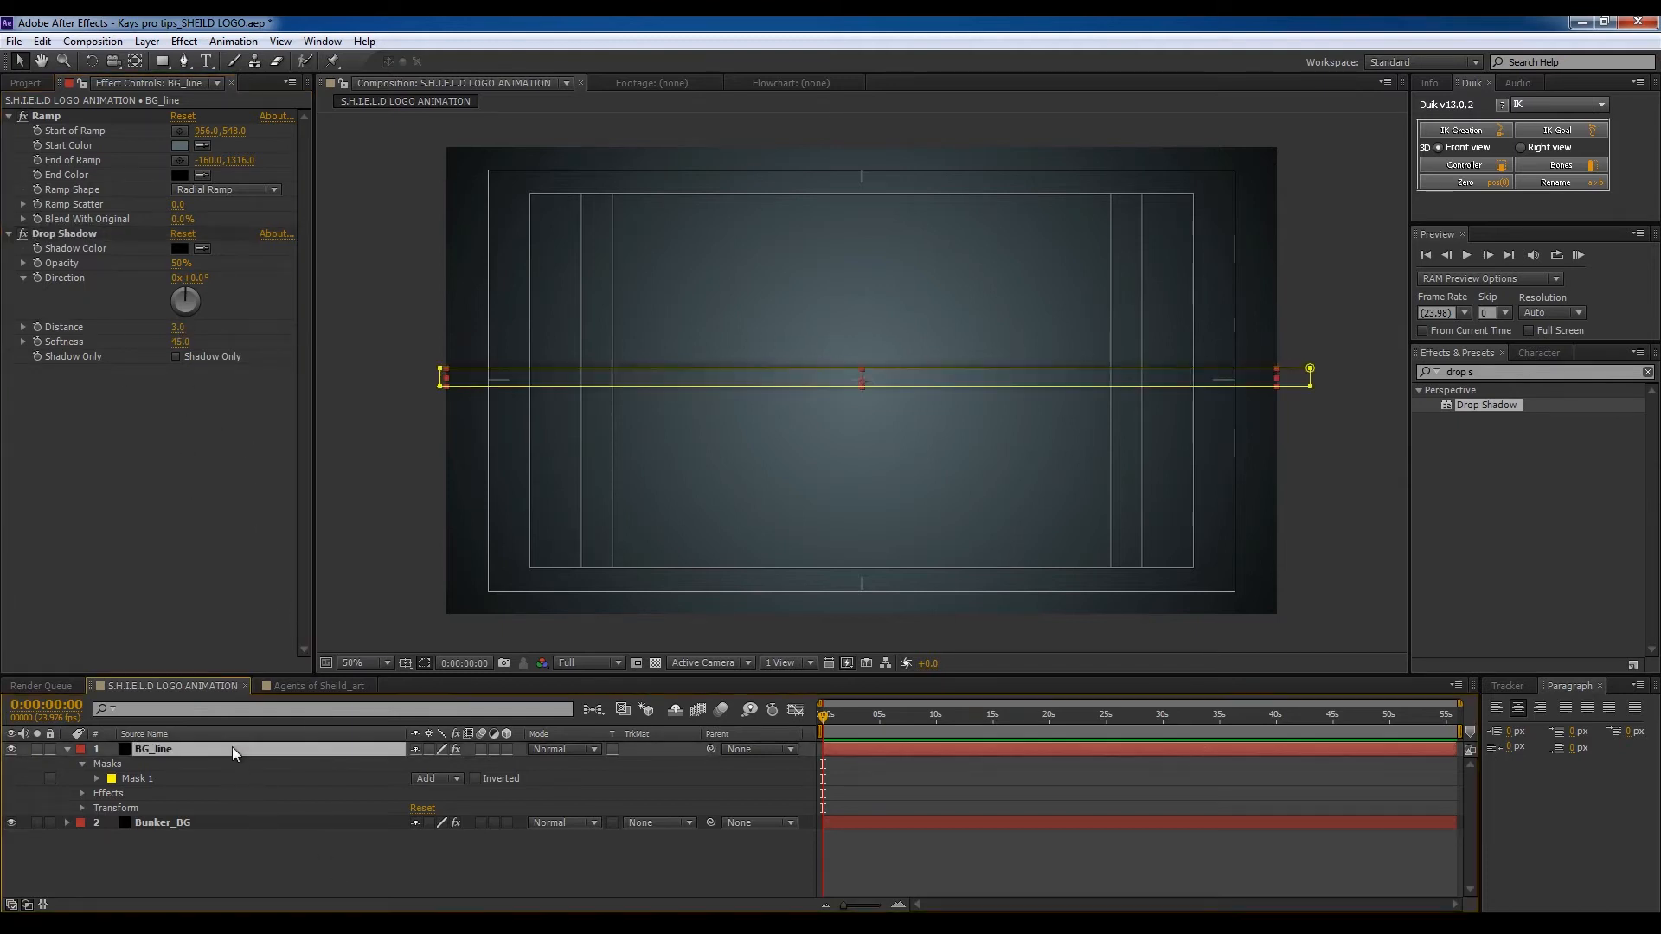
left_click(305, 844)
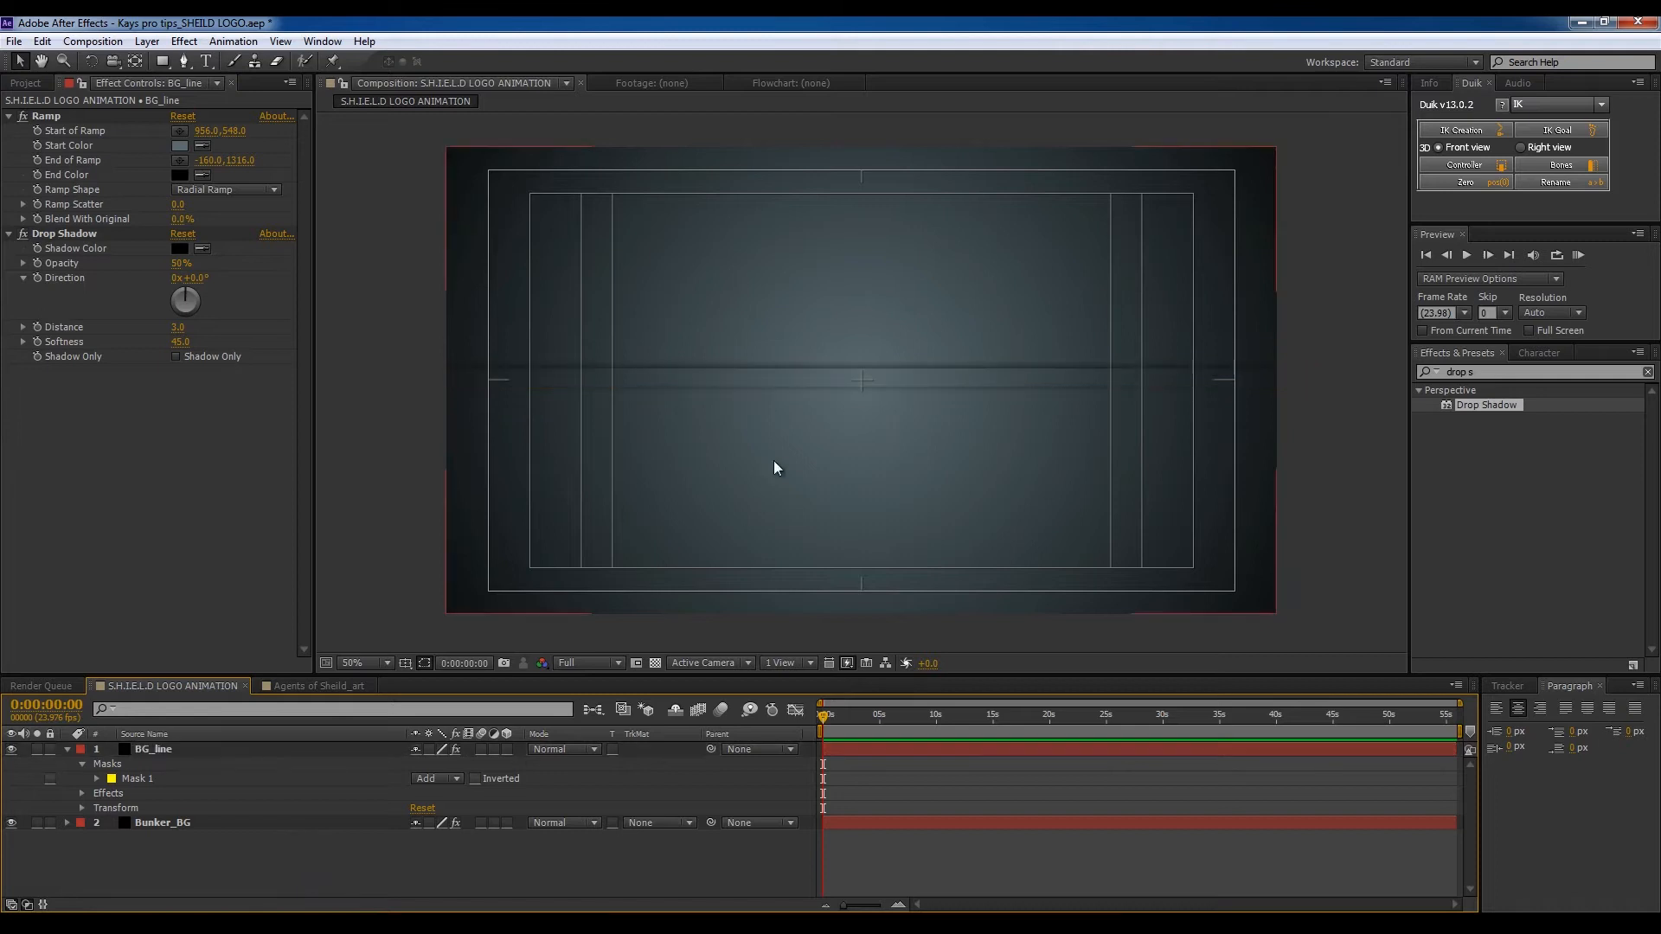
Step: Add a second Drop Shadow to BG_line with direction 180°, distance 3 and softness 45
left_click(113, 490)
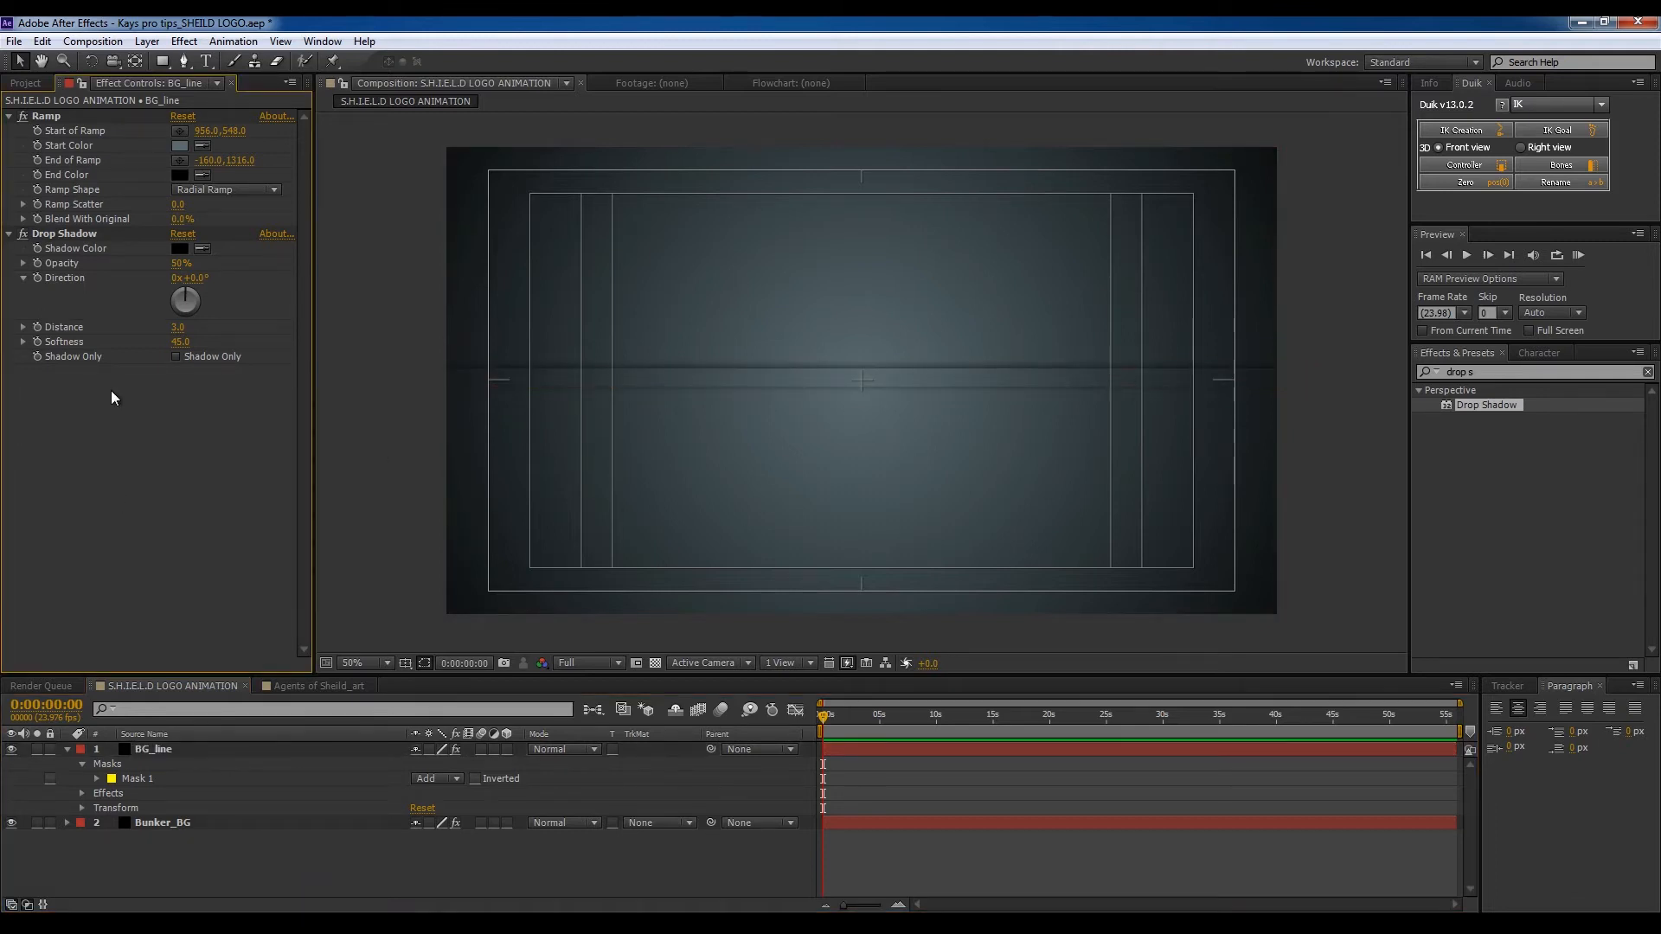
left_click_drag(1481, 405, 182, 468)
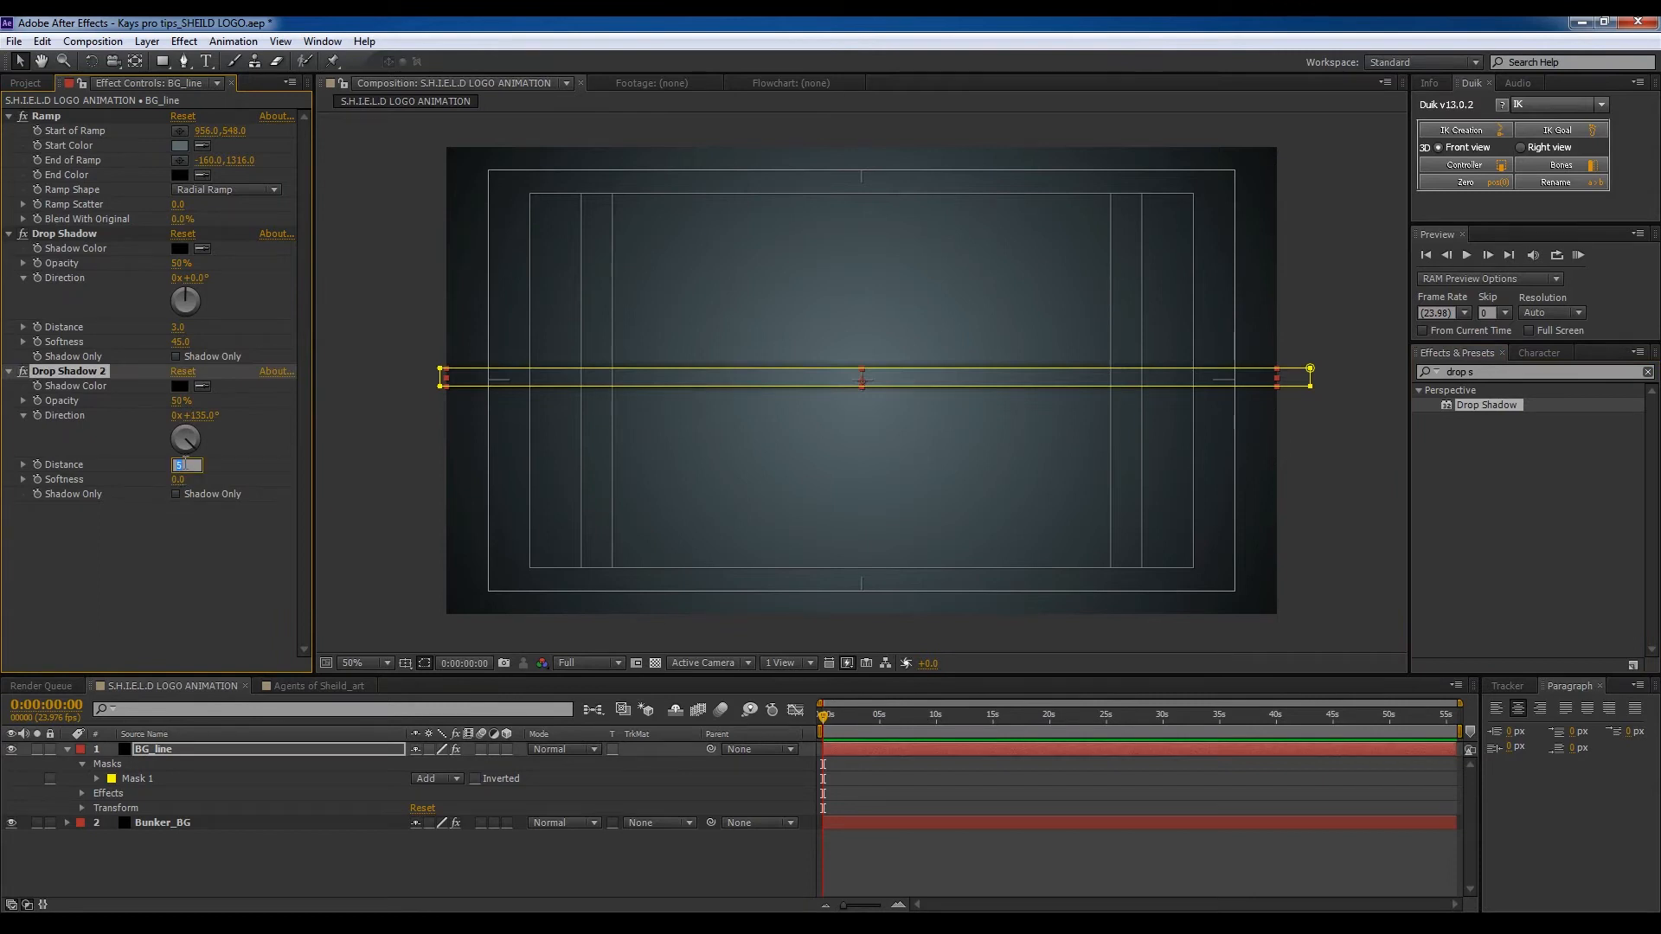
left_click(179, 479)
left_click(198, 416)
type("18")
key("Return")
left_click(237, 558)
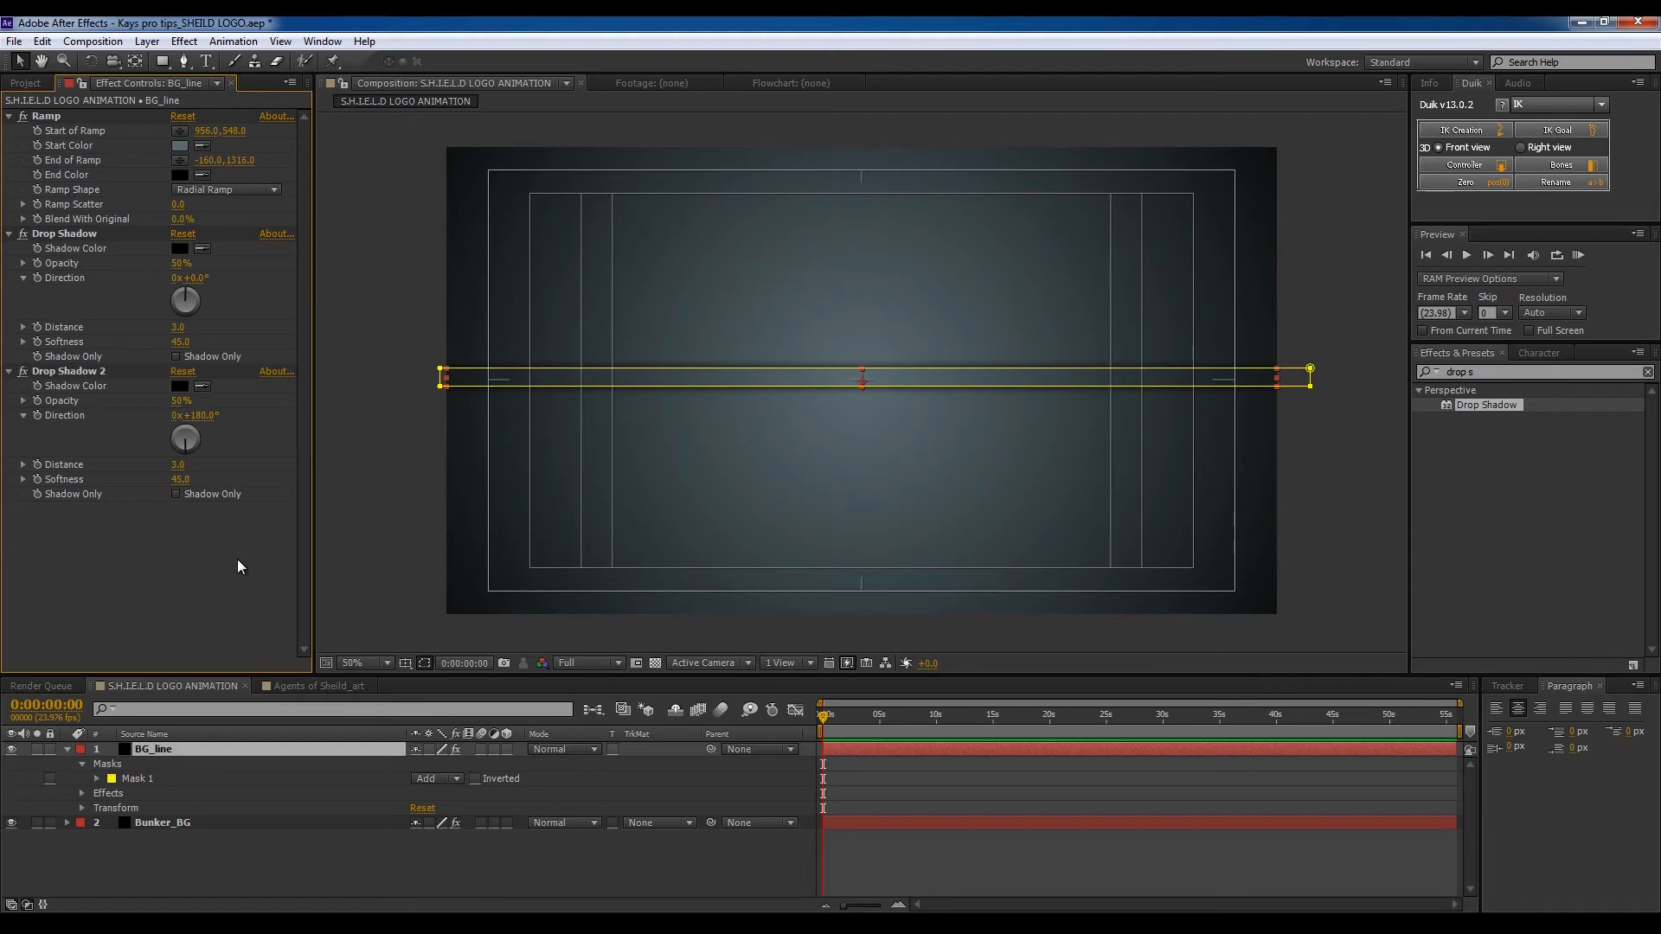
left_click(450, 843)
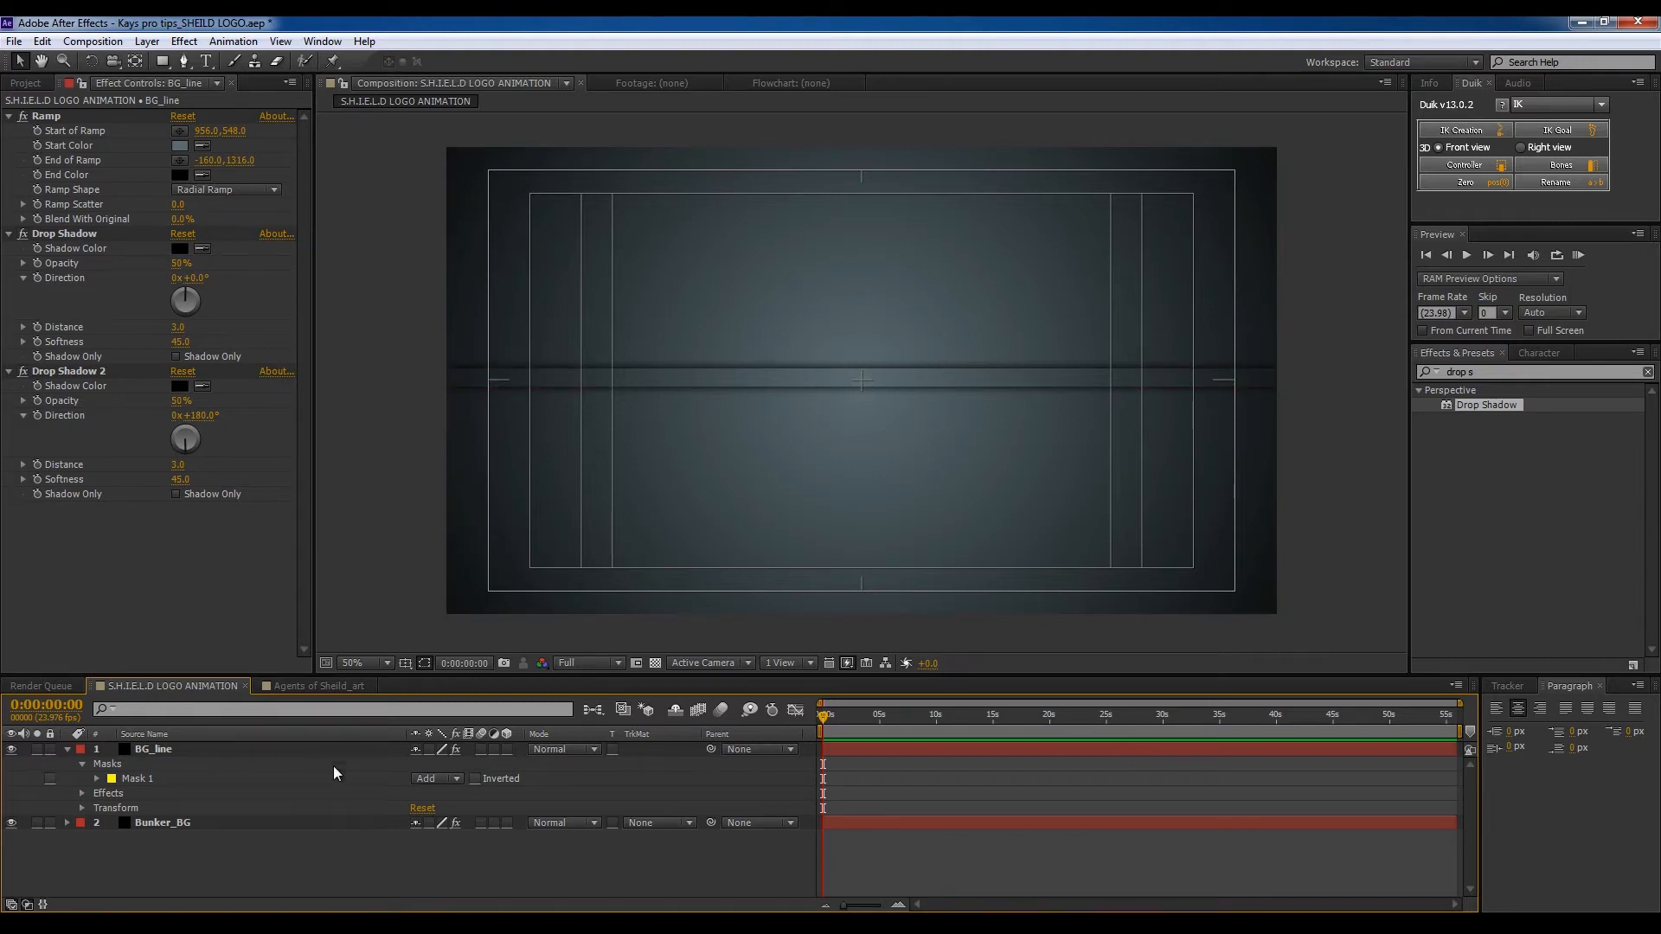
Step: Deselect BG_line and save the project
left_click(233, 753)
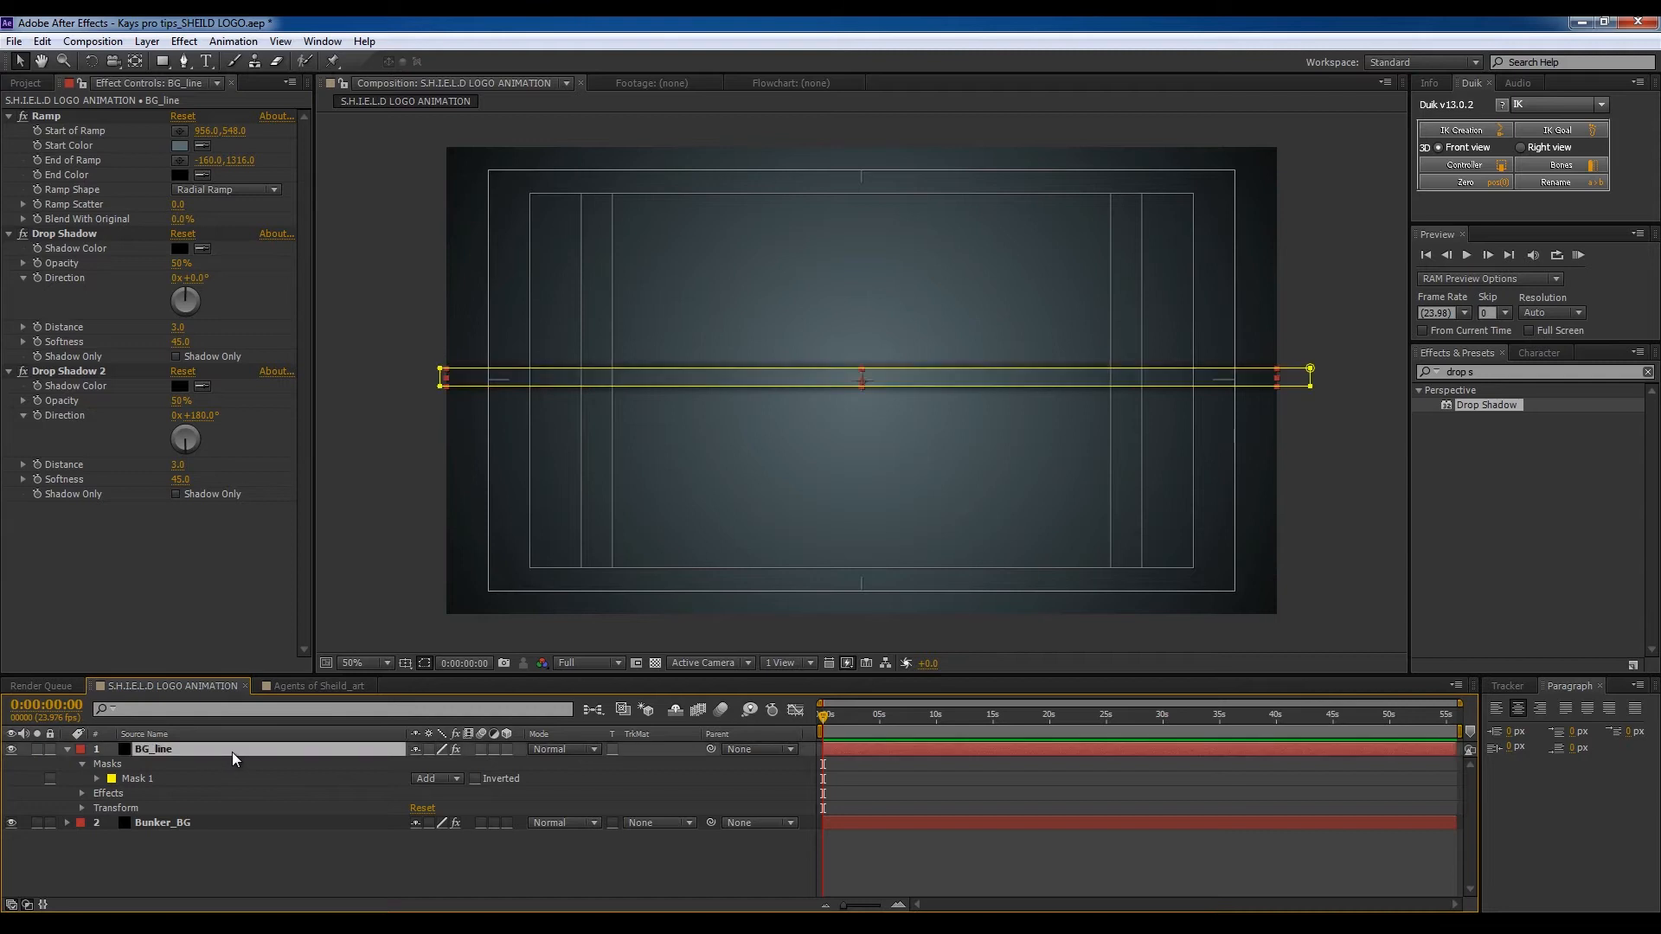
left_click(230, 853)
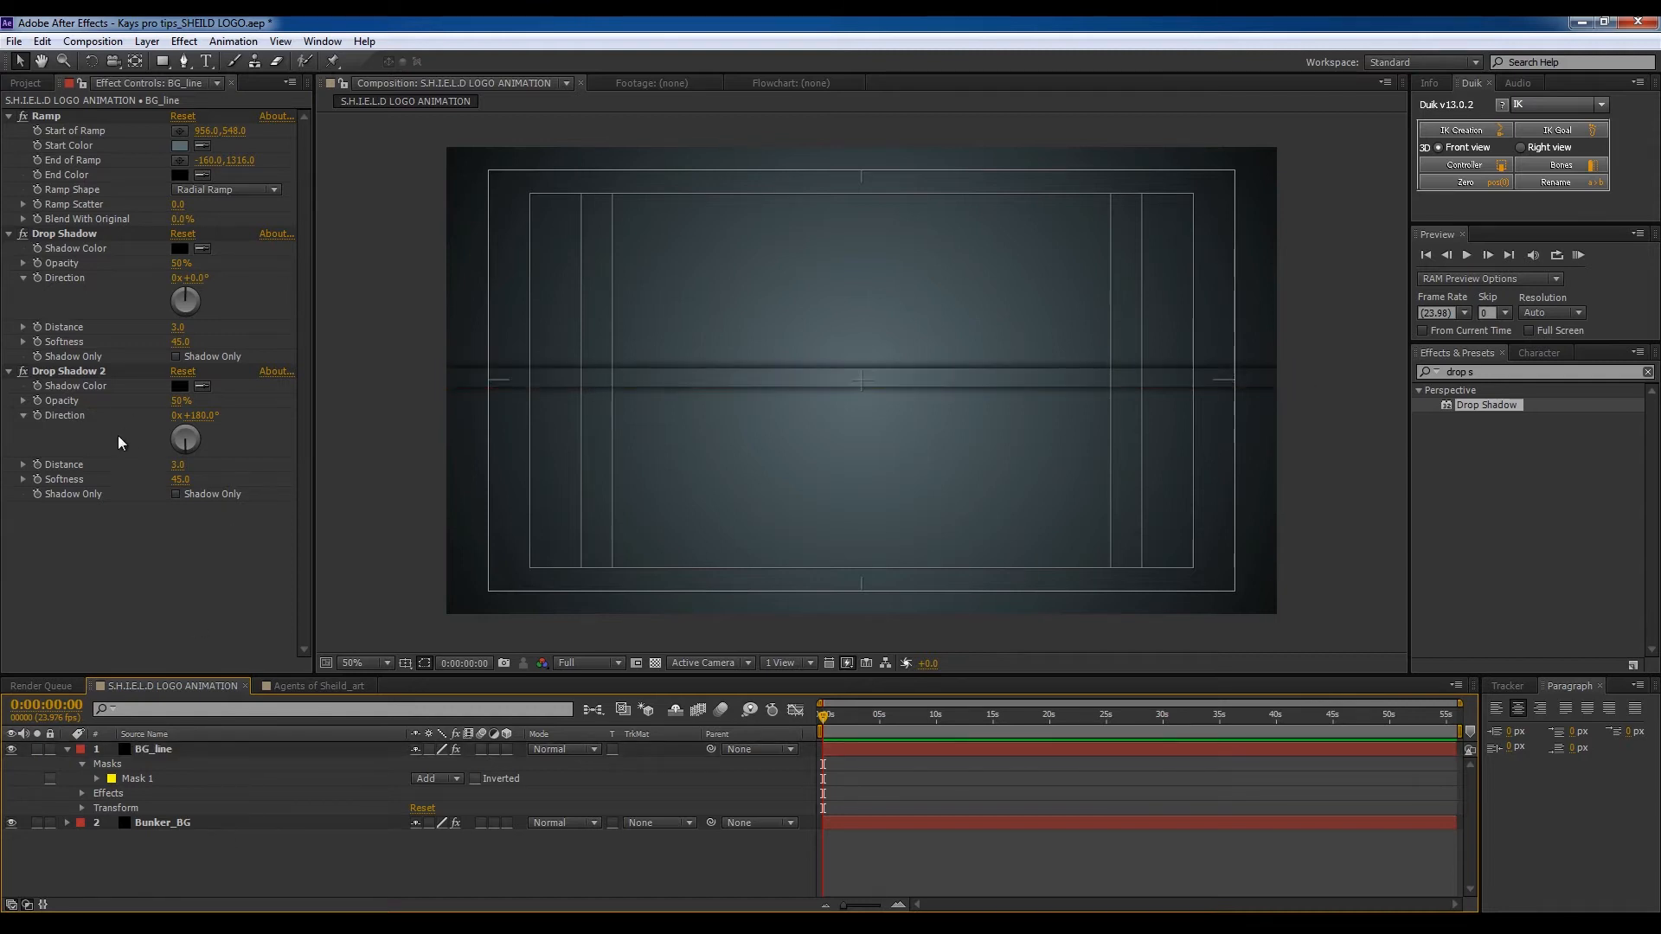
key("ctrl+s")
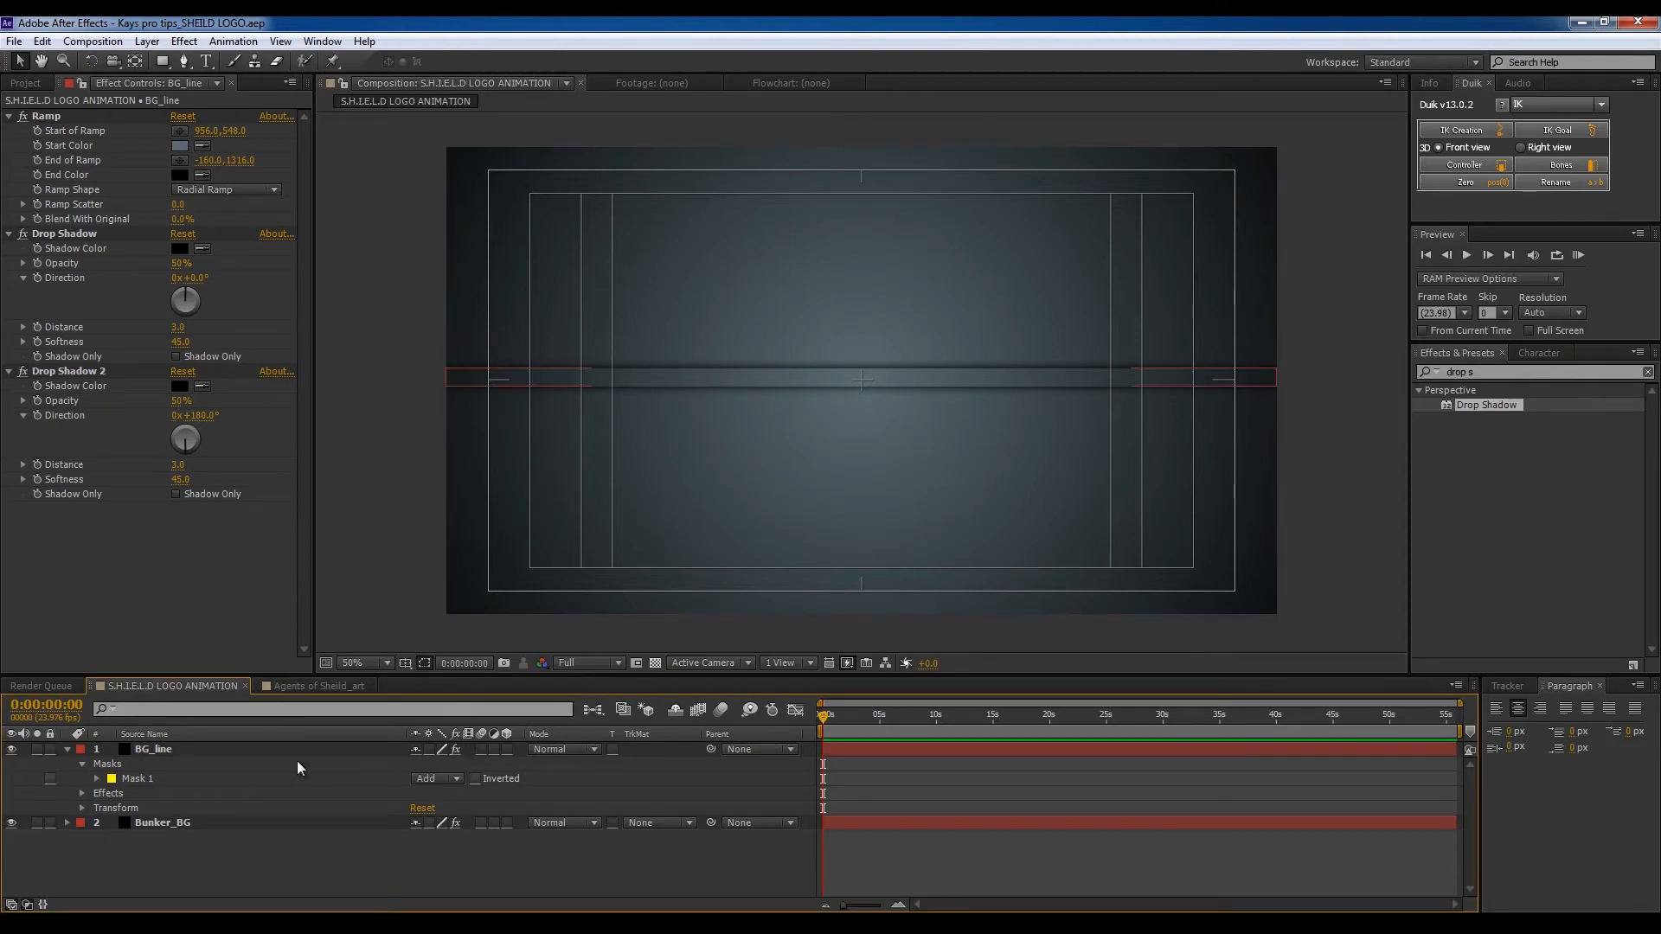
Step: Duplicate the BG_line layer and rotate the copy 90° to form a vertical band, keeping the composition in view
left_click(182, 758)
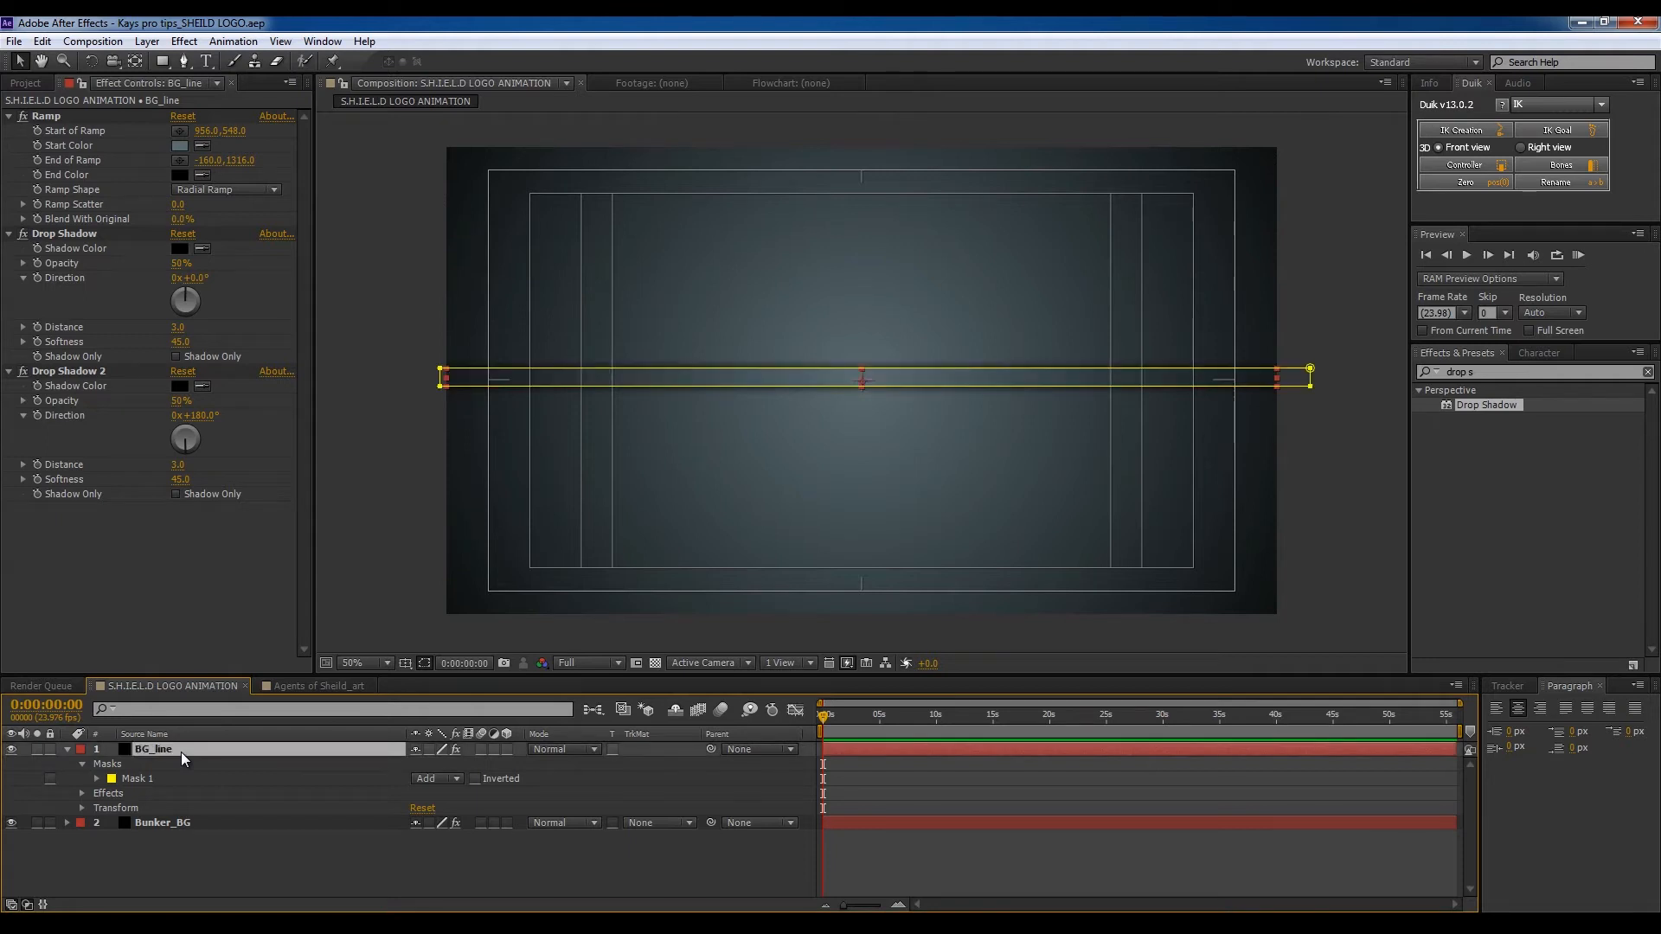
key("ctrl+d")
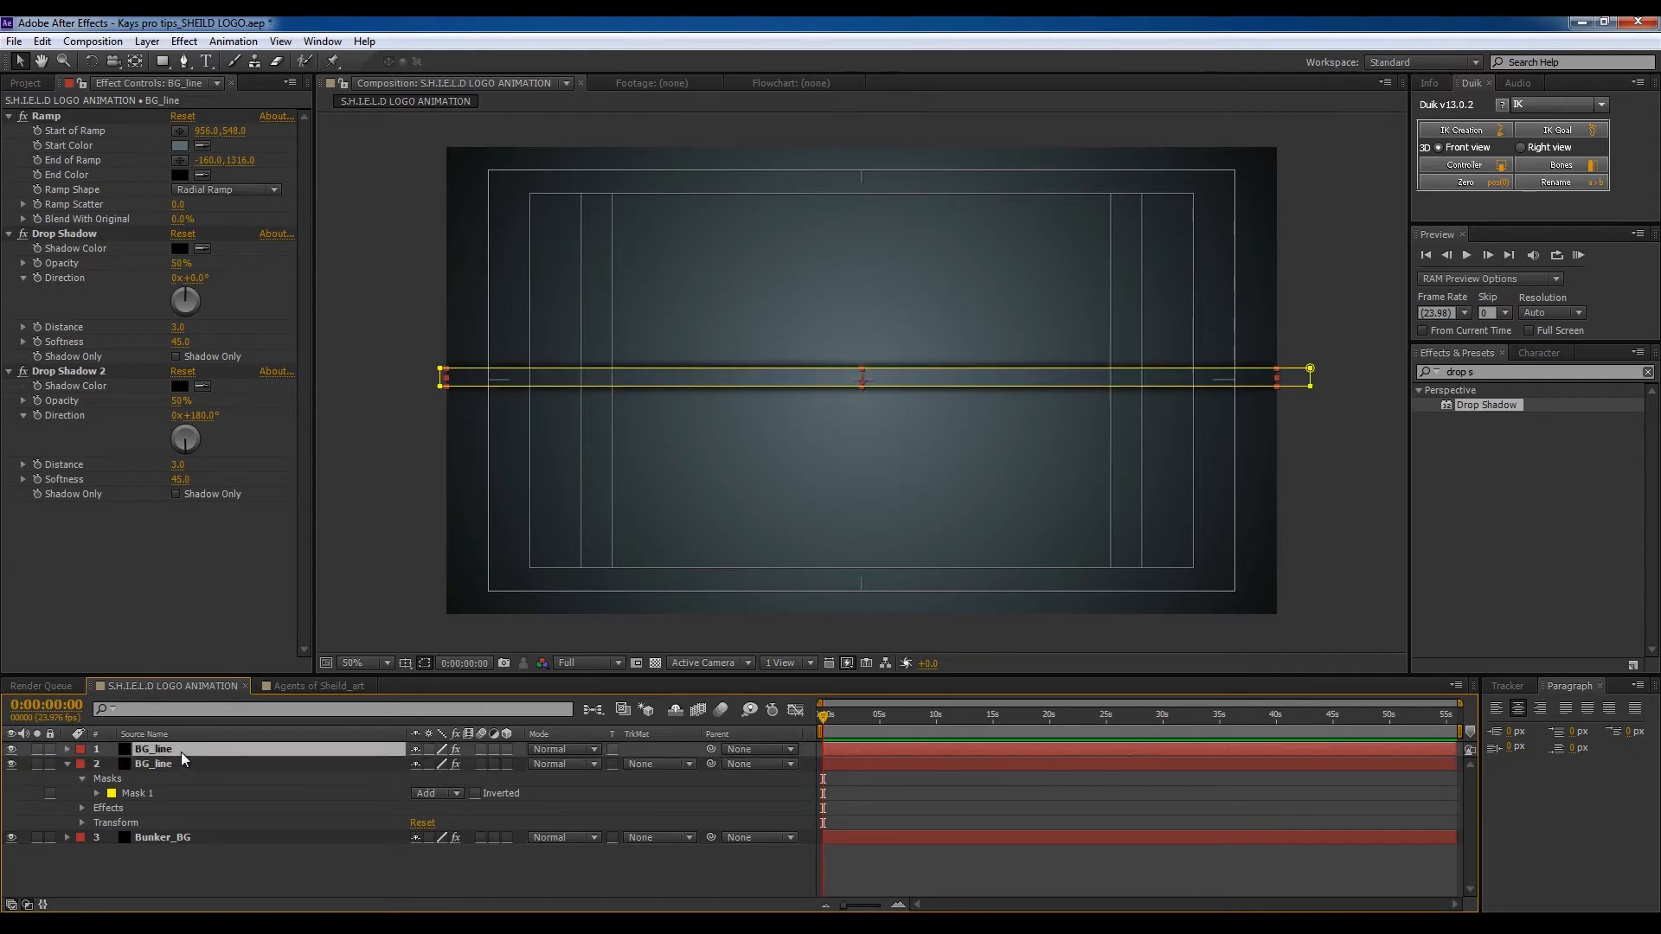
key("r")
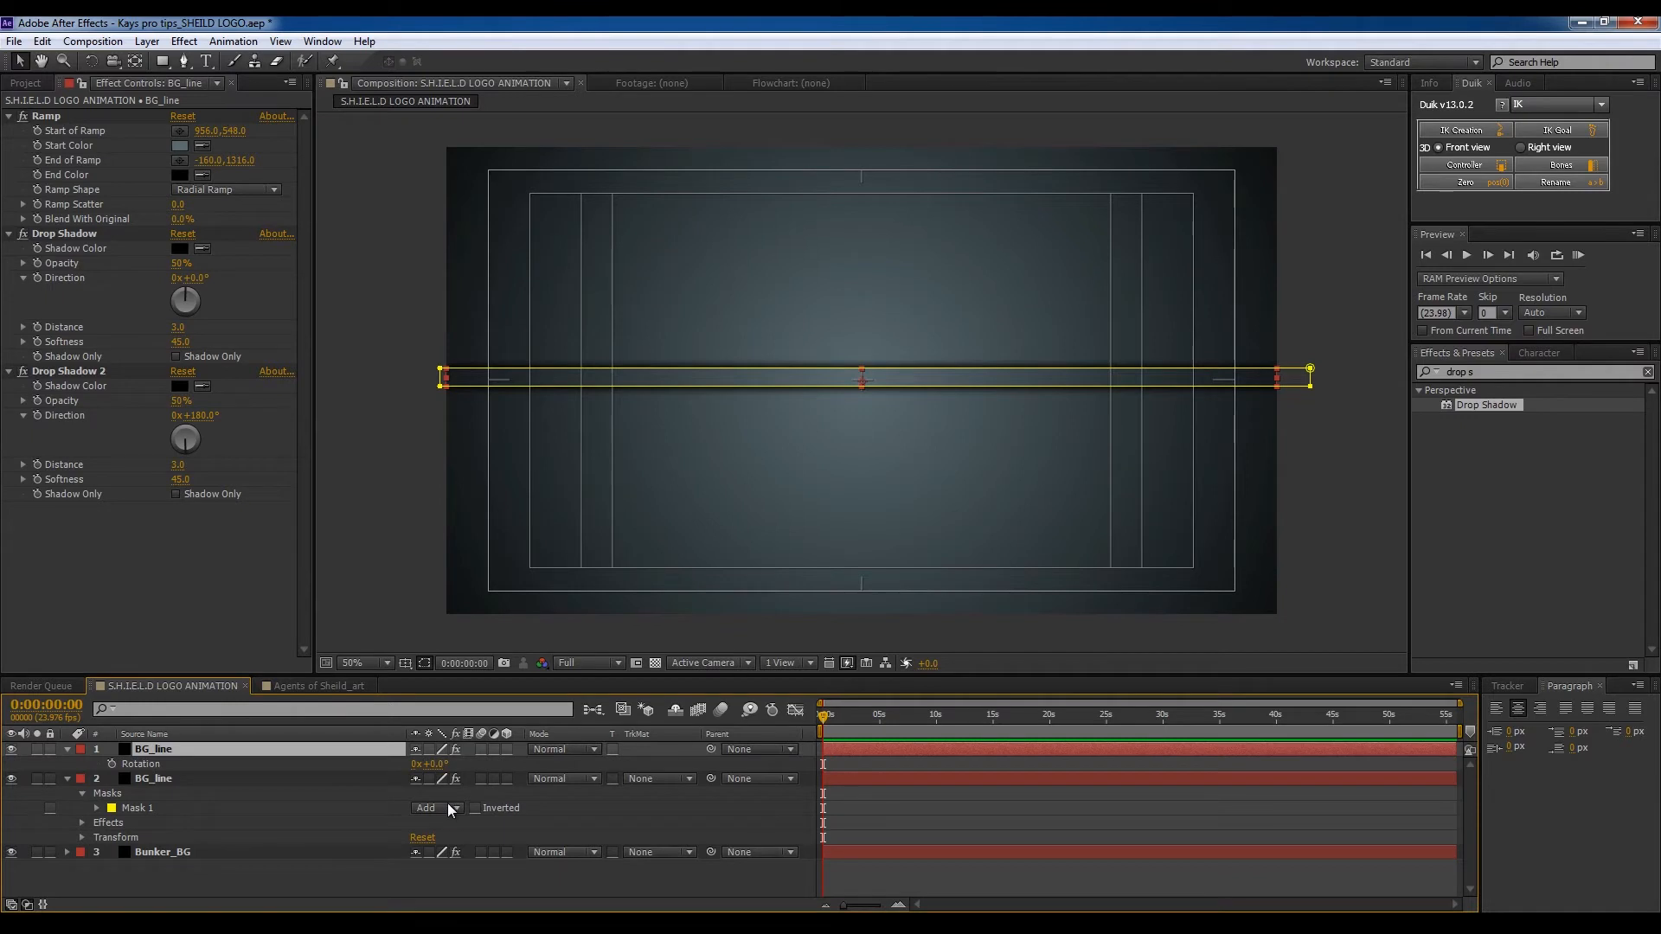
left_click(437, 764)
type("90")
key("Return")
double_click(437, 769)
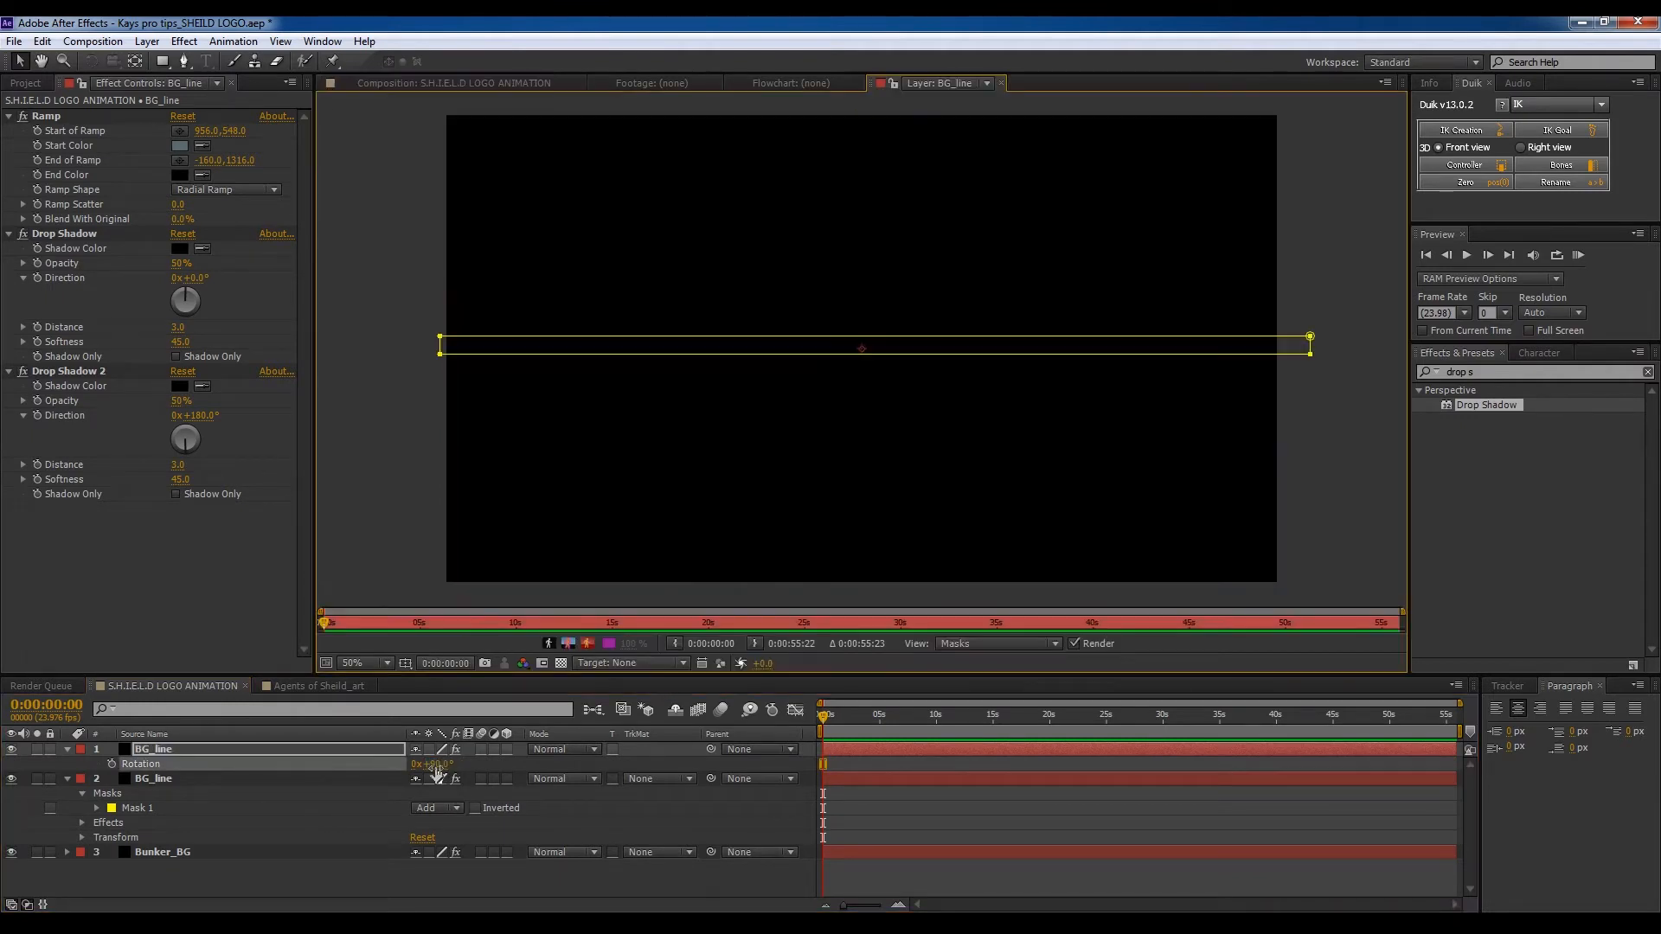
left_click(1001, 83)
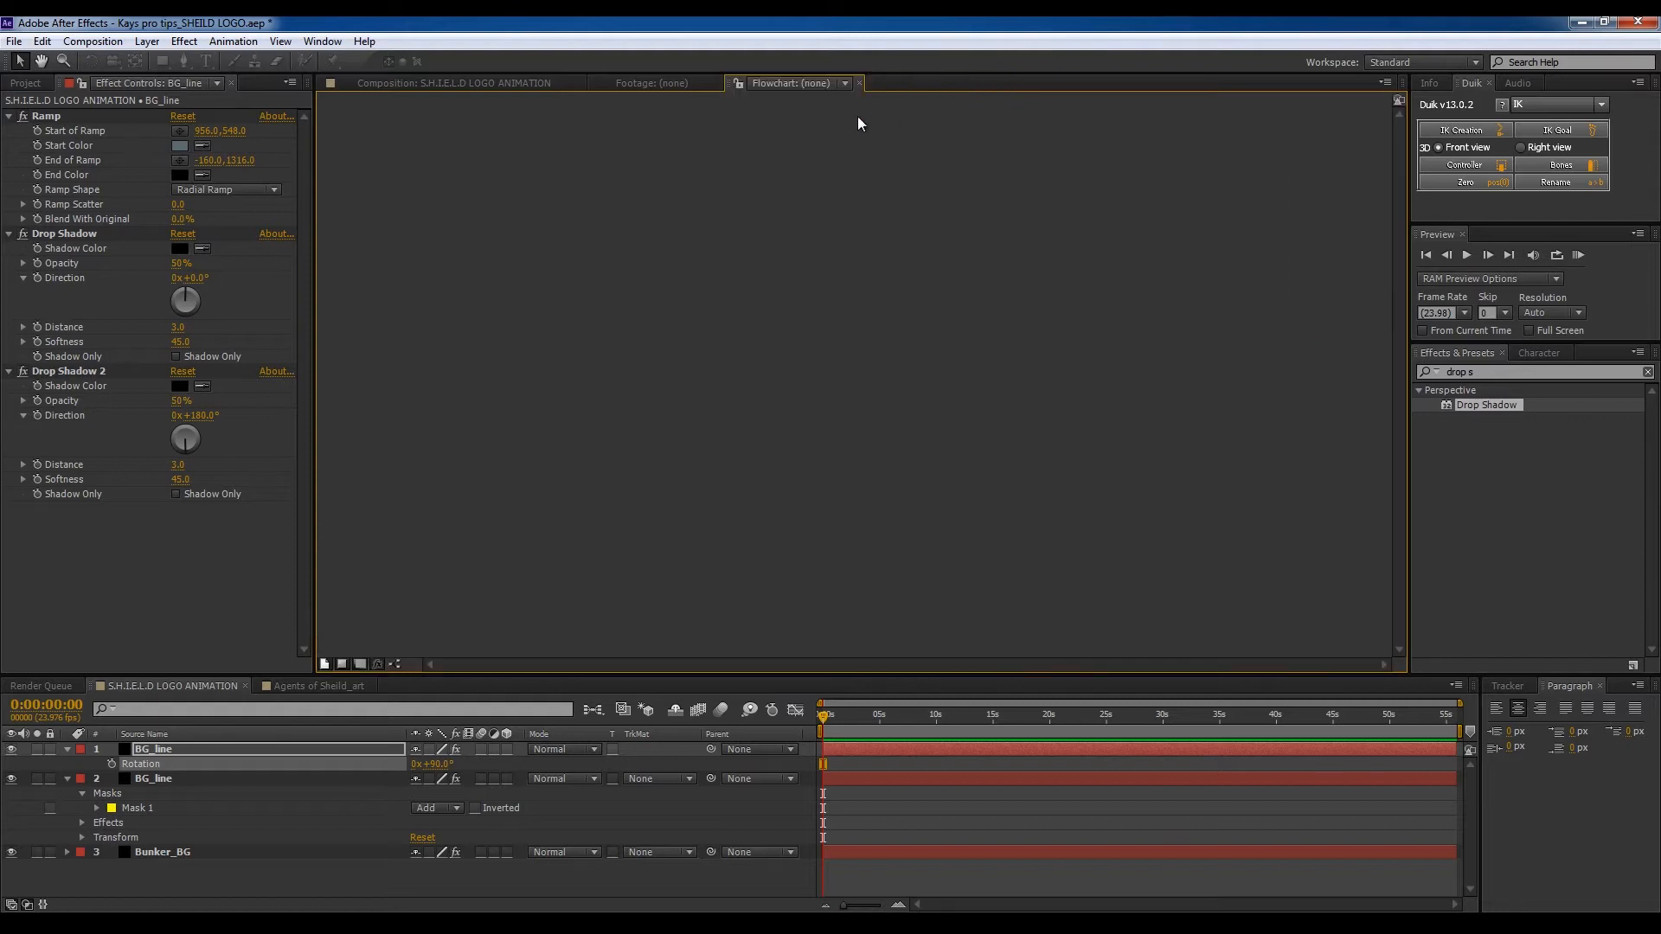
left_click(512, 80)
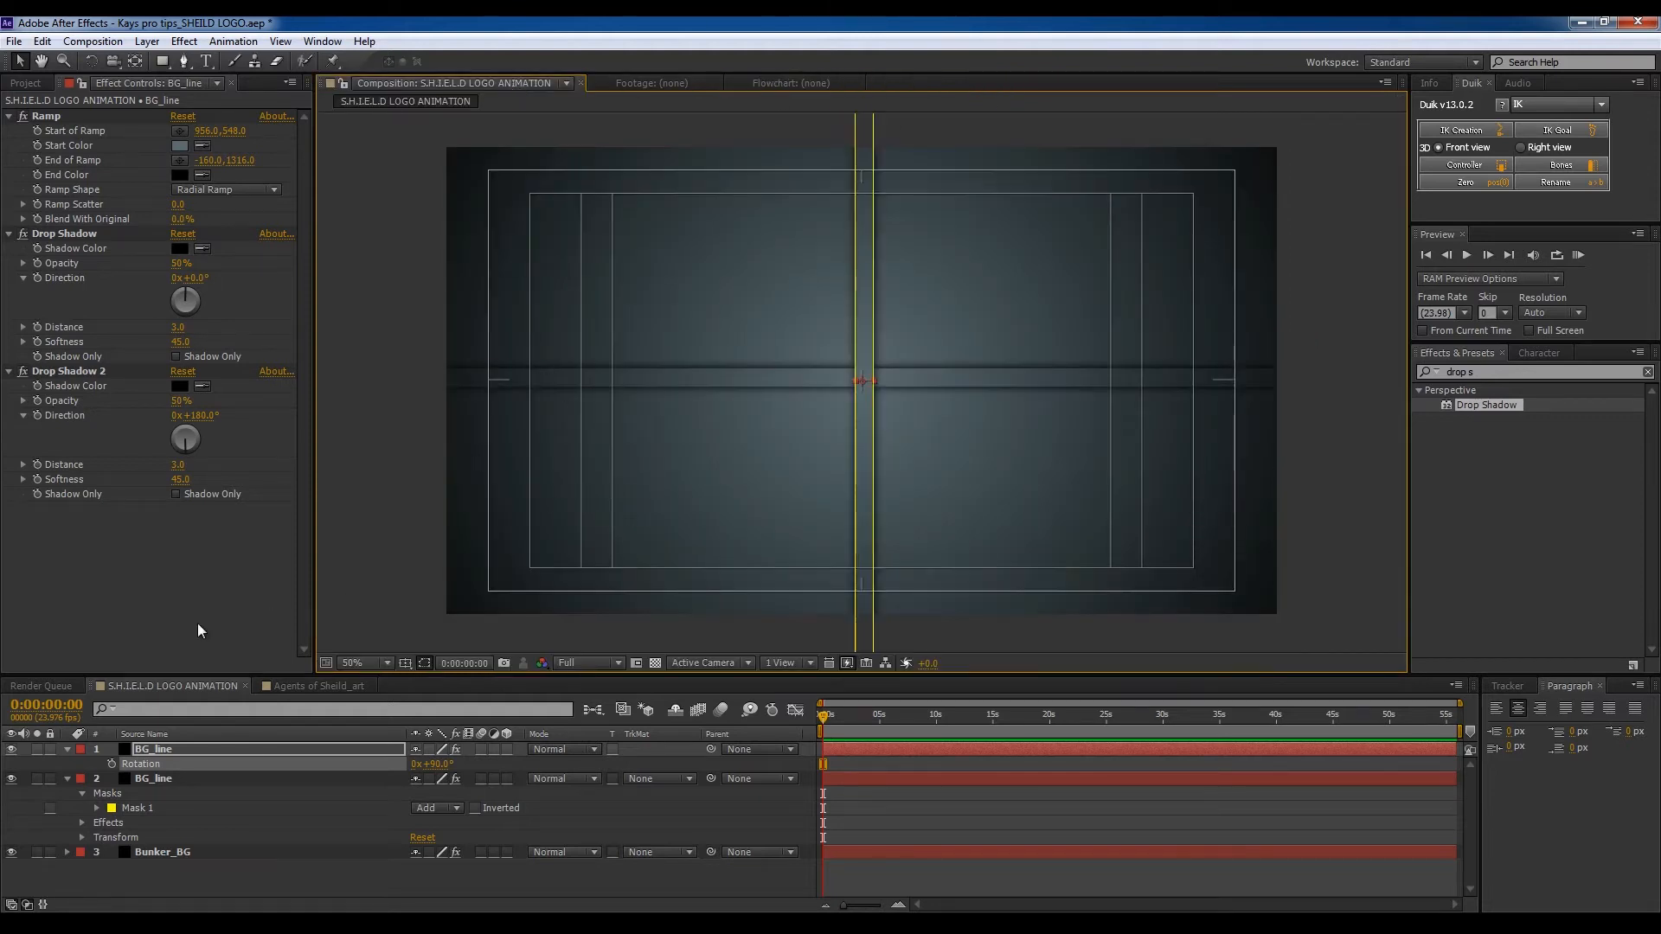
Step: Try scaling the vertical BG_line copy to 30% of its length with unconstrained proportions, and undo the scale change
left_click(253, 747)
key("s")
left_click(417, 765)
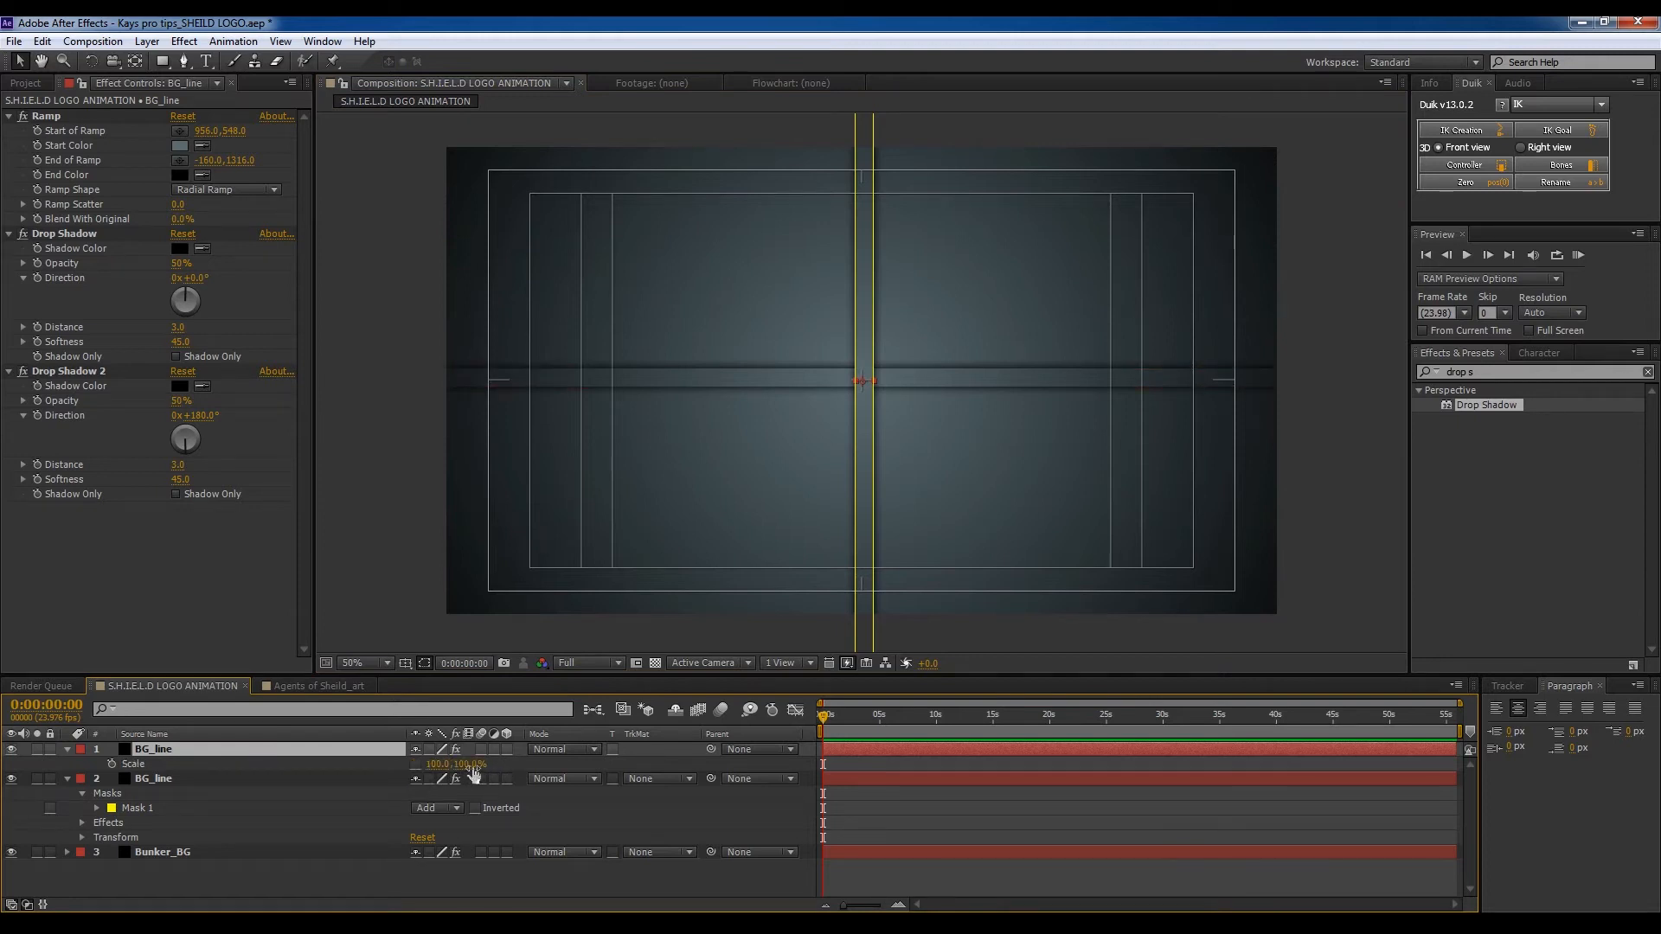
left_click(475, 765)
key("Return")
left_click(440, 765)
type("30")
key("Return")
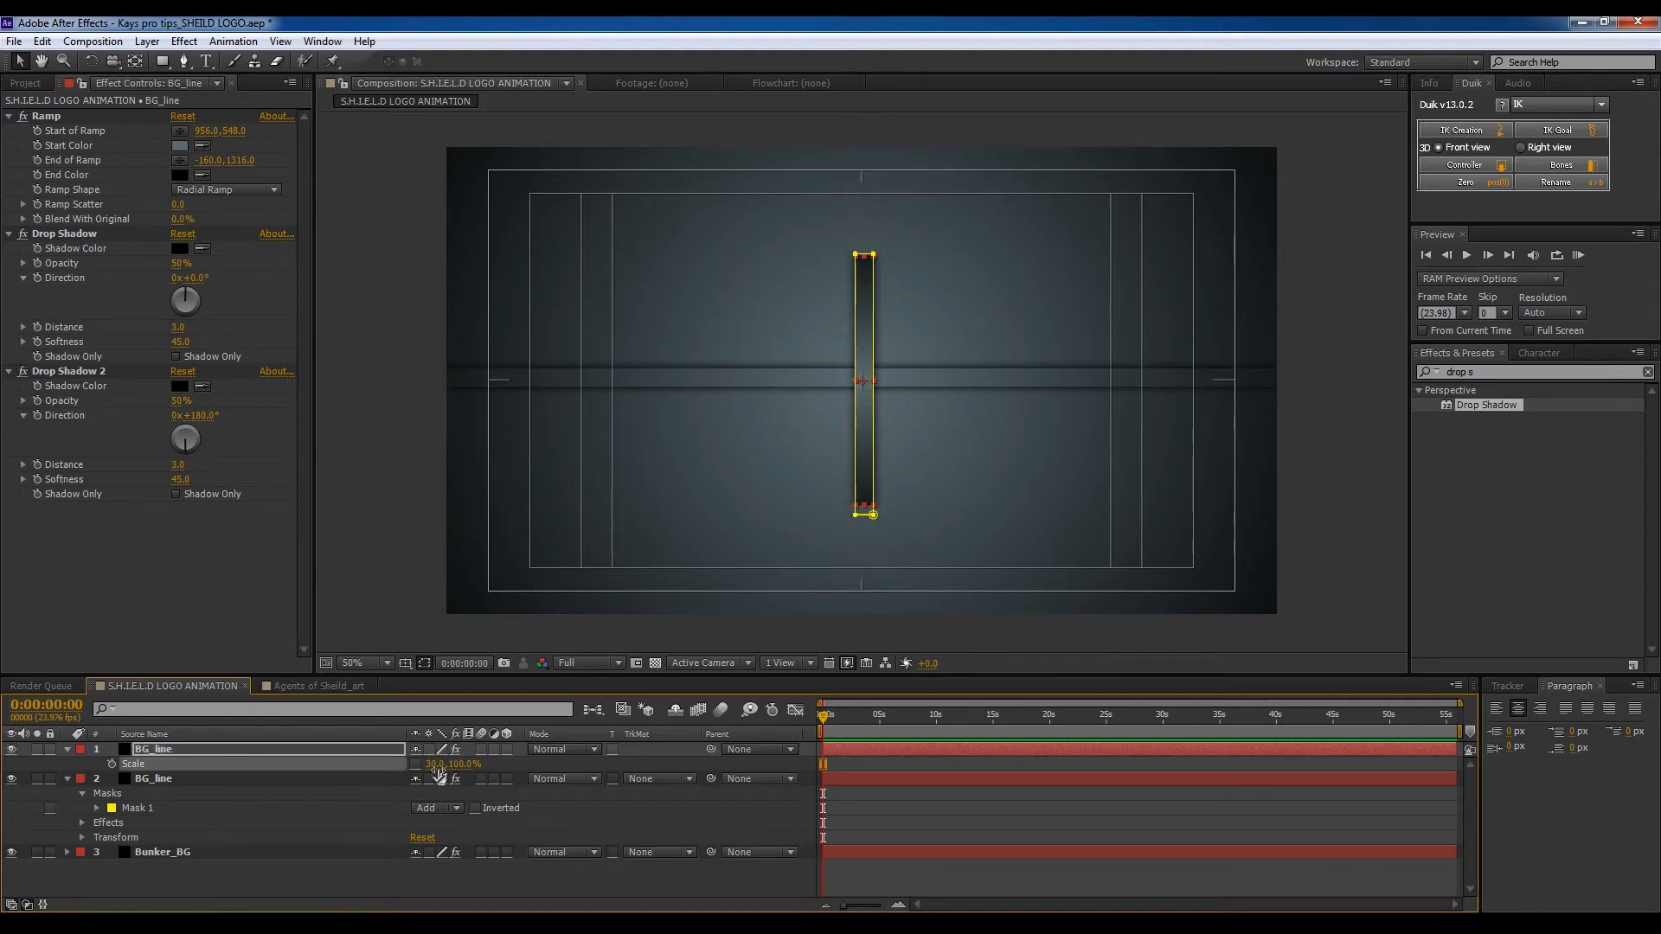
key("ctrl+z")
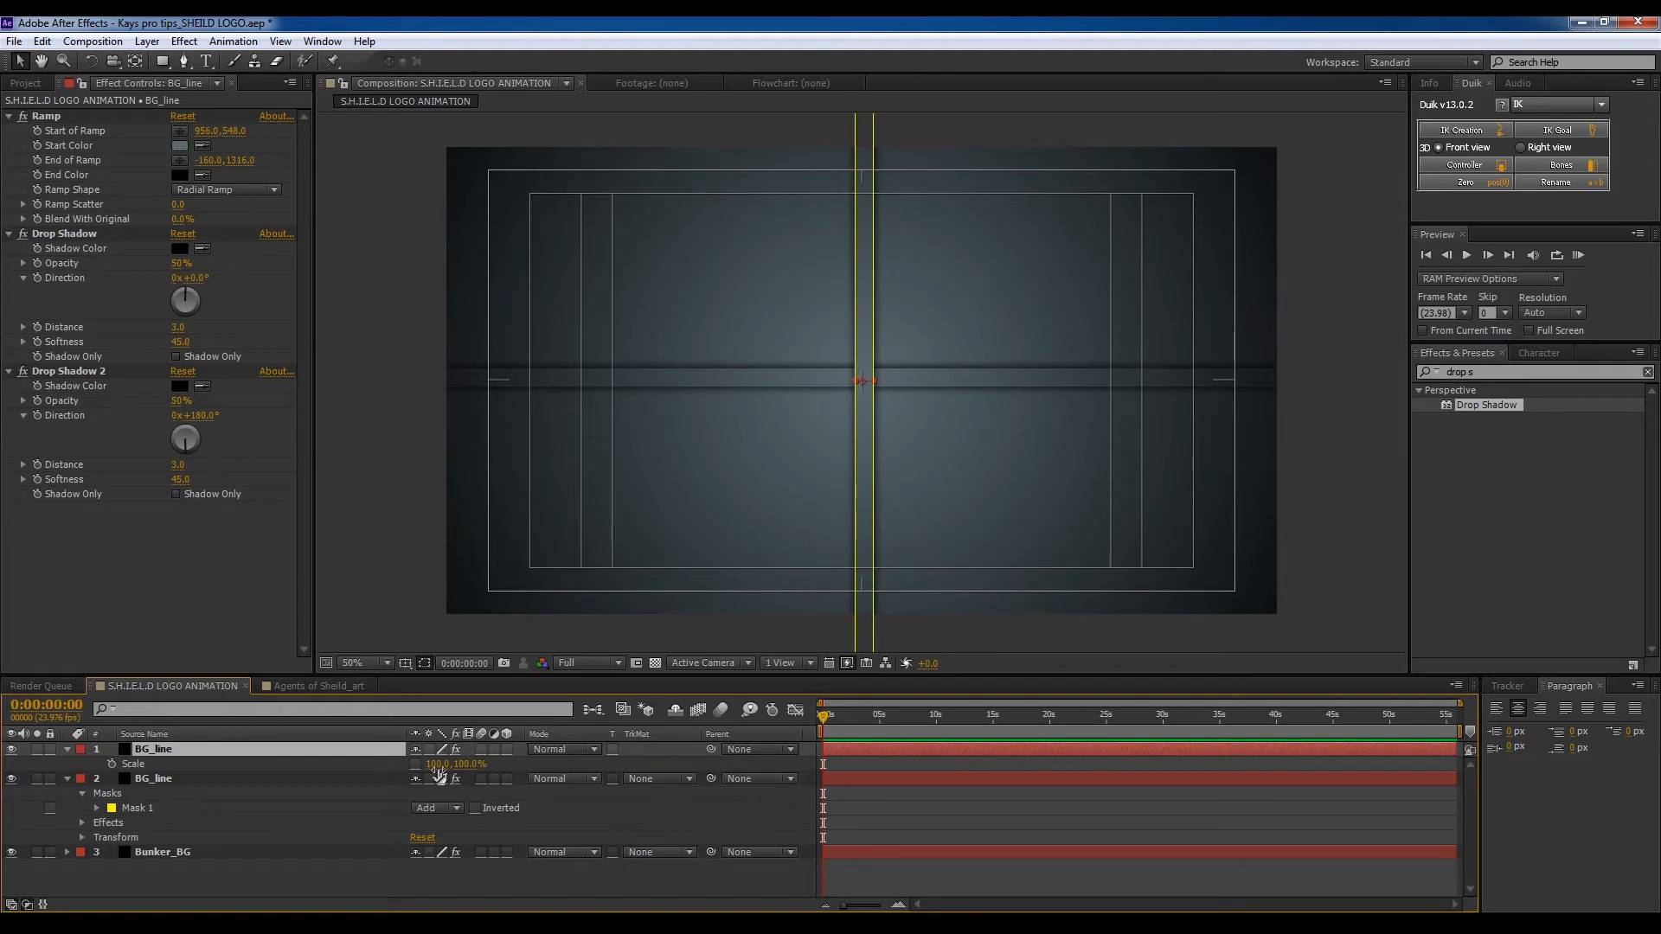
left_click(524, 764)
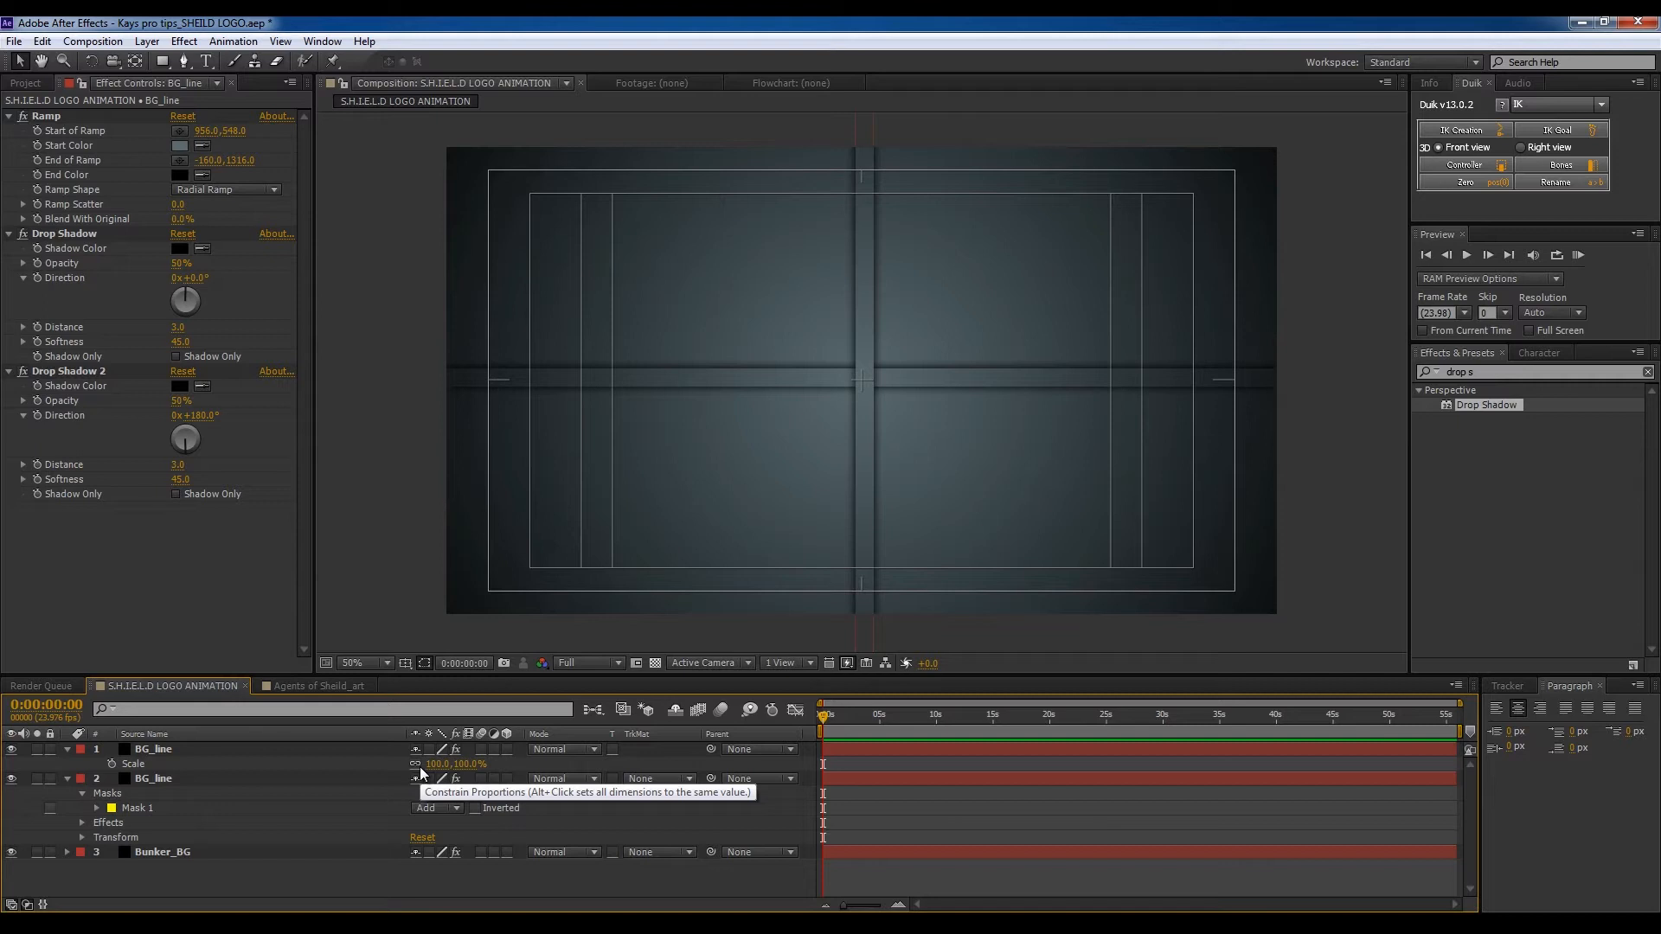
Step: Replace the vertical BG_line copy with a fresh duplicate of the horizontal line rotated 90°
left_click(379, 750)
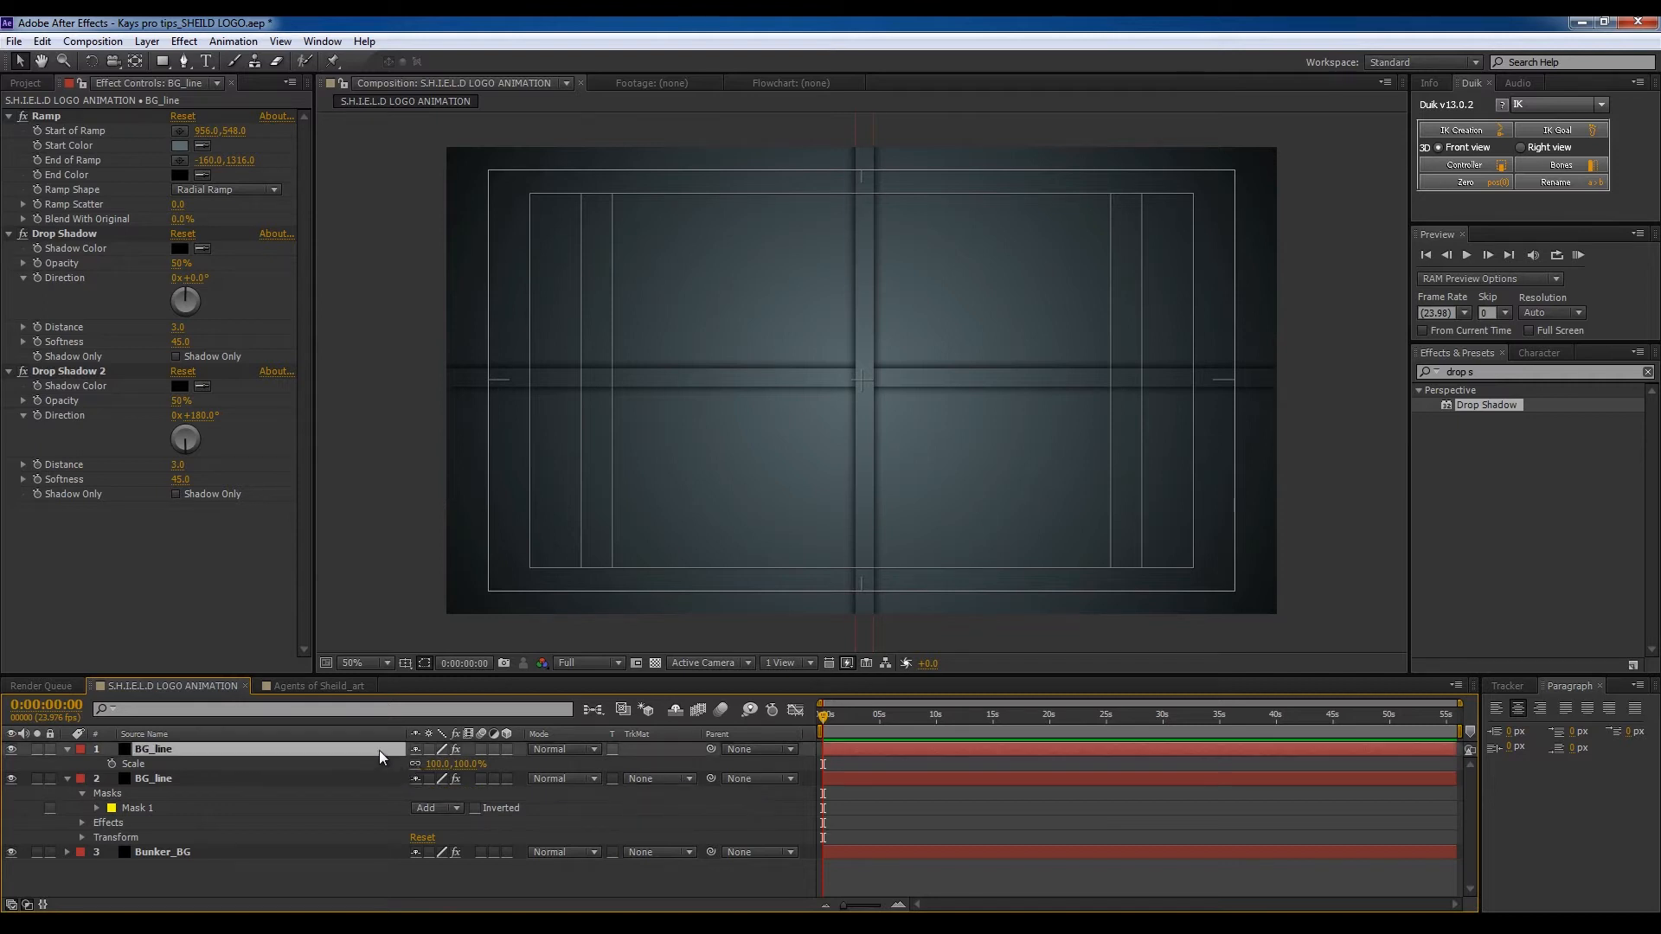
key("Delete")
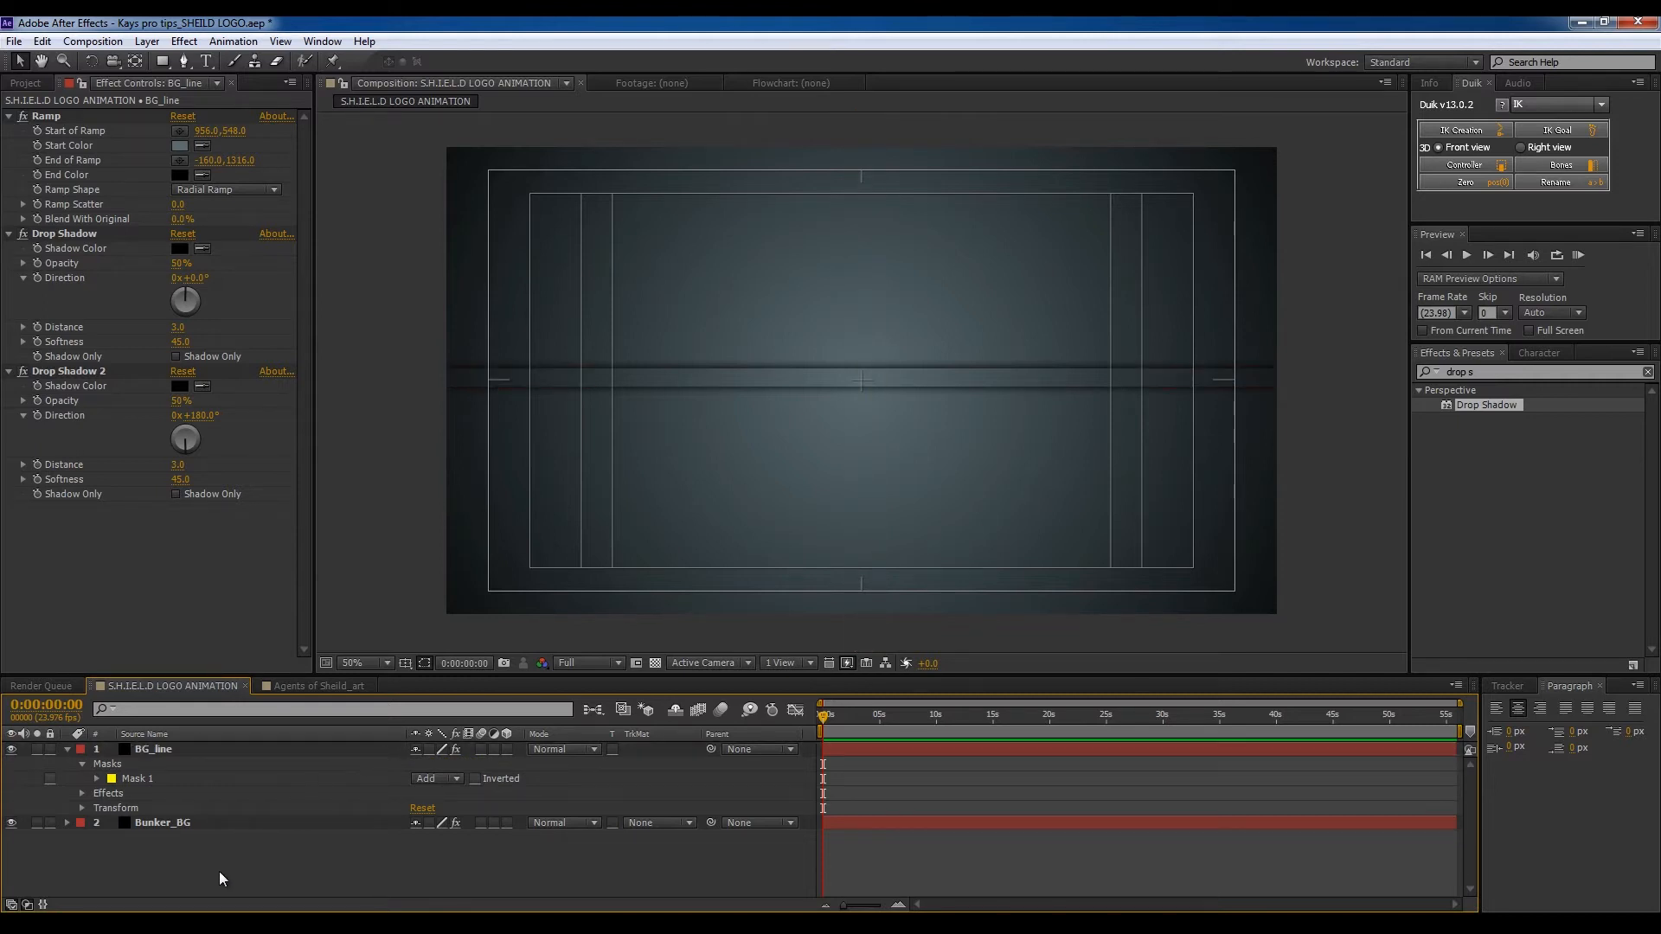
left_click(198, 751)
key("ctrl+d")
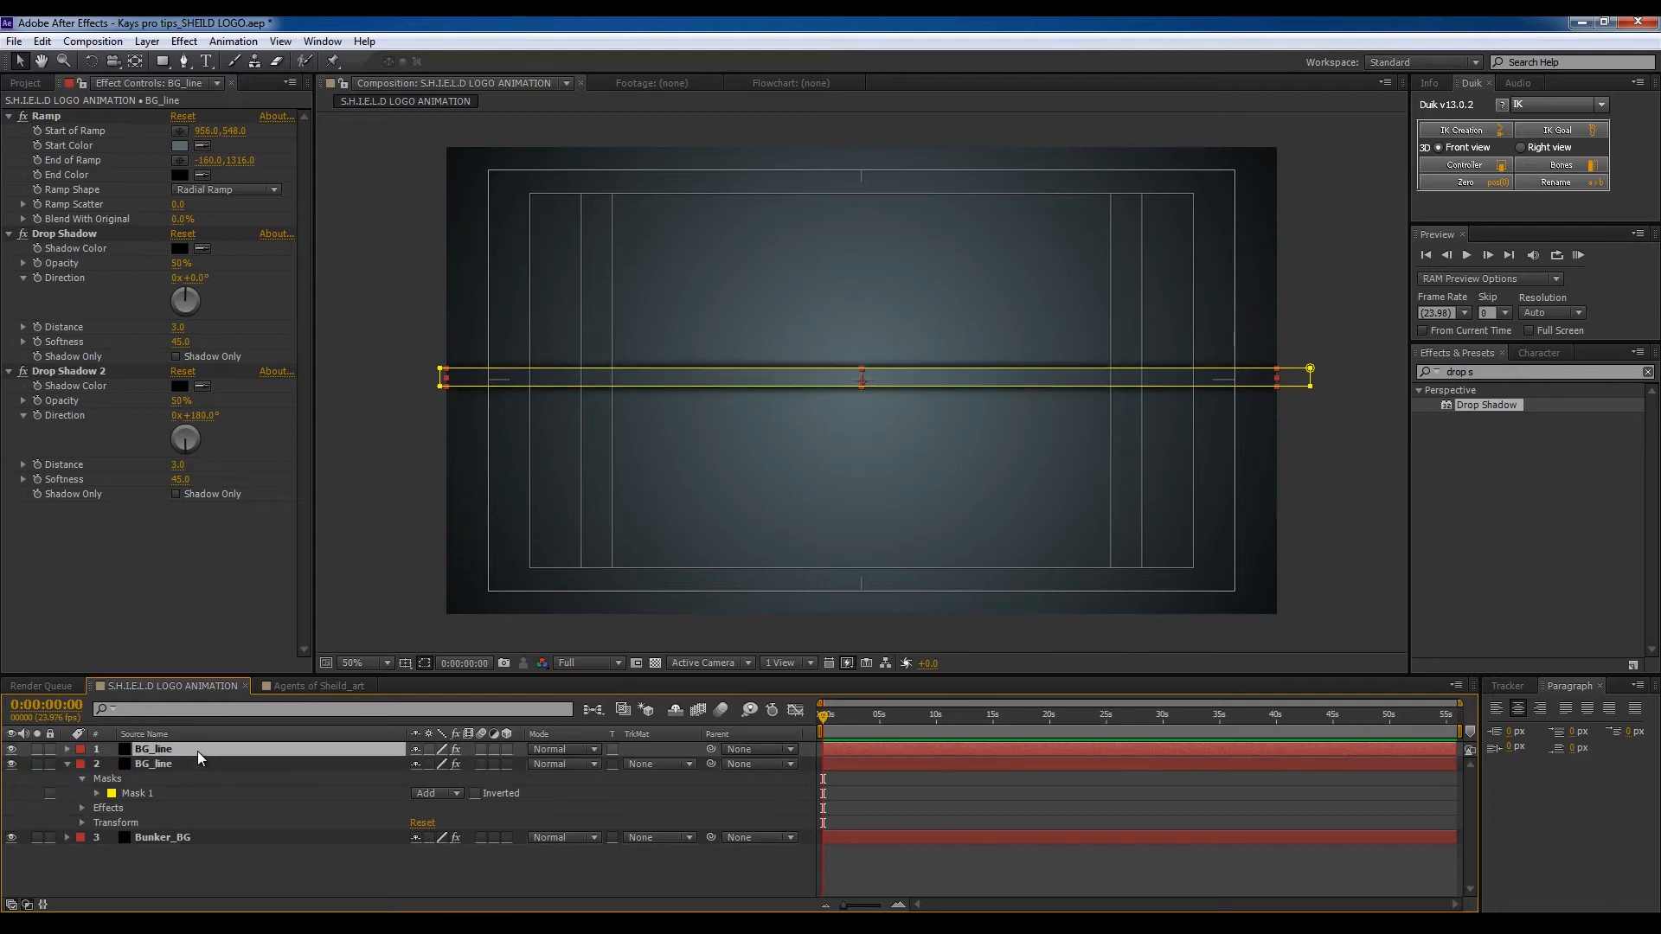
key("r")
left_click(437, 764)
type("90")
key("Return")
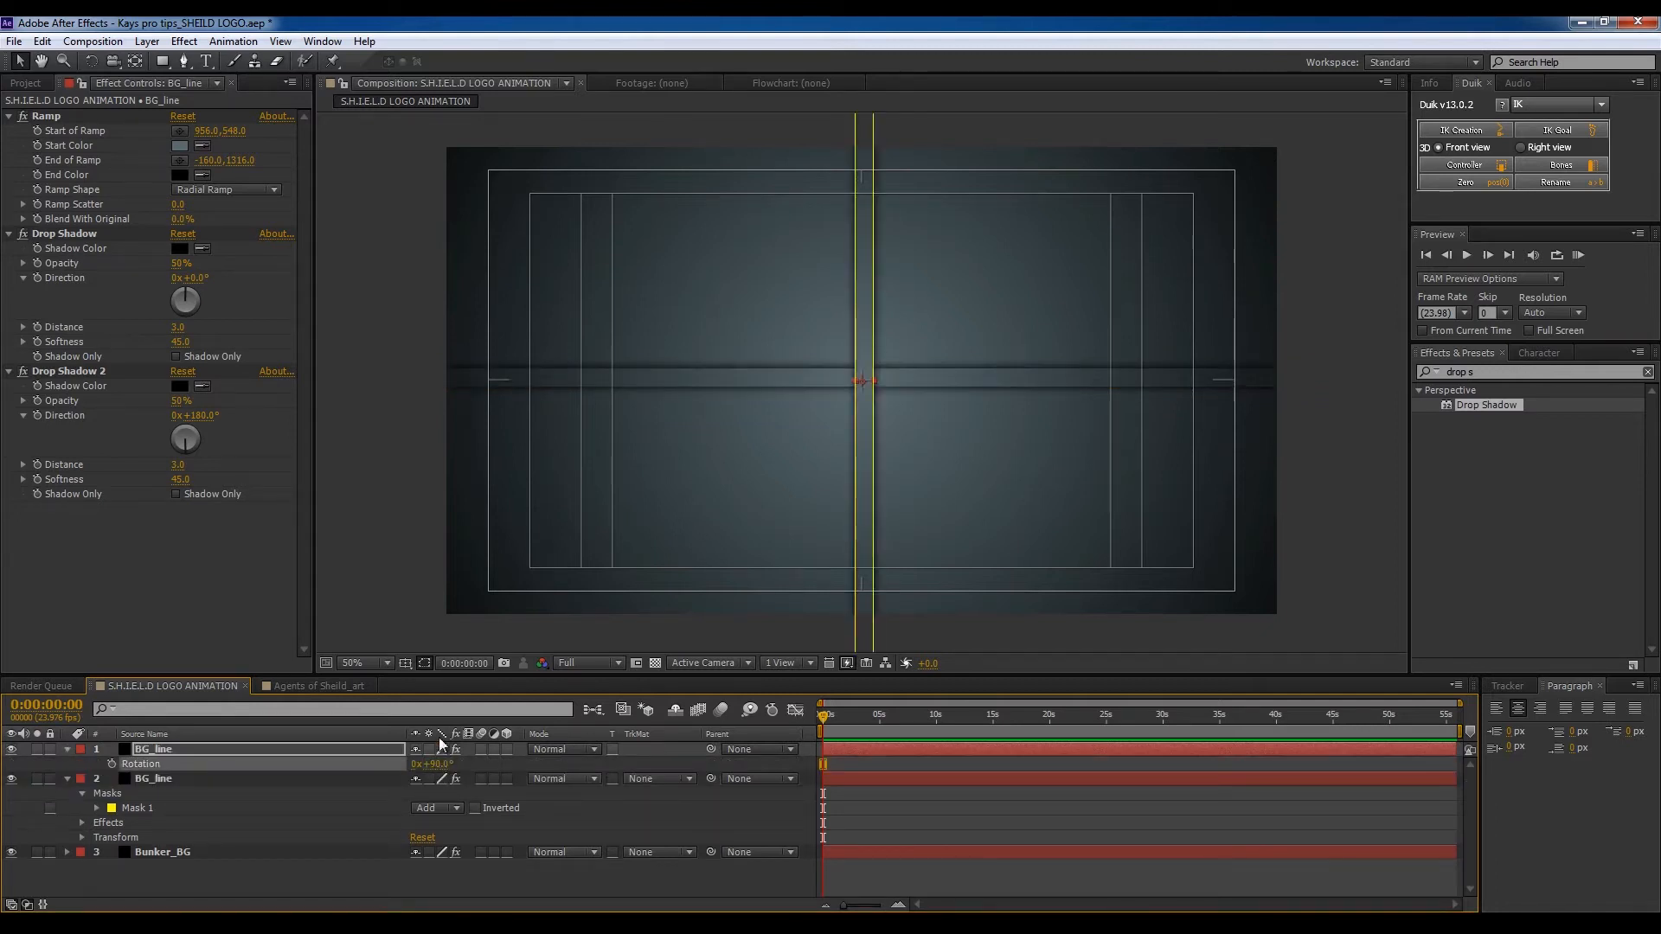
Step: Draw a small rectangular mask on the vertical copy where the lines cross, trying Intersect mode before returning to Add
left_click(164, 62)
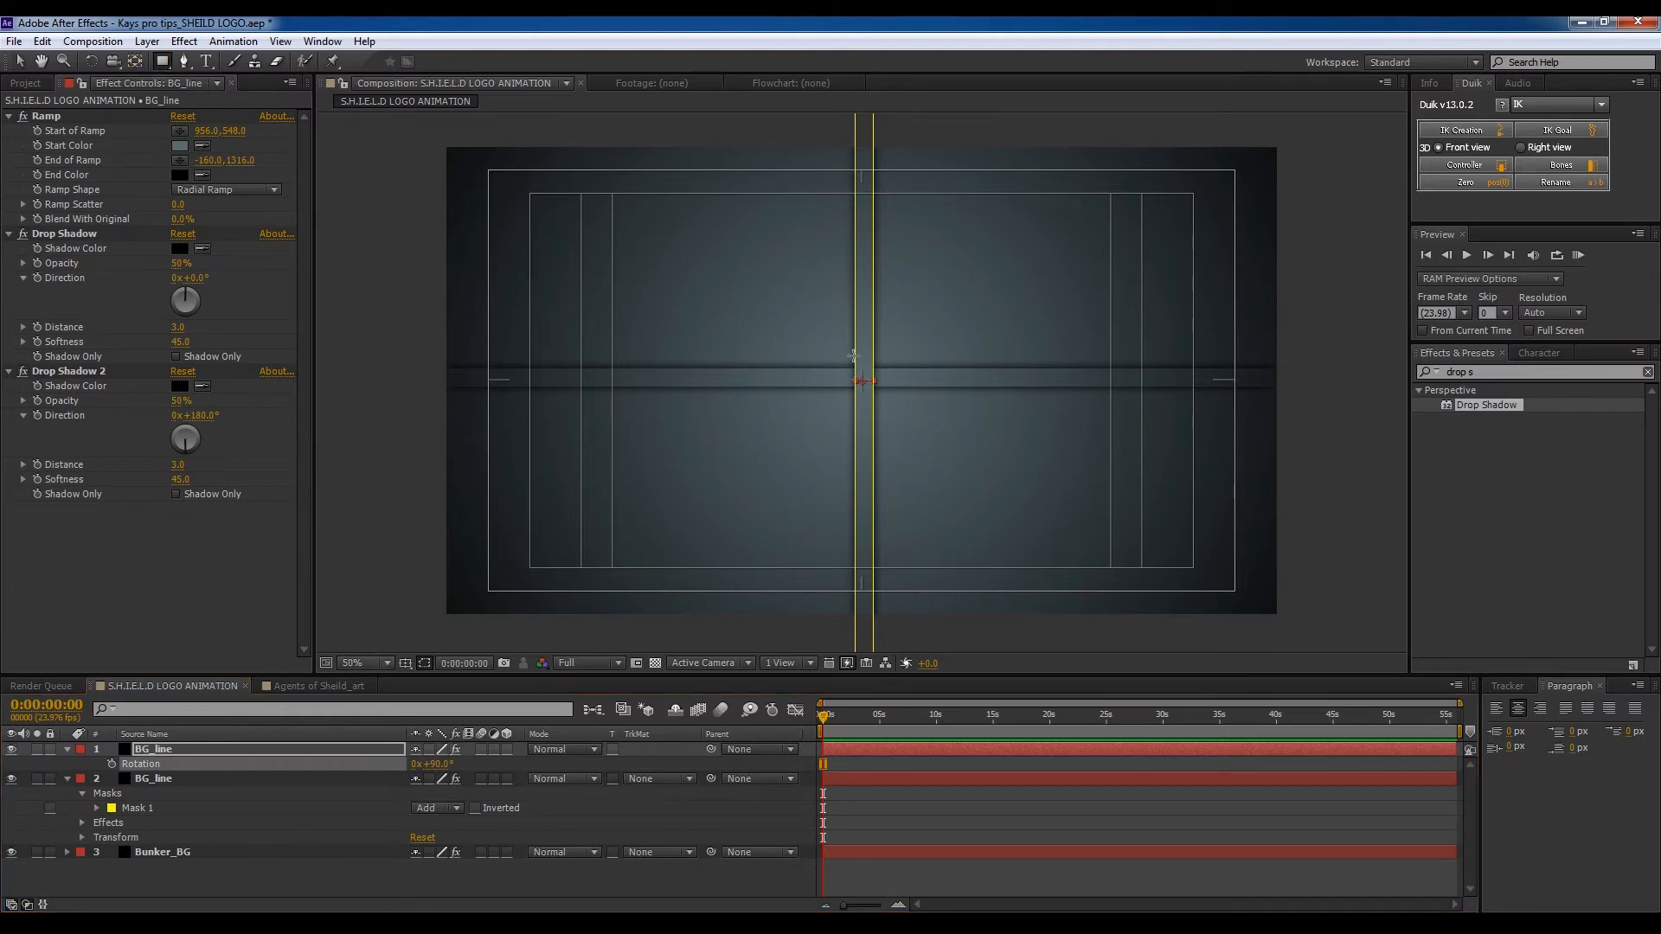
left_click_drag(849, 349, 878, 413)
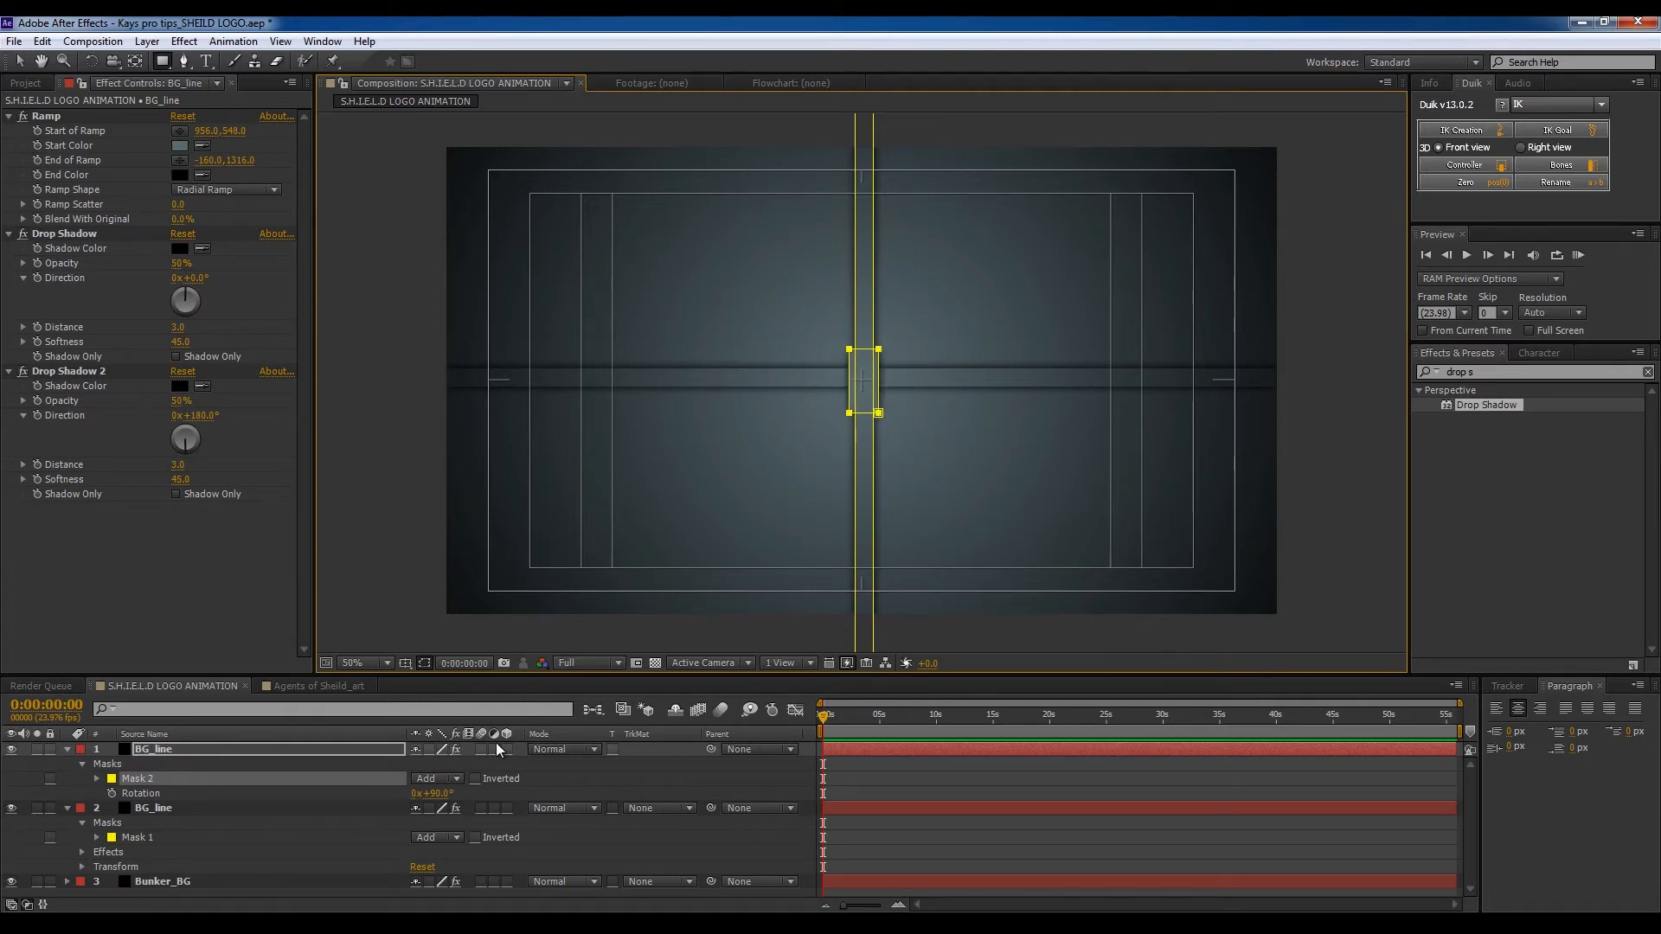
left_click(458, 782)
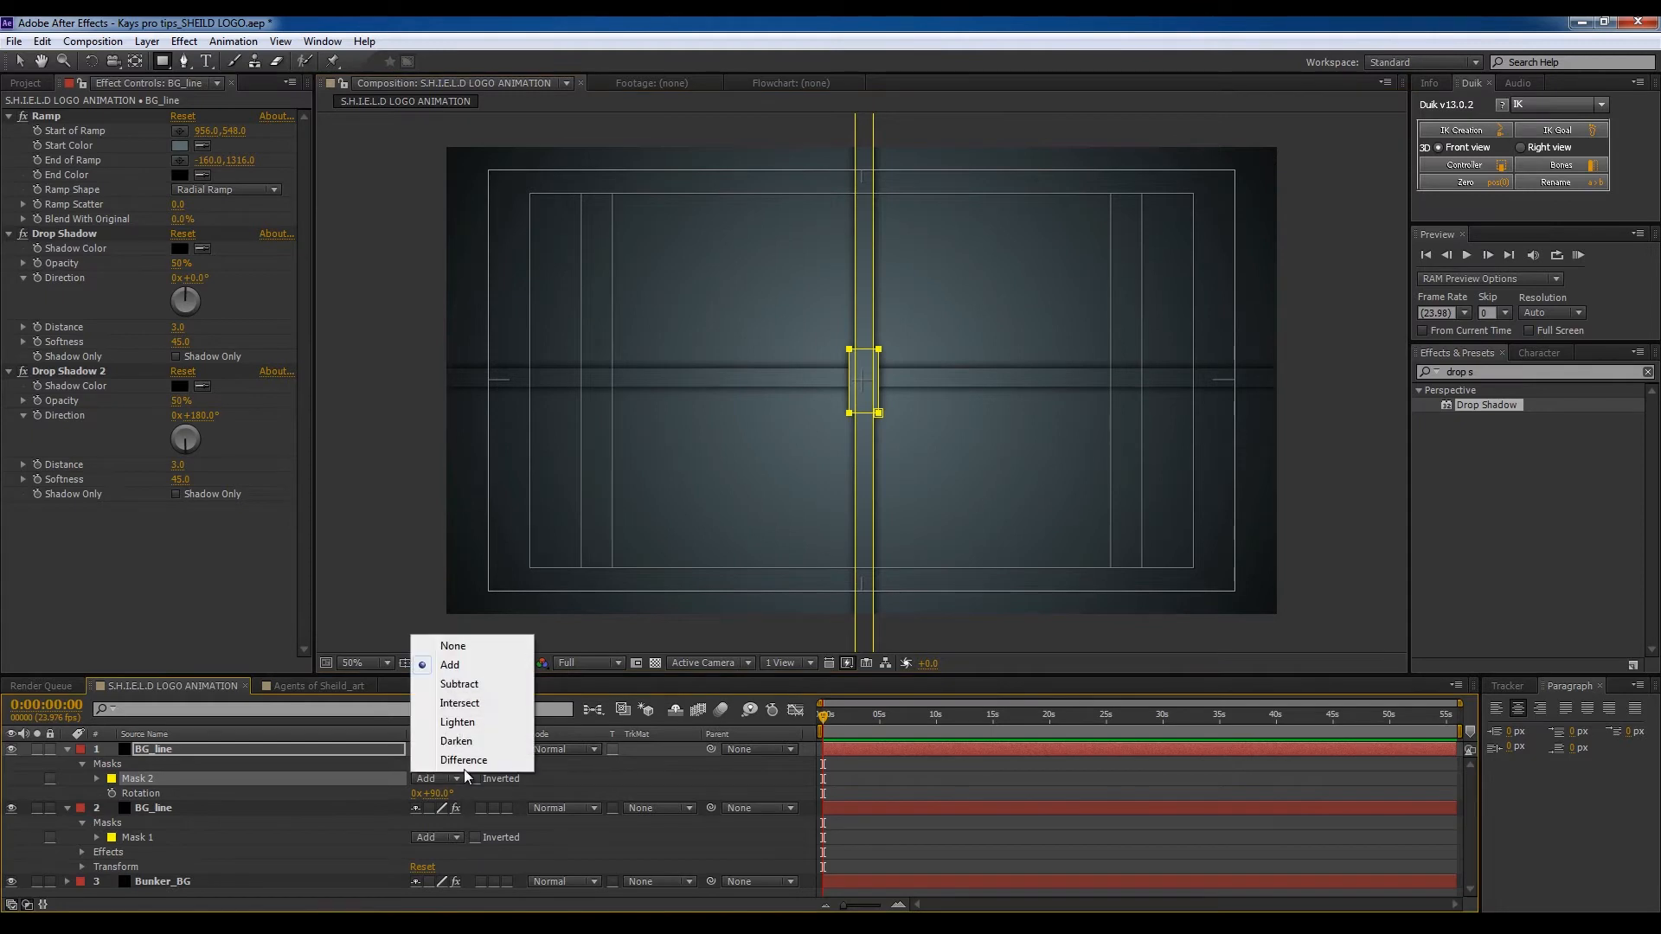
left_click(485, 702)
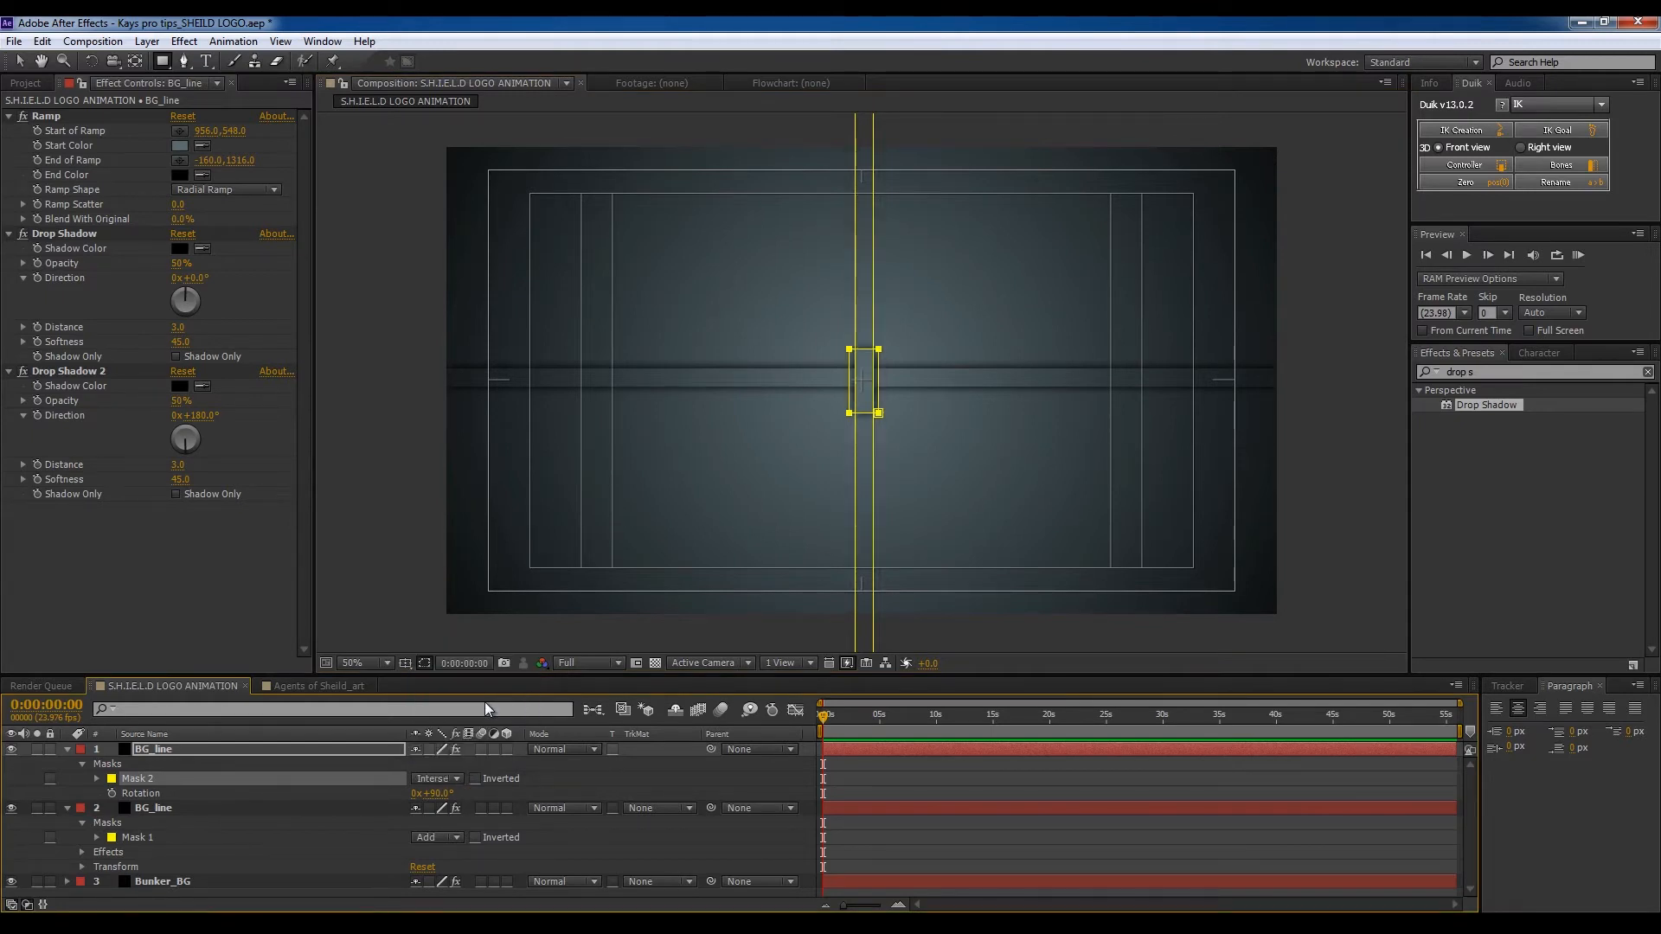
left_click(459, 777)
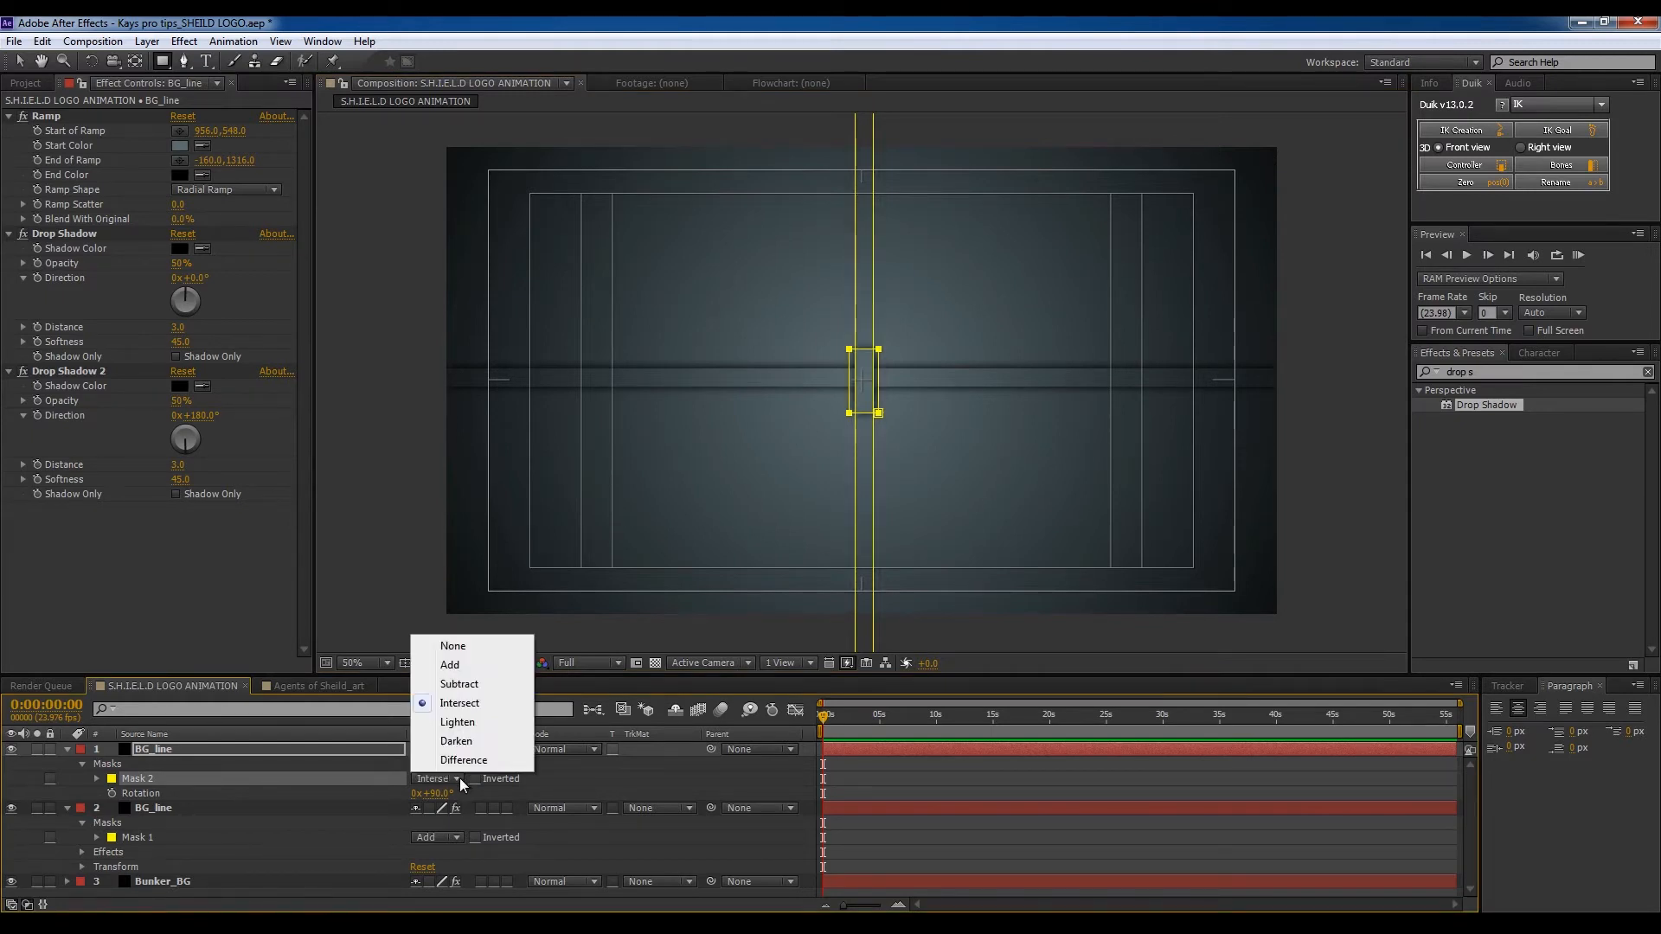
left_click(464, 666)
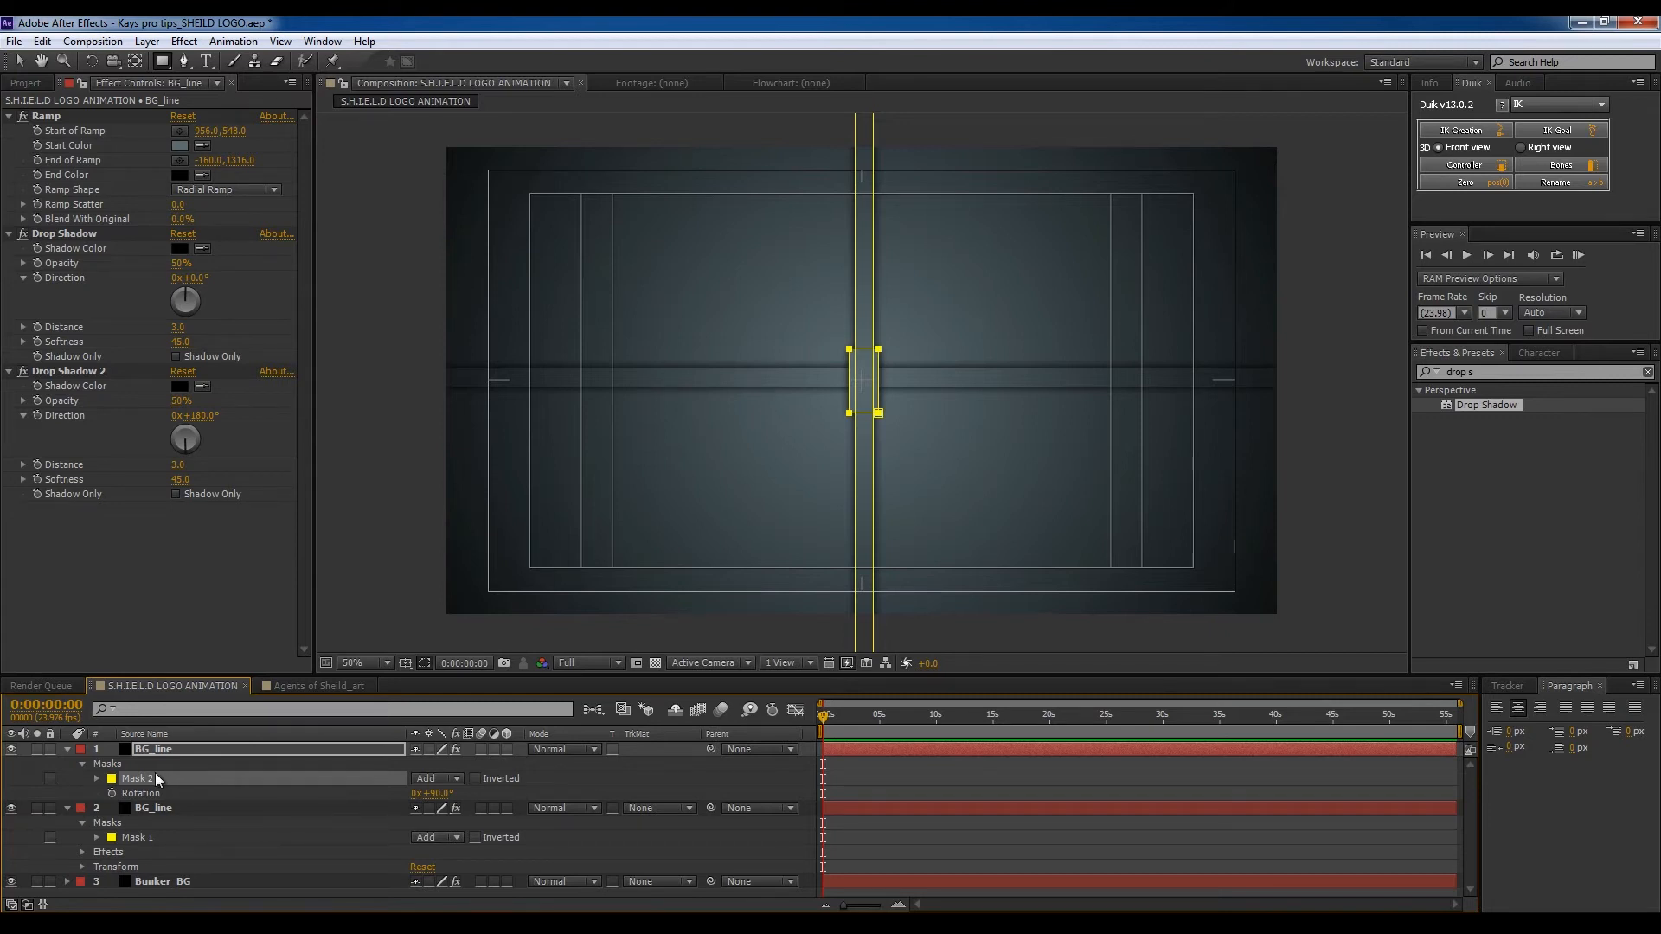
Step: Delete the vertical BG_line copy, keeping only the horizontal line above Bunker_BG
left_click(168, 746)
key("Delete")
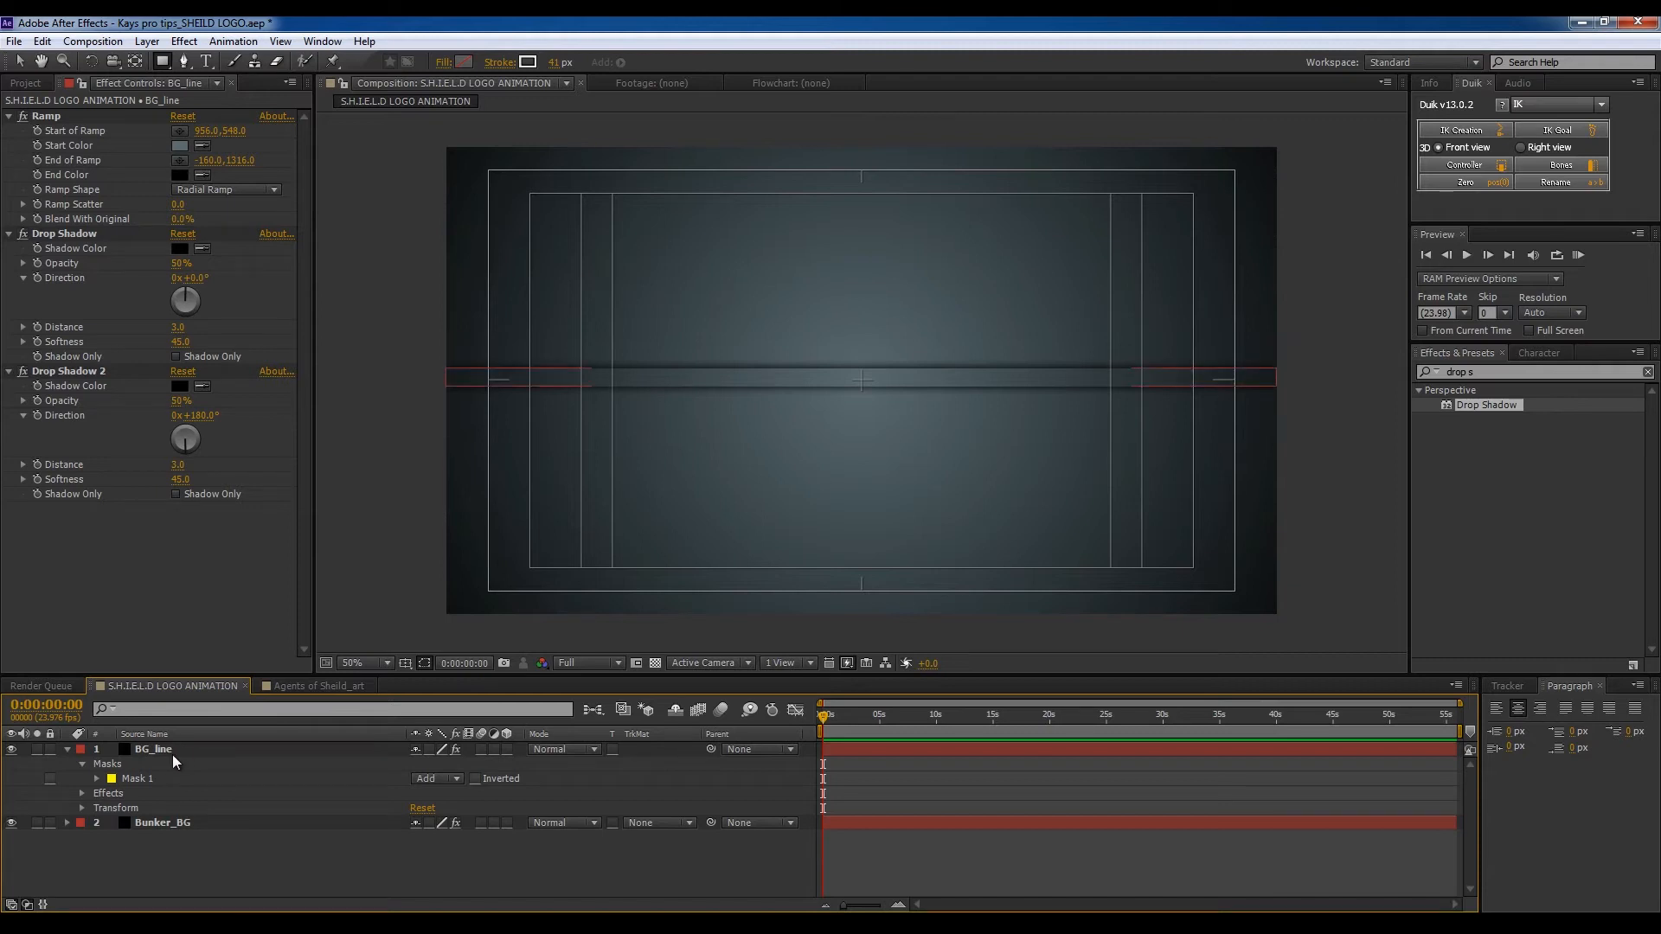
left_click(173, 754)
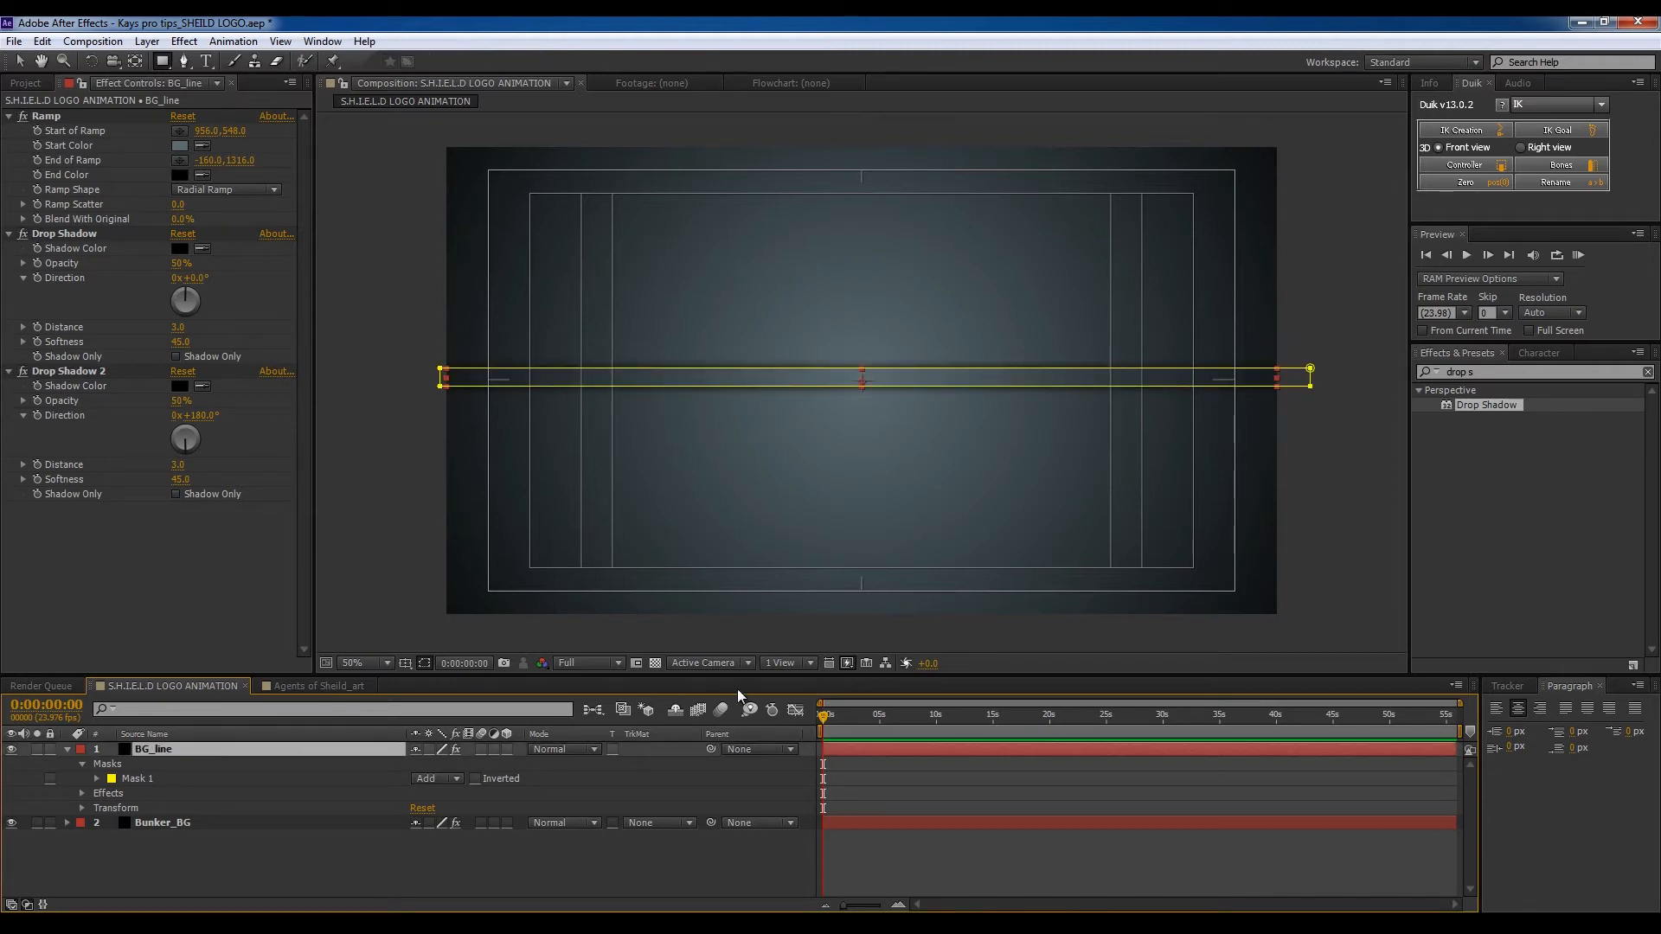
left_click(355, 870)
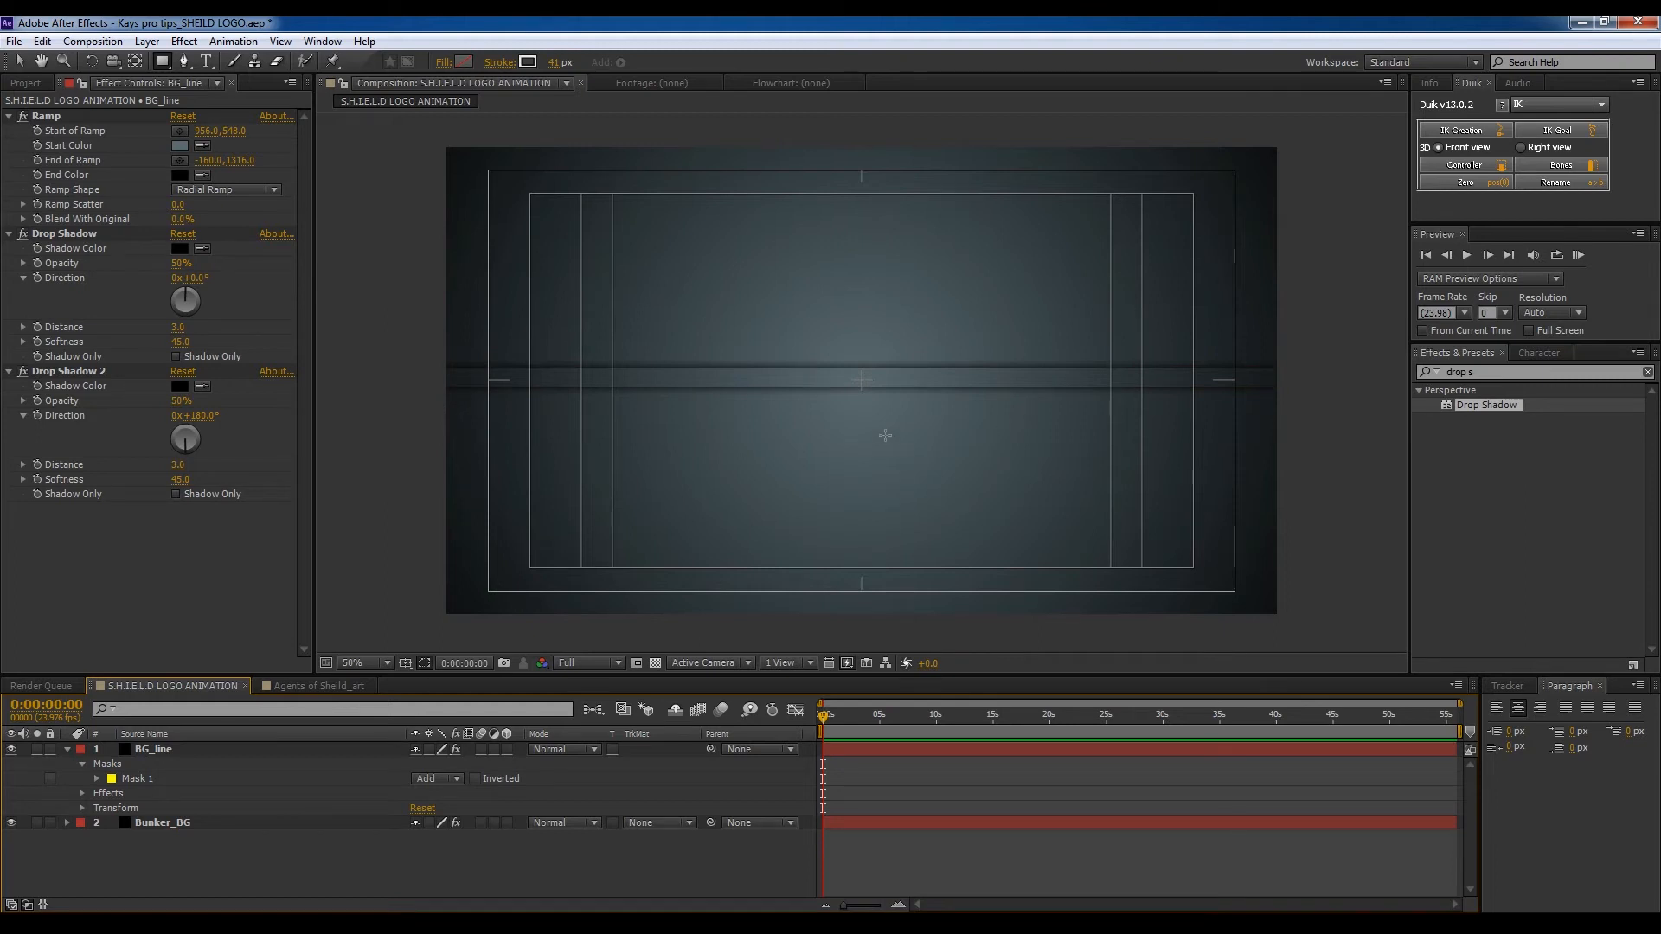
Step: Duplicate the horizontal BG_line layer and delete Mask 1 from the copy
left_click(173, 751)
key("ctrl+d")
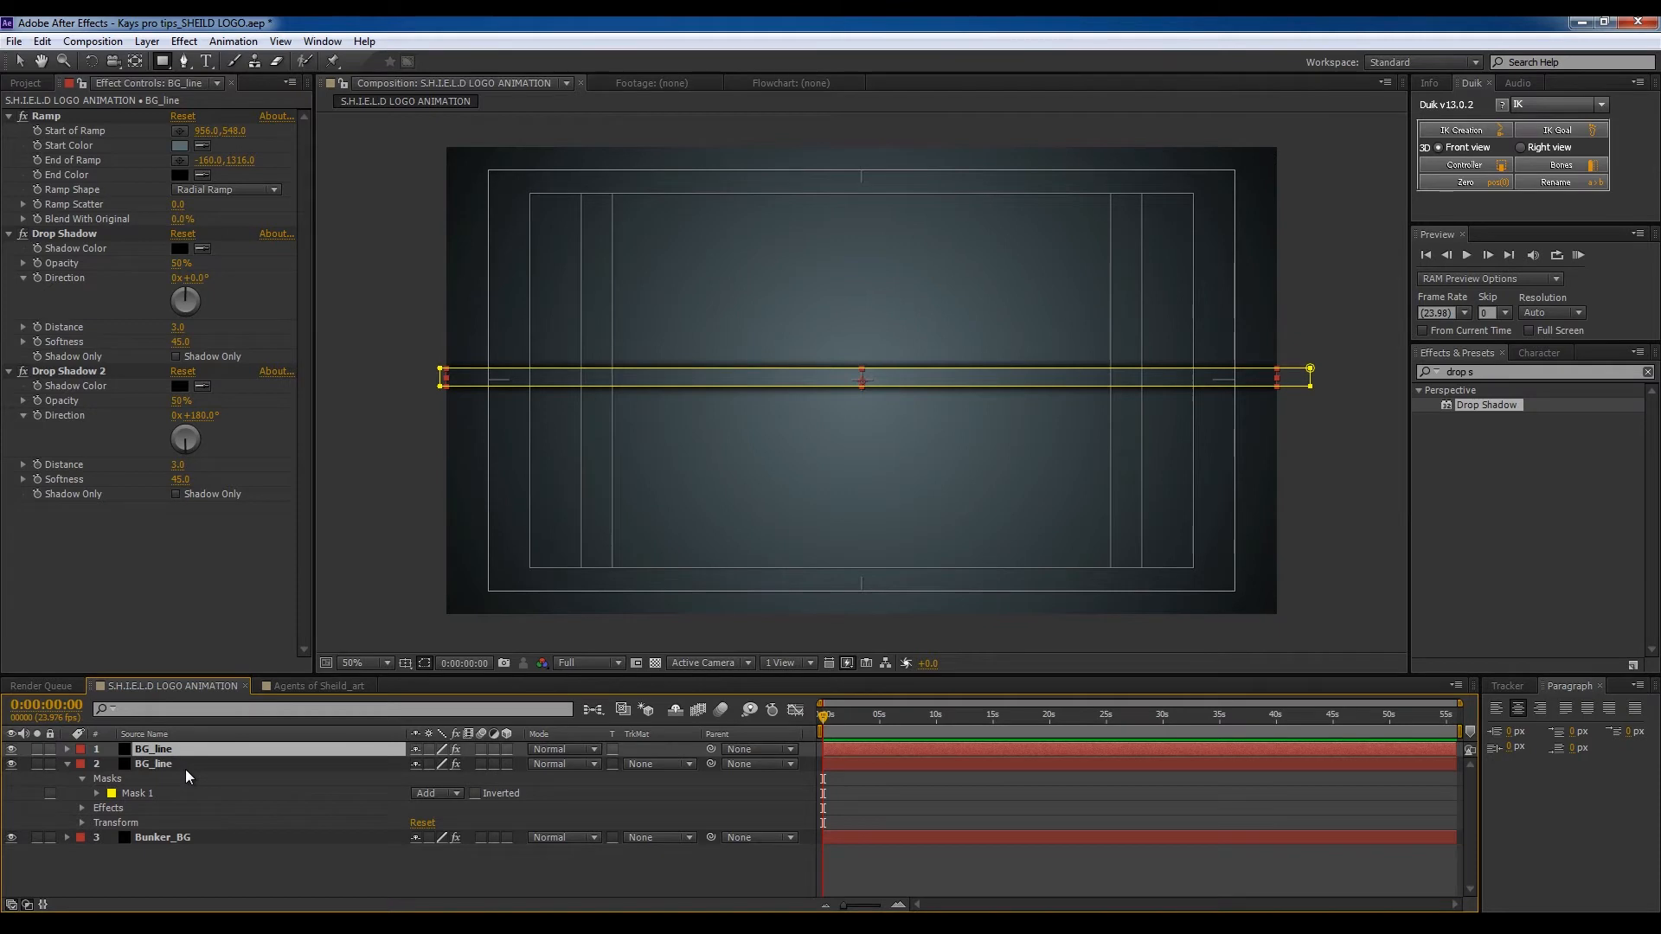
key("m")
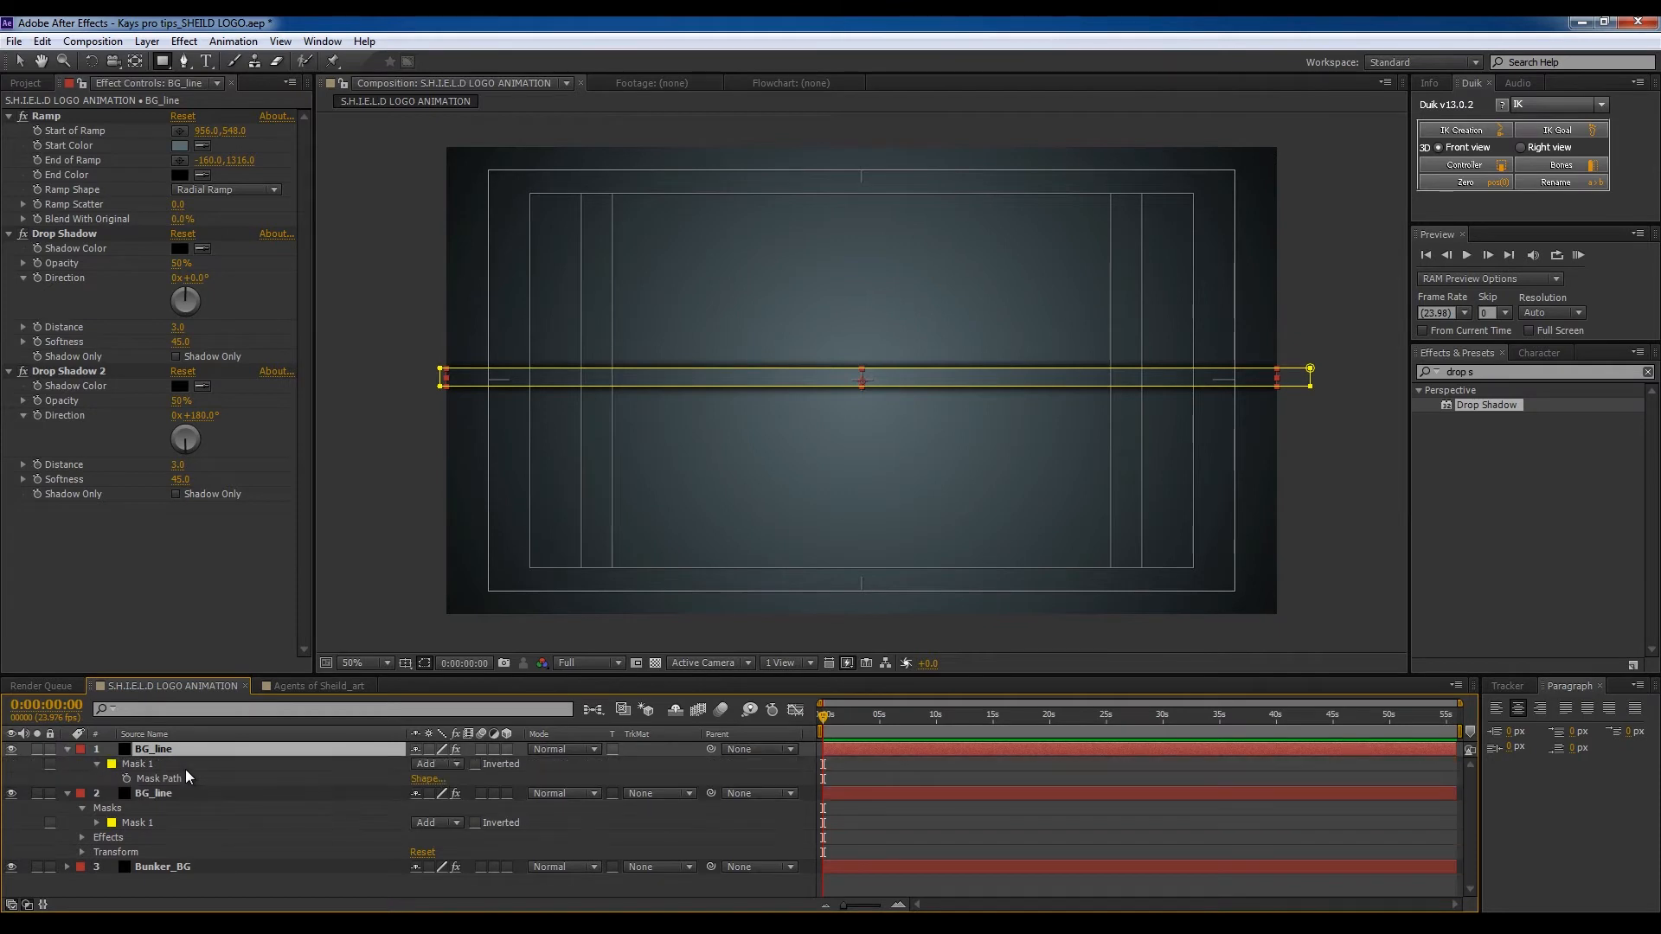
left_click(142, 765)
key("Delete")
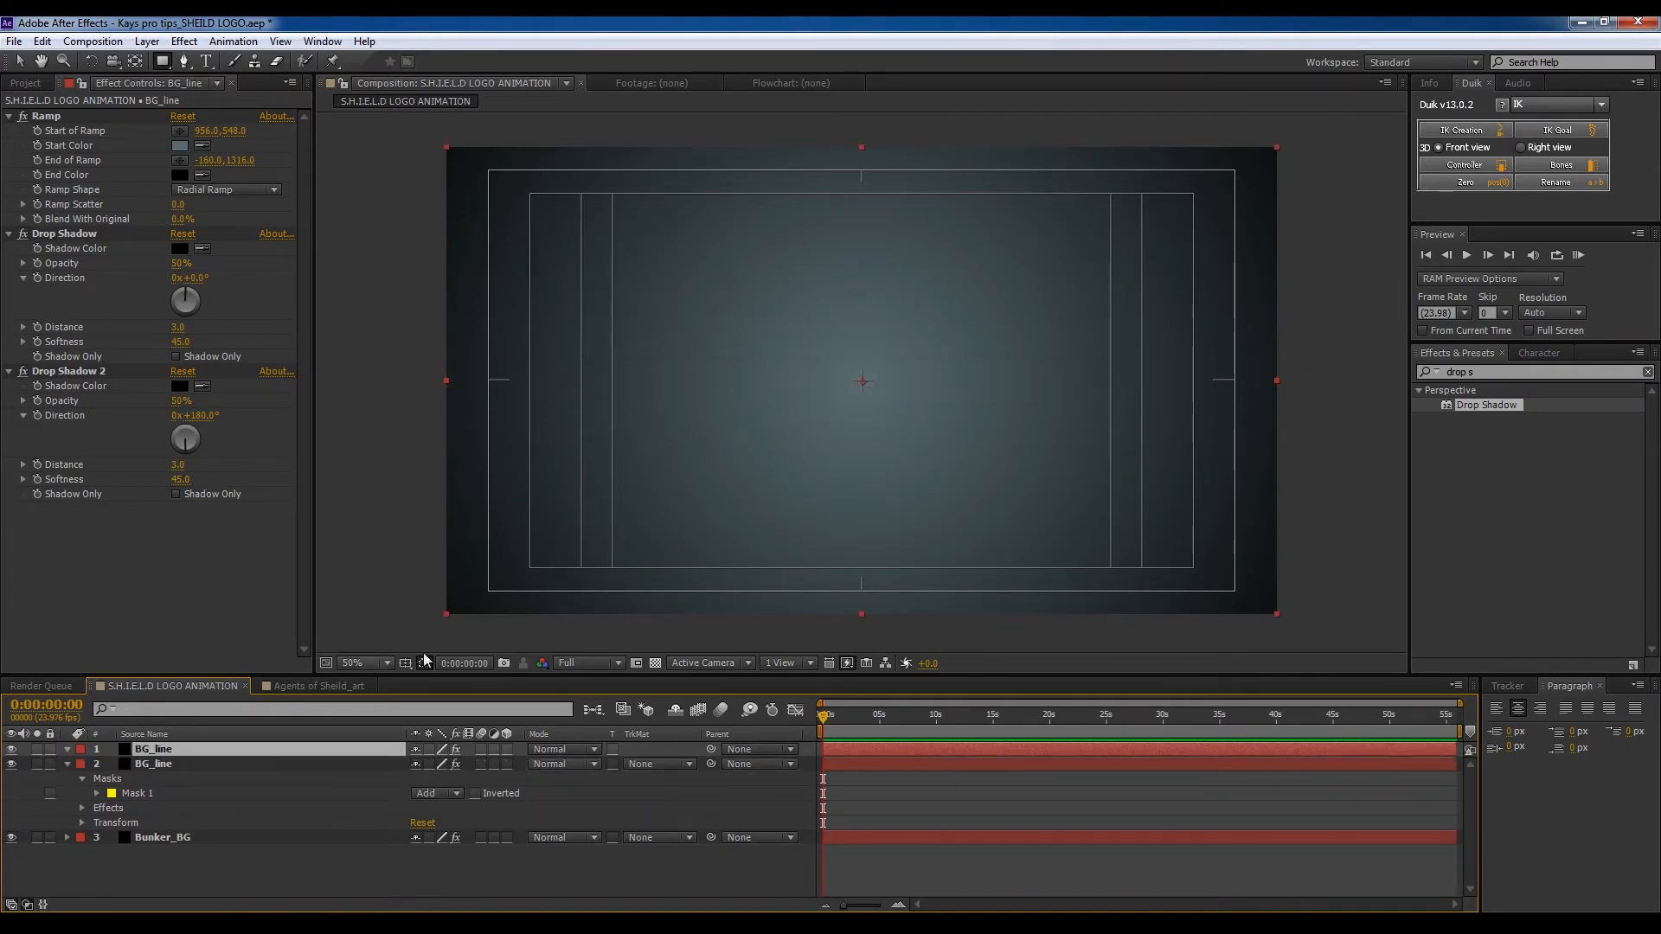
Step: Move the unmasked copy below the original BG_line and mask it to a small upright rectangle crossing the line's left part
left_click(194, 794)
key("Return")
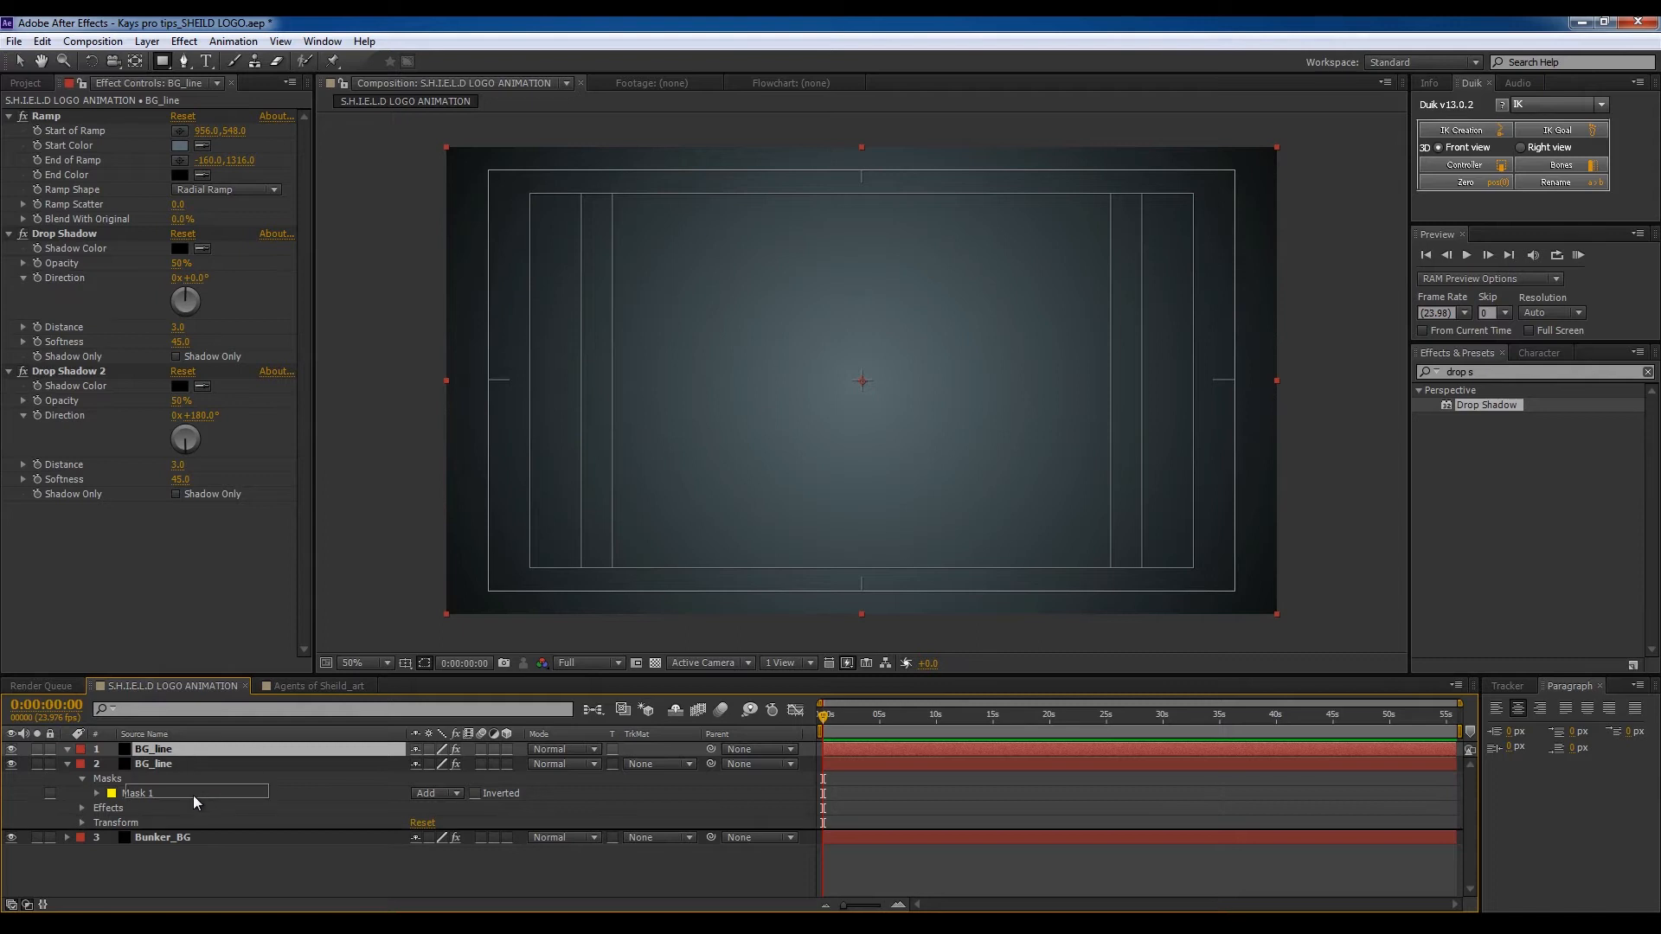
key("ctrl+[")
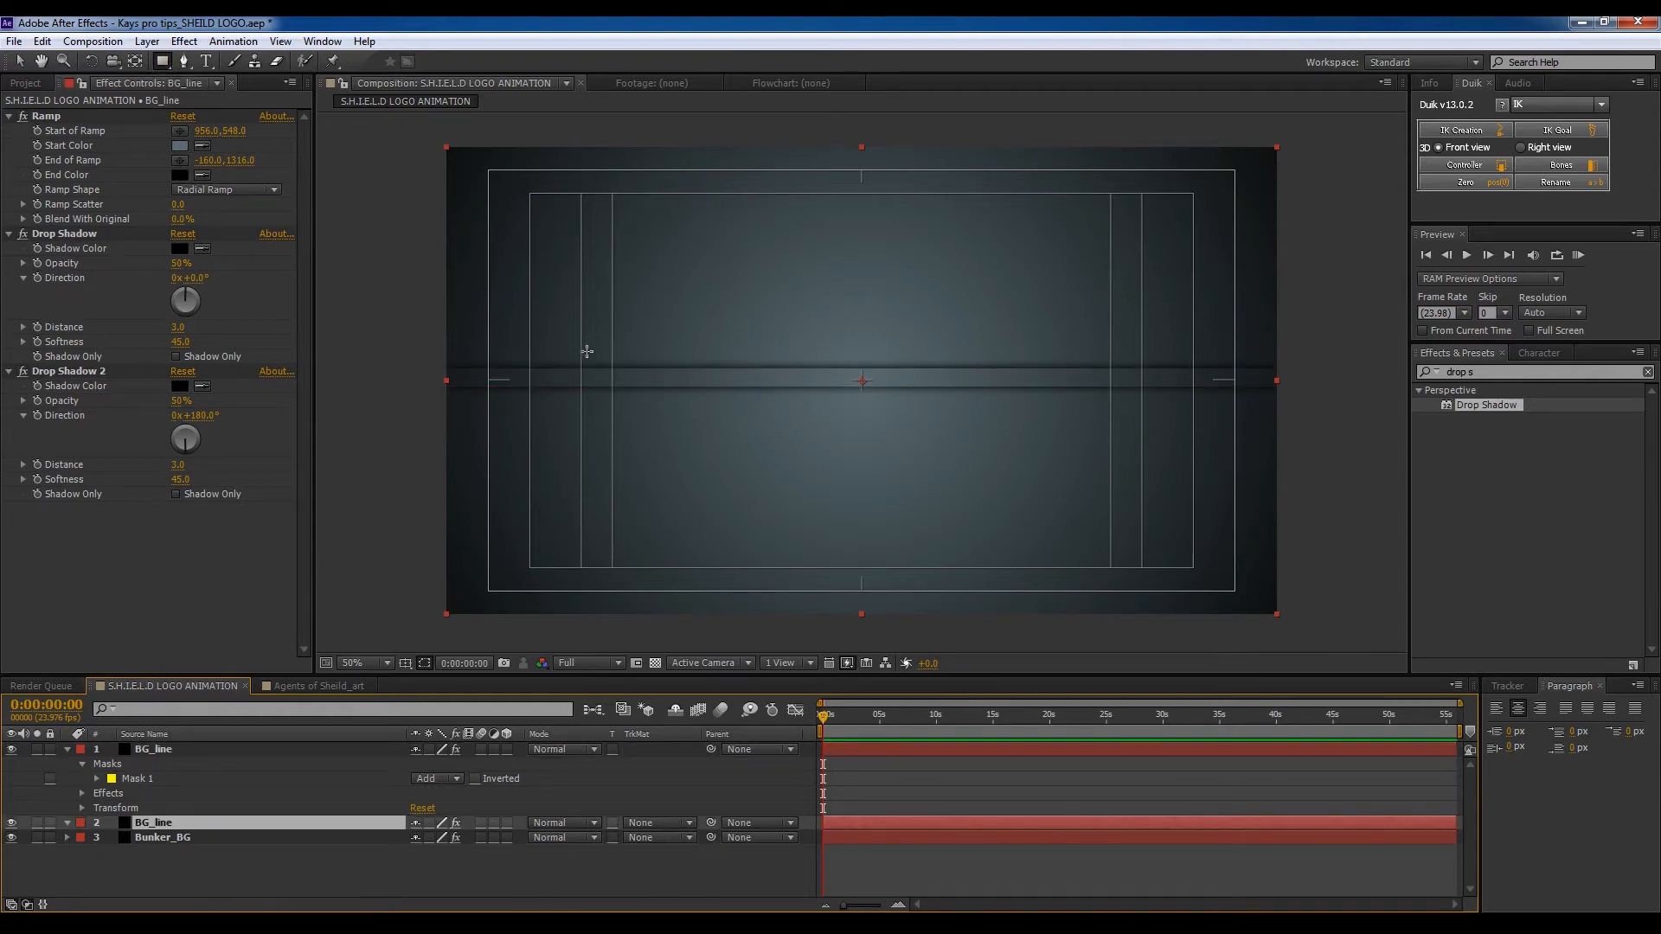
left_click_drag(587, 346, 606, 407)
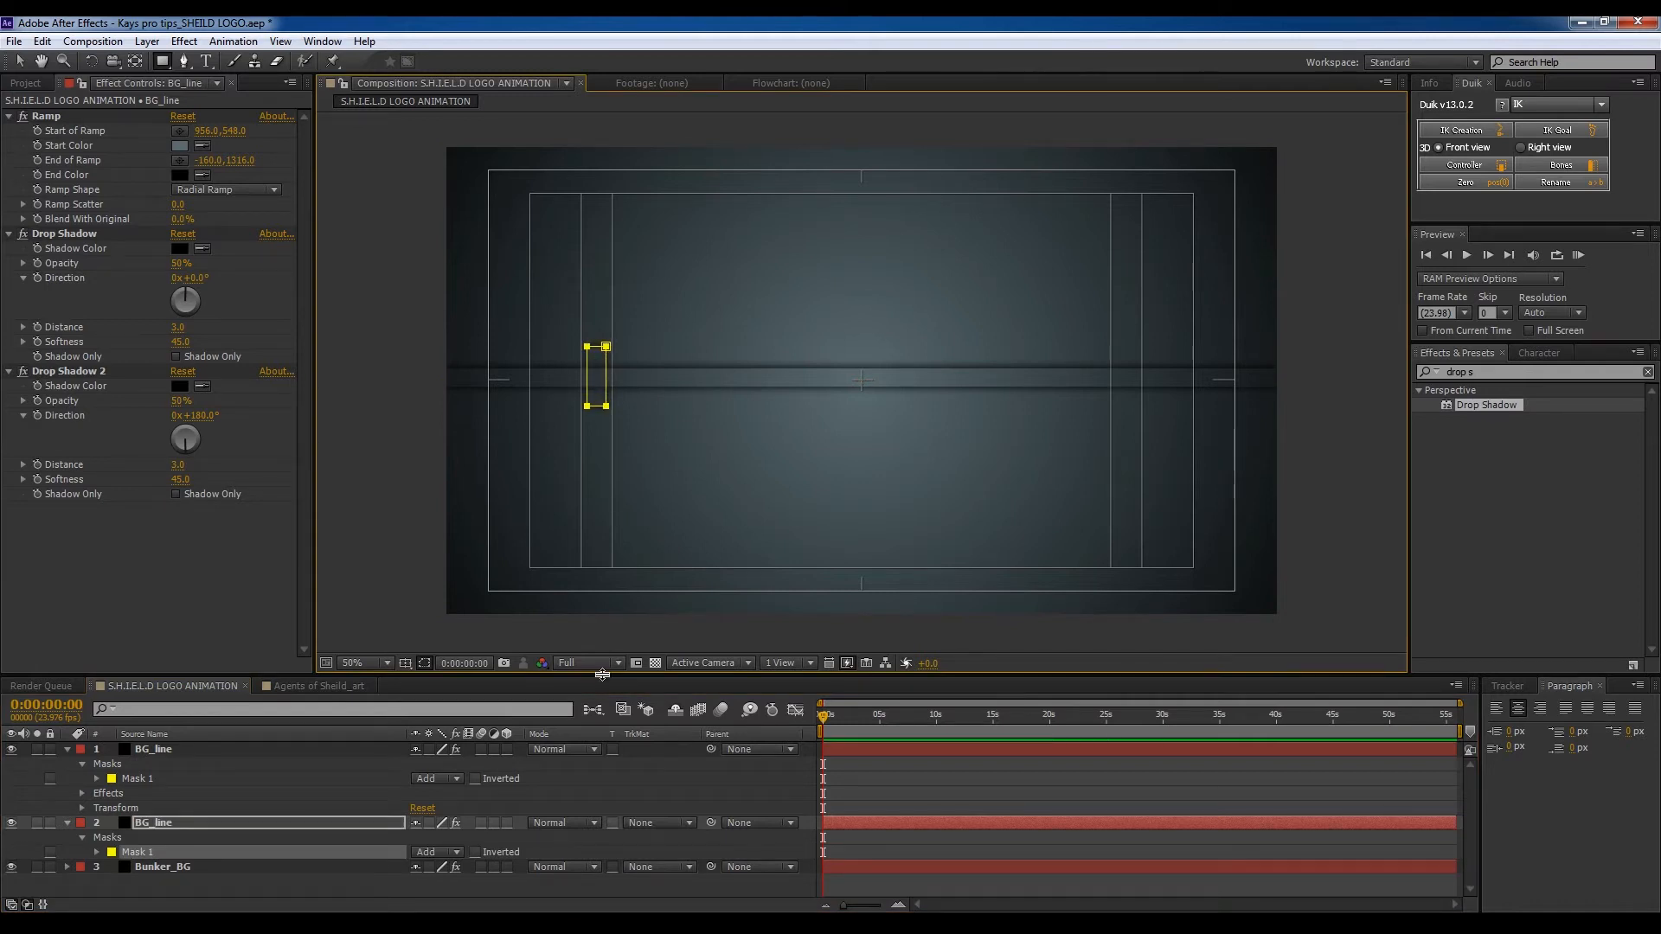
left_click(603, 800)
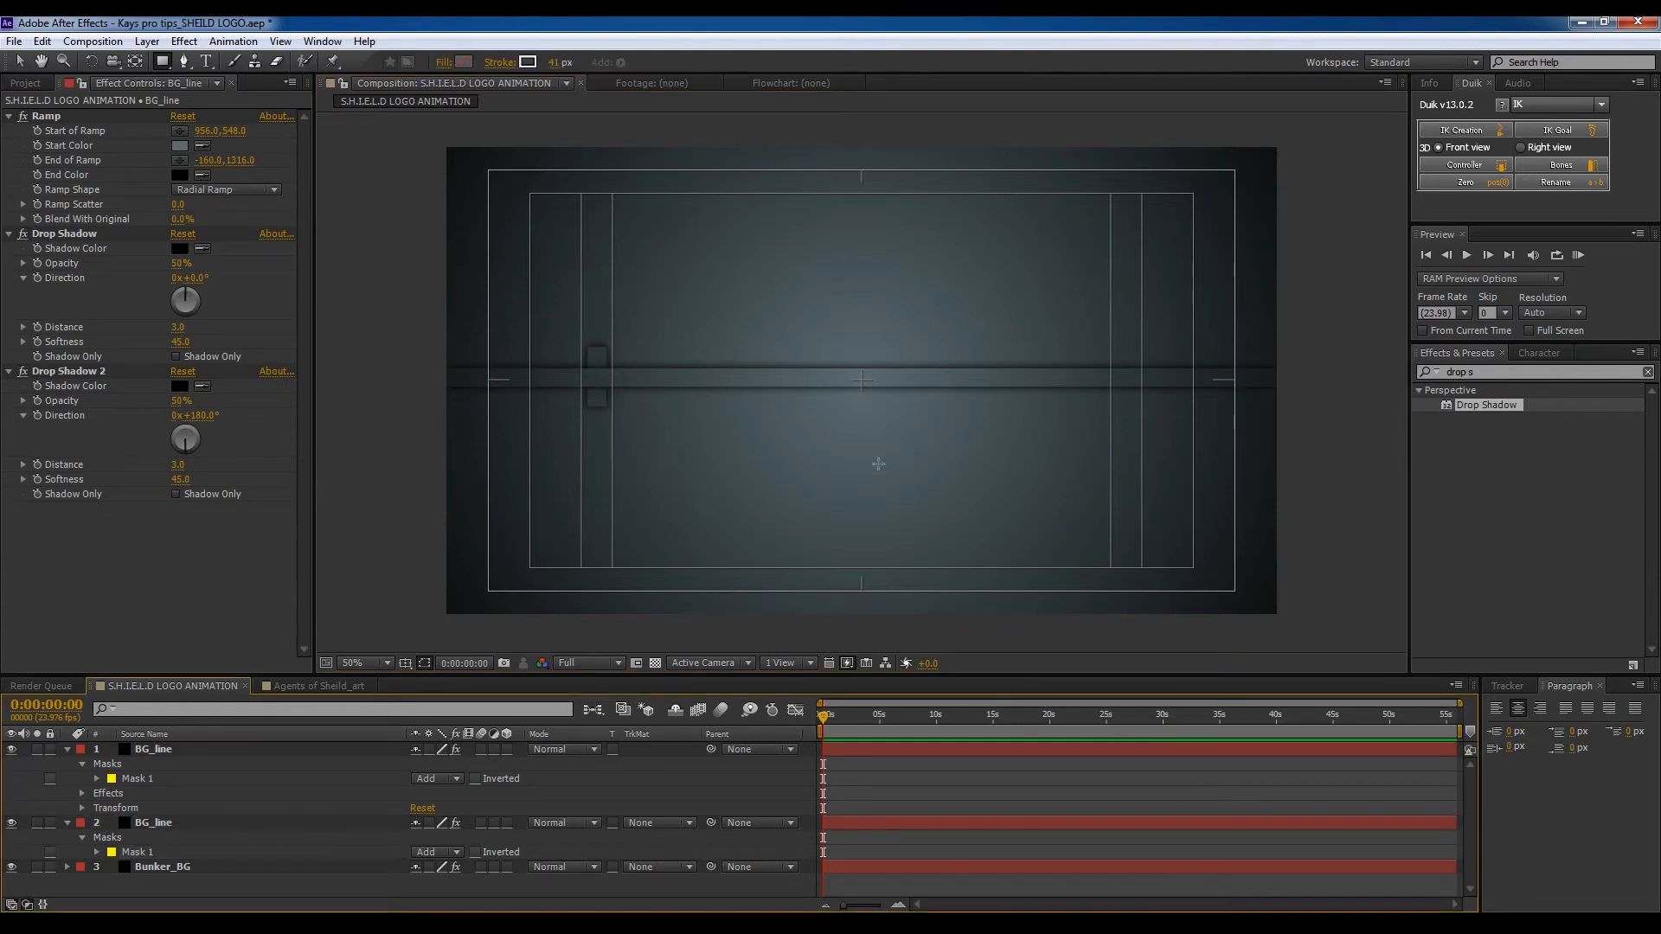
Step: Switch to the S.H.I.E.L.D. trailer in VLC to compare the background details, and return to the After Effects layers
key("alt+Tab")
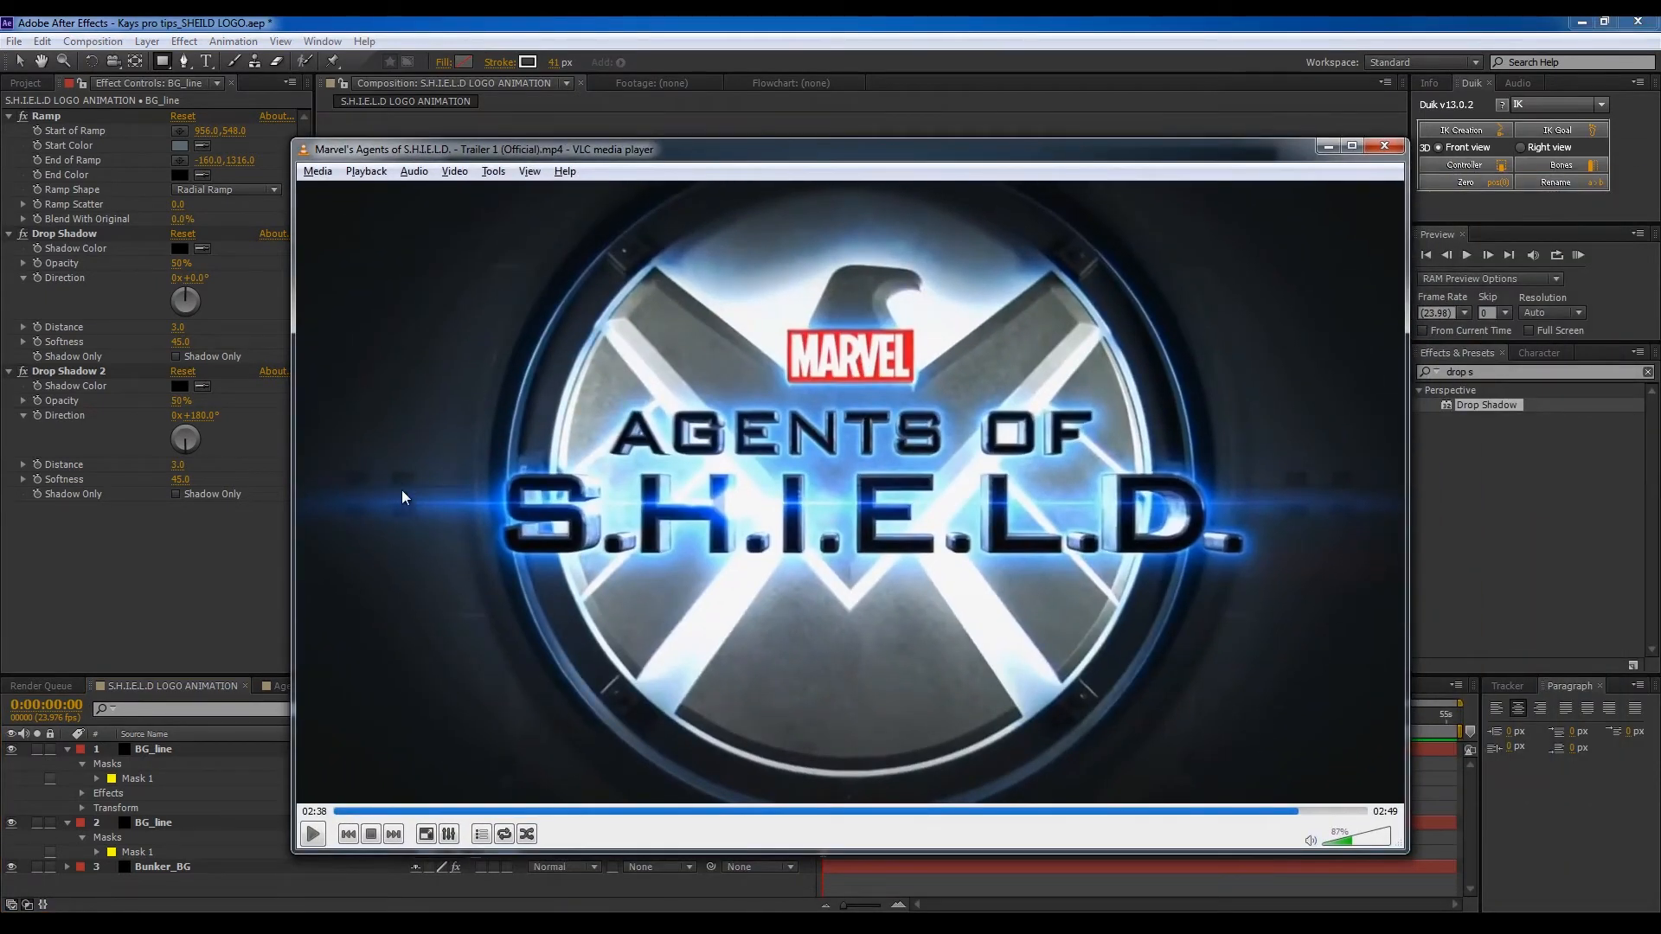
left_click_drag(889, 153, 1660, 145)
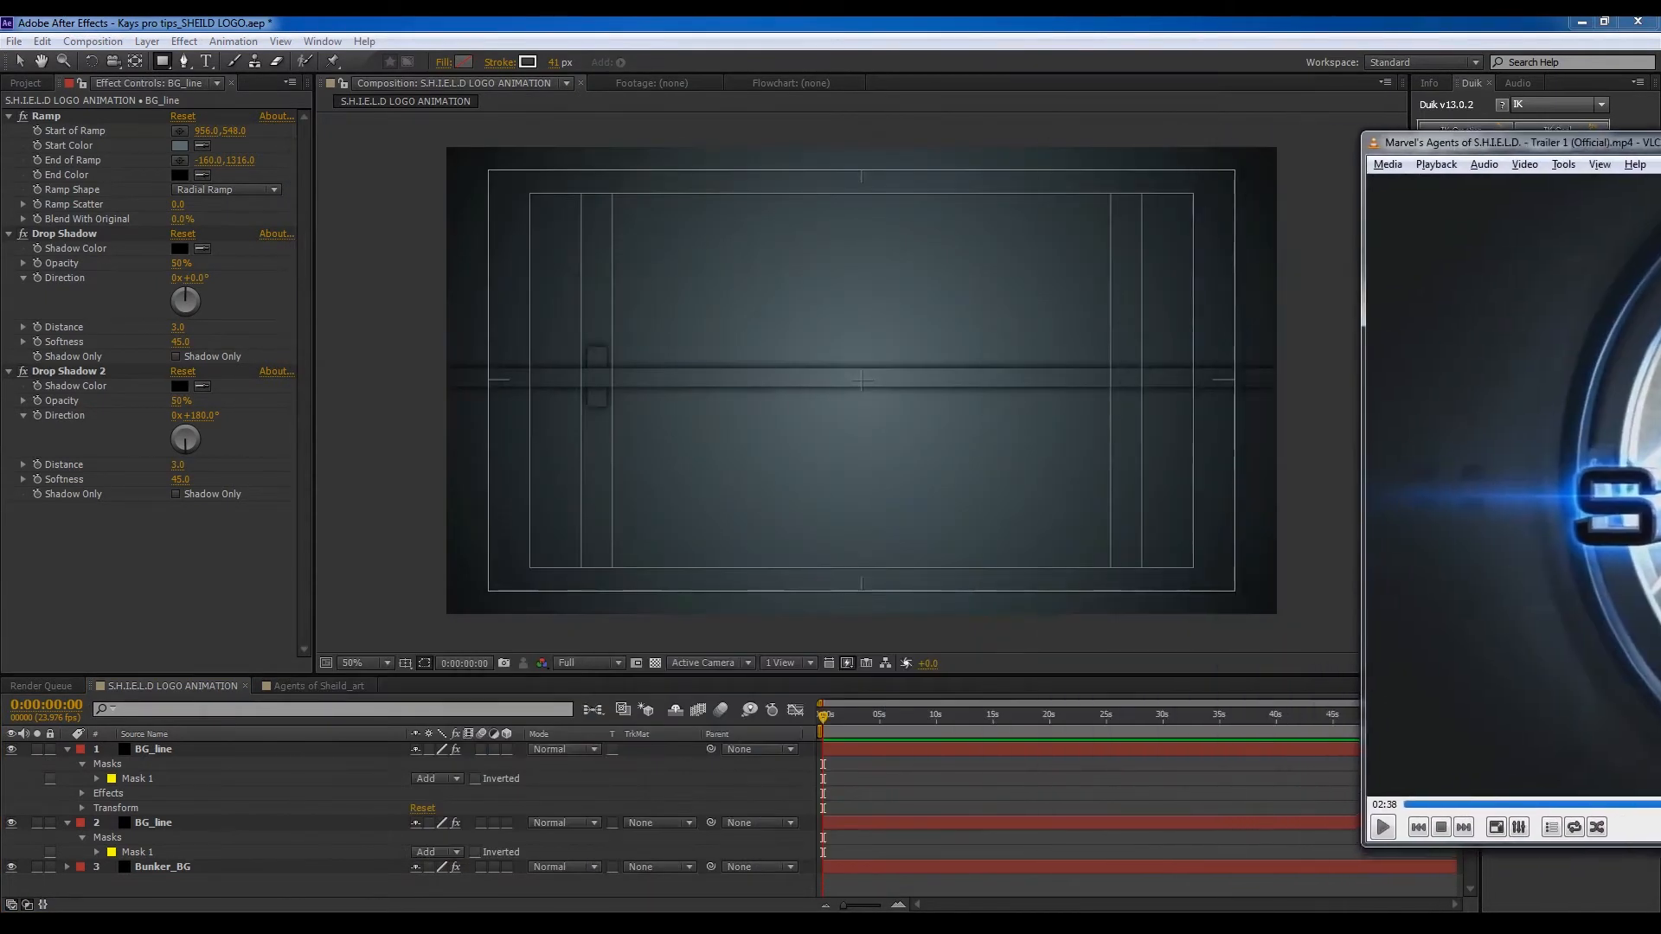
left_click(162, 749)
left_click(162, 822)
Step: Rename the upper line layer BG_line_top and the lower one BG_line_btm
left_click(168, 750)
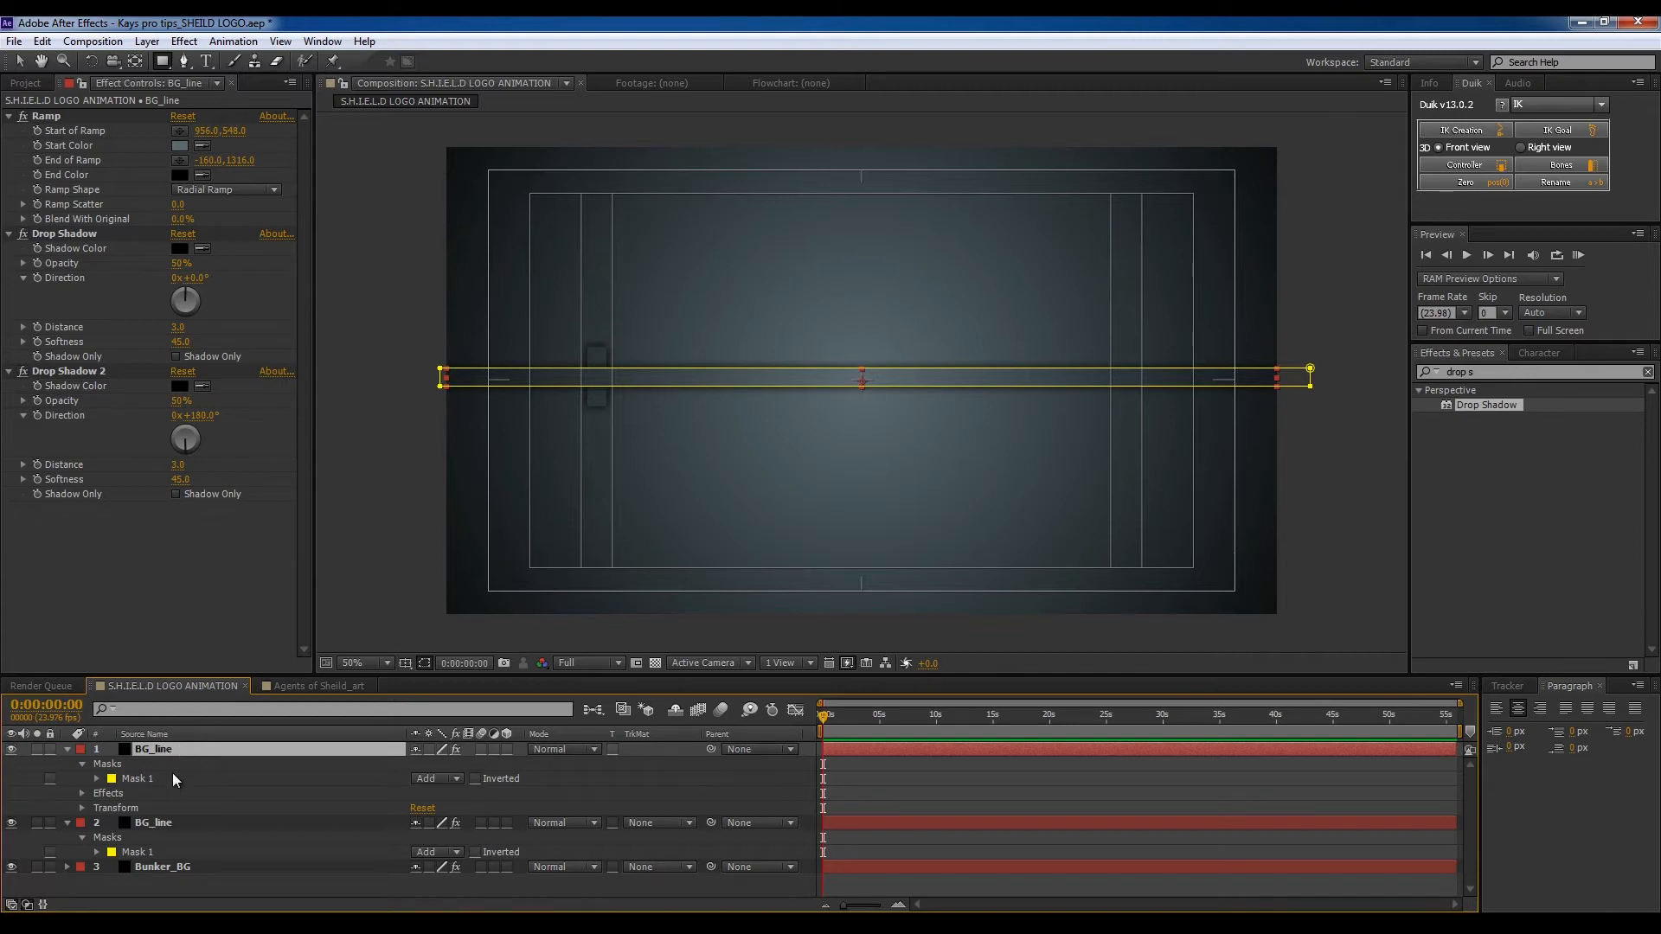
key("Return")
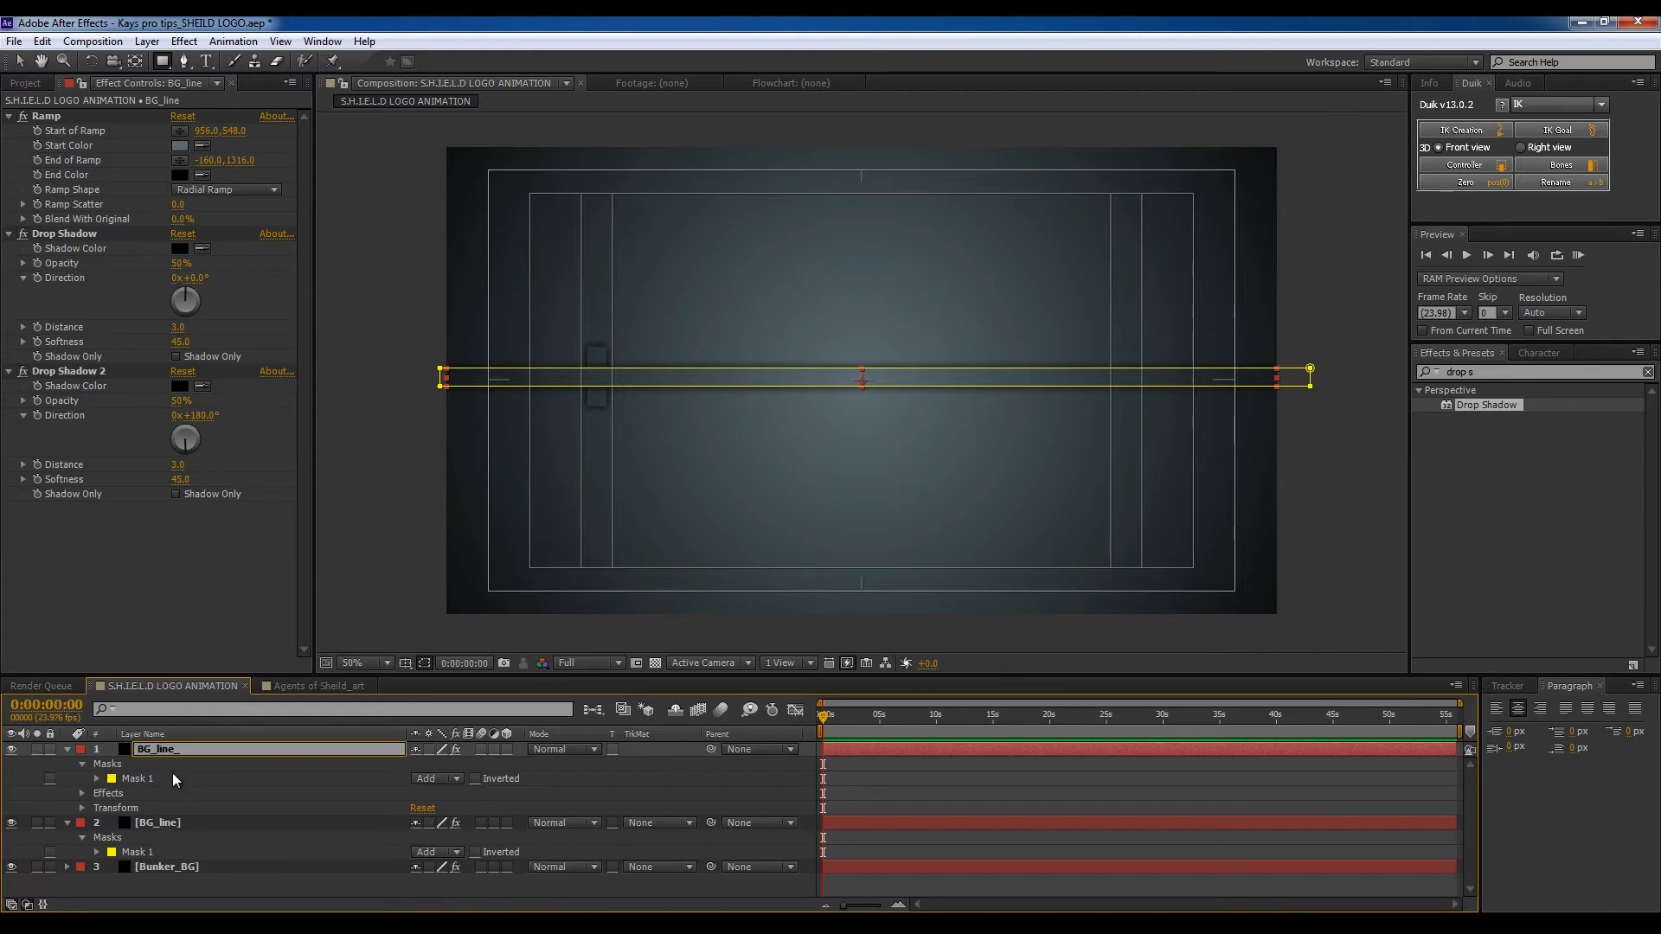
type("_top")
key("Return")
left_click(192, 821)
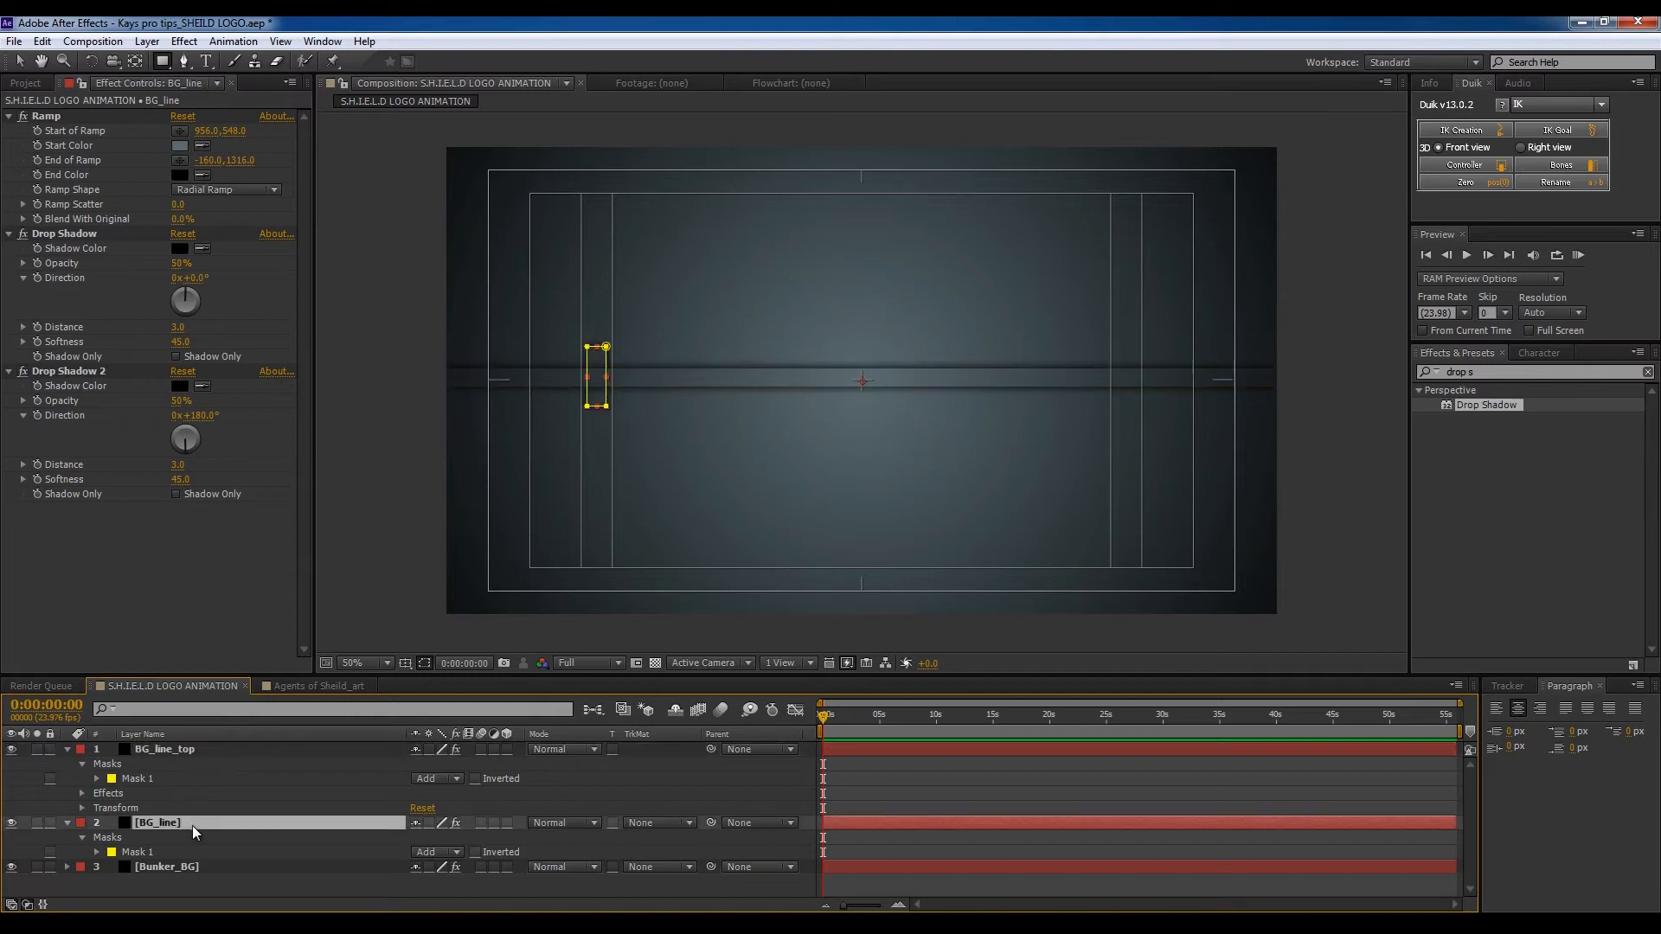
key("Return")
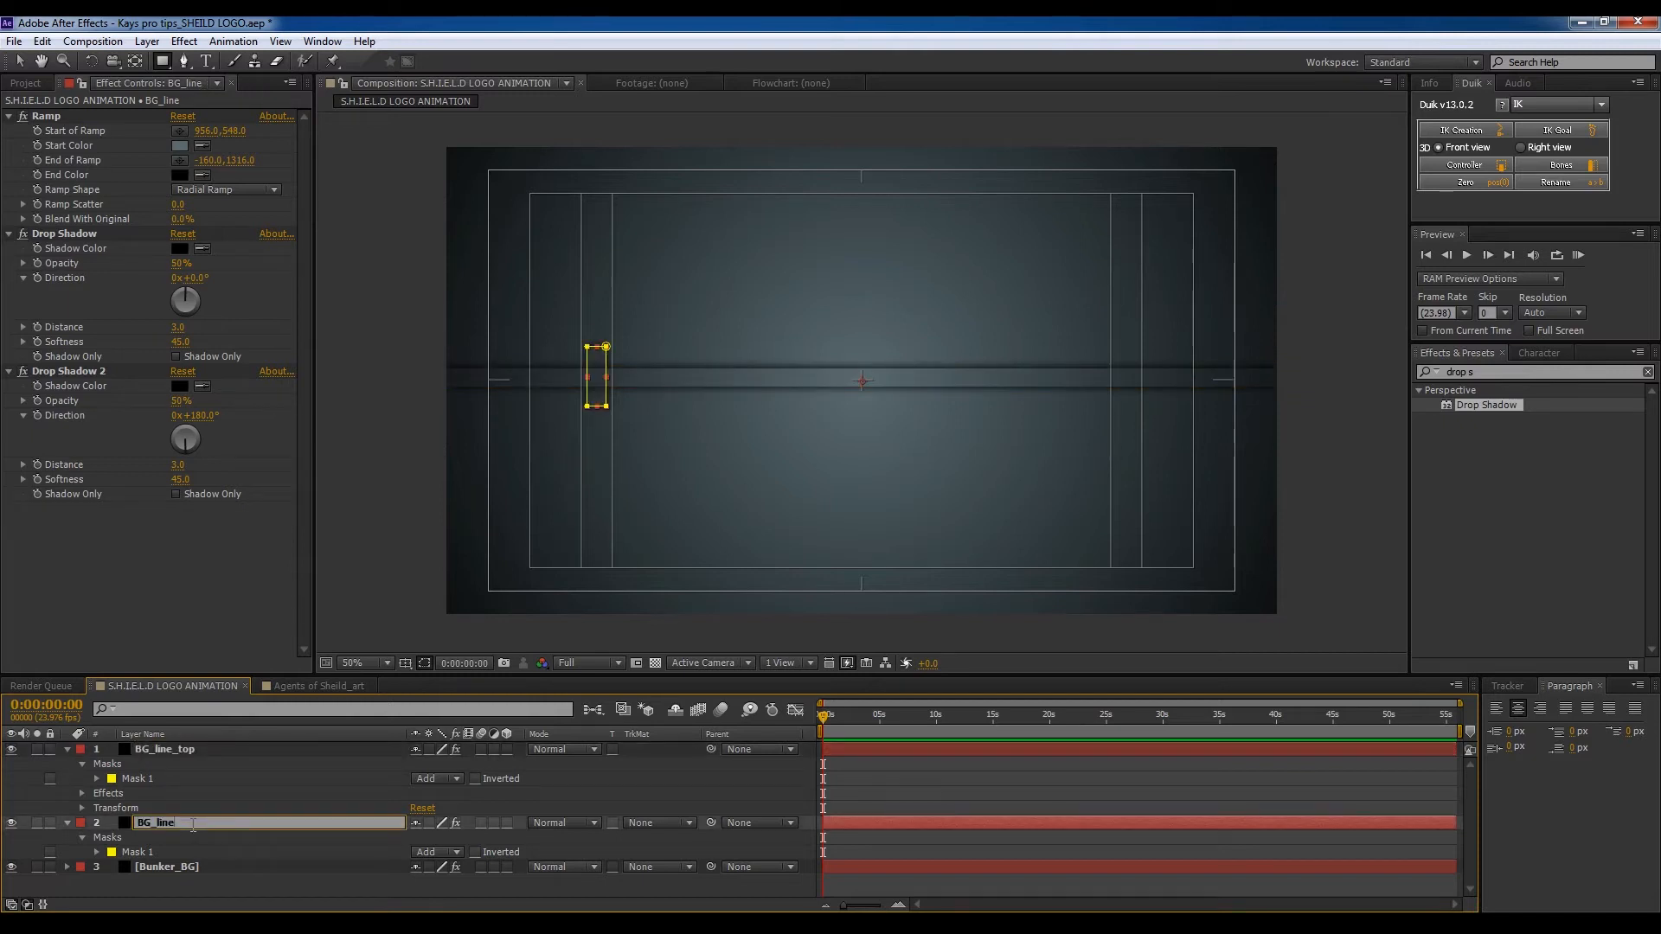
type("_ta")
key("BackSpace")
type("btm")
key("Return")
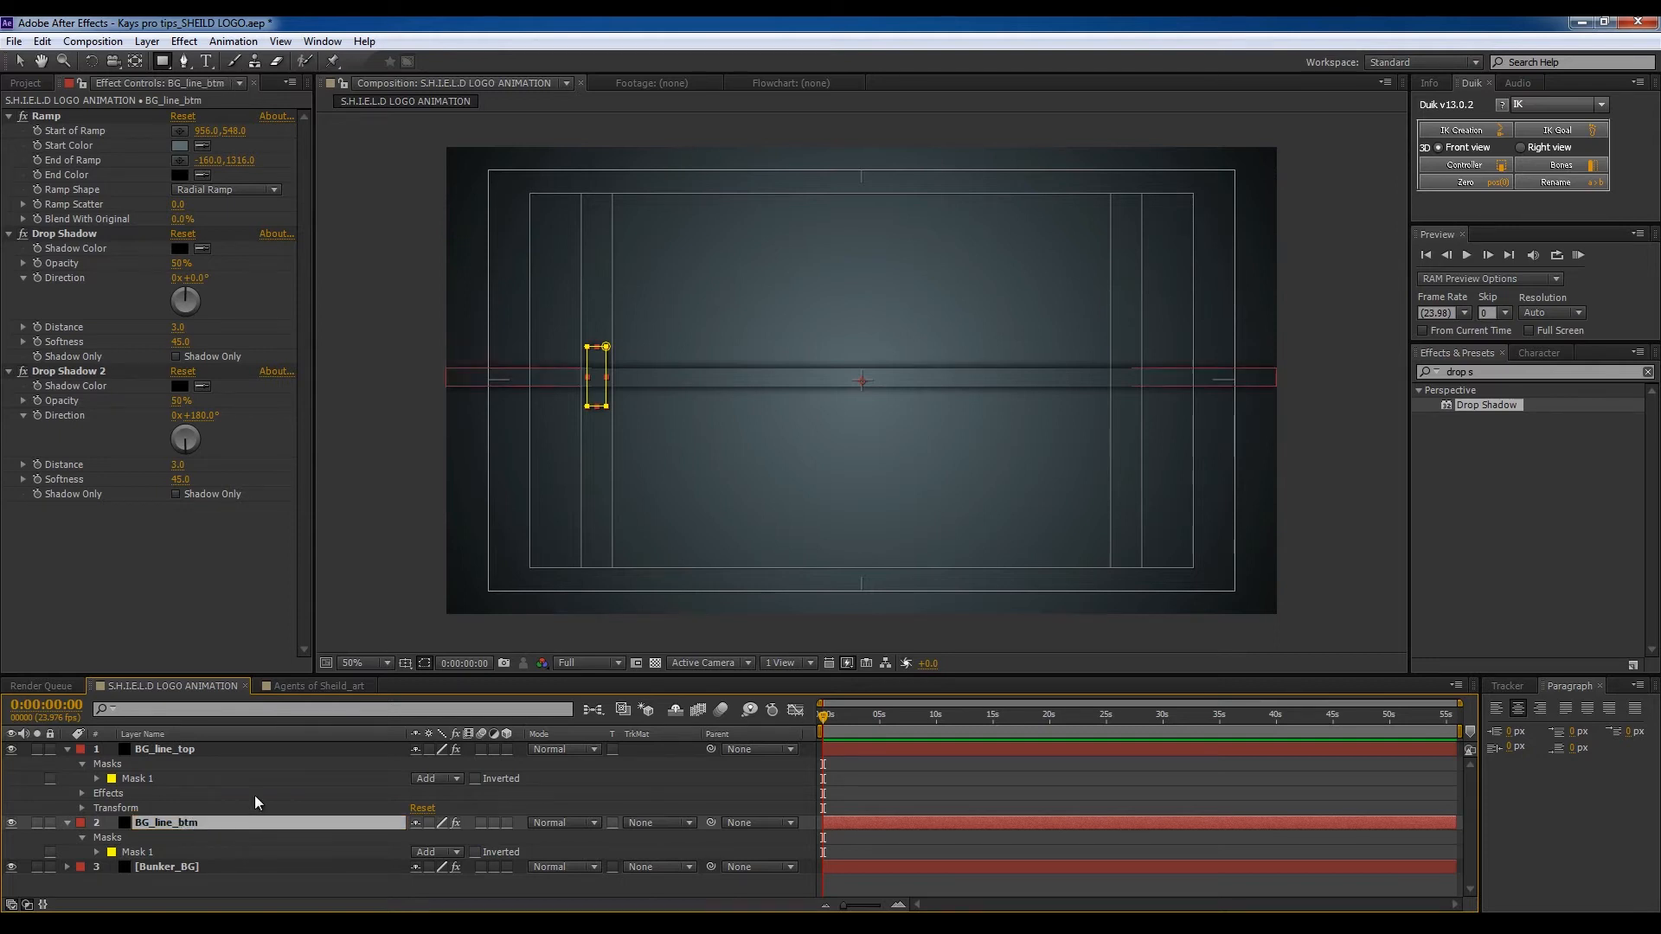
Step: Set the Ramp's Blend With Original on BG_line_btm to 41% and deselect the layer to check the darker rectangle
left_click(216, 847)
left_click(205, 826)
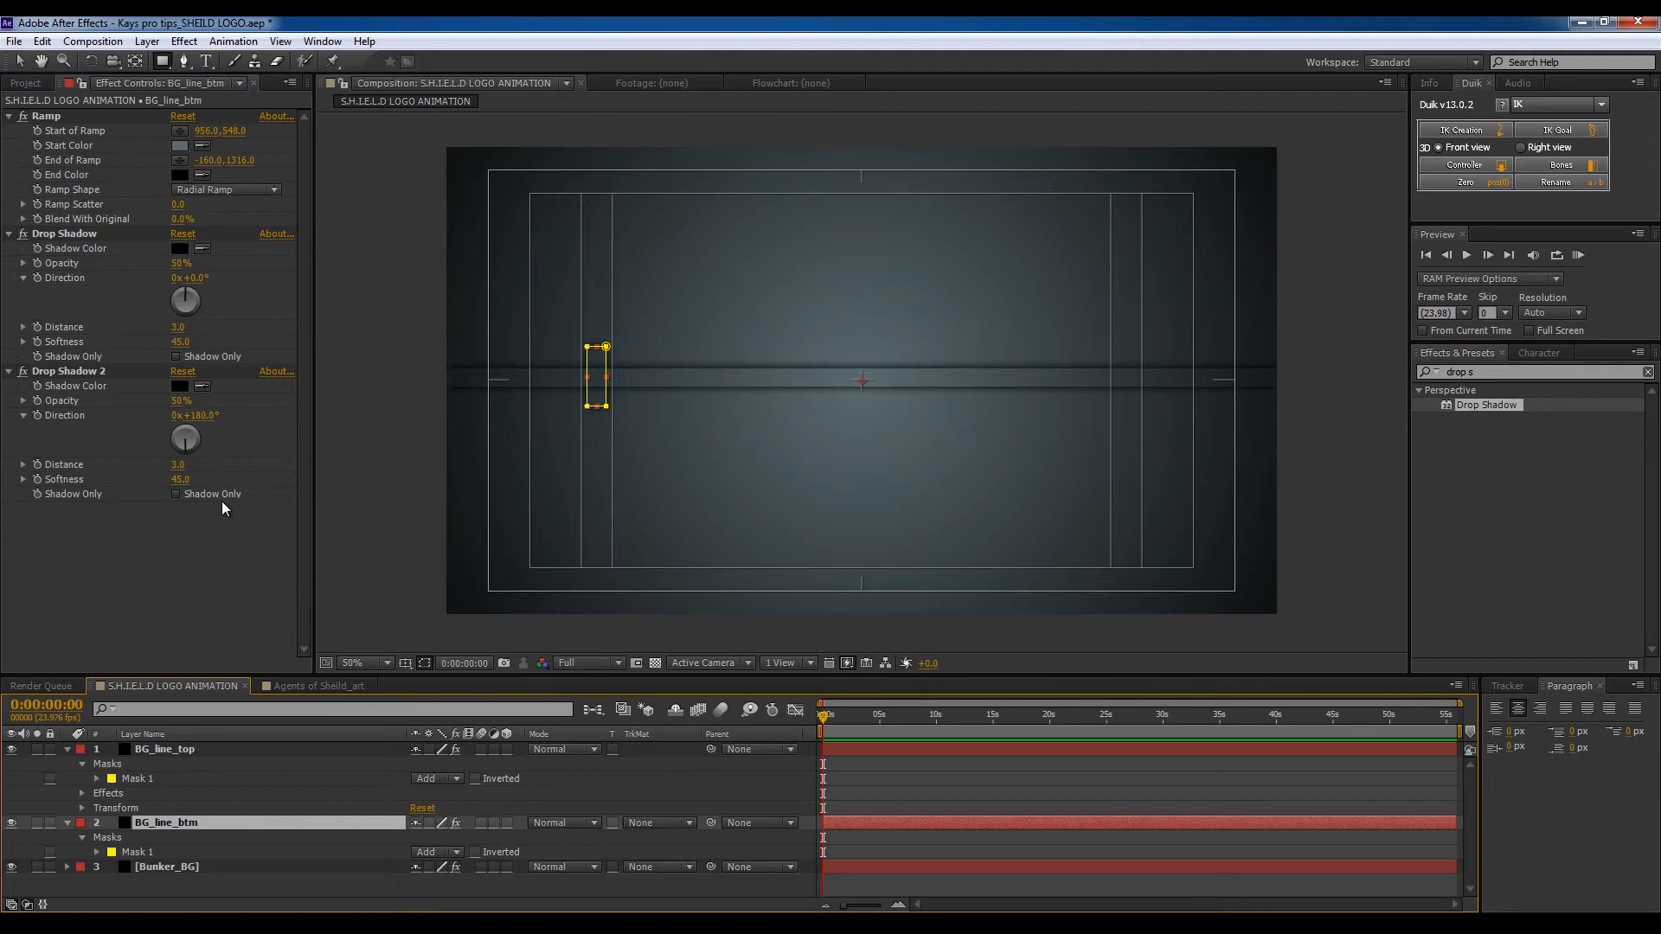
left_click(538, 803)
left_click(310, 824)
left_click_drag(182, 219, 227, 231)
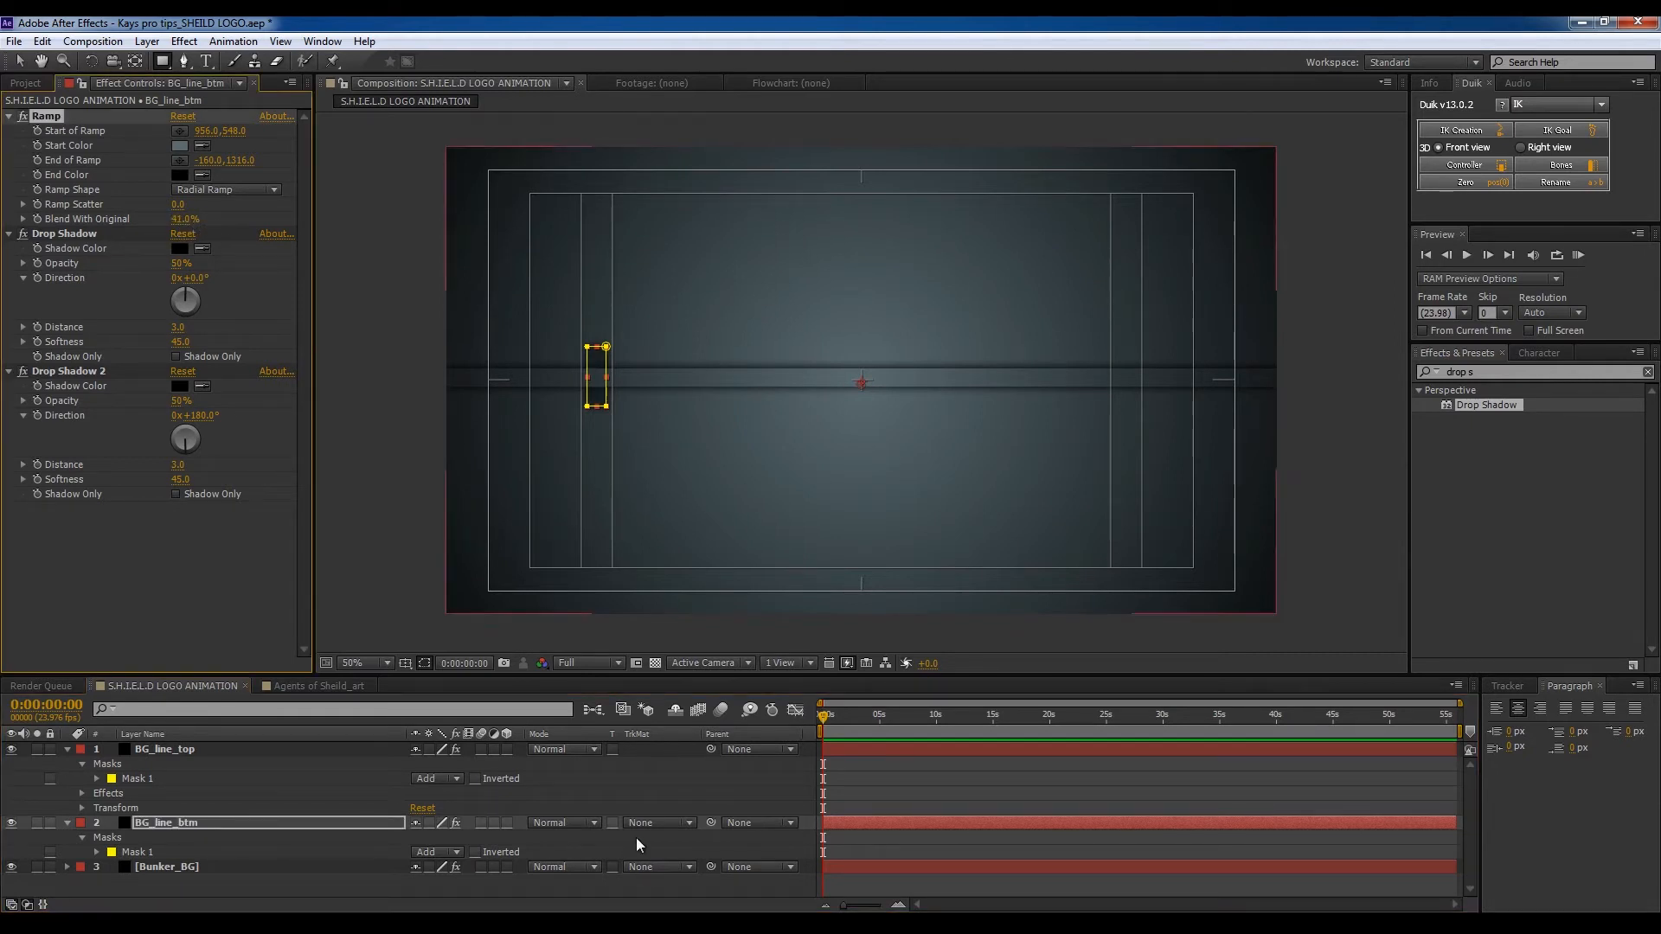
left_click(626, 805)
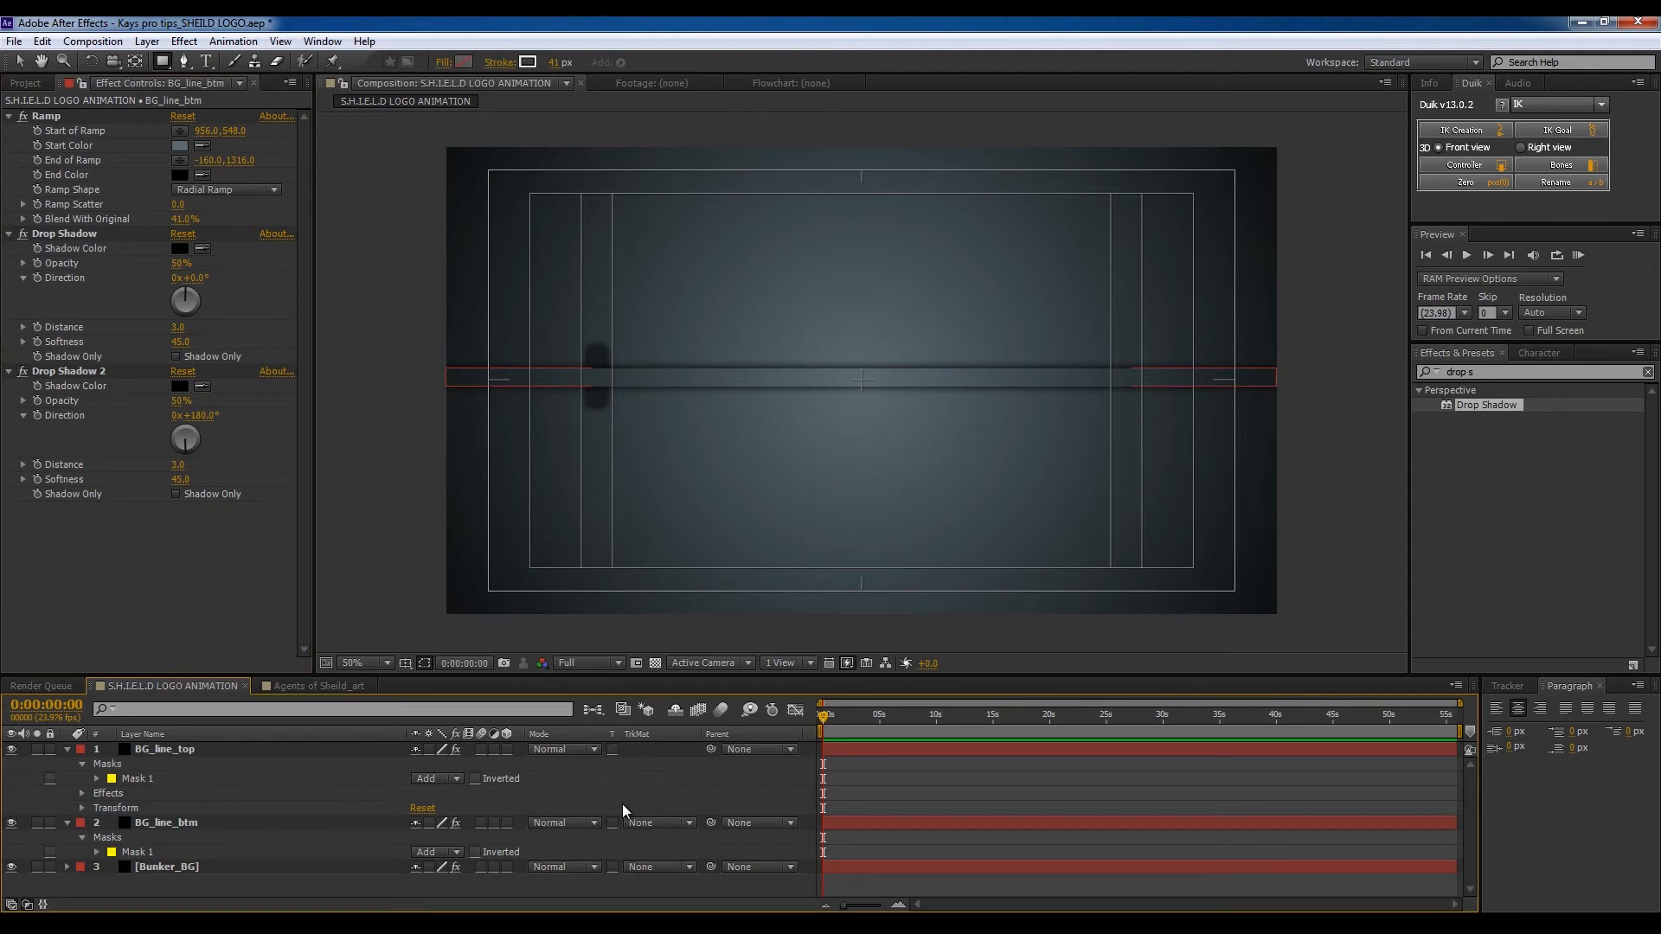
Step: Duplicate the BG_line_btm rectangle layer and shift the copy 100 px to the left of the original
left_click(204, 823)
left_click(67, 749)
left_click(177, 819)
left_click(190, 765)
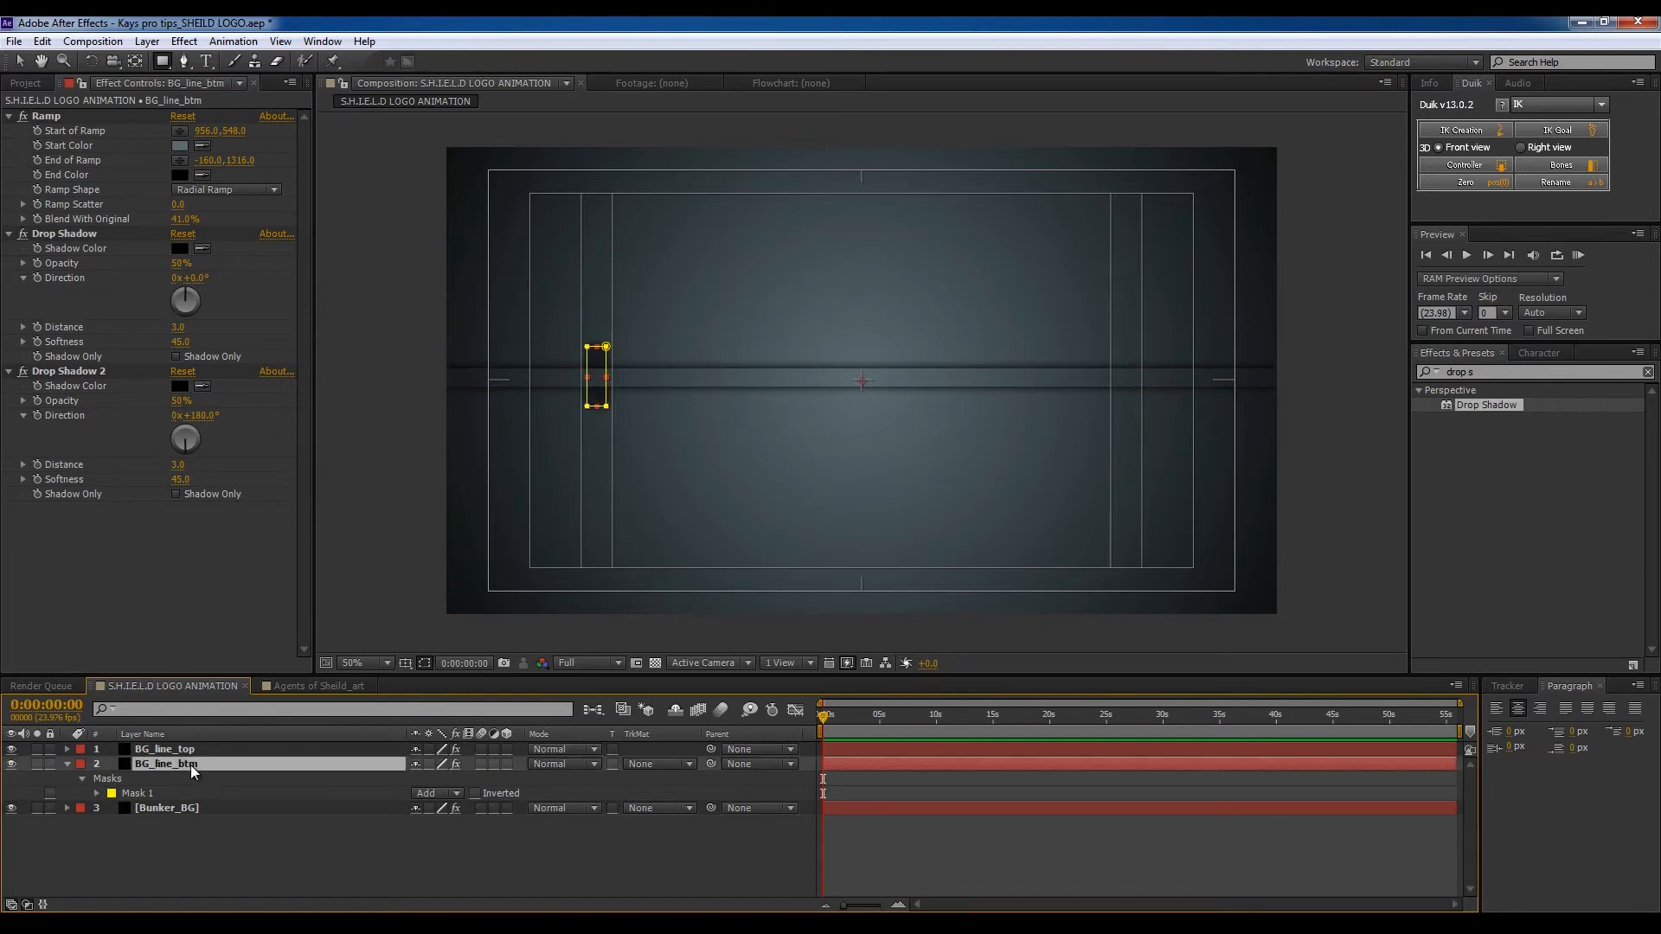
key("ctrl+d")
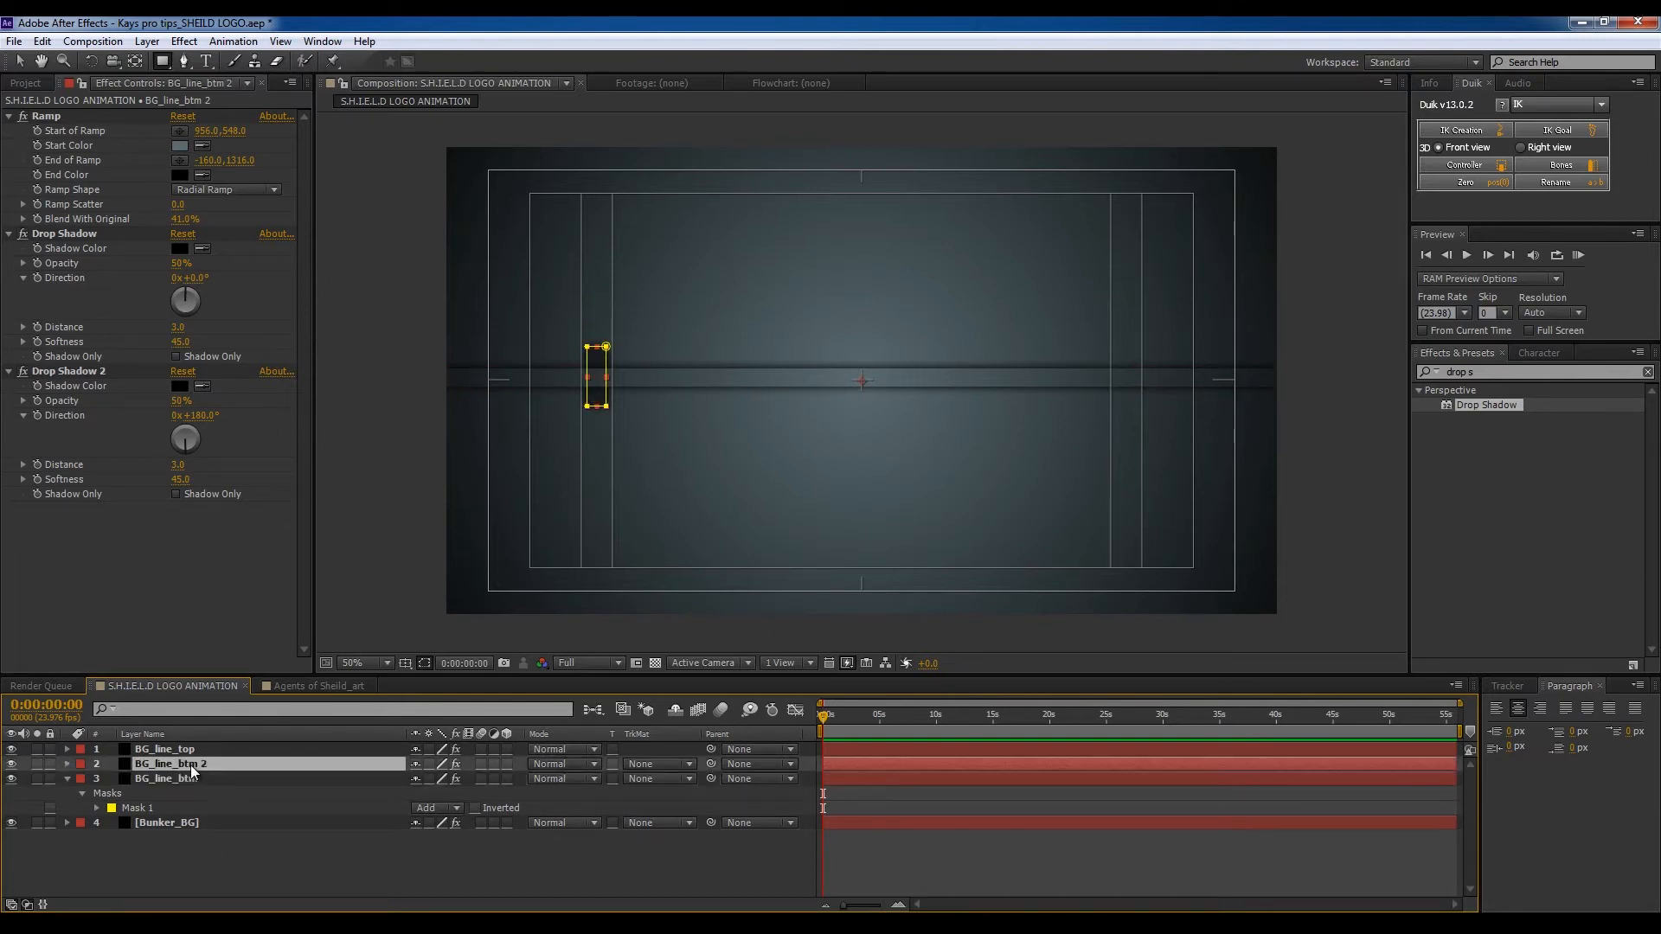
key("shift+Left")
key("shift+Left")
key("shift+Left")
key("shift+Left")
key("shift+Left")
key("shift+Left")
key("shift+Left")
key("shift+Left")
key("shift+Left")
key("shift+Left")
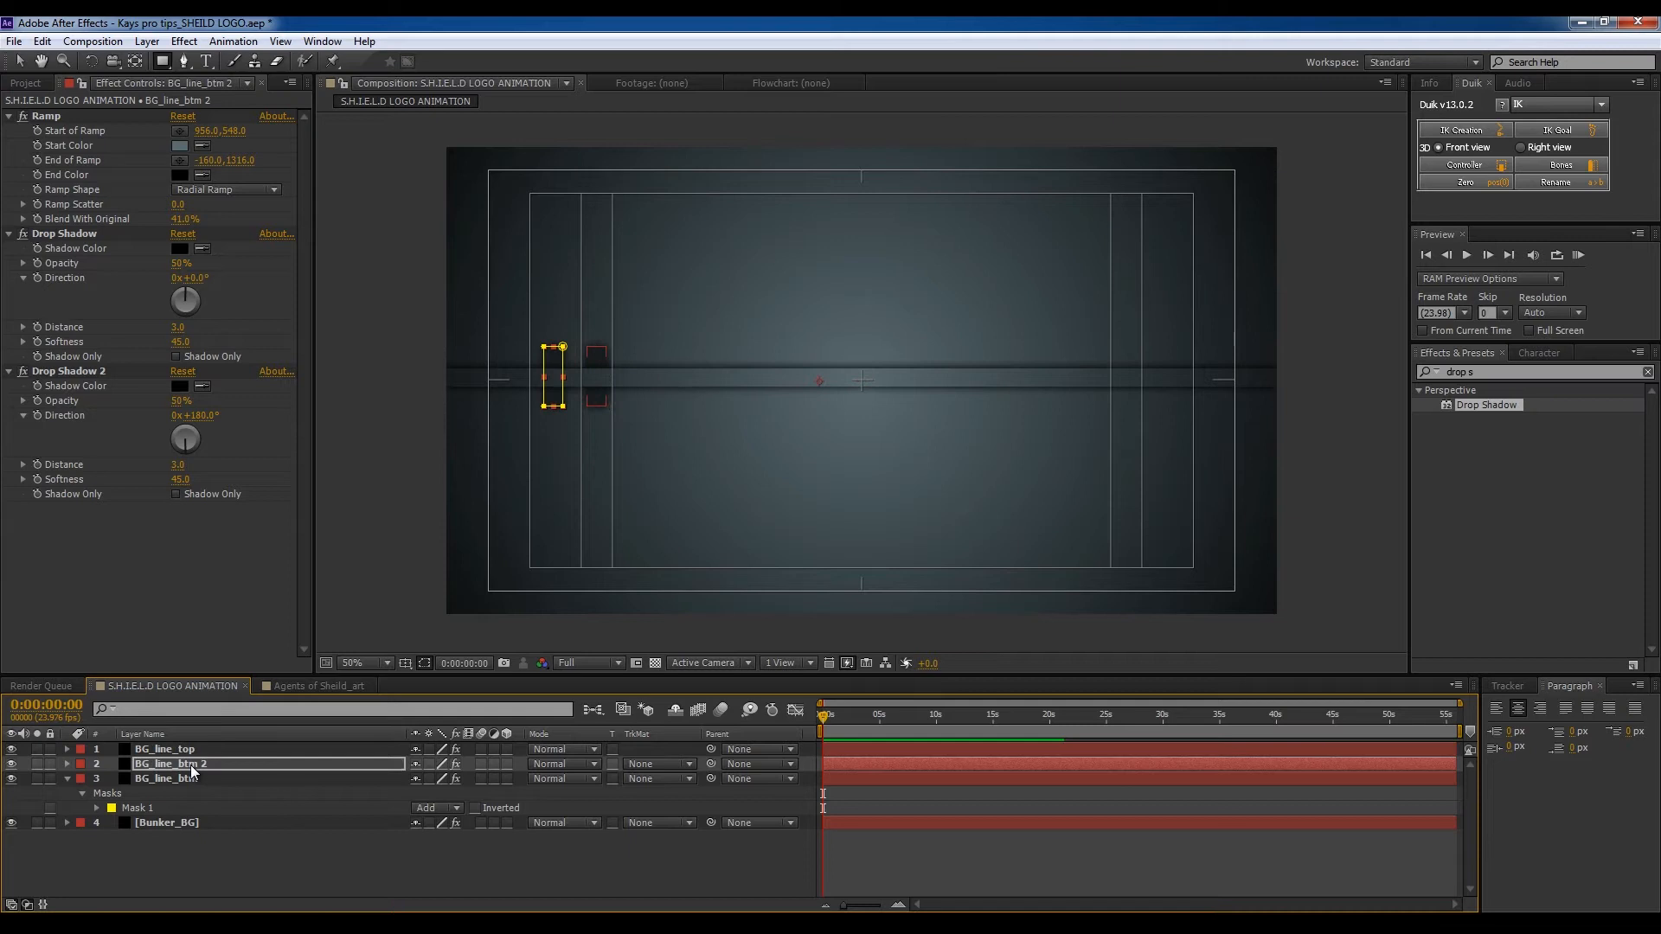
Step: Duplicate both rectangle layers and stack the two copies together directly below BG_line_top
left_click(211, 781, "shift")
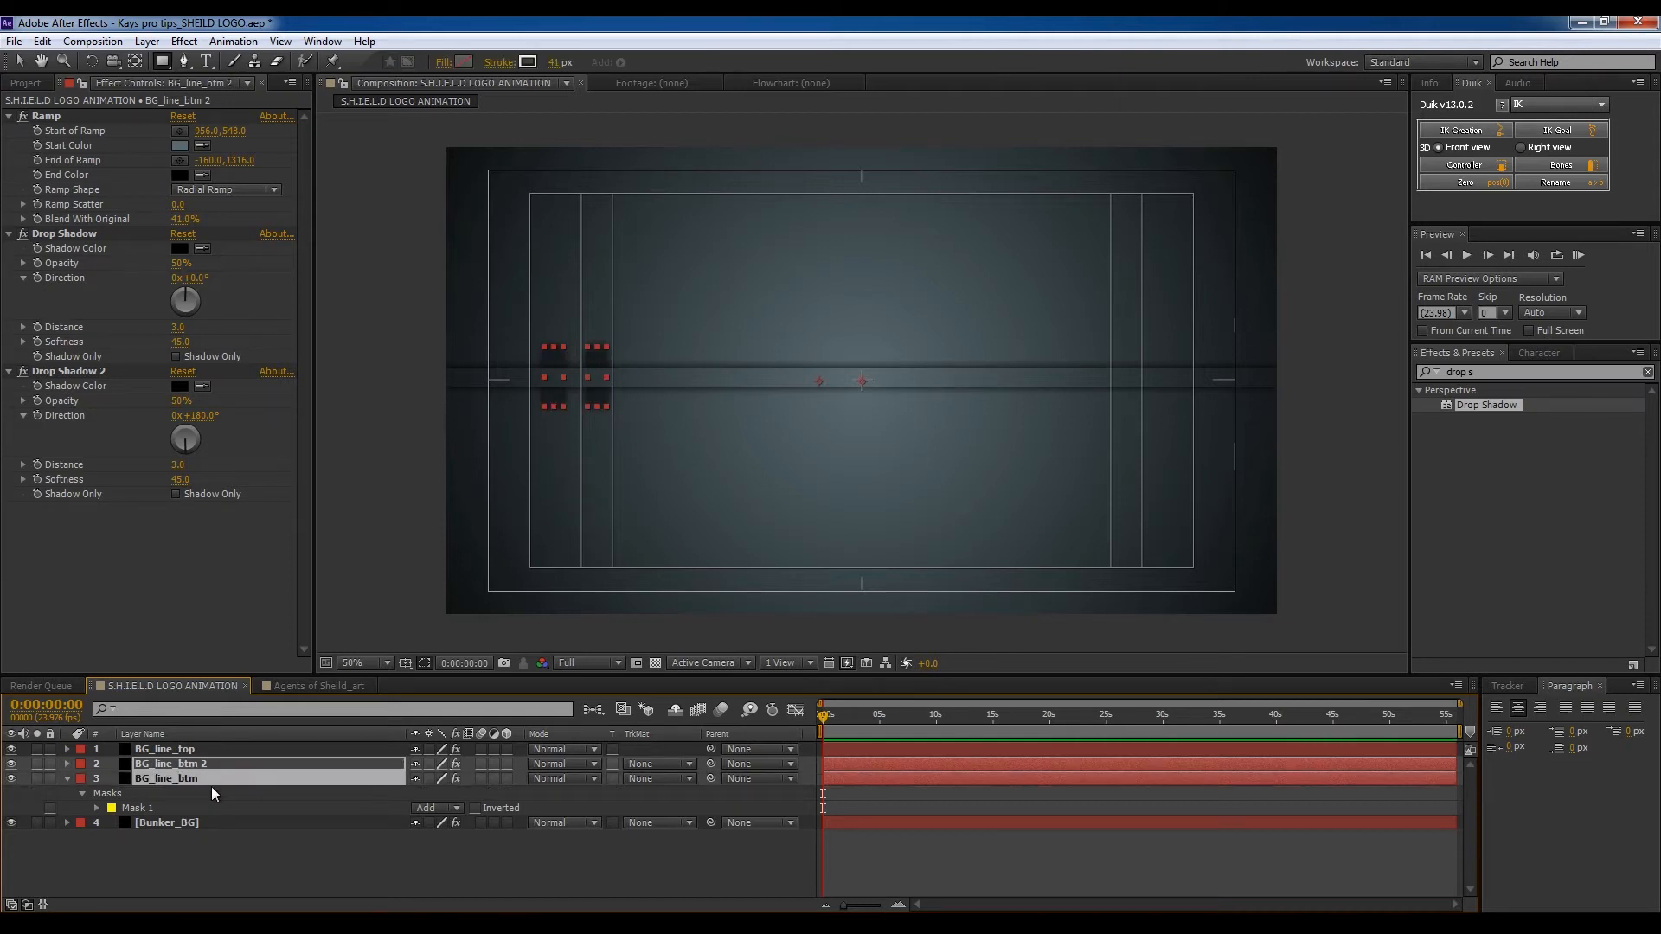
key("ctrl+d")
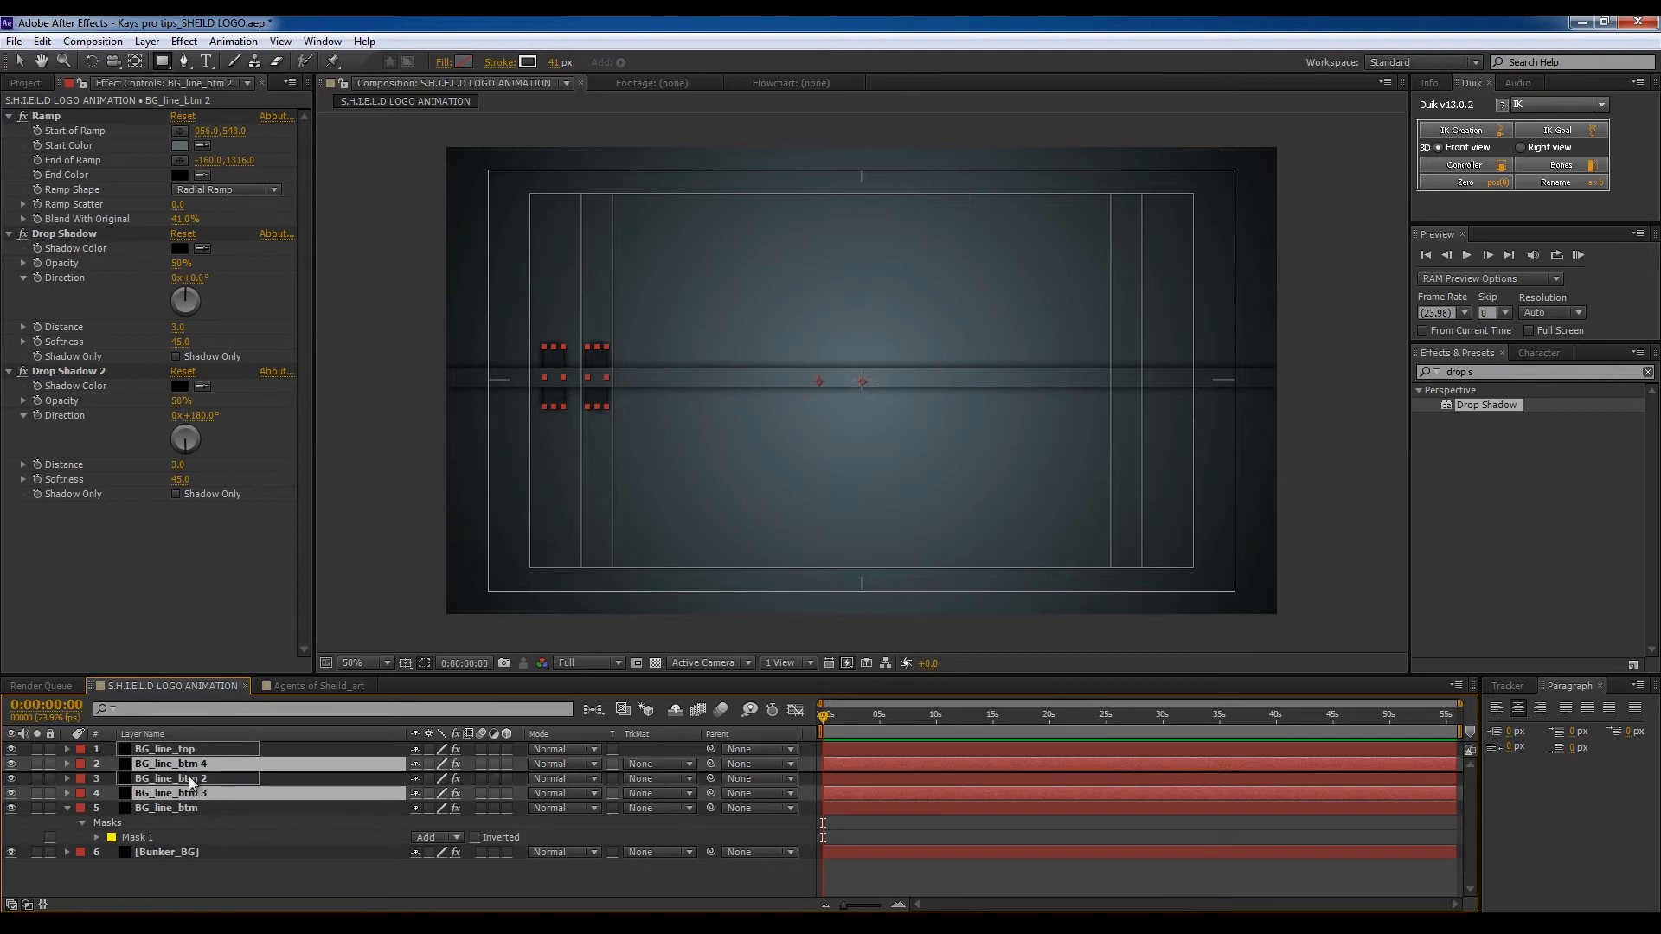
left_click_drag(191, 789, 190, 781)
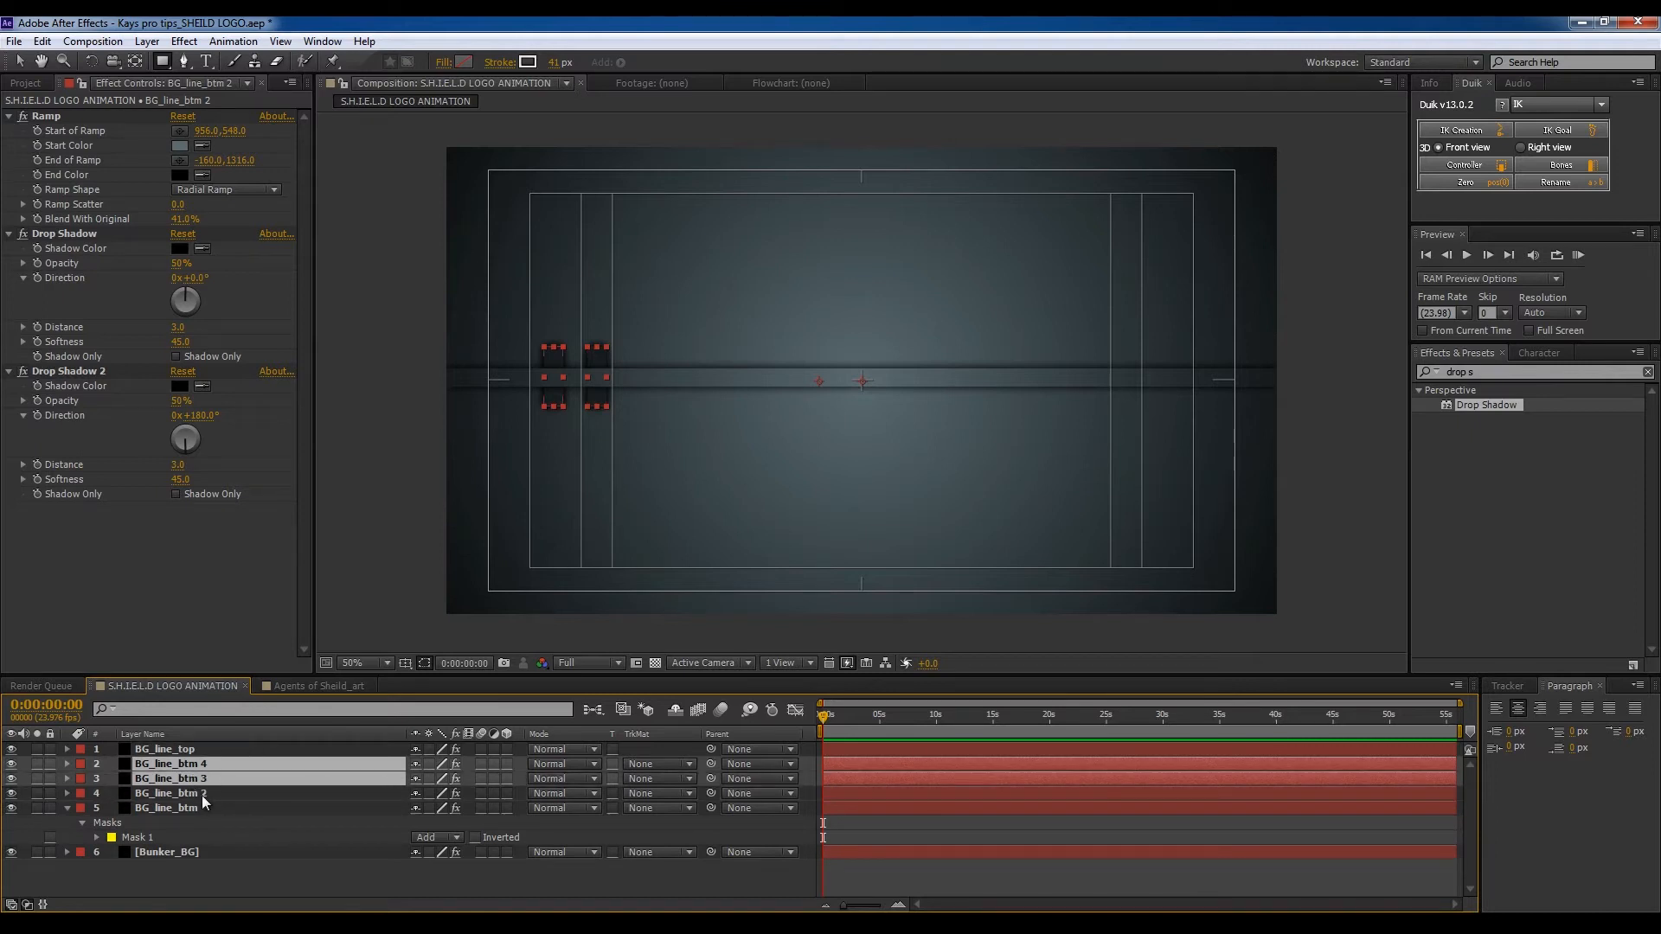
Step: Shift the two copied rectangles about 1320 px right to mirror the left pair, and hide the title-safe guides
key("shift+Right")
key("shift+Right")
key("shift+Right")
key("shift+Right")
key("shift+Right")
key("shift+Right")
key("shift+Right")
key("shift+Right")
key("shift+Right")
key("shift+Right")
key("shift+Right")
key("shift+Right")
key("shift+Right")
key("shift+Right")
key("shift+Right")
key("shift+Right")
key("shift+Right")
key("shift+Right")
key("shift+Right")
key("shift+Right")
key("shift+Right")
key("shift+Right")
key("shift+Right")
key("shift+Right")
key("shift+Right")
key("shift+Right")
key("shift+Right")
key("shift+Right")
key("shift+Right")
key("shift+Right")
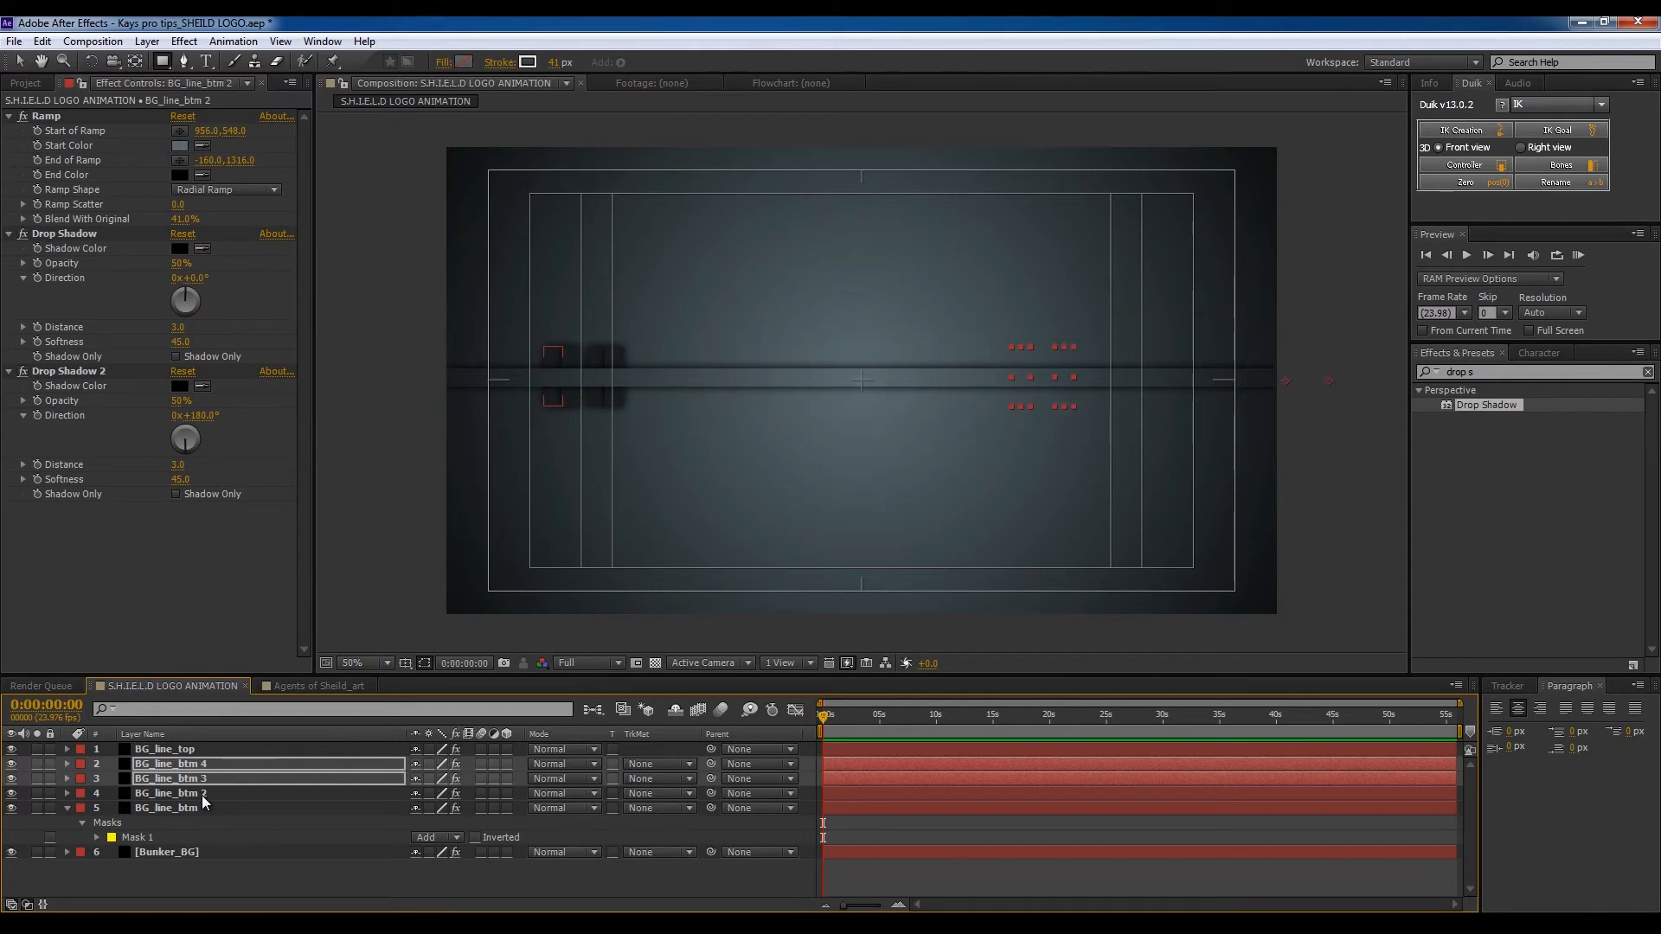
key("shift+Right")
key("shift+Right")
key("shift+Right")
key("shift+Right")
key("shift+Right")
key("shift+Right")
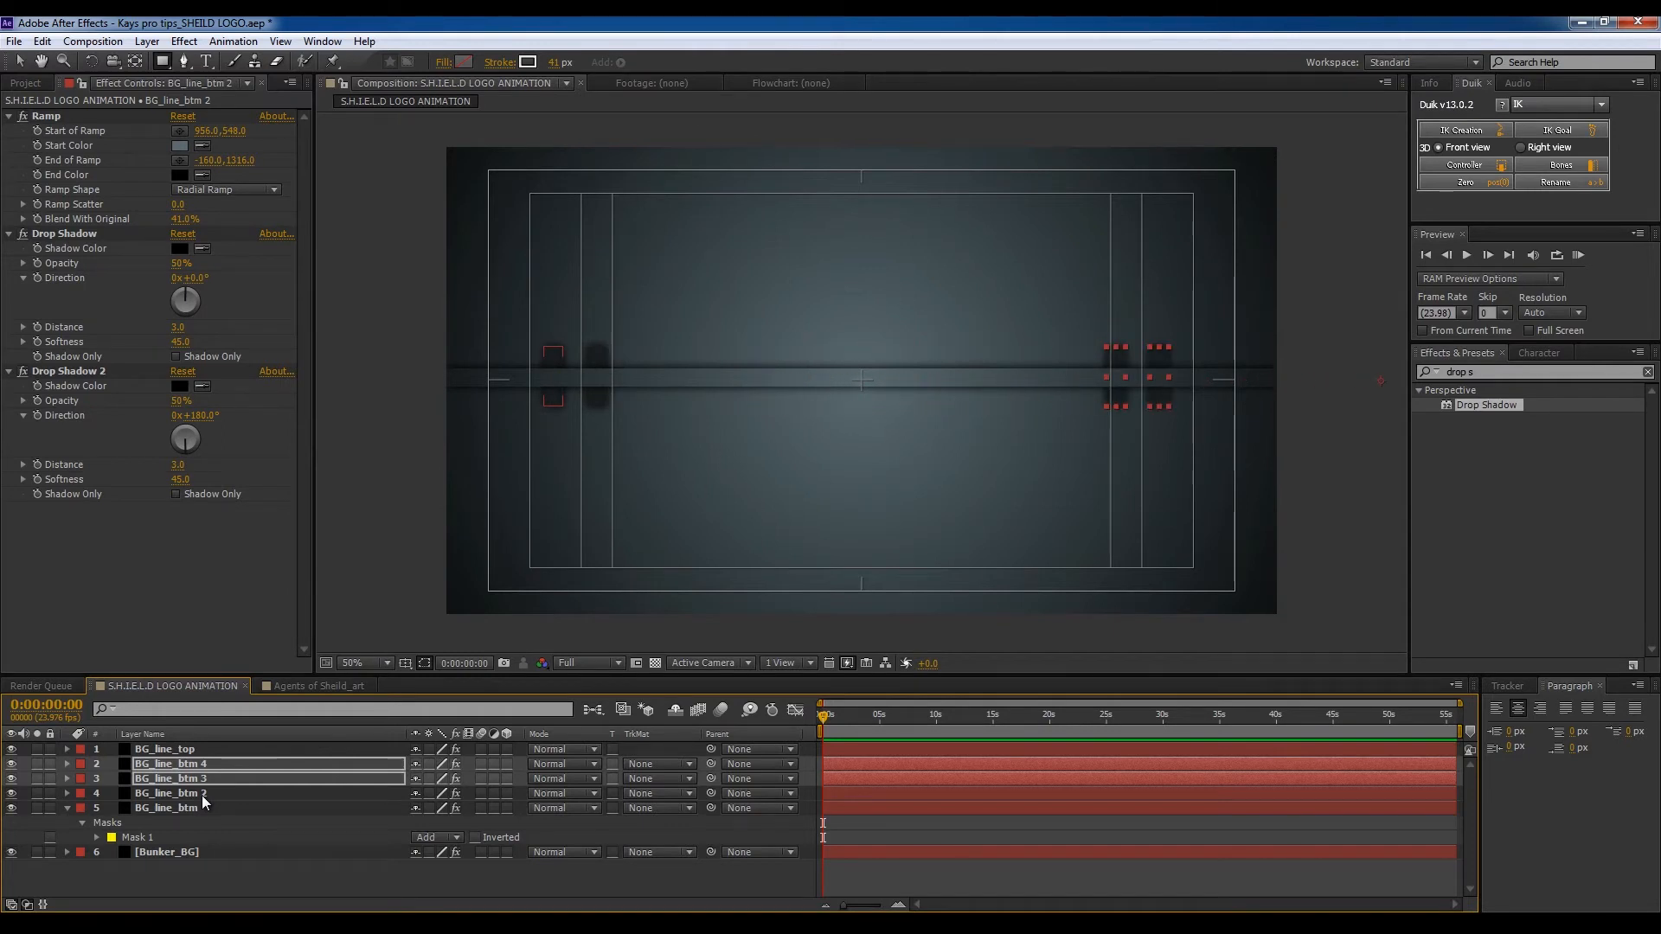
key("shift+Right")
key("shift+Right")
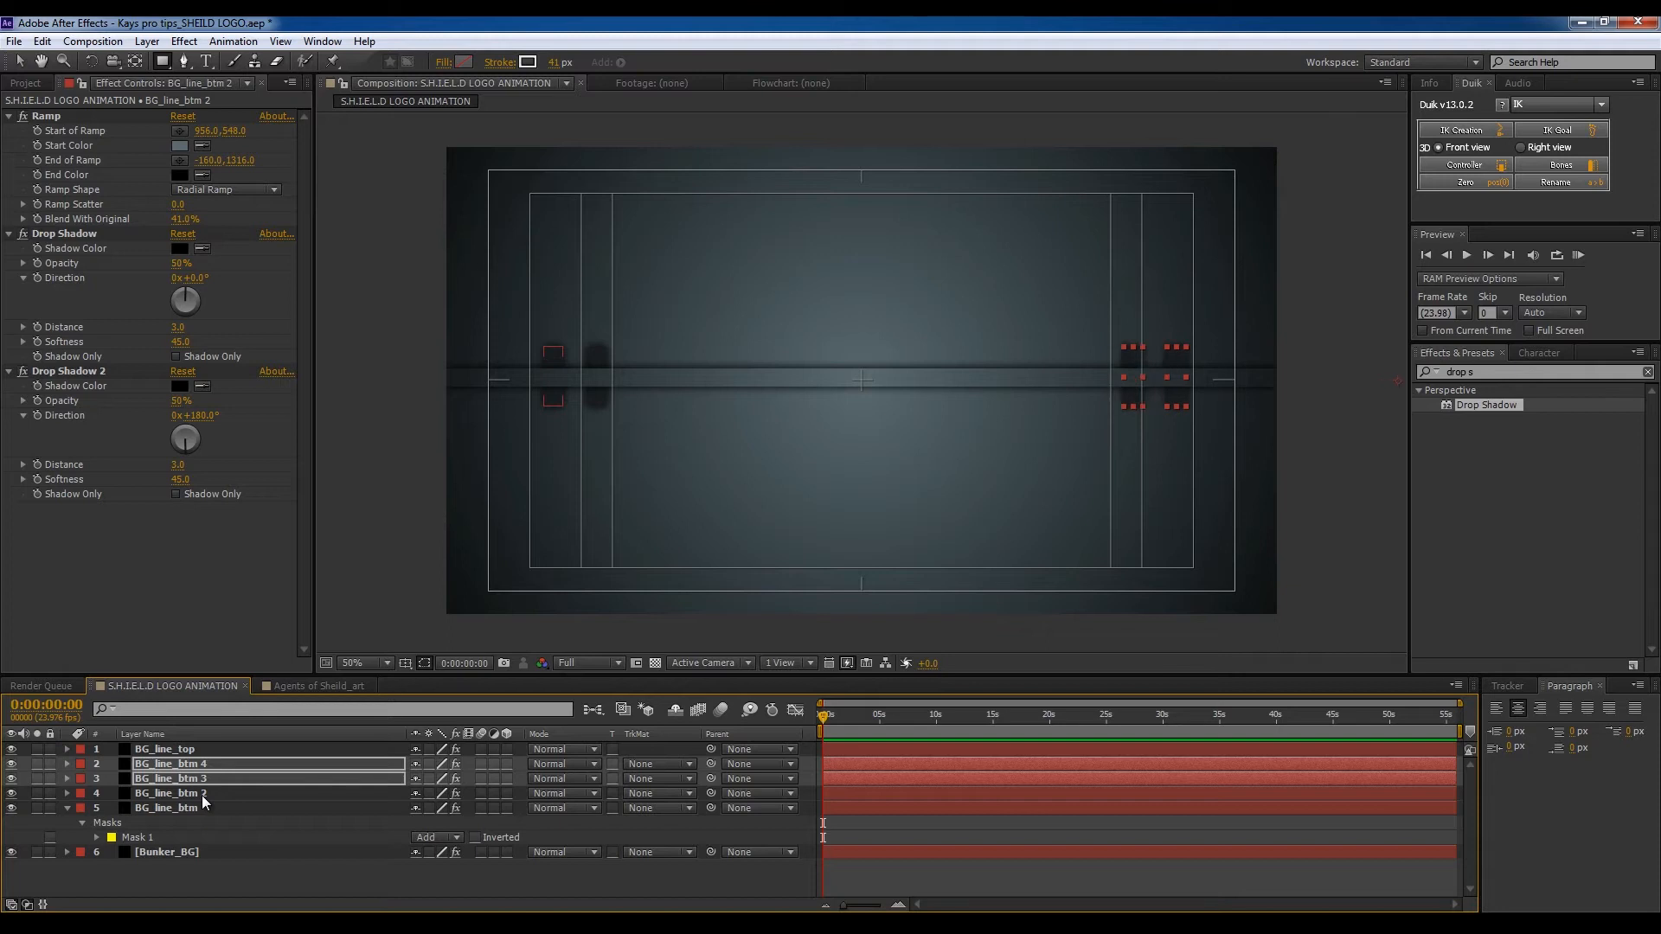
left_click(224, 808)
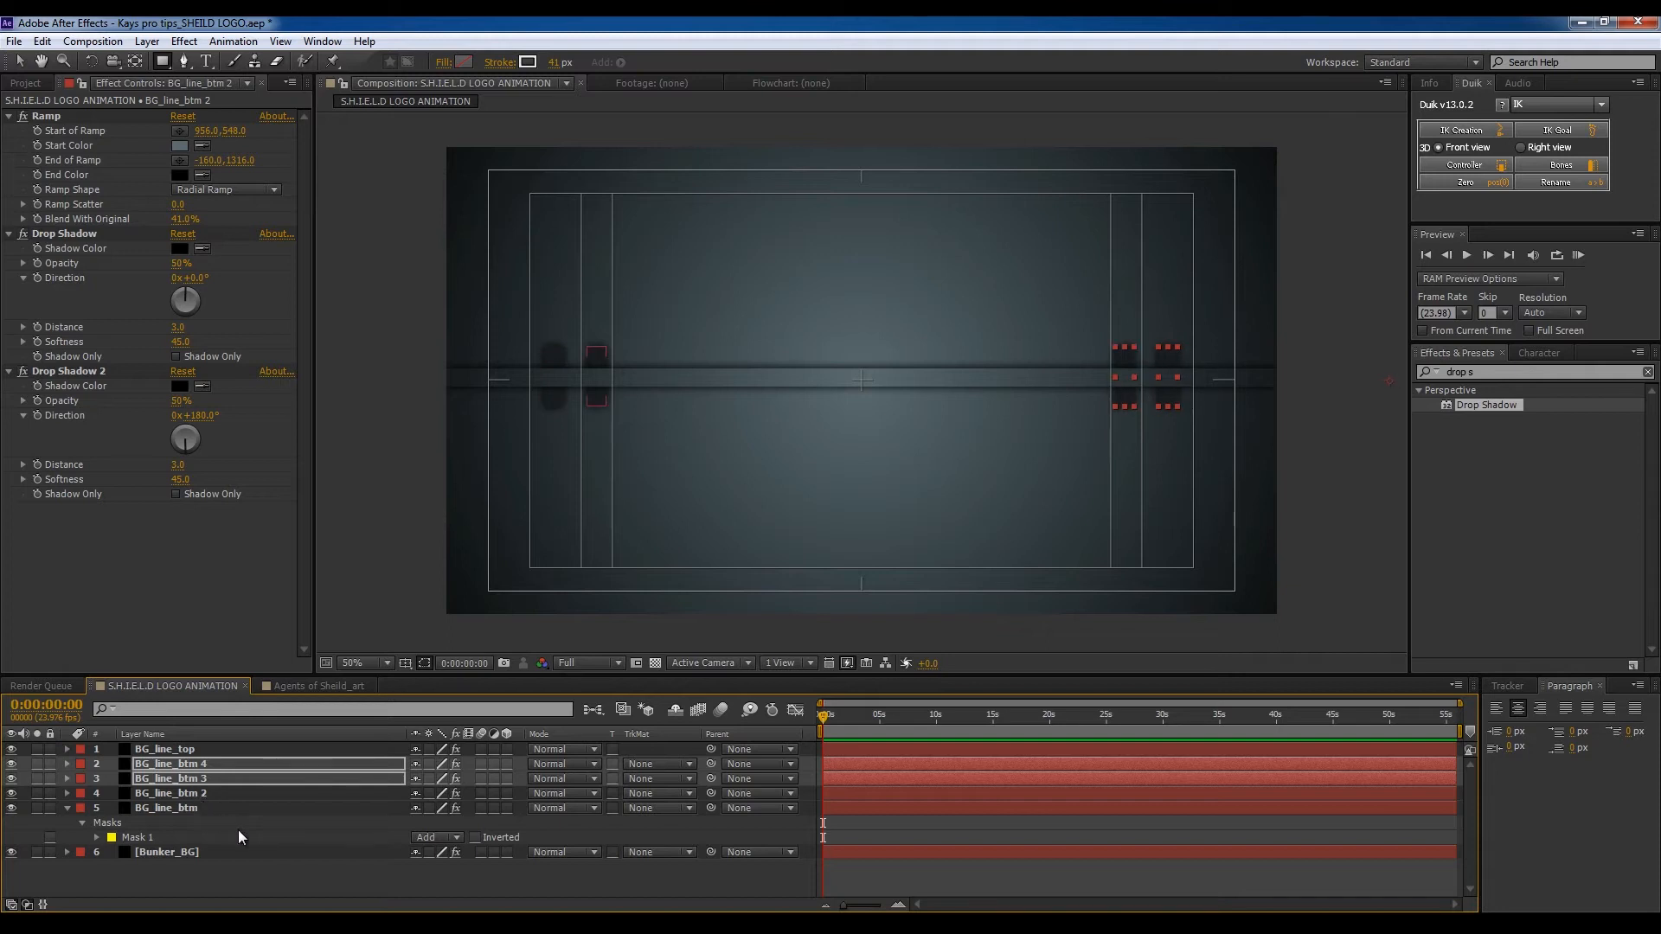
left_click(620, 885)
key("apostrophe")
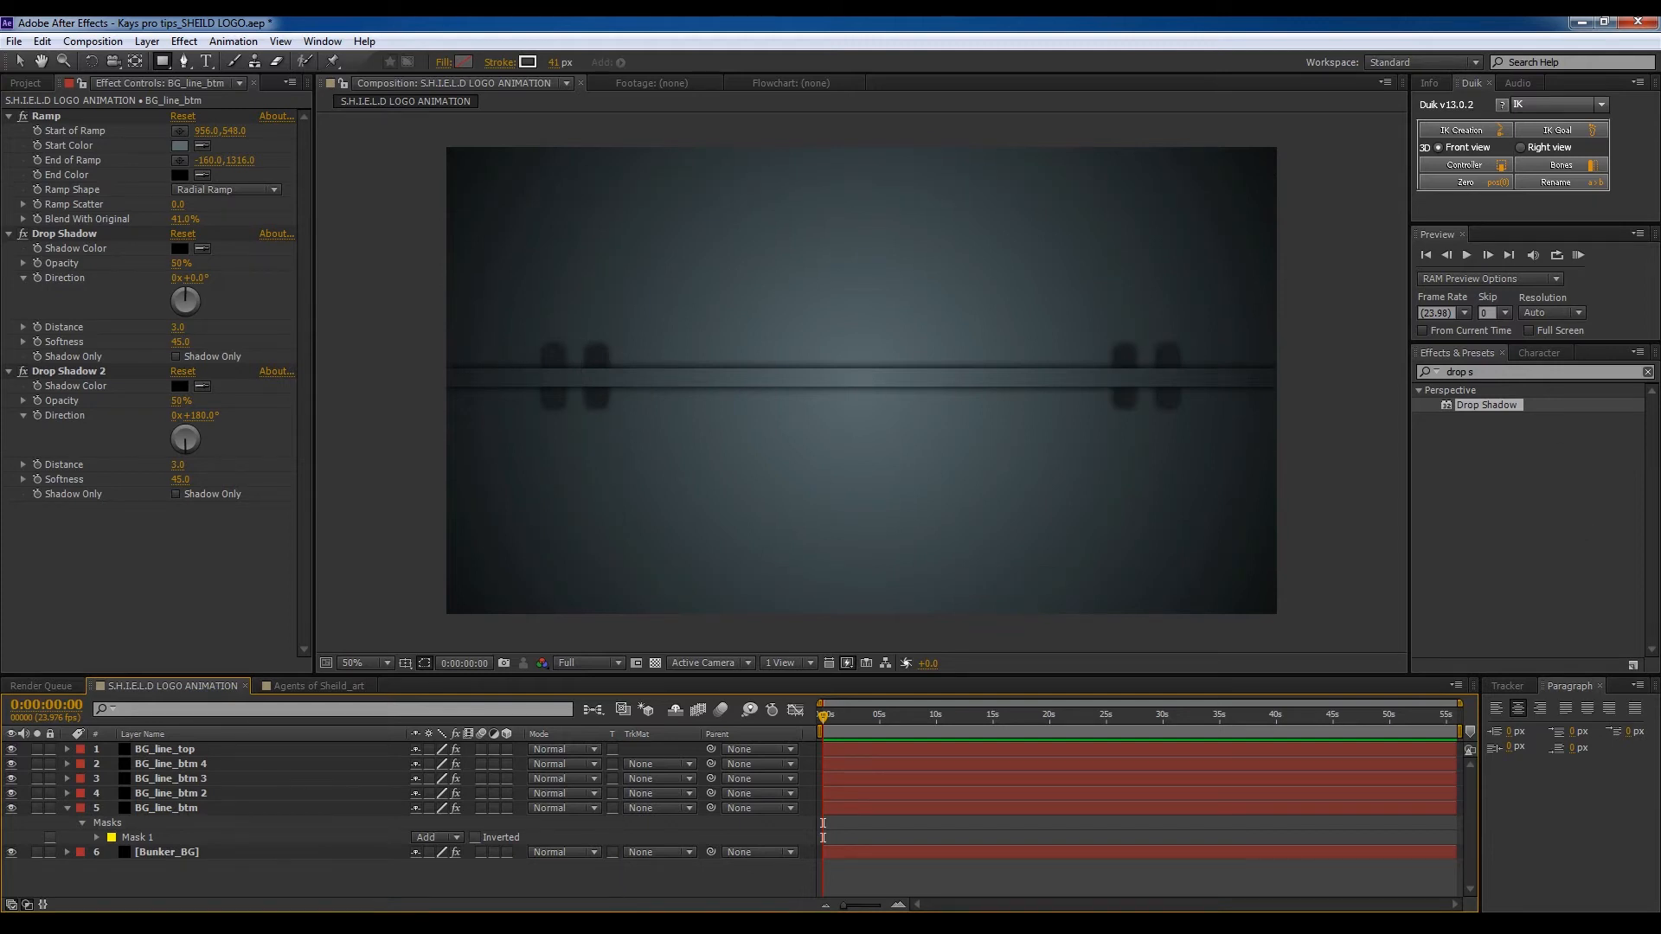
Step: Switch to the S.H.I.E.L.D. trailer in VLC to compare the background, and move its window out of the way
key("alt+Tab")
left_click_drag(1036, 117, 846, 127)
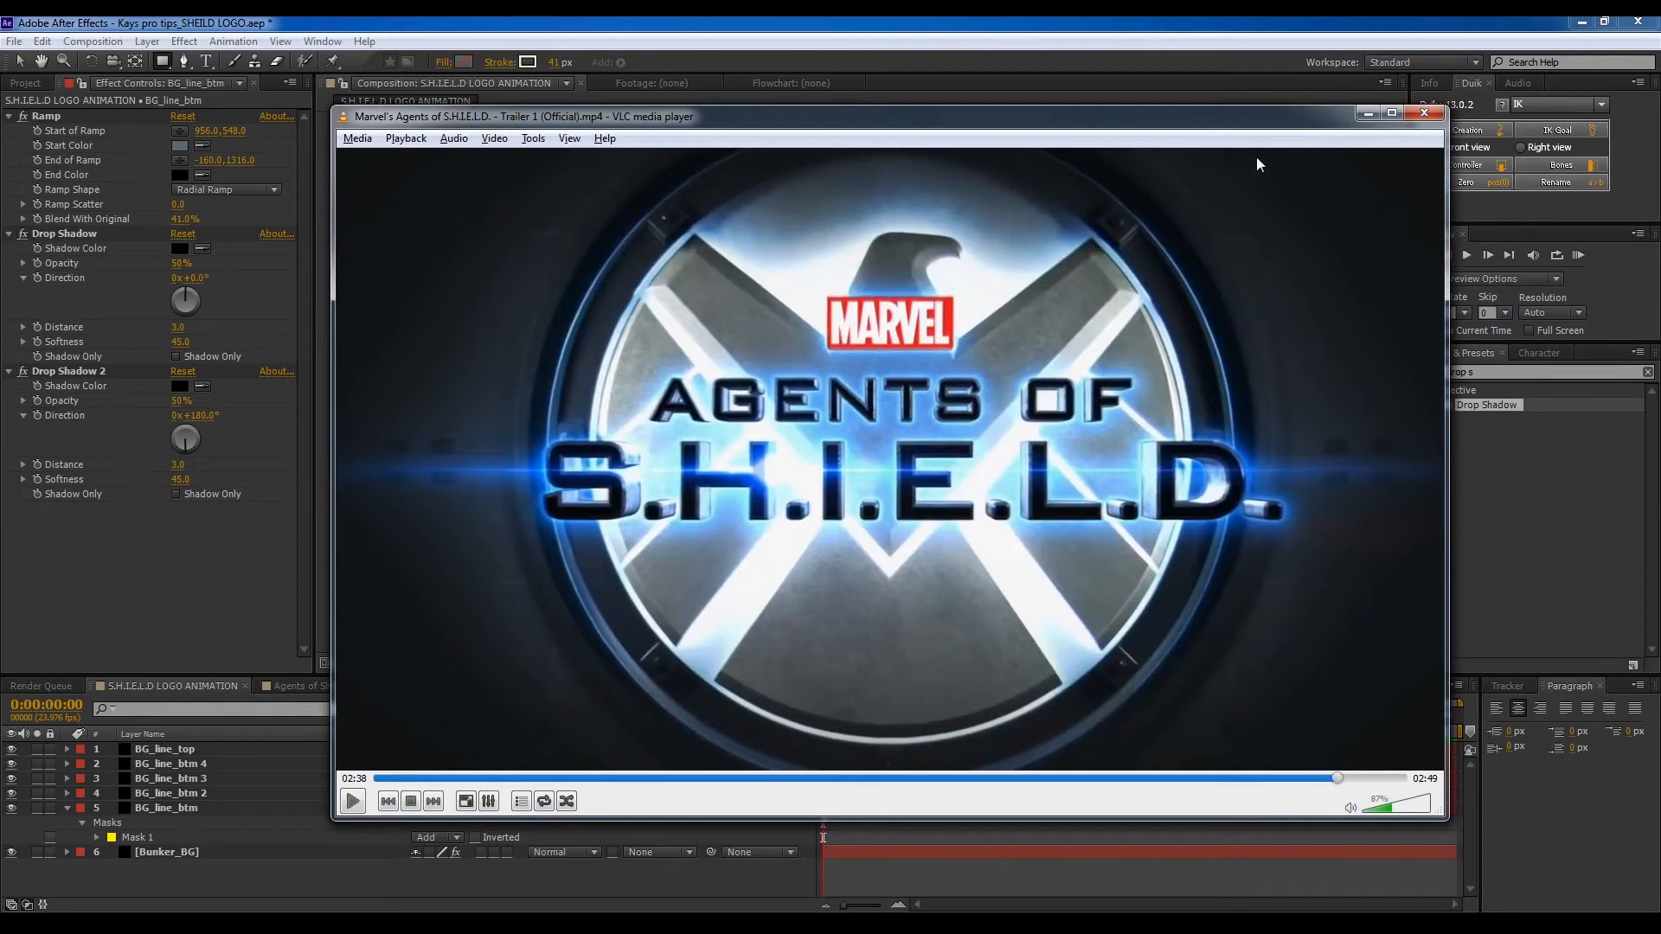
left_click_drag(1322, 131, 1660, 130)
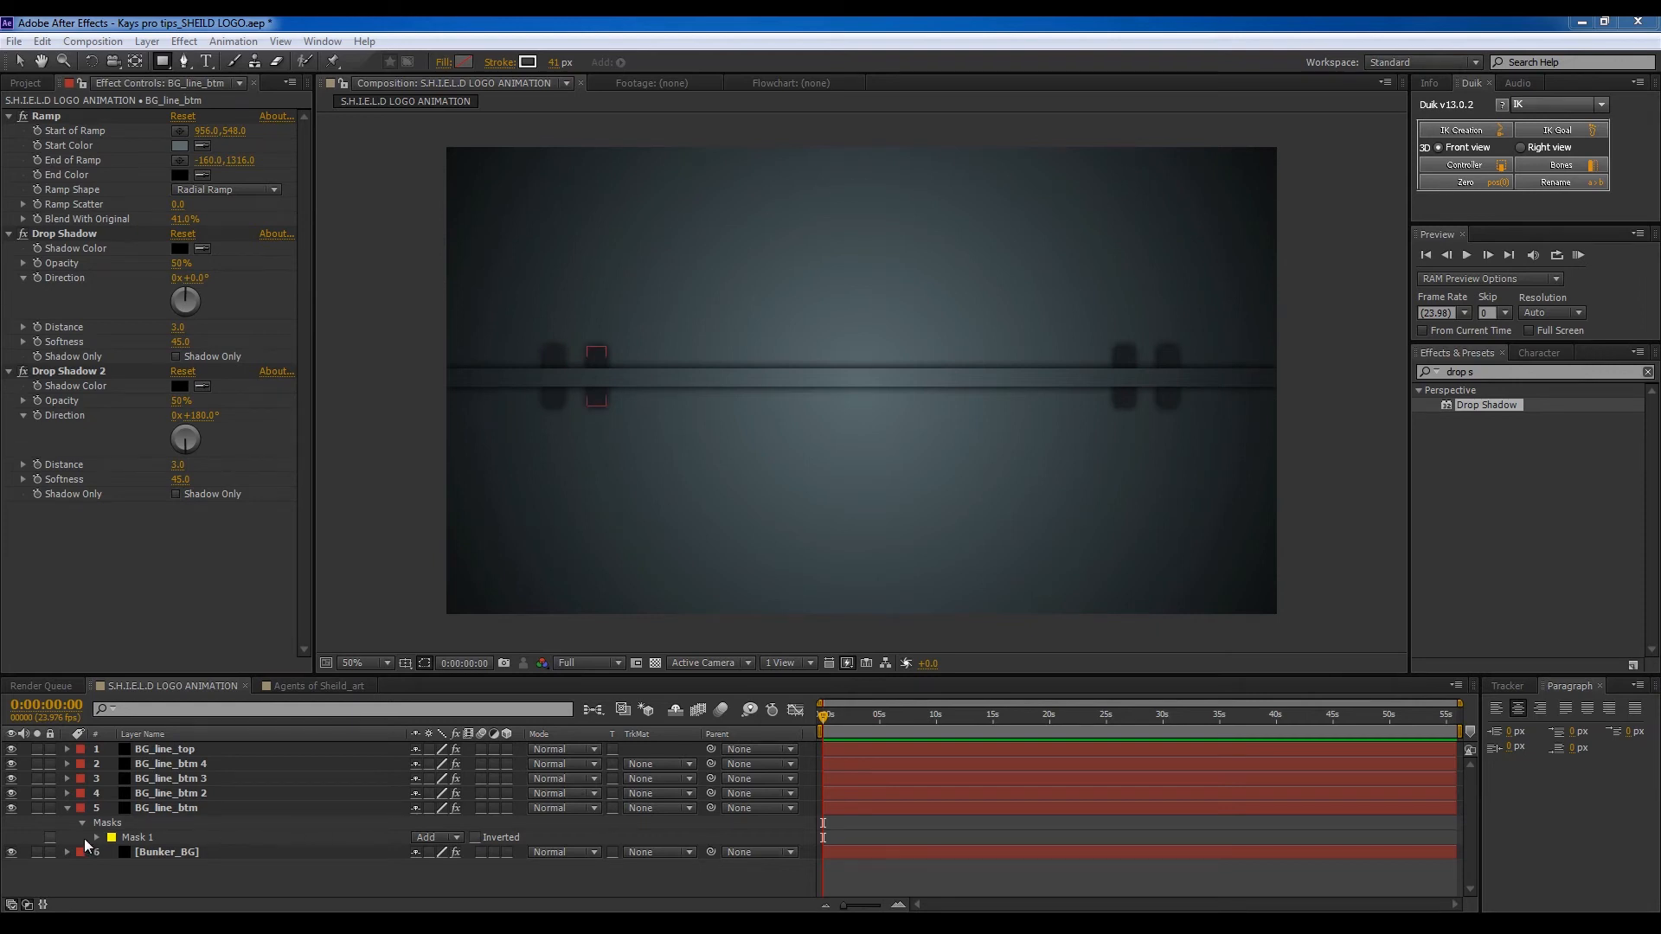
Step: Collapse the BG_line_btm layer and make all six background layers, from BG_line_top to Bunker_BG, 3D layers
left_click(68, 808)
left_click(184, 823)
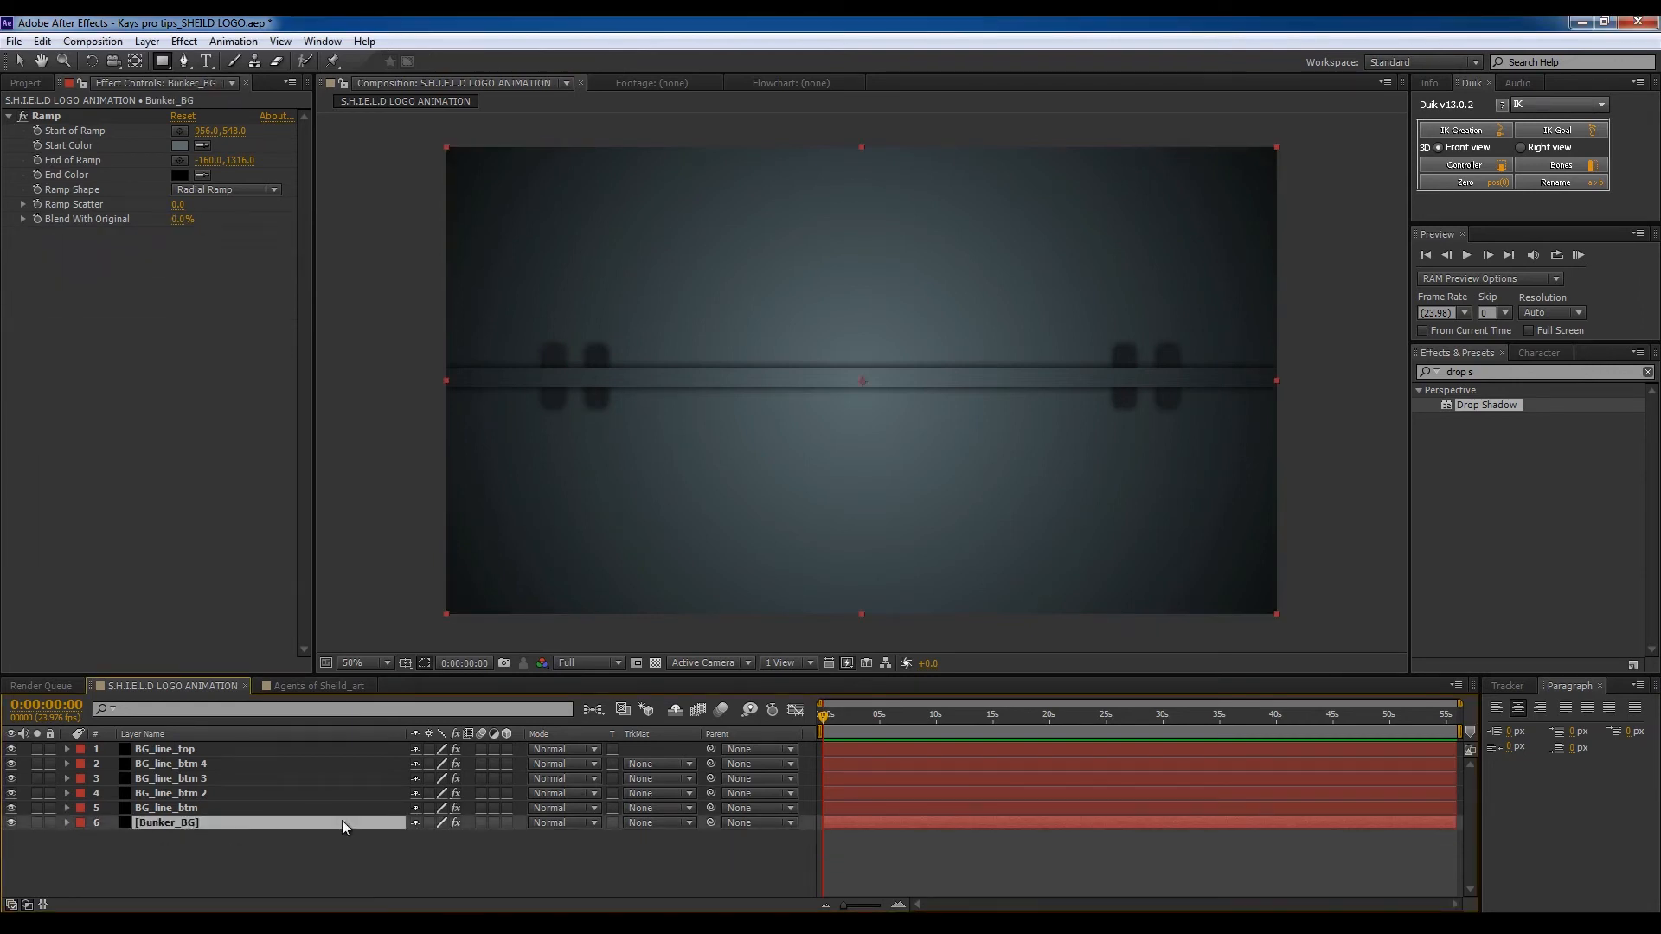
left_click(237, 751, "shift")
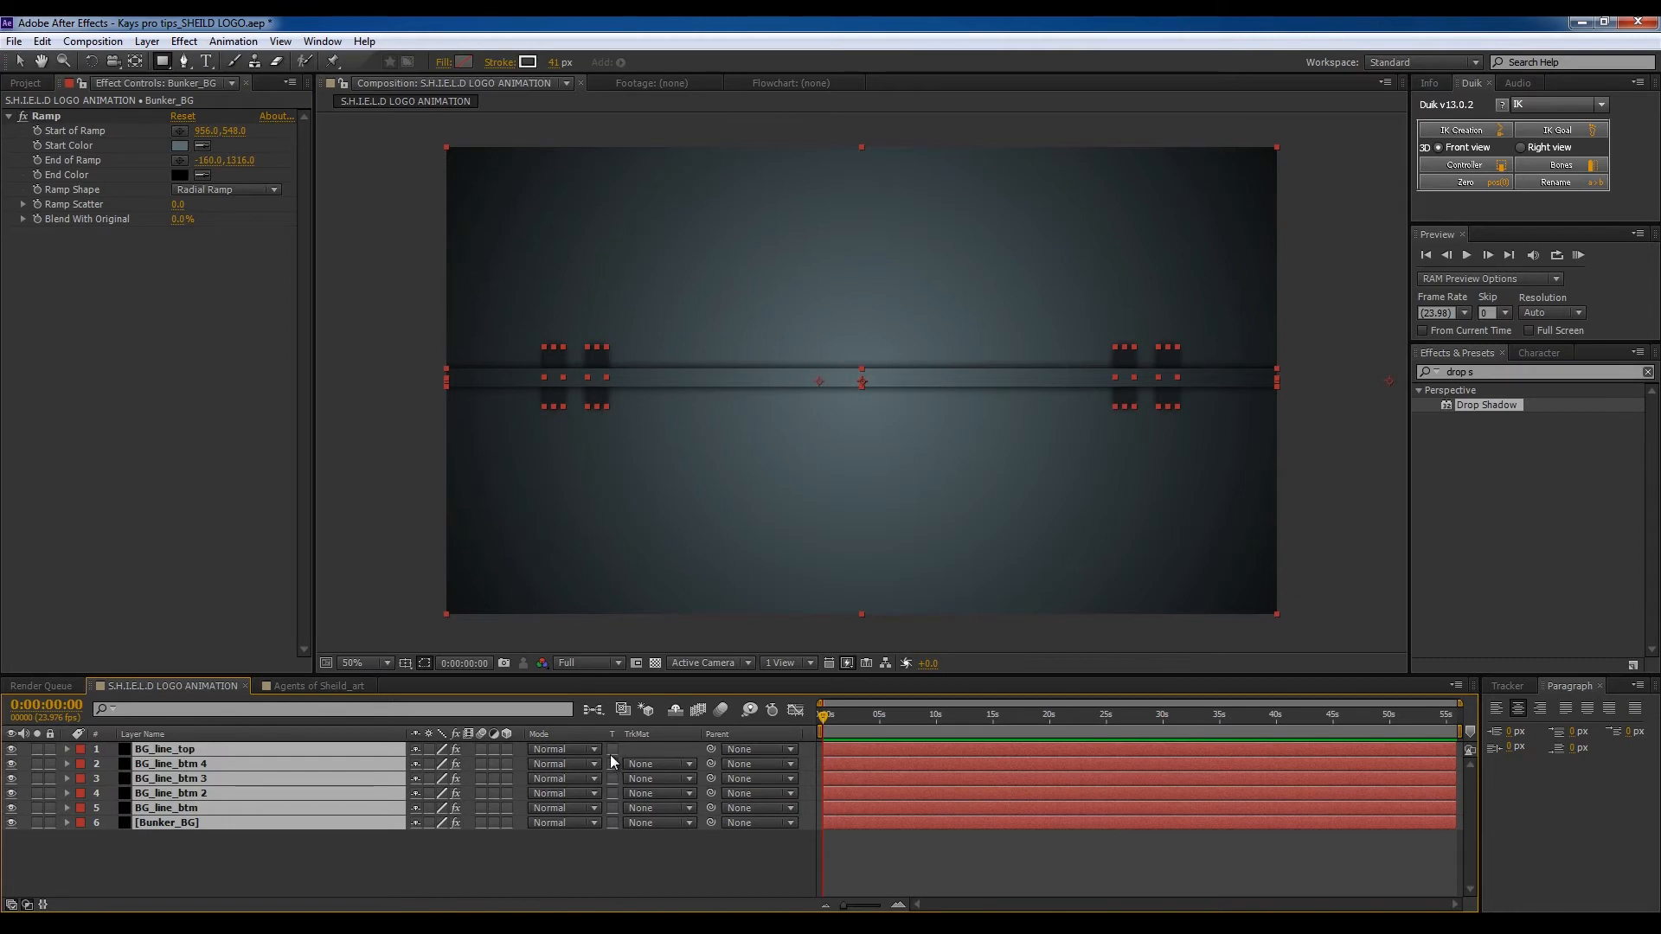
left_click(506, 808)
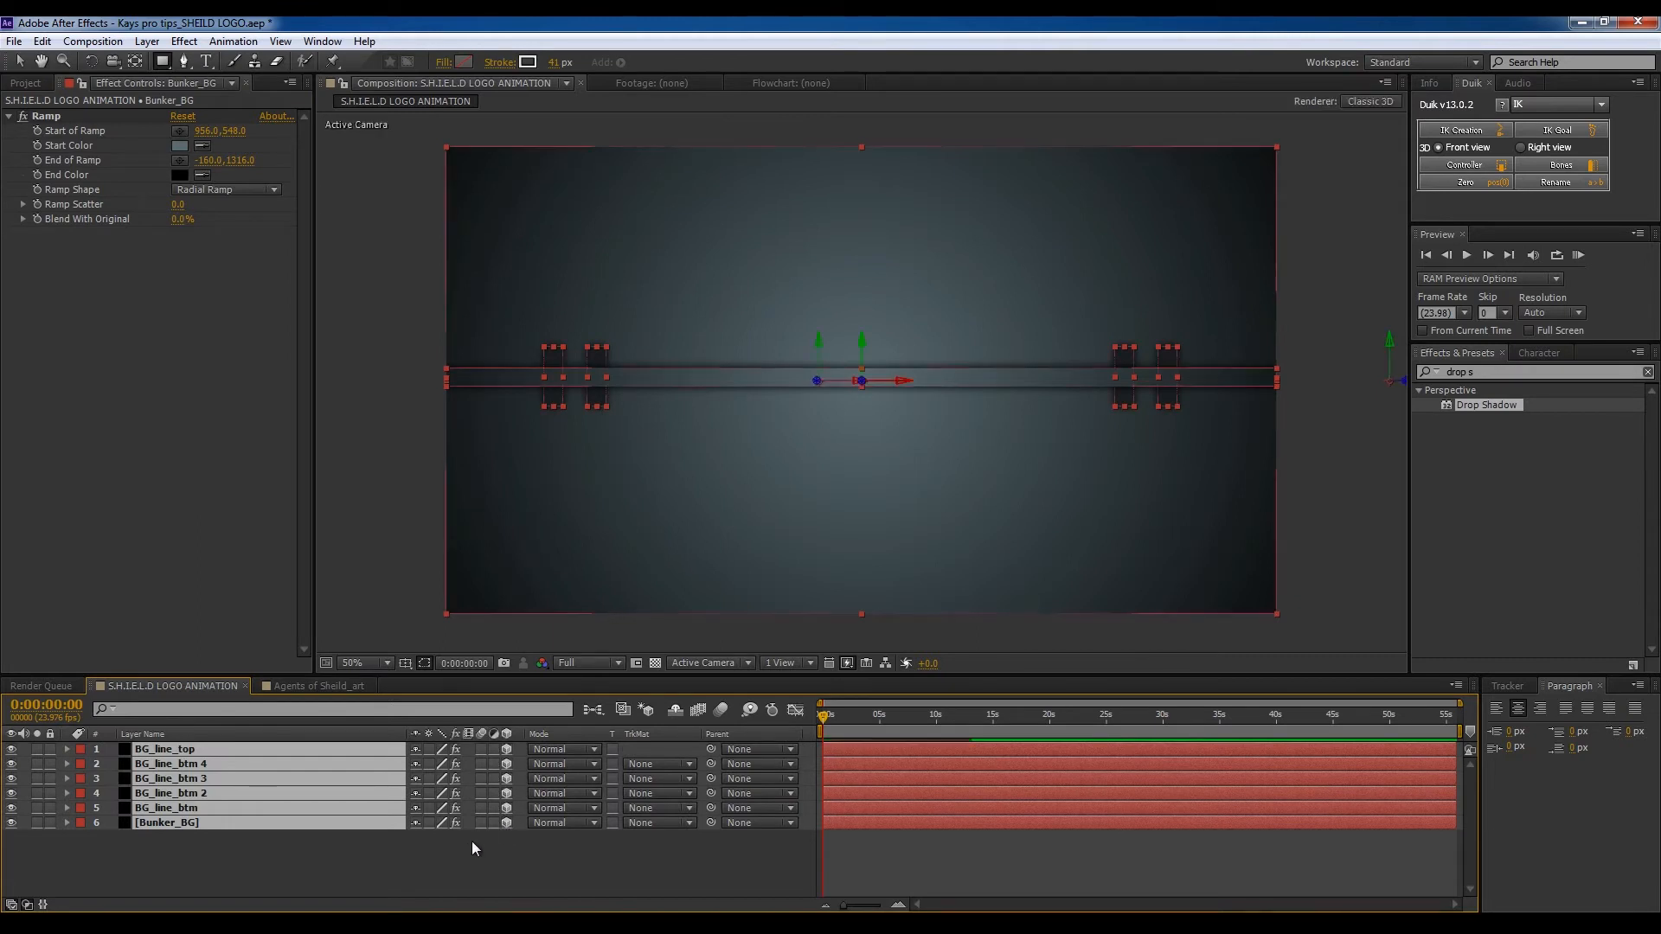
left_click(435, 874)
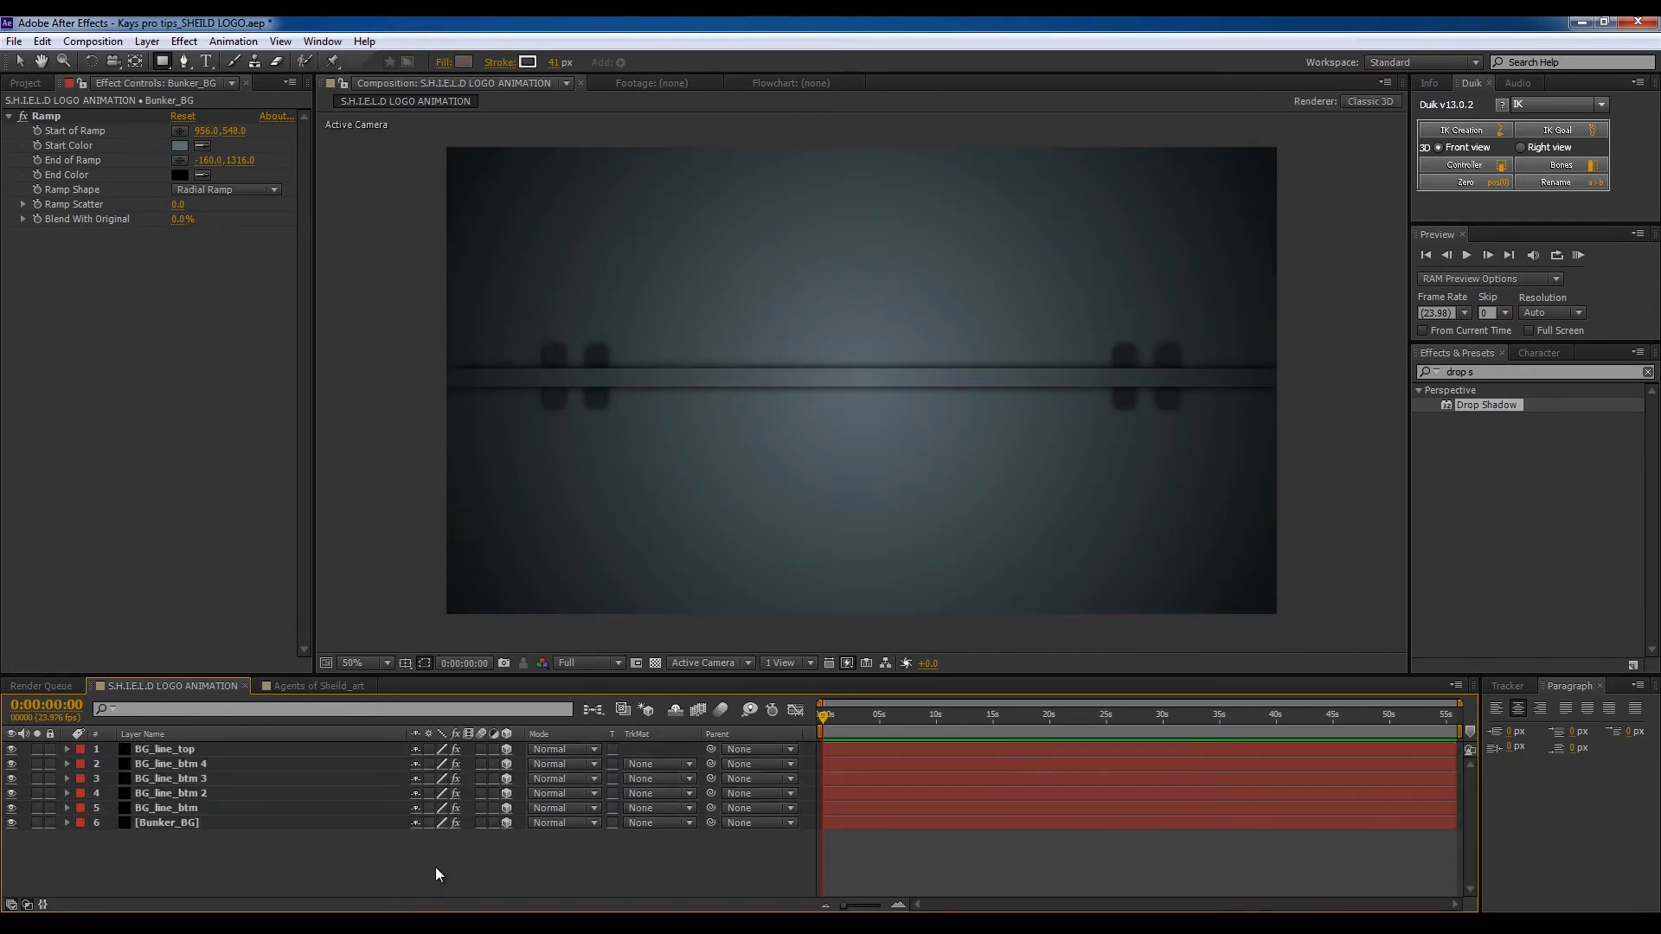
Step: Create a two-node camera named Camera 1 with the 50mm preset
left_click(296, 823)
left_click(211, 750, "shift")
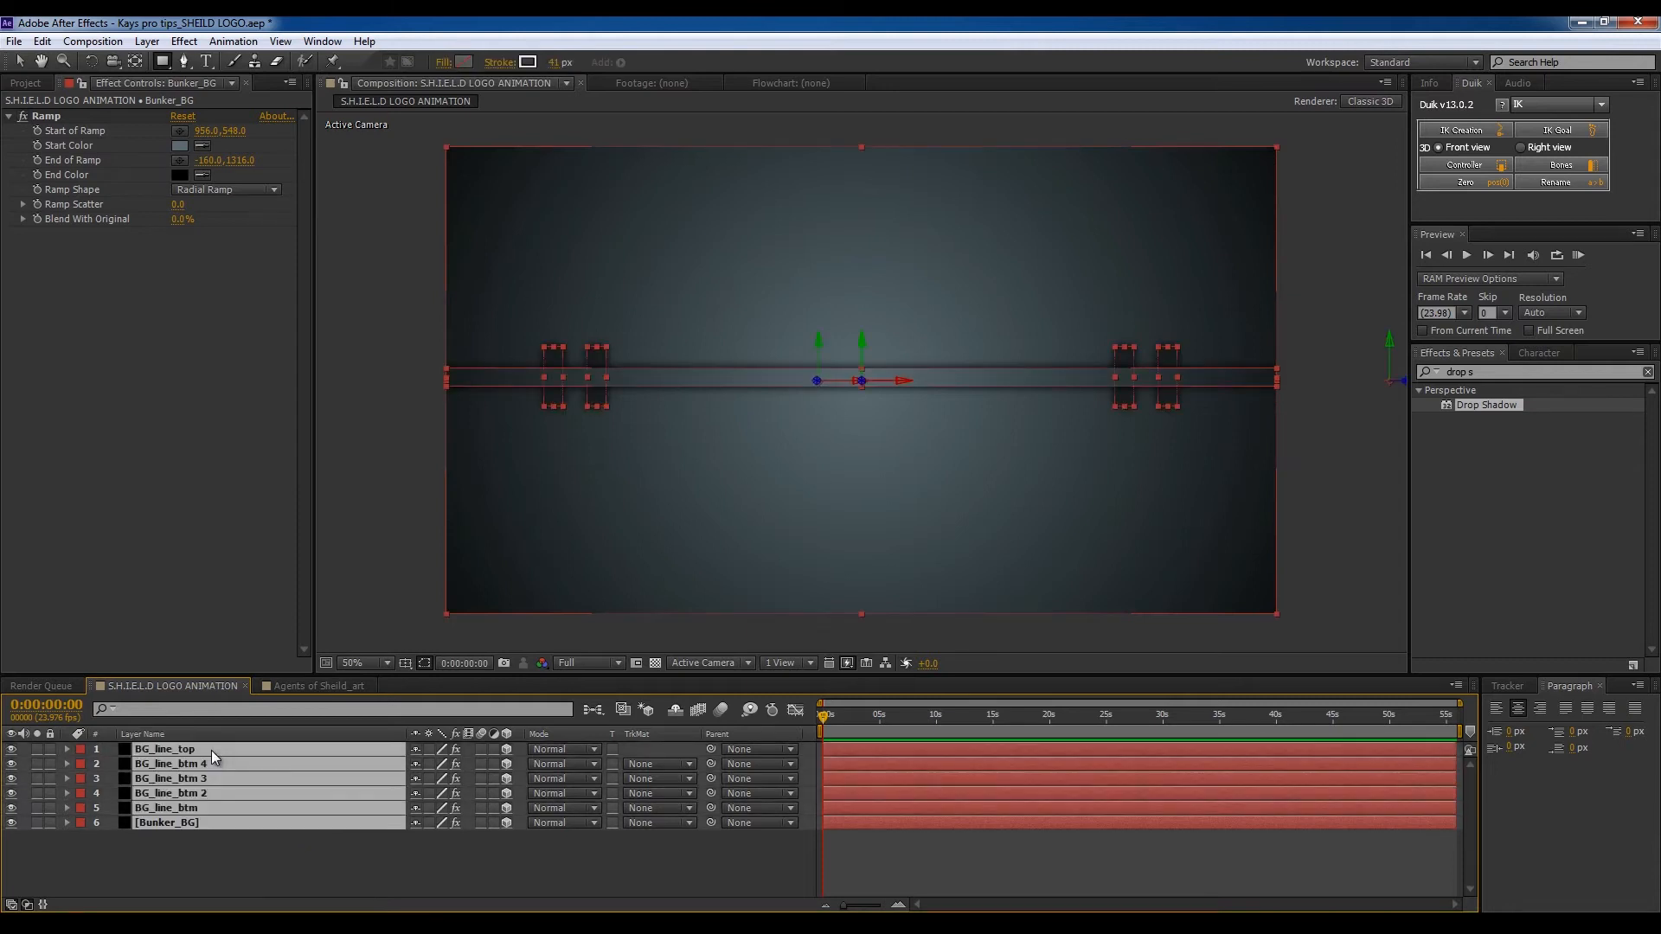
right_click(334, 863)
mouse_move(533, 673)
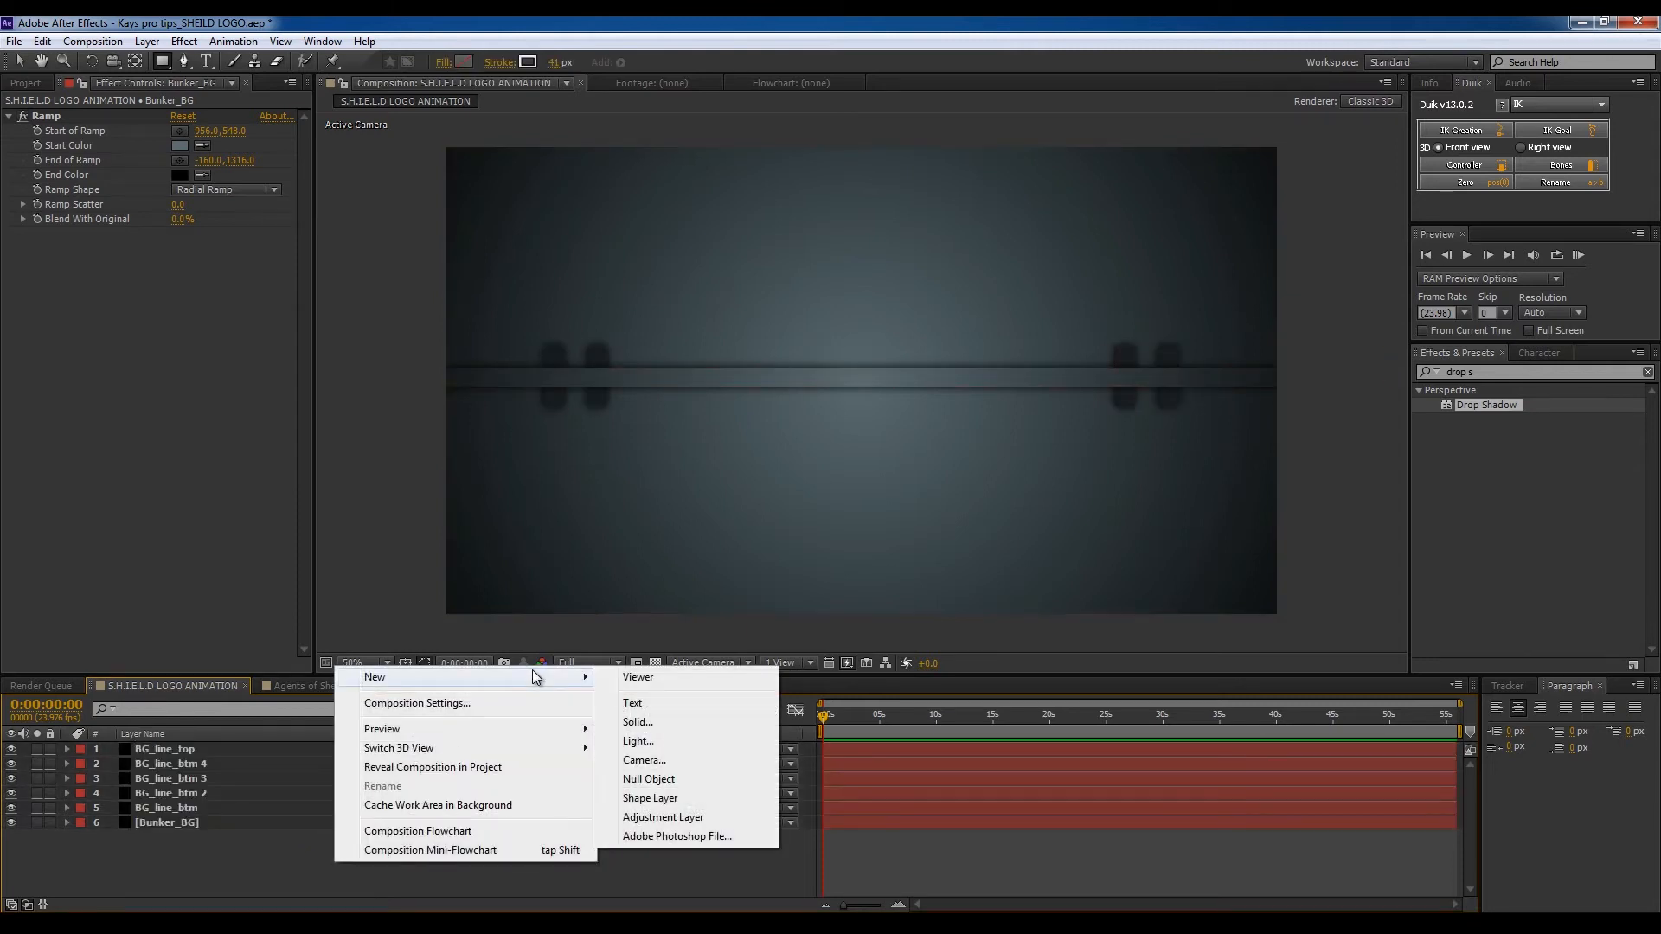
left_click(678, 760)
left_click(476, 185)
left_click(435, 327)
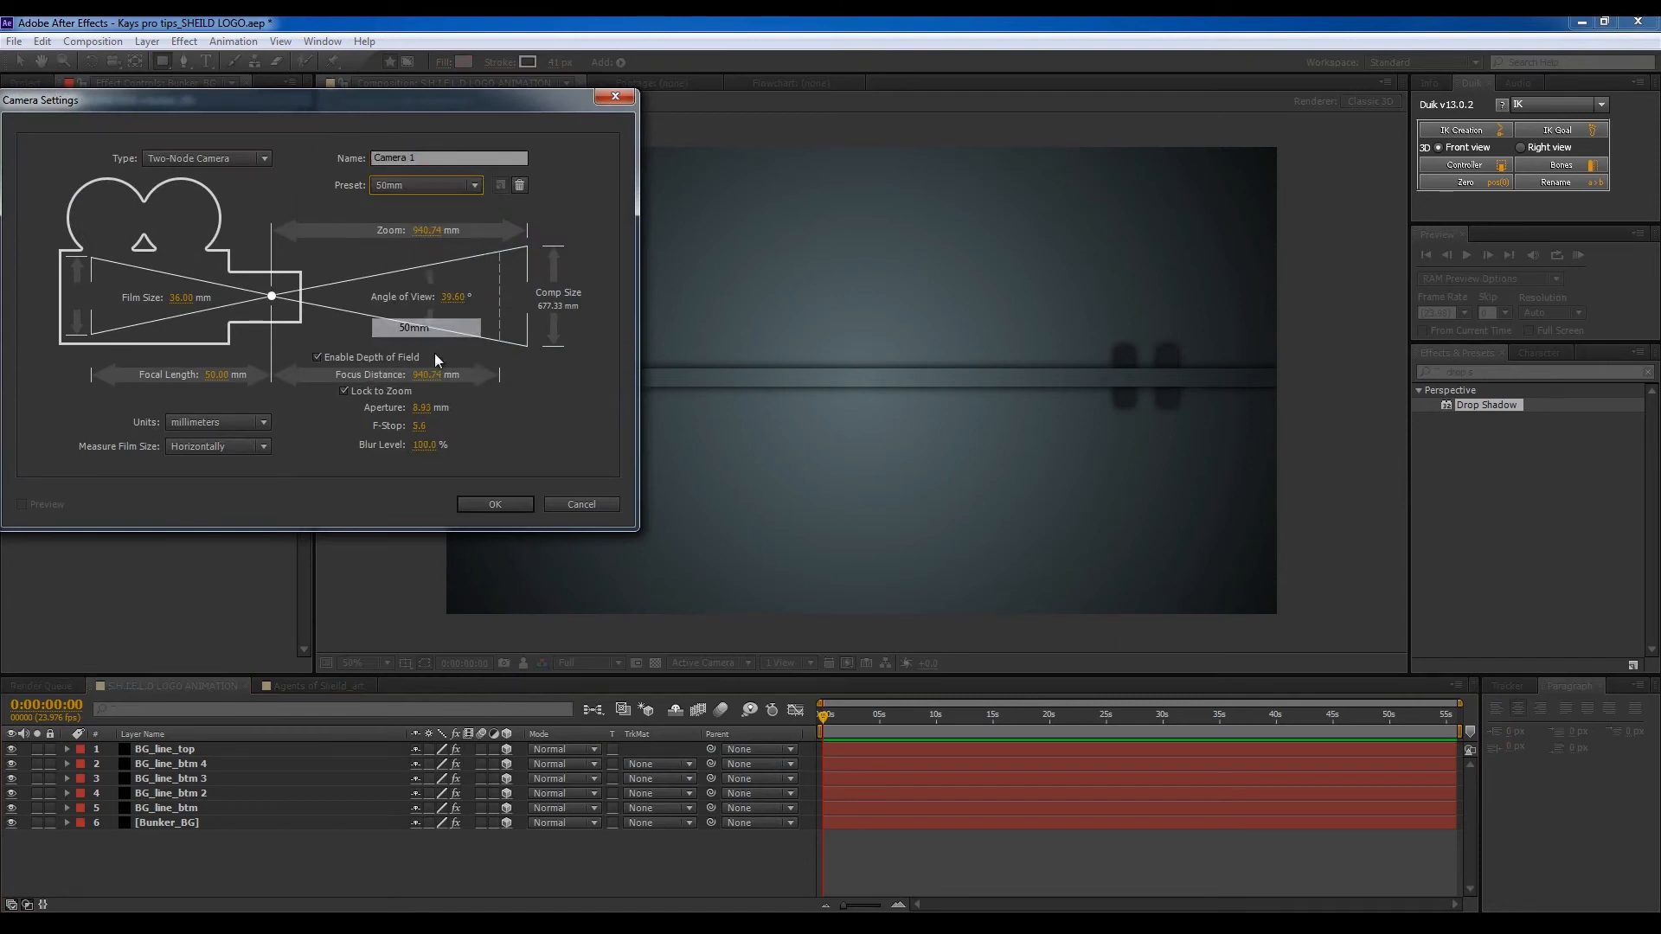
left_click(493, 505)
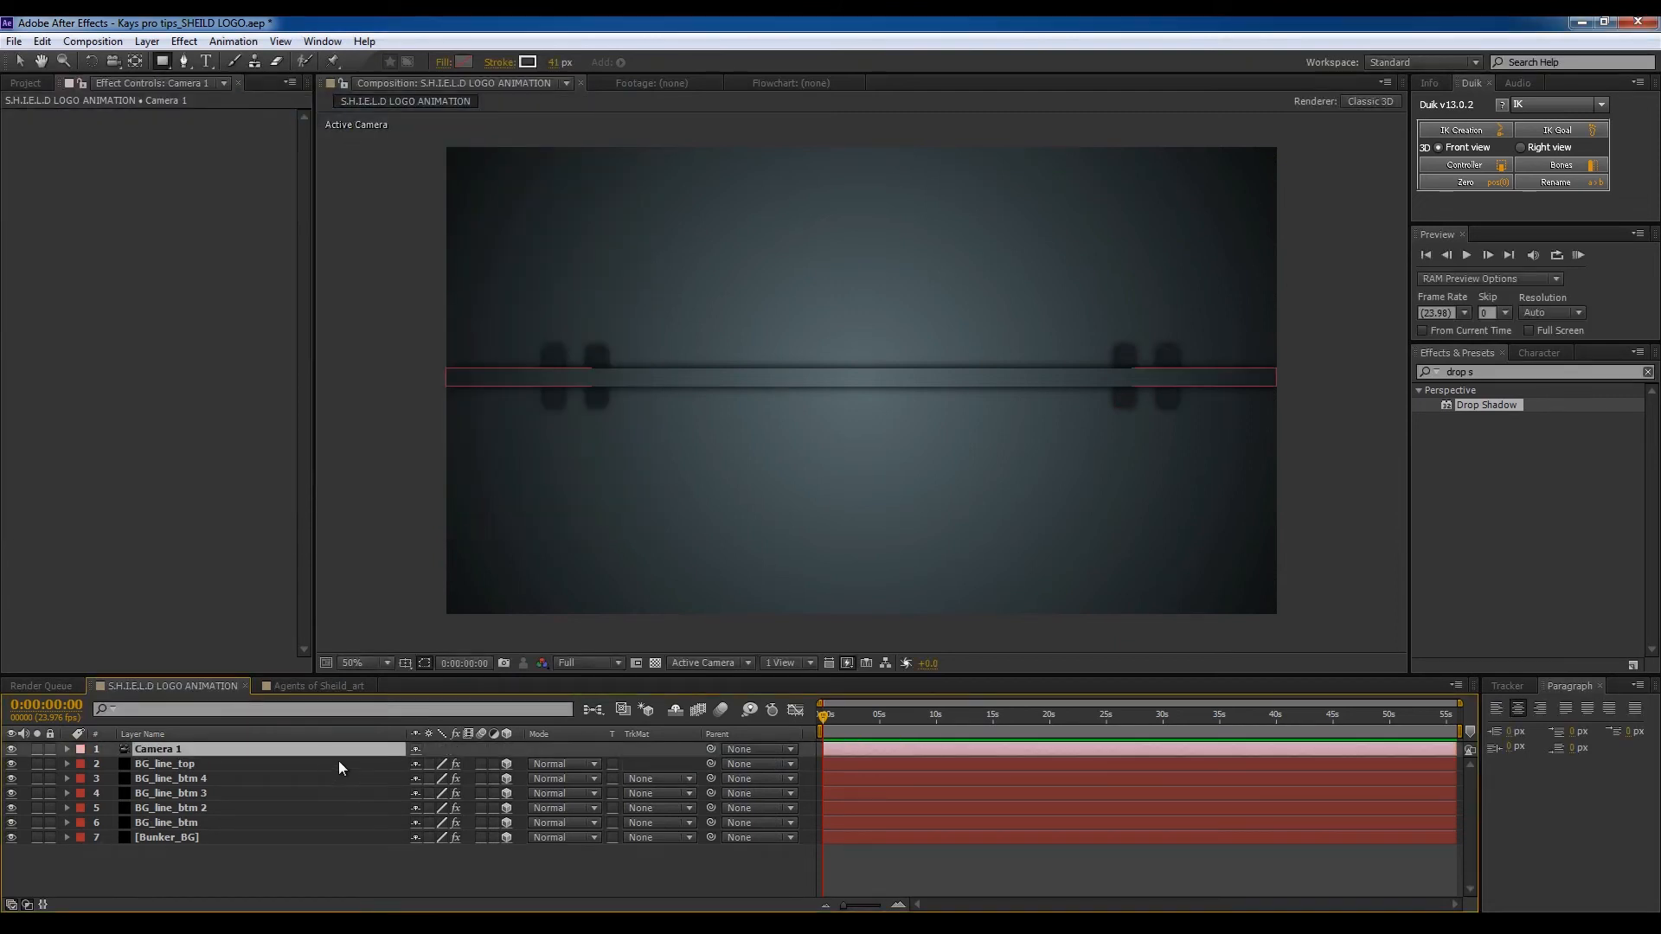
Step: Reopen the settings of Camera 1, turn off Enable Depth of Field, and deselect the camera
double_click(179, 752)
left_click(380, 358)
left_click(495, 504)
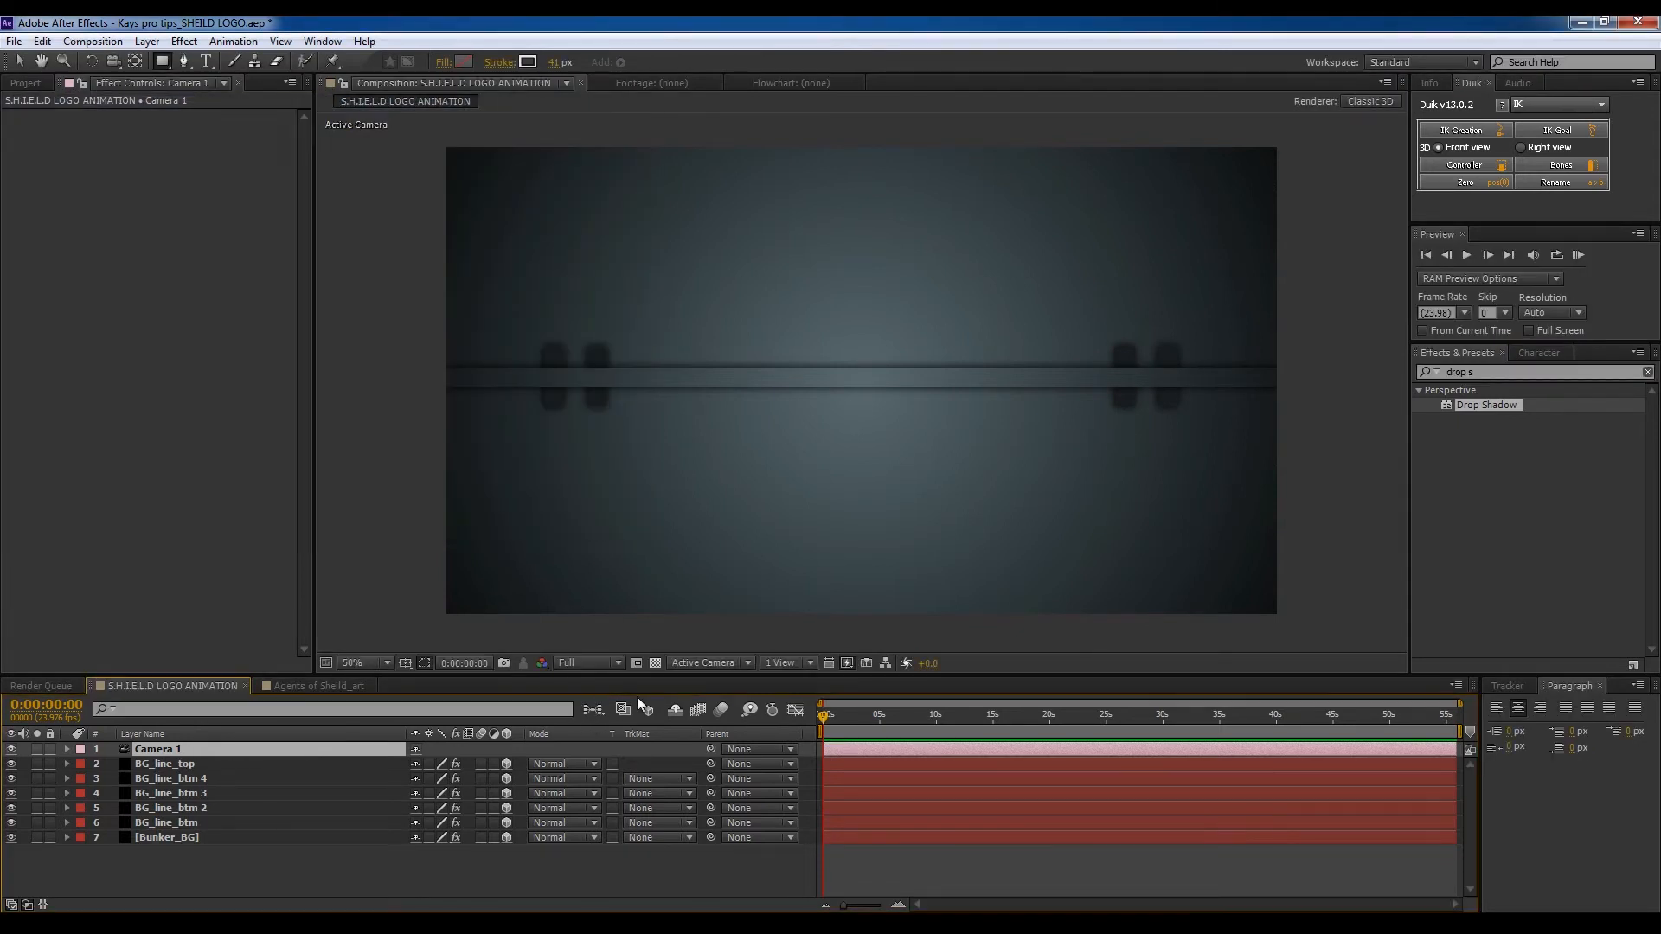
left_click(532, 872)
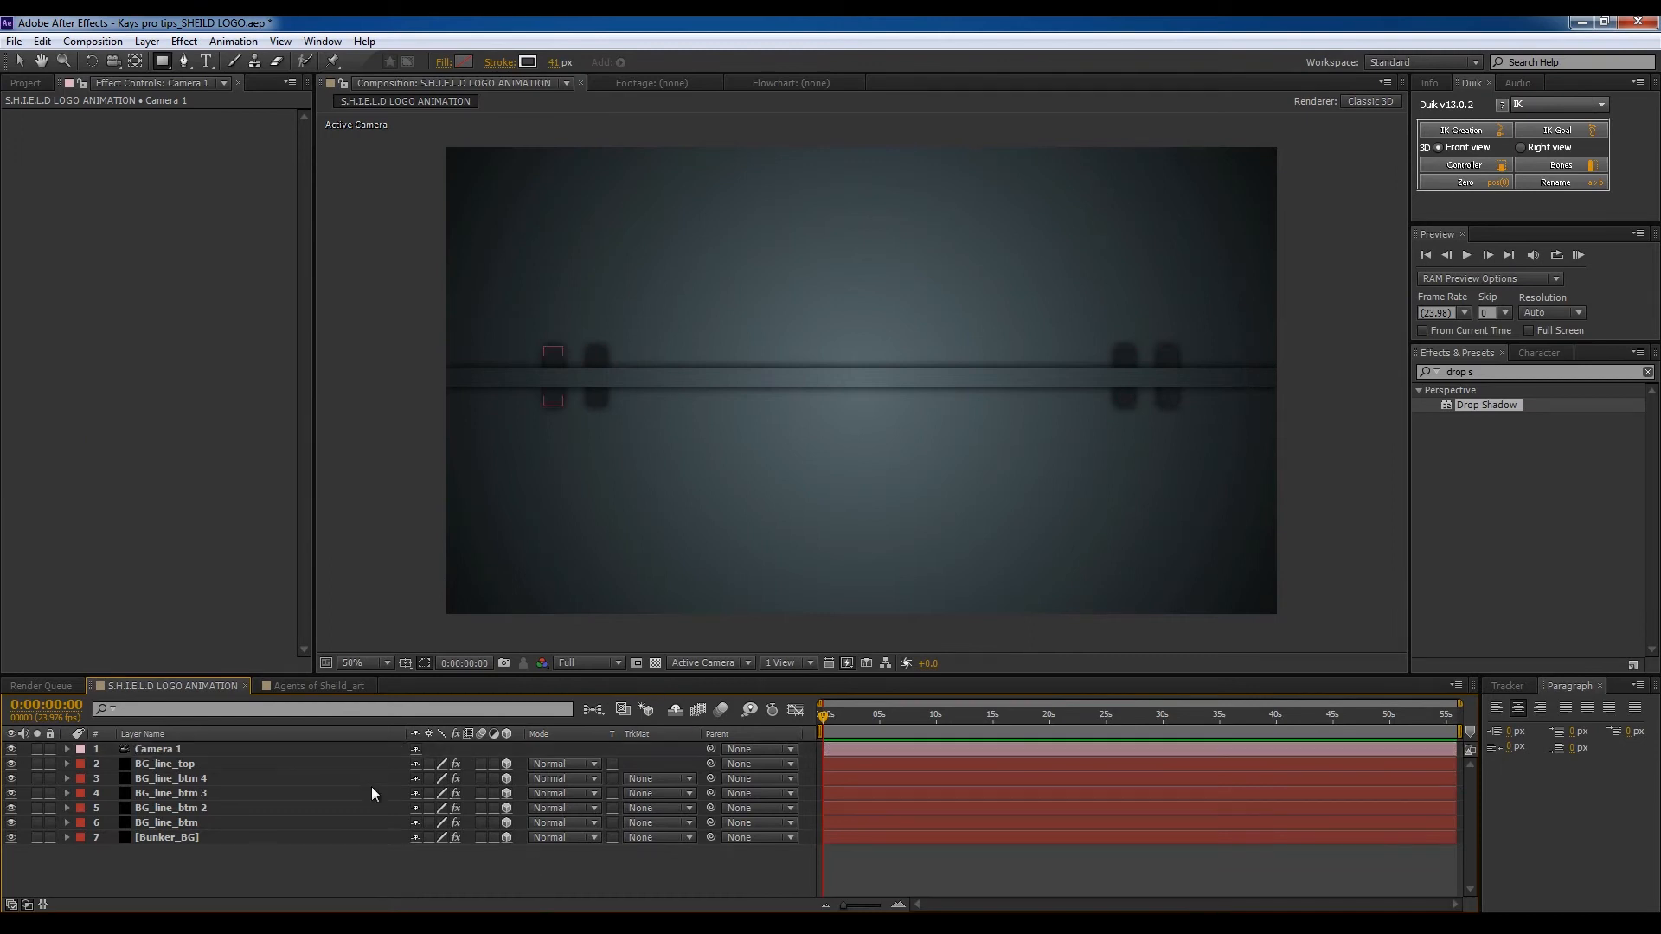
Step: Reveal the Position values of all layers from BG_line_top to Bunker_BG to examine them, and collapse them again
left_click(287, 749)
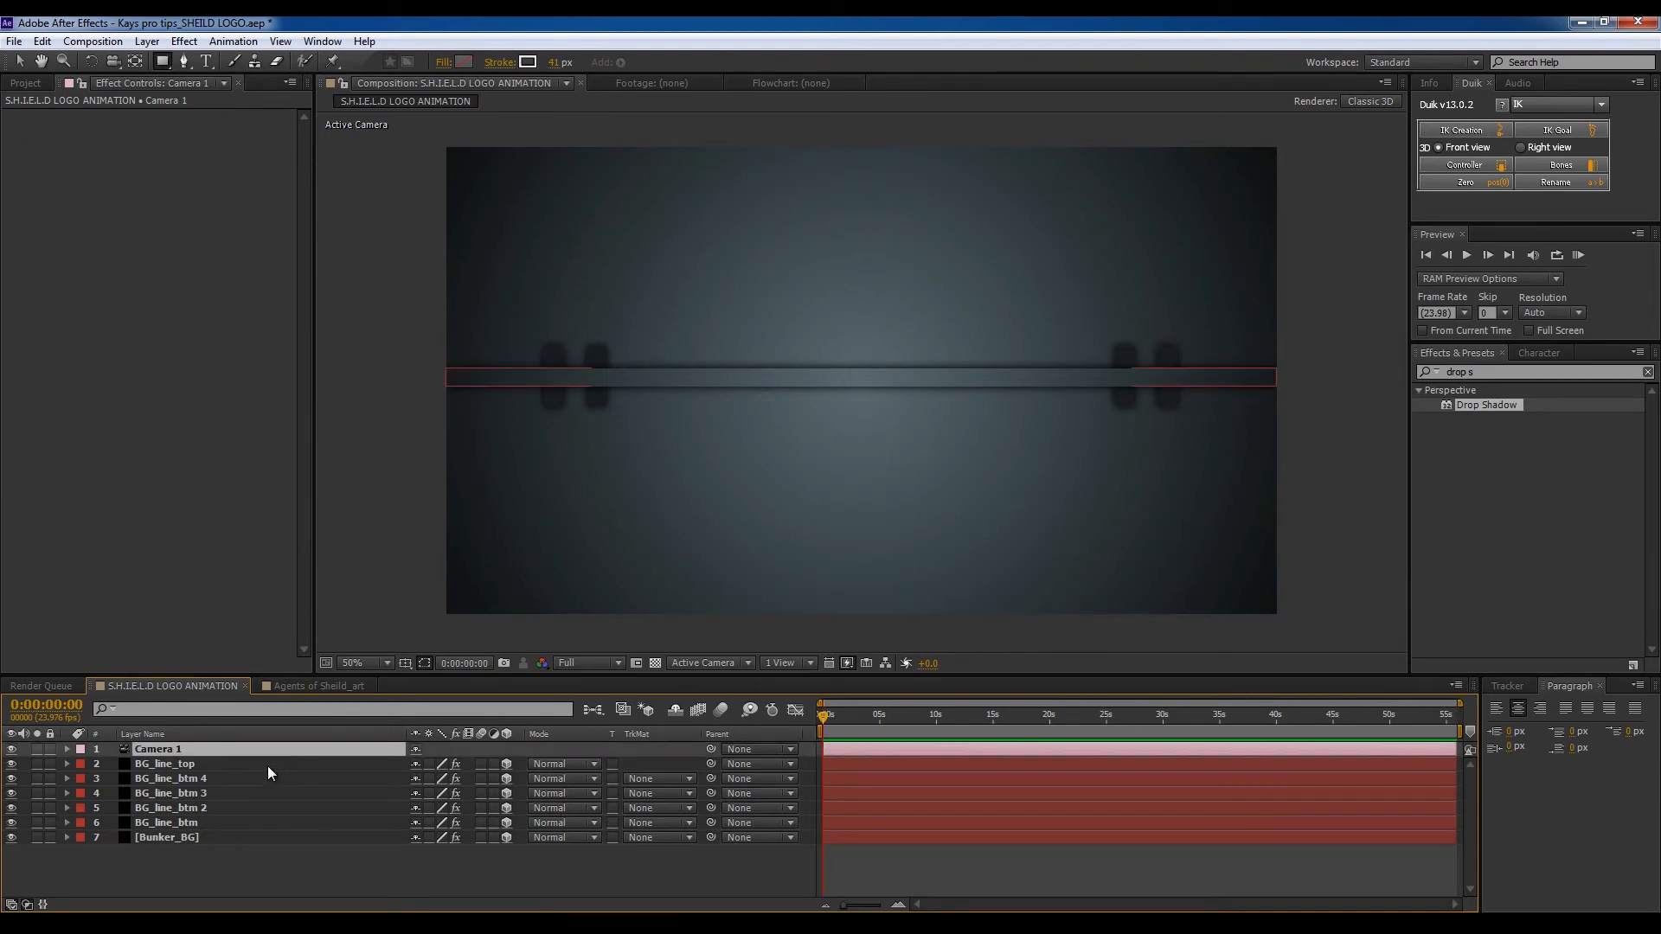
left_click(268, 764)
left_click(268, 837, "shift")
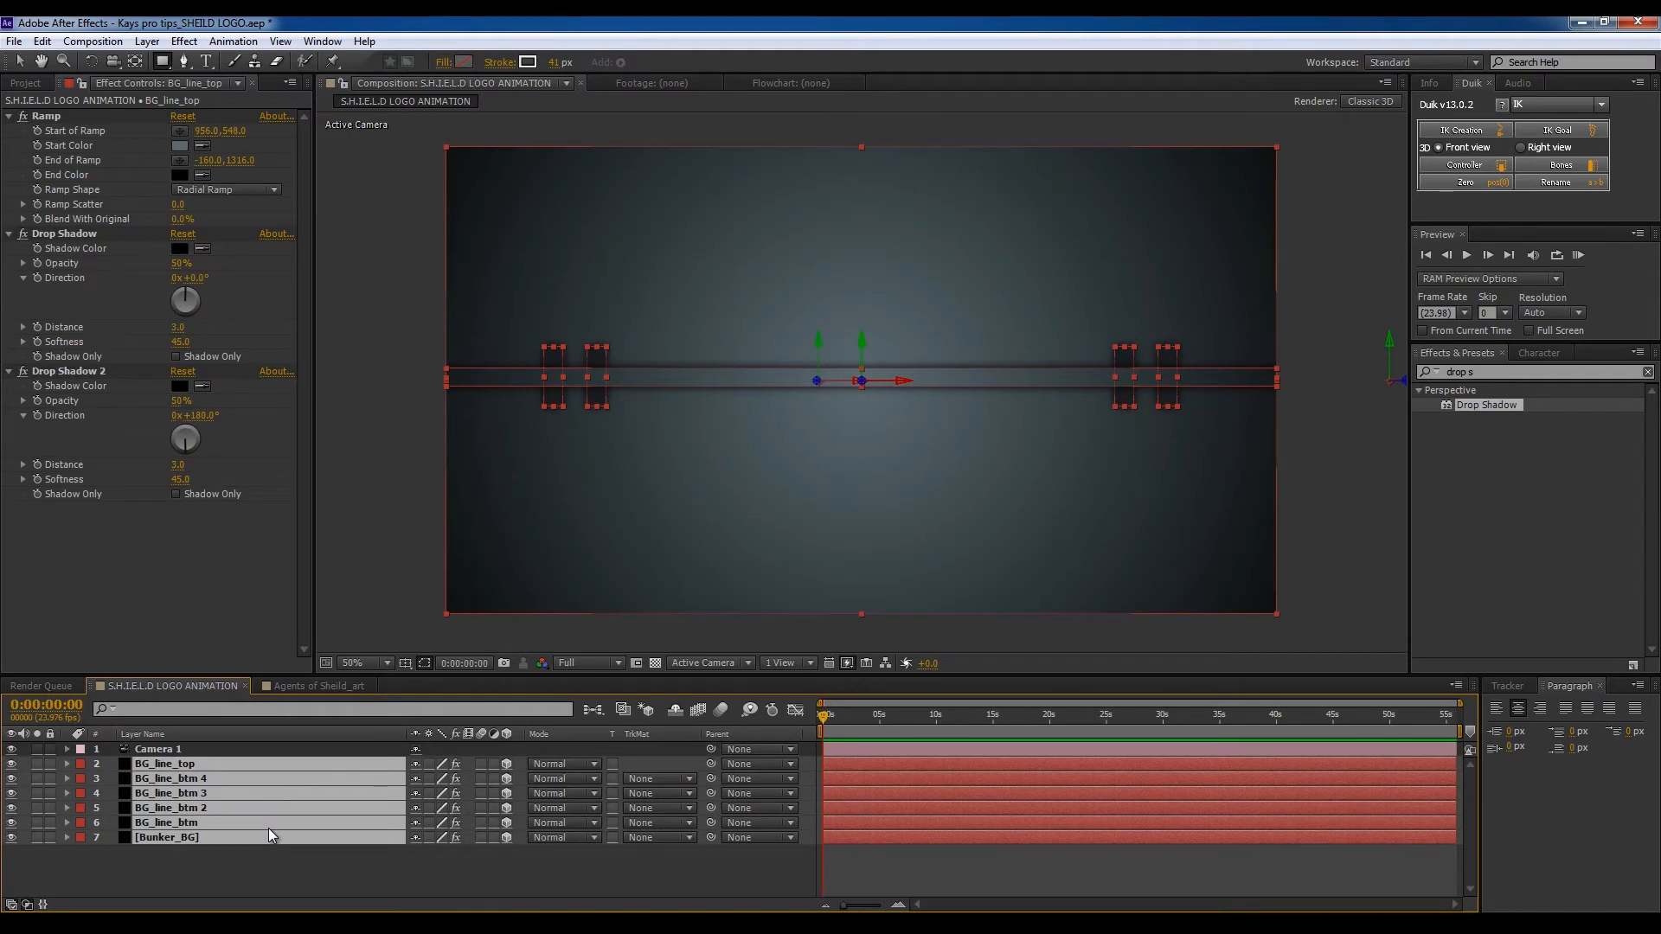
key("p")
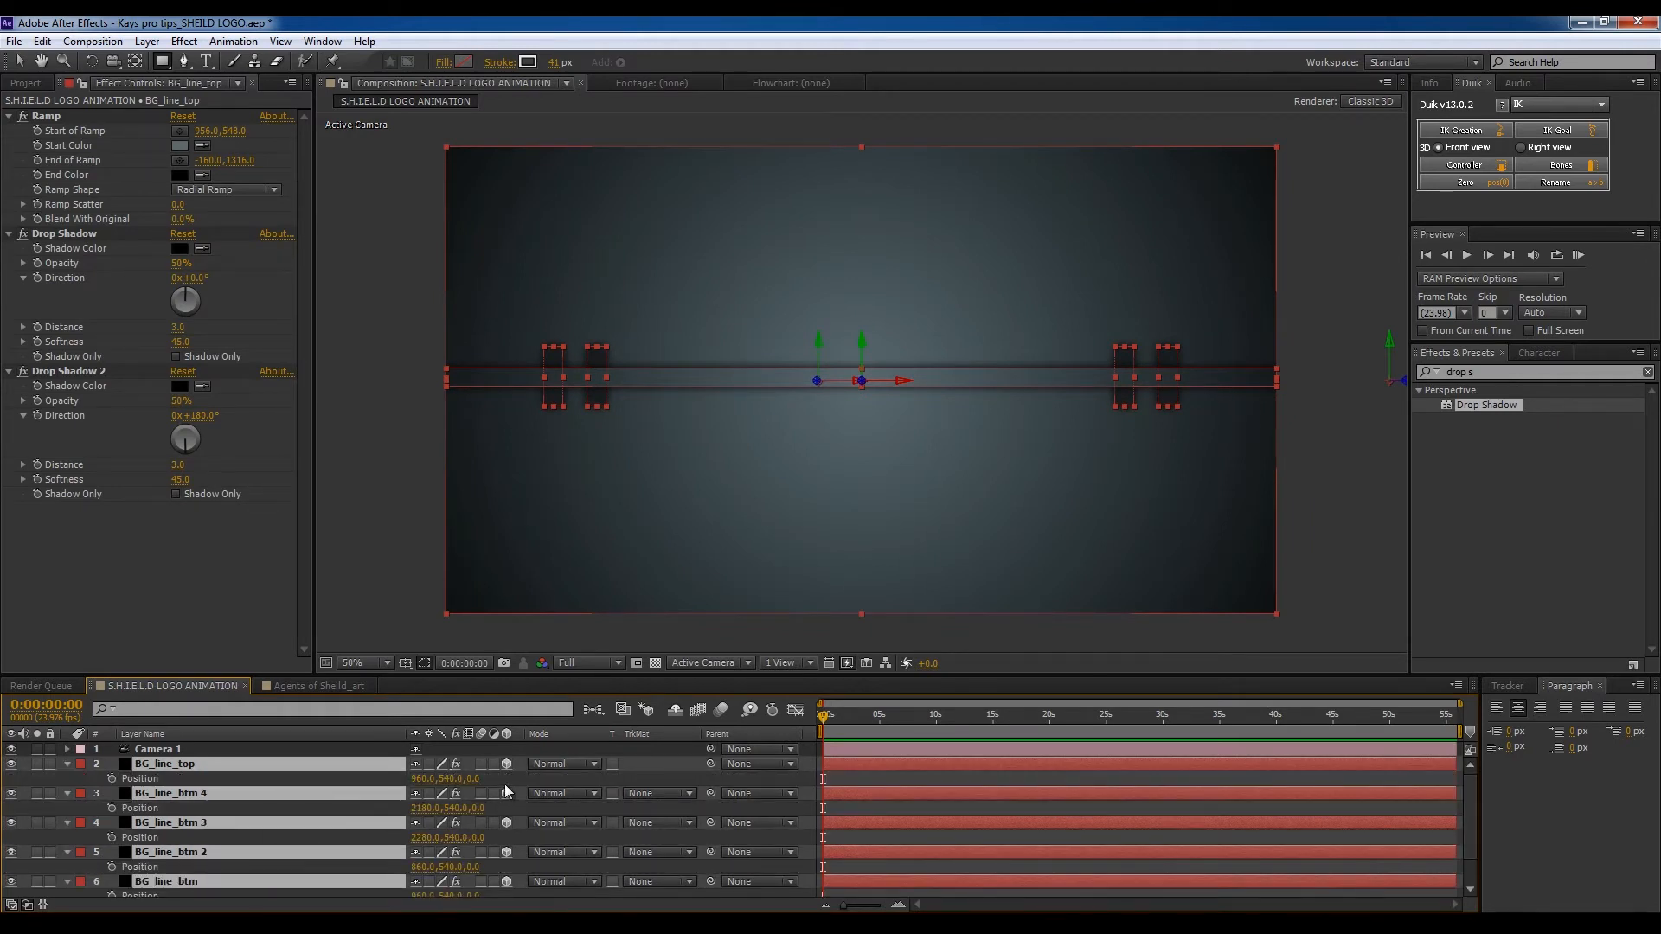
left_click(69, 764)
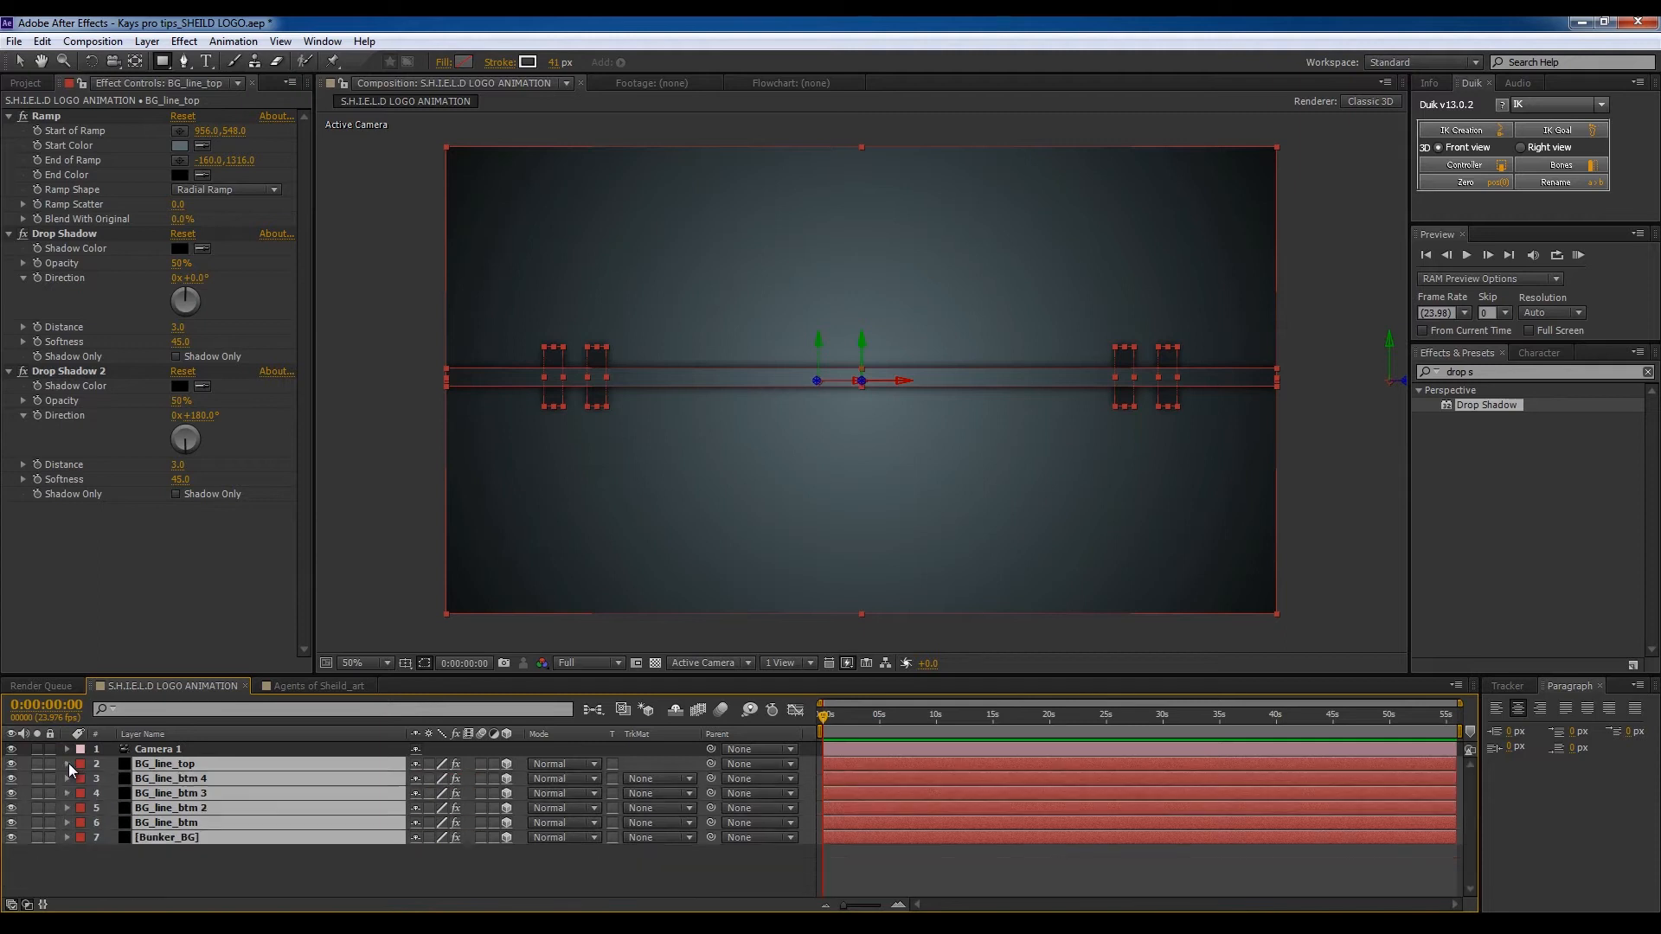
Step: Add a null object to the composition
right_click(273, 868)
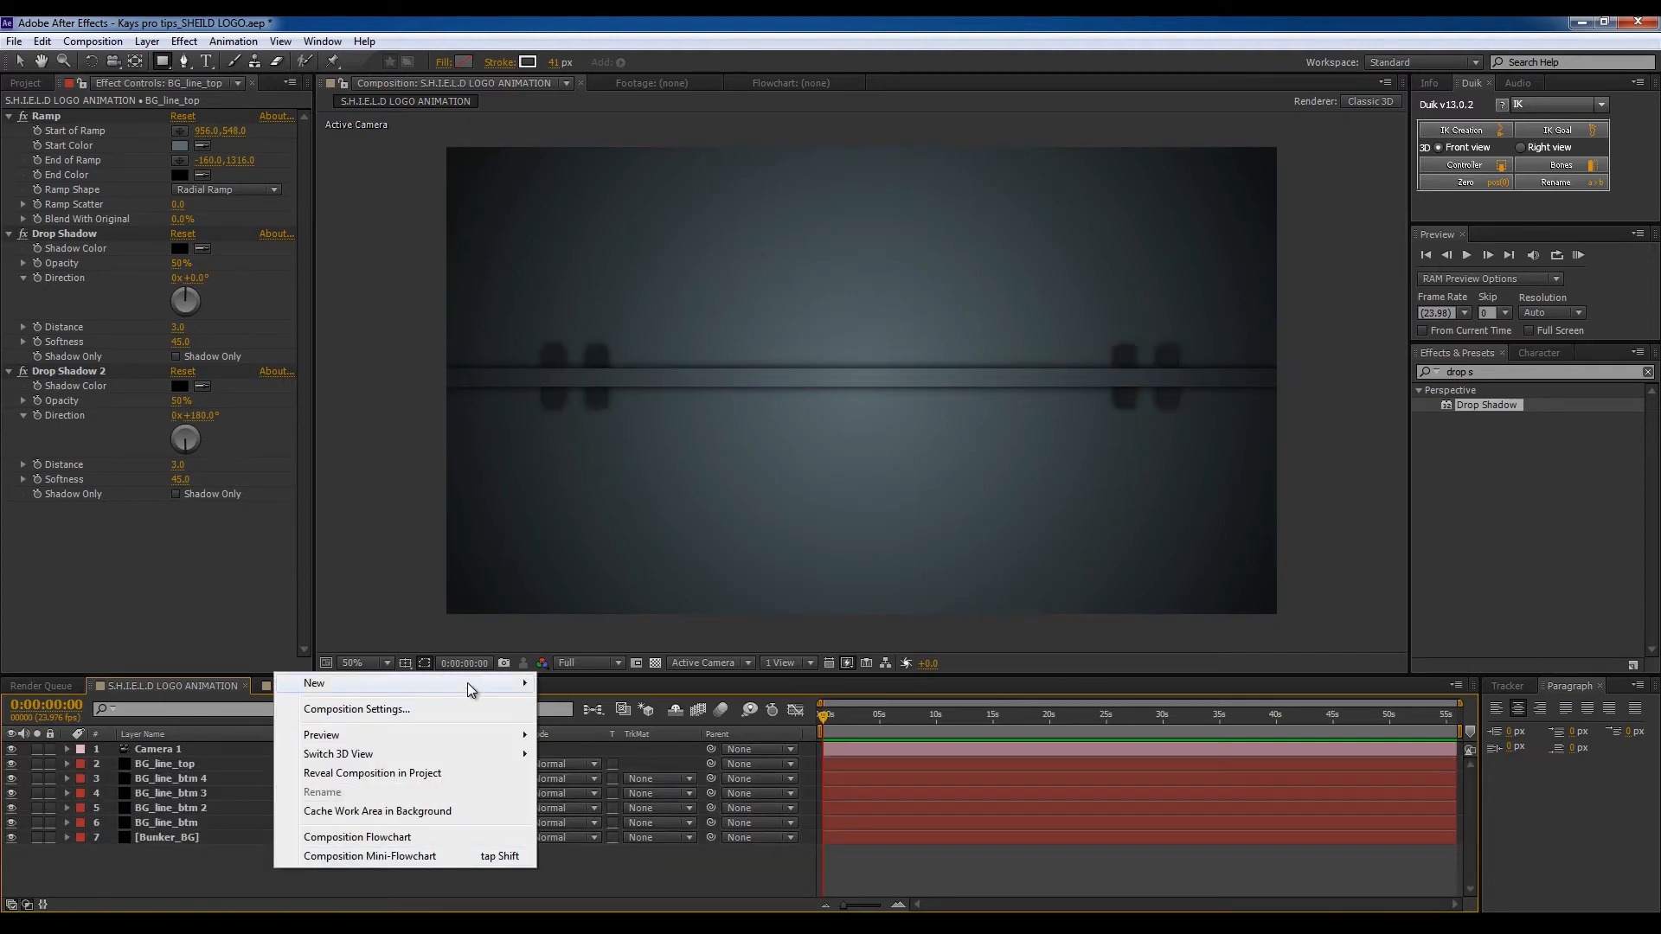
mouse_move(480, 683)
left_click(638, 782)
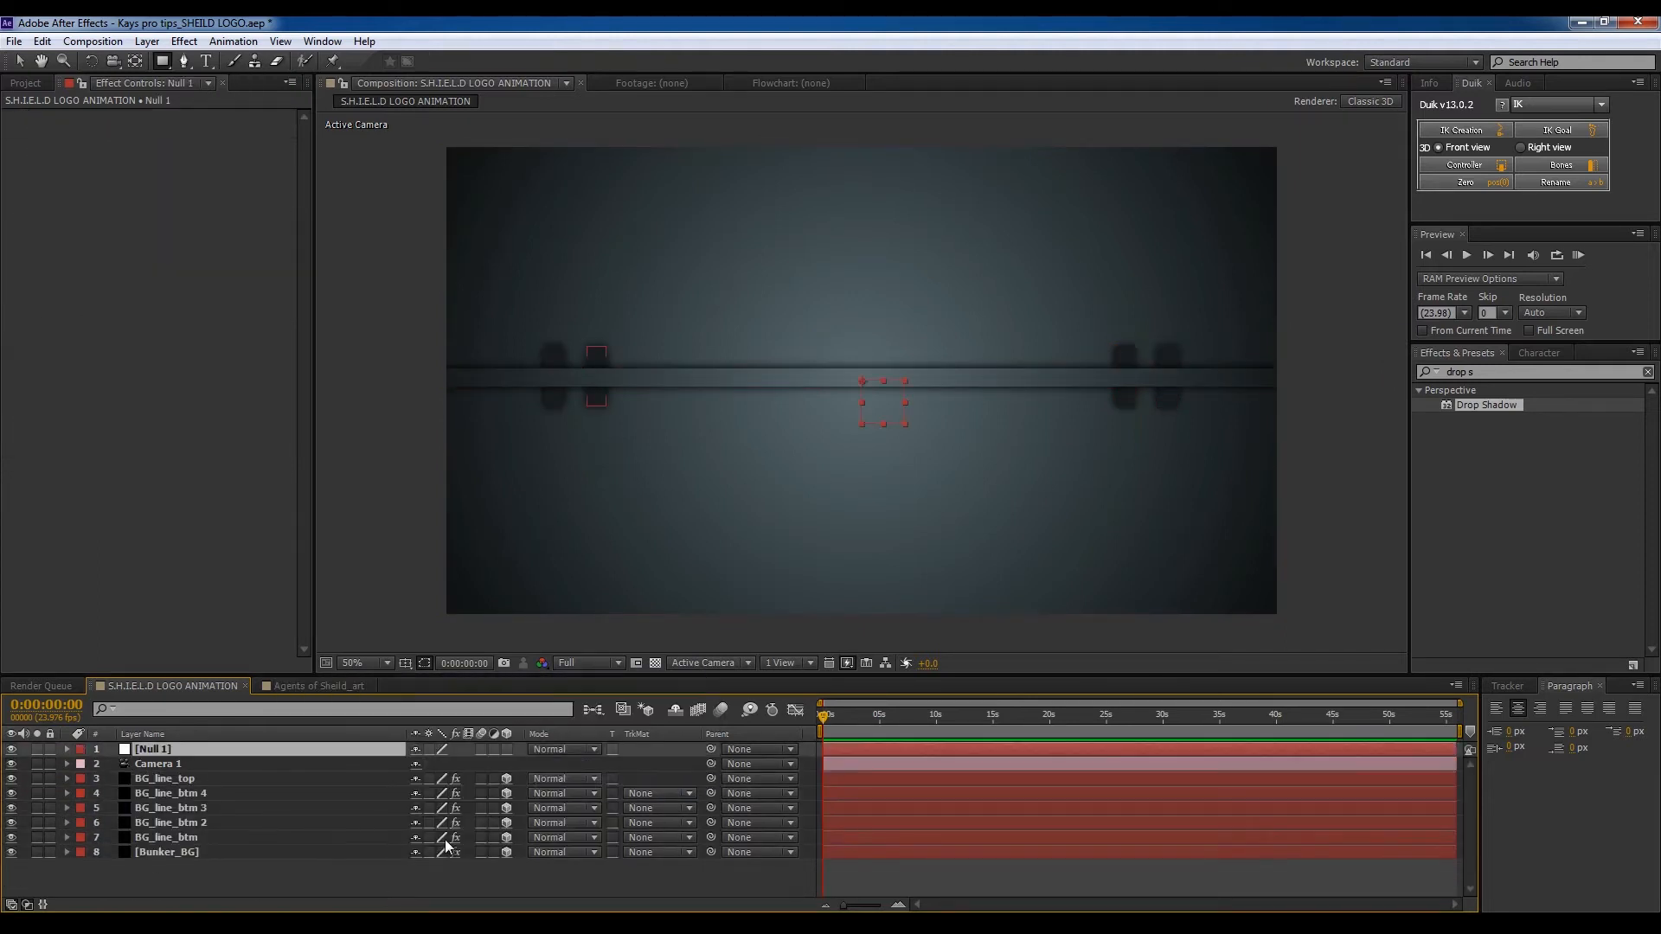
Step: Make the null a 3D layer and parent all layers from BG_line_top to Bunker_BG to it
left_click(326, 765)
left_click(319, 779)
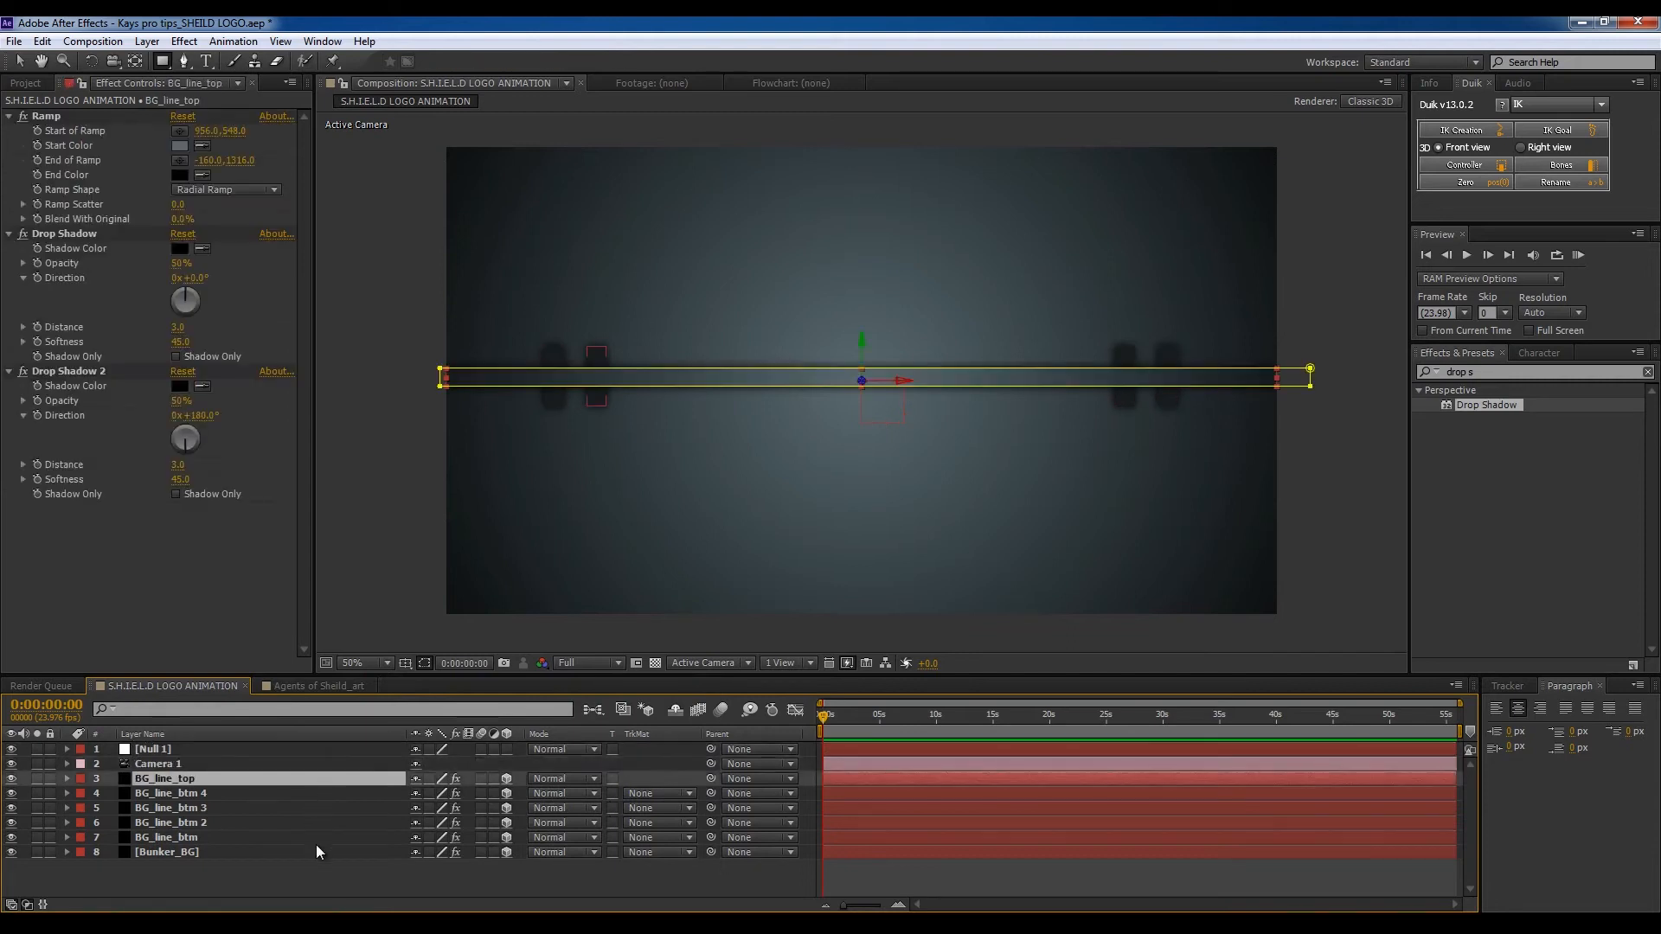
left_click(329, 853, "shift")
left_click_drag(711, 777, 376, 751)
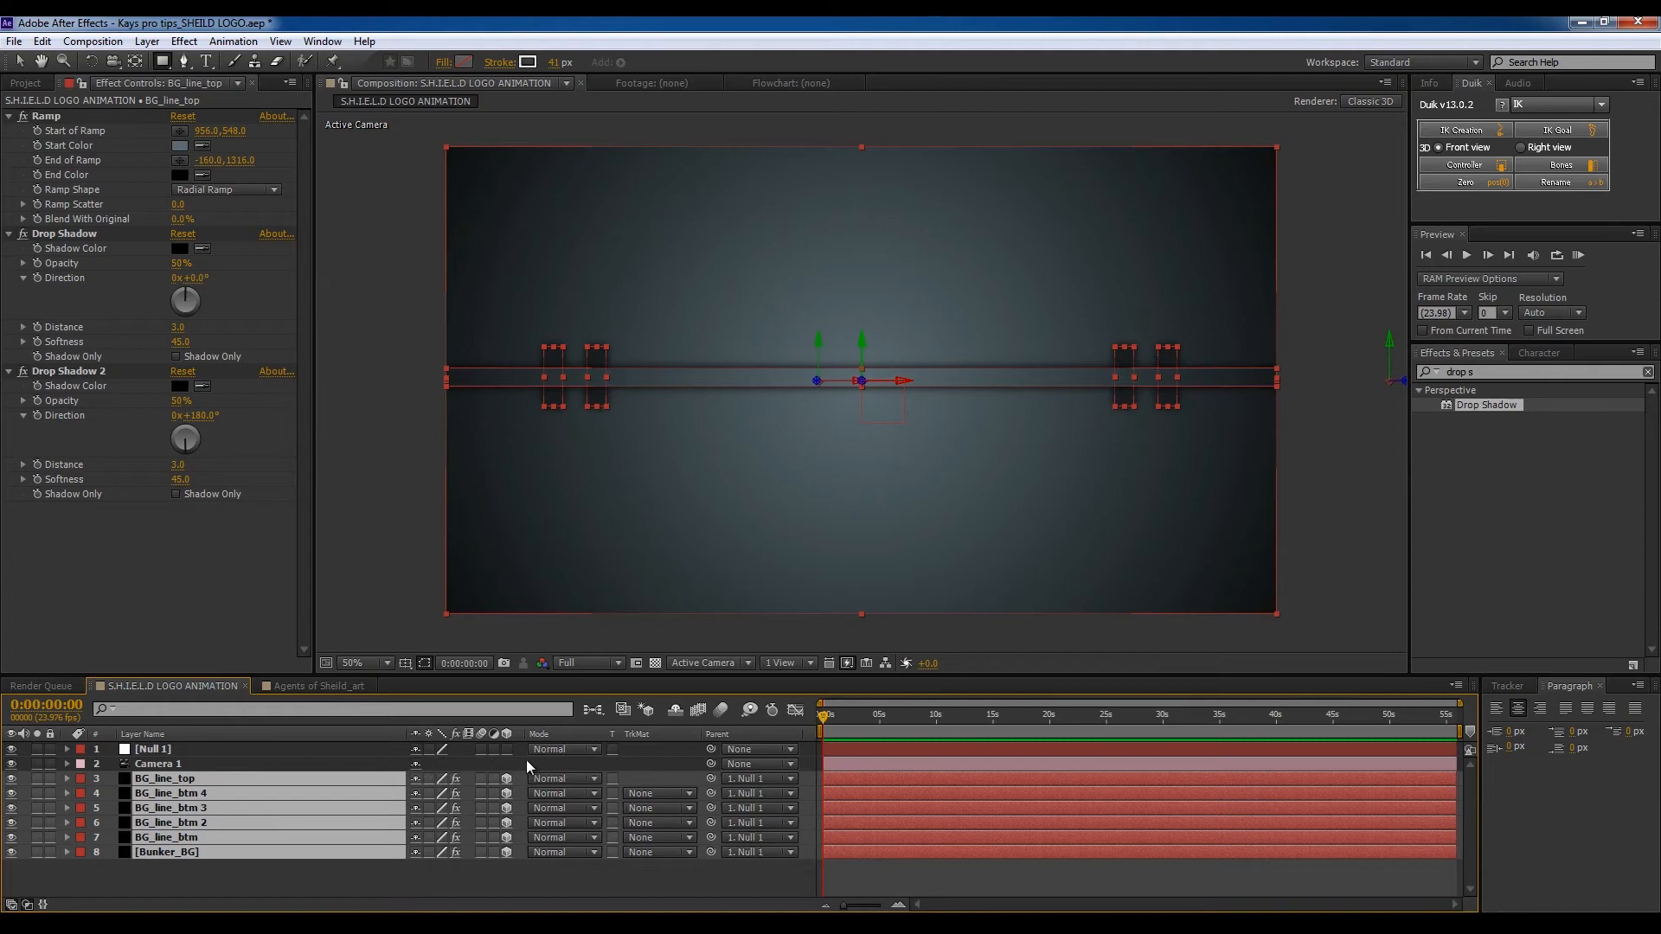
key("ctrl+z")
left_click_drag(709, 778, 306, 750)
Step: Rename the null BG_bunker and place it directly below Camera 1 in the layer stack
left_click(157, 750)
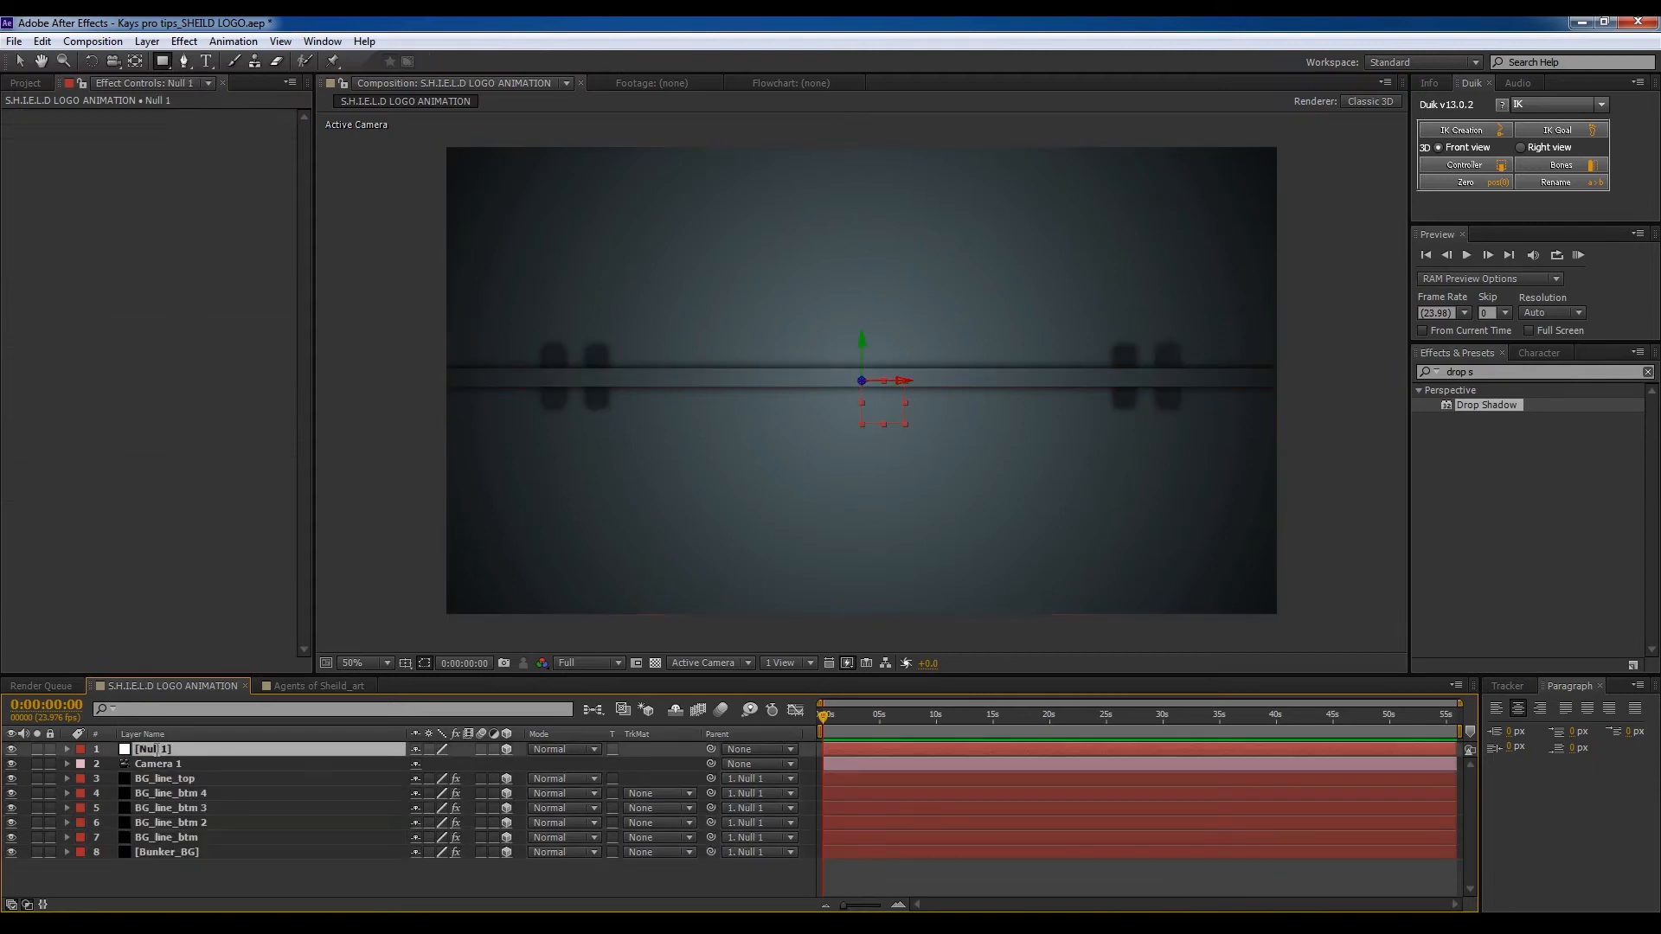
key("Return")
type("BG_bunker")
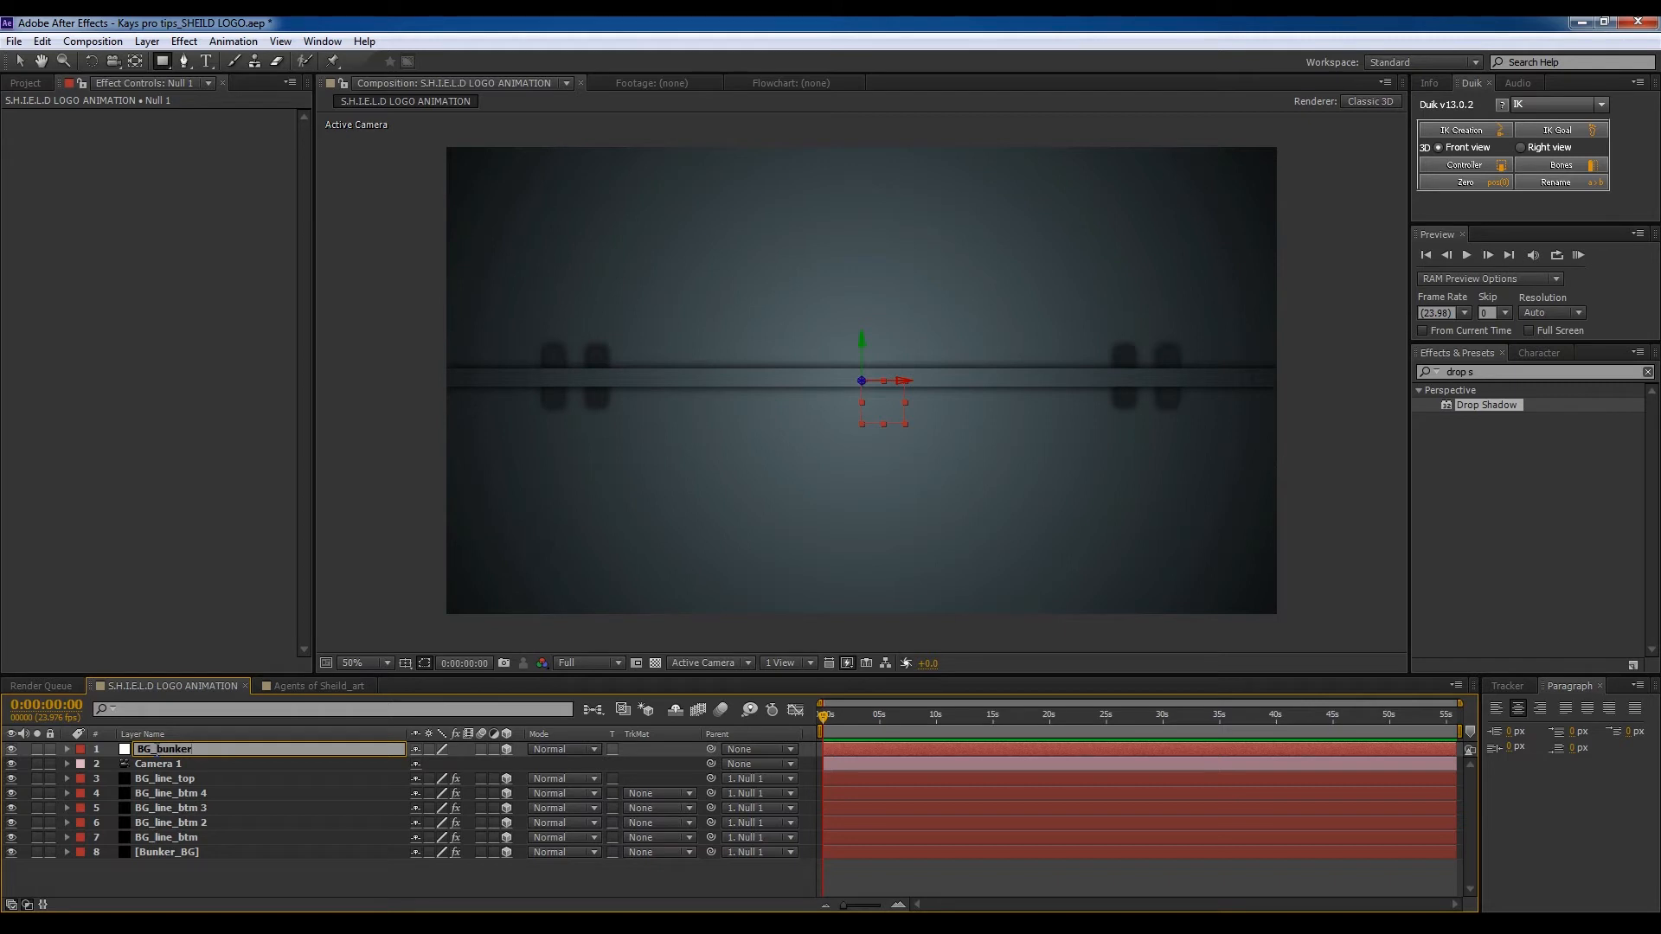
key("Return")
left_click_drag(164, 750, 169, 770)
left_click(225, 855)
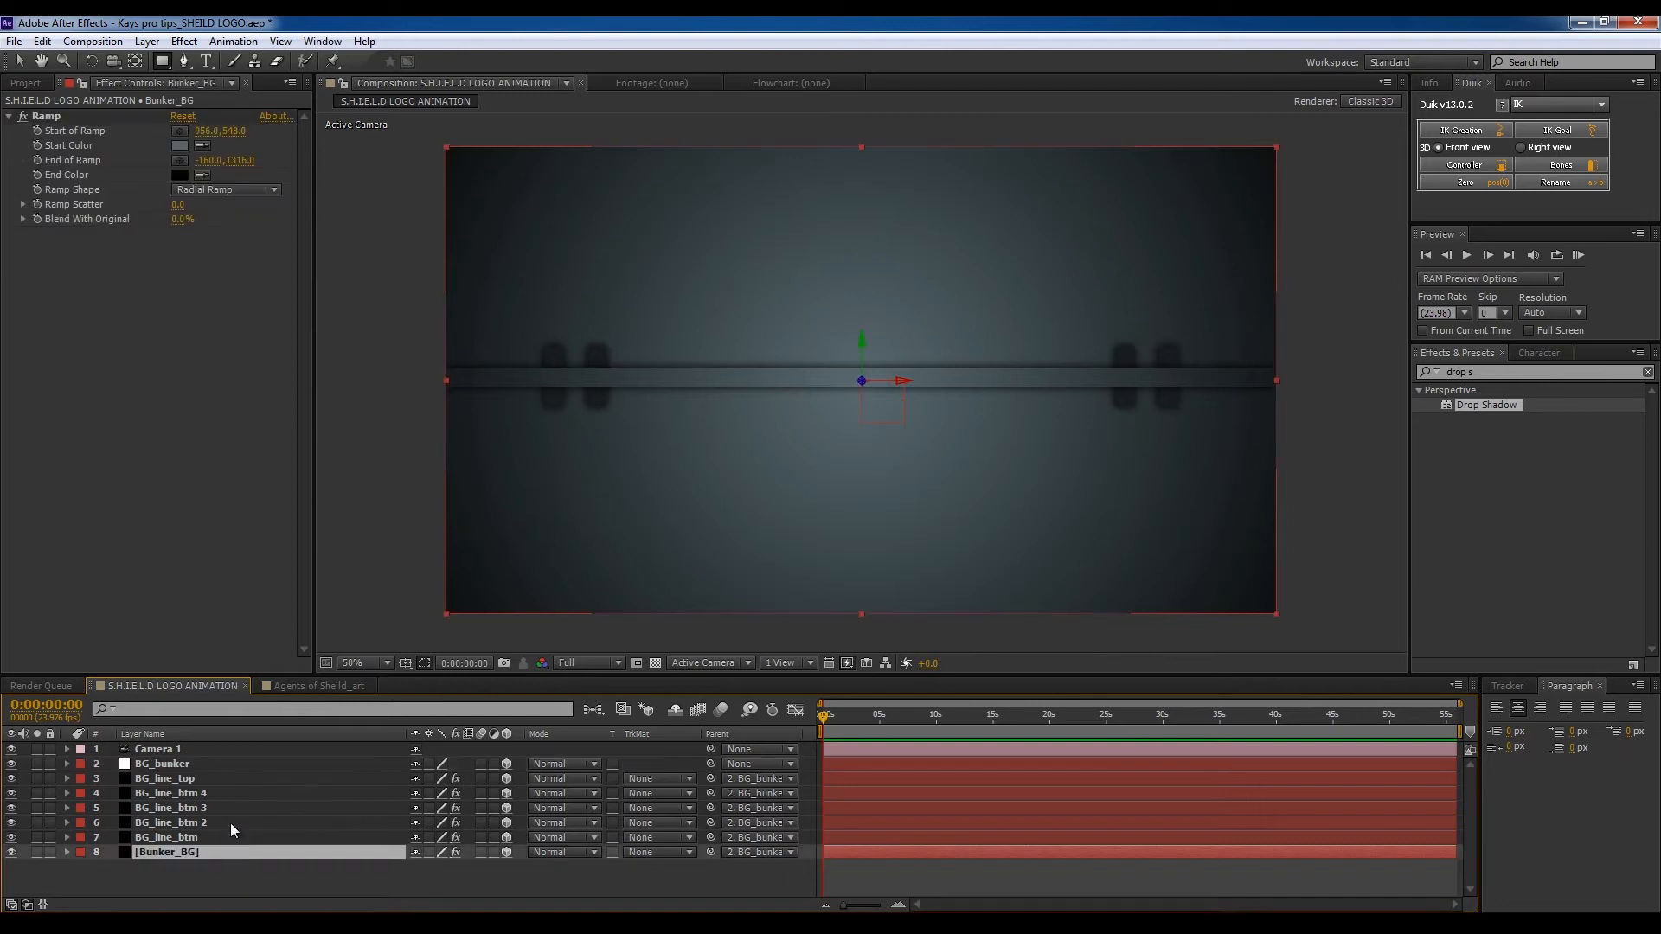
left_click(323, 765)
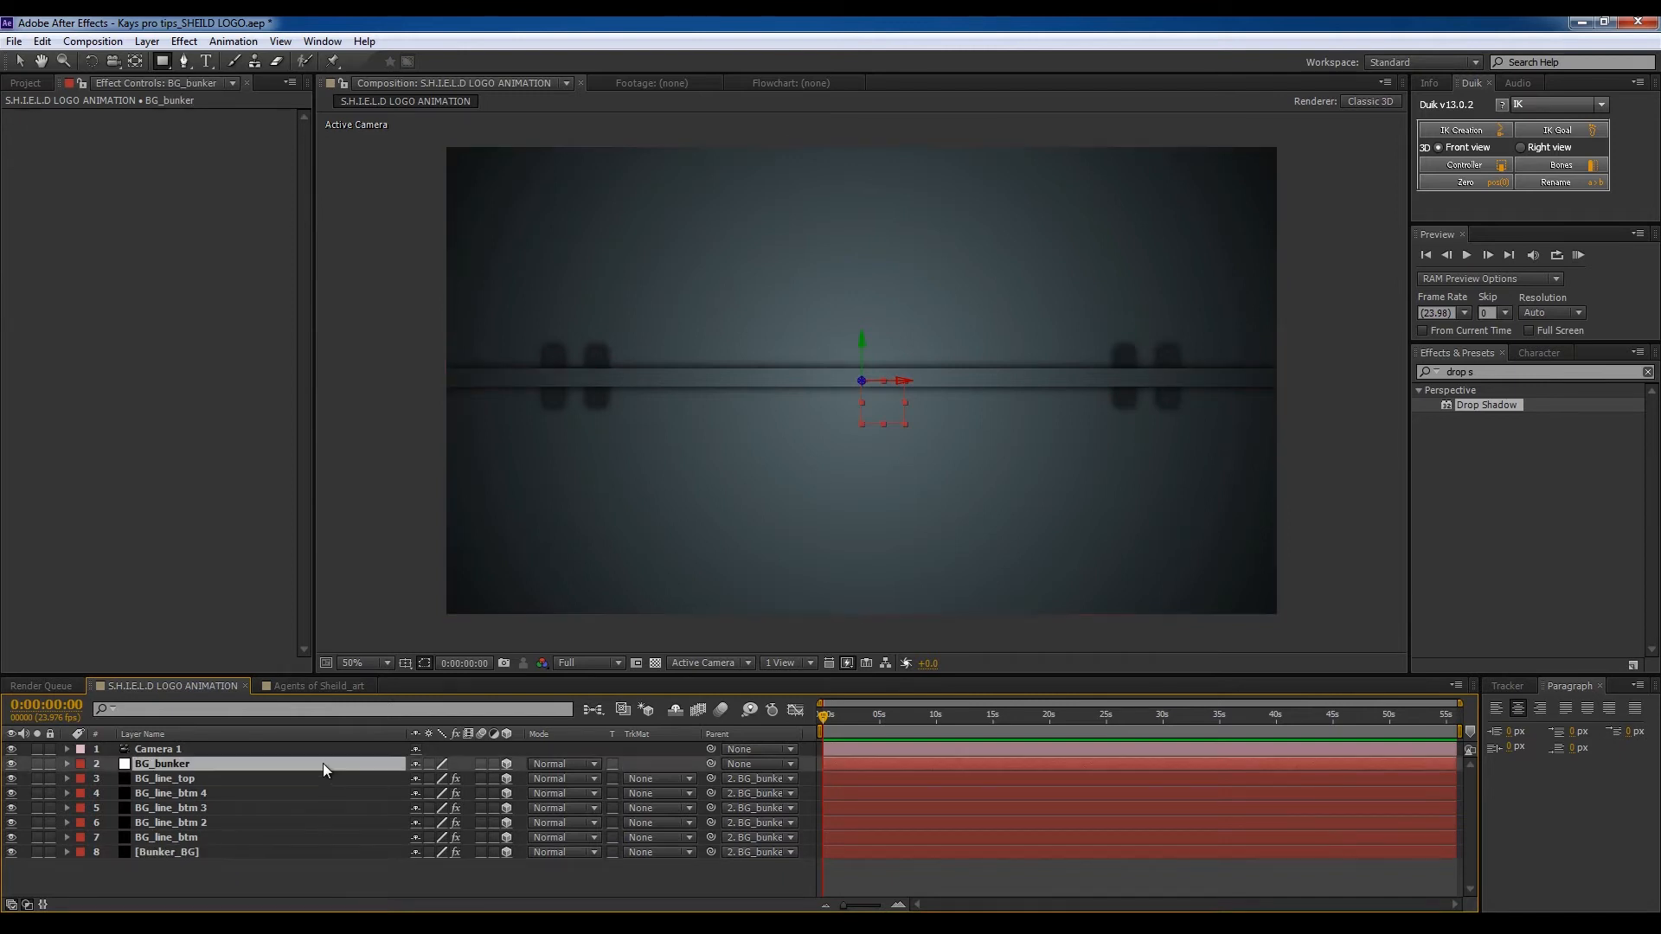
Step: Set the Z position of the BG_bunker null to 1000
key("p")
left_click(474, 780)
type("1000")
key("Return")
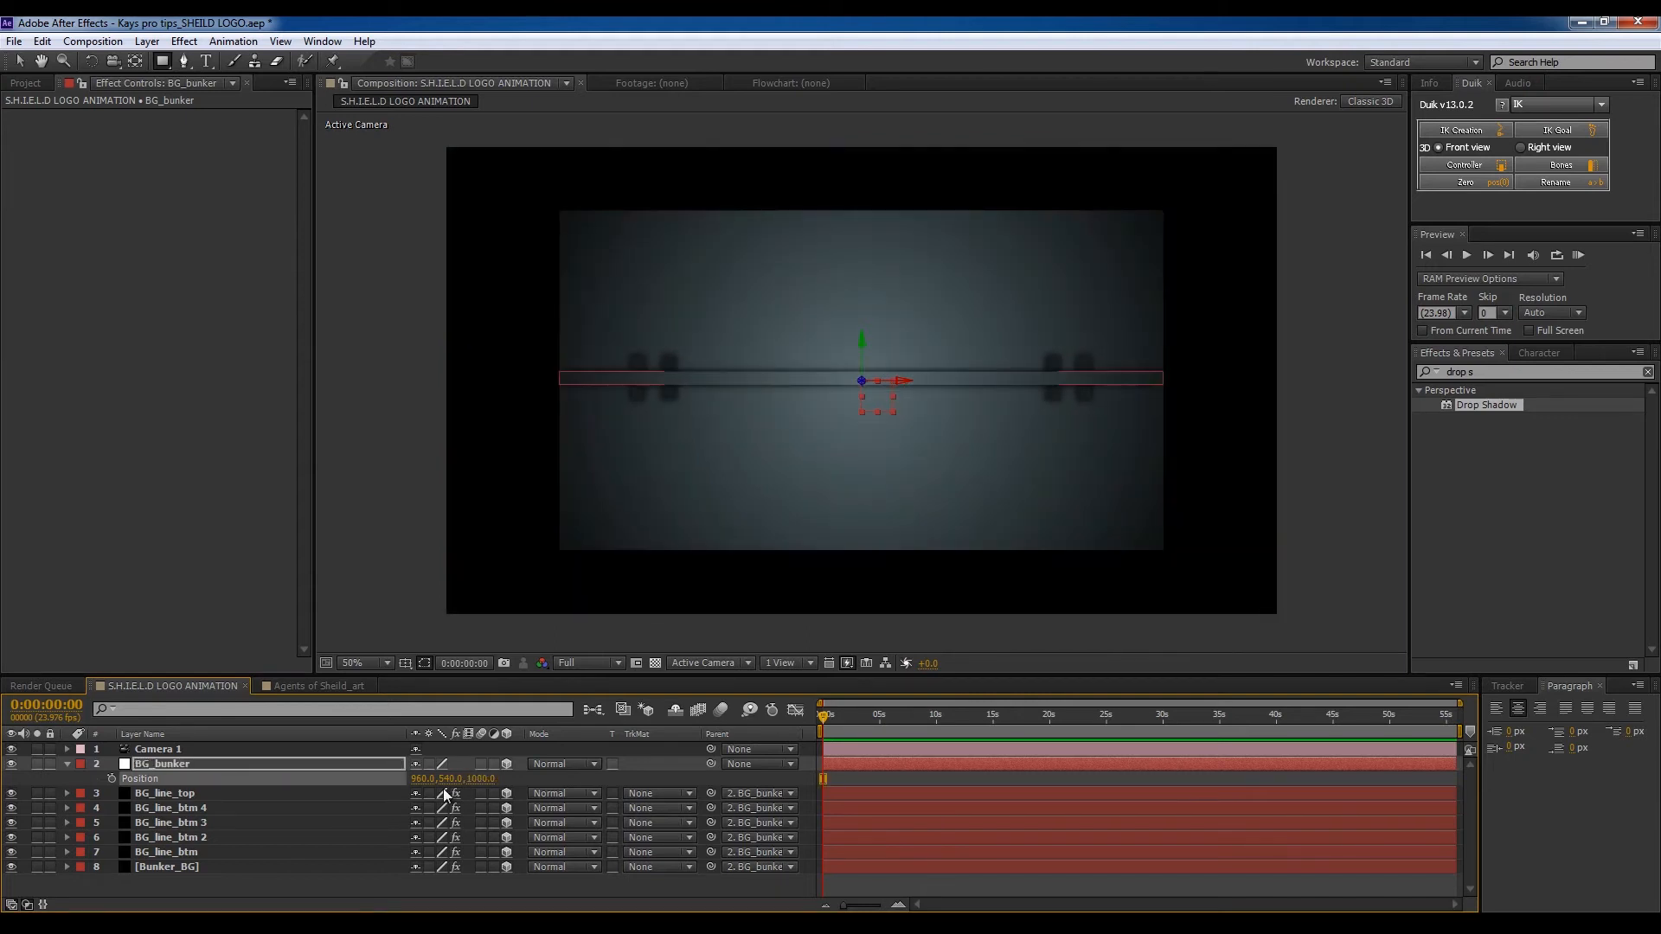
Step: Scale the BG_bunker null to 145% so the background fills the frame, and save the project
key("s")
left_click(468, 778)
type("125")
key("Return")
left_click(461, 782)
type("145")
key("Return")
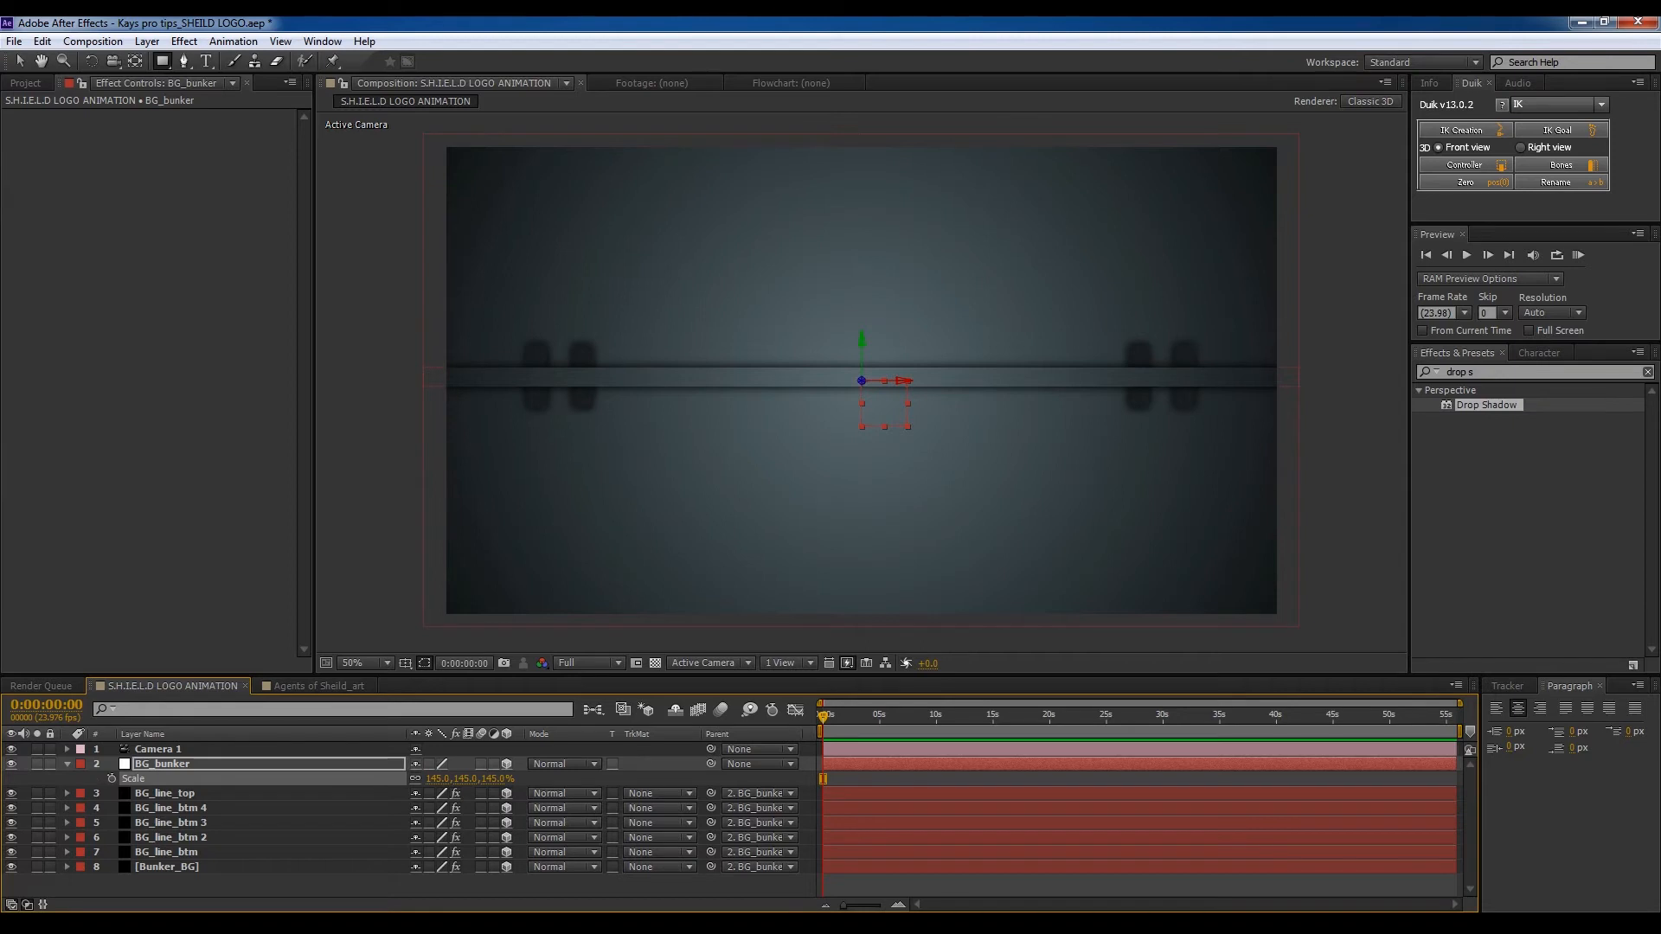
key("alt+Tab")
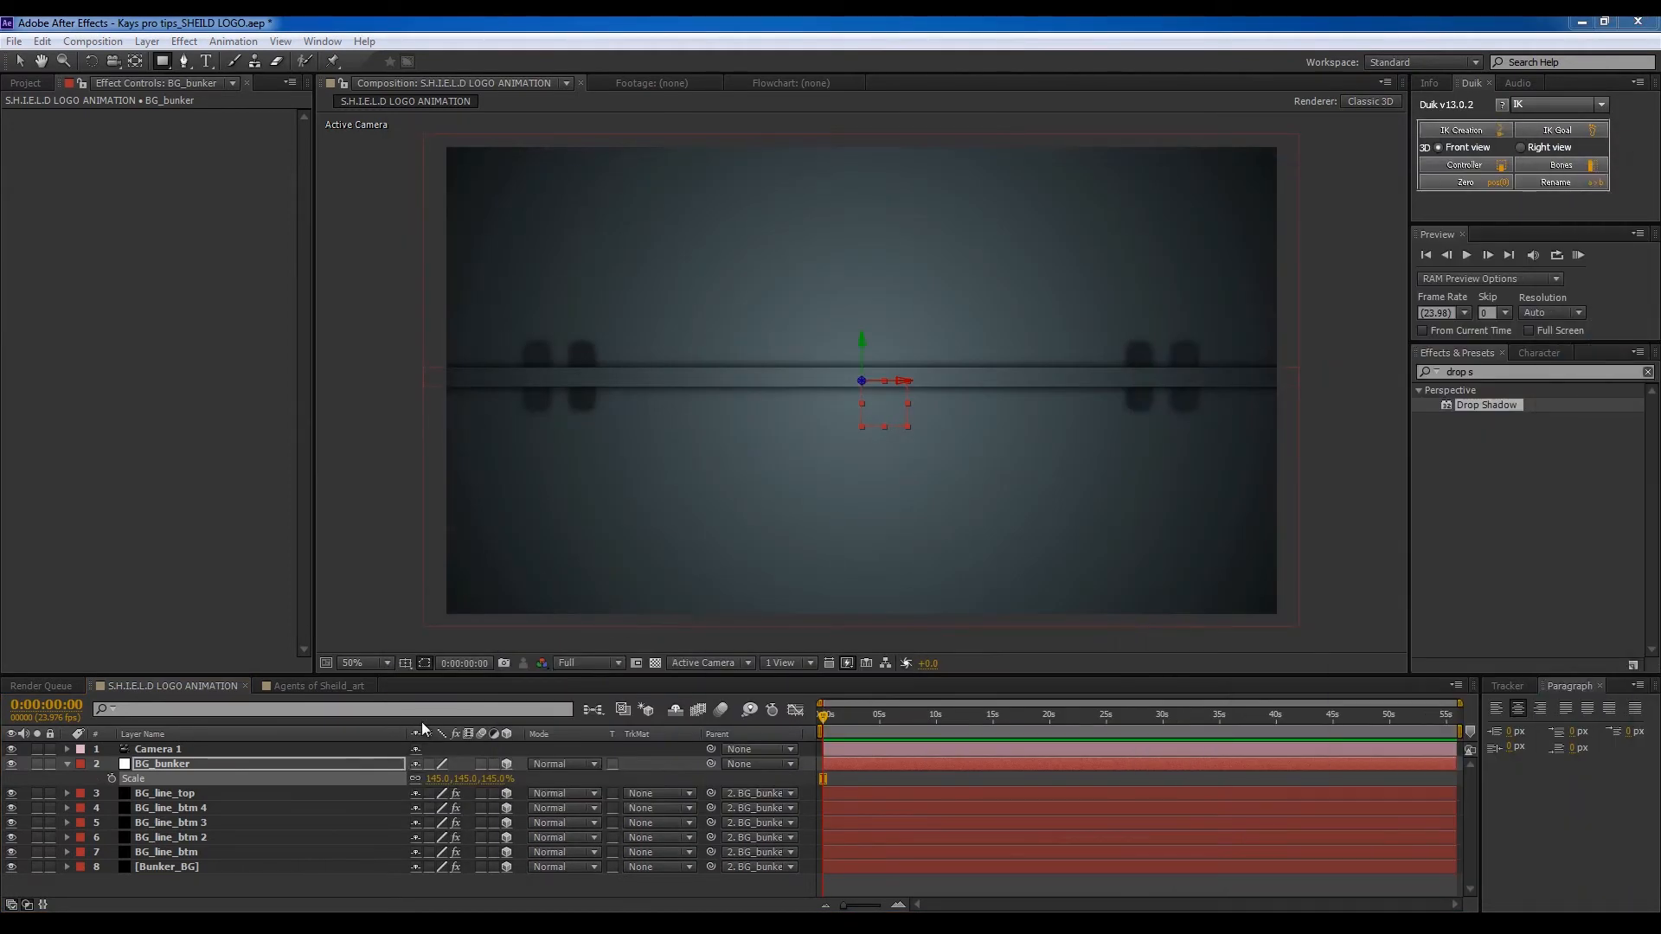
left_click(346, 885)
key("ctrl+s")
Step: Add an adjustment layer to the composition and place it directly below Camera 1
right_click(340, 886)
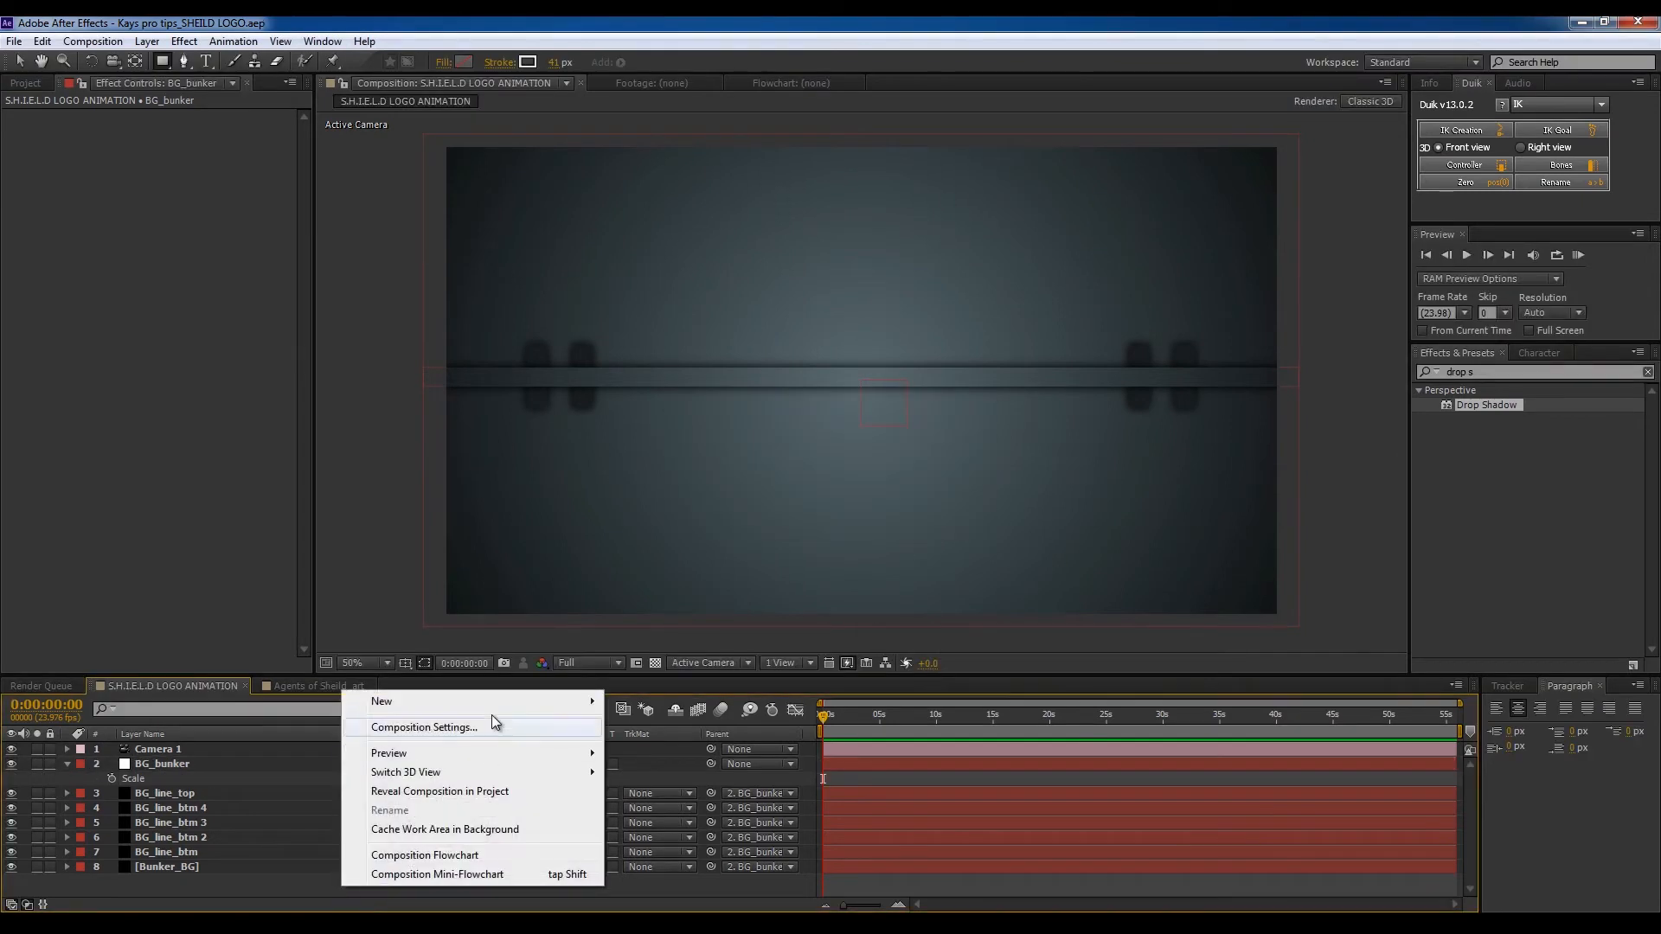
mouse_move(495, 699)
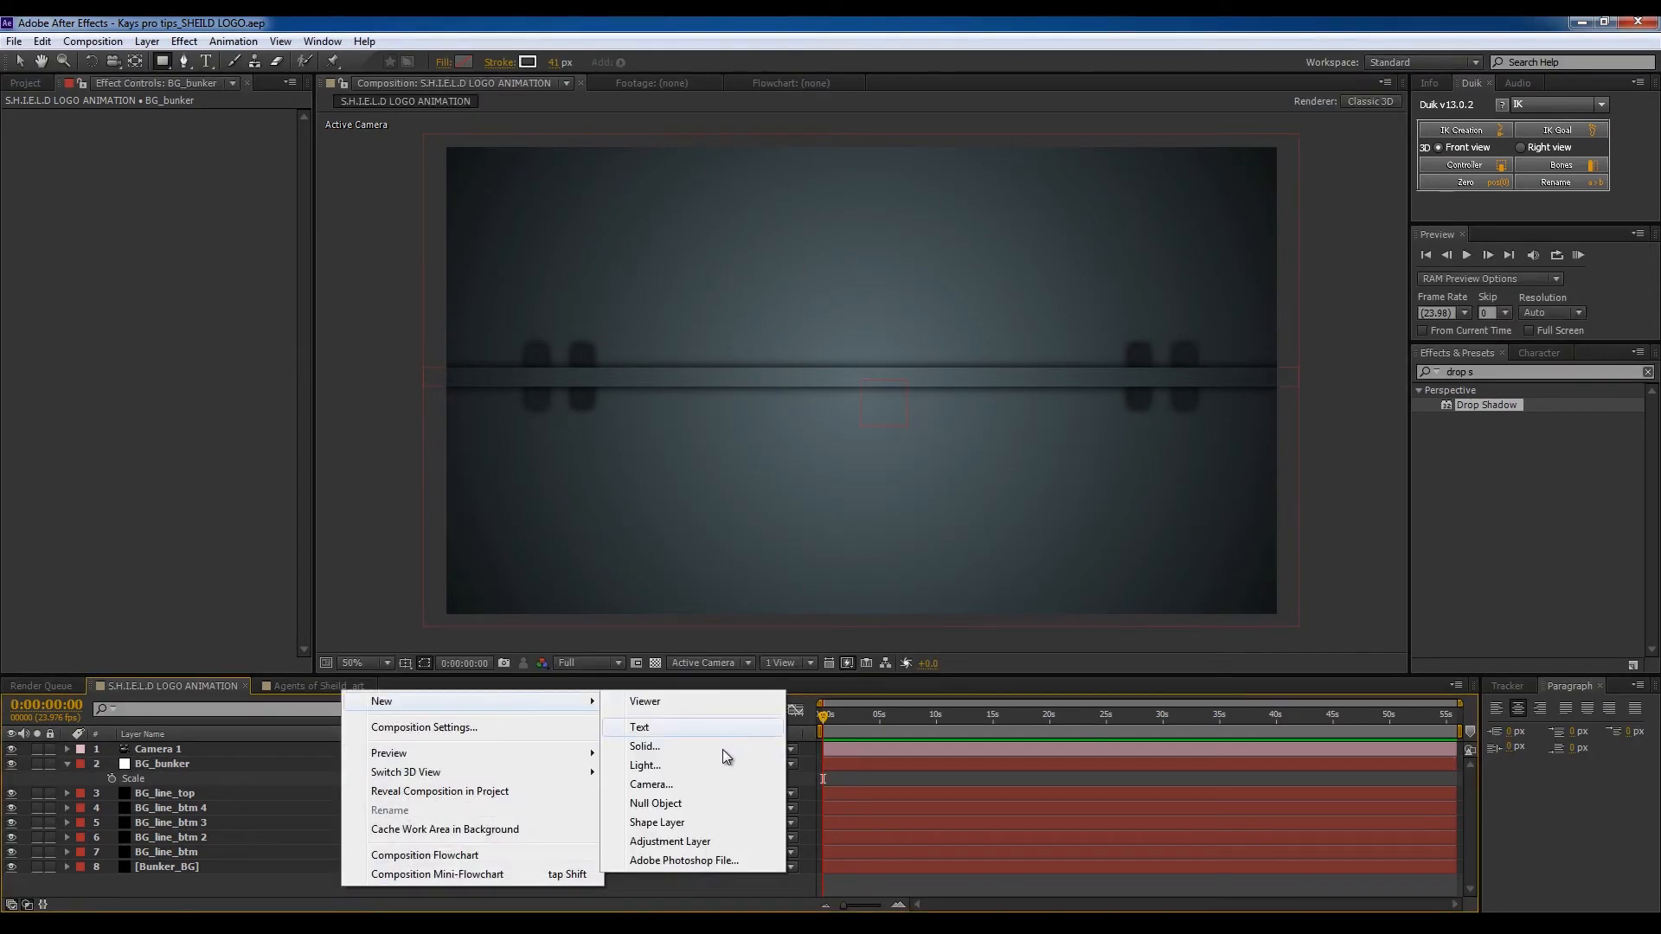
left_click(722, 846)
left_click_drag(267, 745, 263, 775)
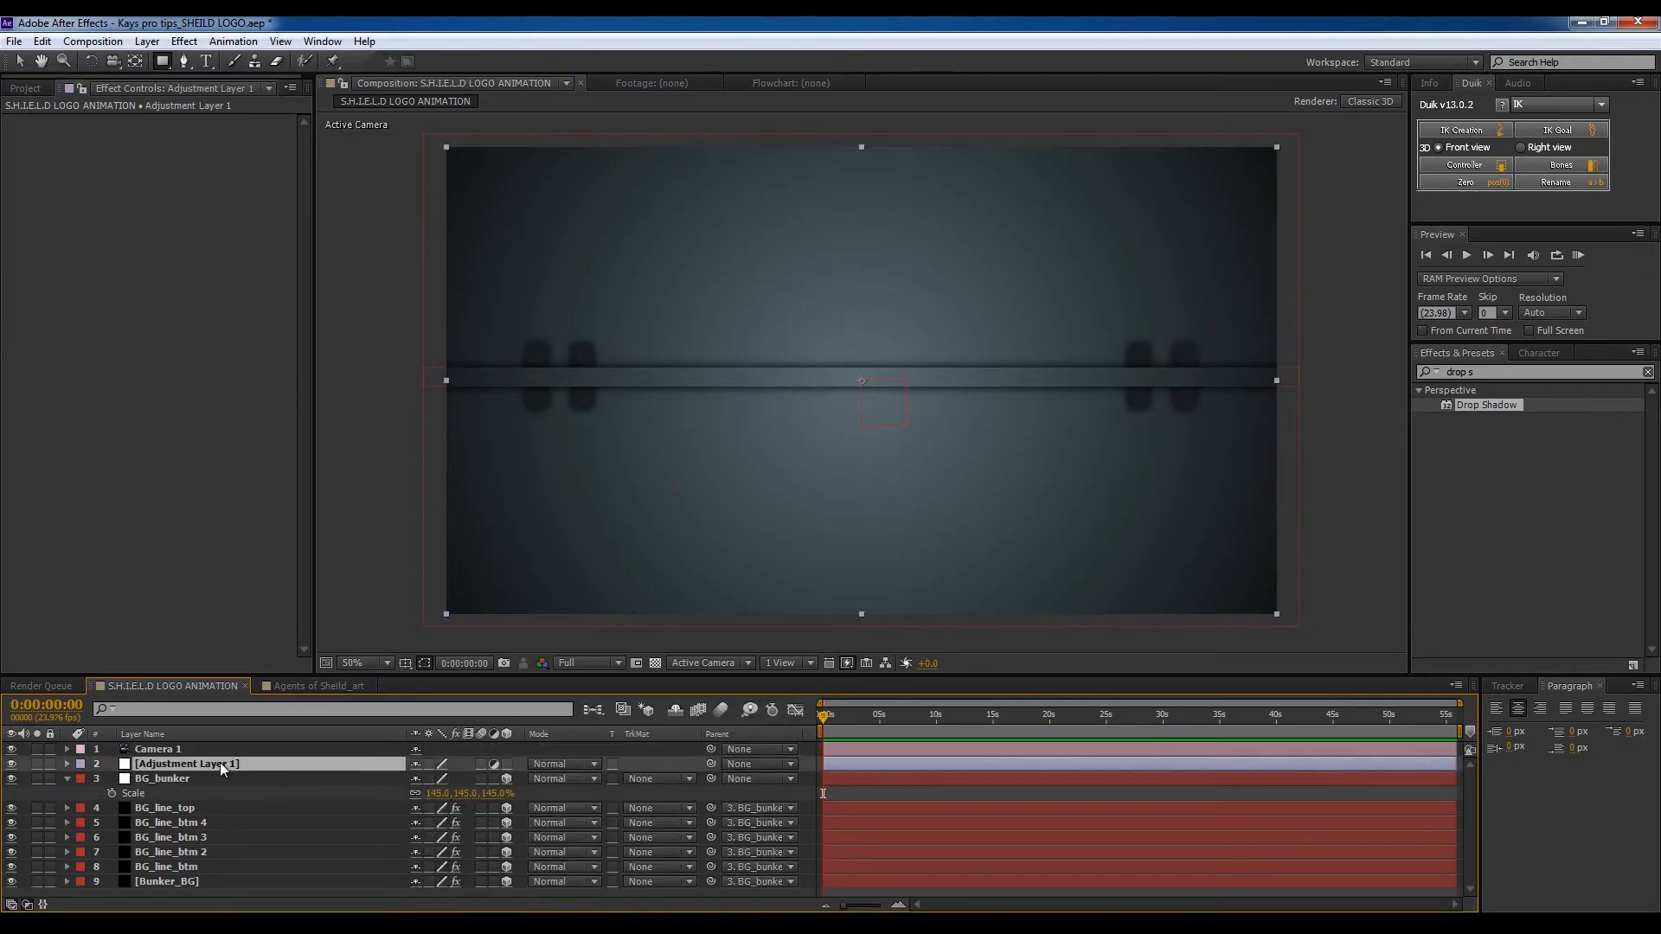
Step: Rename the new adjustment layer BG_CC
left_click(219, 778)
left_click(220, 766)
key("Return")
type("BG")
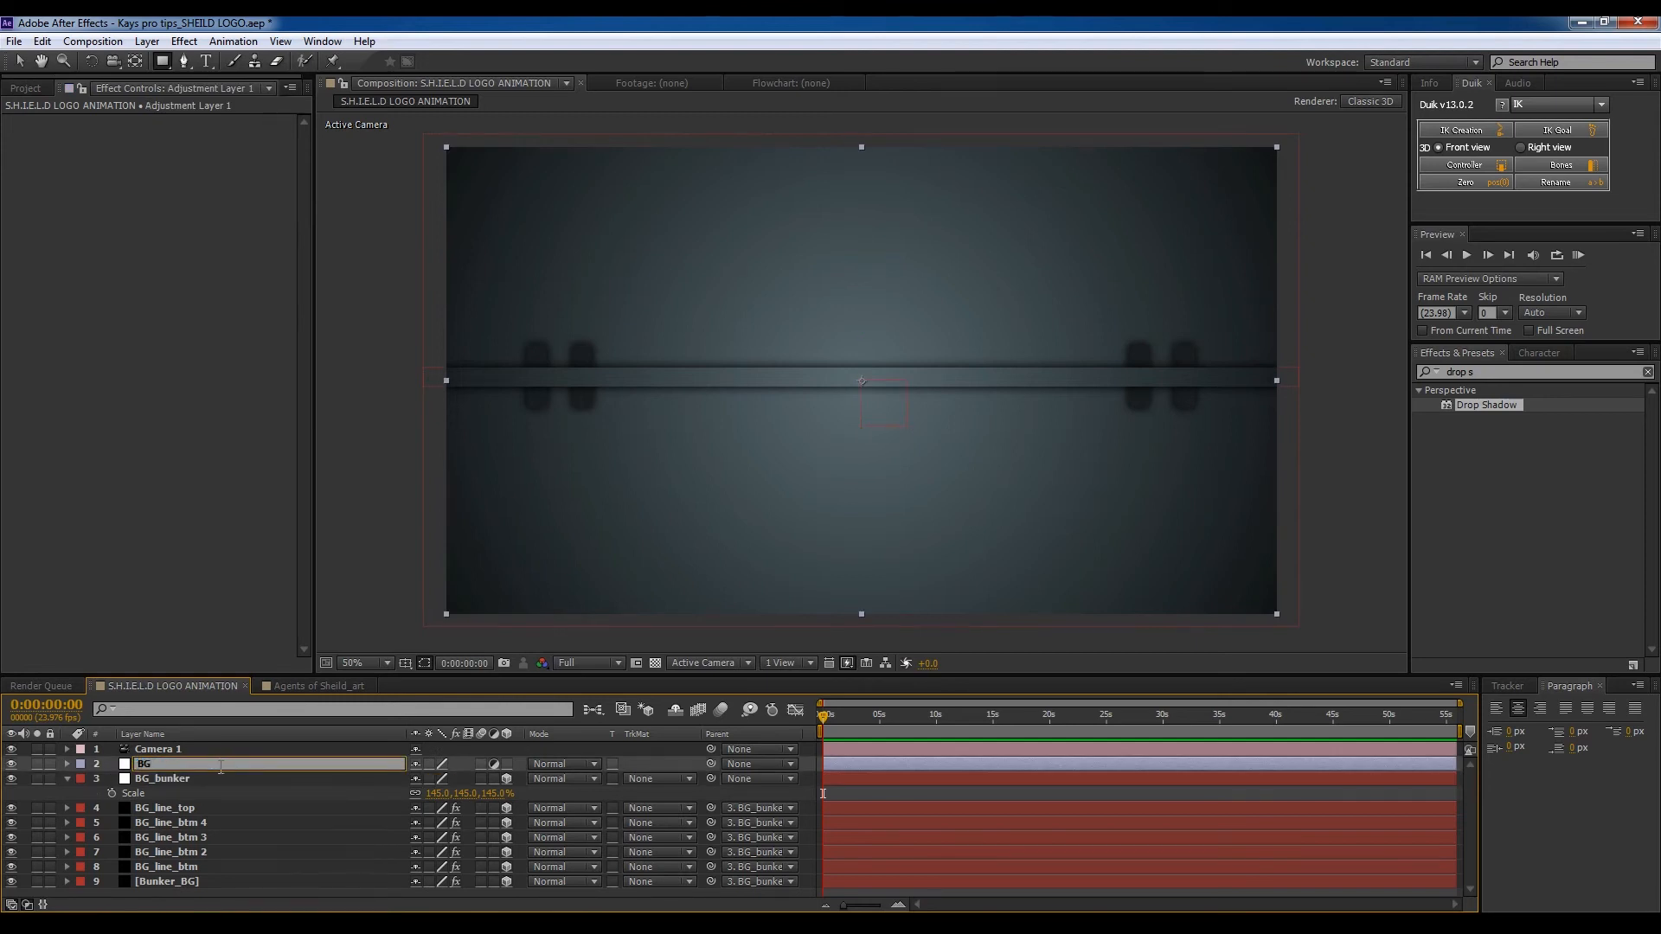
type("_CC")
key("Return")
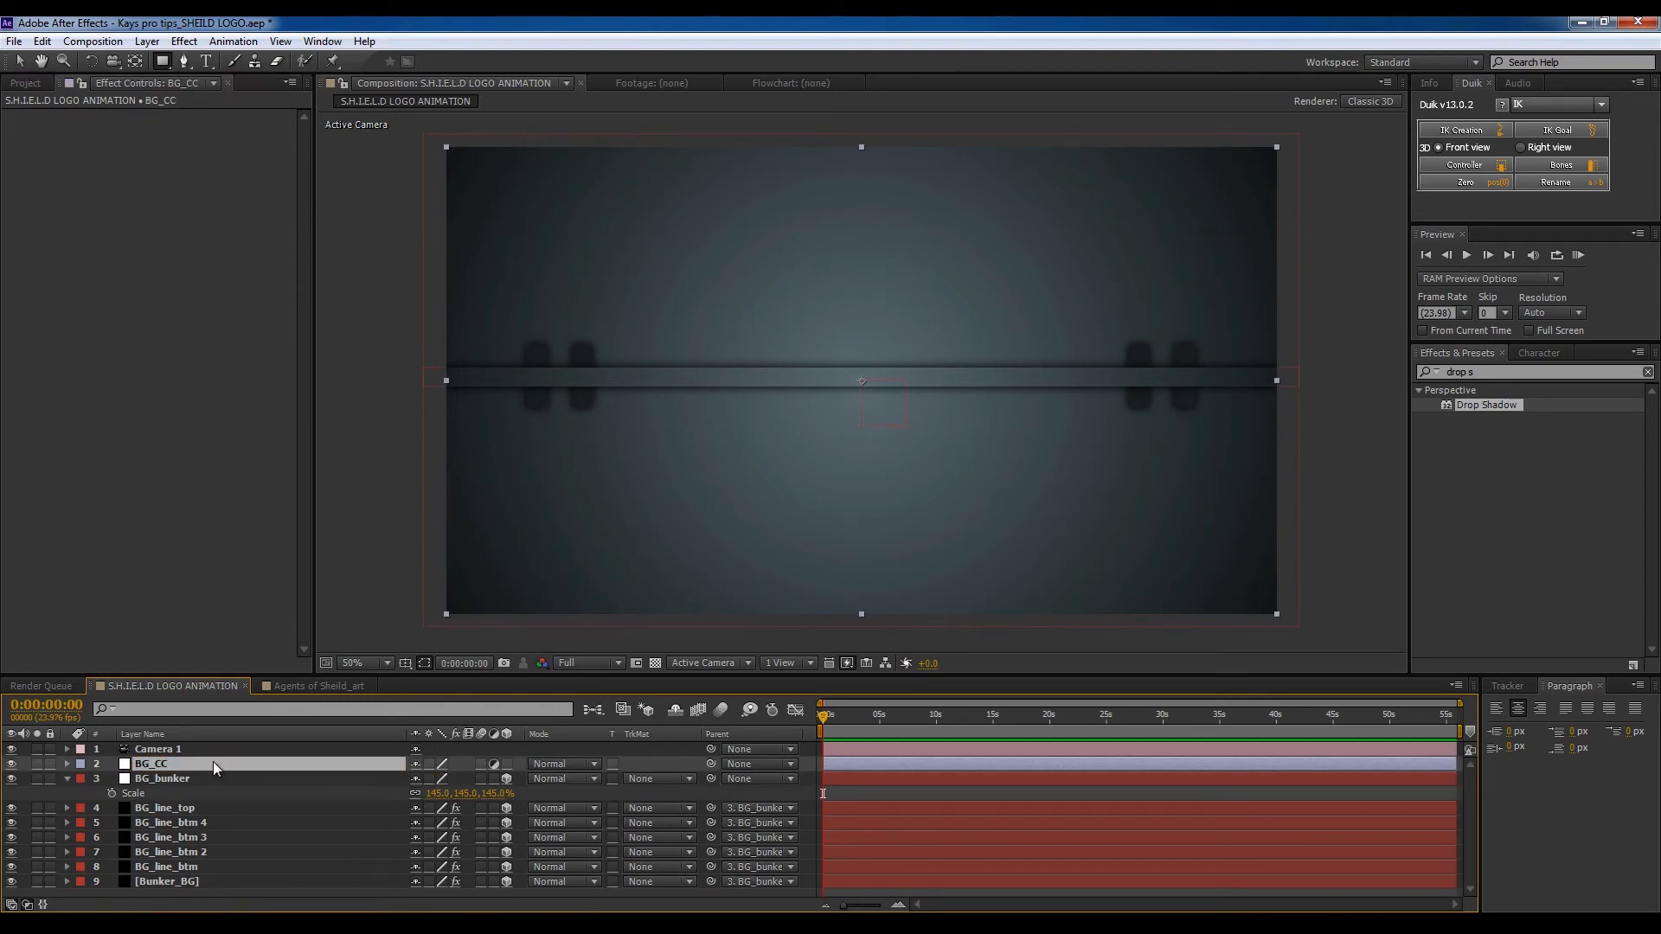
Step: Apply the Curves effect to BG_CC and shape the RGB curve into an S with darker shadows and brighter highlights
right_click(122, 442)
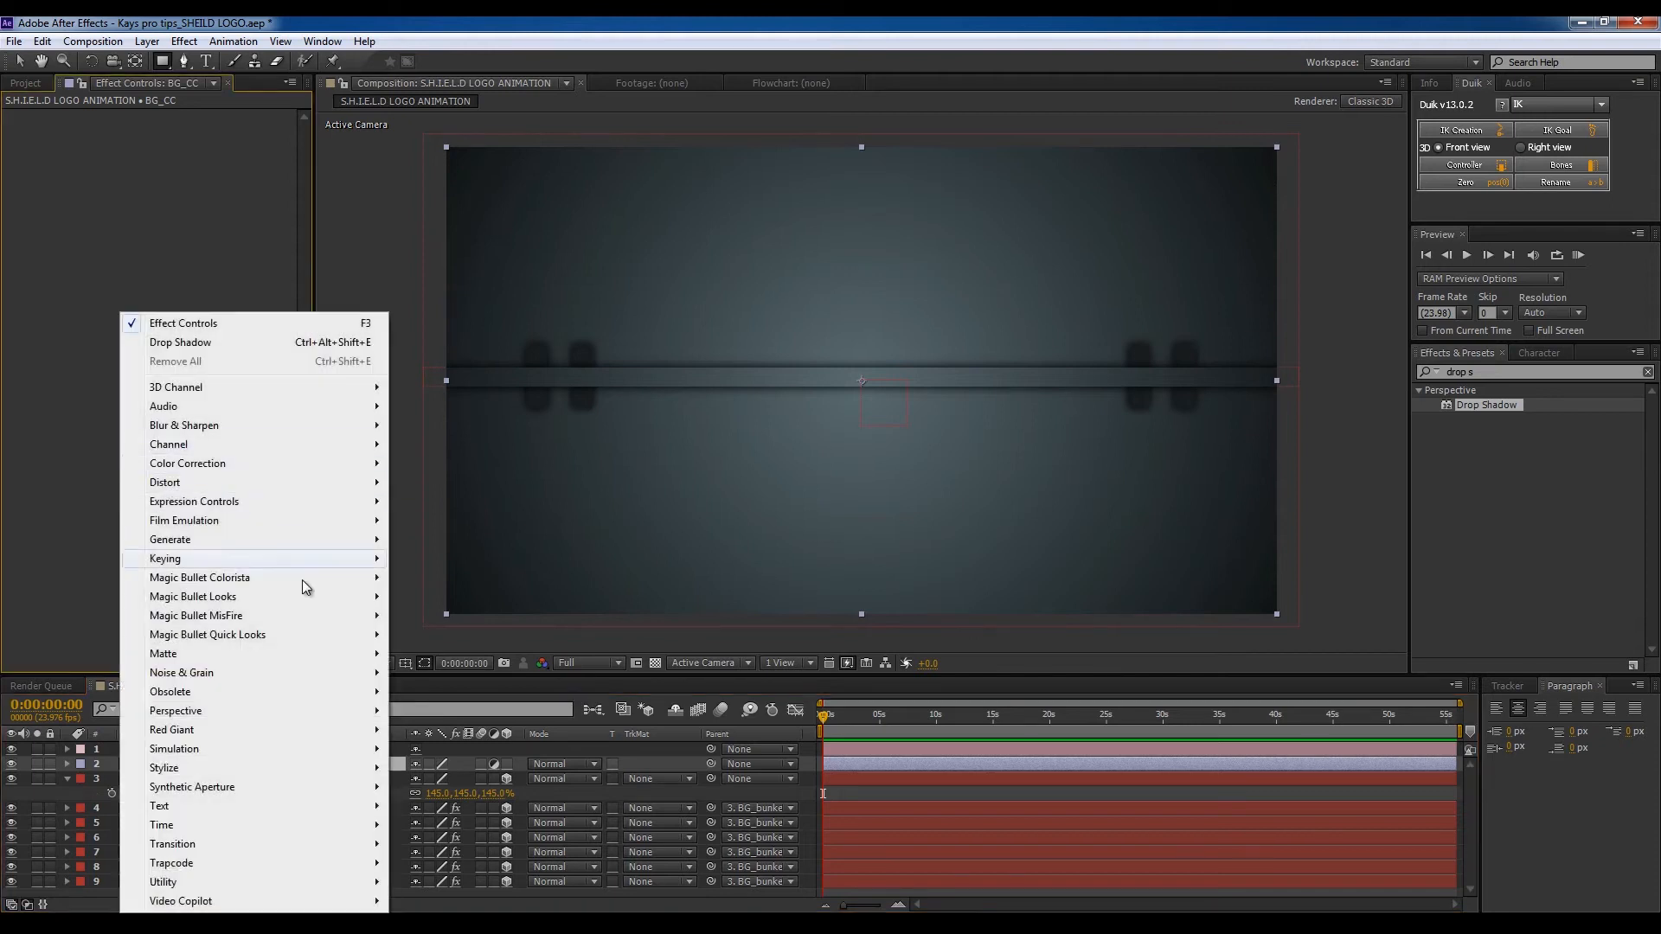
mouse_move(313, 470)
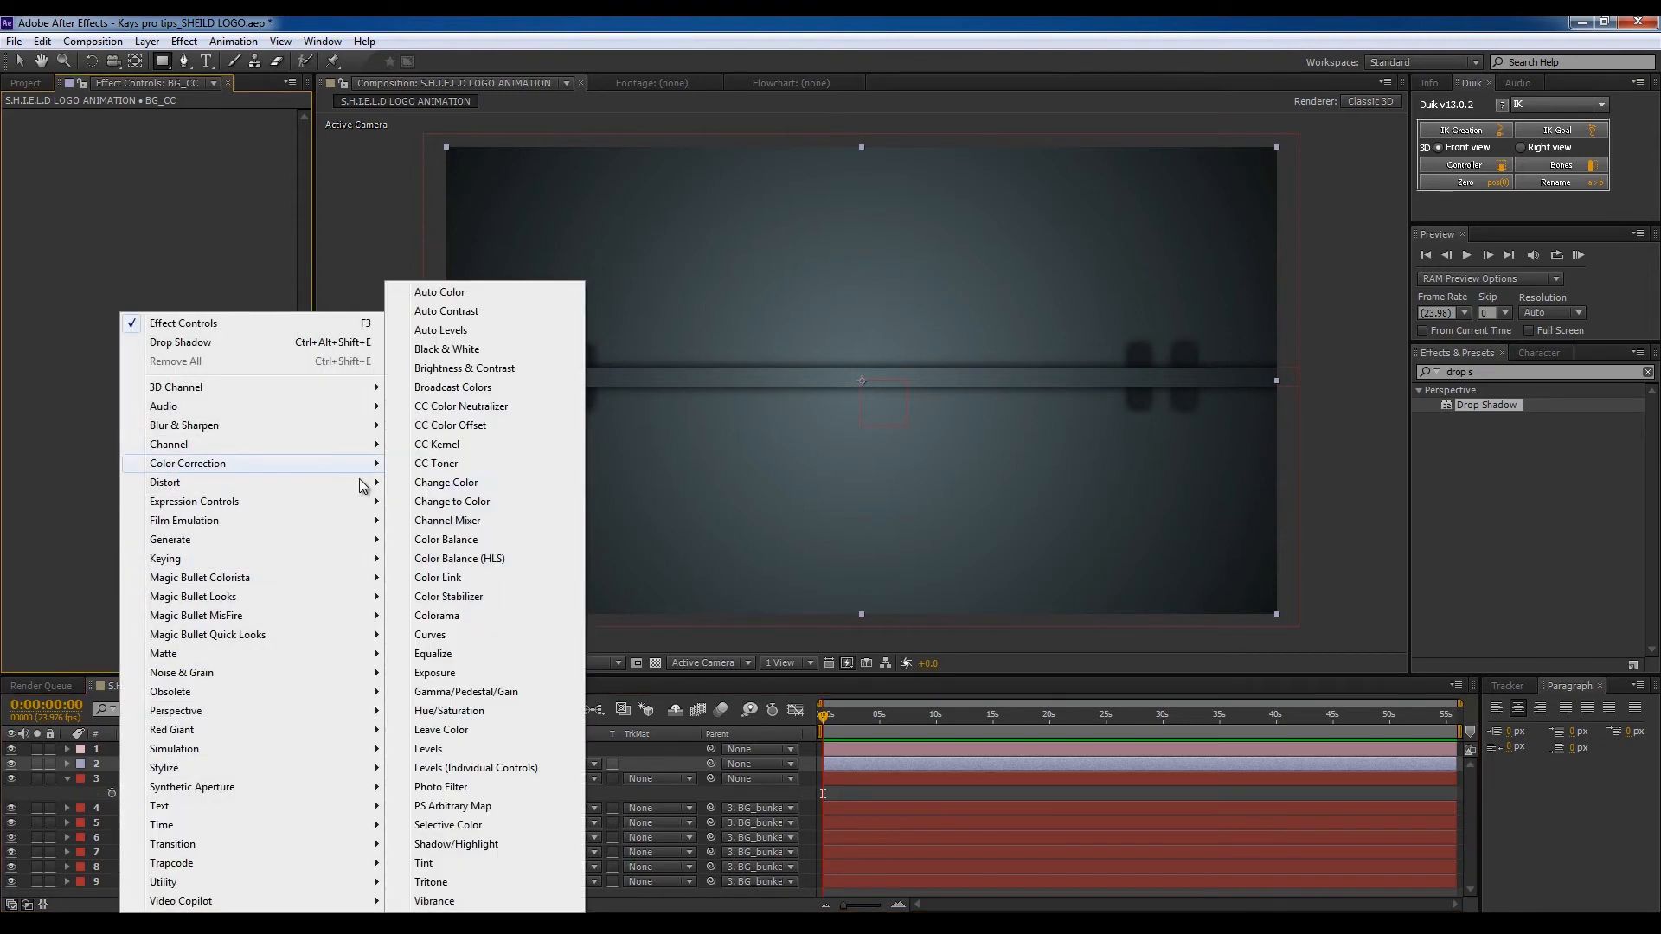
left_click(471, 630)
left_click_drag(94, 279, 93, 288)
left_click_drag(162, 217, 152, 199)
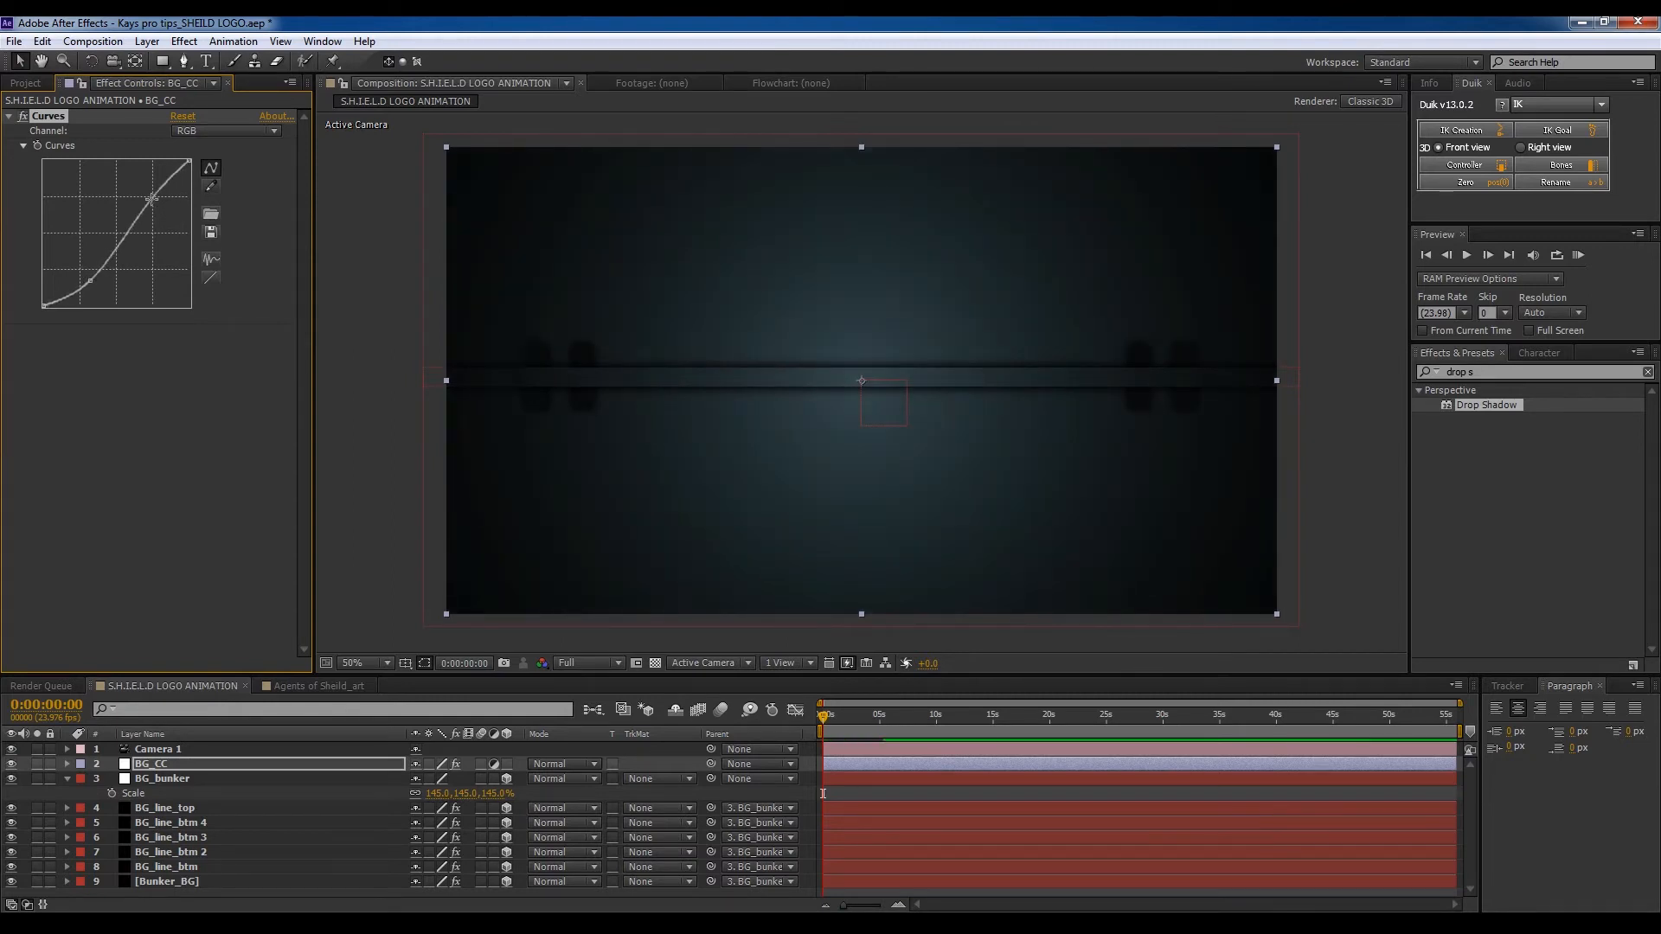
Step: Raise the midtones of the Blue channel in the Curves effect and return the channel to RGB
left_click(225, 131)
left_click(222, 209)
left_click_drag(136, 229, 118, 223)
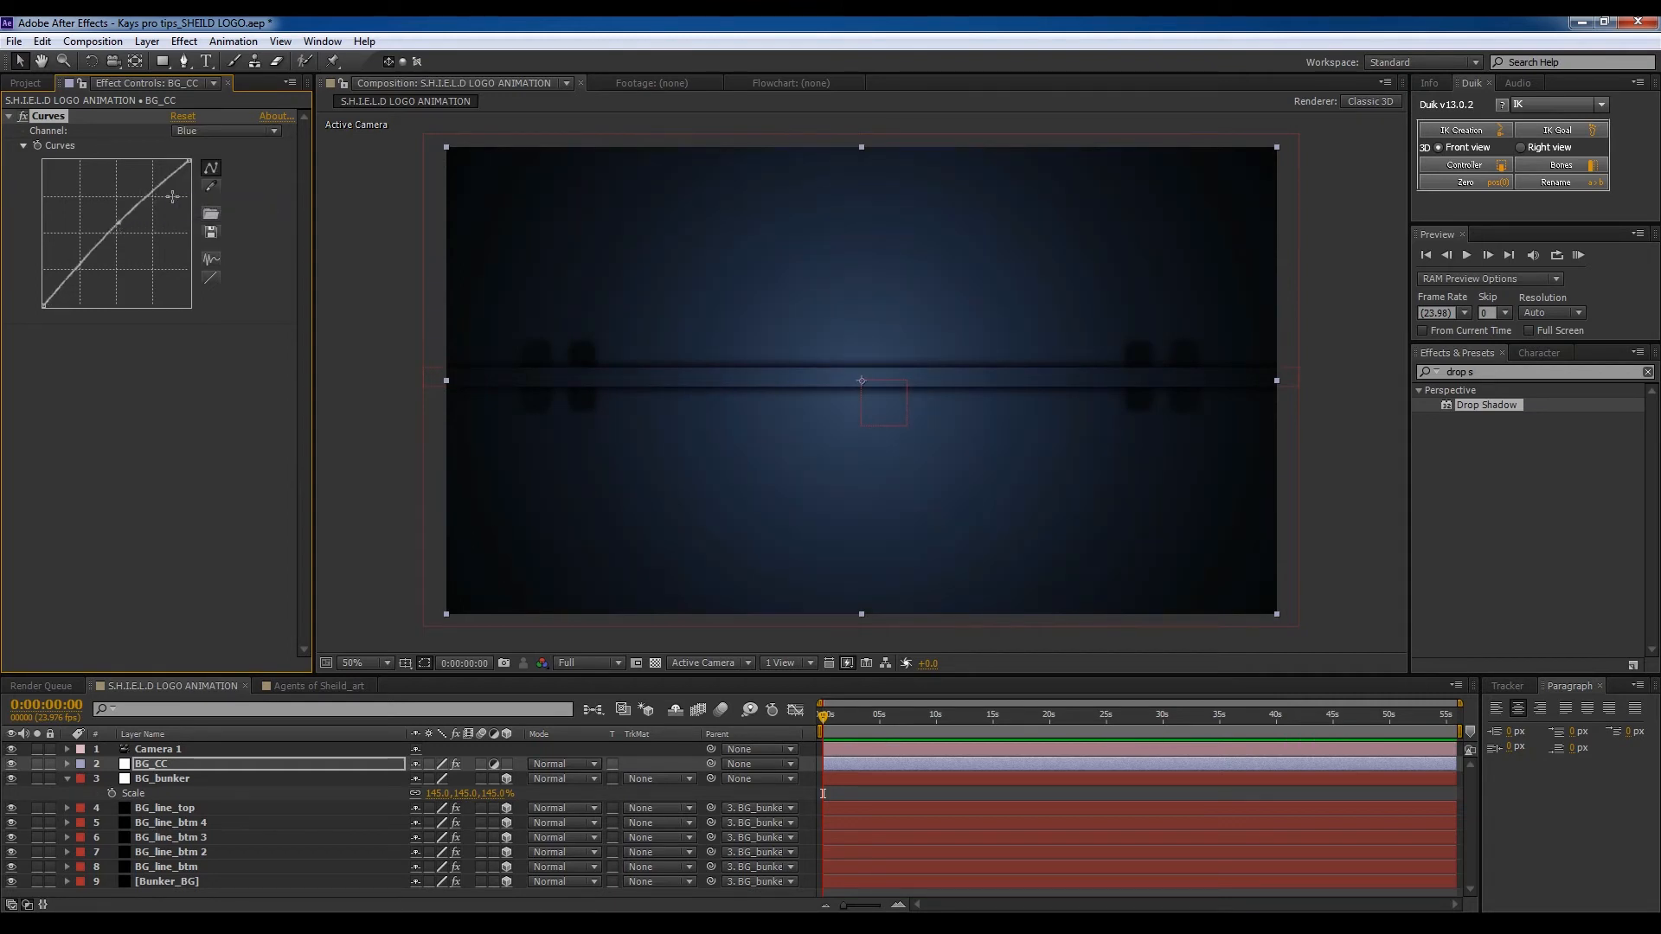
left_click(213, 132)
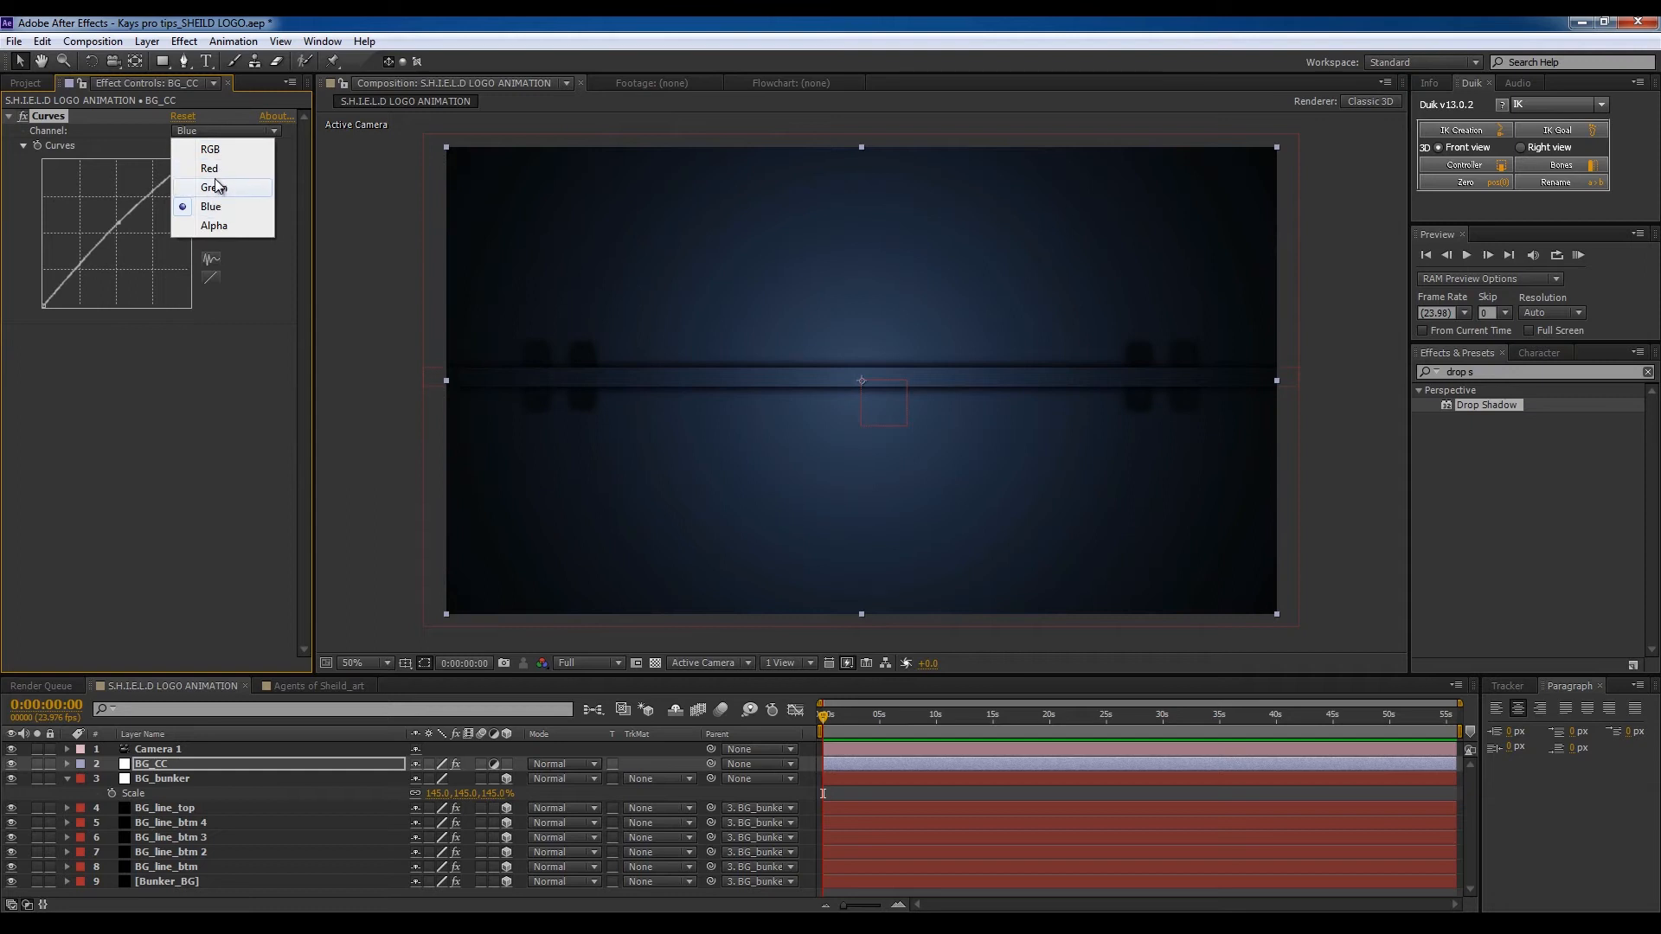
left_click(223, 151)
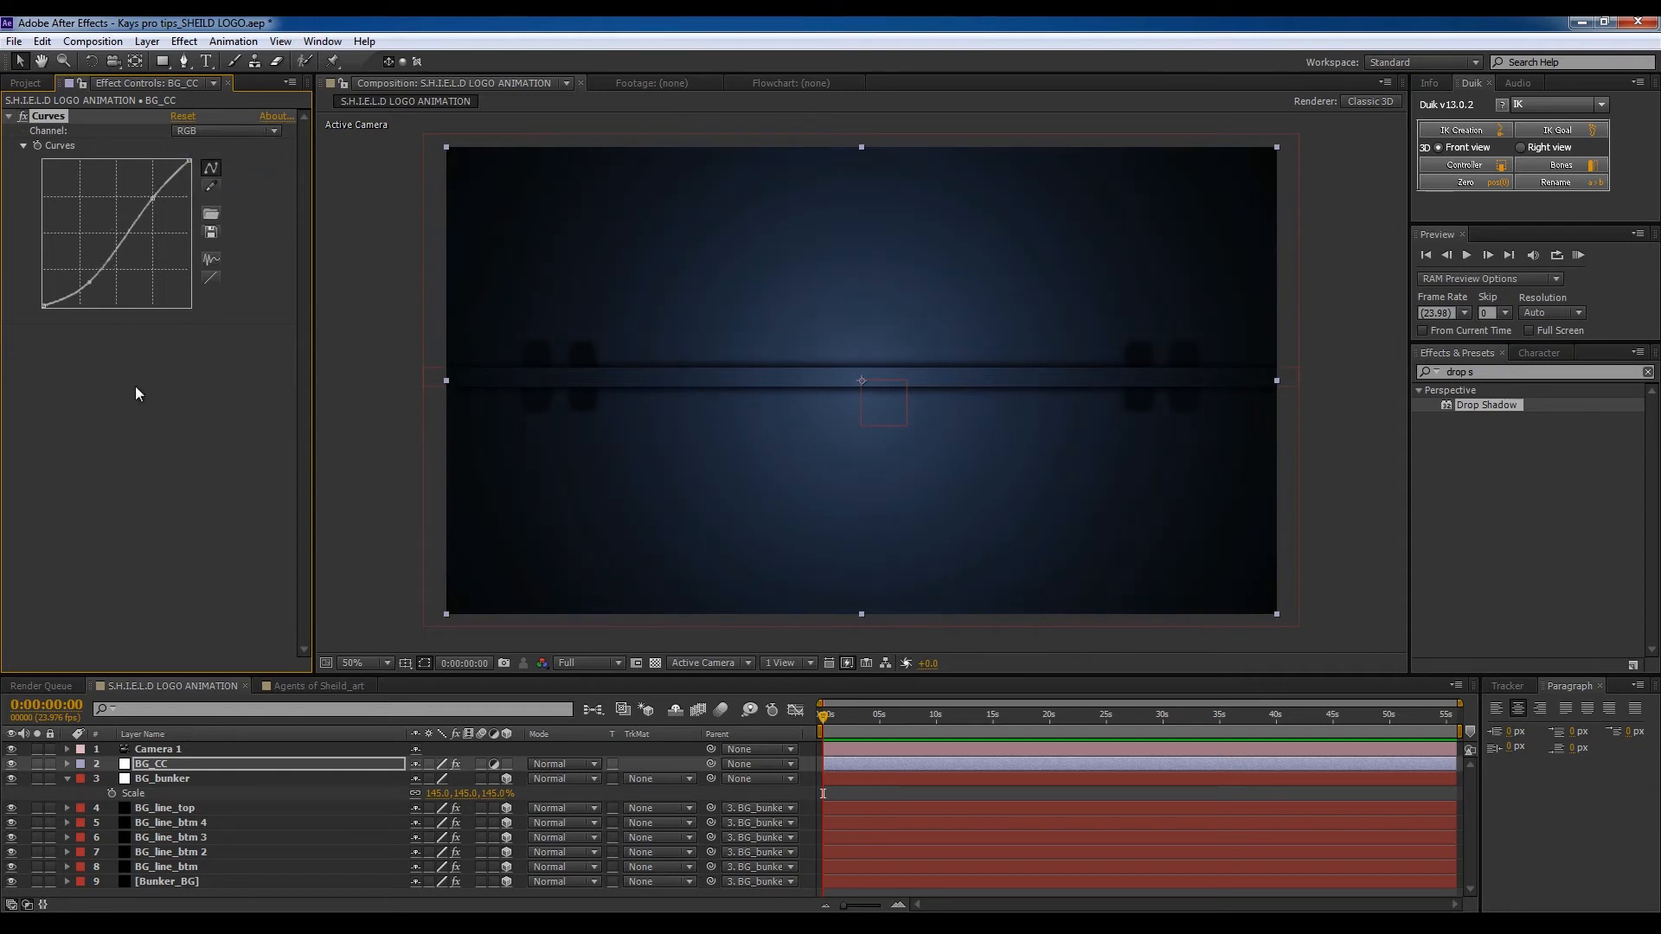
Step: Apply the Tint effect to BG_CC with Amount to Tint at 36%
right_click(147, 472)
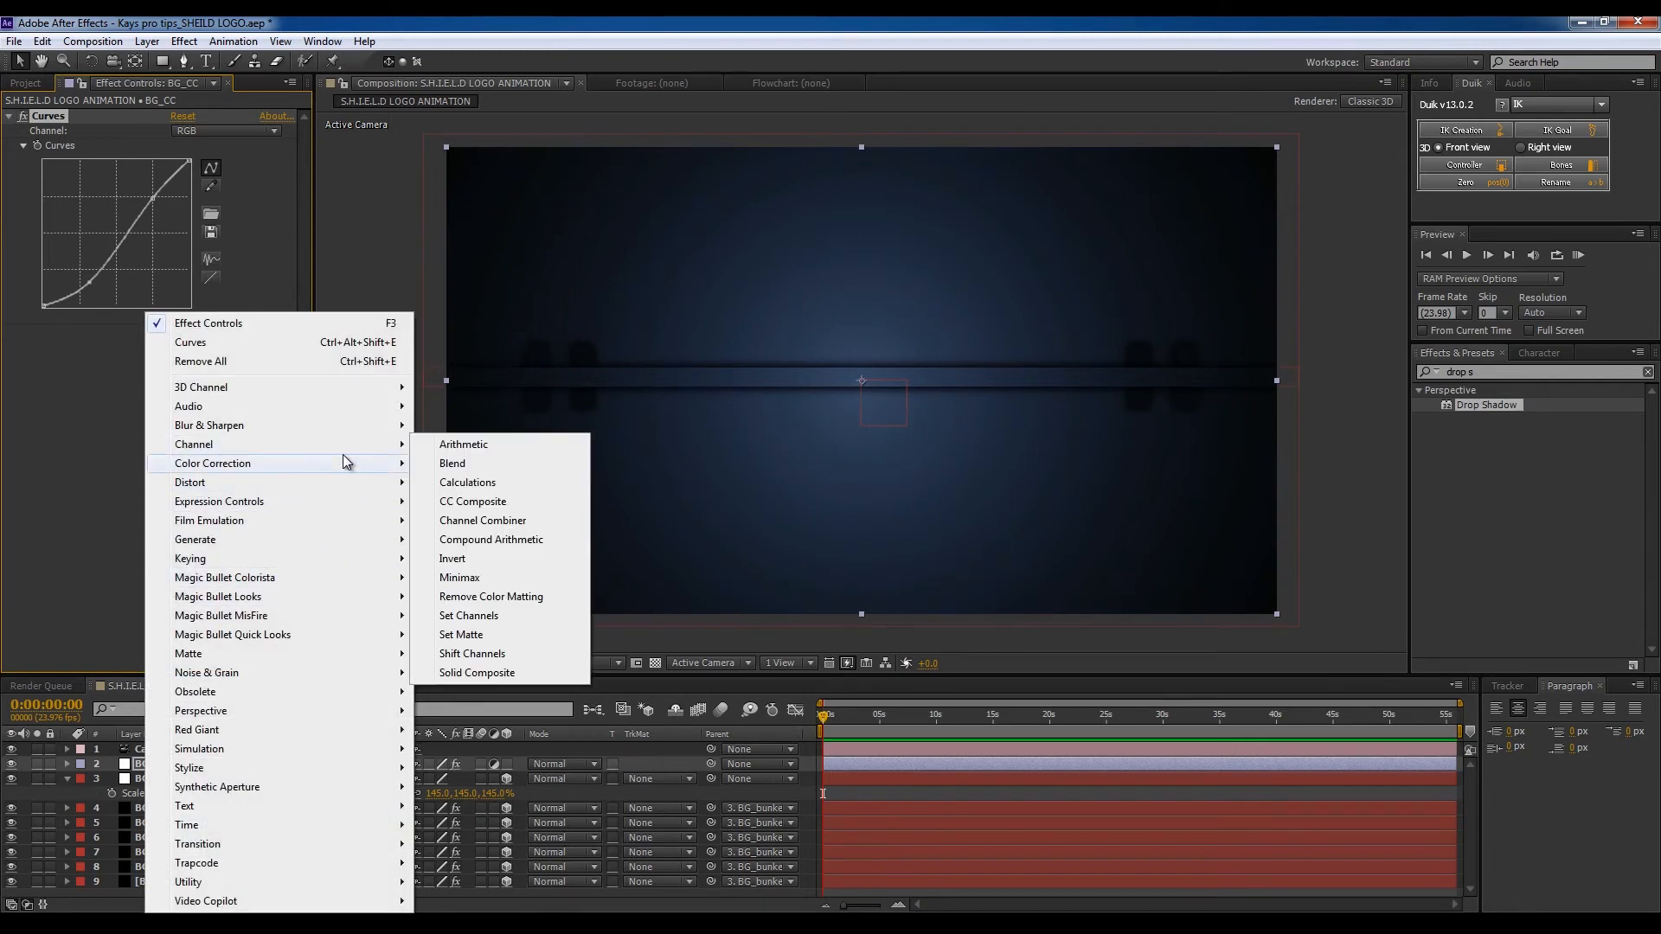
mouse_move(343, 463)
left_click(486, 864)
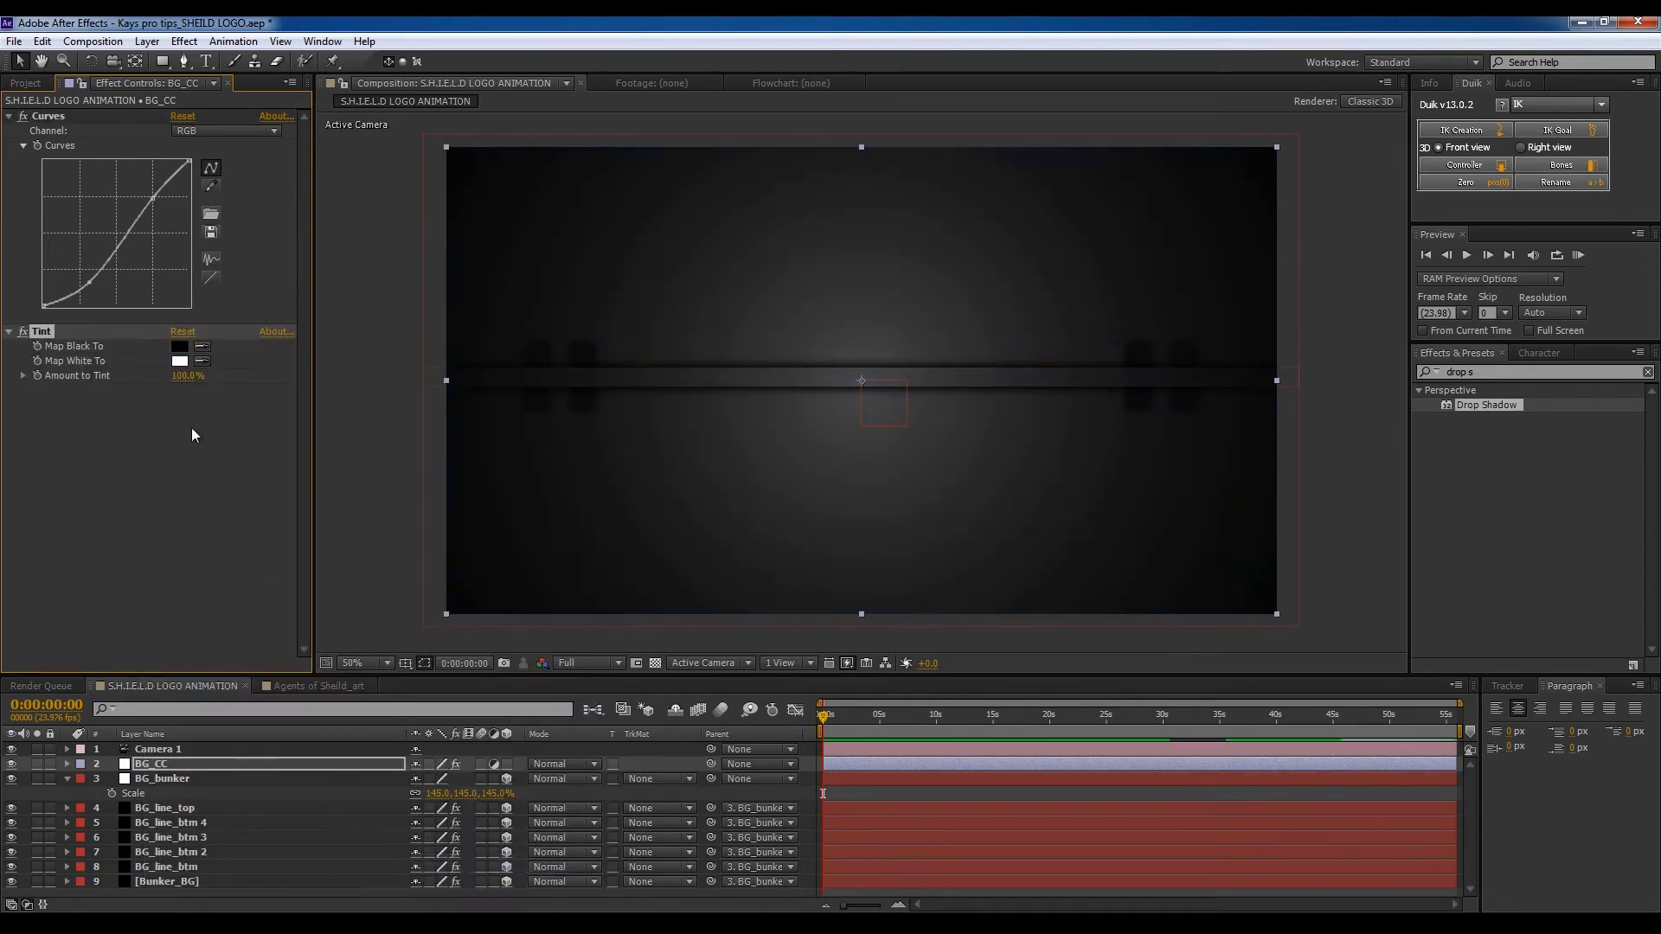
left_click_drag(185, 375, 173, 385)
Step: Toggle the visibility of BG_CC to compare the background with and without the color correction
left_click(11, 764)
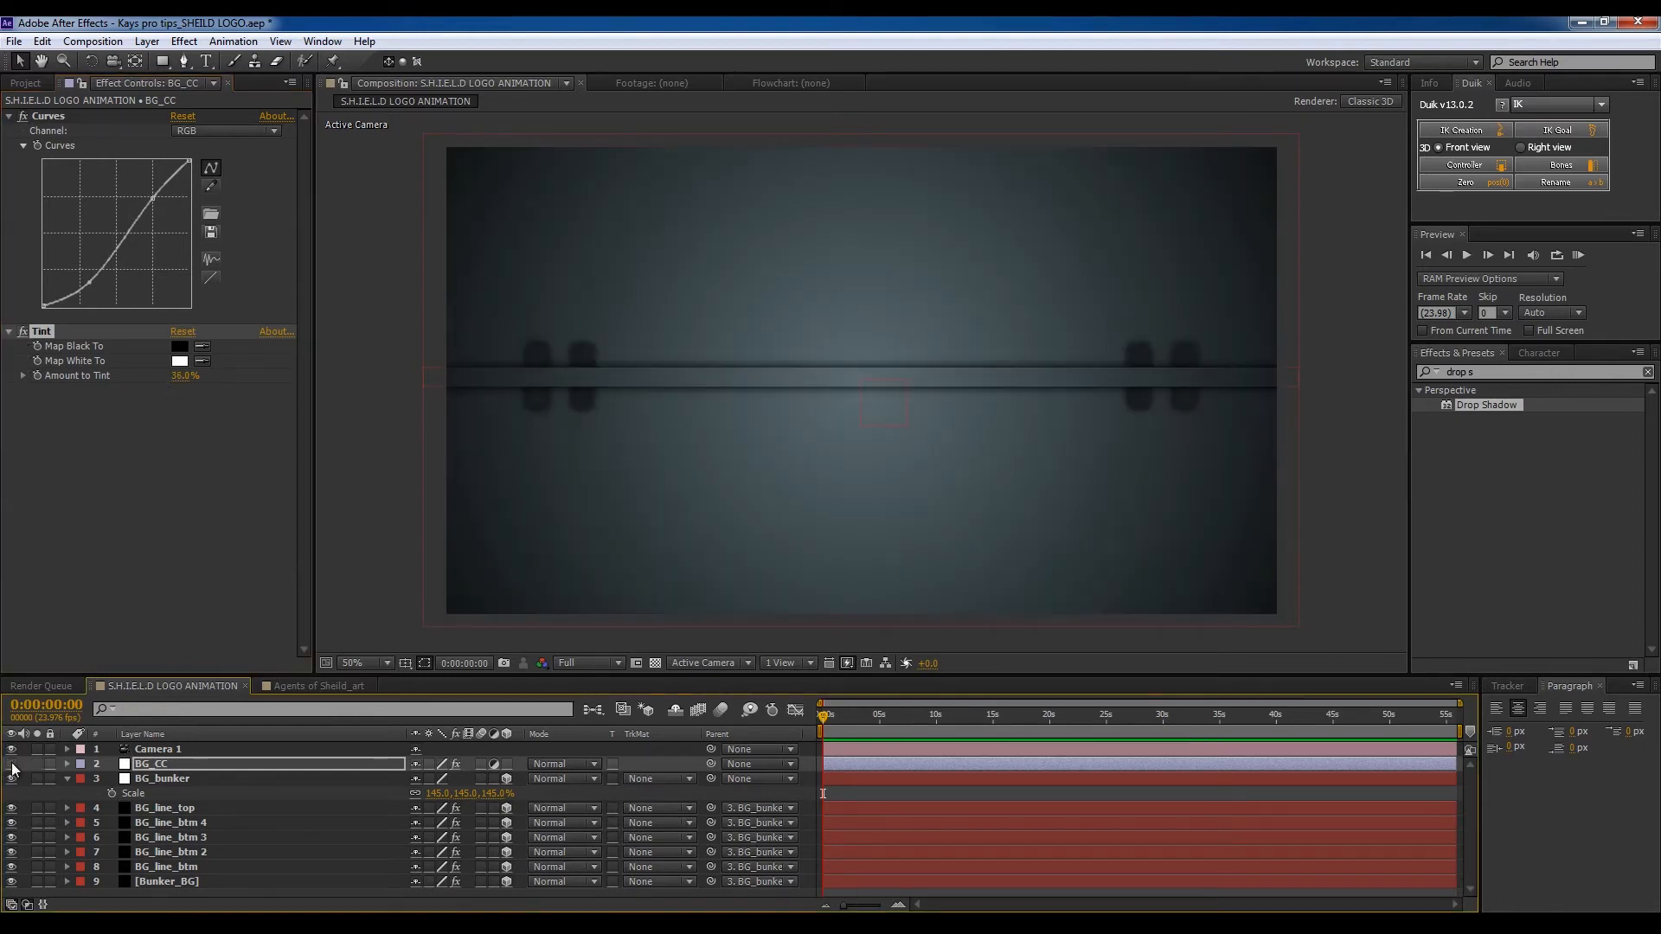
left_click(12, 764)
left_click(11, 763)
left_click(11, 764)
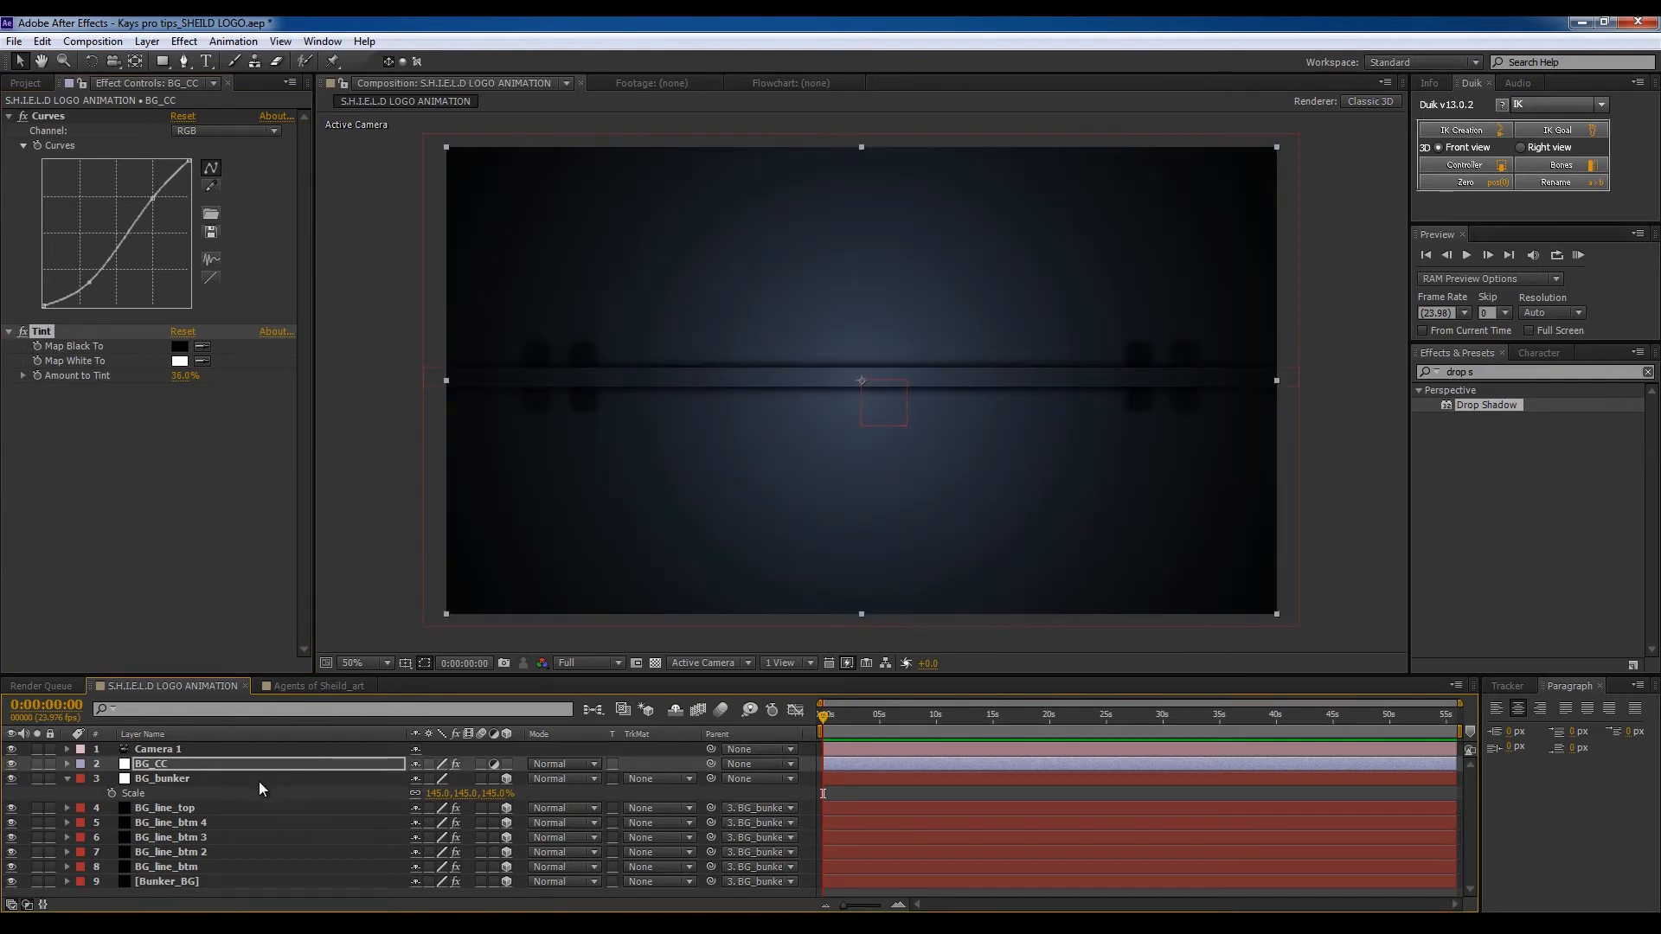
Step: Switch to VLC media player to examine the reference S.H.I.E.L.D. logo frame, and return to After Effects
right_click(320, 791)
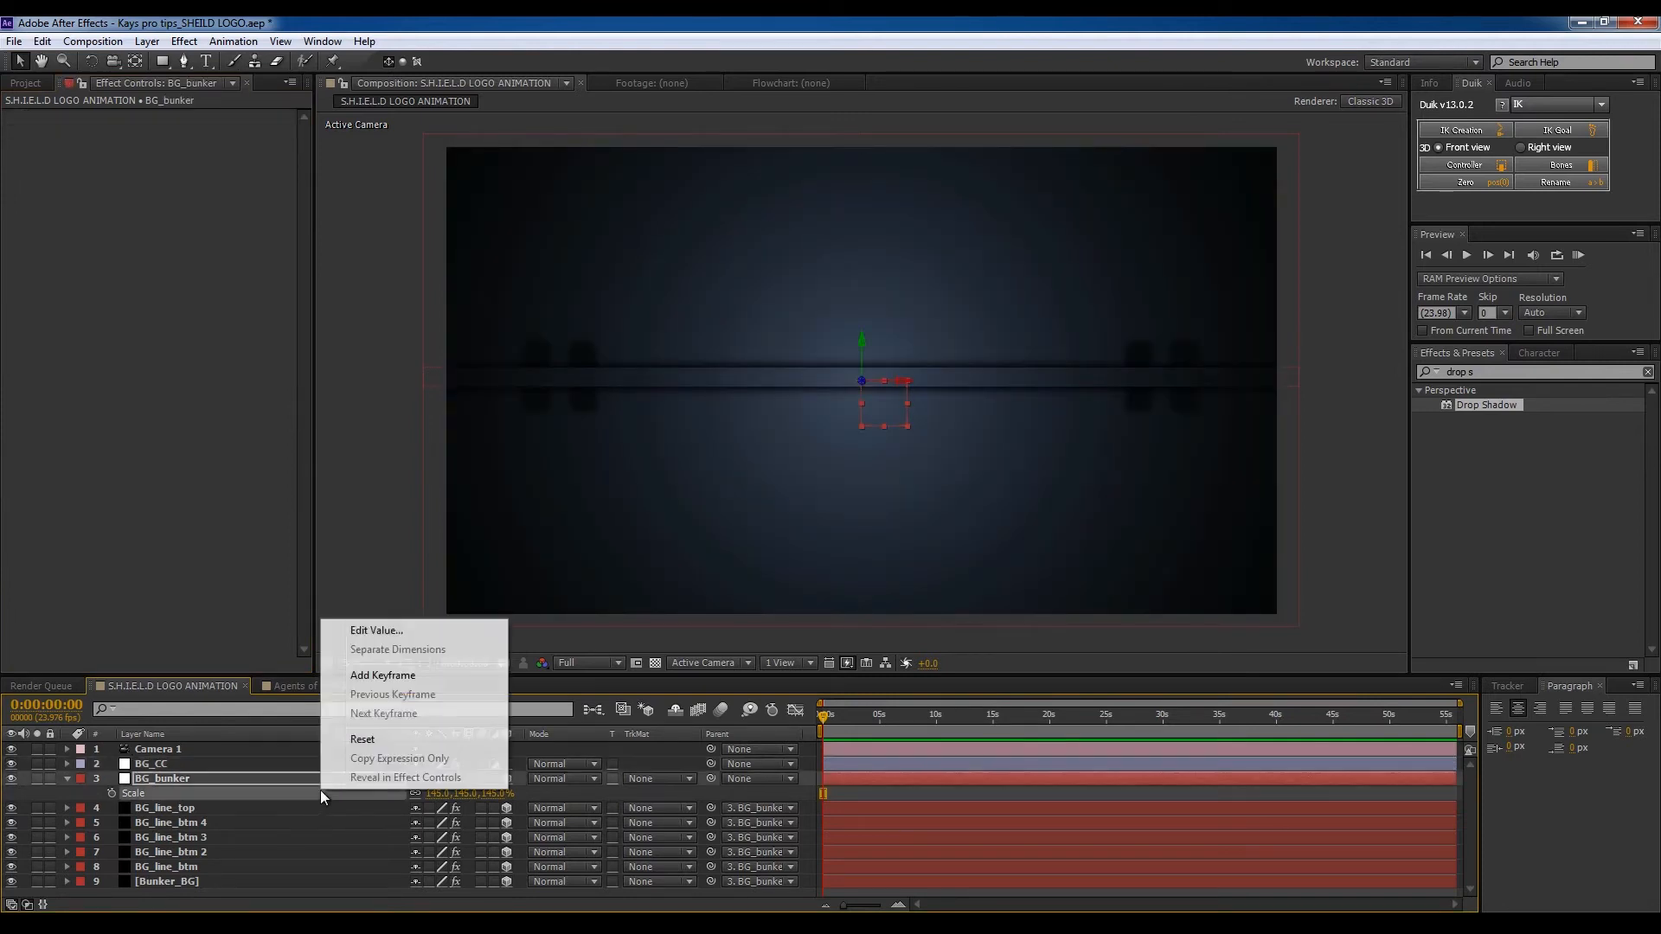
right_click(702, 796)
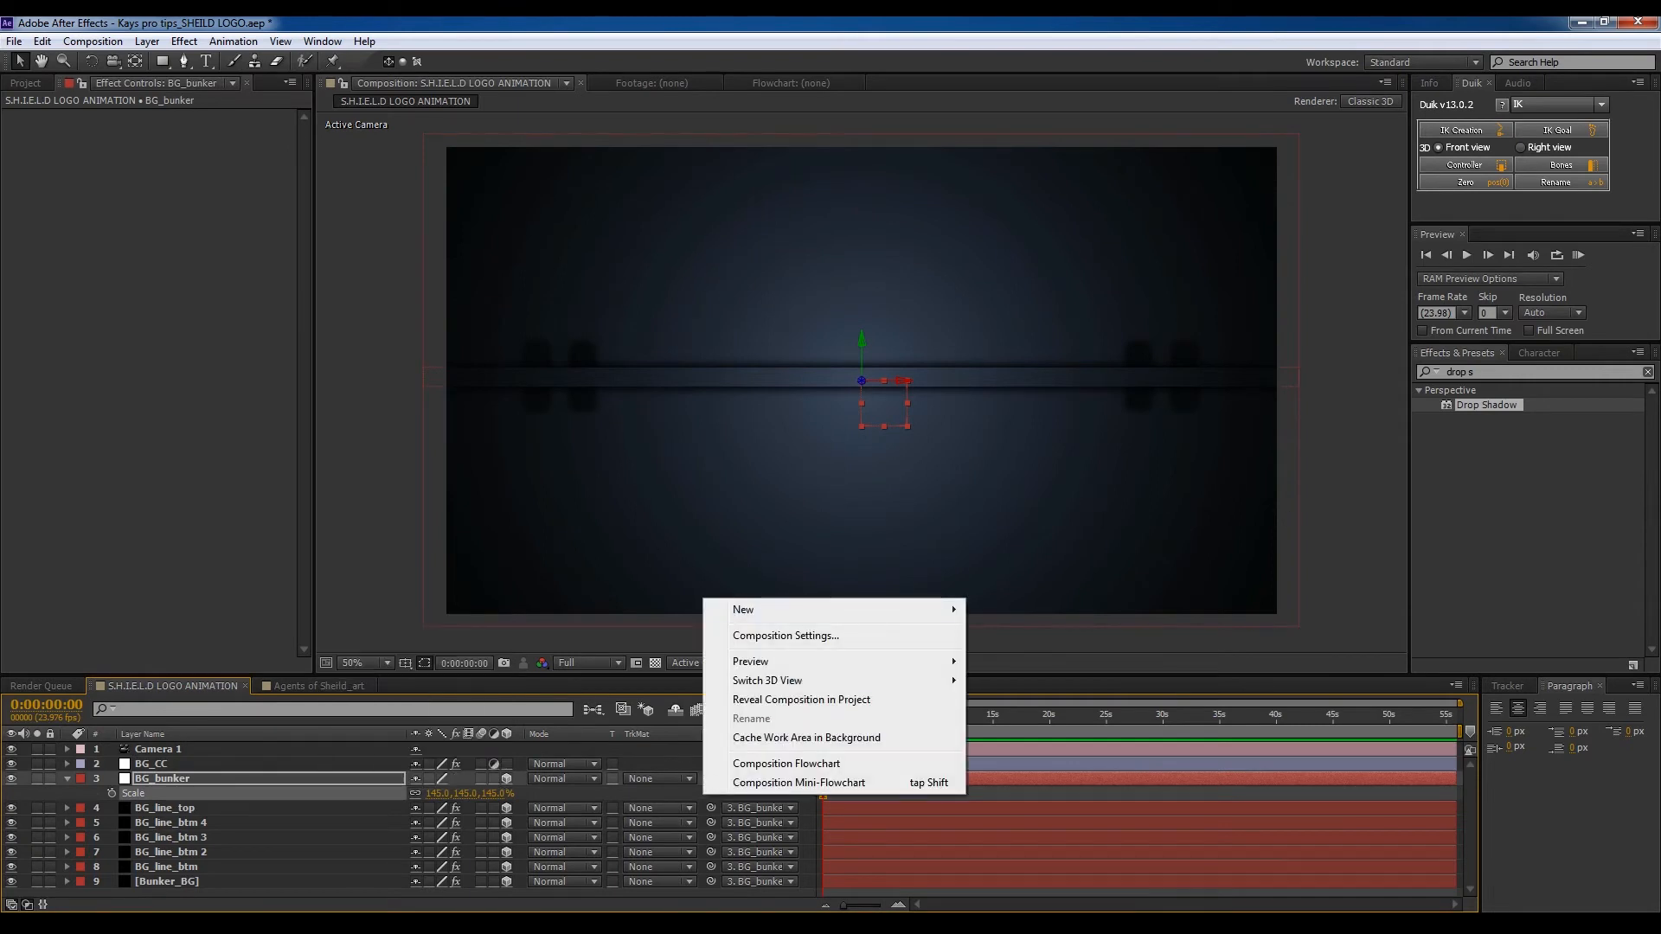
key("alt+Tab")
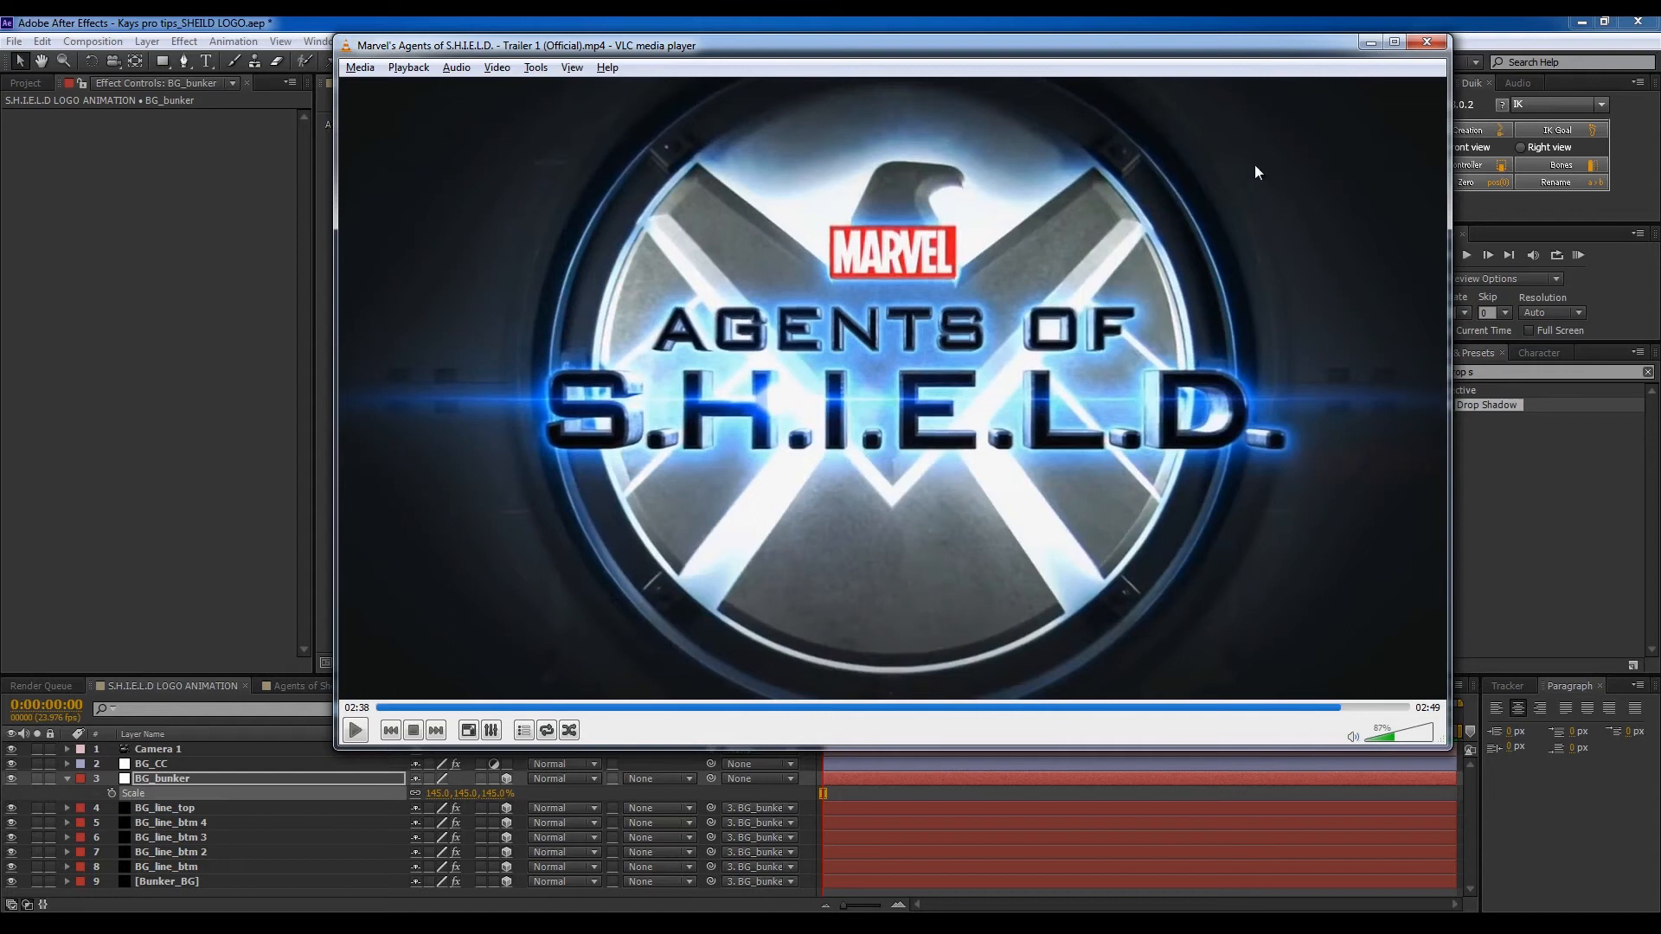
key("alt+Tab")
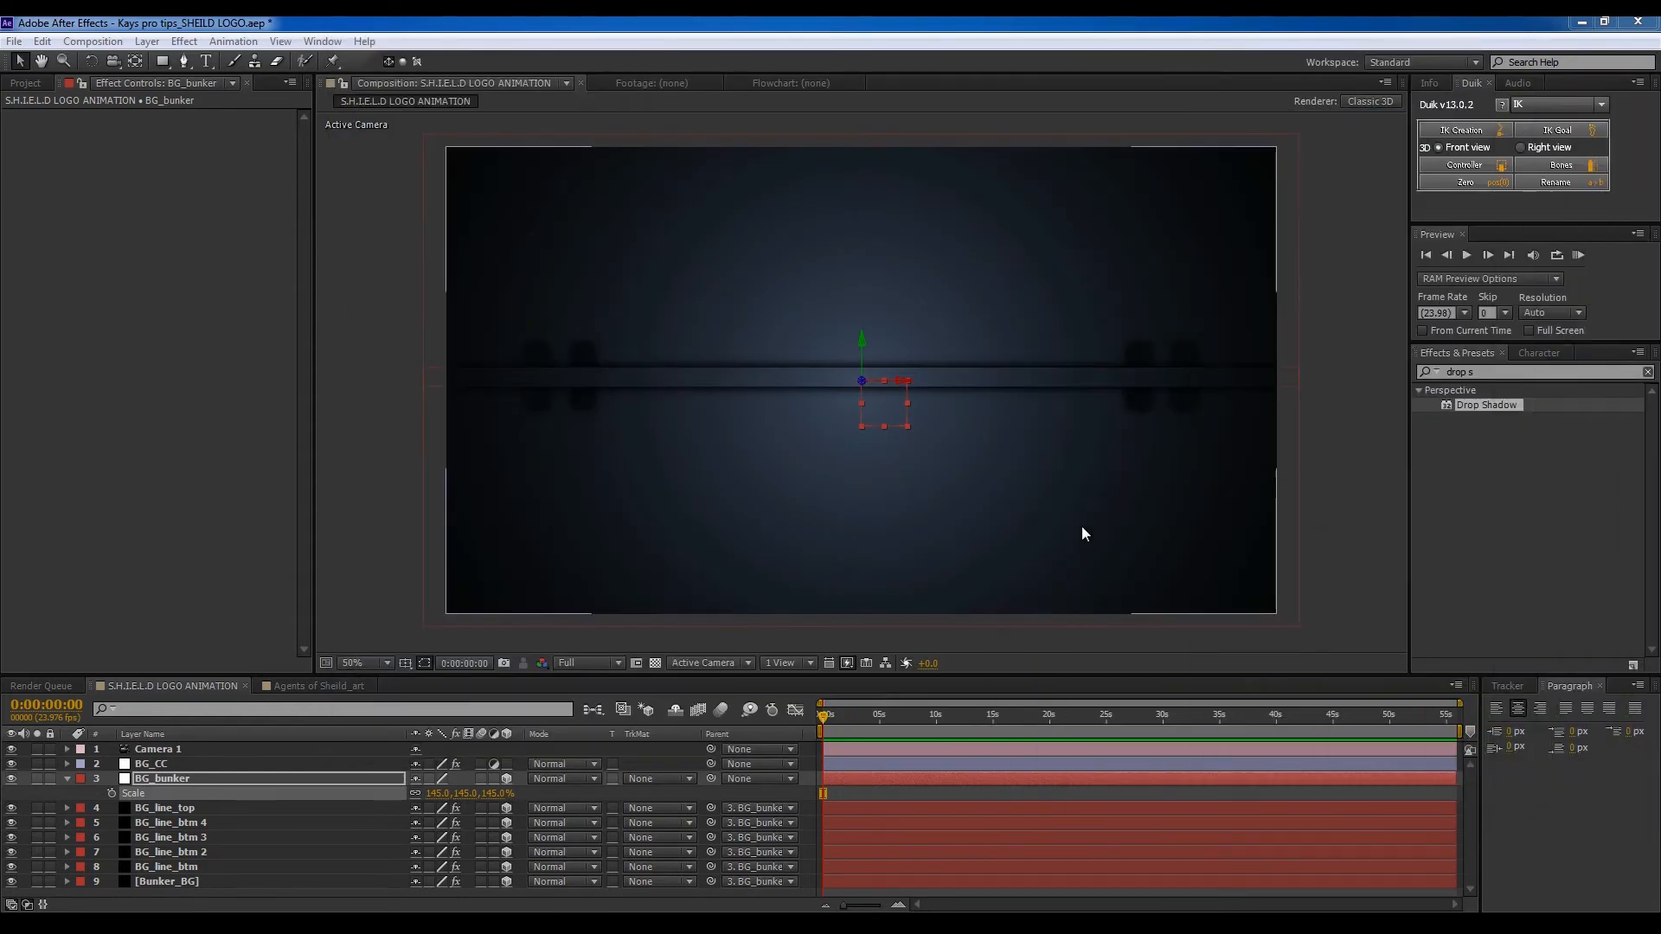
Step: Add an adjustment layer named BG Blur directly below Camera 1
right_click(707, 797)
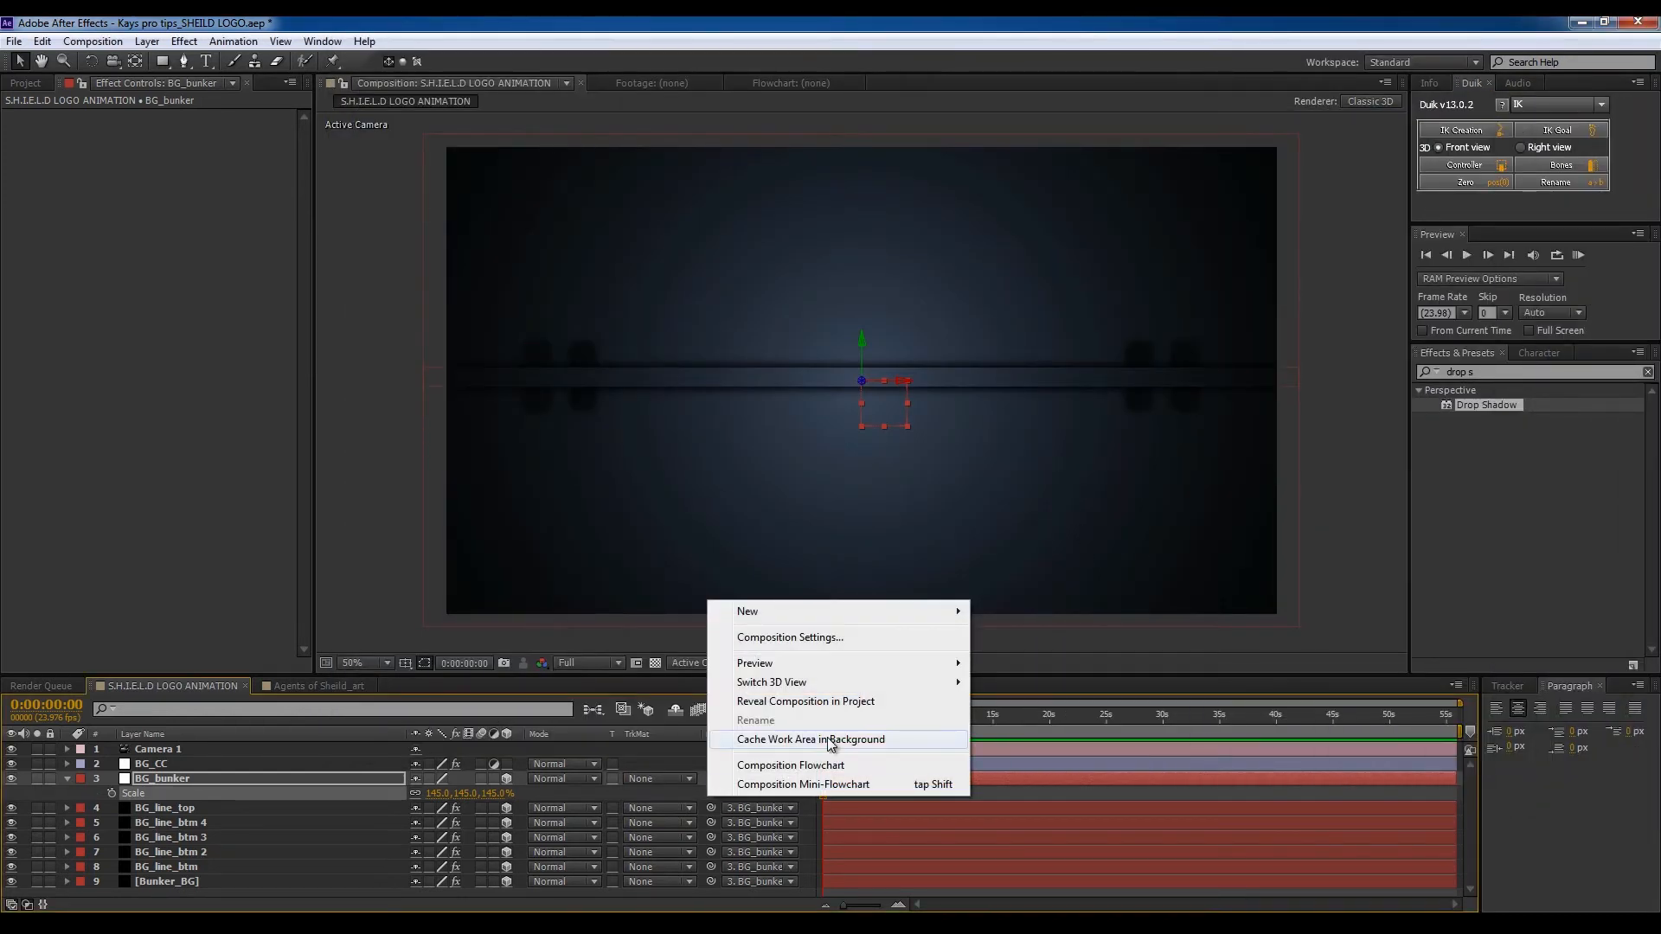
mouse_move(868, 614)
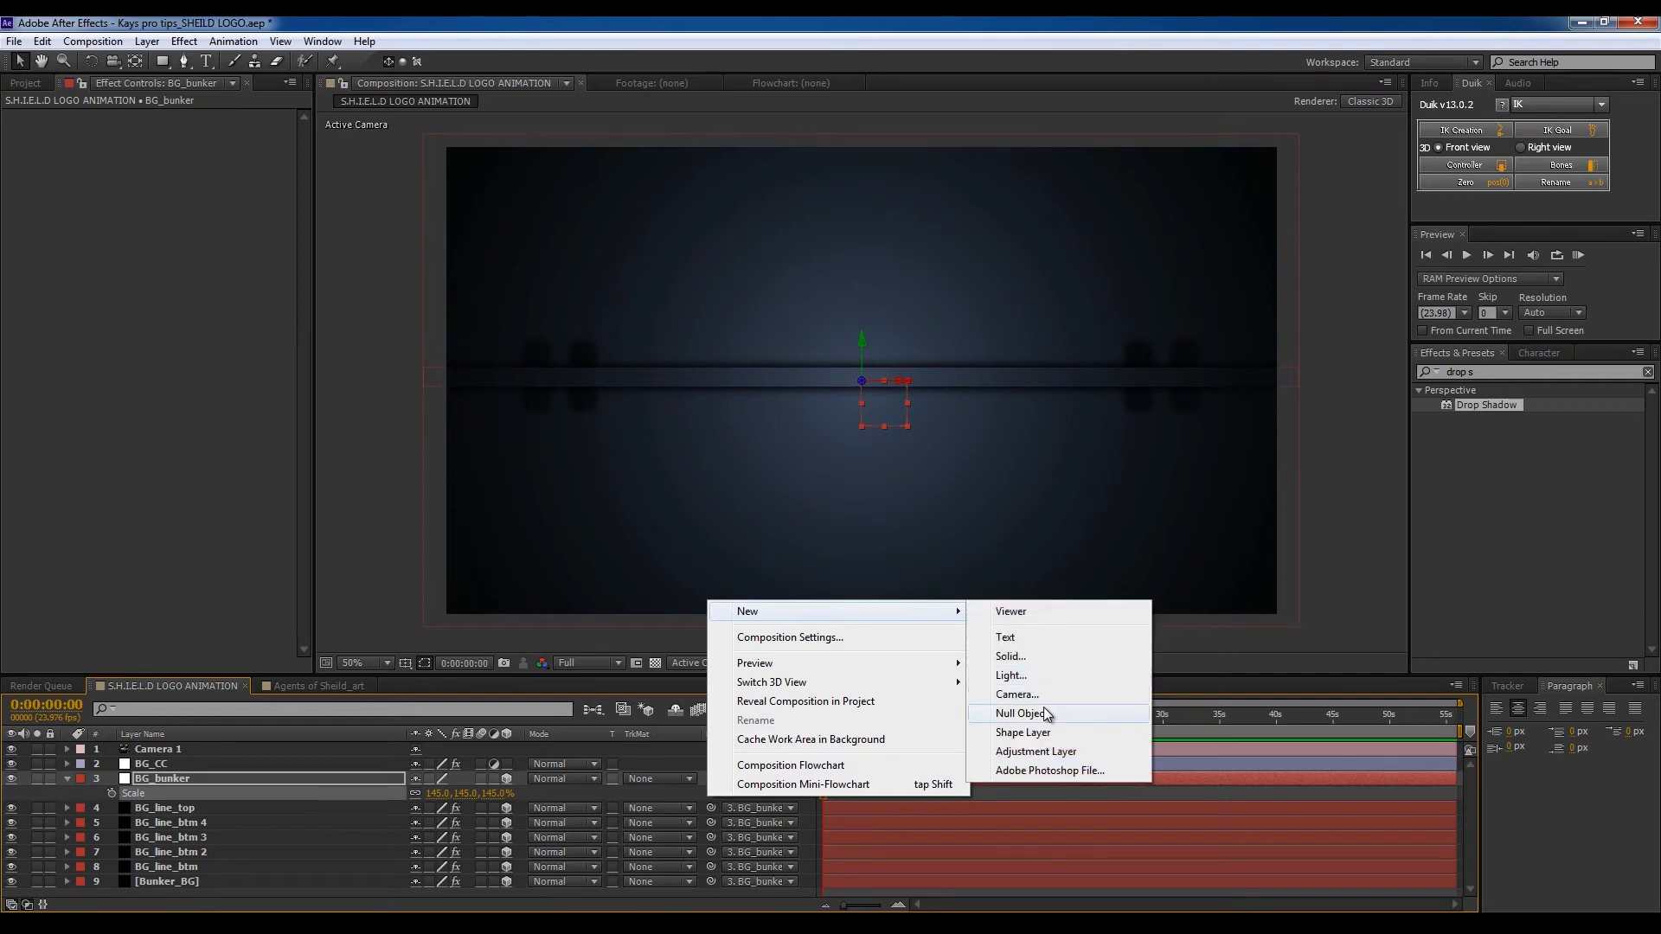
left_click(1036, 752)
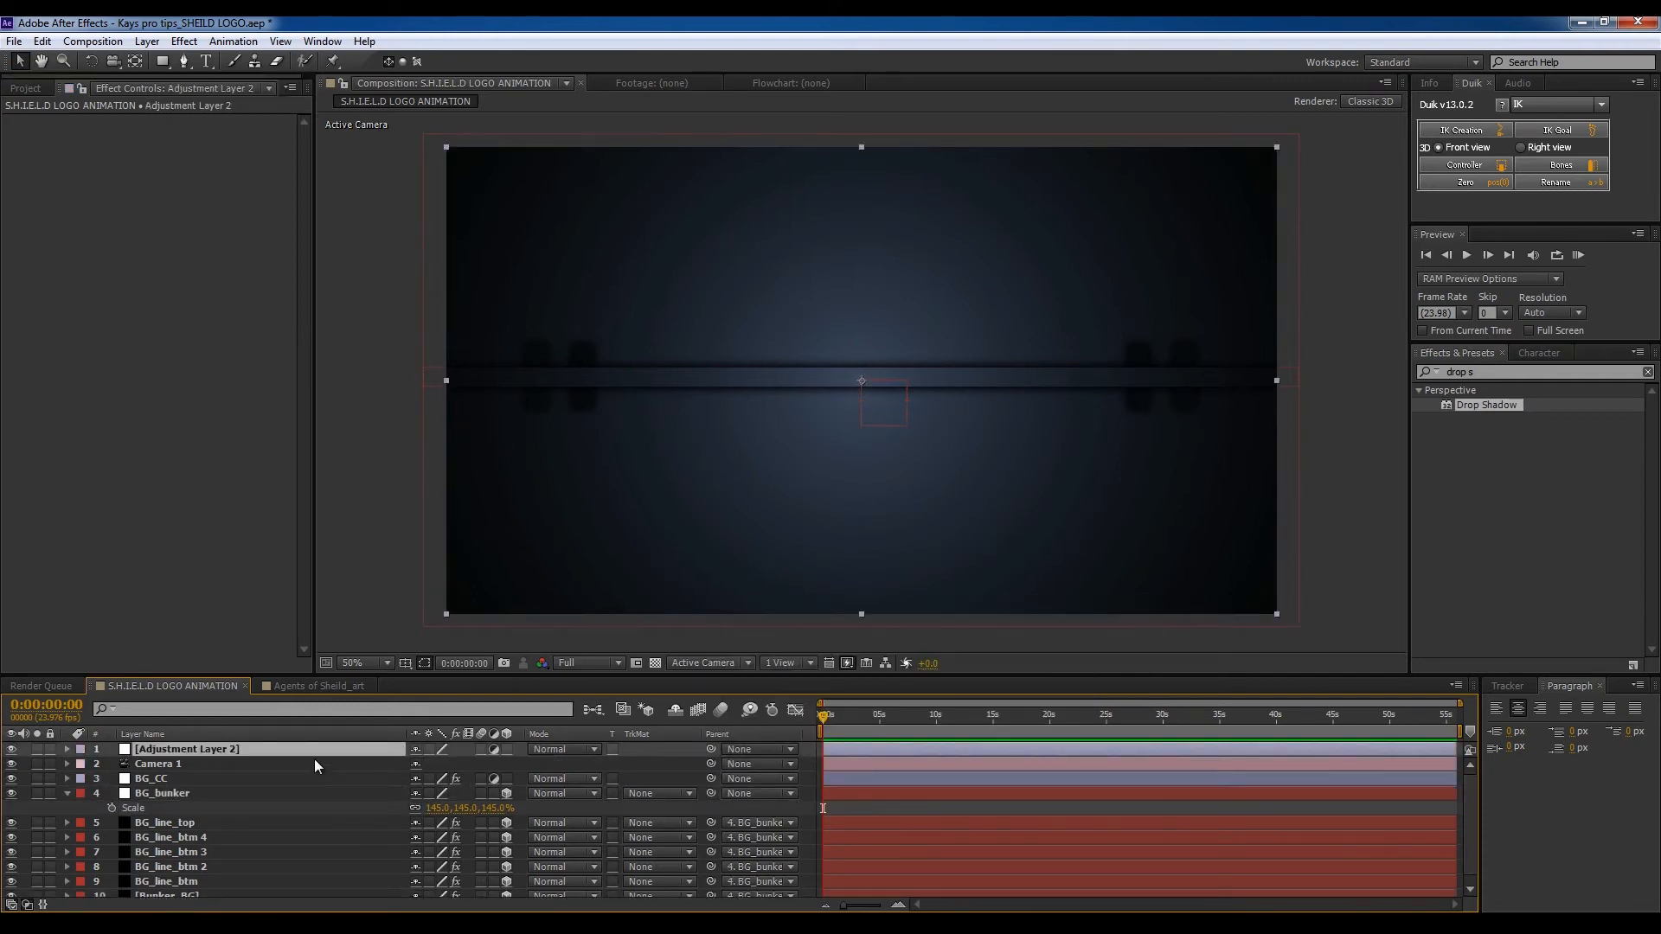
key("Return")
type("BG")
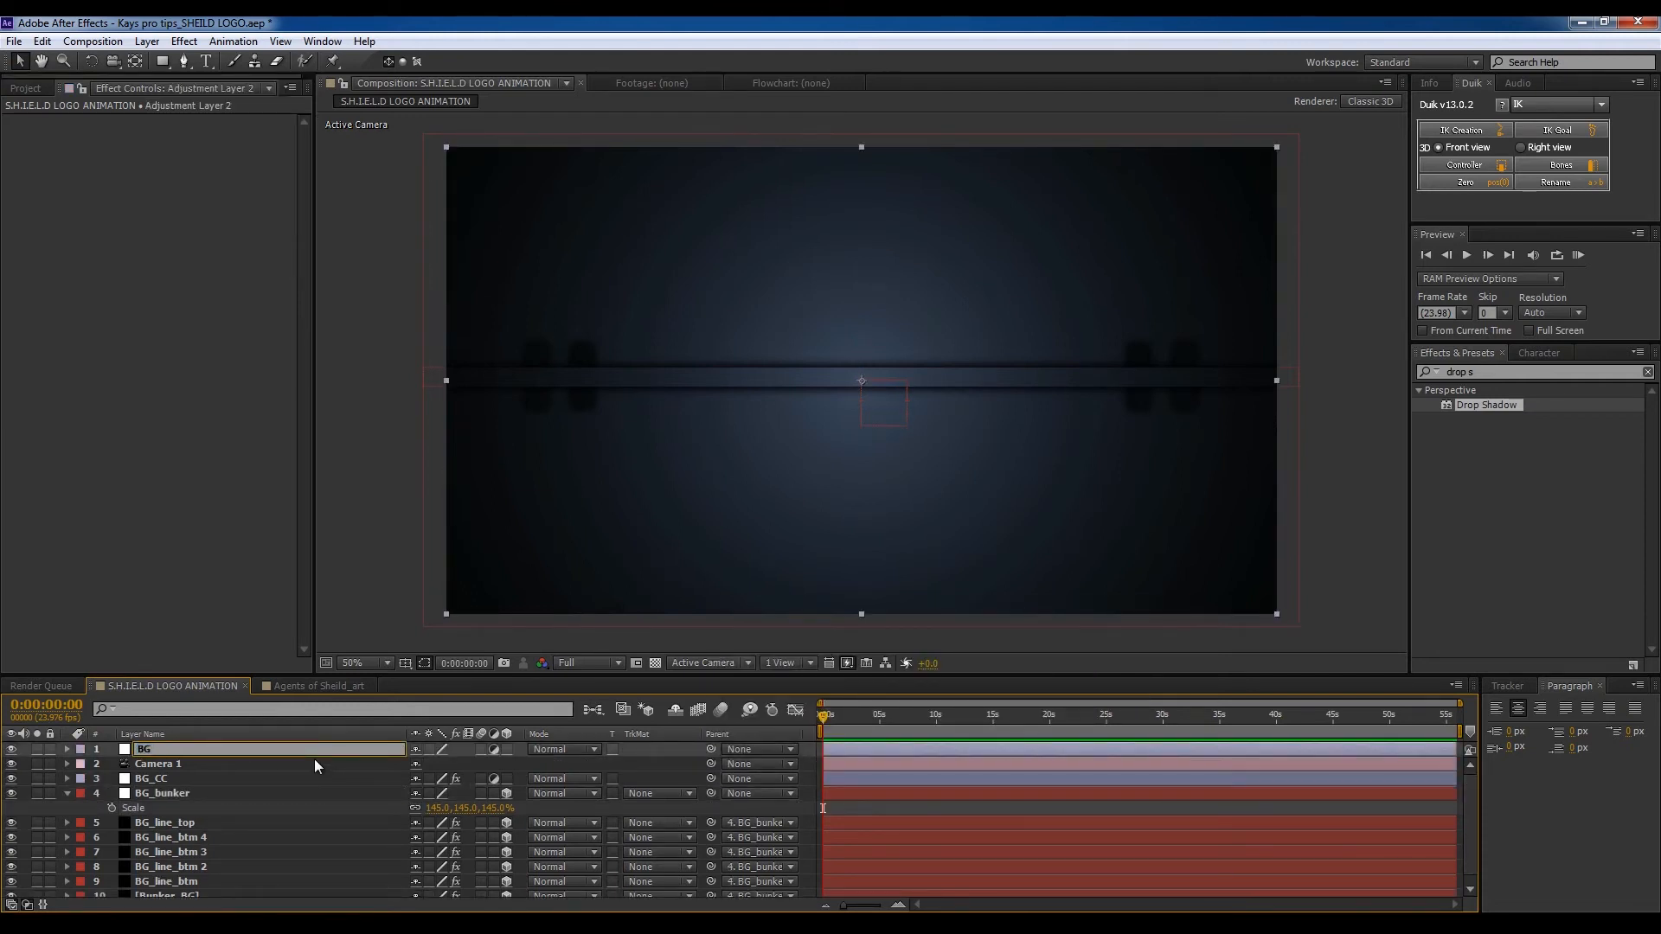
type(" Blur")
key("Return")
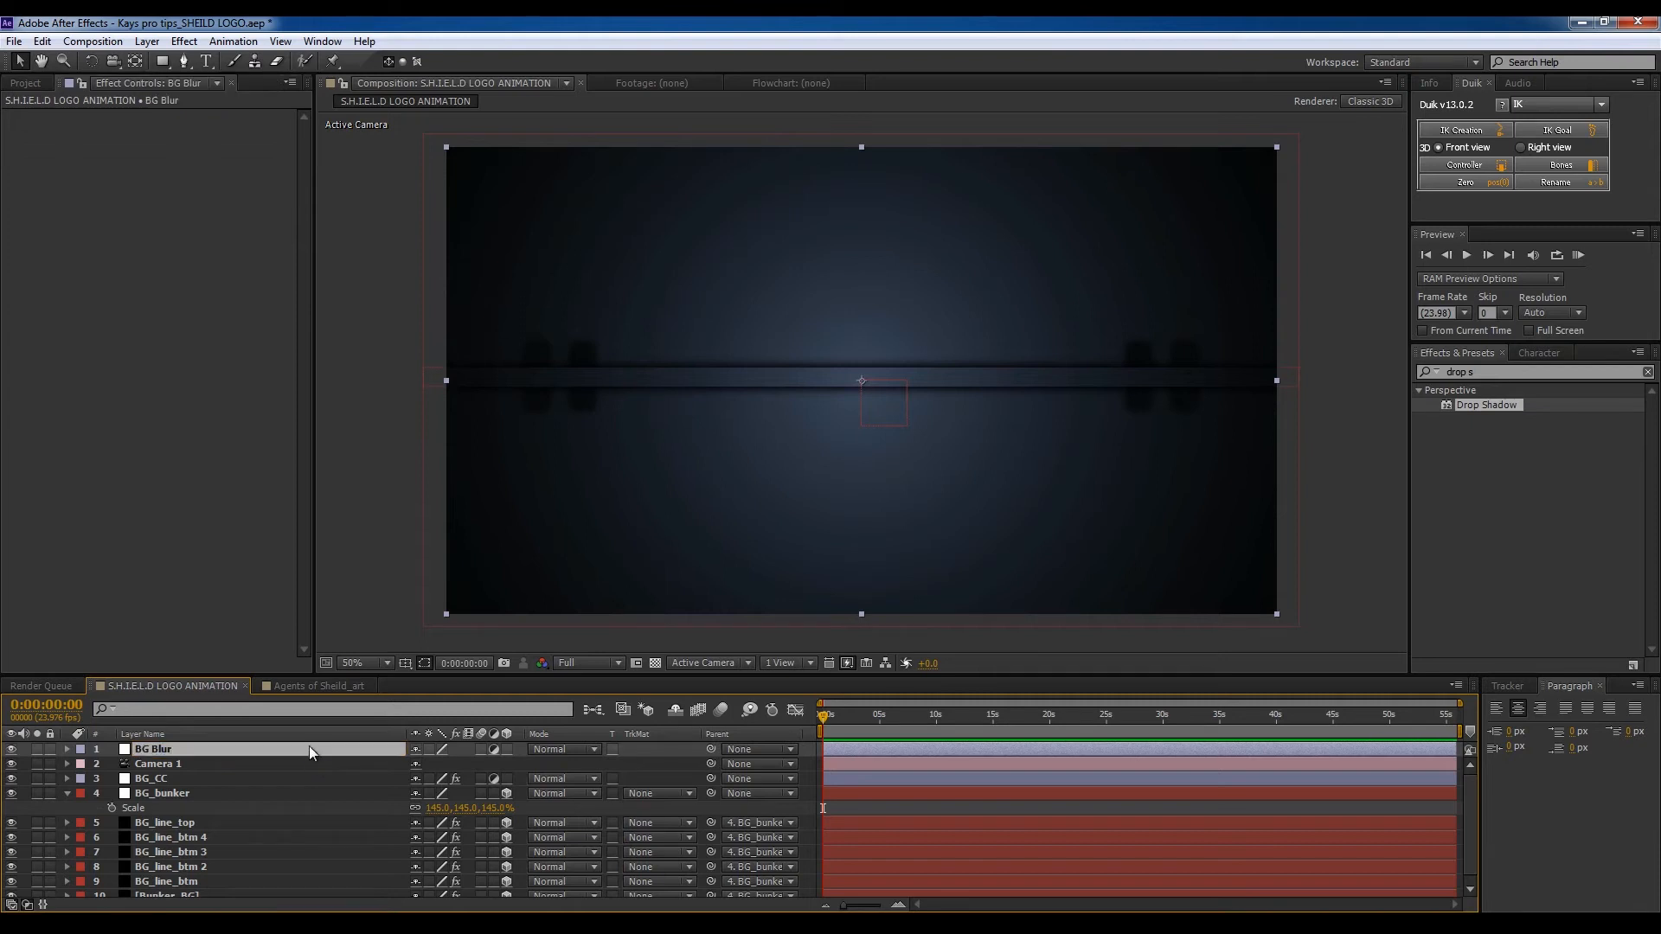
left_click_drag(315, 744, 319, 776)
Step: Apply Fast Blur to BG Blur with Repeat Edge Pixels enabled and Blurriness set to 6
right_click(160, 623)
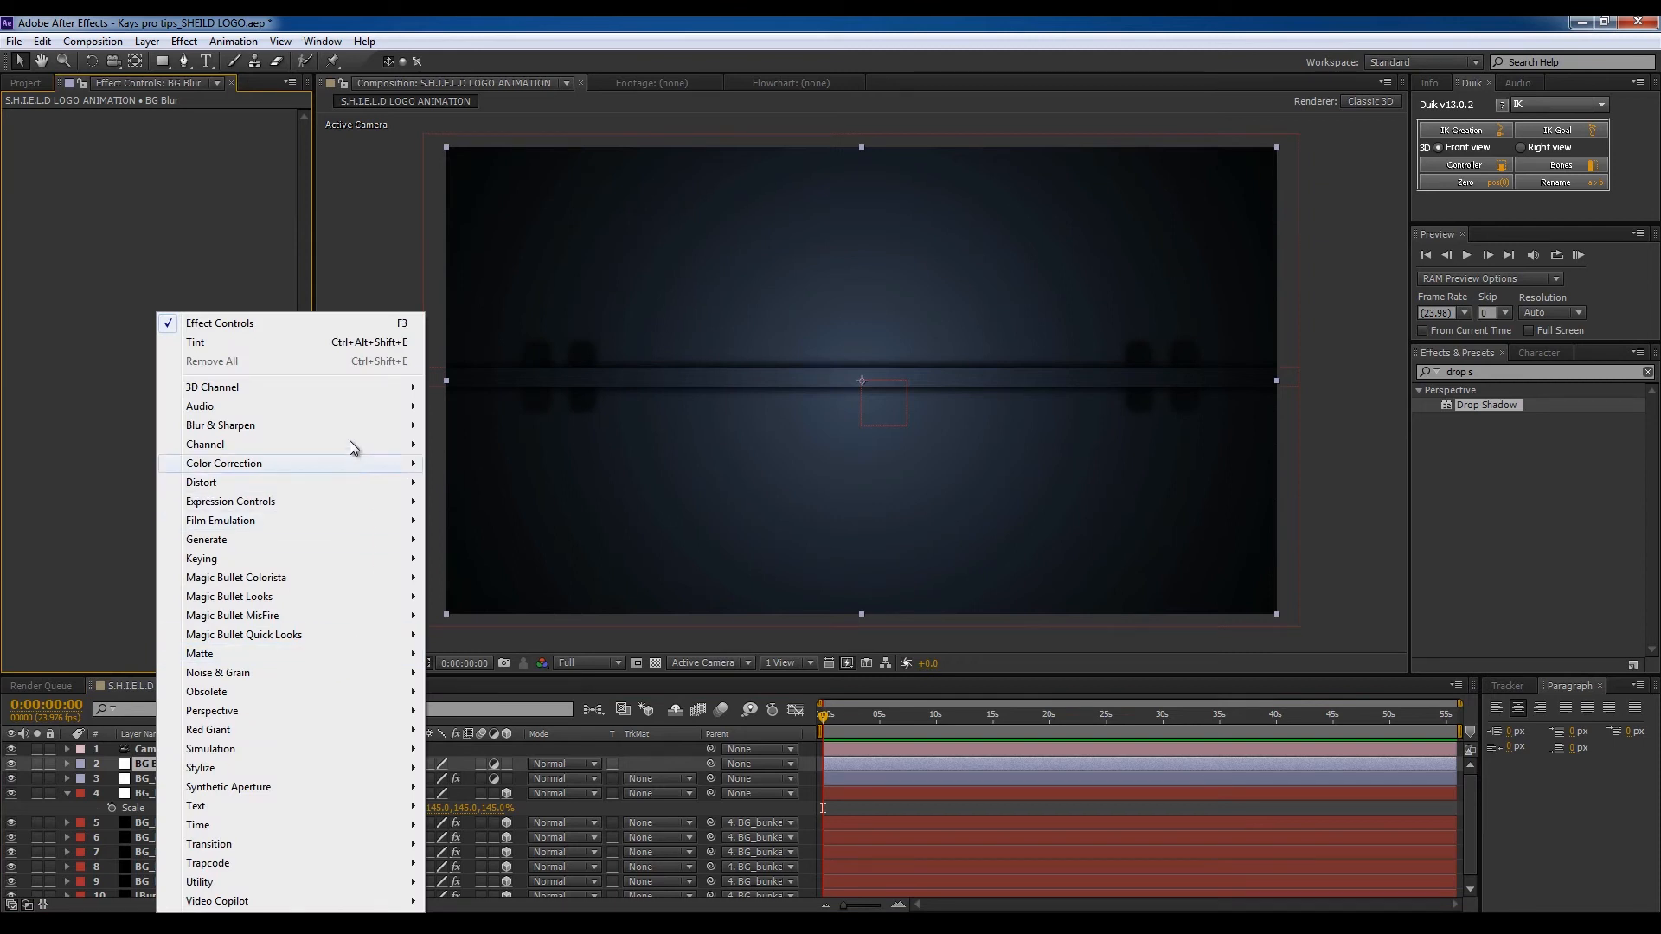
mouse_move(350, 429)
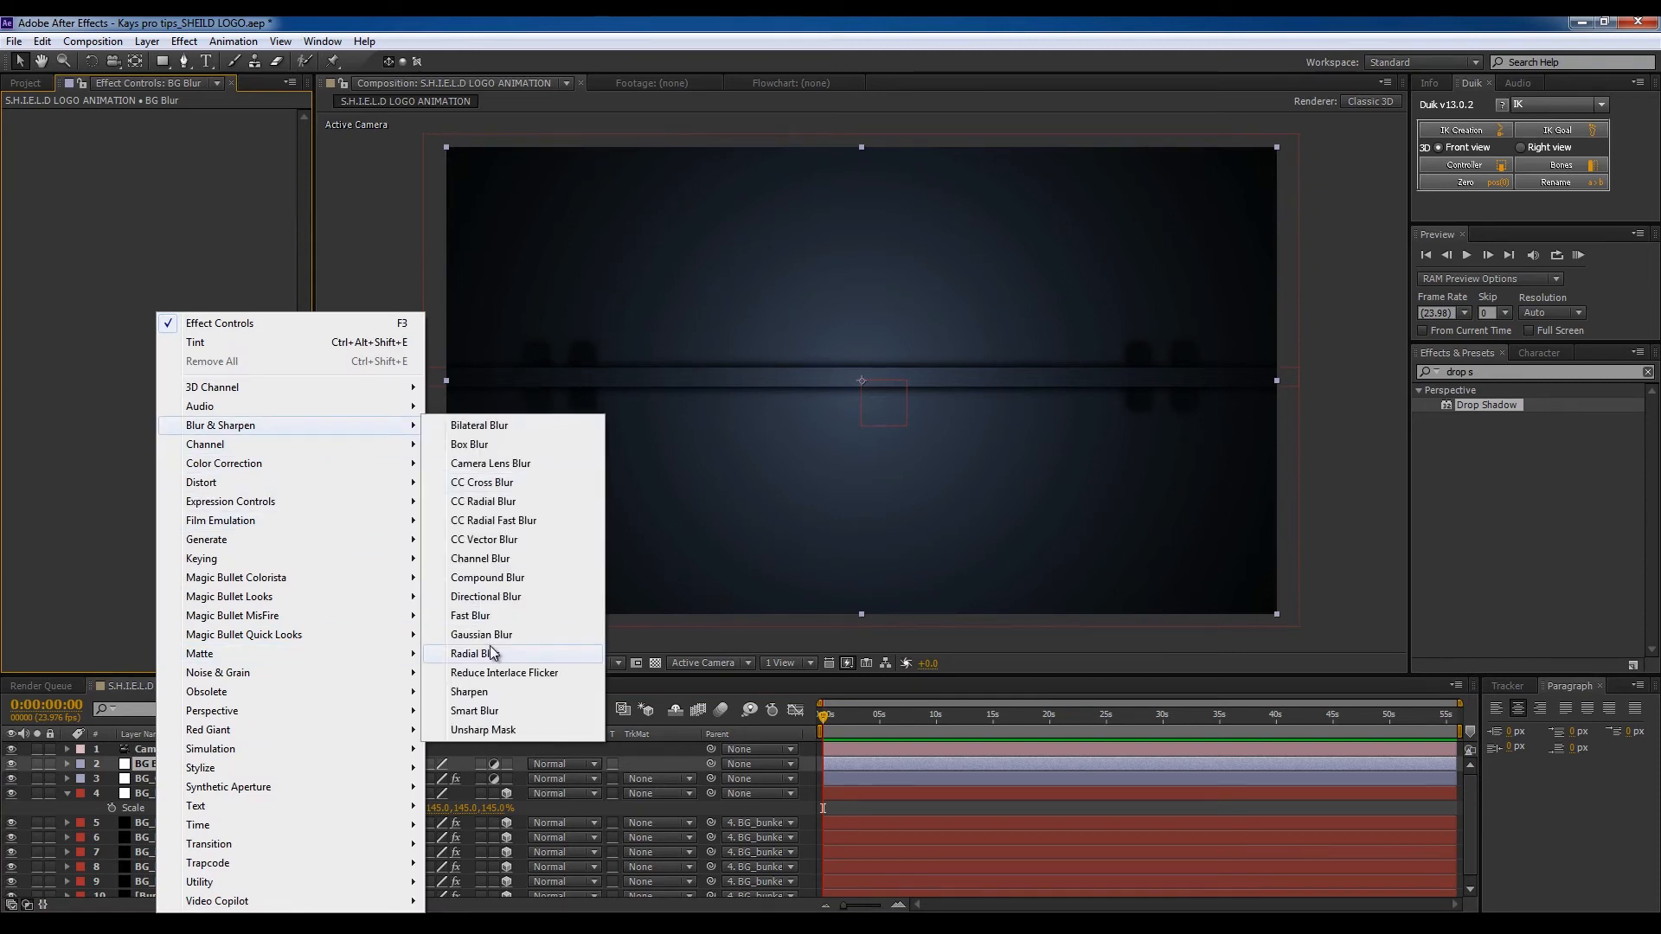
left_click(485, 615)
left_click(177, 160)
left_click(179, 130)
type("6")
key("Return")
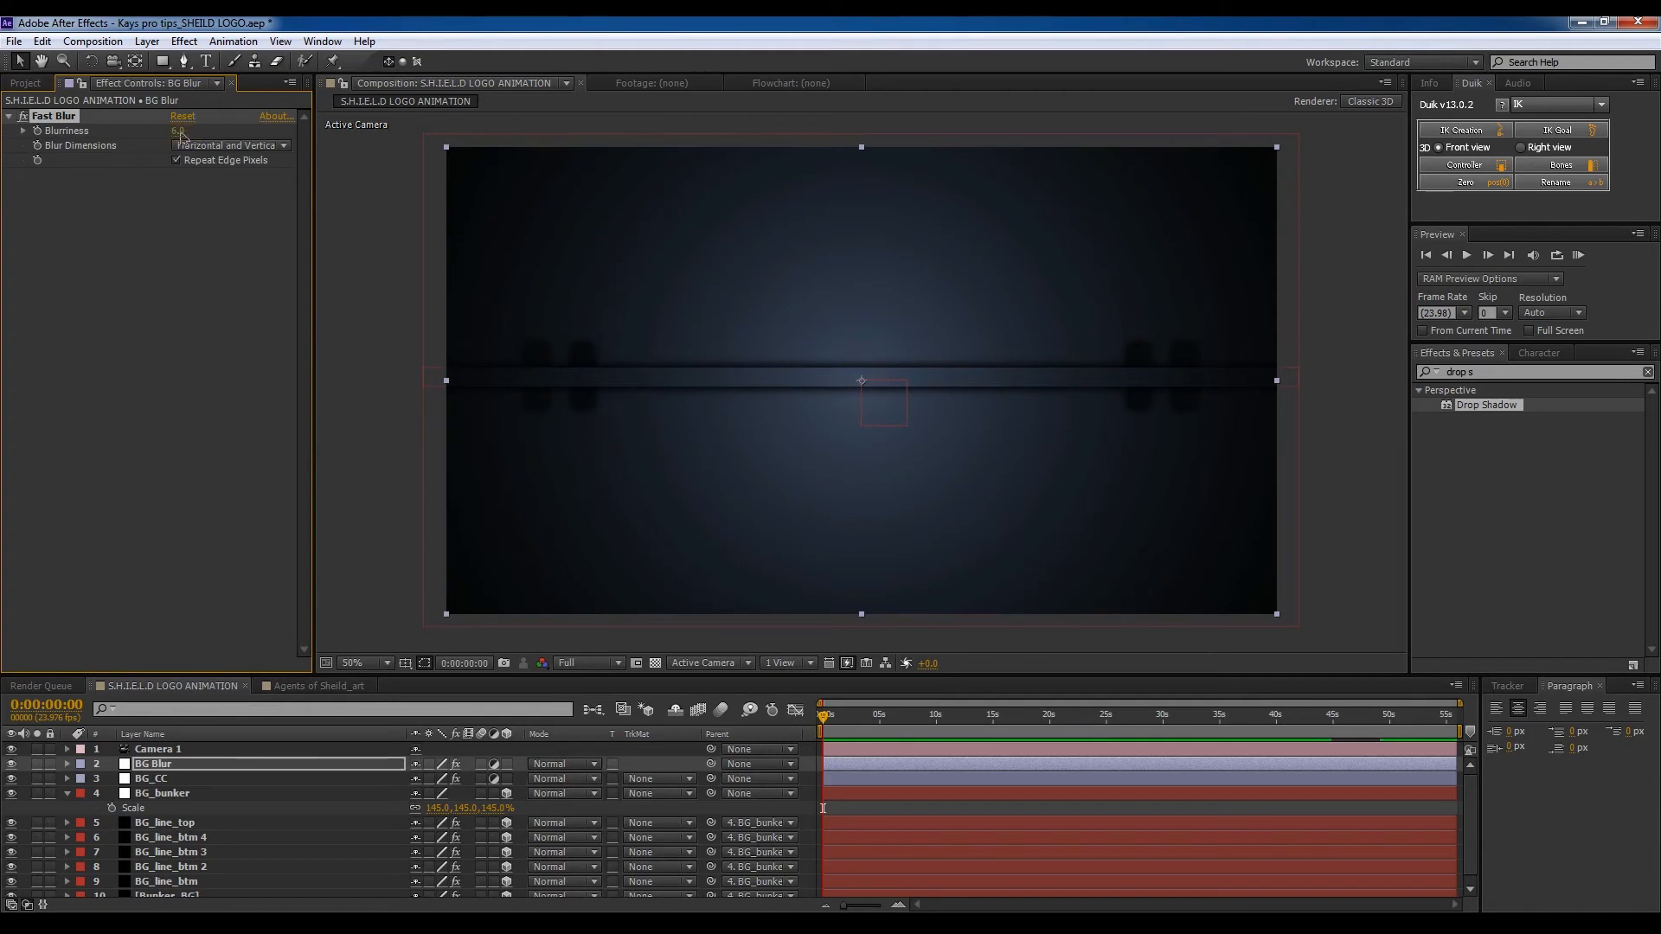
left_click(166, 278)
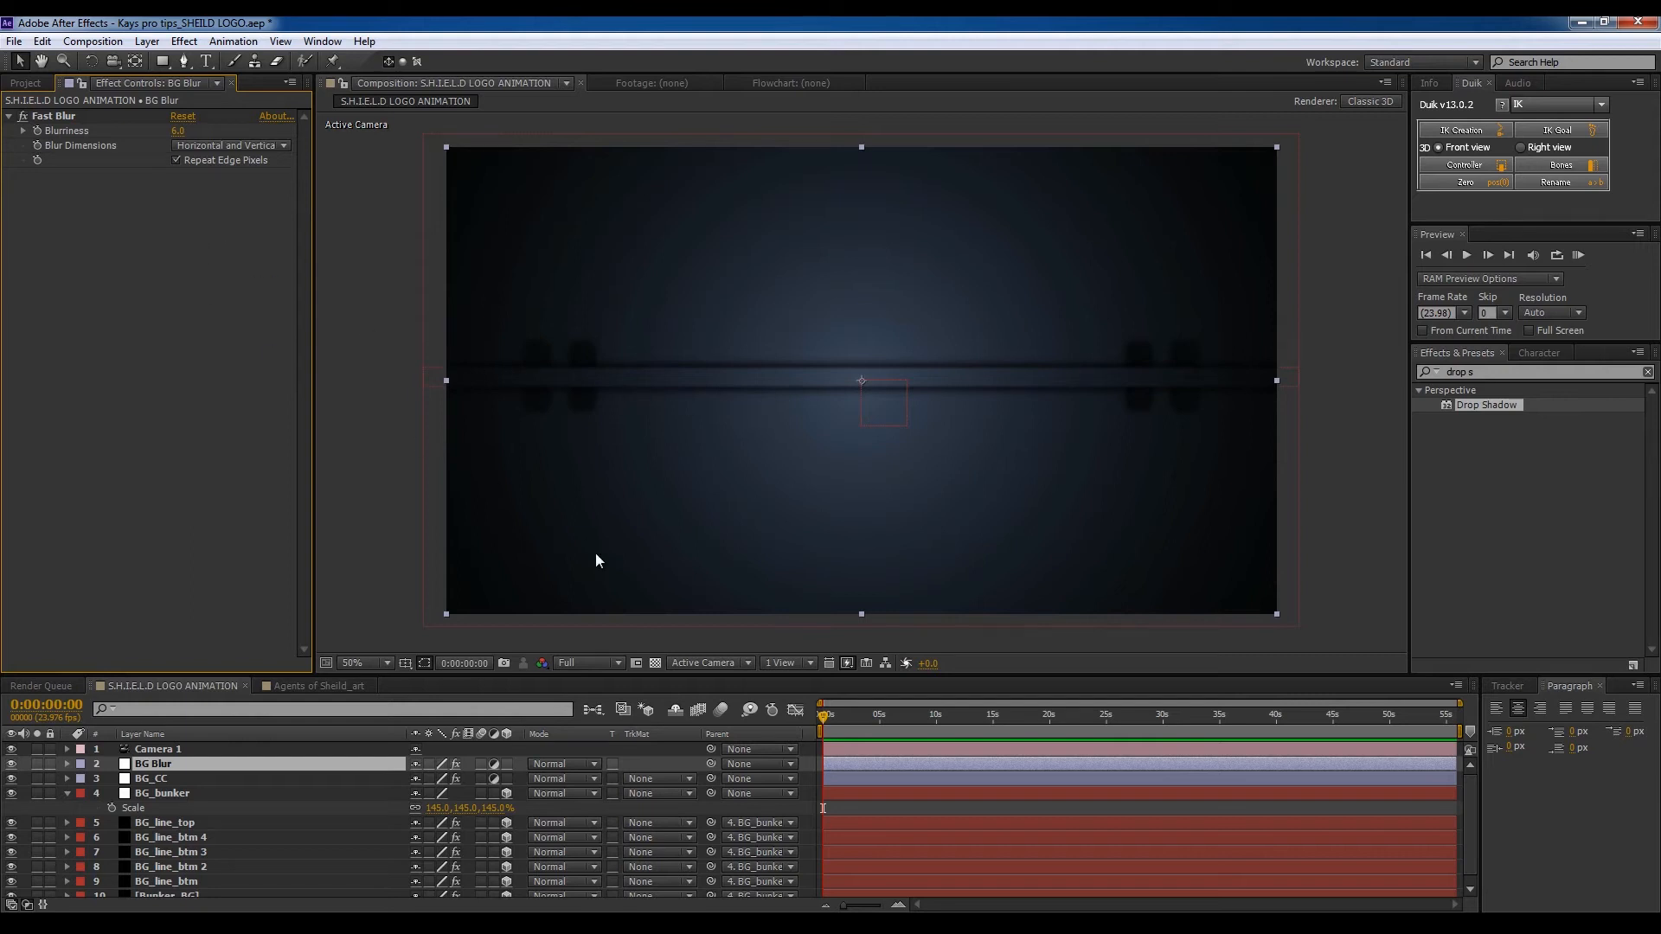
Step: Reduce the Fast Blur's Blurriness to 3 and save the project
left_click(182, 132)
type("3")
key("Return")
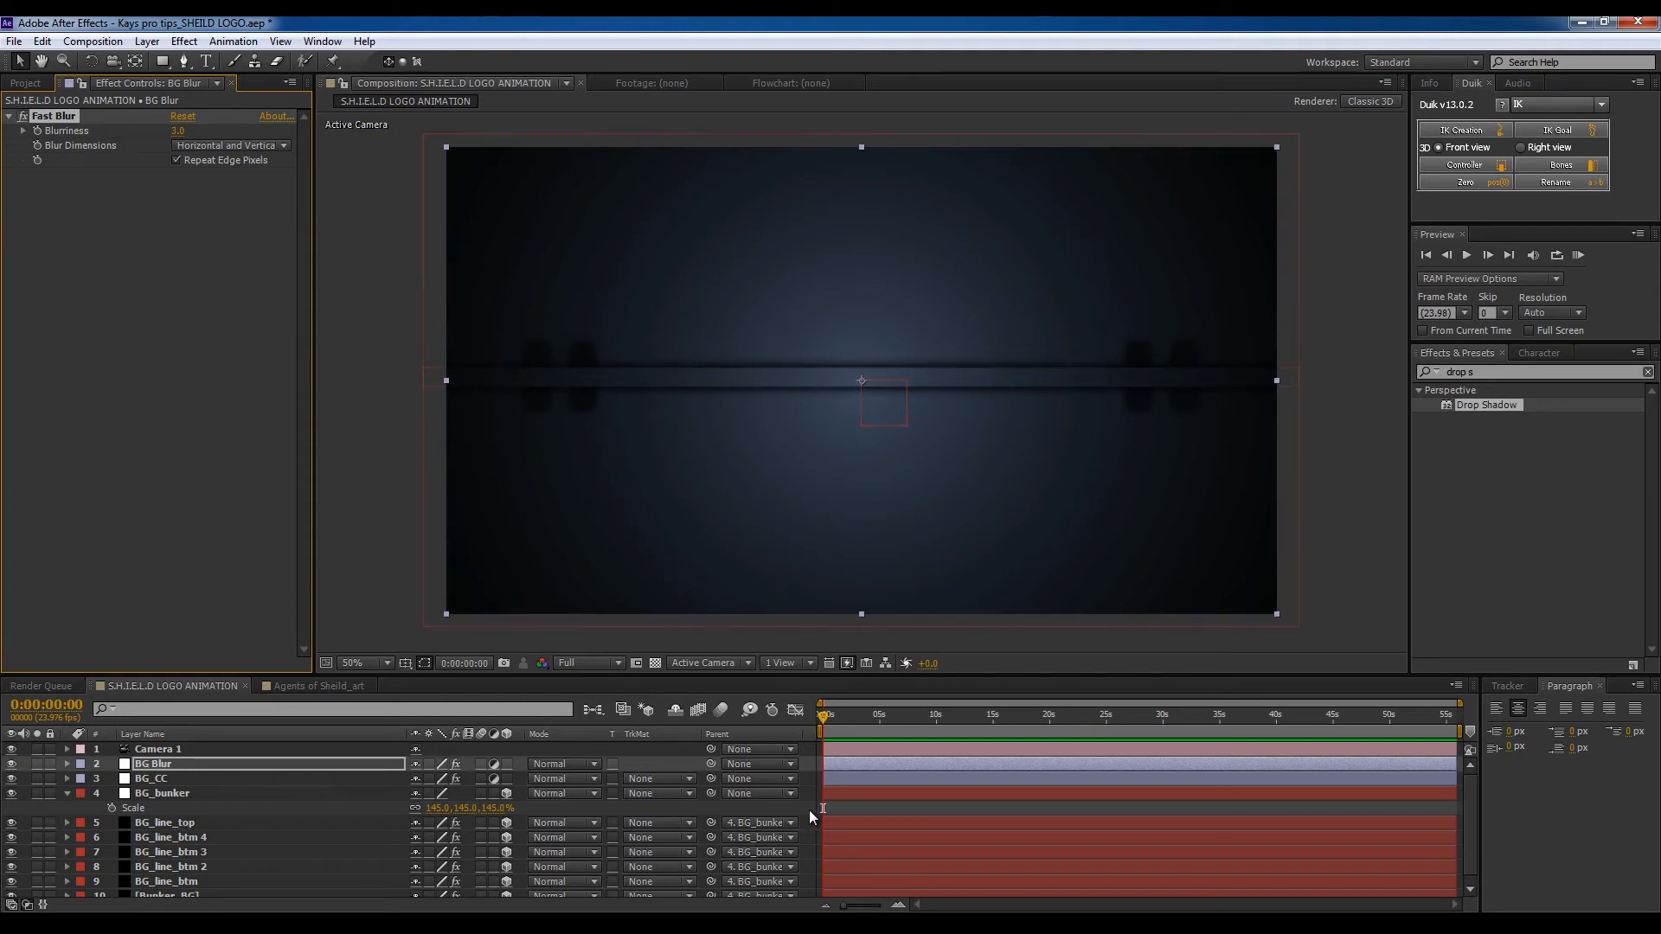
left_click(808, 810)
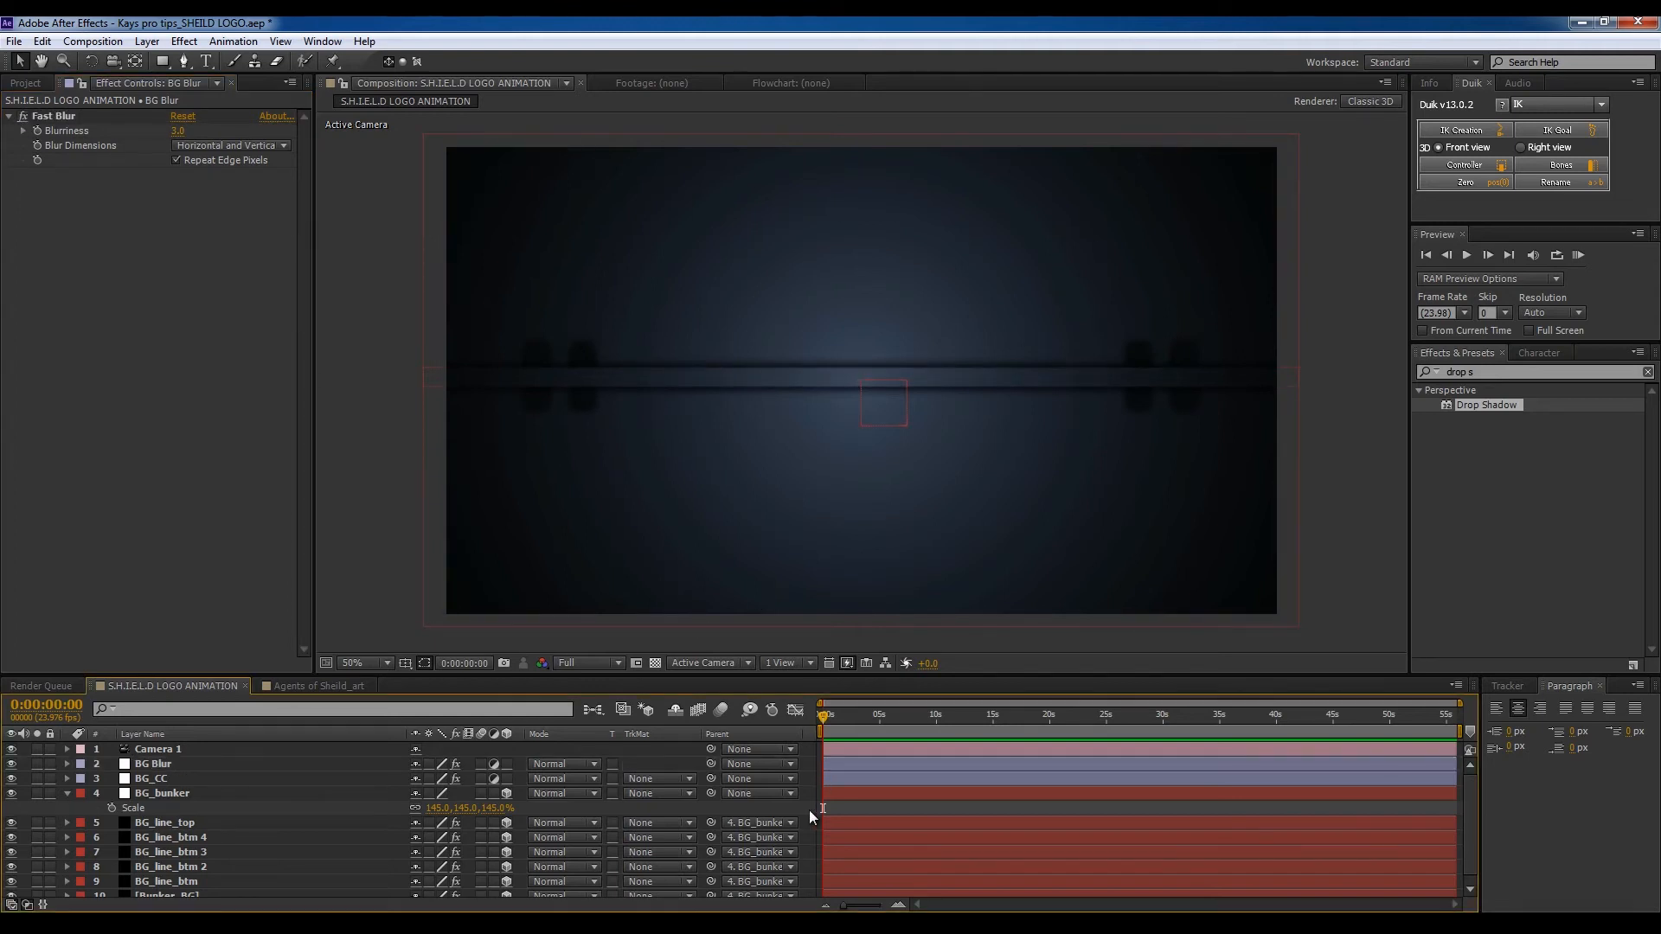
key("ctrl+s")
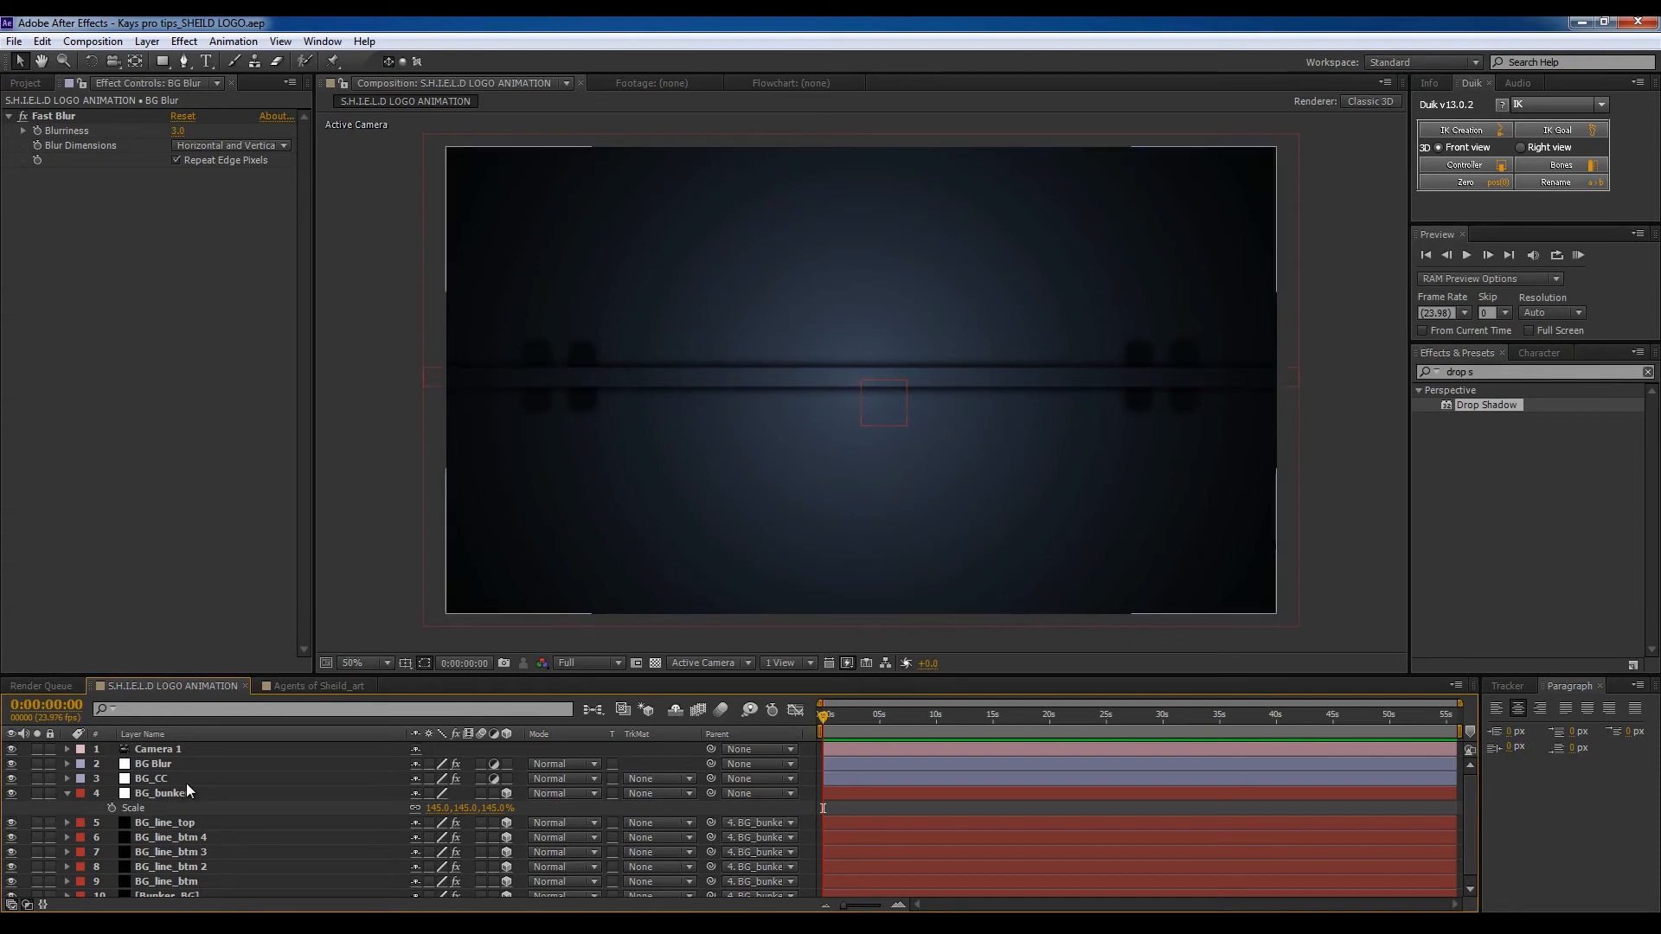
Step: Raise the Tint effect's Amount to Tint on BG_CC to 56%
left_click(180, 779)
left_click_drag(185, 375, 207, 386)
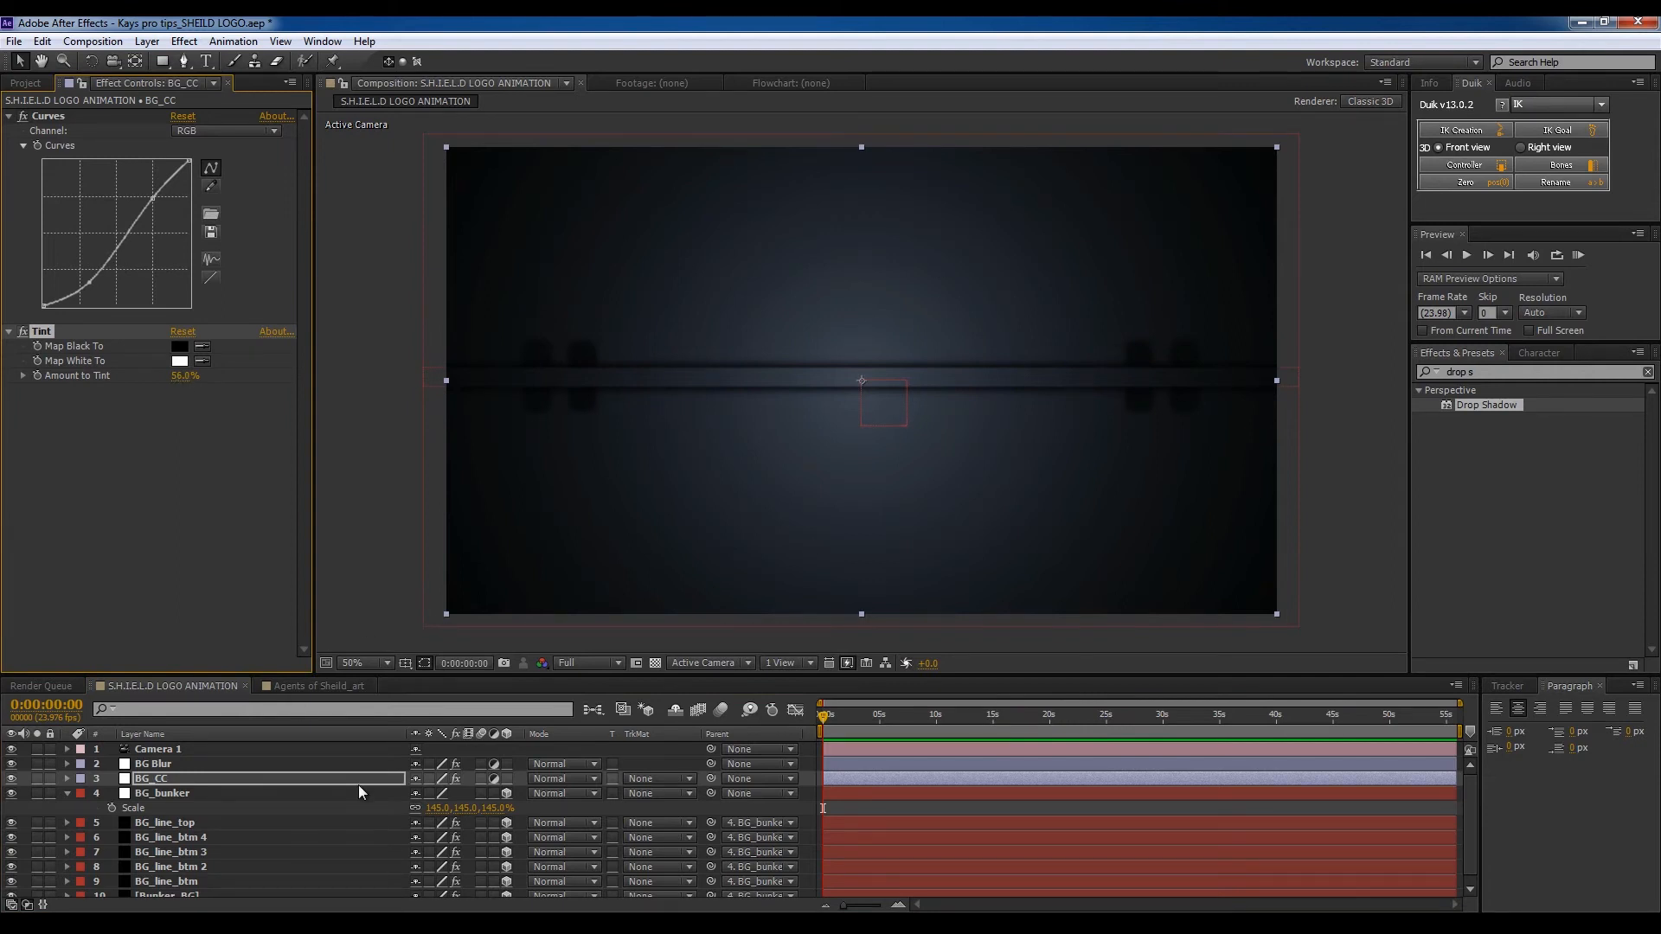
Step: Save the project with the updated BG_CC tint
left_click(528, 807)
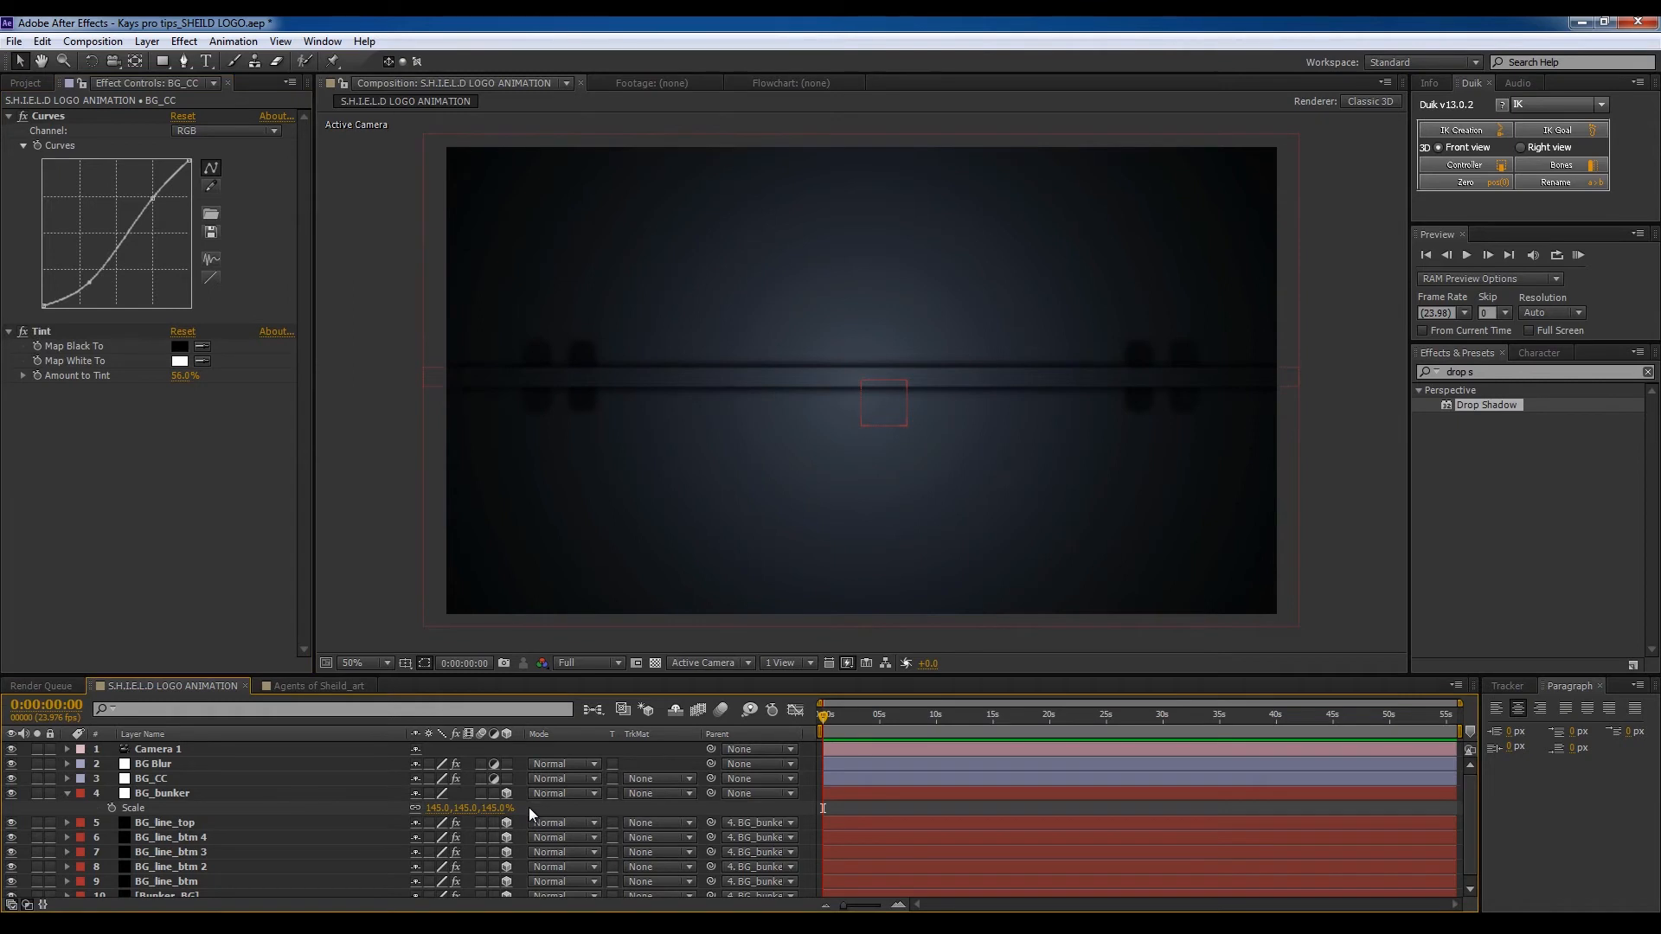
key("ctrl+s")
key("KP_3")
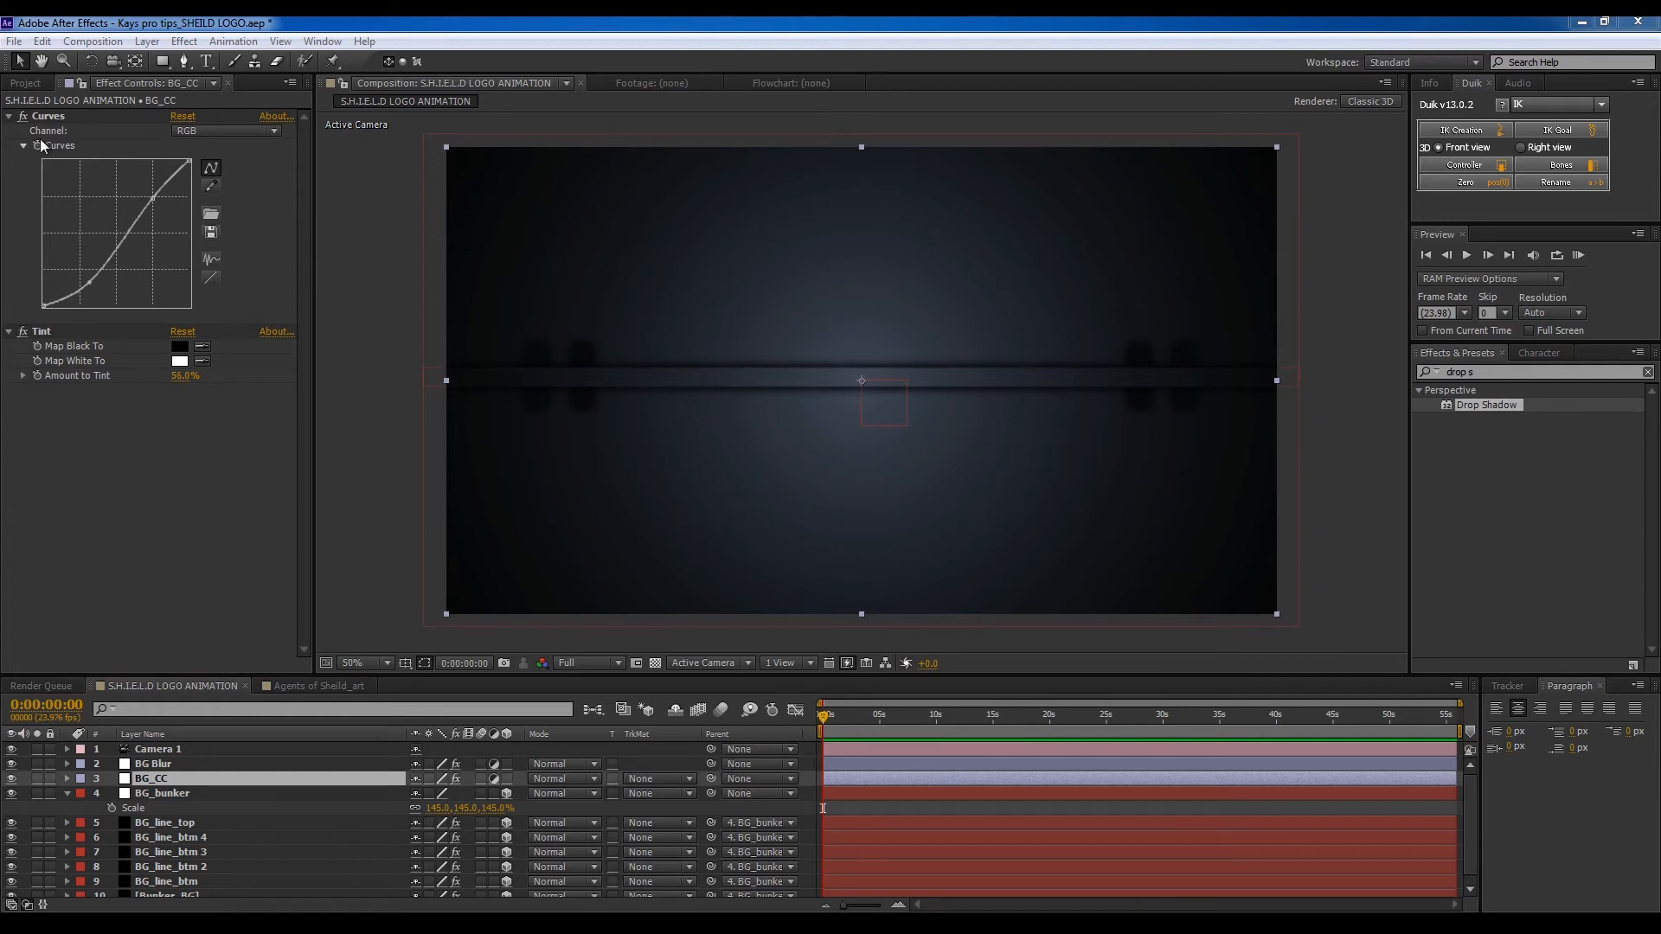
Step: Add Grunge_17.jpg to the composition directly below BG_bunker and scale it to 216%
left_click(29, 84)
left_click_drag(55, 268, 209, 801)
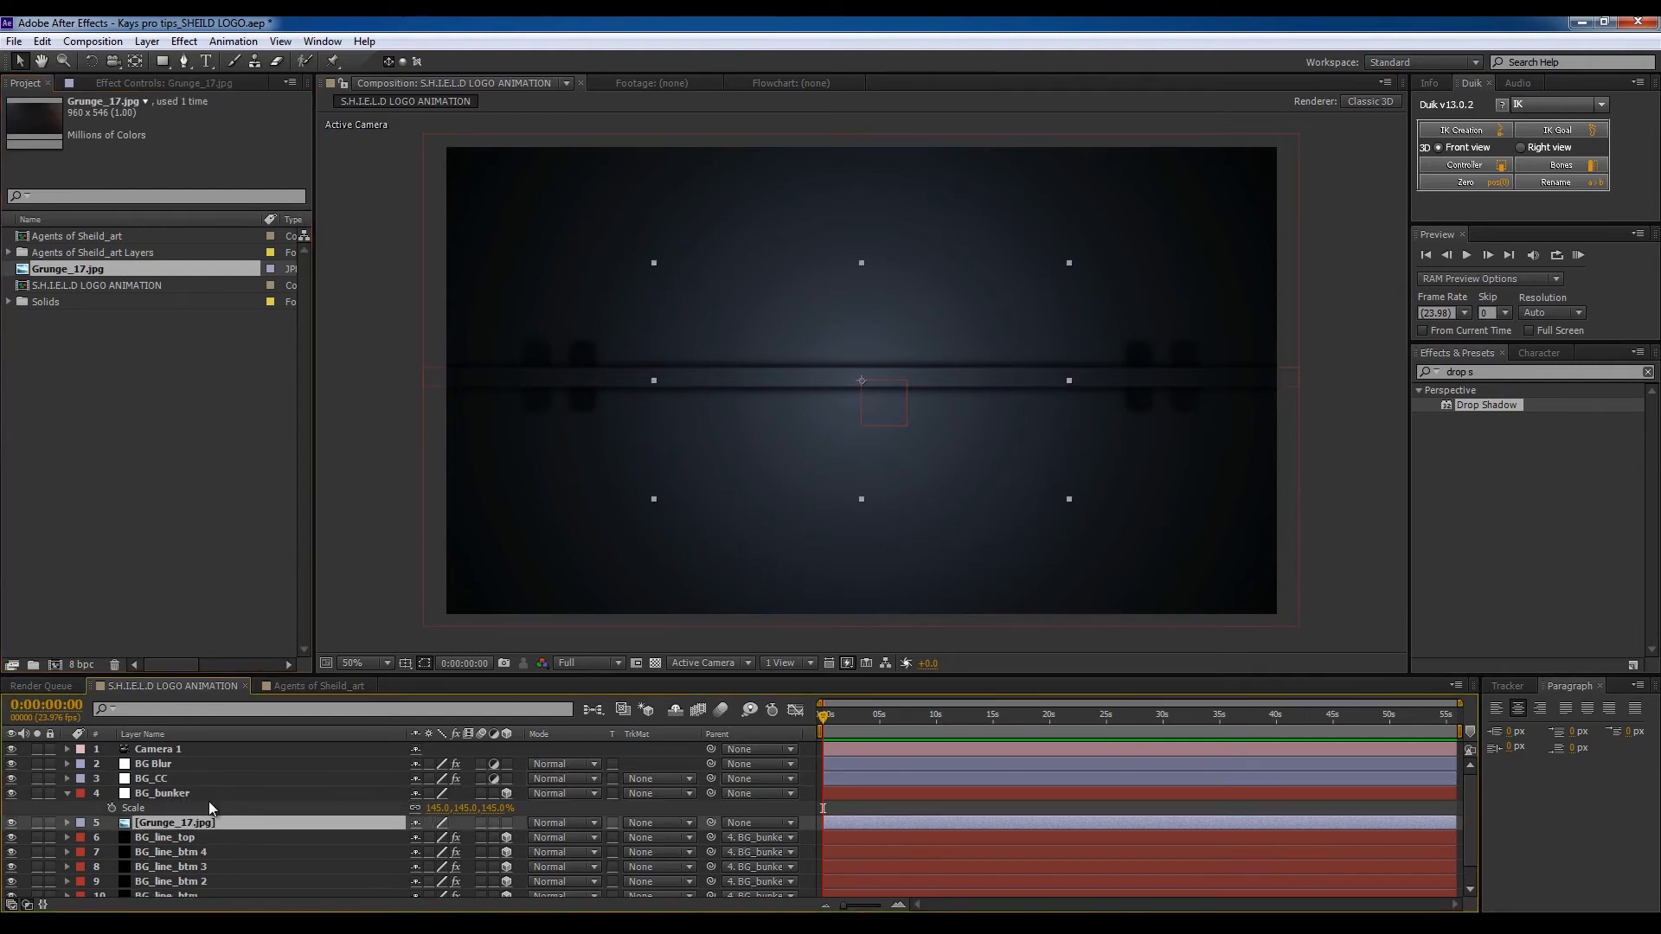
key("s")
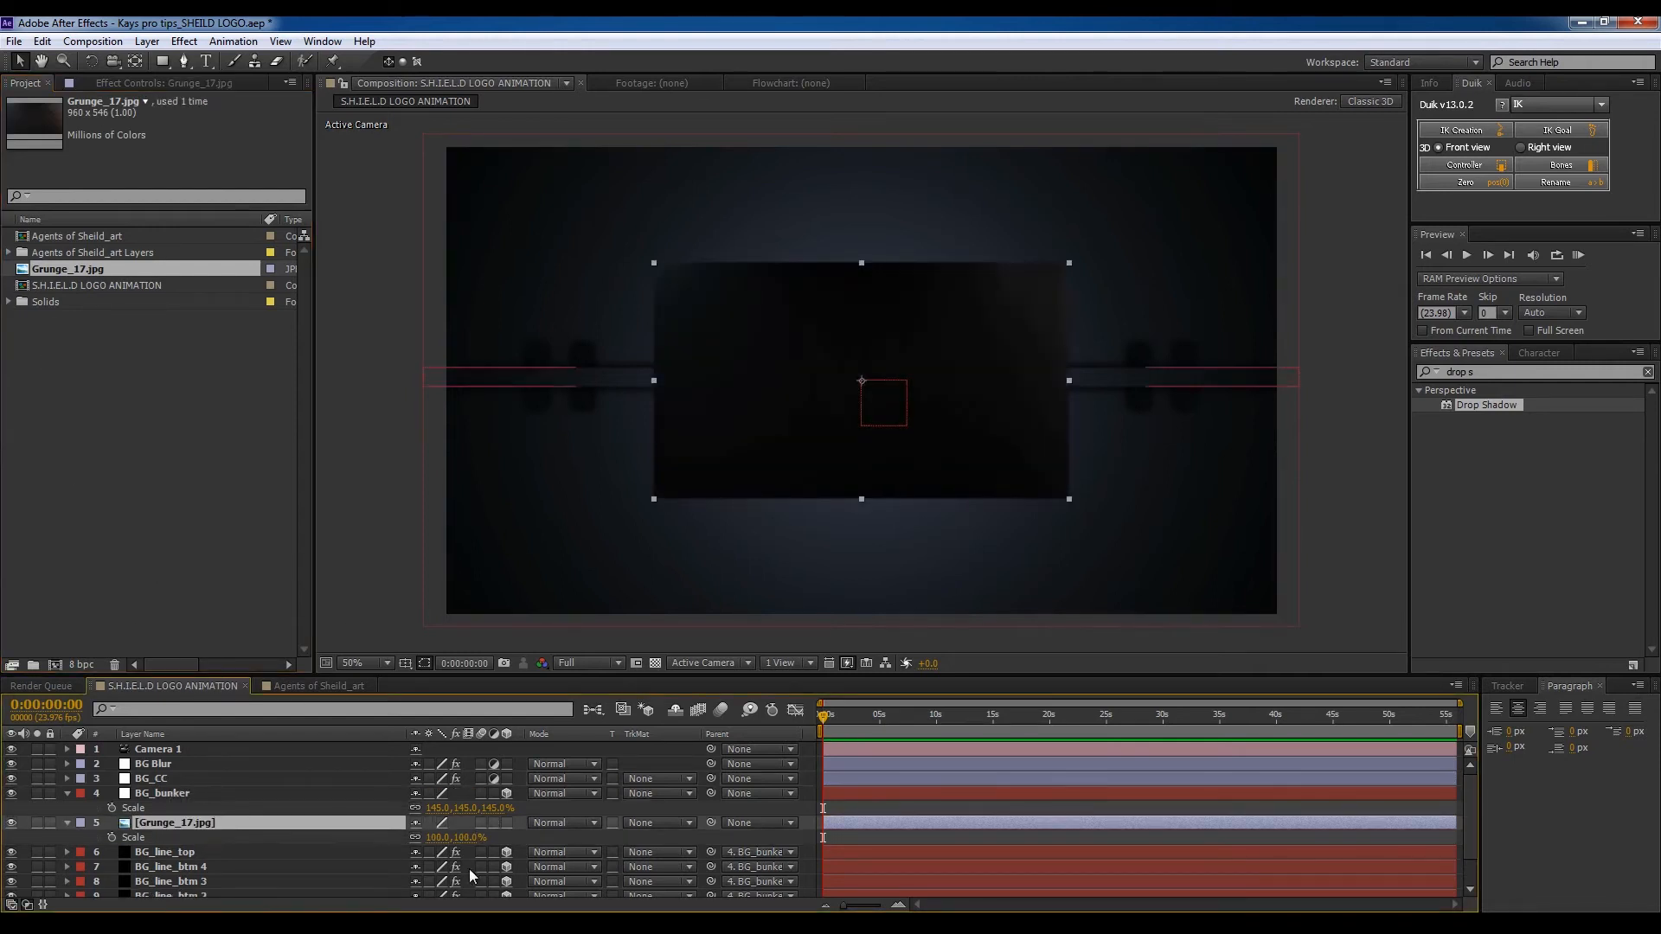
mouse_move(473, 845)
left_mouse_down()
mouse_move(521, 839)
mouse_move(481, 838)
left_mouse_up()
Step: Try the Color blending mode on the Grunge_17.jpg layer, and settle on Soft Light
left_click(594, 823)
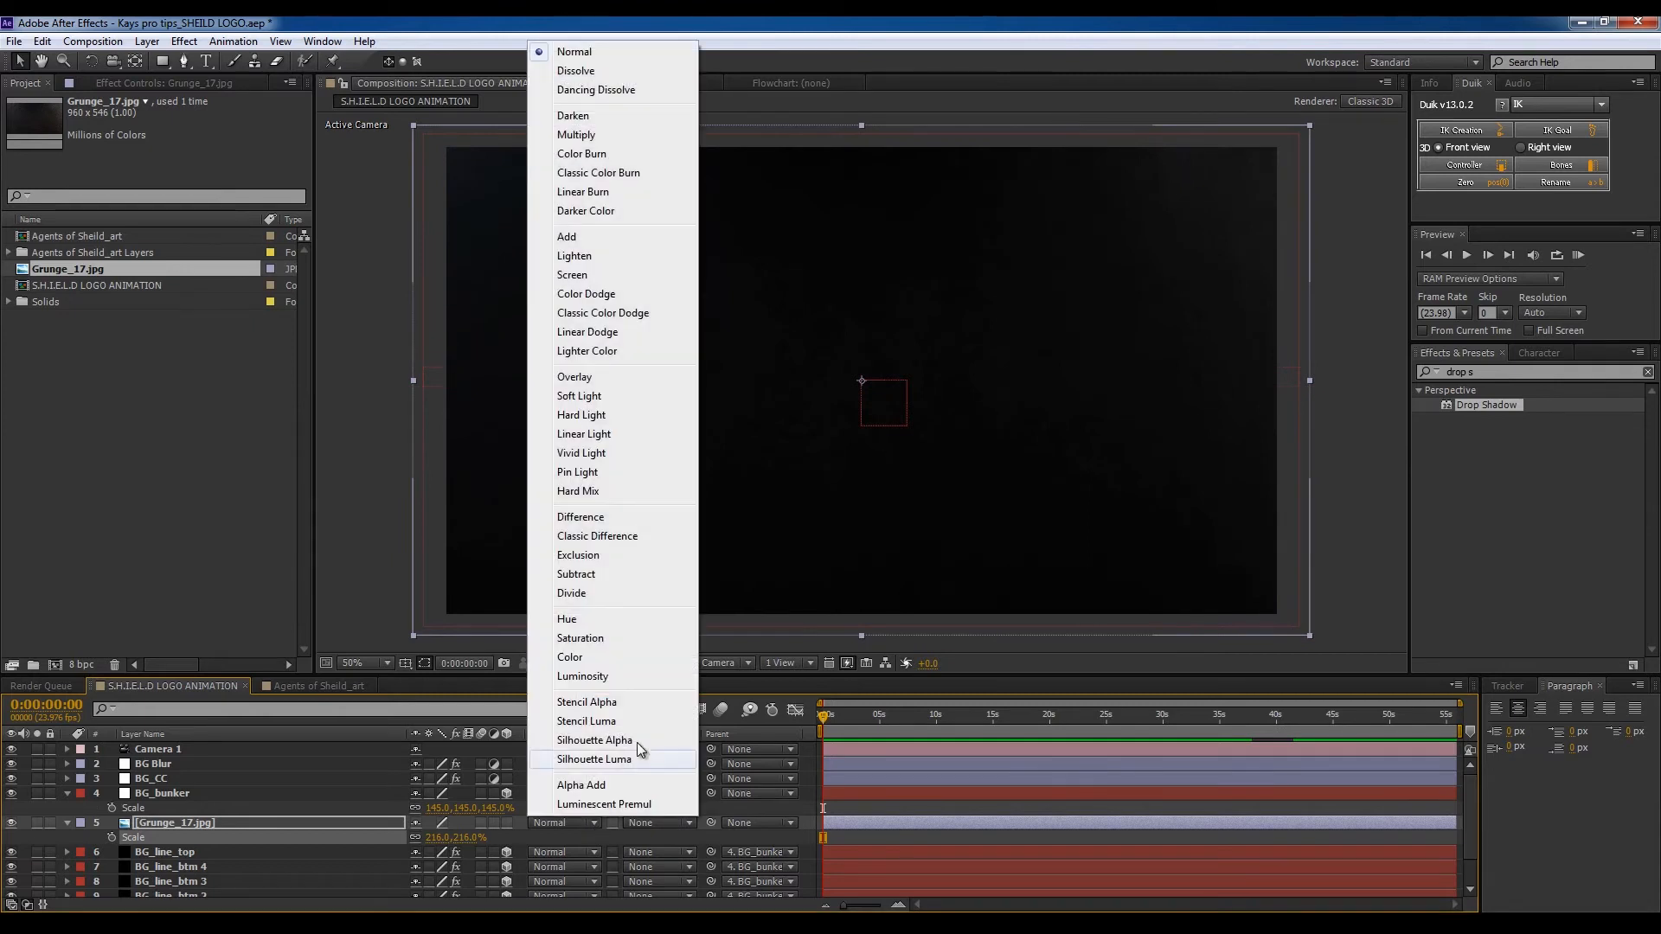
left_click(633, 666)
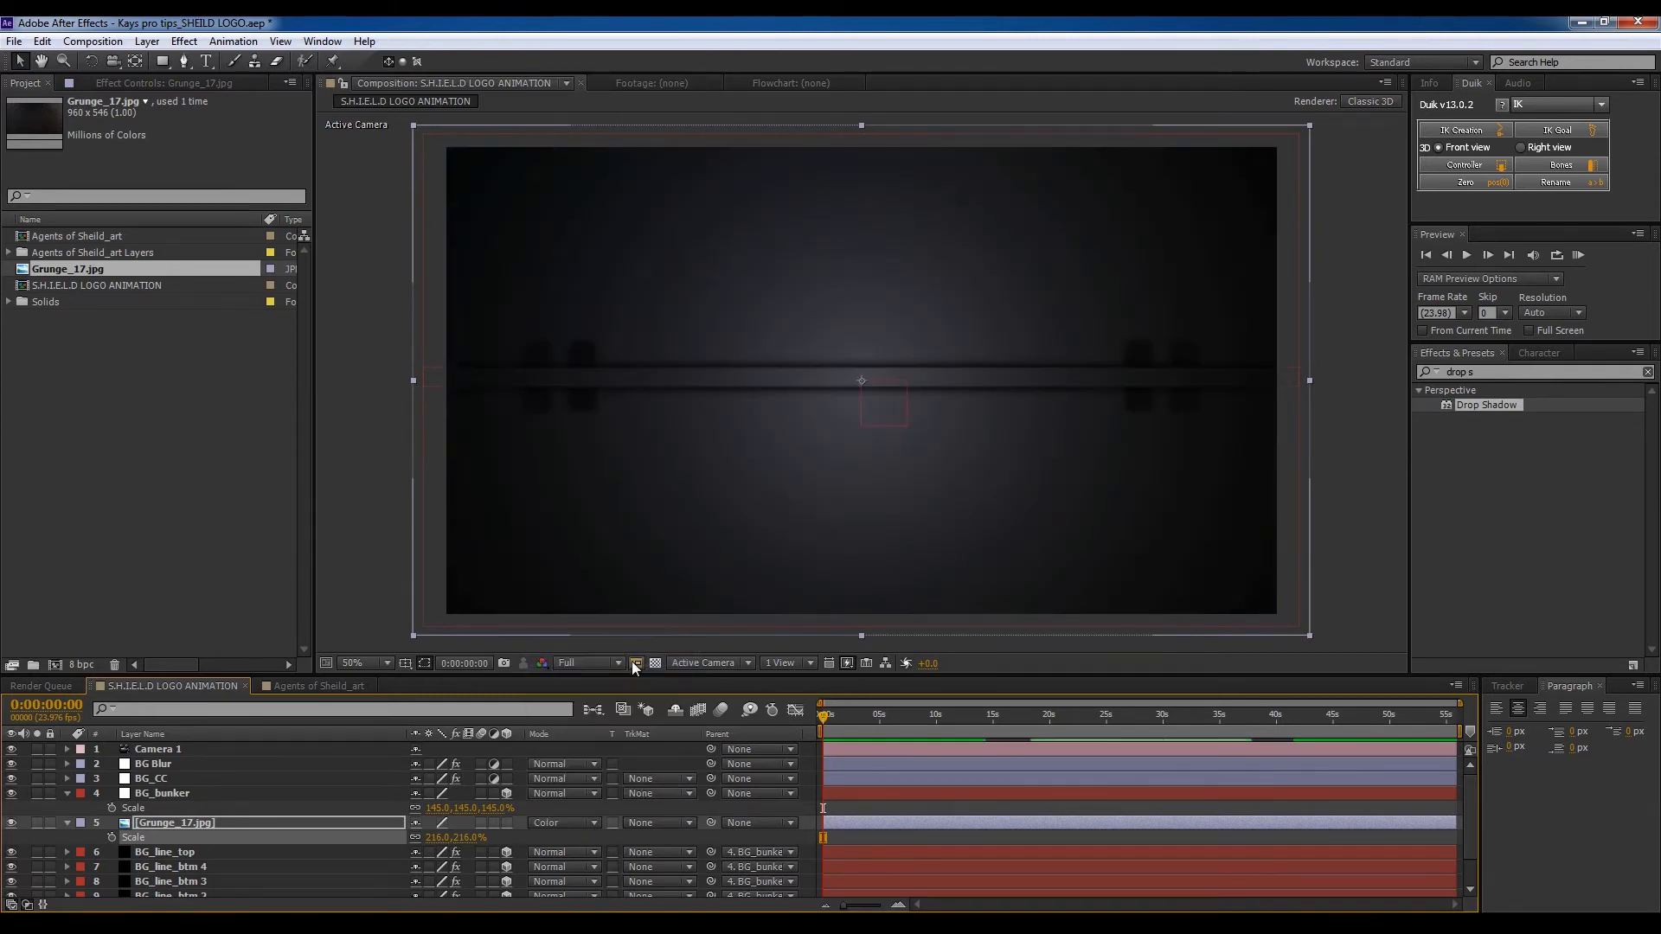
left_click(594, 823)
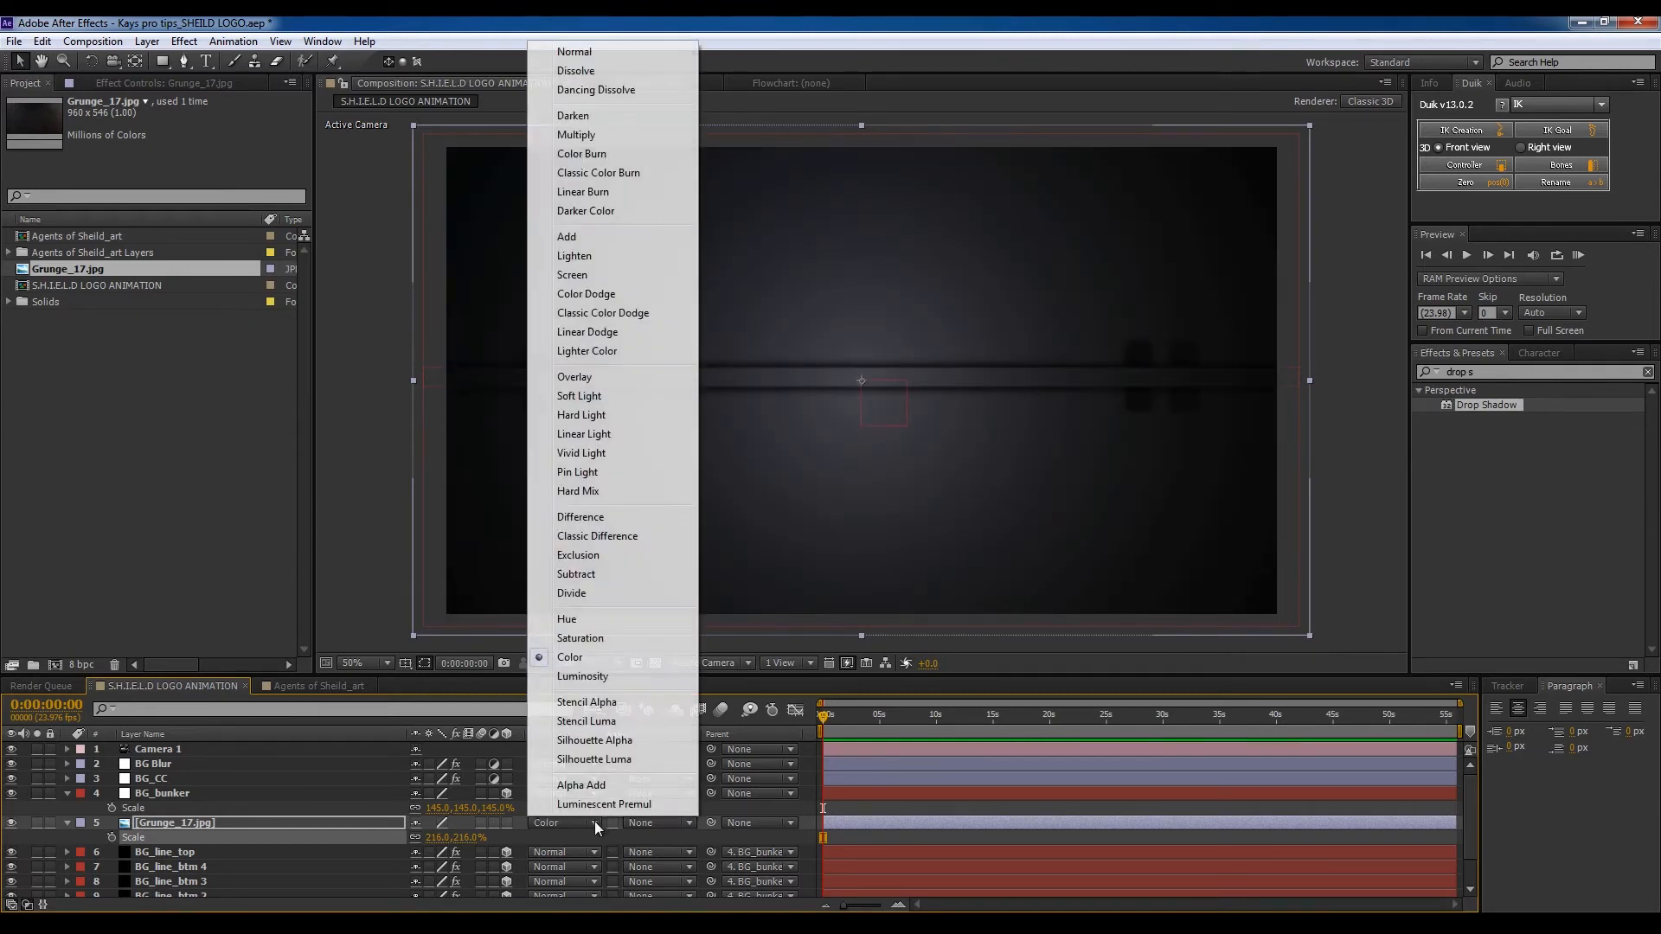
left_click(580, 396)
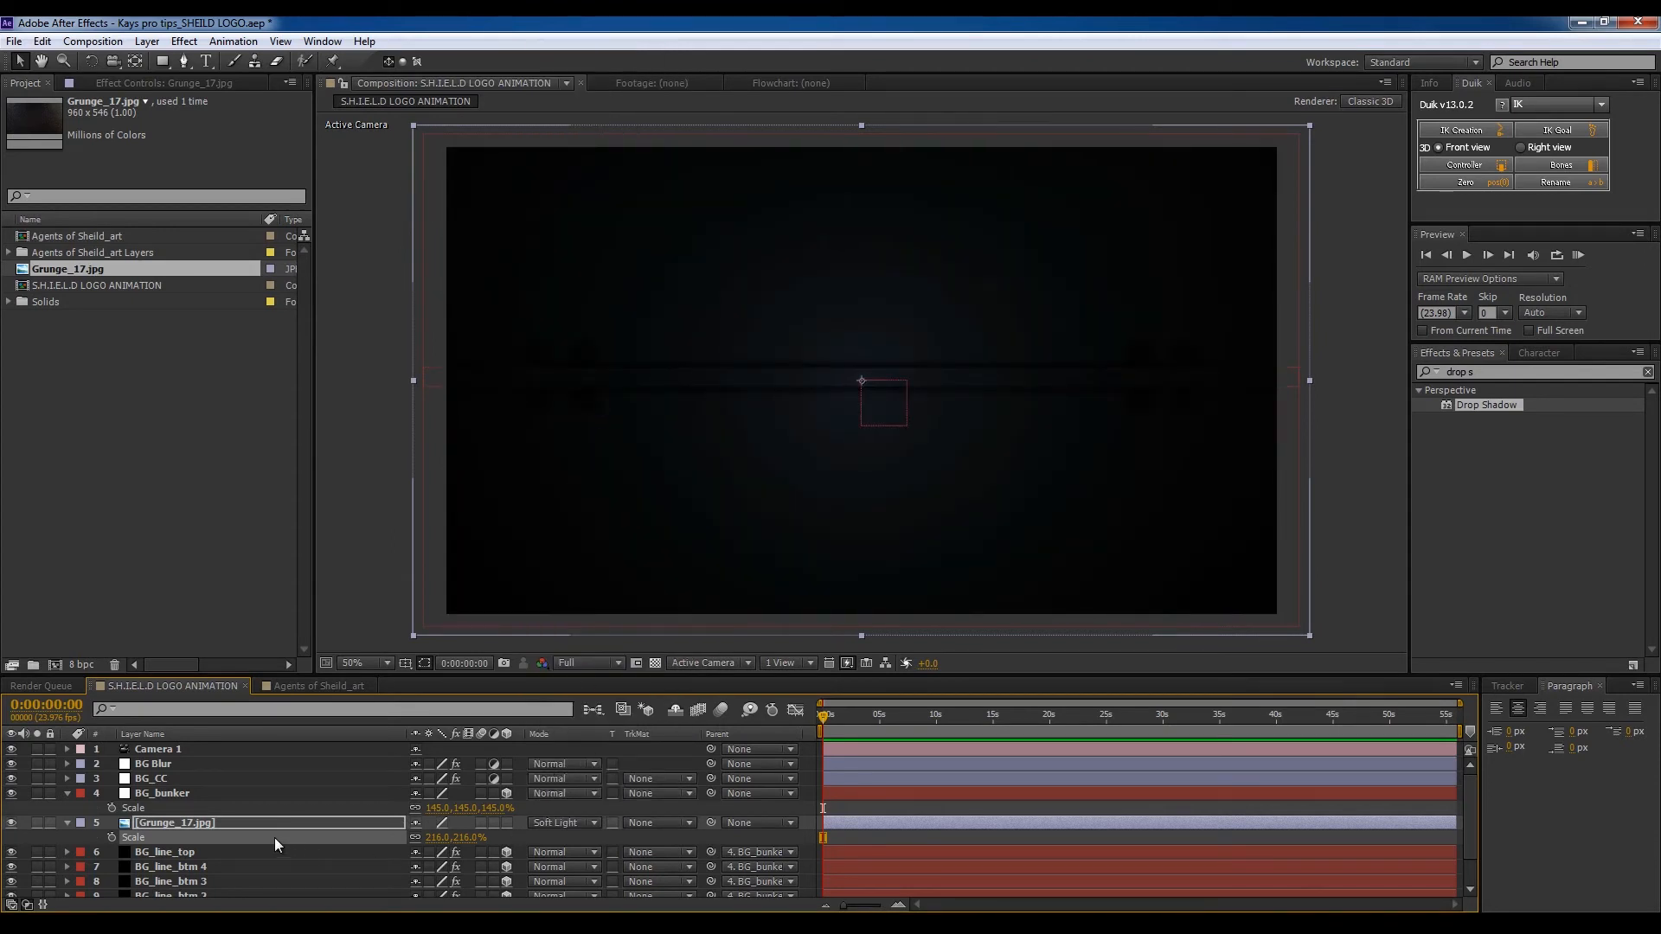
Step: Lower the opacity of the Grunge_17.jpg layer to 59%
left_click(178, 851)
left_click(184, 825)
key("t")
left_click_drag(423, 838, 781, 481)
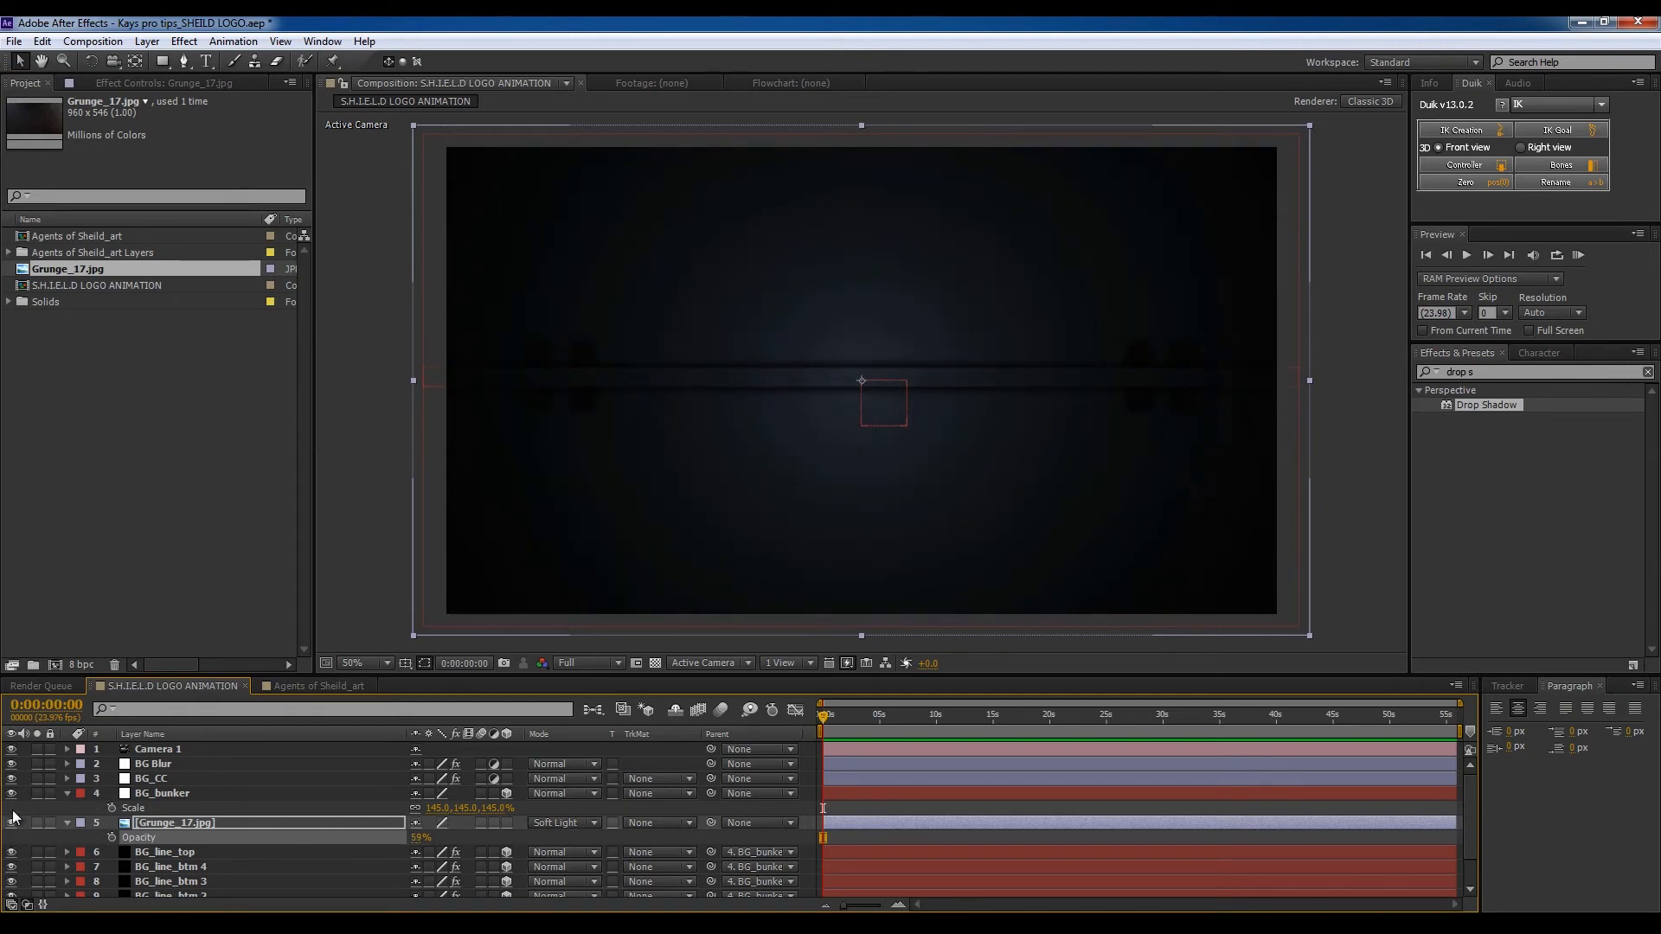
Step: Compare the background with and without the Grunge_17.jpg layer, leaving the layer visible
left_click(12, 823)
left_click(11, 823)
left_click(11, 823)
left_click(11, 822)
left_click(11, 823)
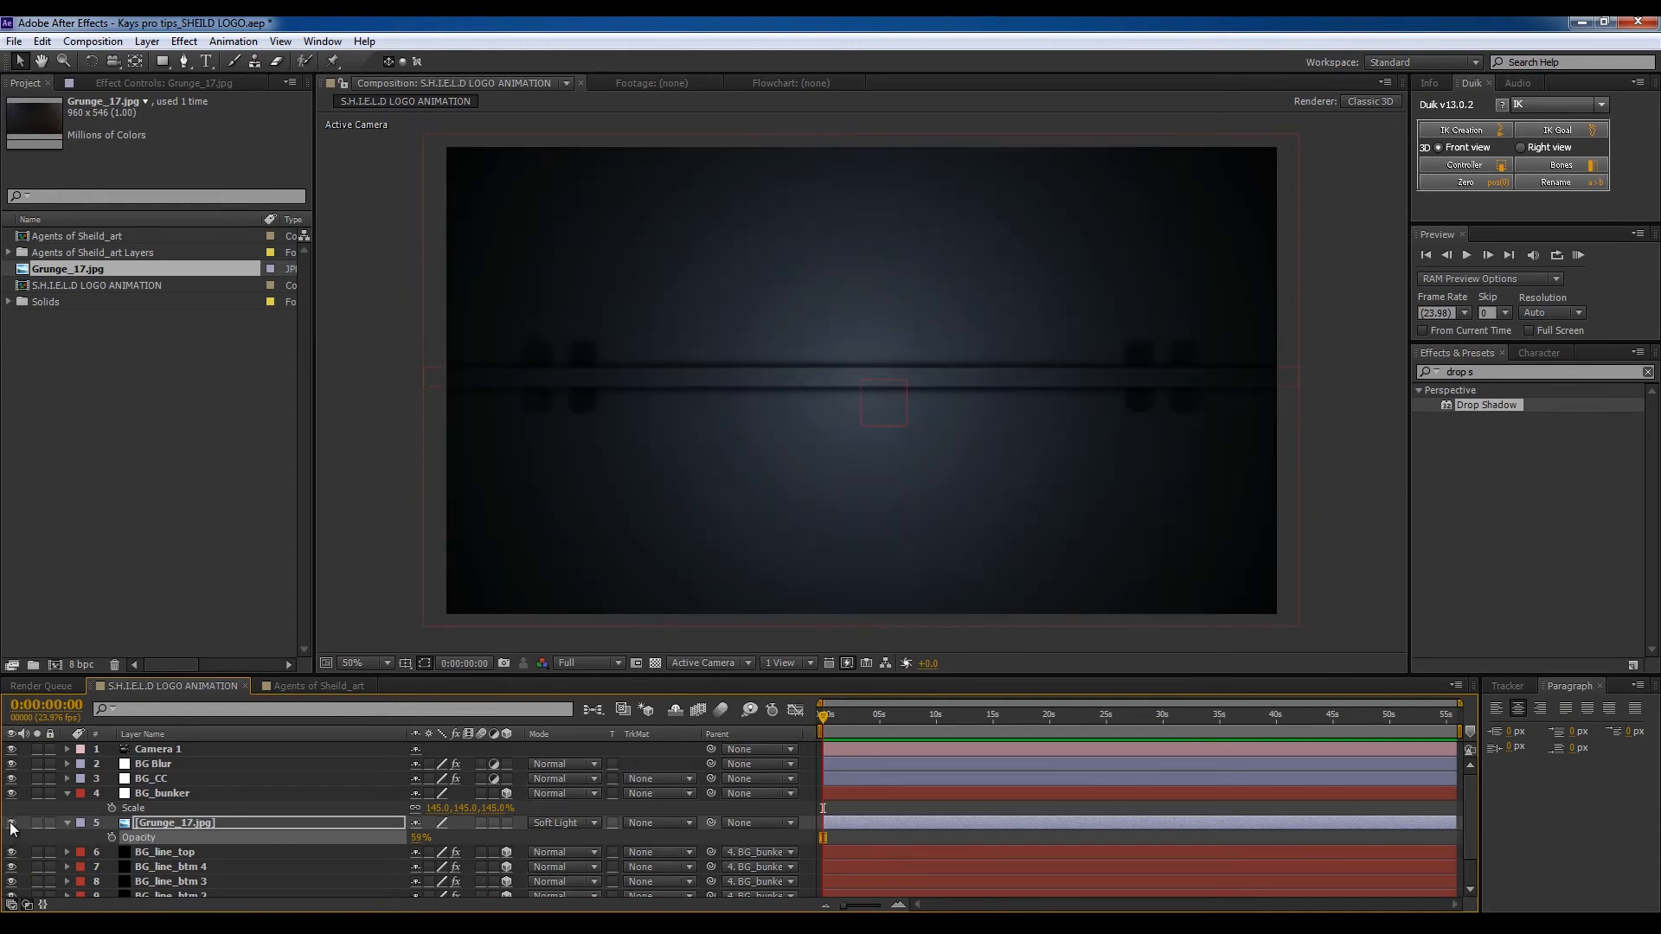
left_click(11, 823)
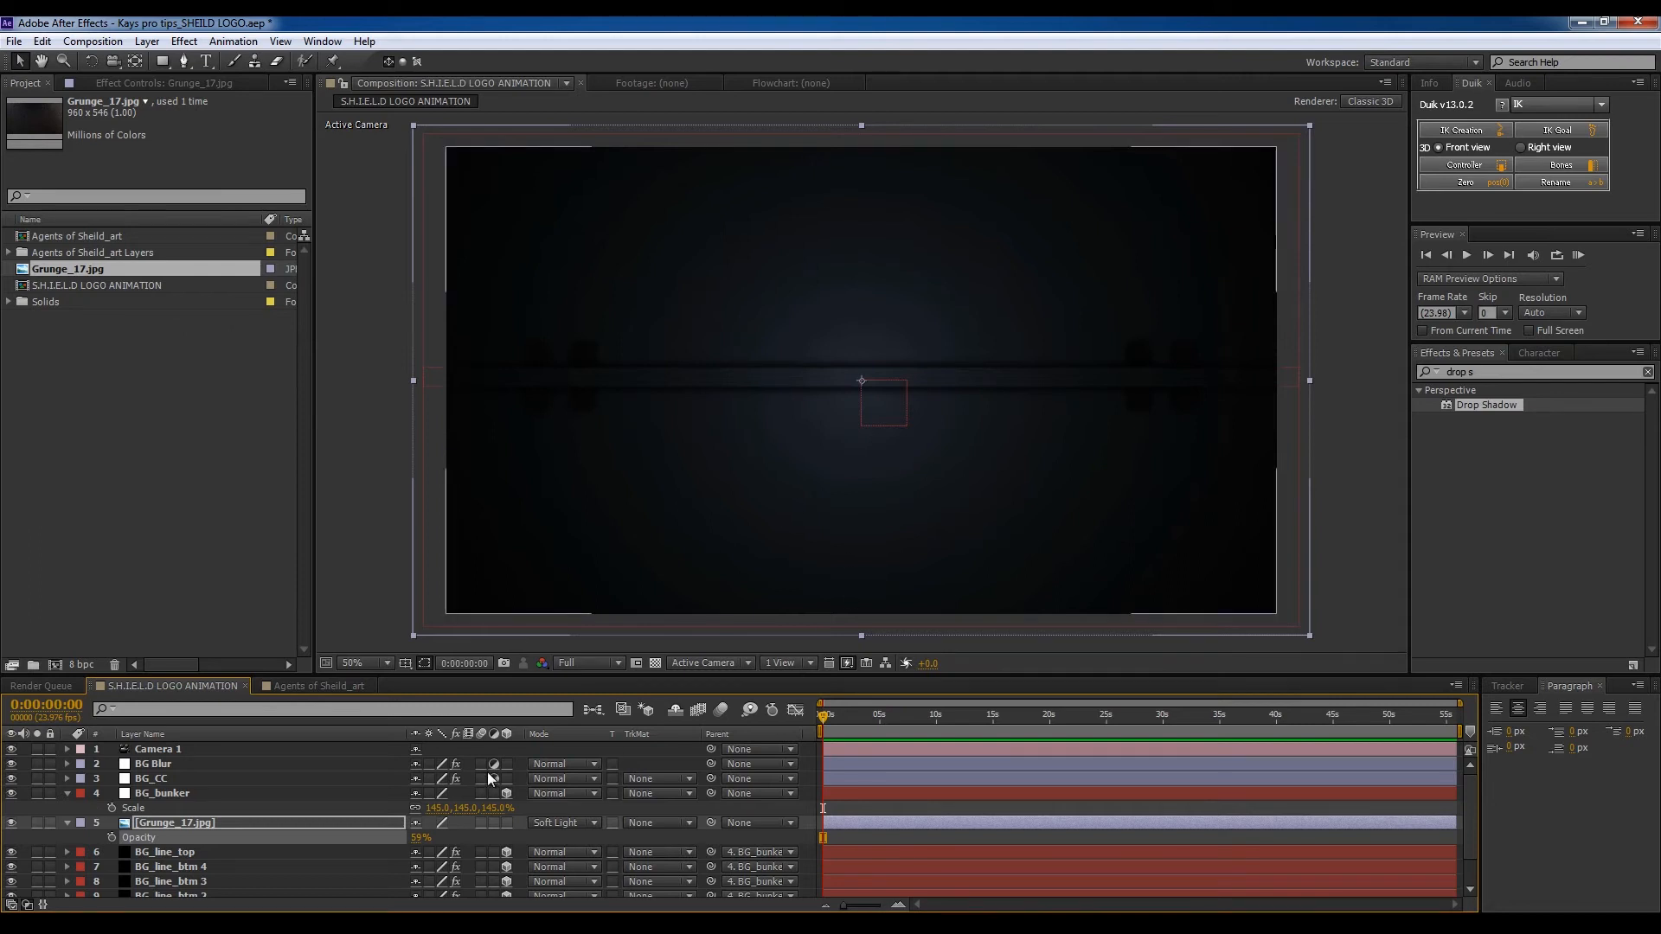
left_click(558, 834)
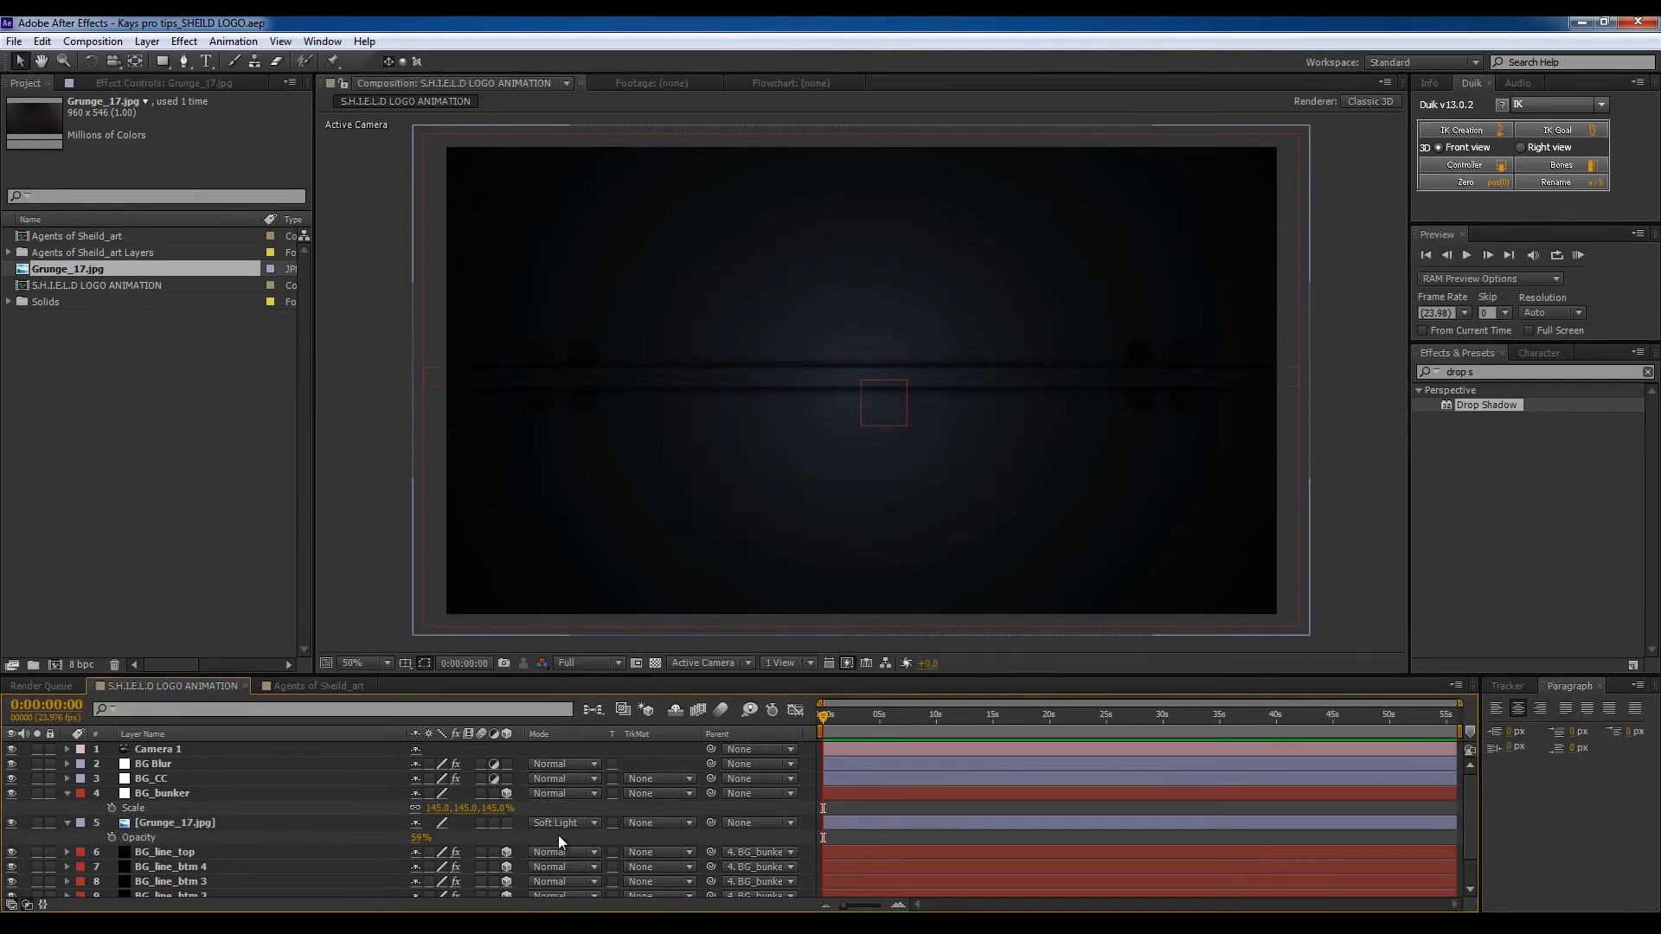
Step: Create a black 1920 x 1080 px solid named Element and save the project
right_click(559, 839)
mouse_move(718, 655)
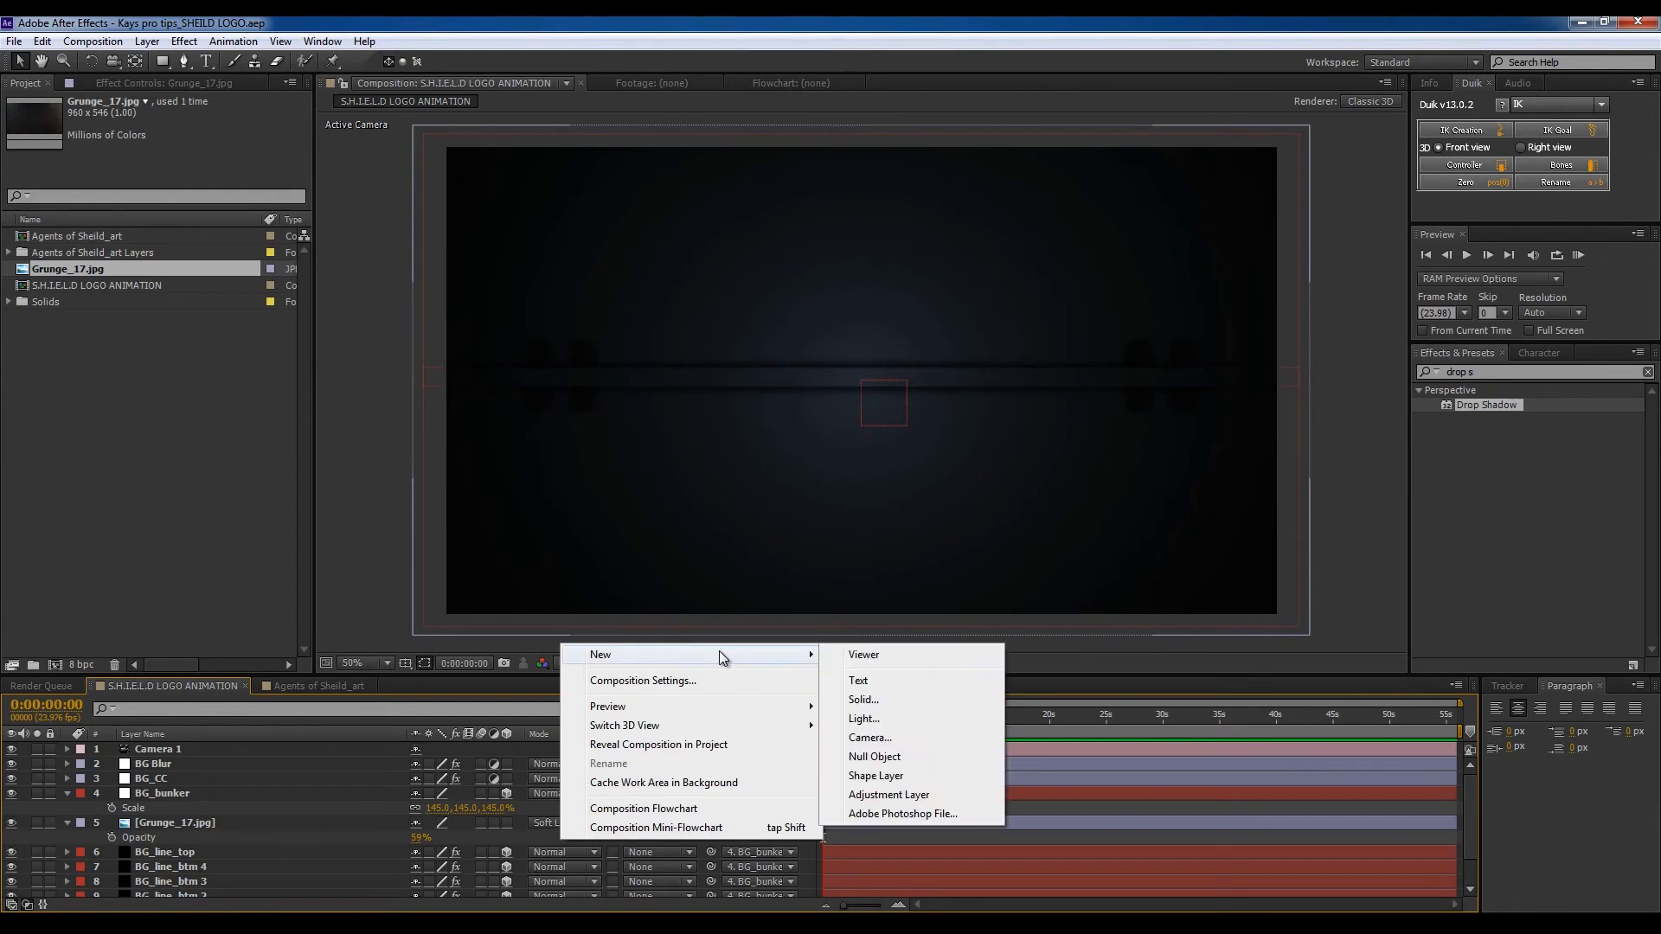
left_click(901, 697)
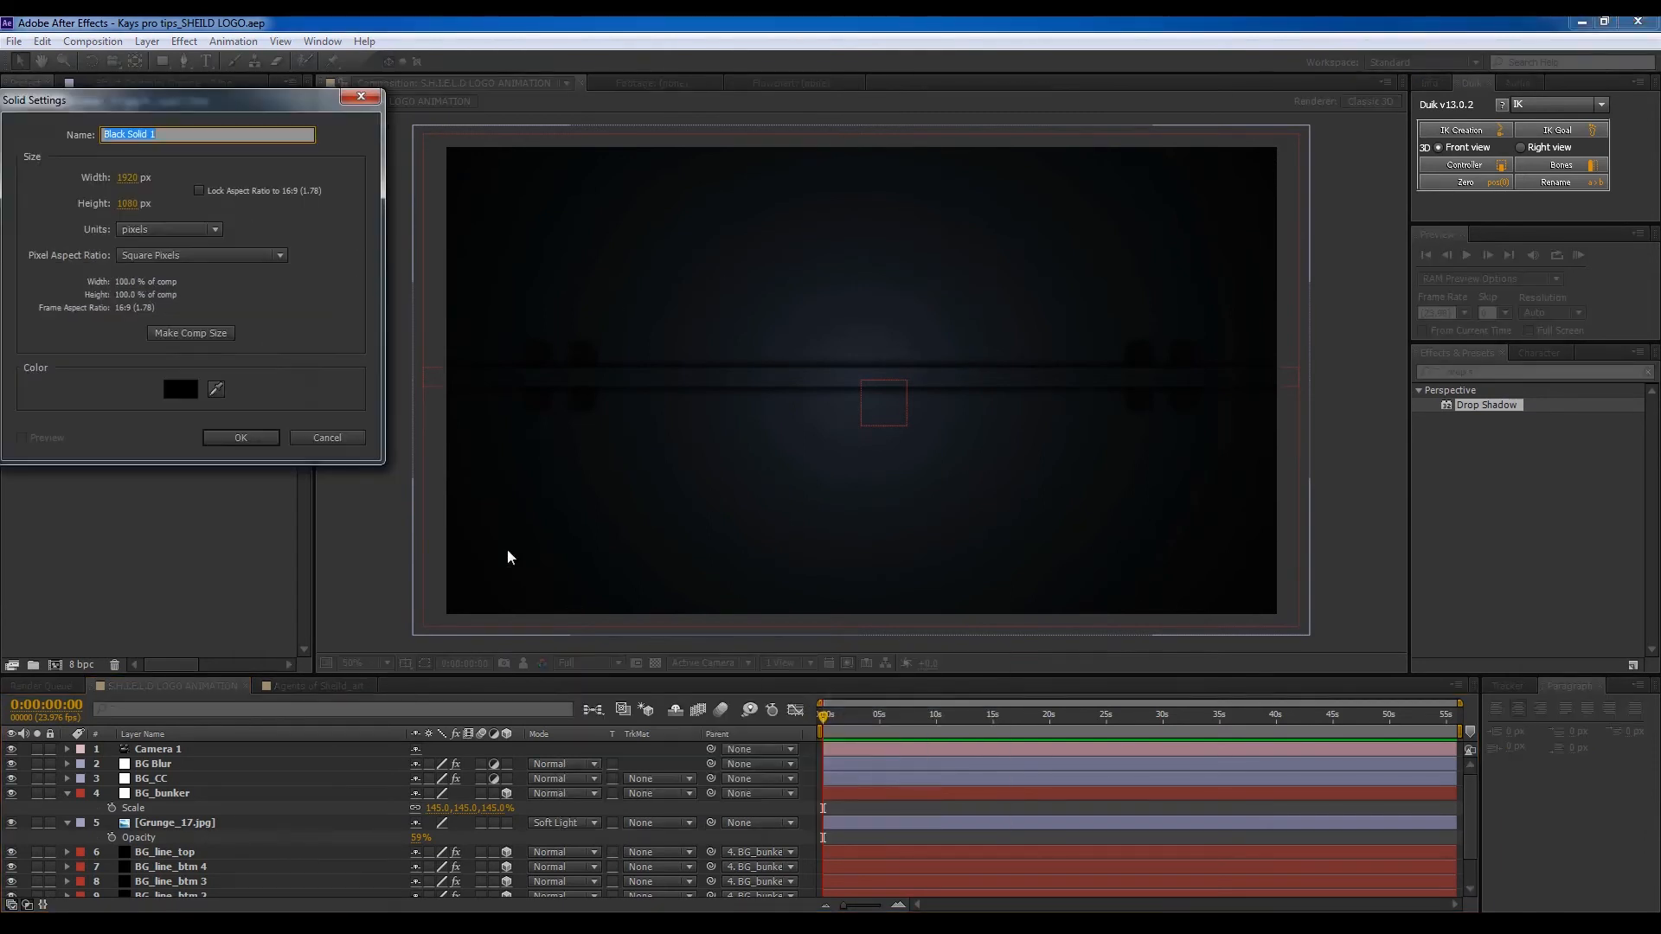
type("Element")
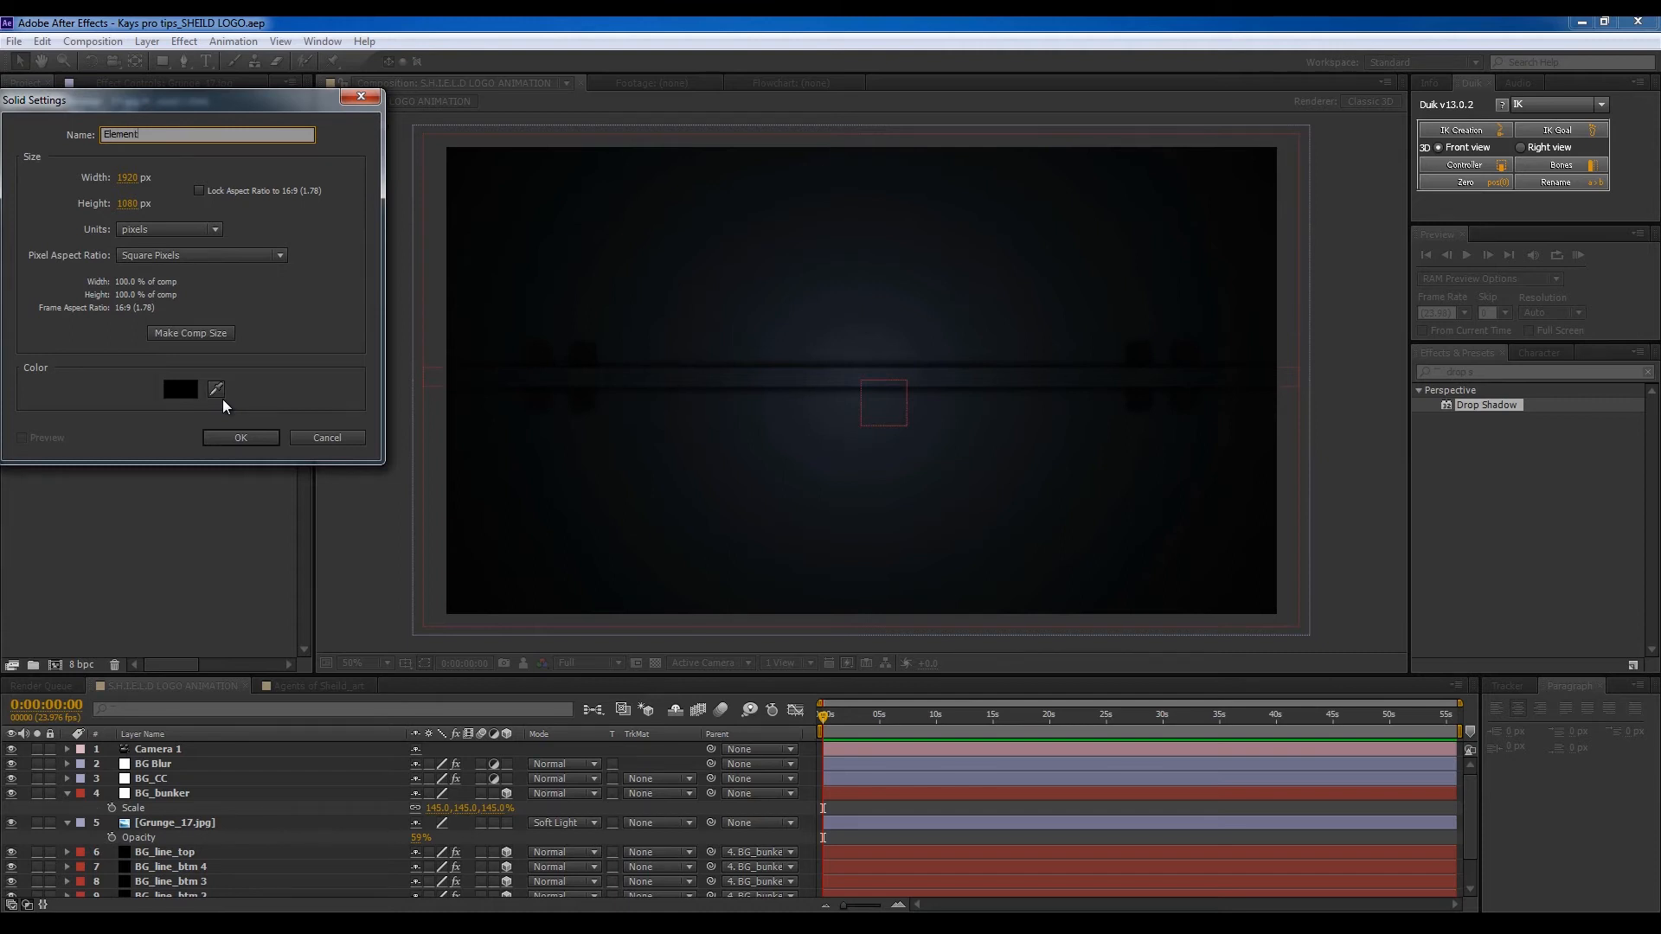
key("Return")
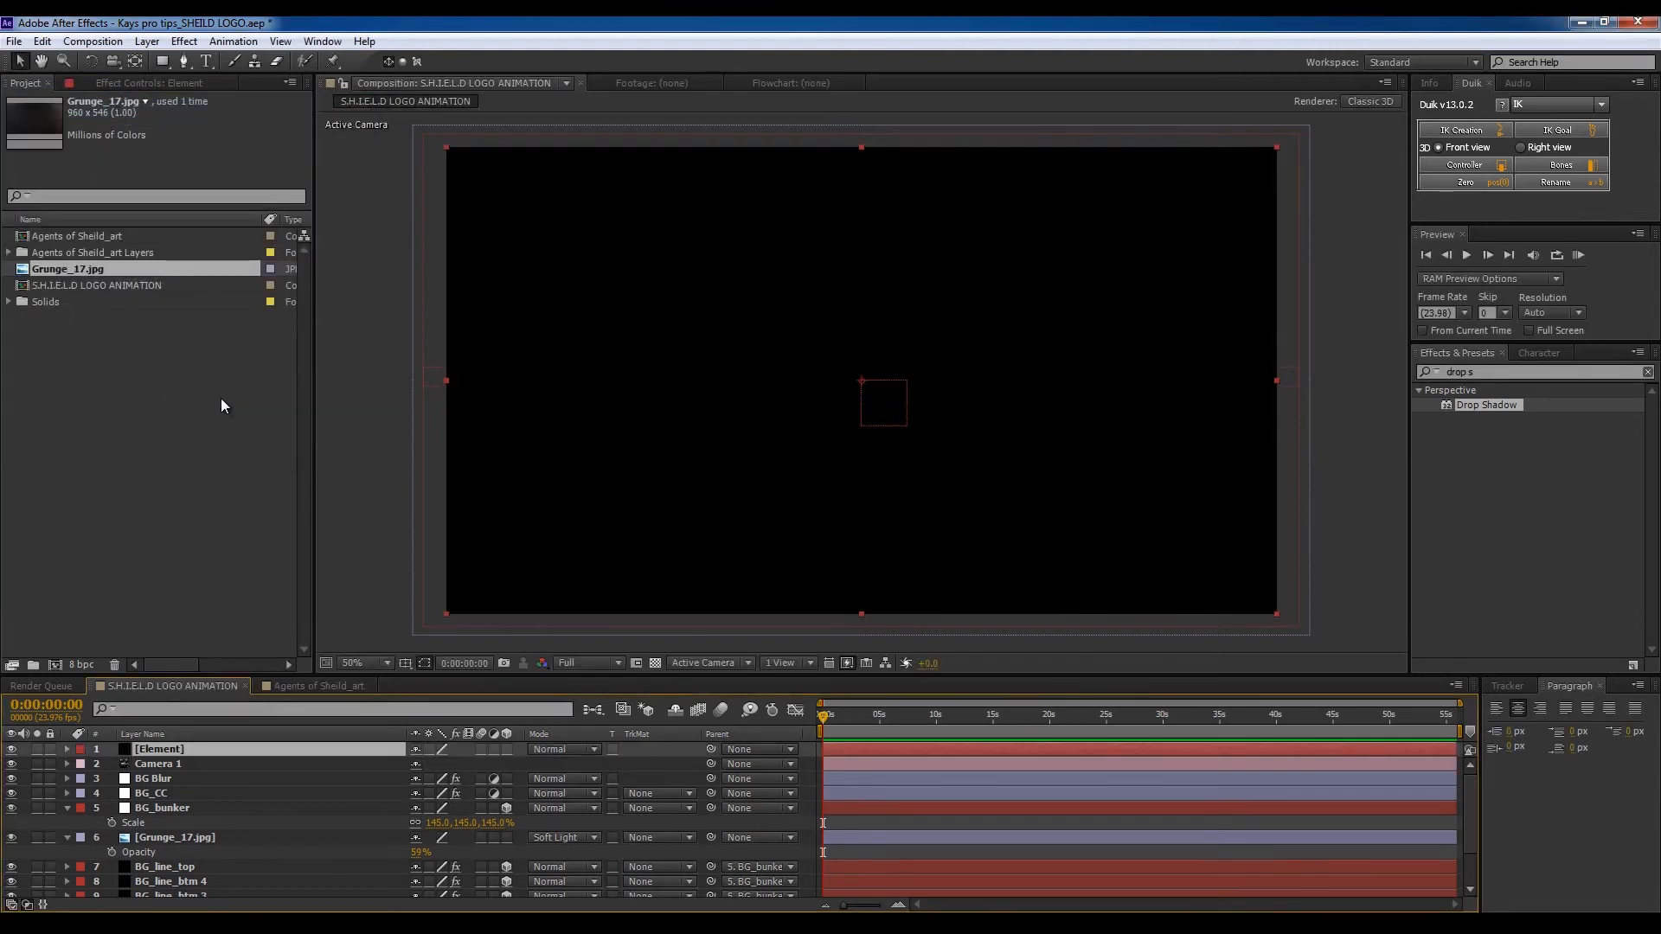
key("ctrl+s")
Step: Copy all four layers from the Agents of Sheild_art composition into S.H.I.E.L.D LOGO ANIMATION
left_click(305, 684)
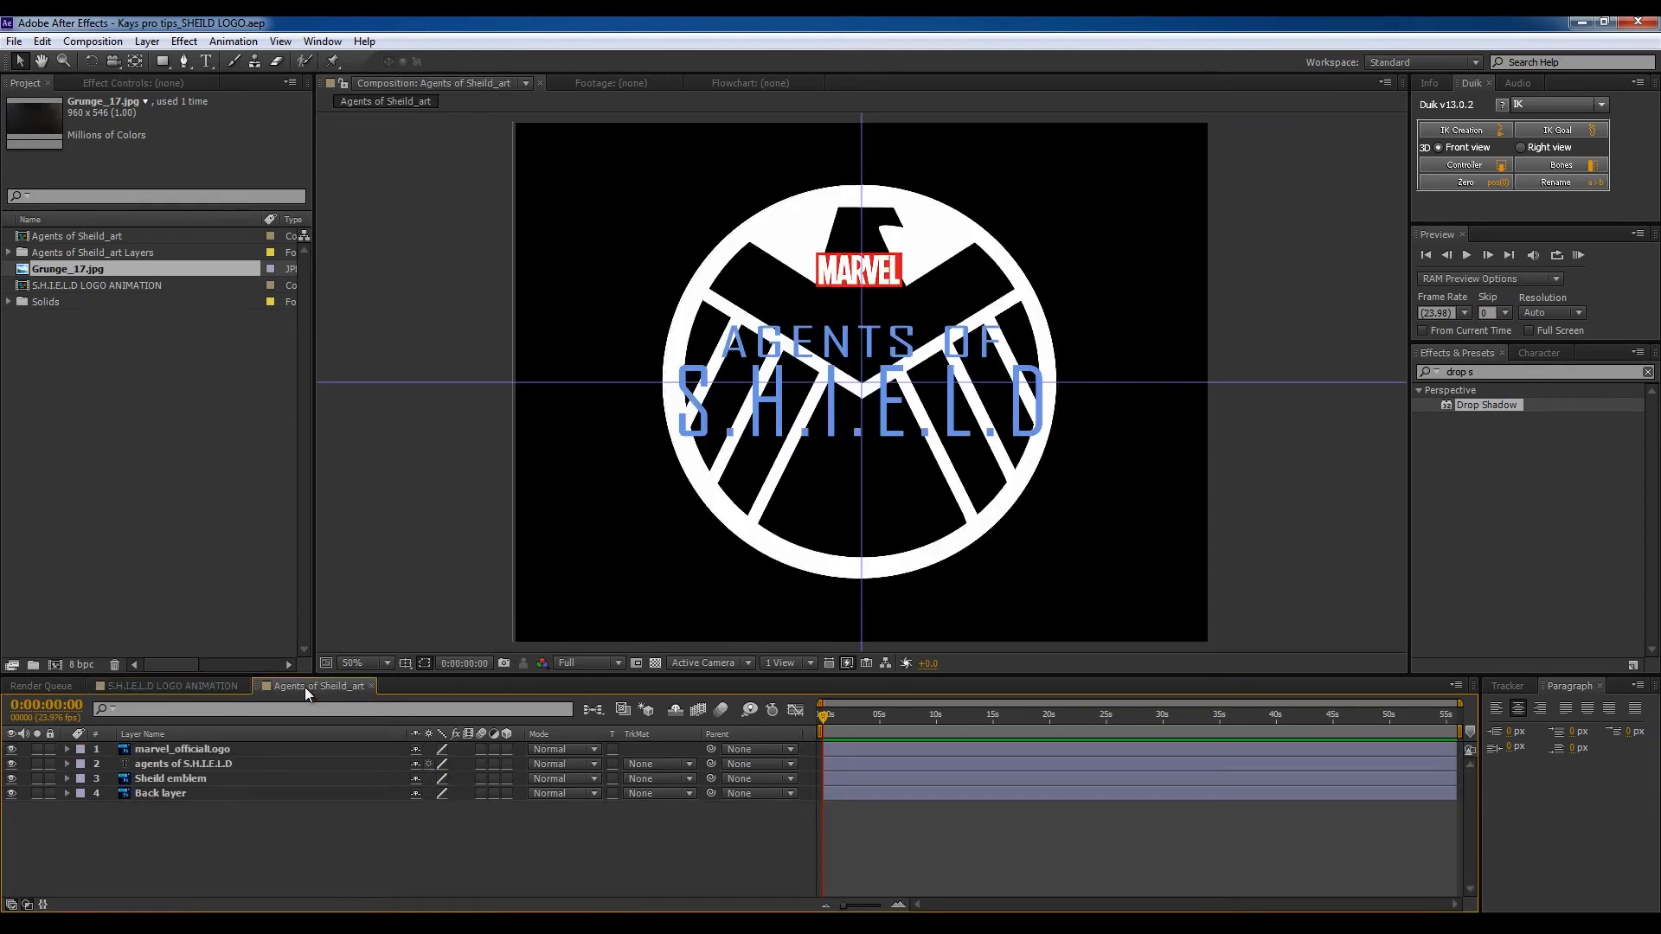
left_click(201, 766)
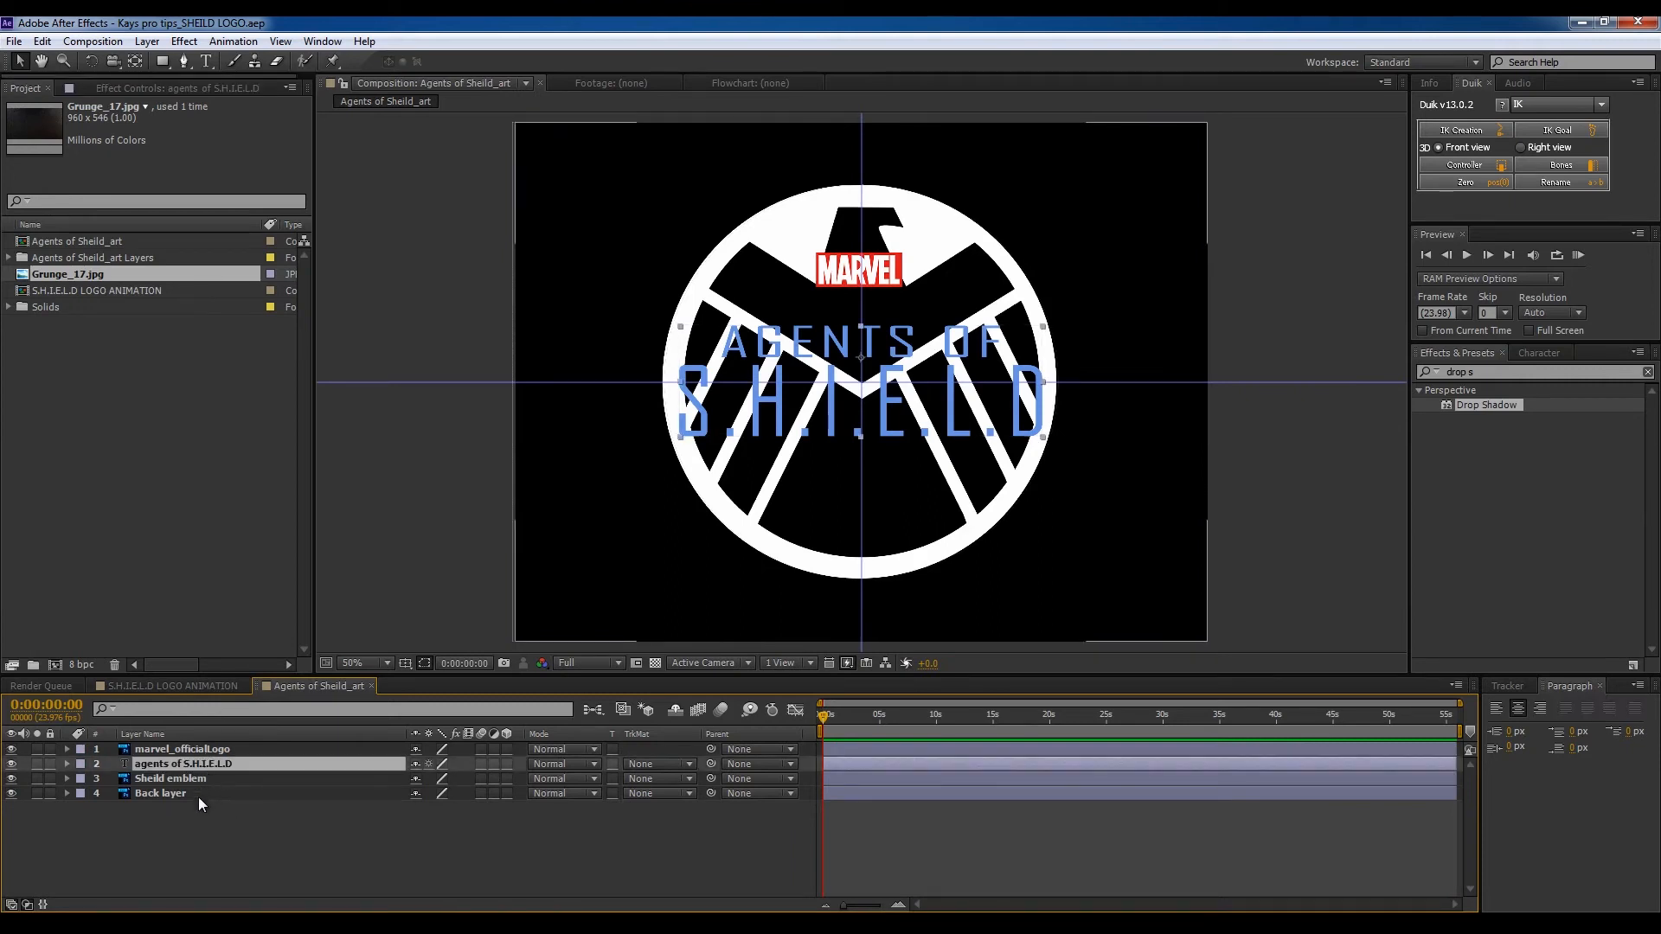
left_click(195, 796, "shift")
left_click(199, 749, "shift")
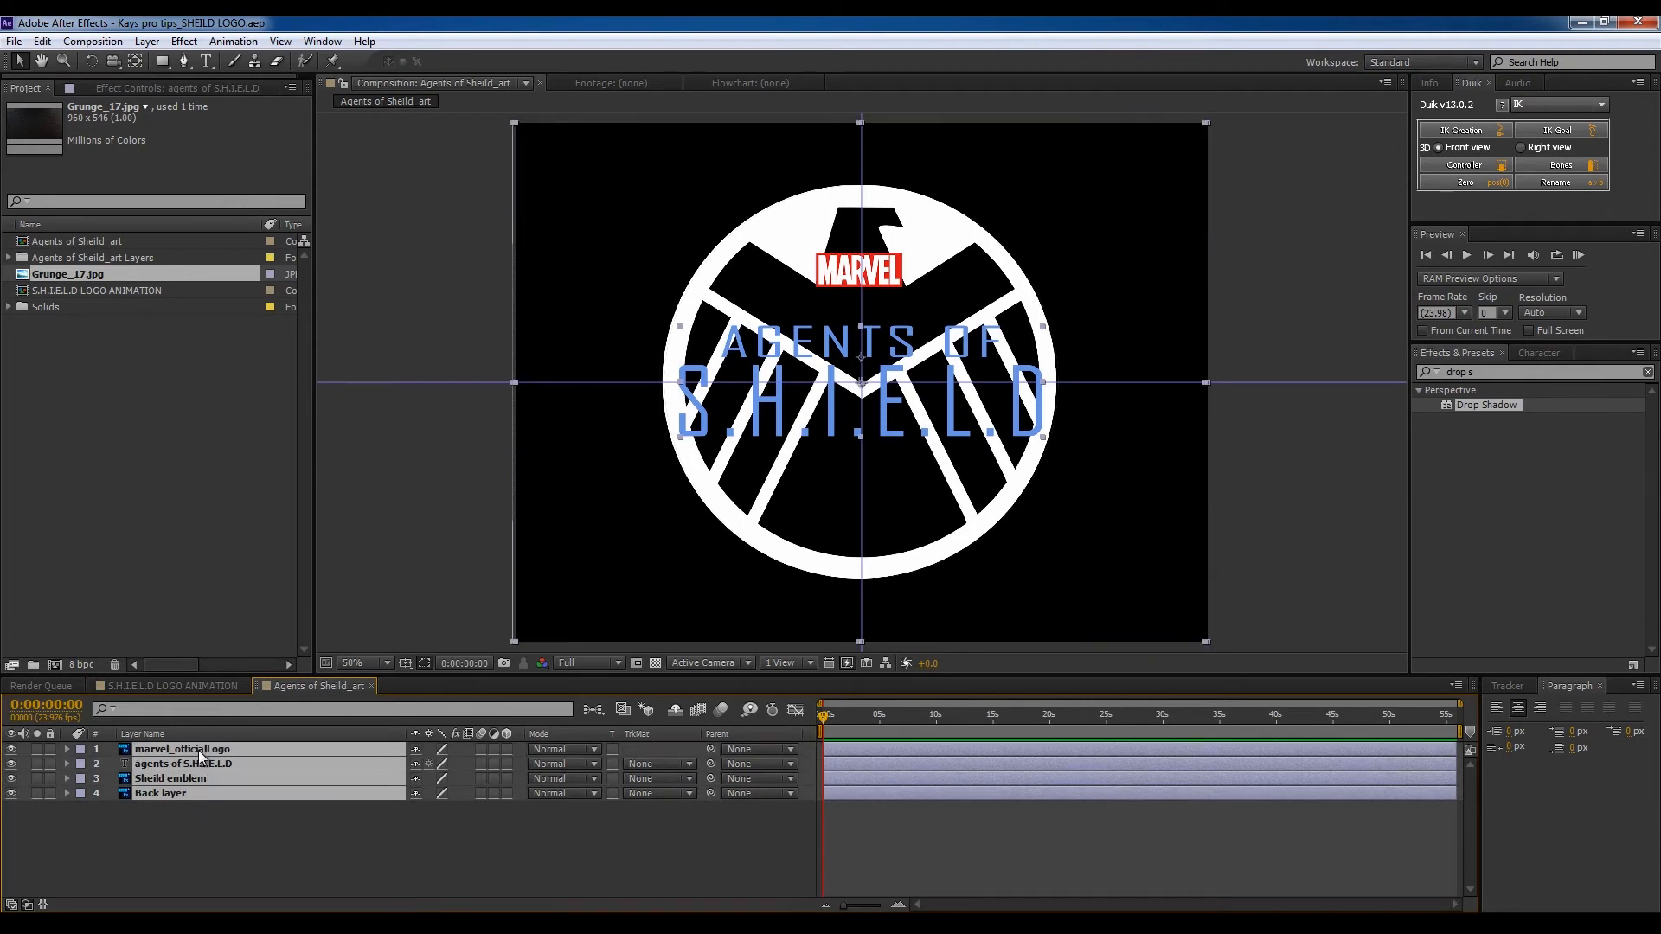
key("ctrl+c")
left_click(209, 687)
key("ctrl+v")
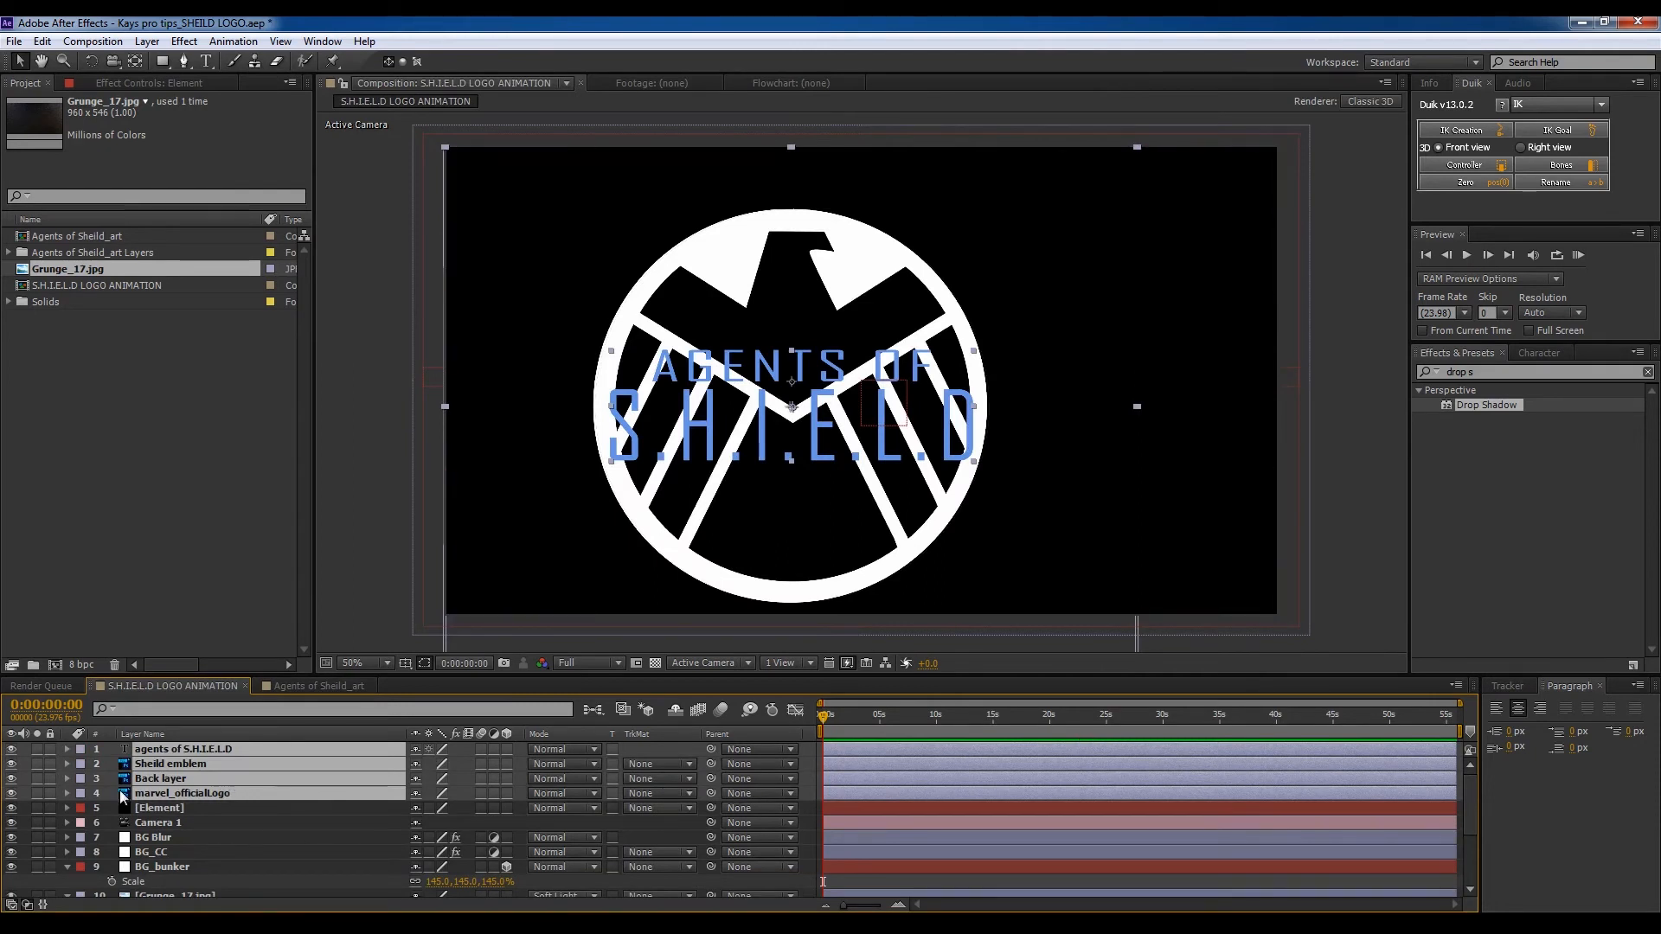
Step: Move the marvel_officialLogo layer to the top of the layer stack
left_click(226, 815)
left_click(213, 793)
left_click_drag(214, 789, 216, 745)
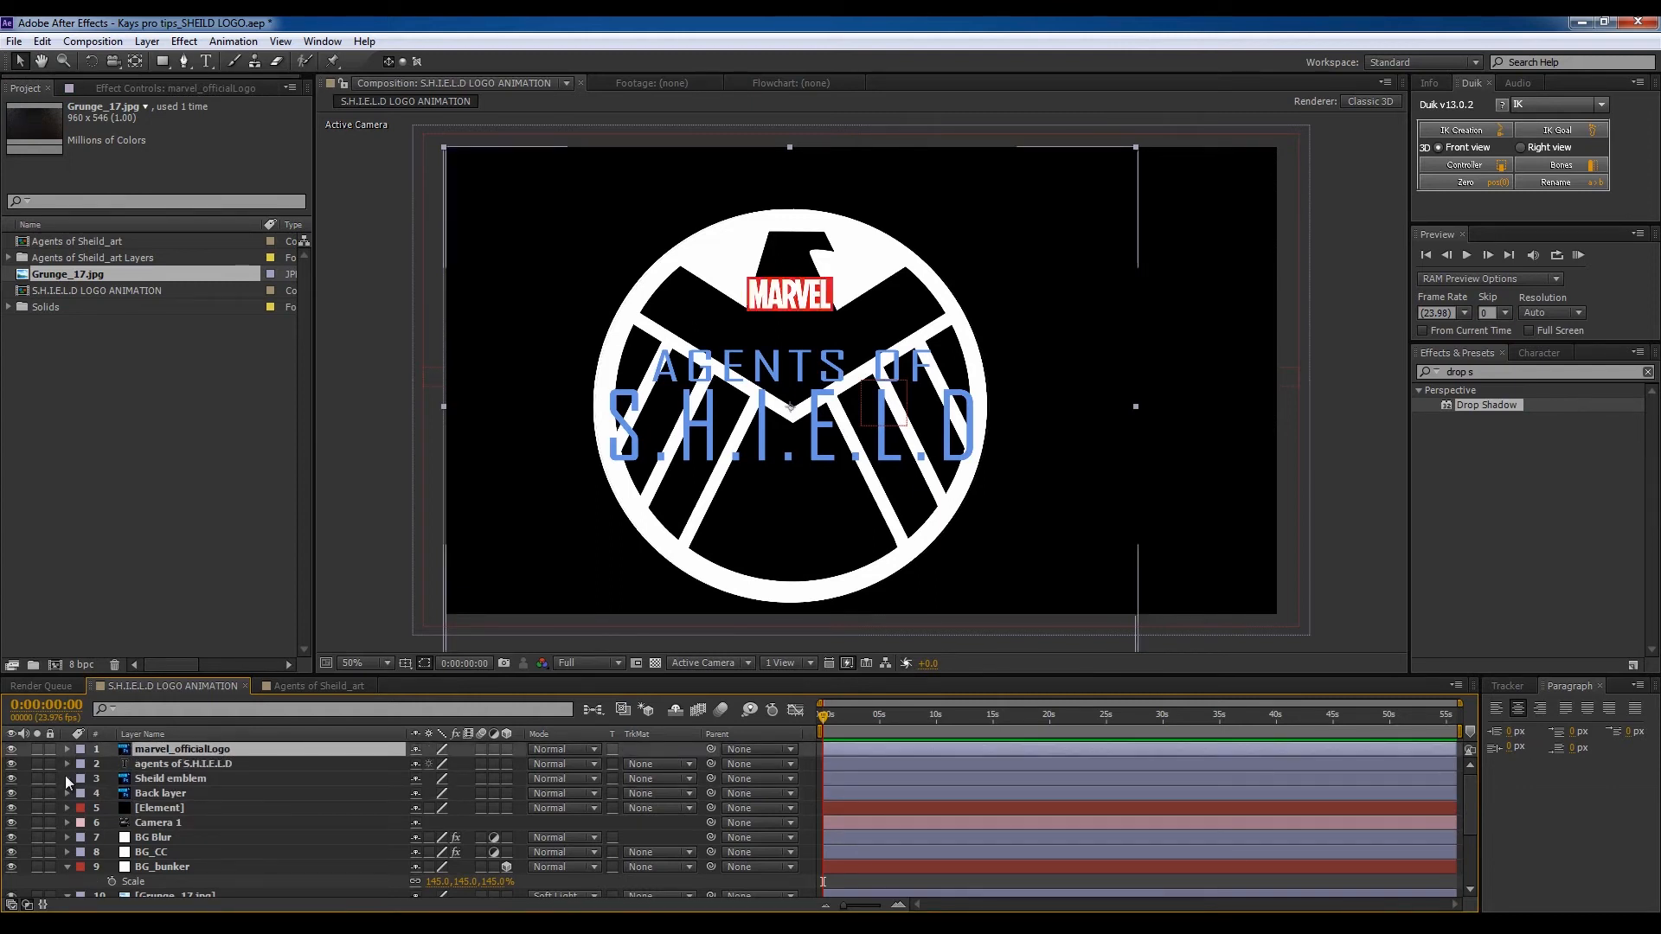
Step: Nudge the four logo layers right and up to centre them in the frame, using the title/action-safe guides
left_click(163, 792, "shift")
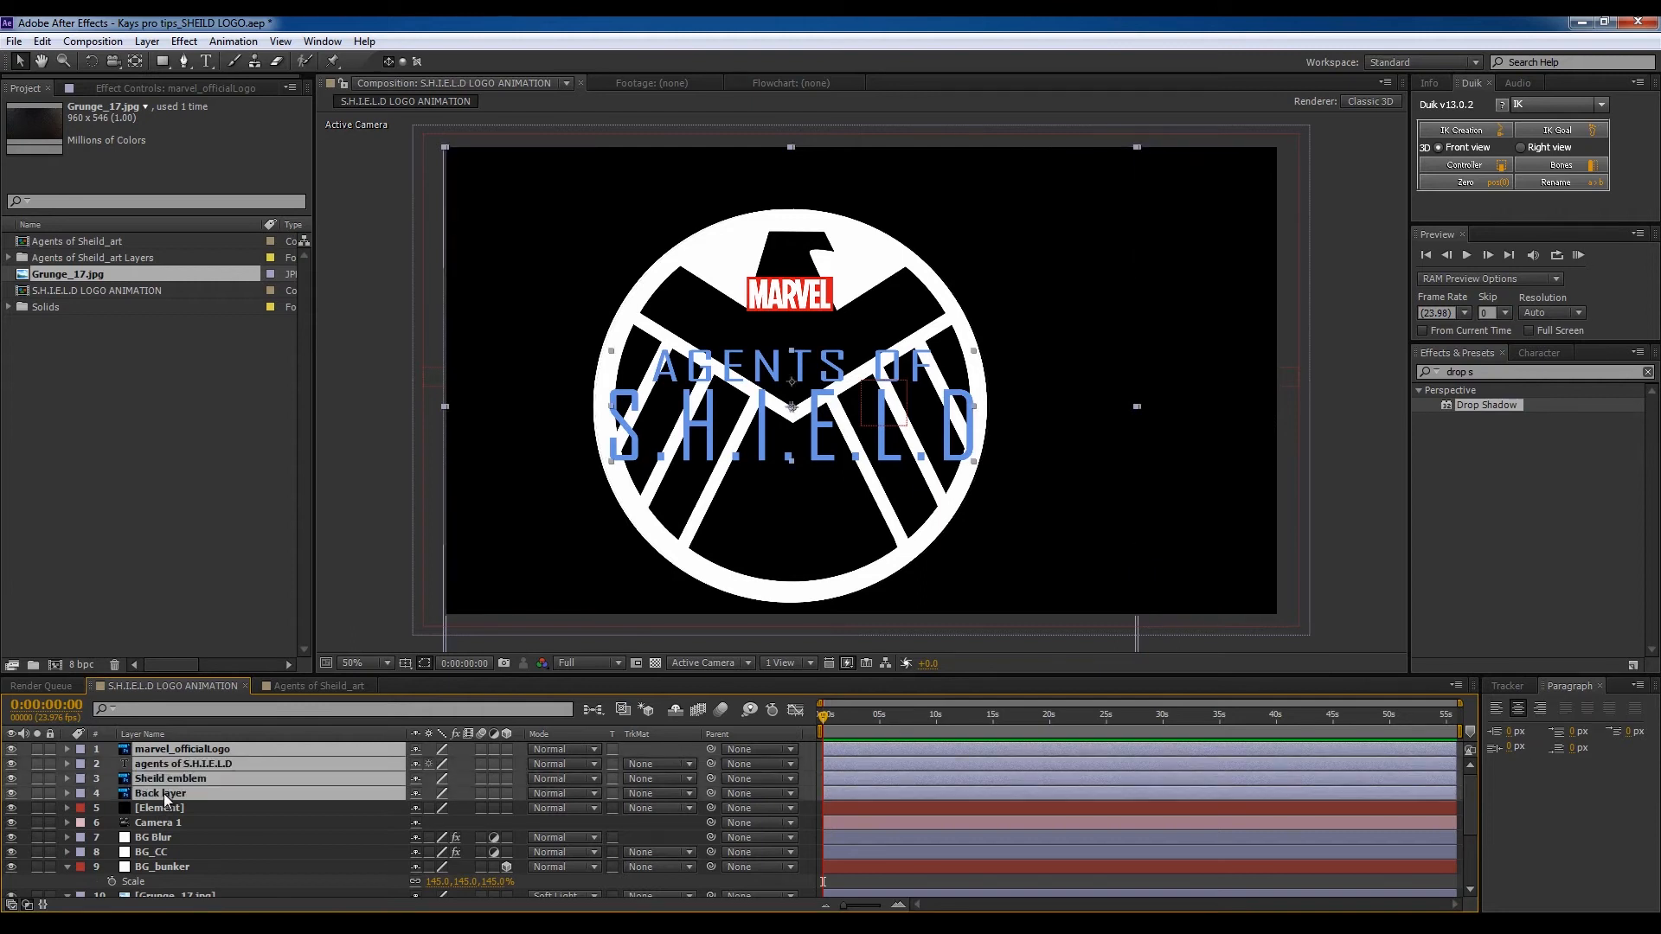
key("shift+Right")
key("shift+Right")
key("shift+Right")
key("shift+Right")
key("shift+Right")
key("shift+Right")
key("shift+Right")
key("shift+Right")
key("shift+Right")
key("shift+Right")
key("shift+Right")
key("shift+Right")
key("shift+Right")
key("shift+Right")
key("shift+Right")
key("shift+Right")
key("shift+Right")
key("shift+Right")
key("shift+Right")
key("shift+Right")
key("shift+Right")
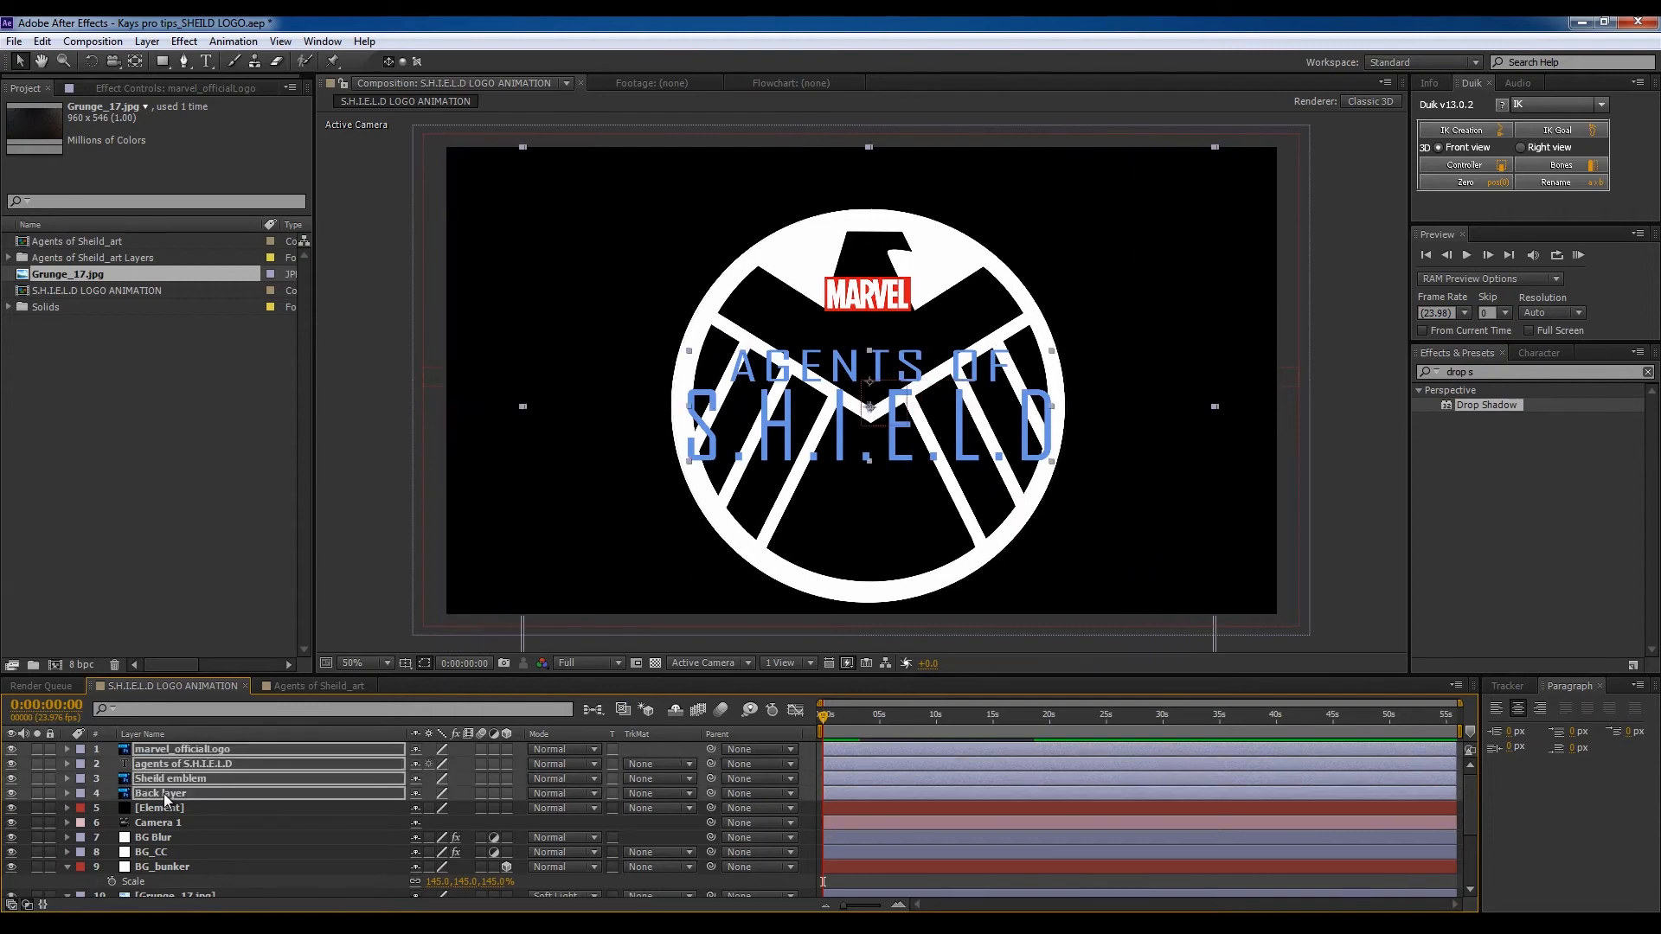
key("apostrophe")
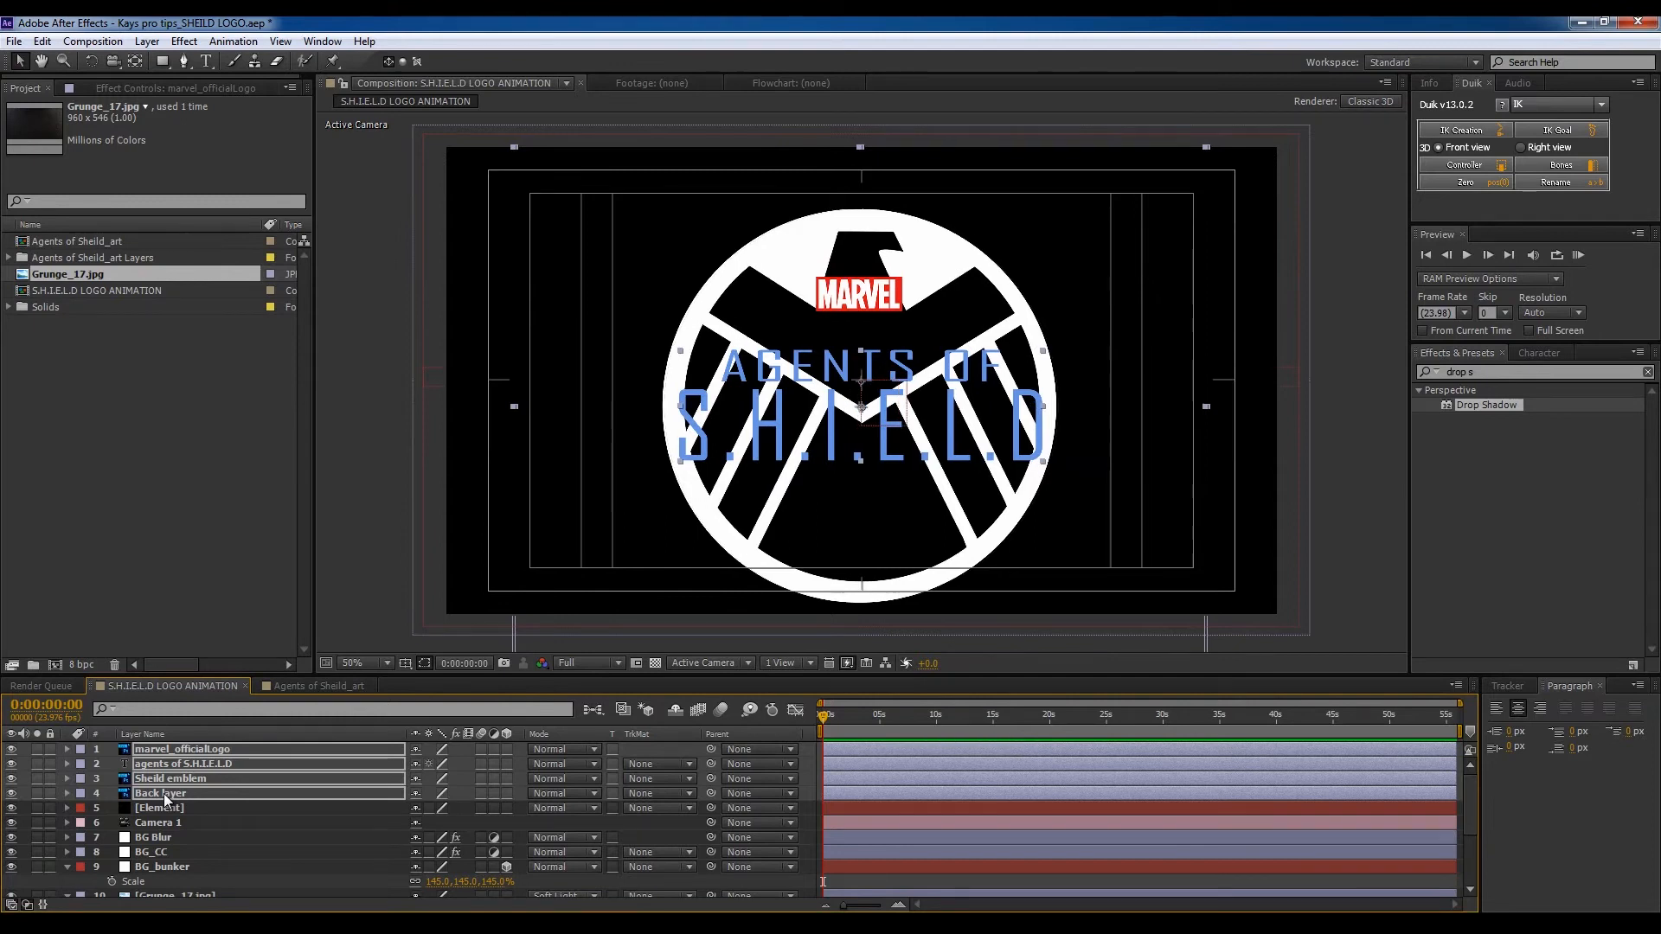
key("shift+Up")
key("shift+Up")
key("shift+Up")
key("shift+Up")
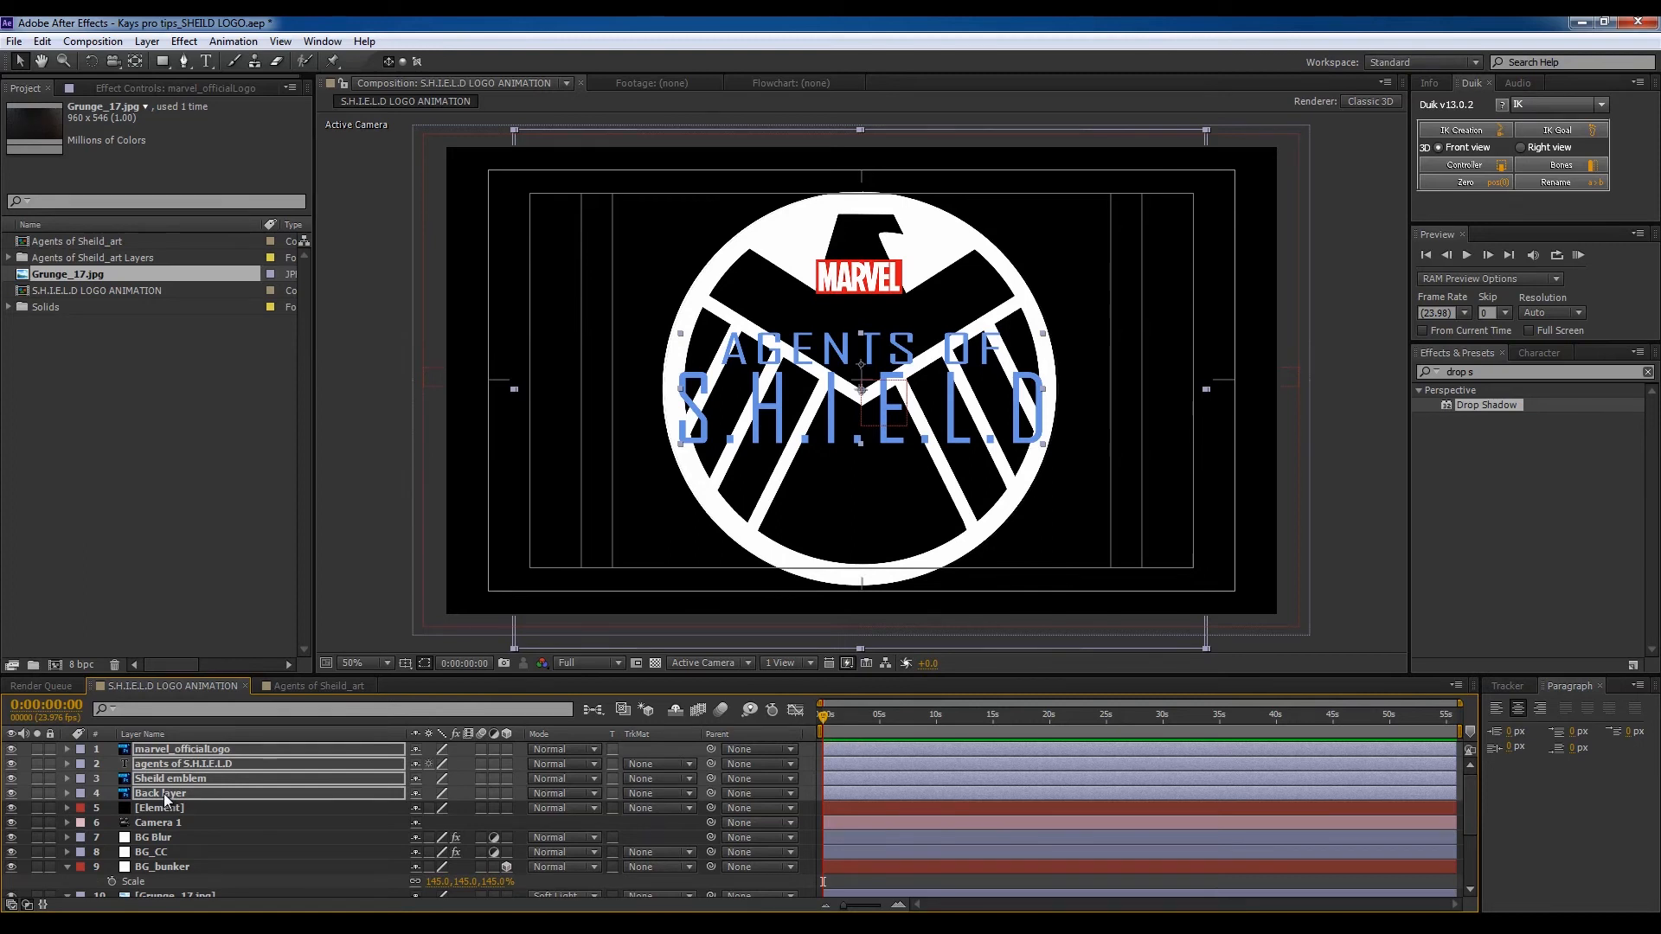
left_click(678, 751)
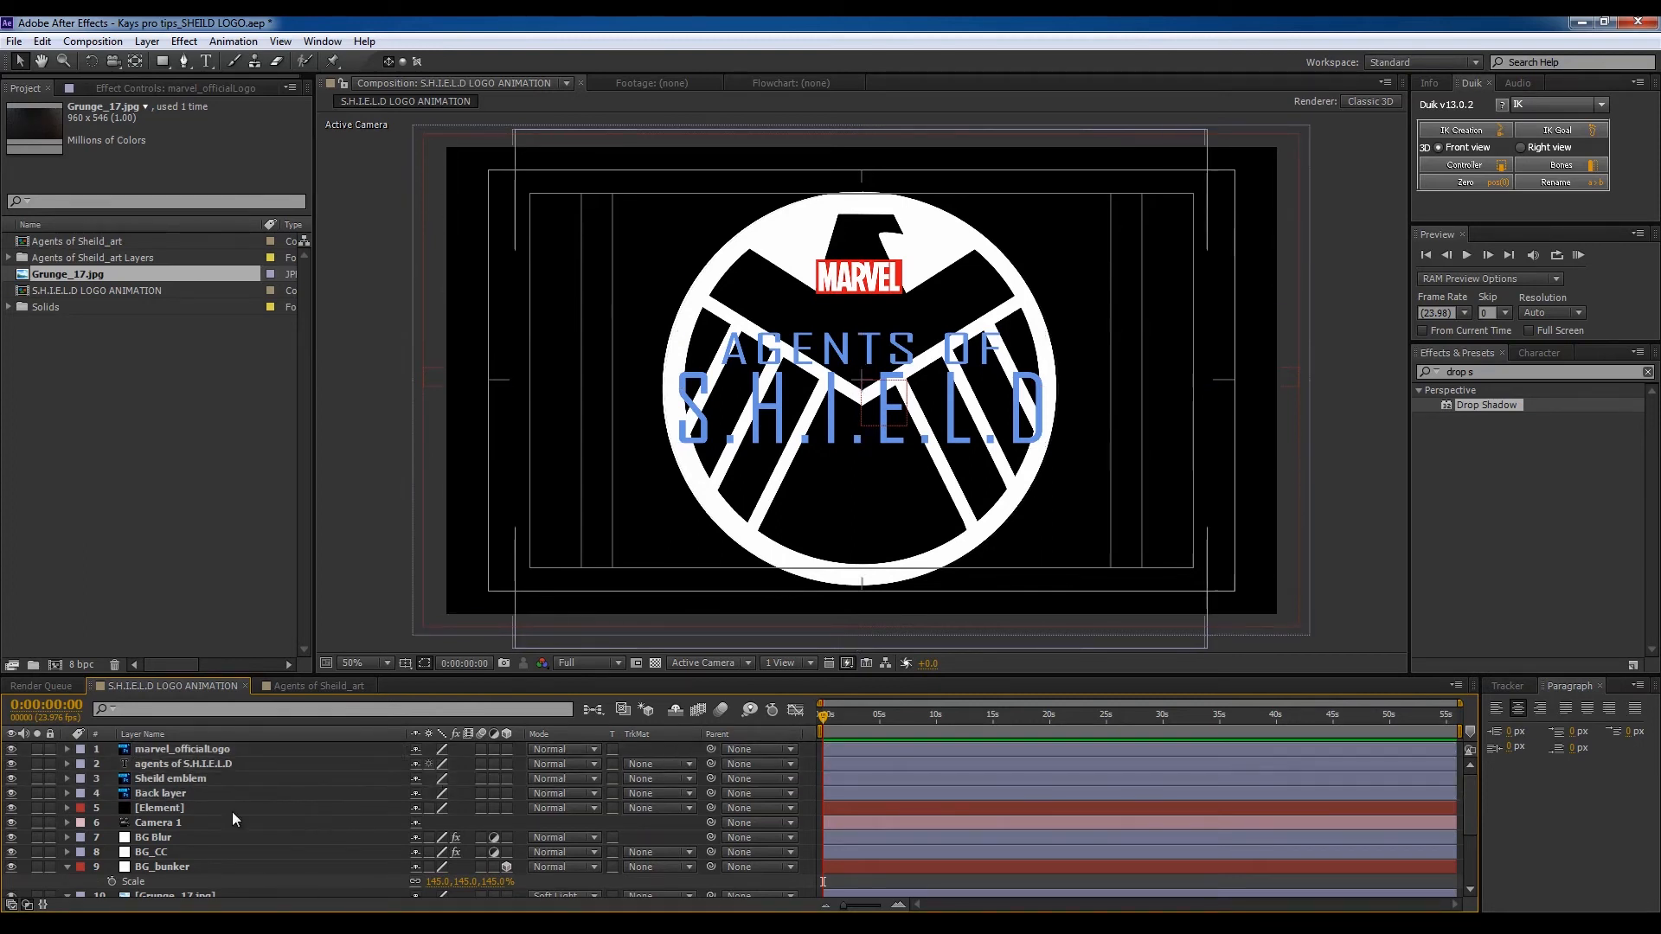
Step: Hide the four logo layers and rename Back layer to Ring
left_click_drag(11, 794, 12, 756)
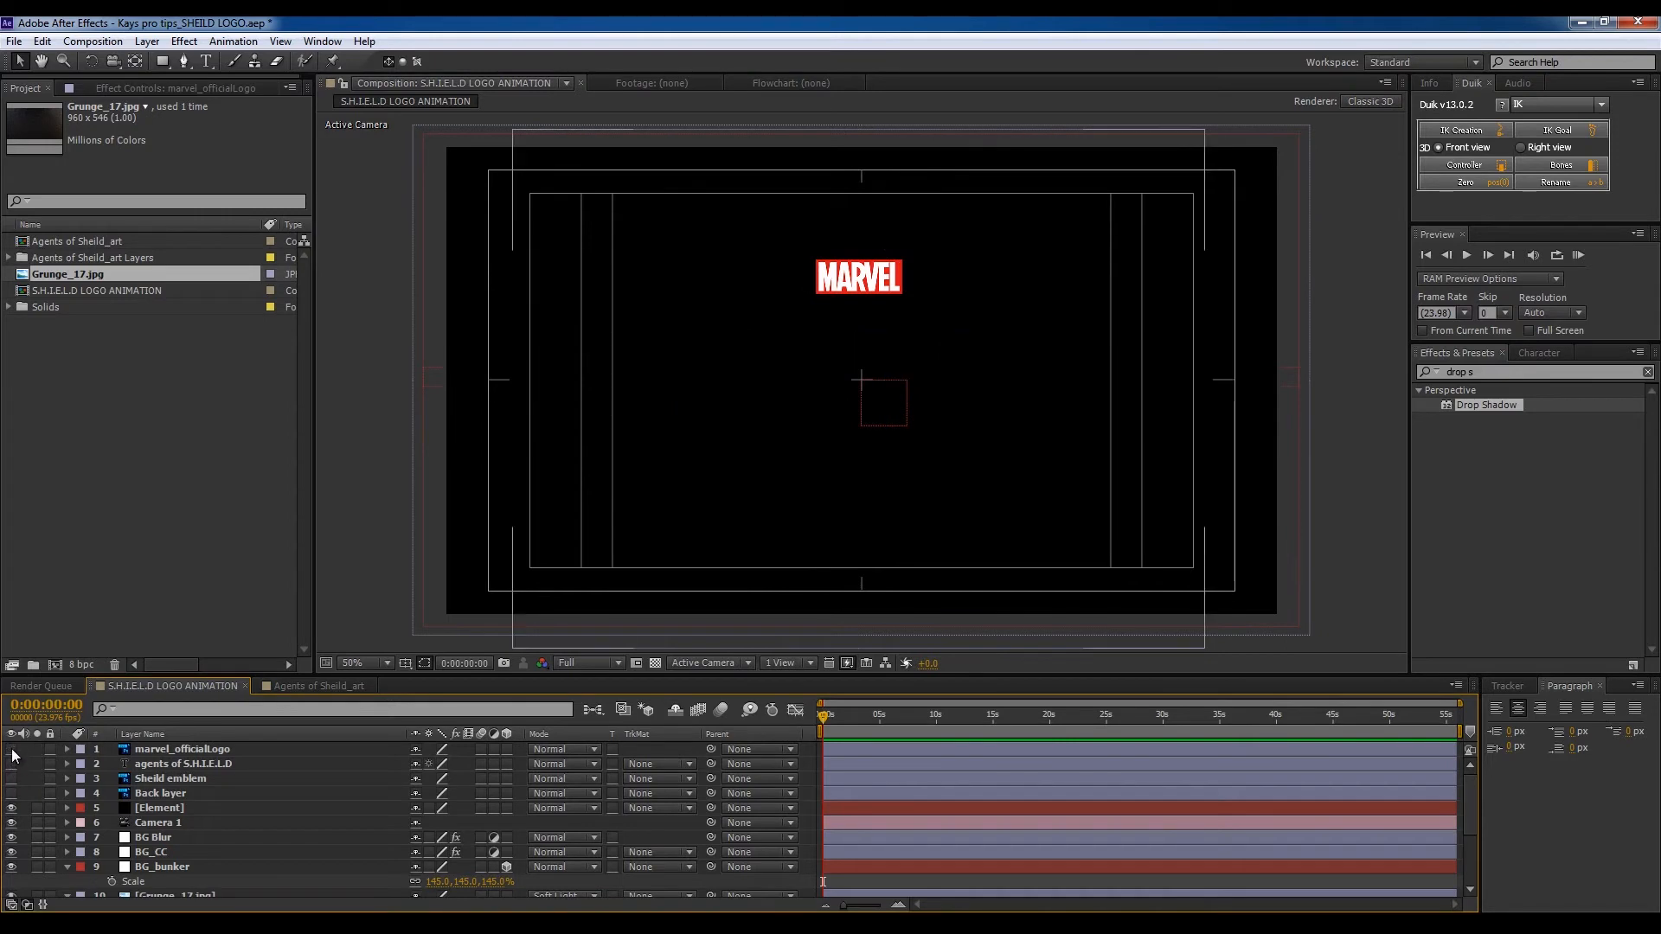
left_click(153, 796)
key("Return")
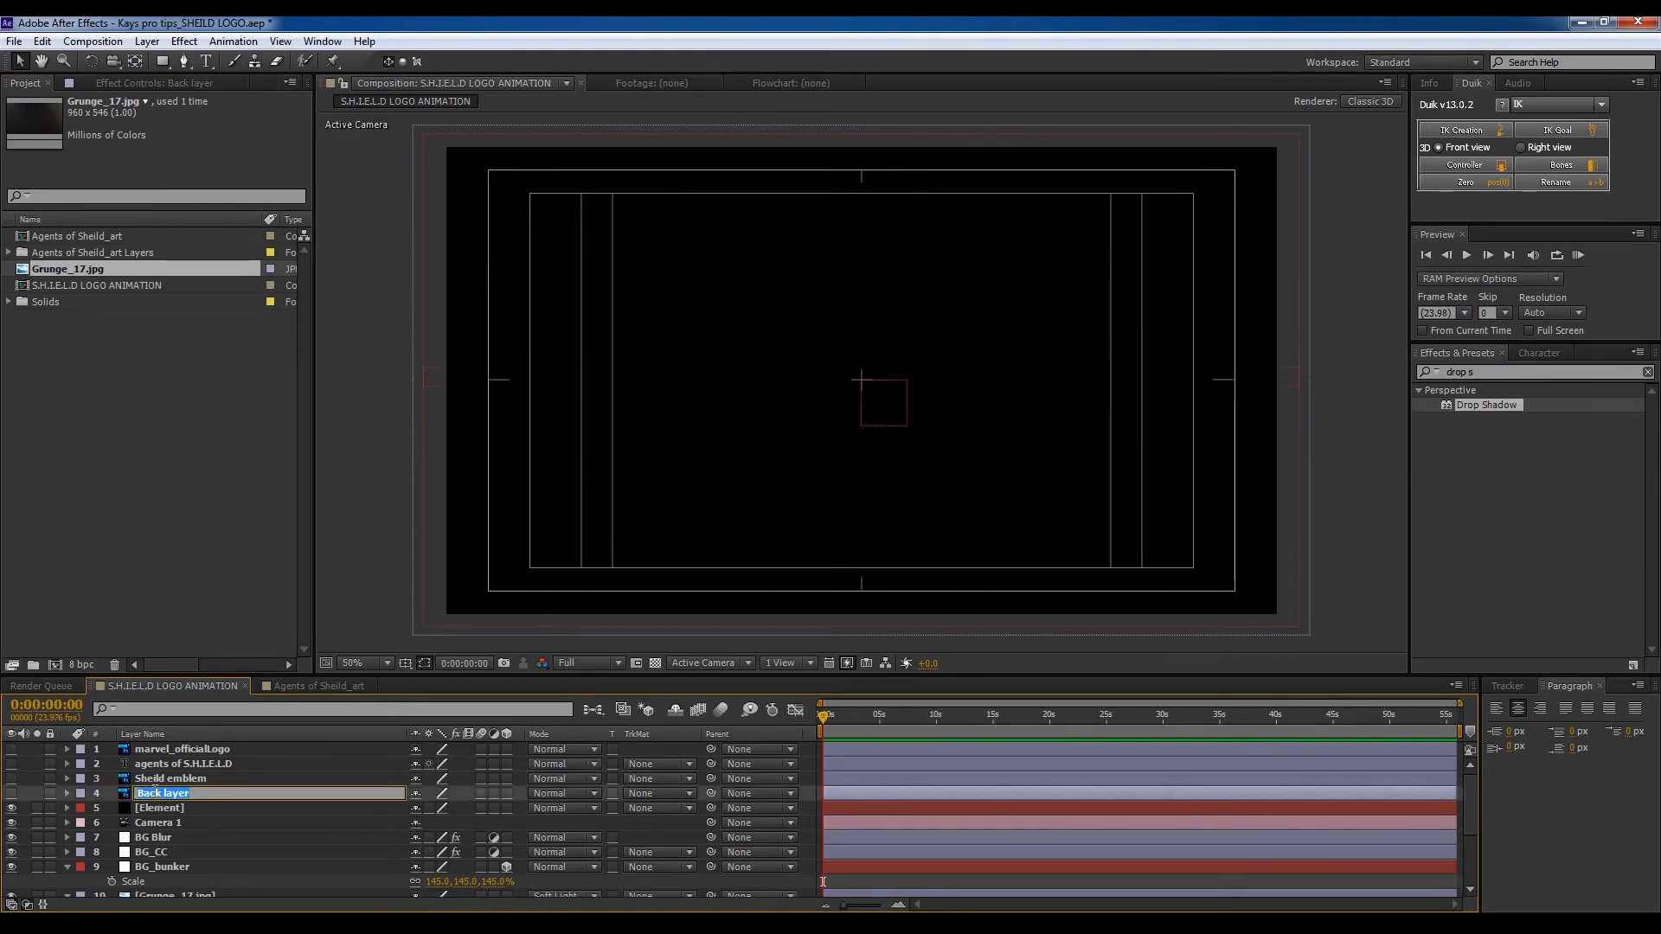
type("G")
key("Return")
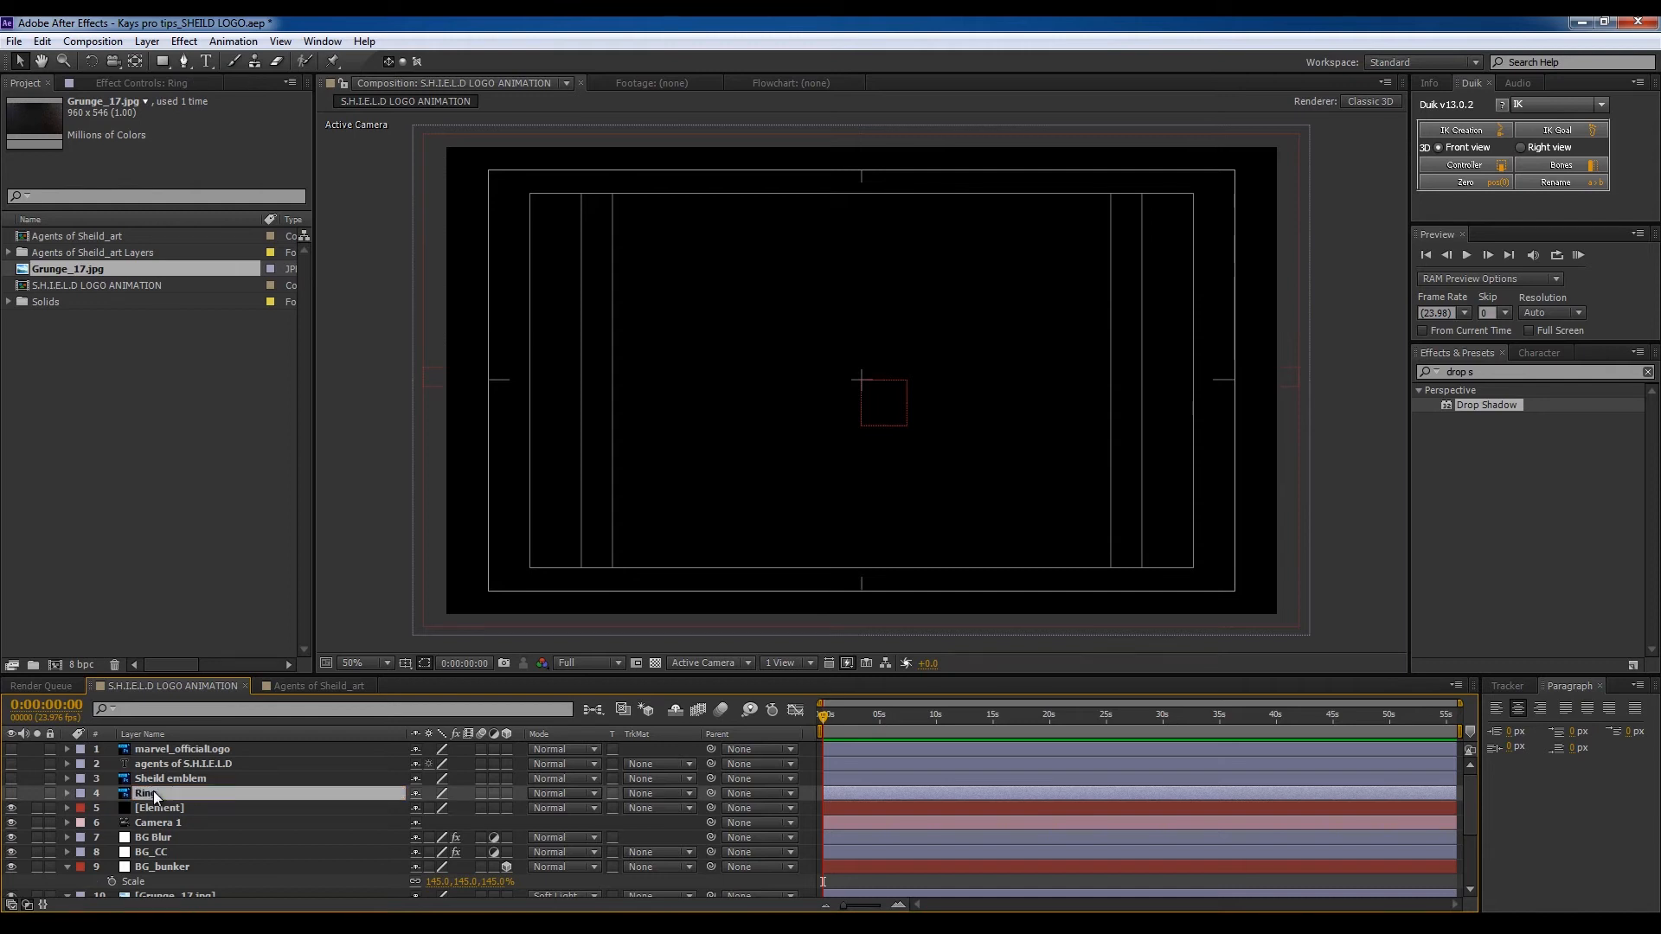
left_click(208, 782)
left_click(204, 763)
left_click(200, 751)
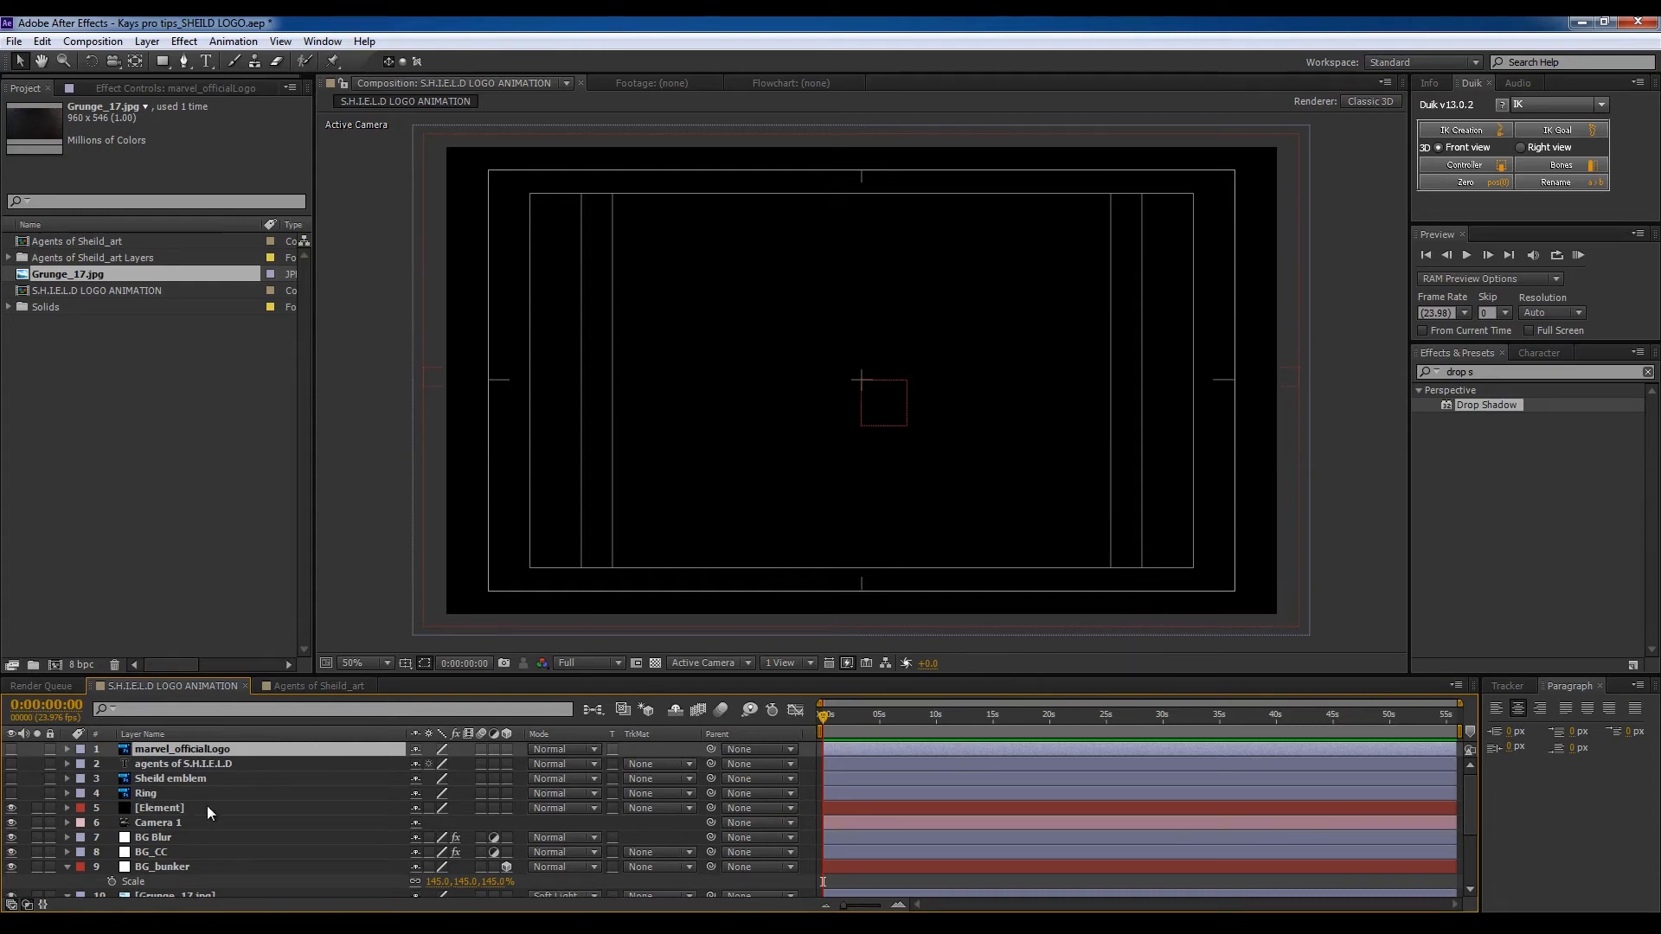
Step: Apply the Video Copilot Element effect to the Element solid and save the project
left_click(185, 807)
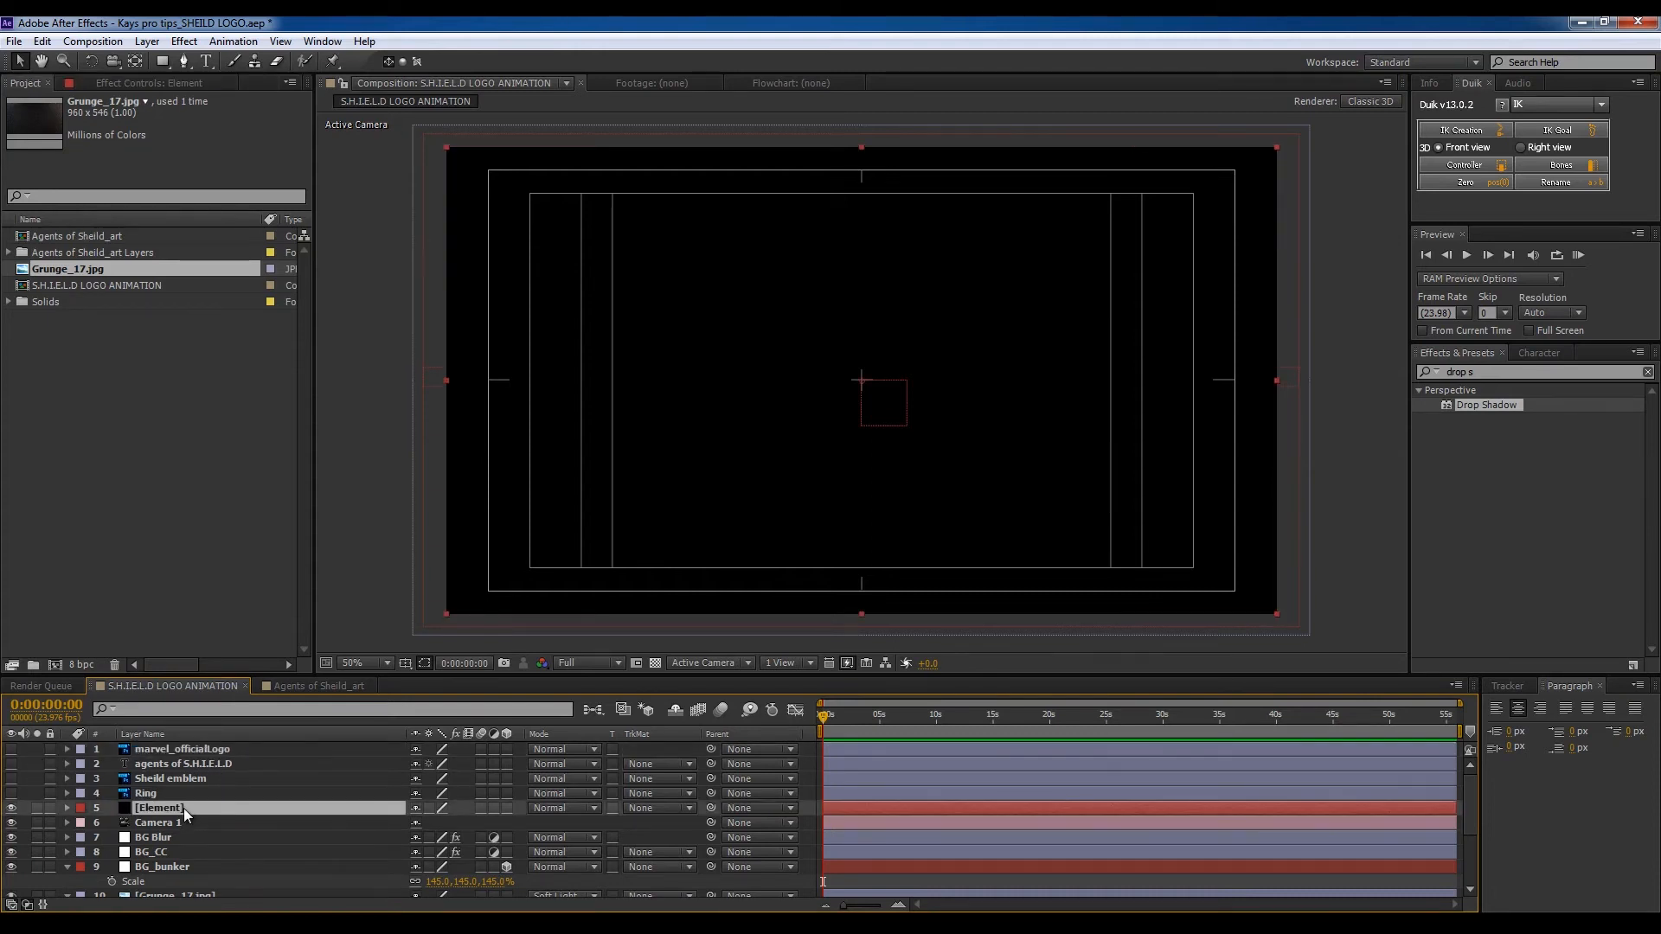
left_click(141, 80)
right_click(131, 180)
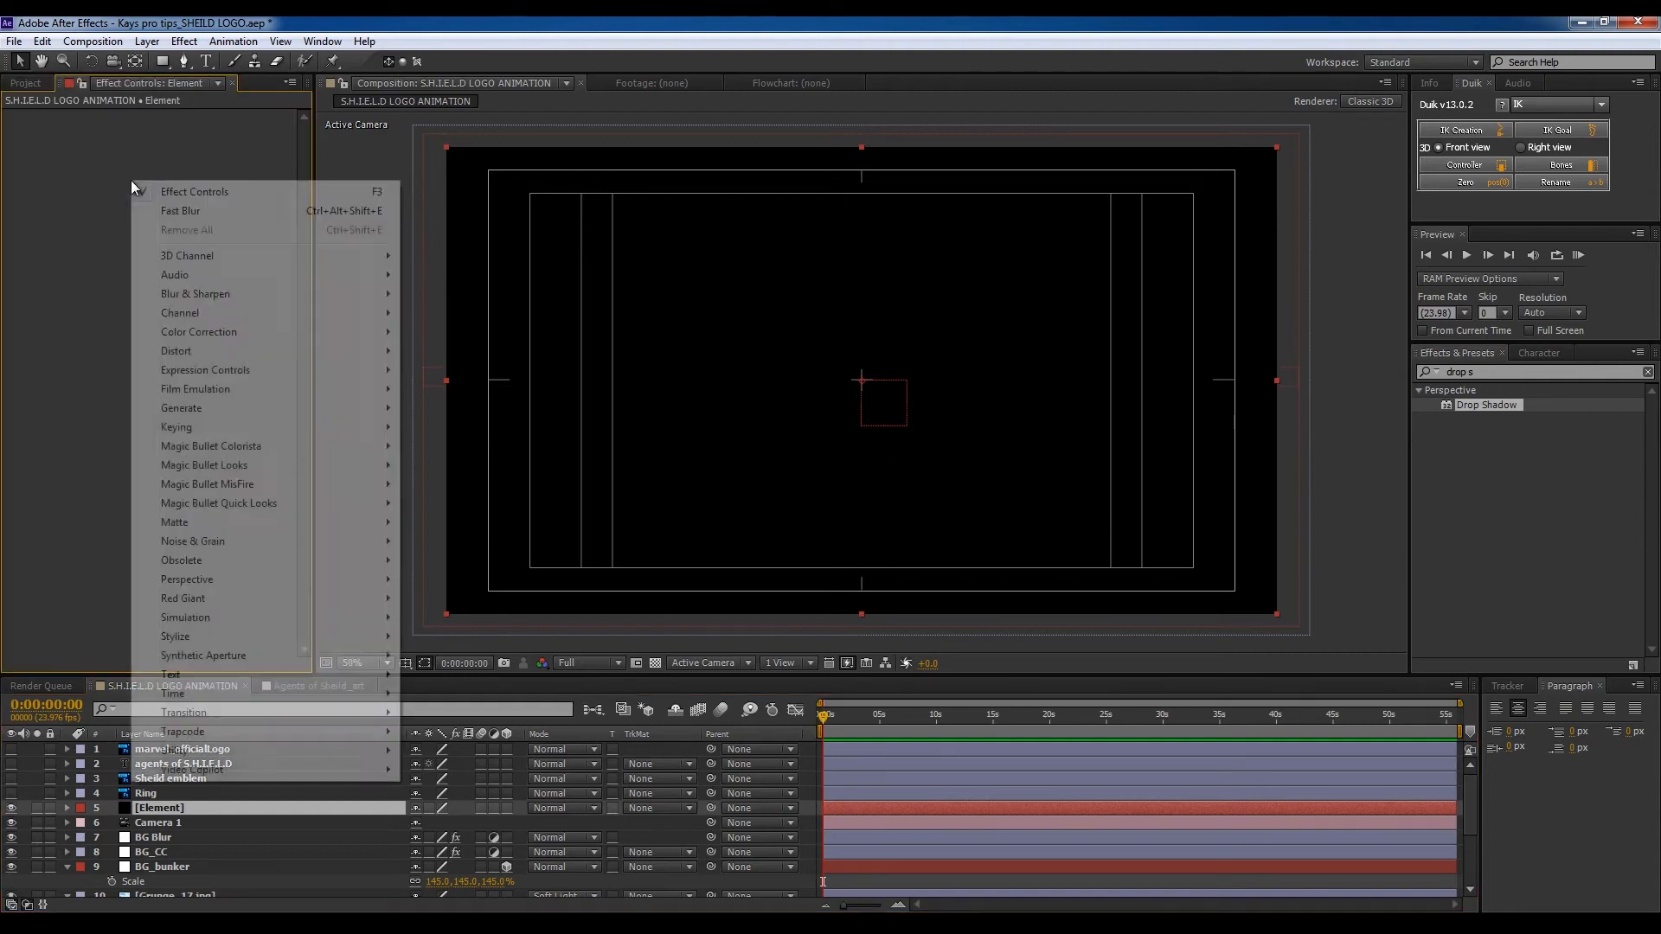
mouse_move(306, 770)
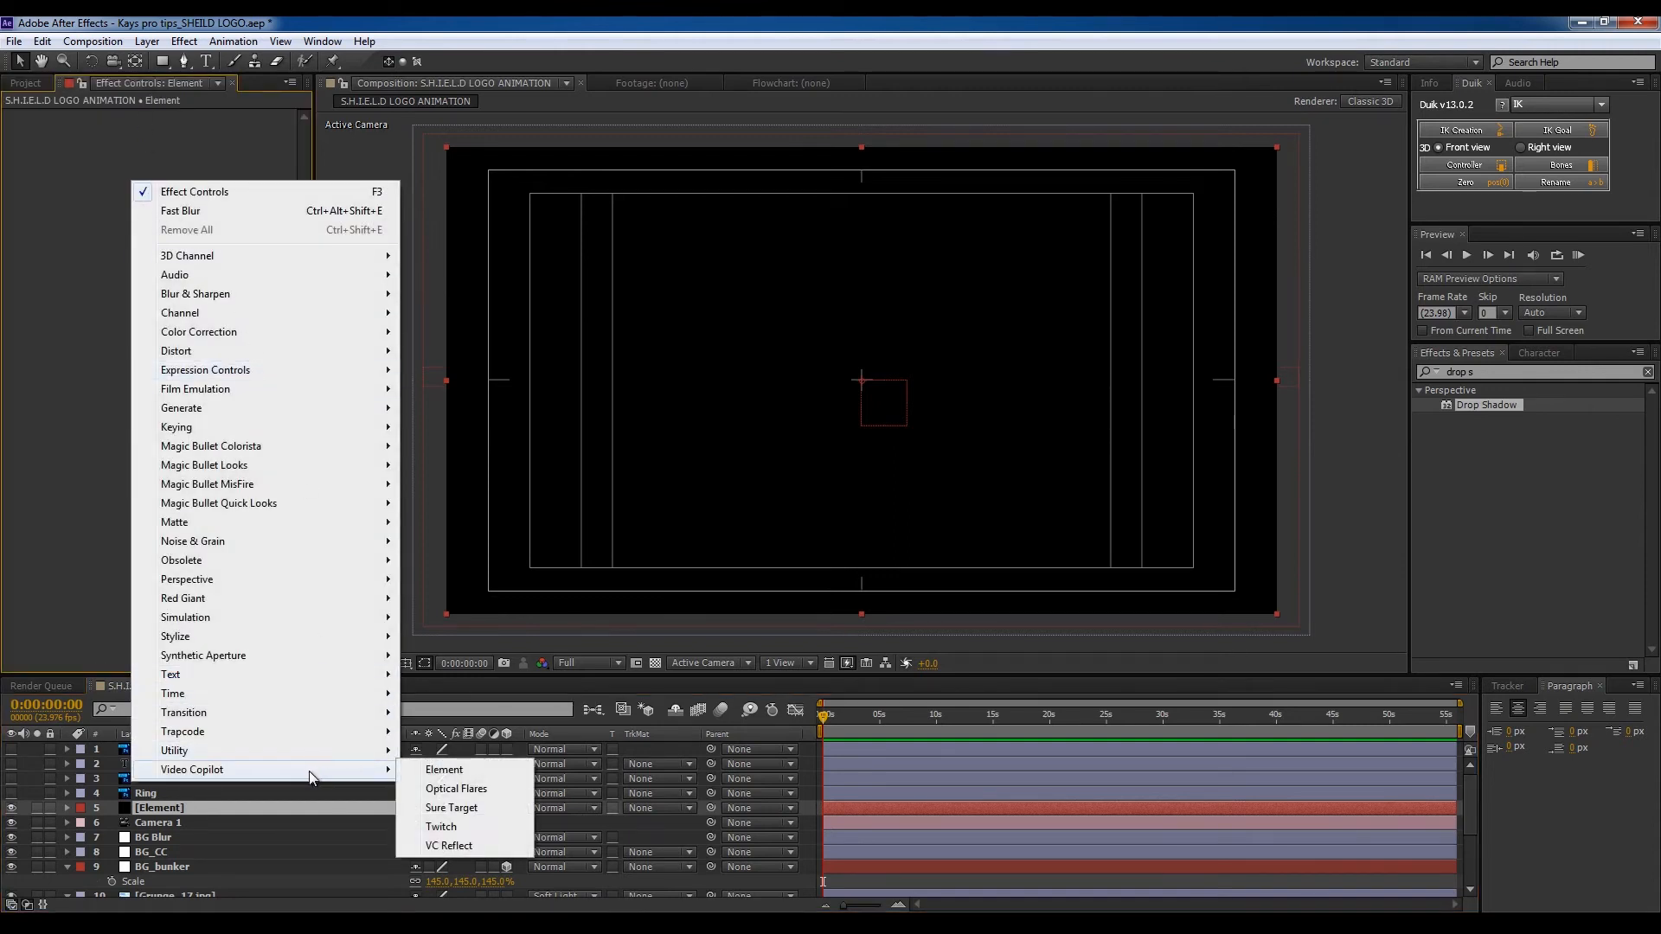
left_click(425, 767)
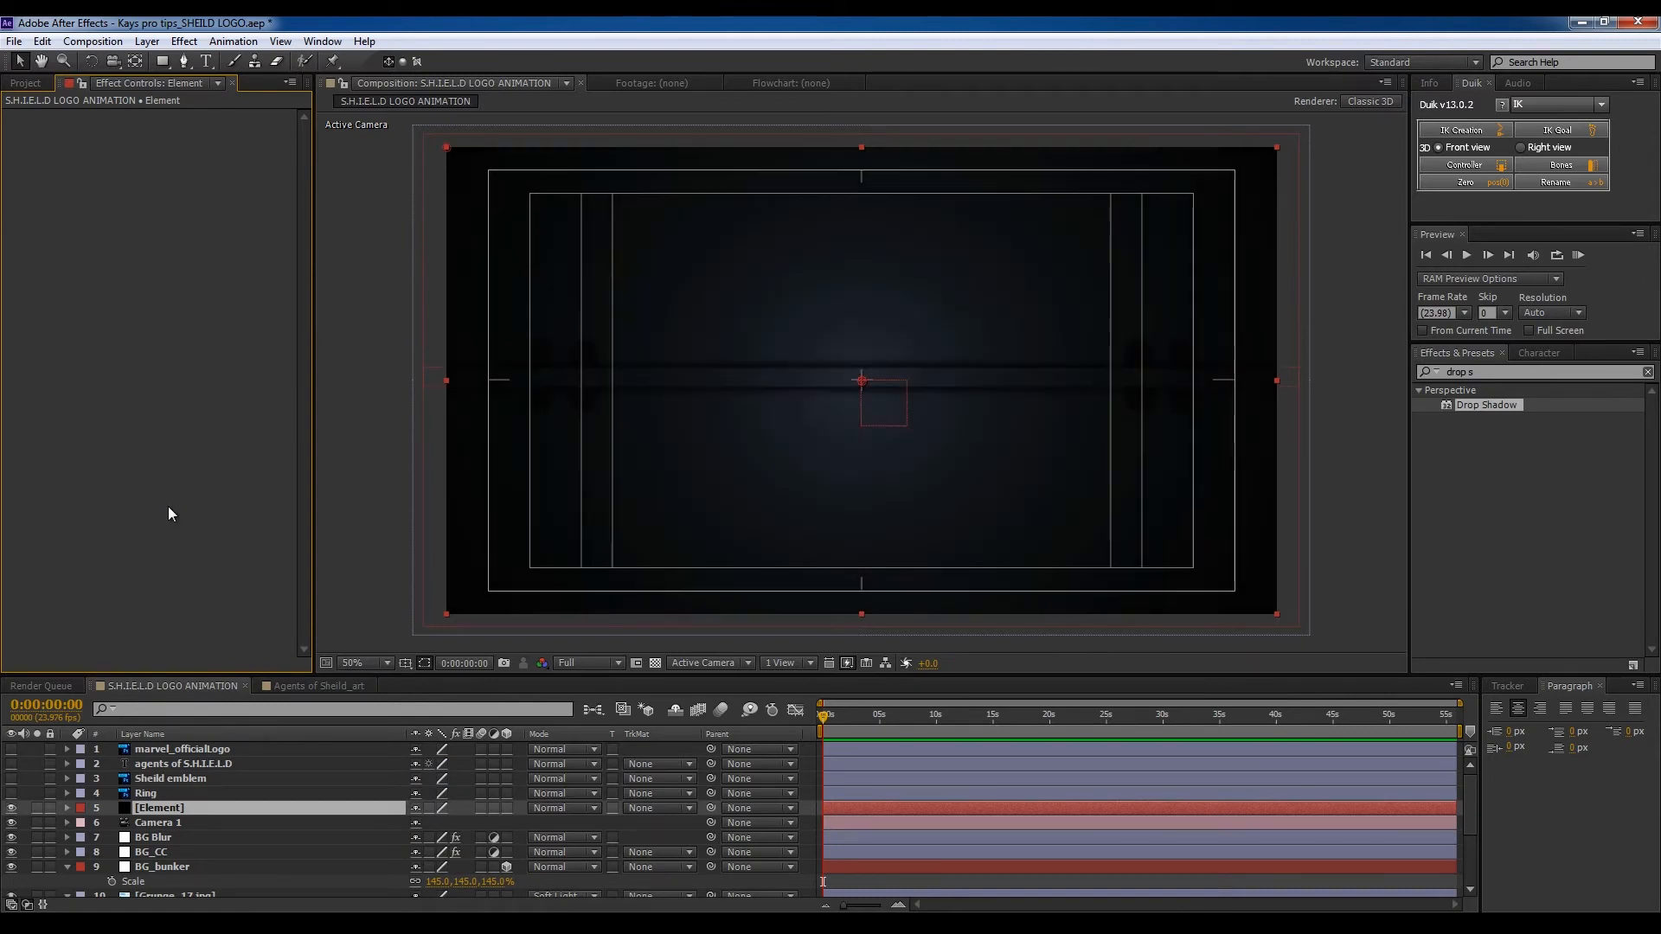
key("ctrl+s")
Step: Show the Sheild emblem layer, auto-trace its alpha channel into masks at the current frame, and hide the layer again
left_click(91, 152)
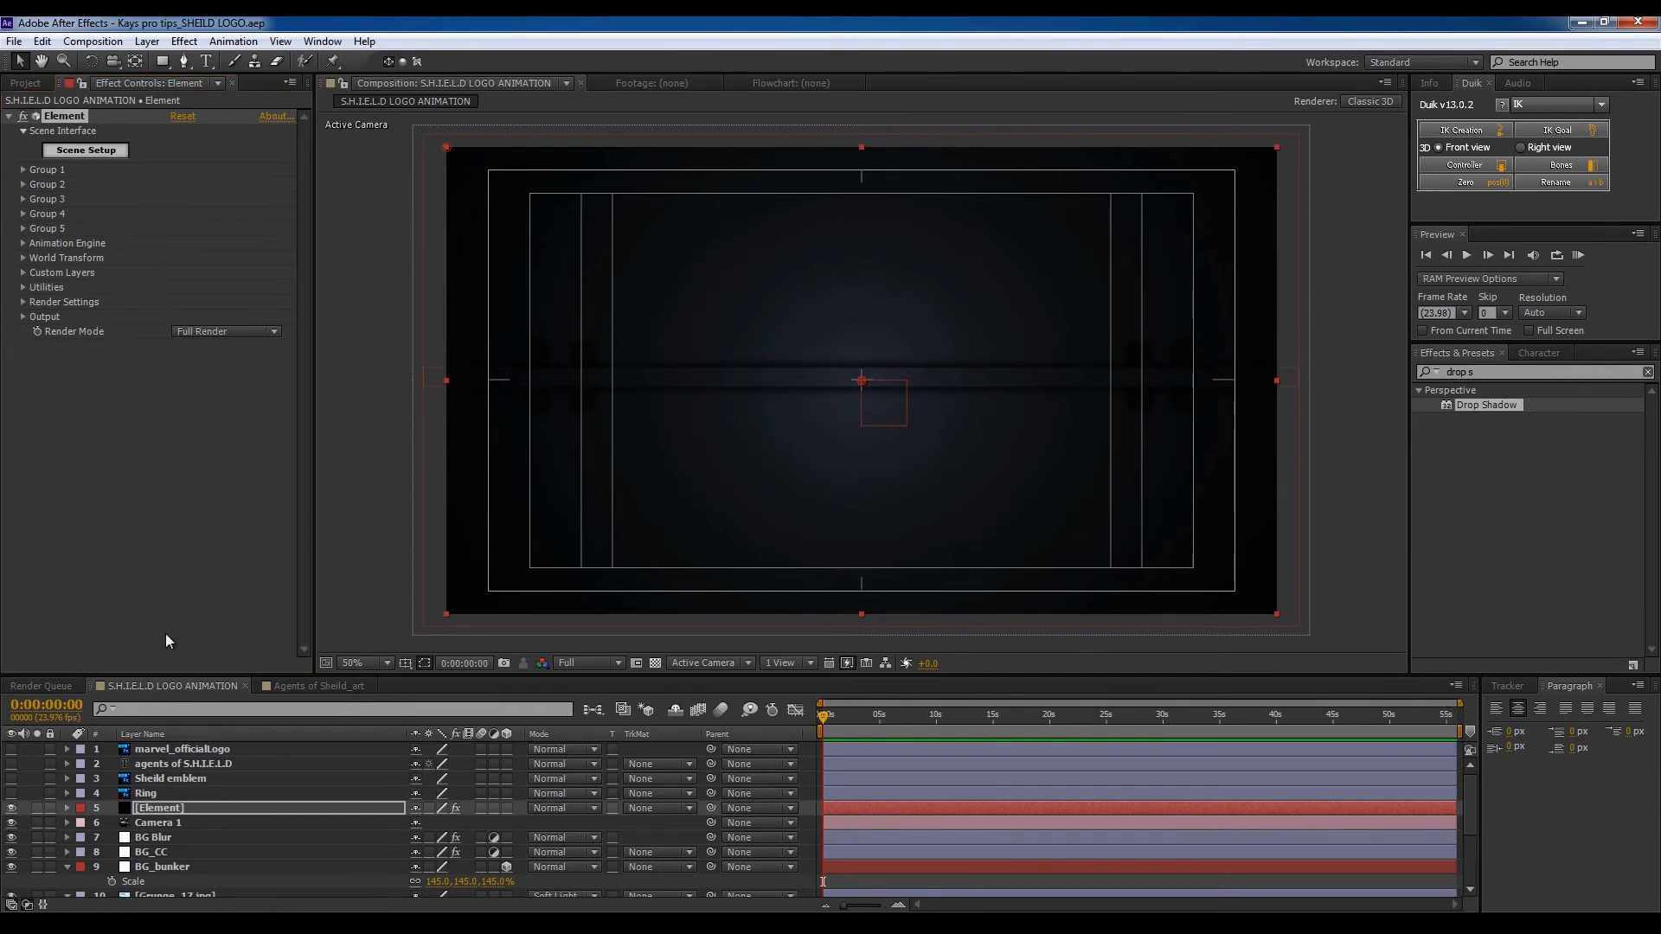
left_click(164, 780)
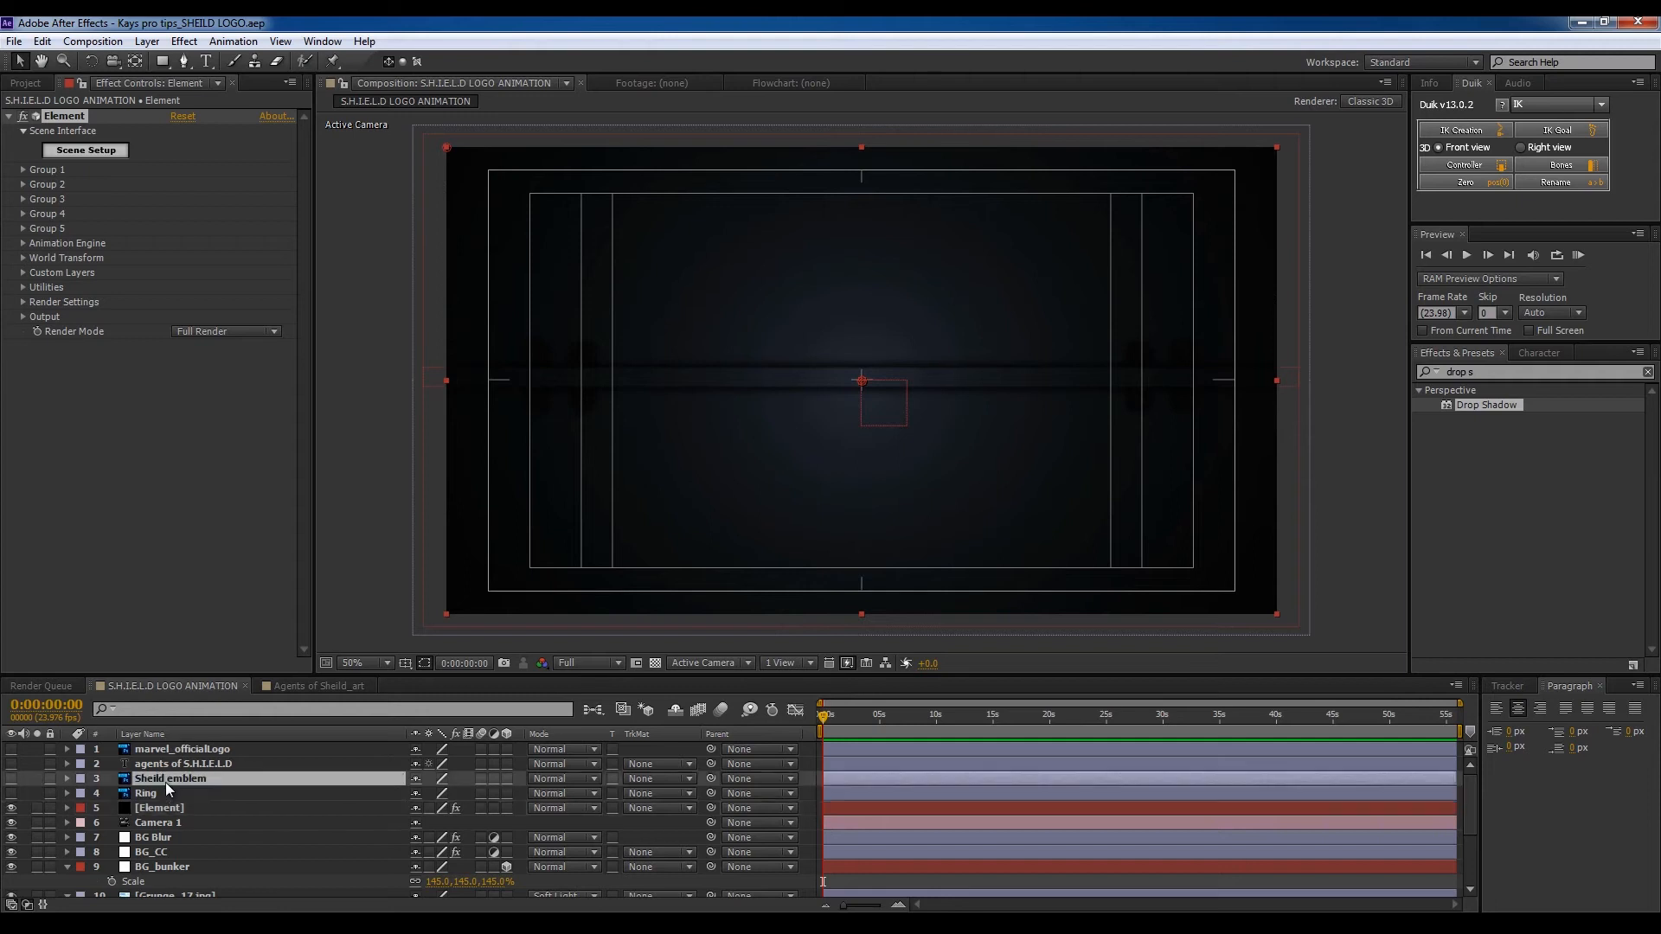
left_click(12, 778)
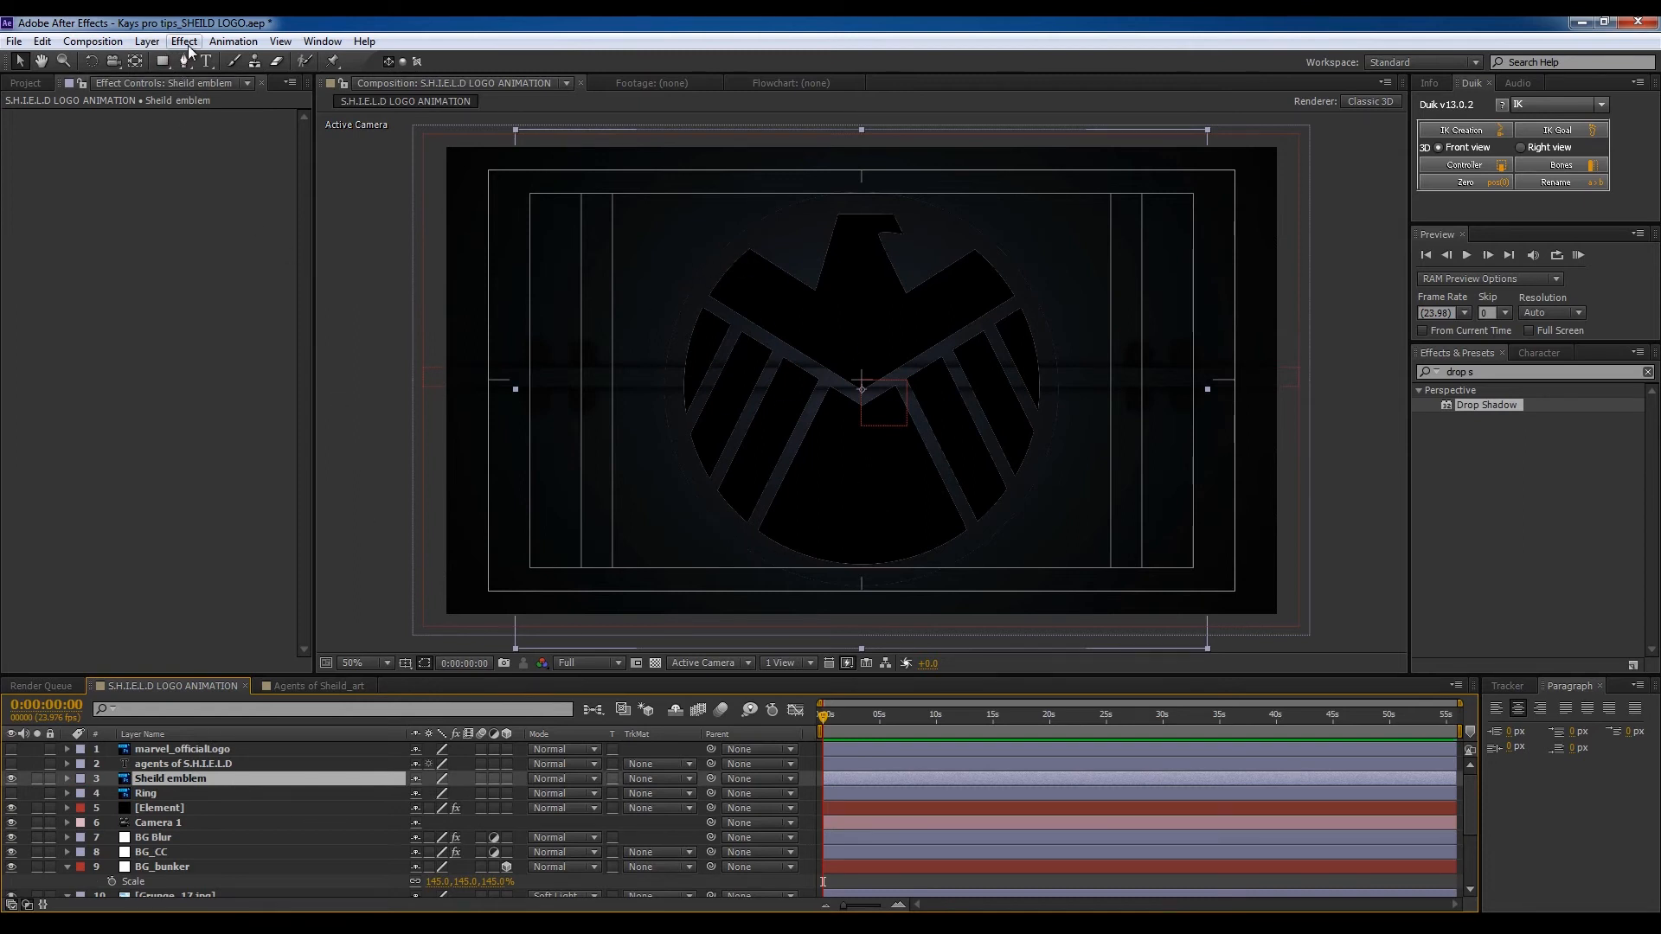
left_click(147, 41)
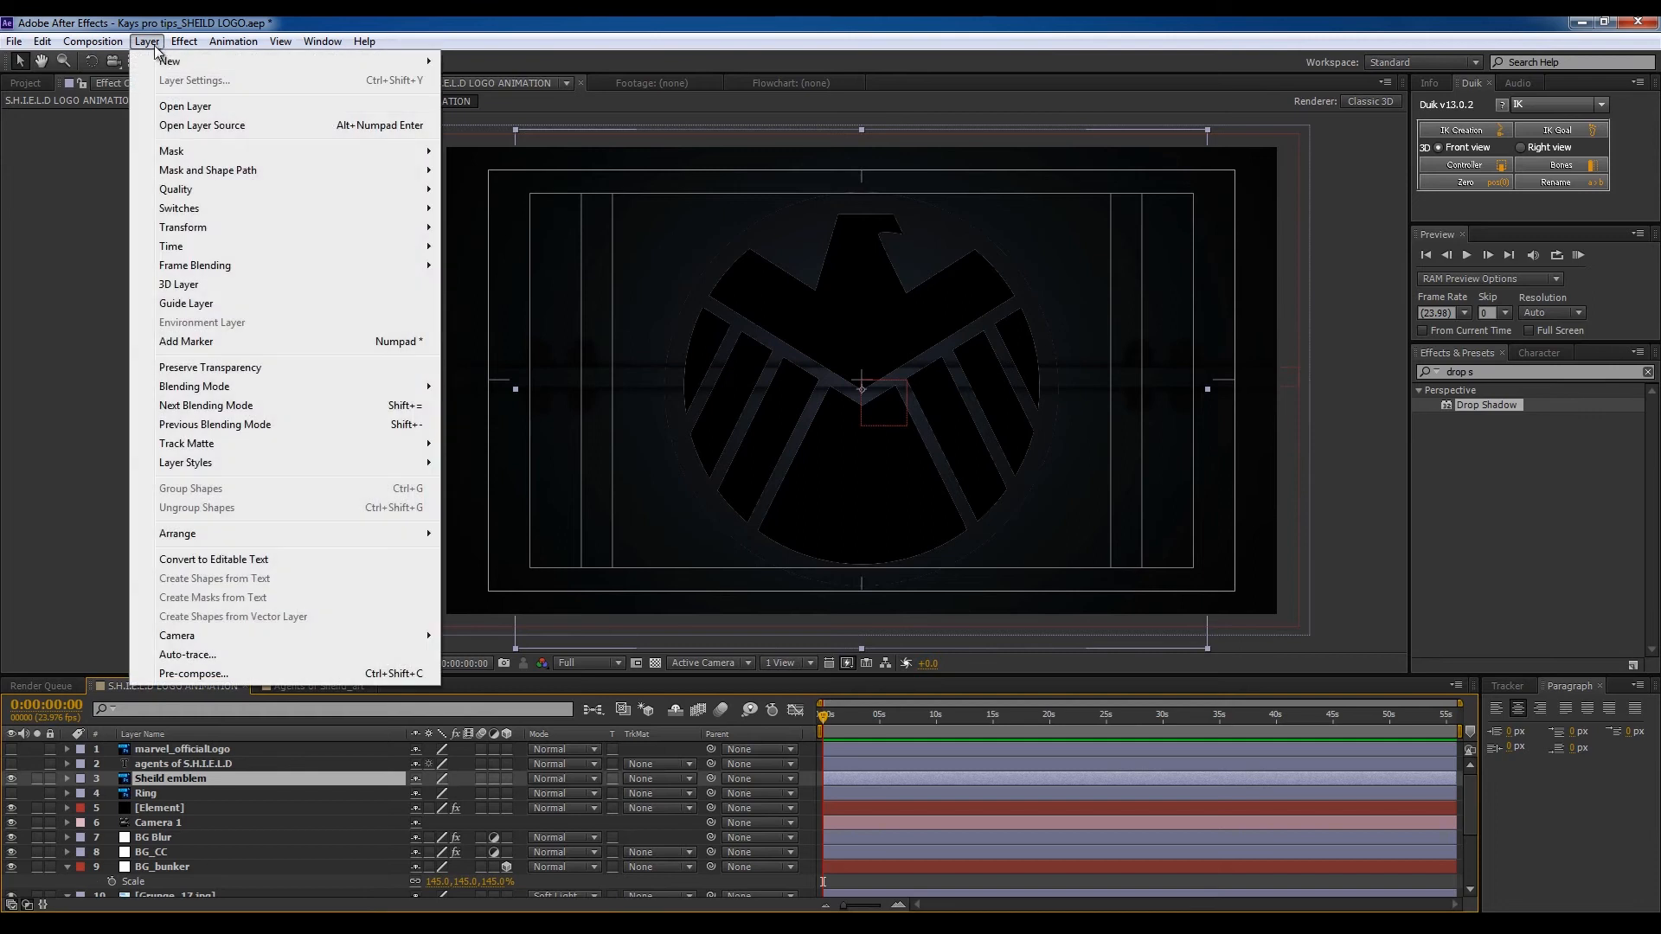
left_click(328, 654)
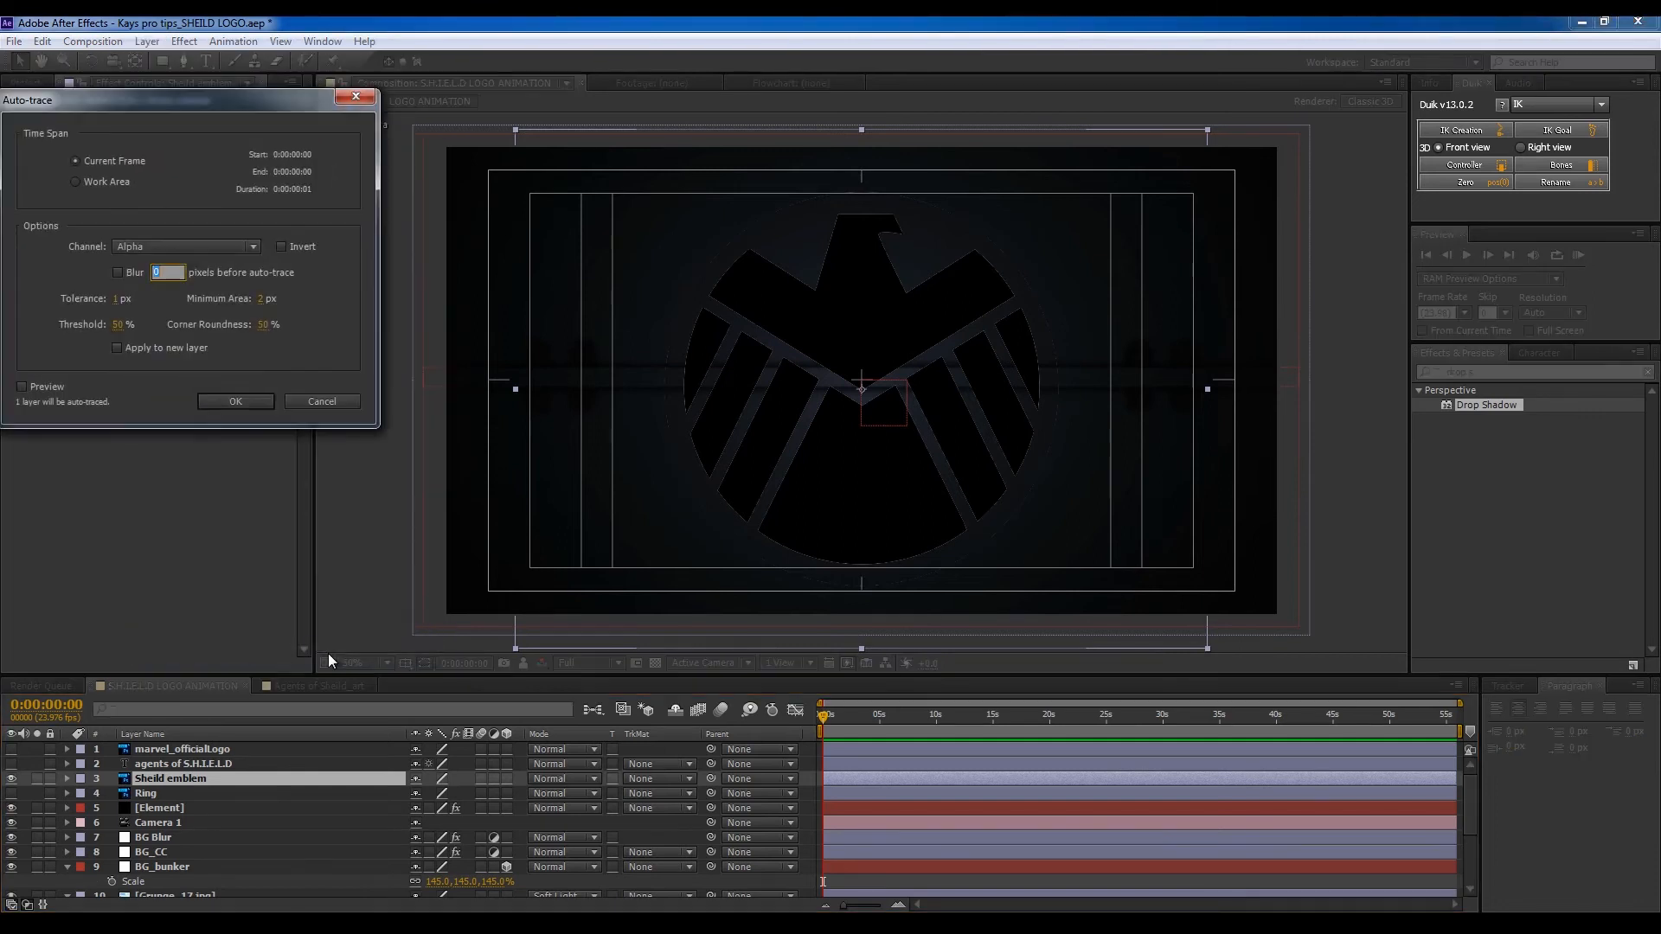
left_click(236, 402)
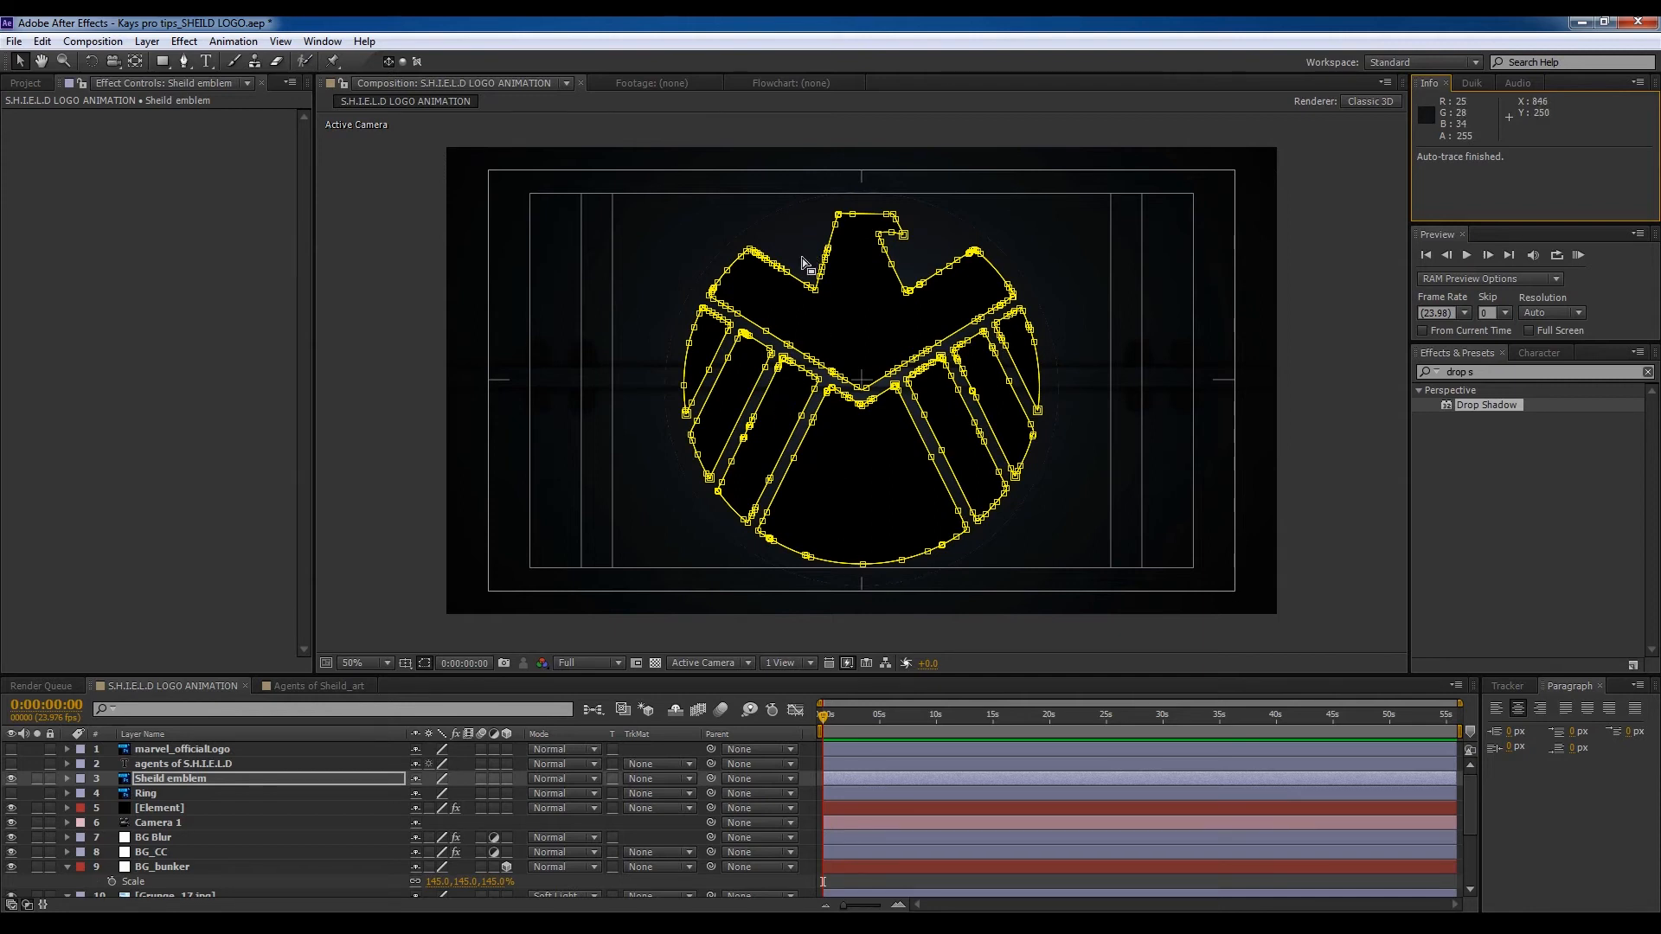
left_click(11, 779)
Step: Show the Ring layer, auto-trace its alpha channel into masks at the current frame, and hide the layer again
left_click(11, 794)
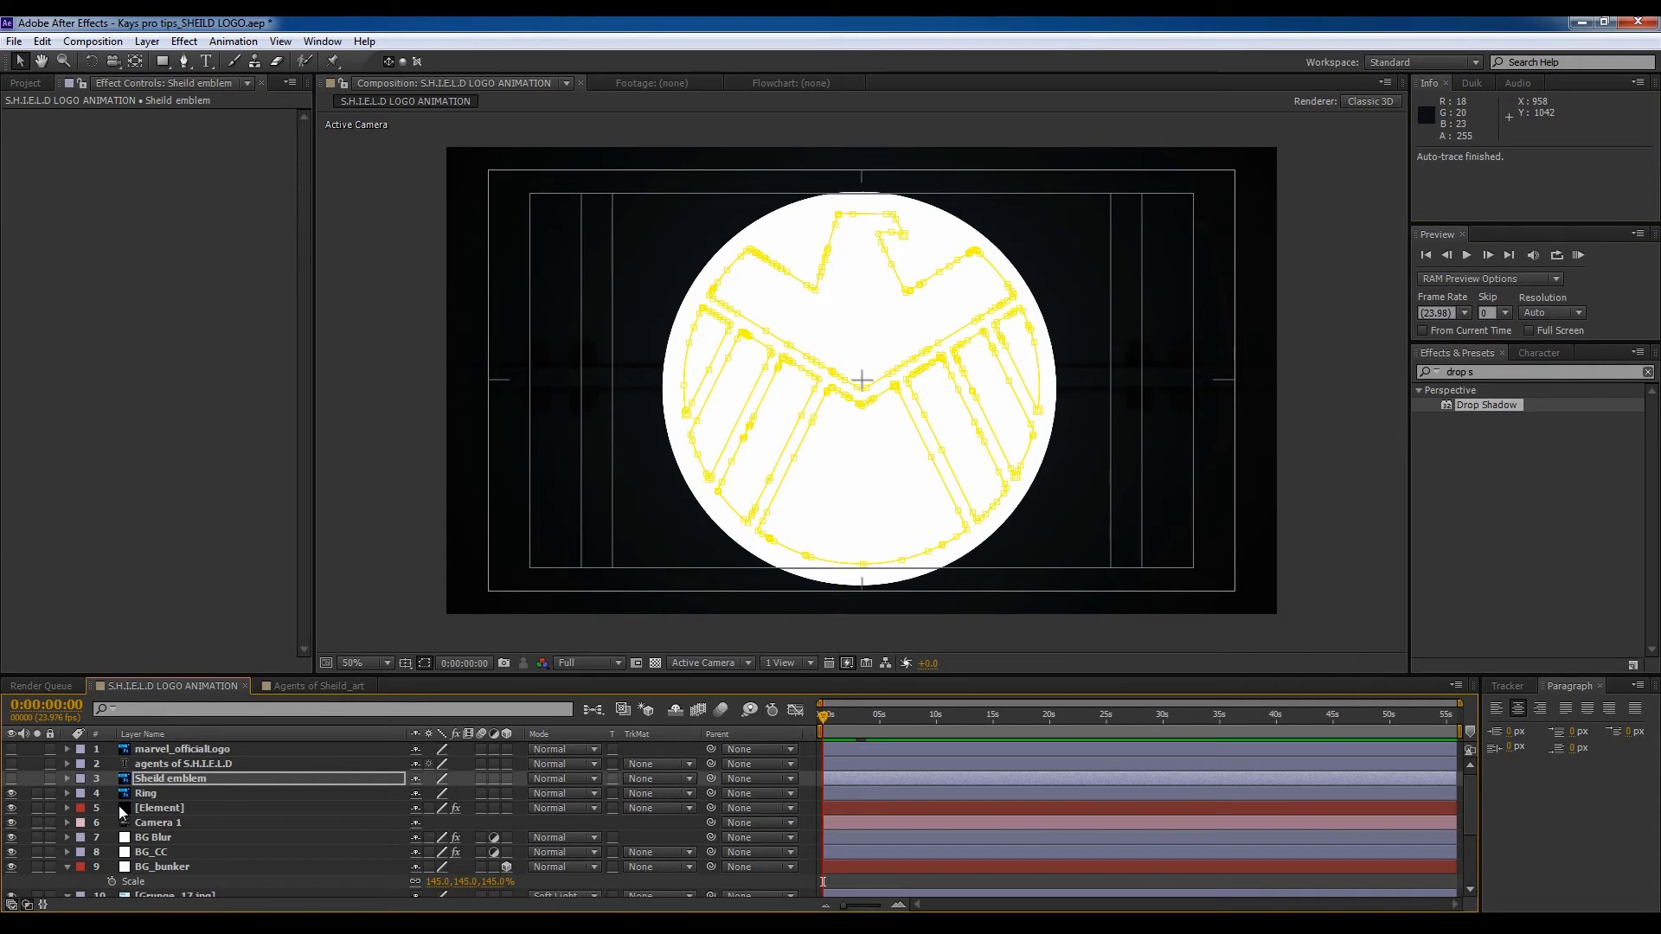
left_click(147, 794)
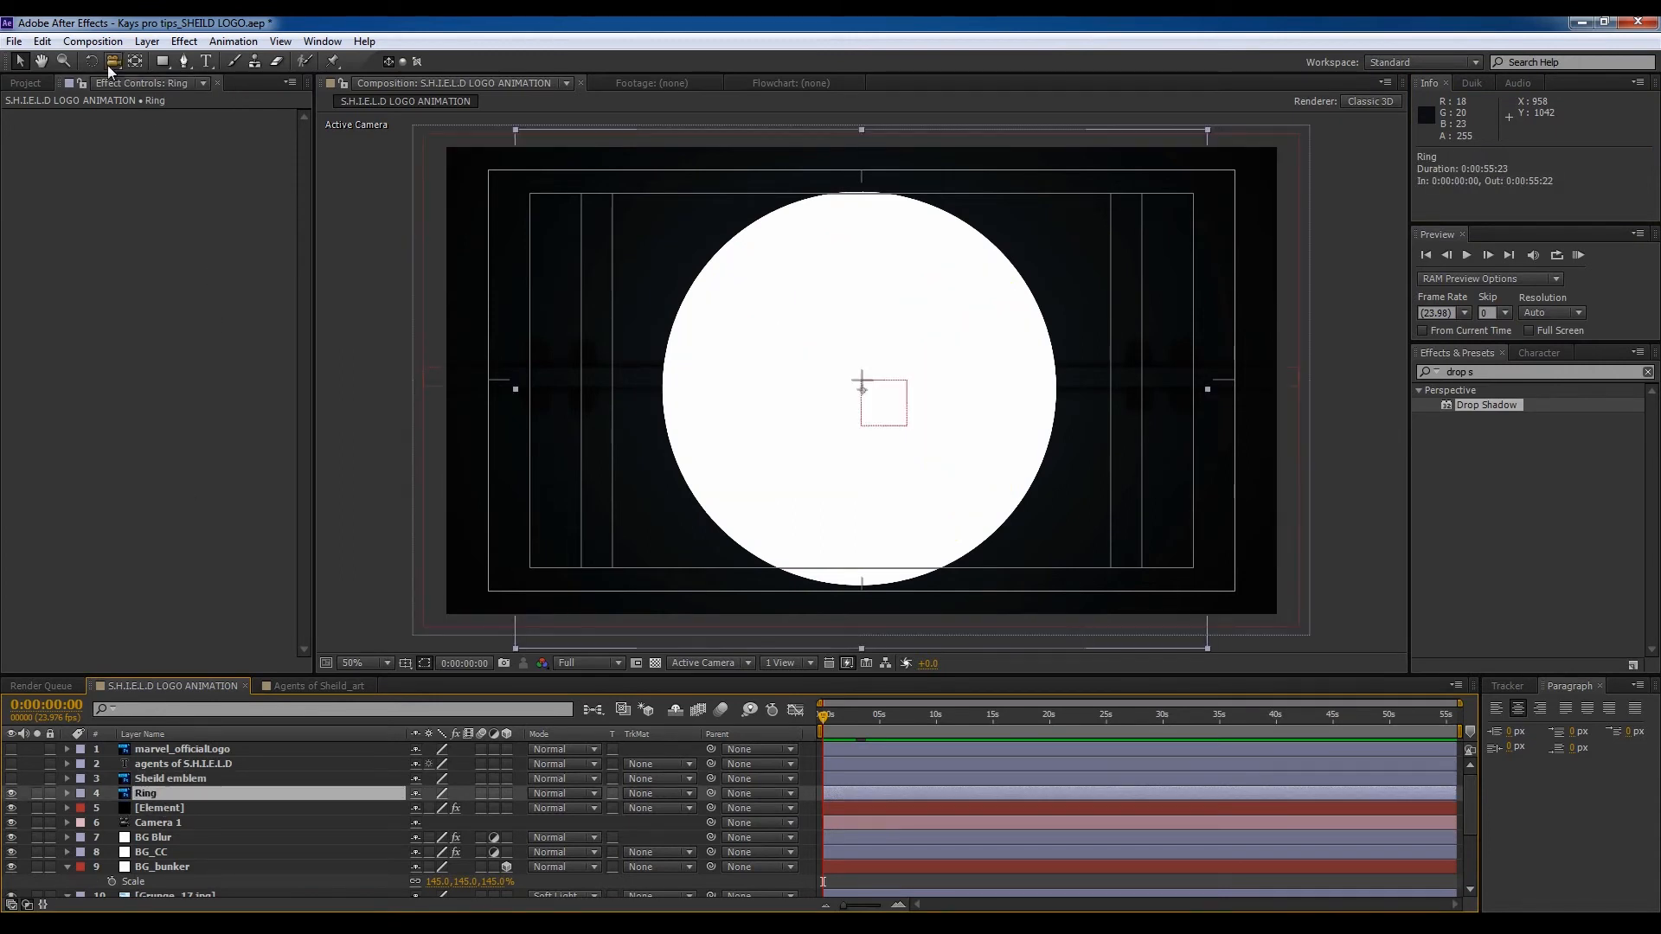
left_click(147, 42)
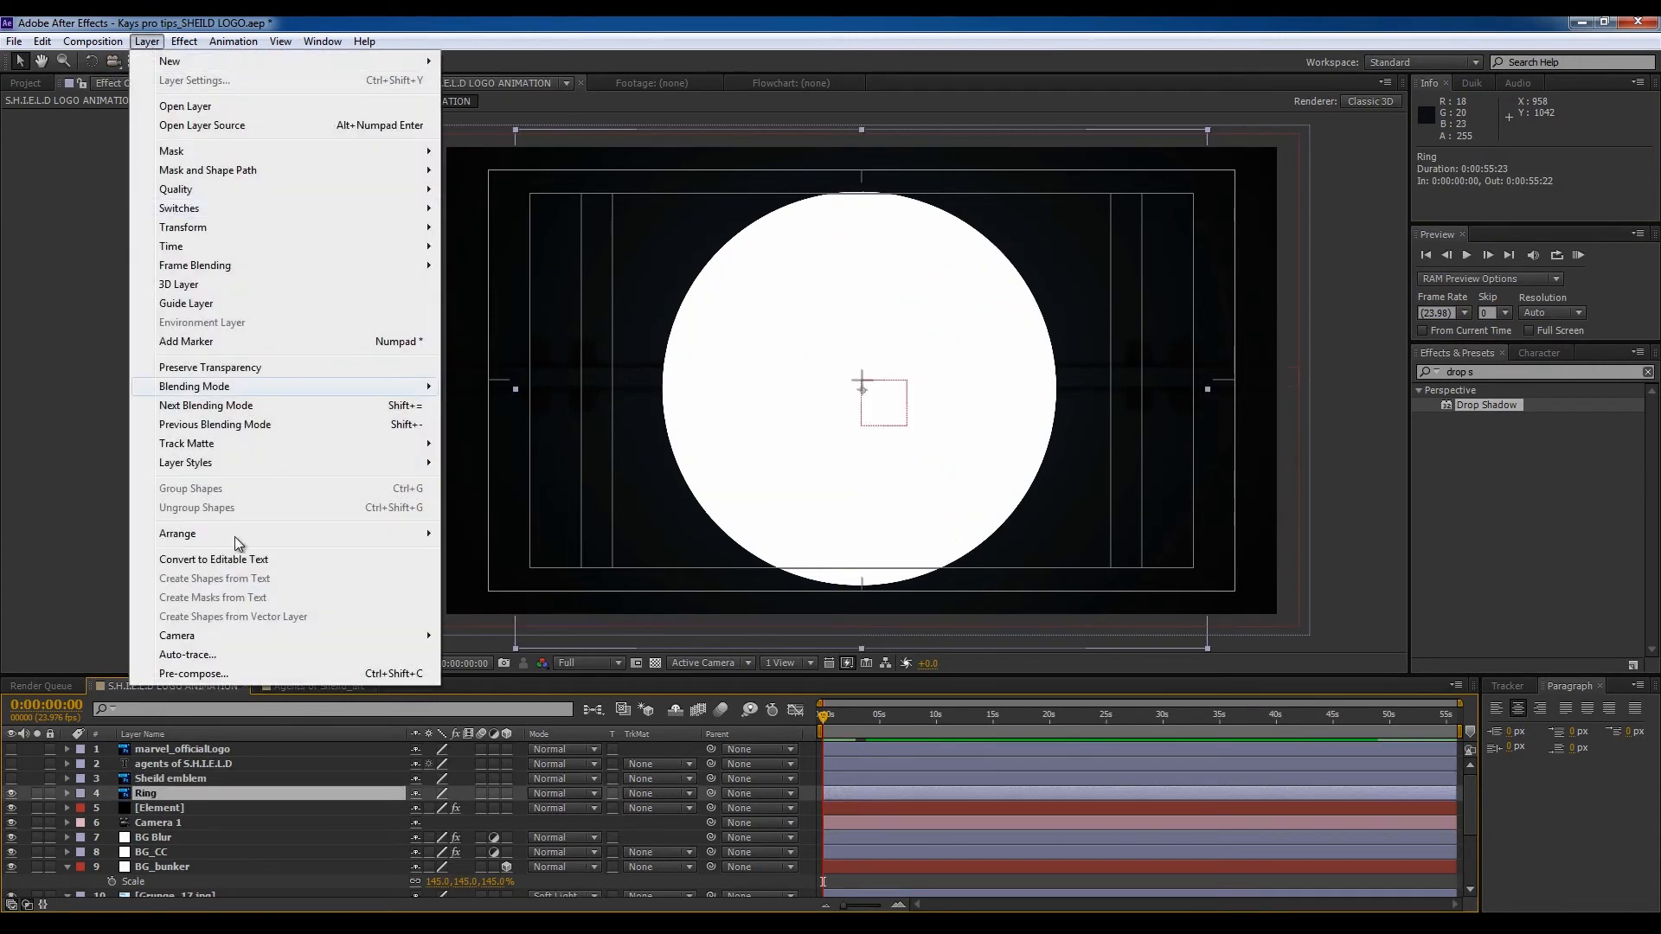
left_click(188, 655)
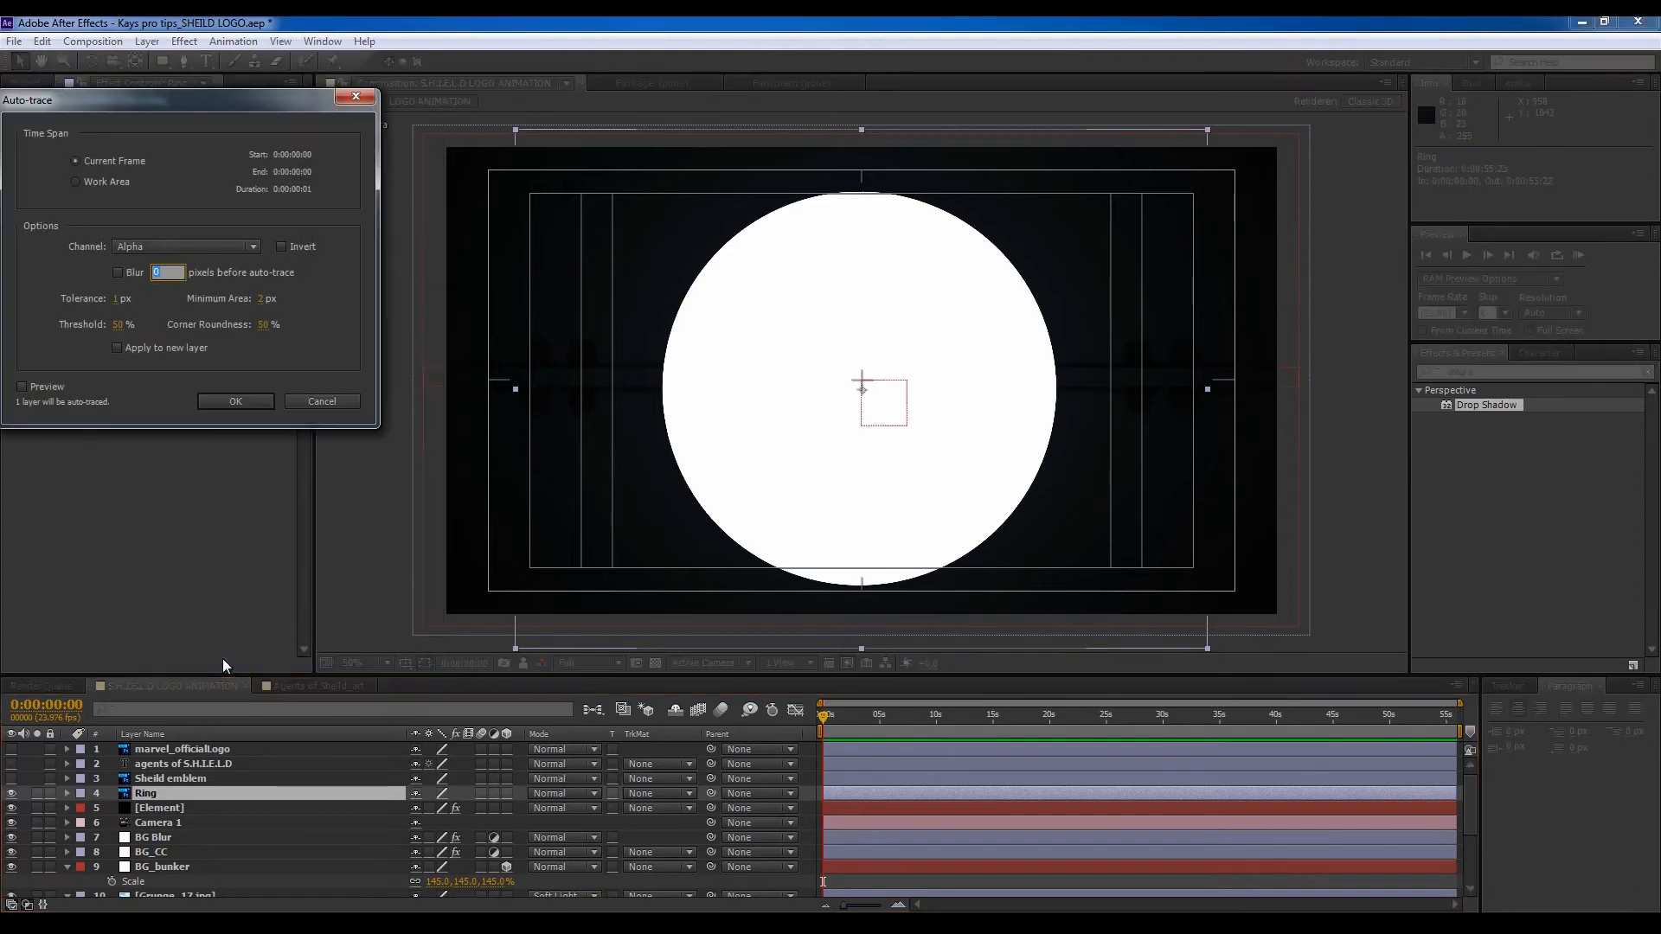
left_click(235, 400)
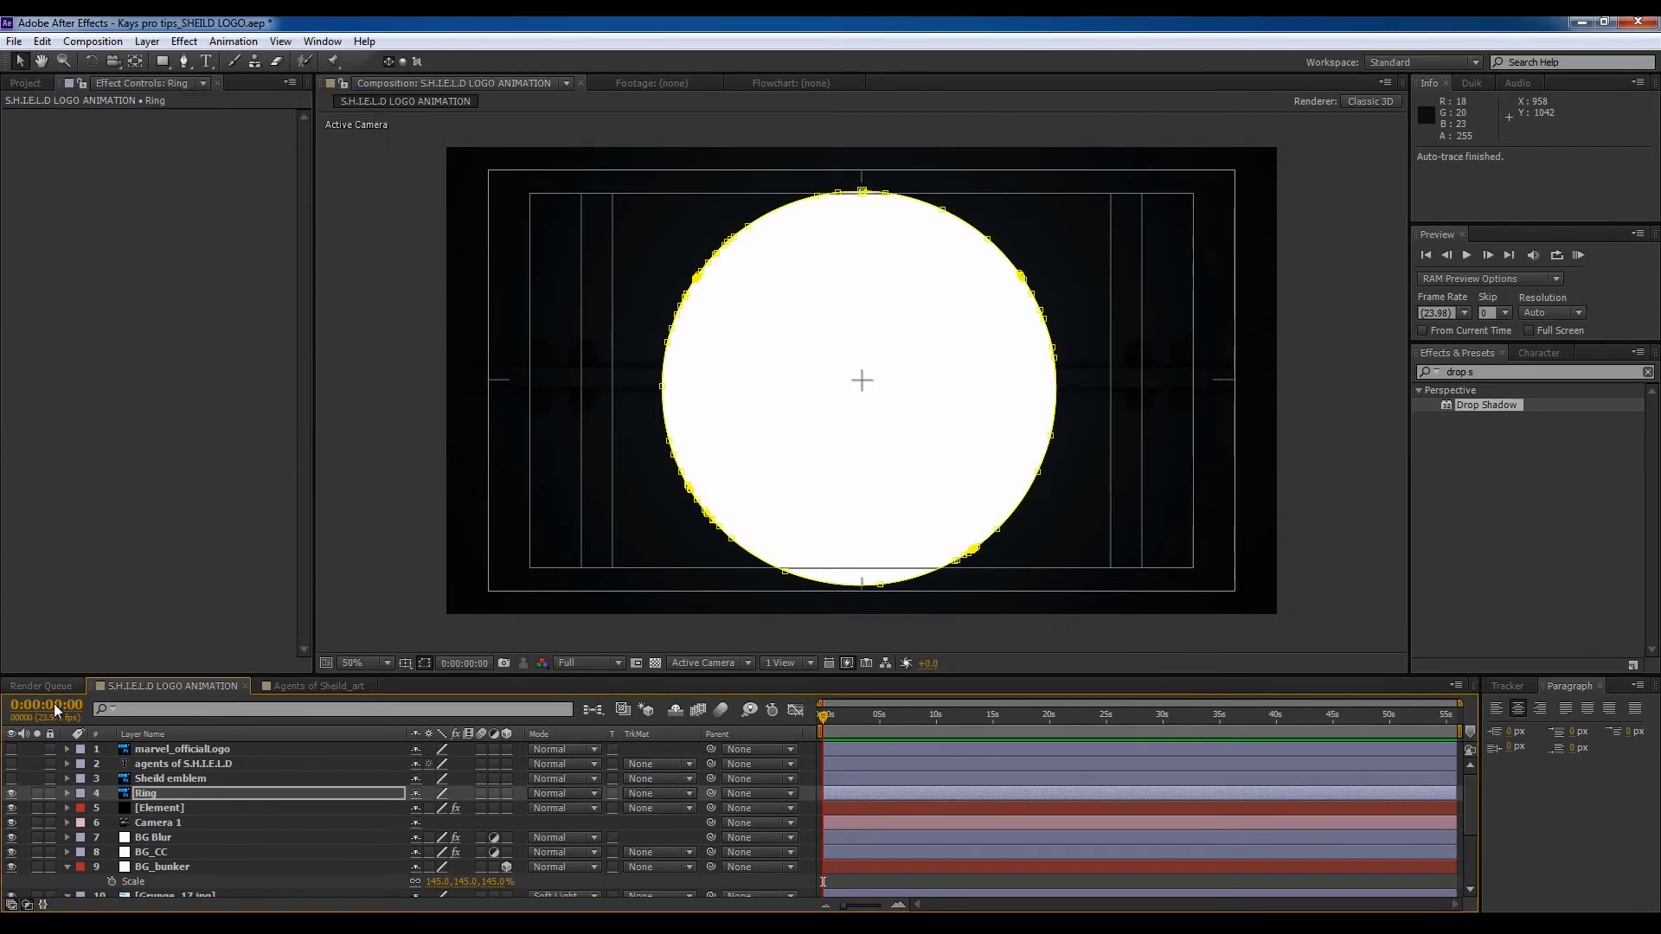
left_click(12, 793)
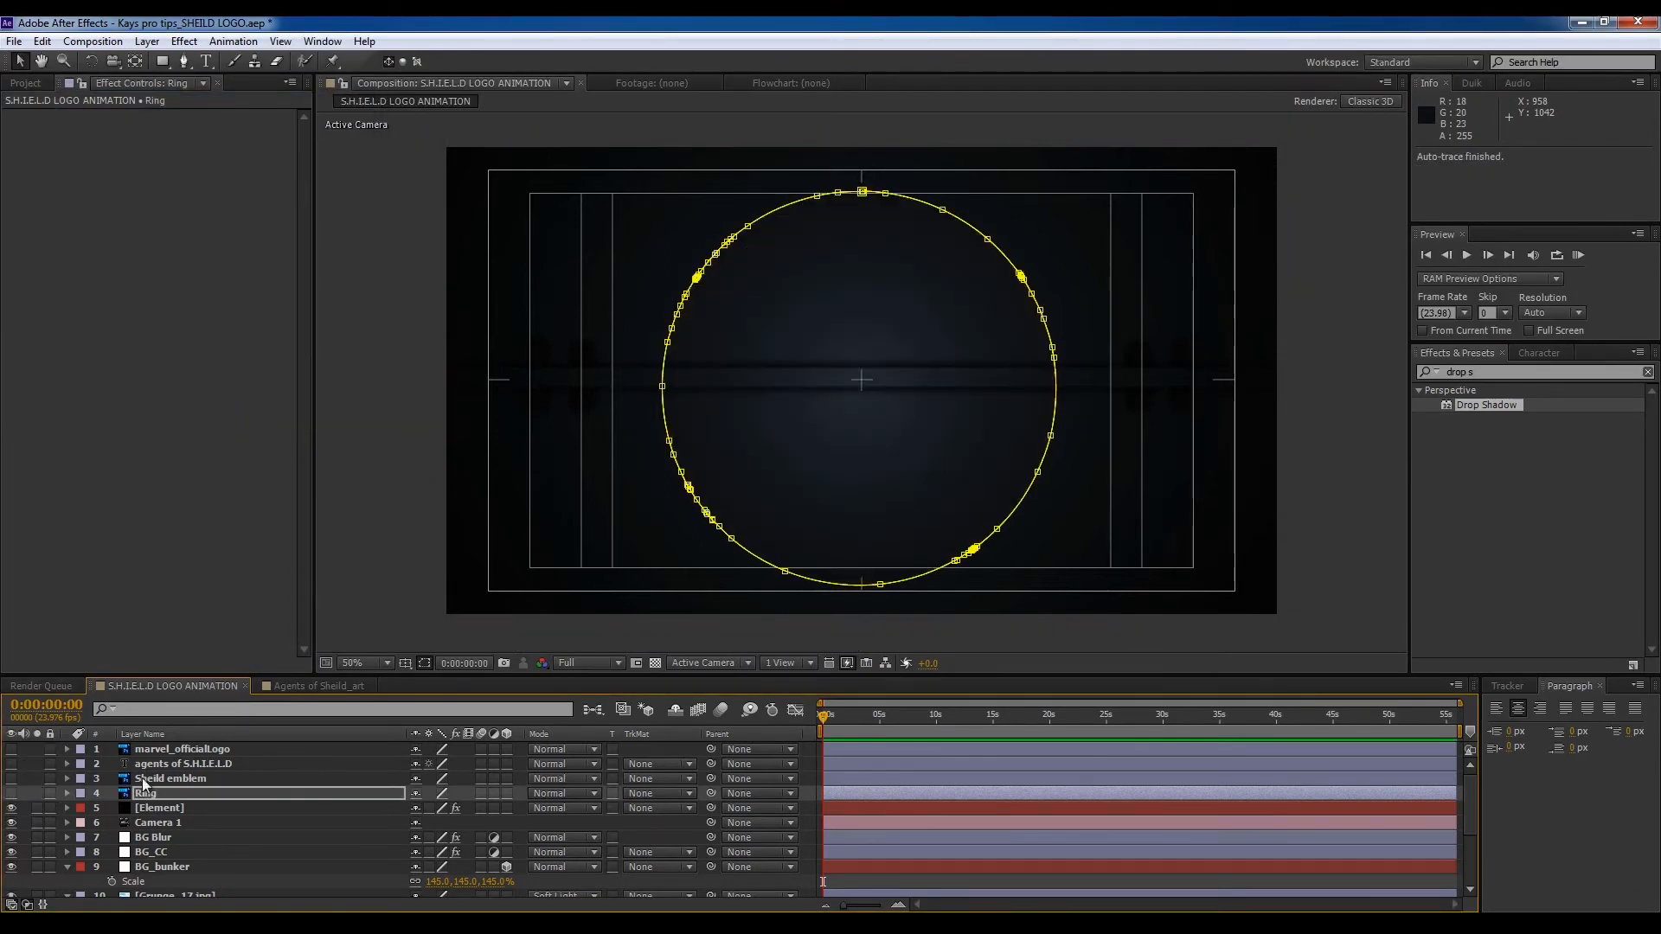
Step: Assign the Element effect's custom path layers: agents of S.H.I.E.L.D to Path Layer 1, Sheild emblem to Path Layer 2, Ring to Path Layer 3
left_click(179, 766)
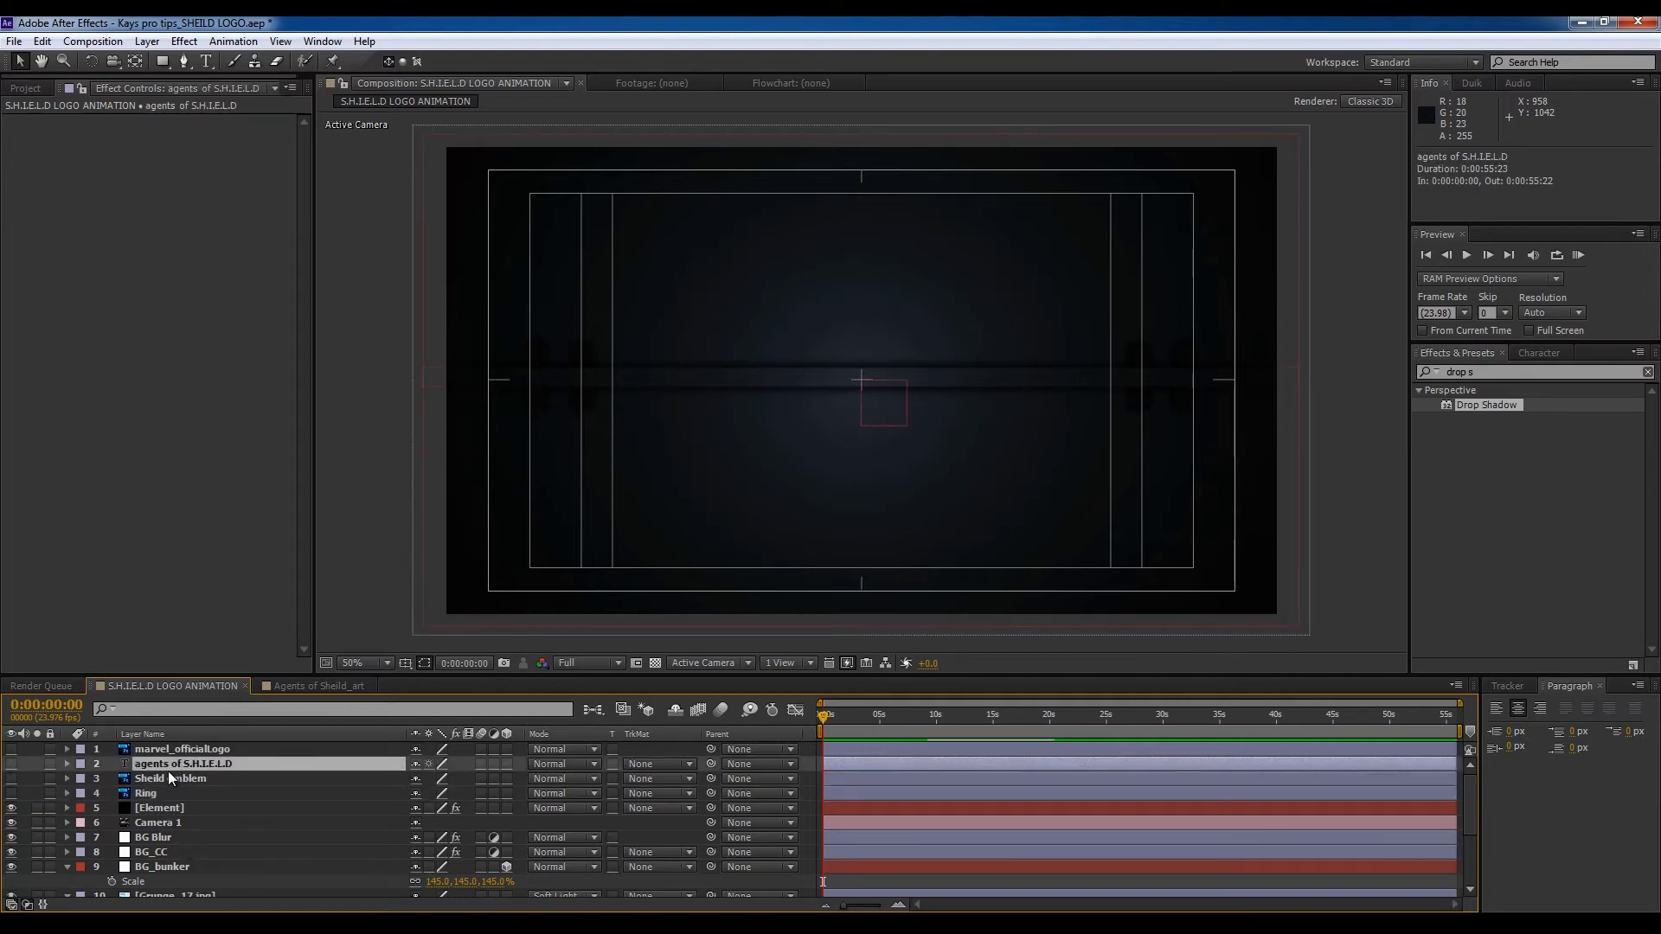
left_click(169, 808)
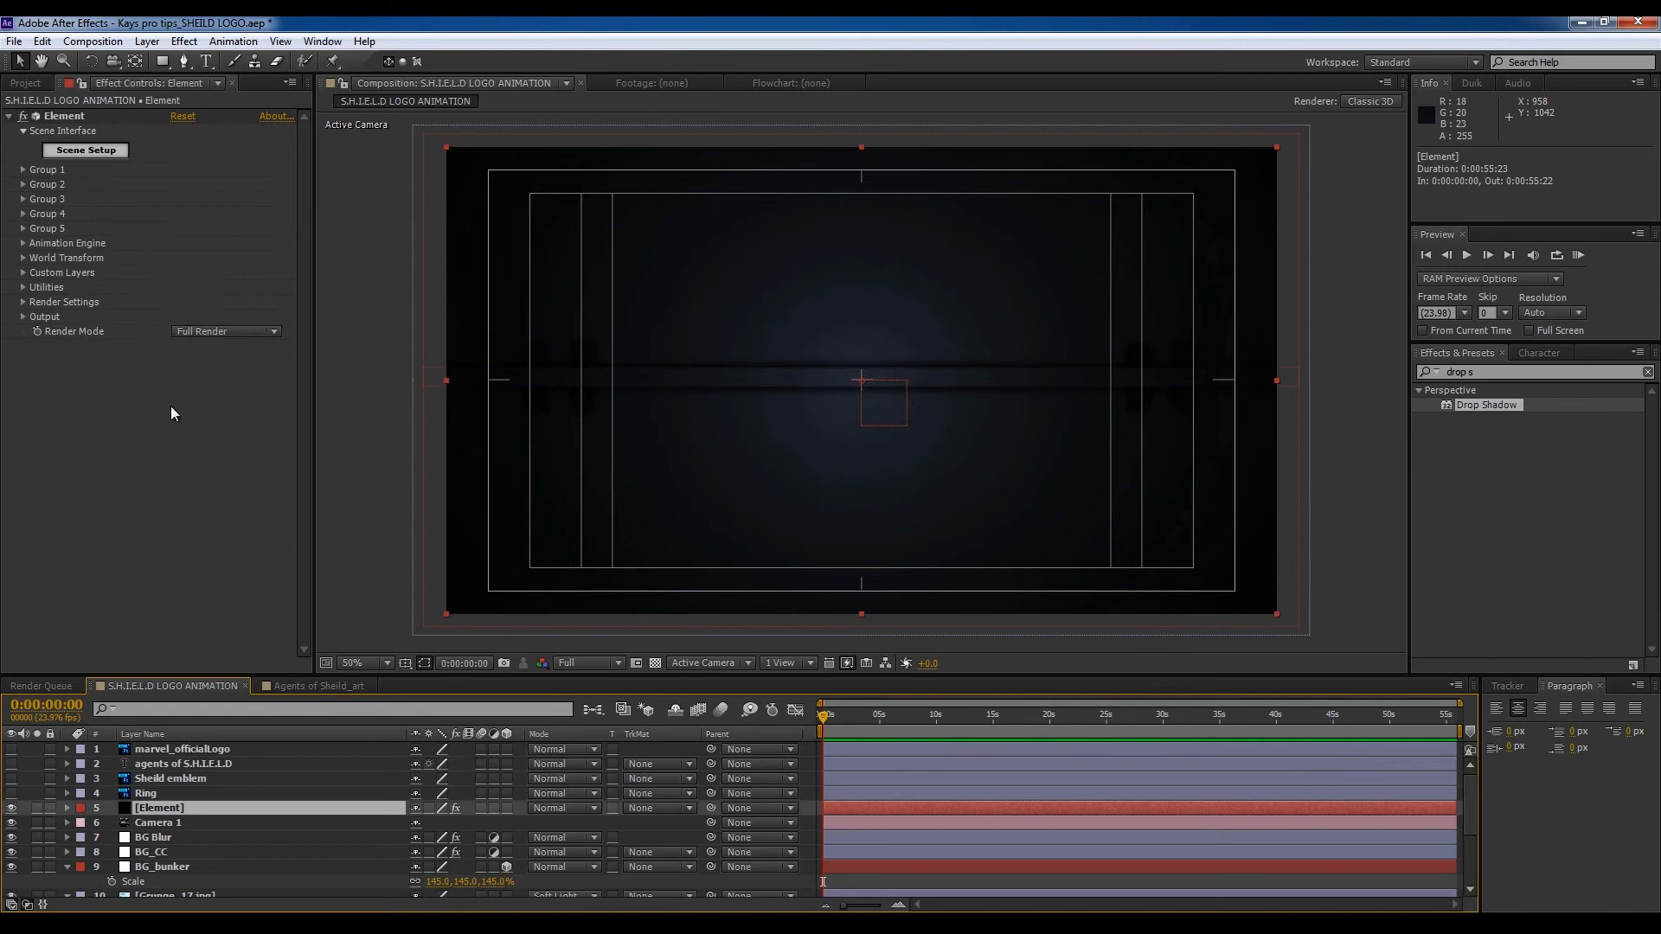
left_click(23, 273)
left_click(38, 287)
left_click(224, 303)
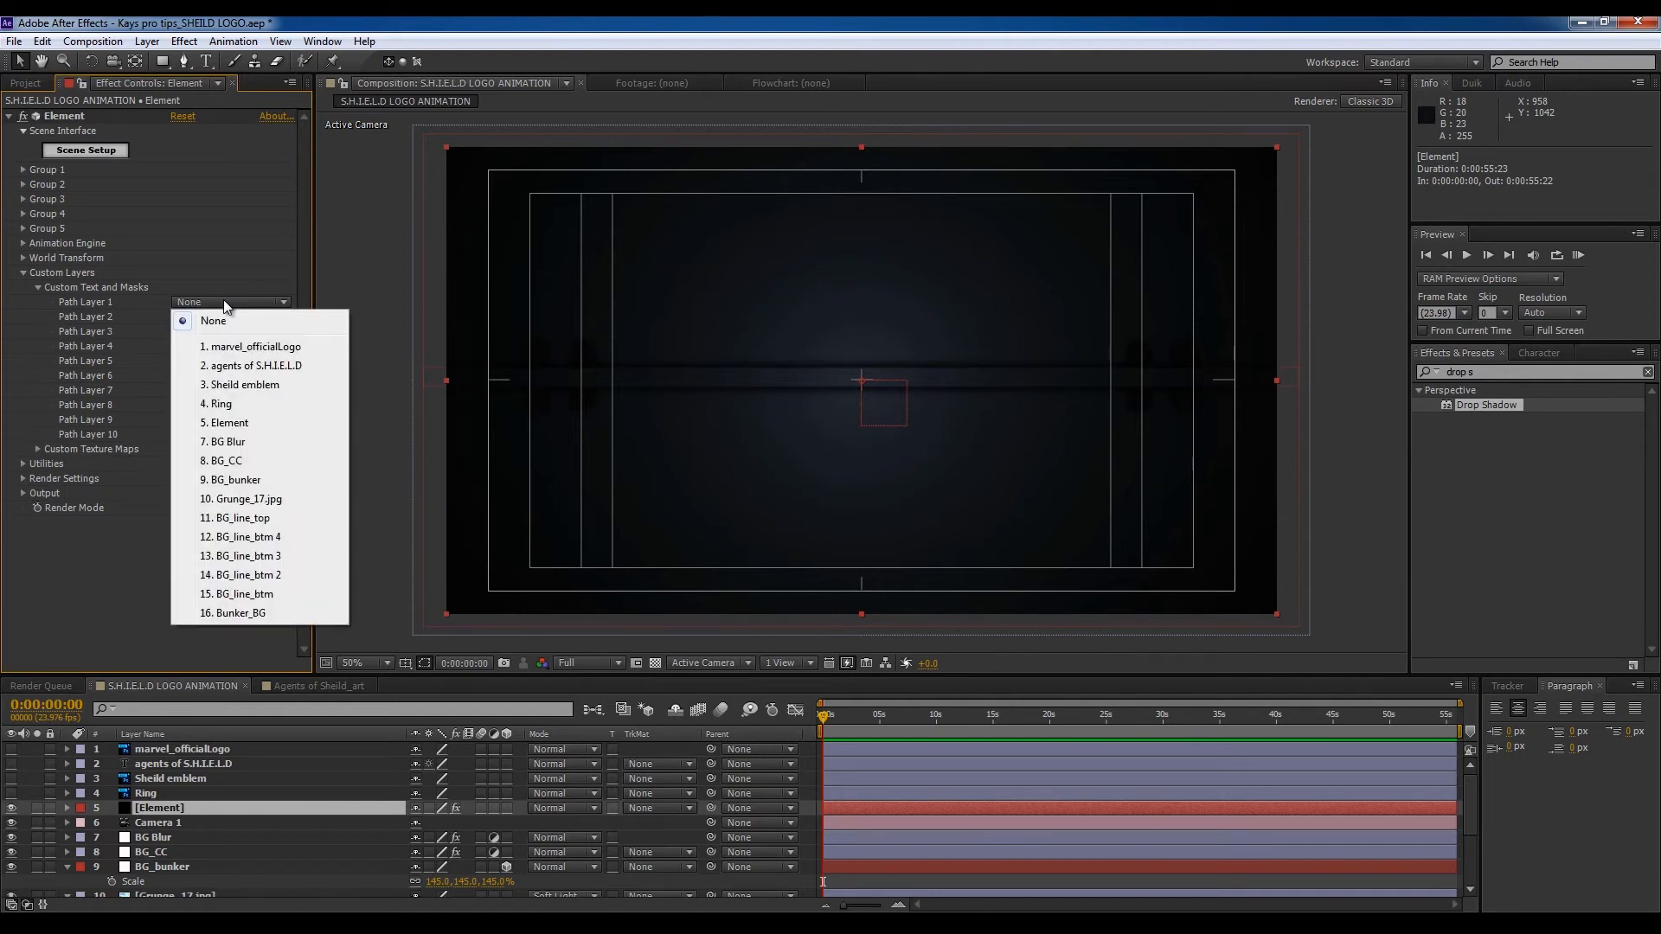
left_click(237, 366)
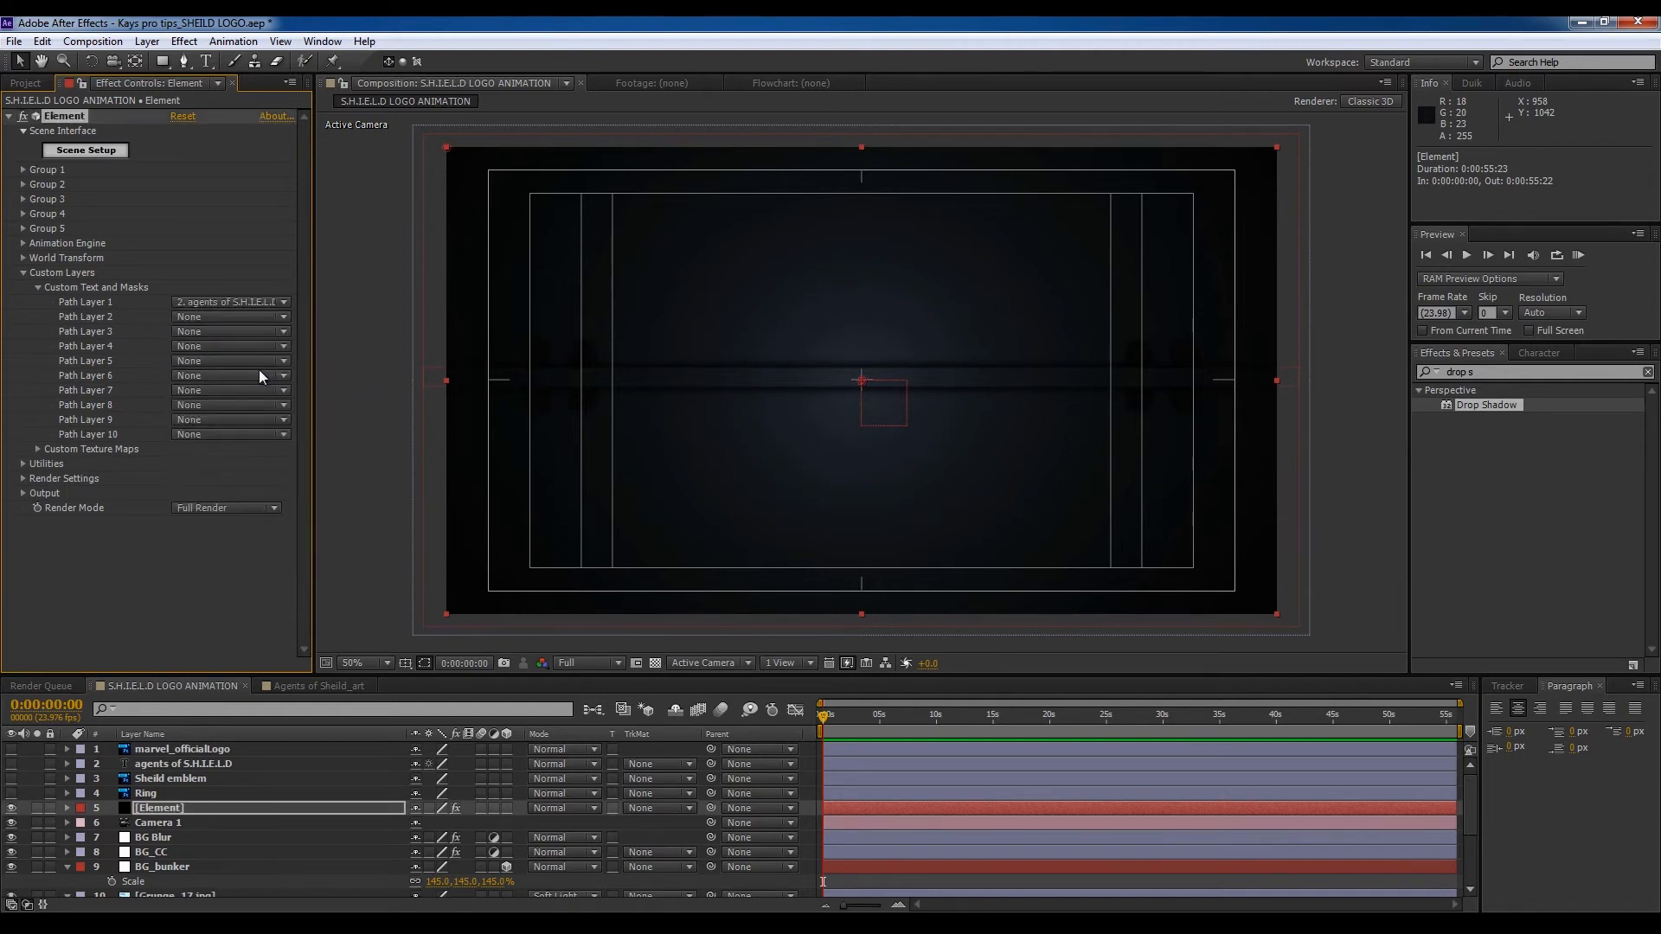
left_click(218, 318)
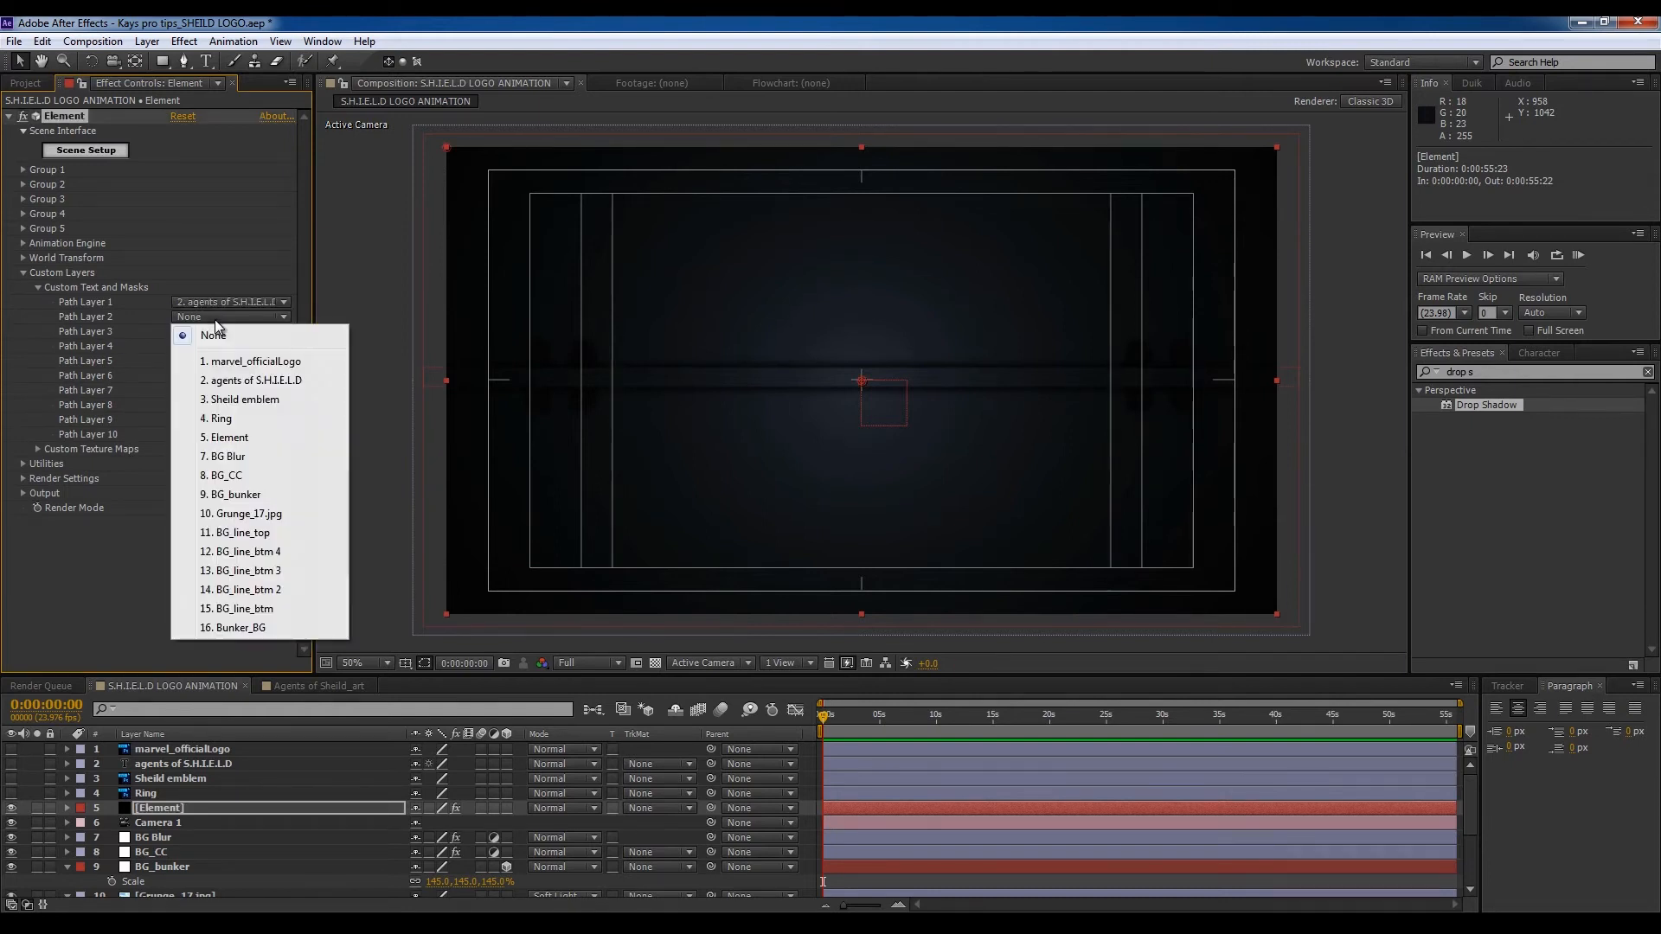
left_click(257, 401)
left_click(246, 333)
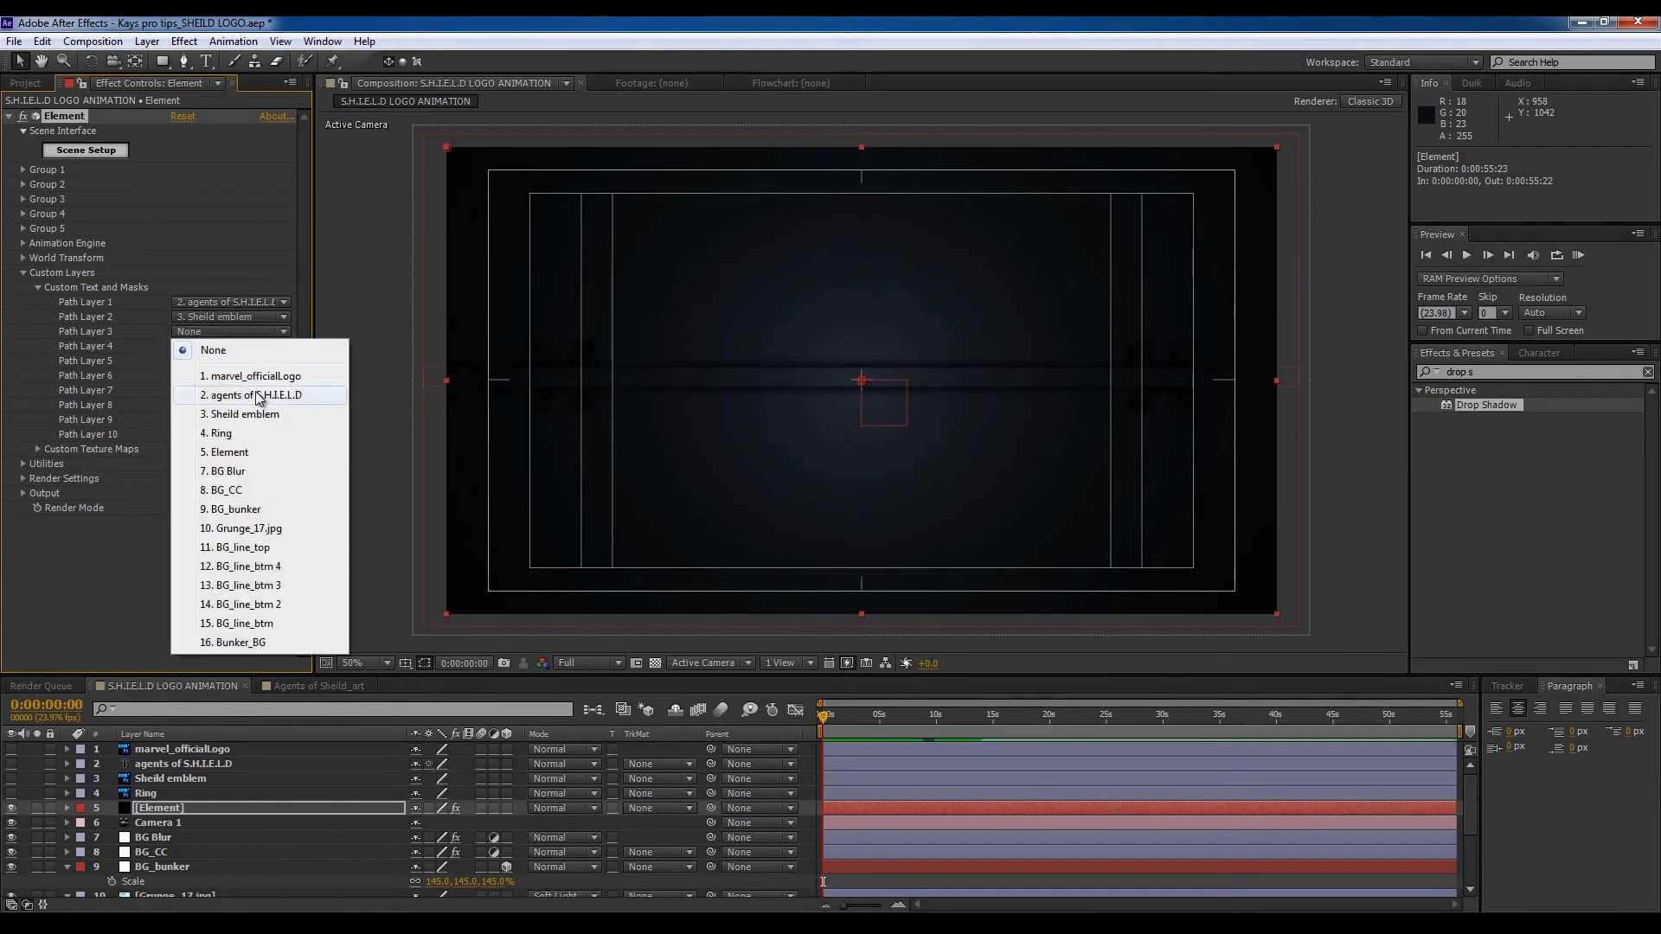
left_click(246, 432)
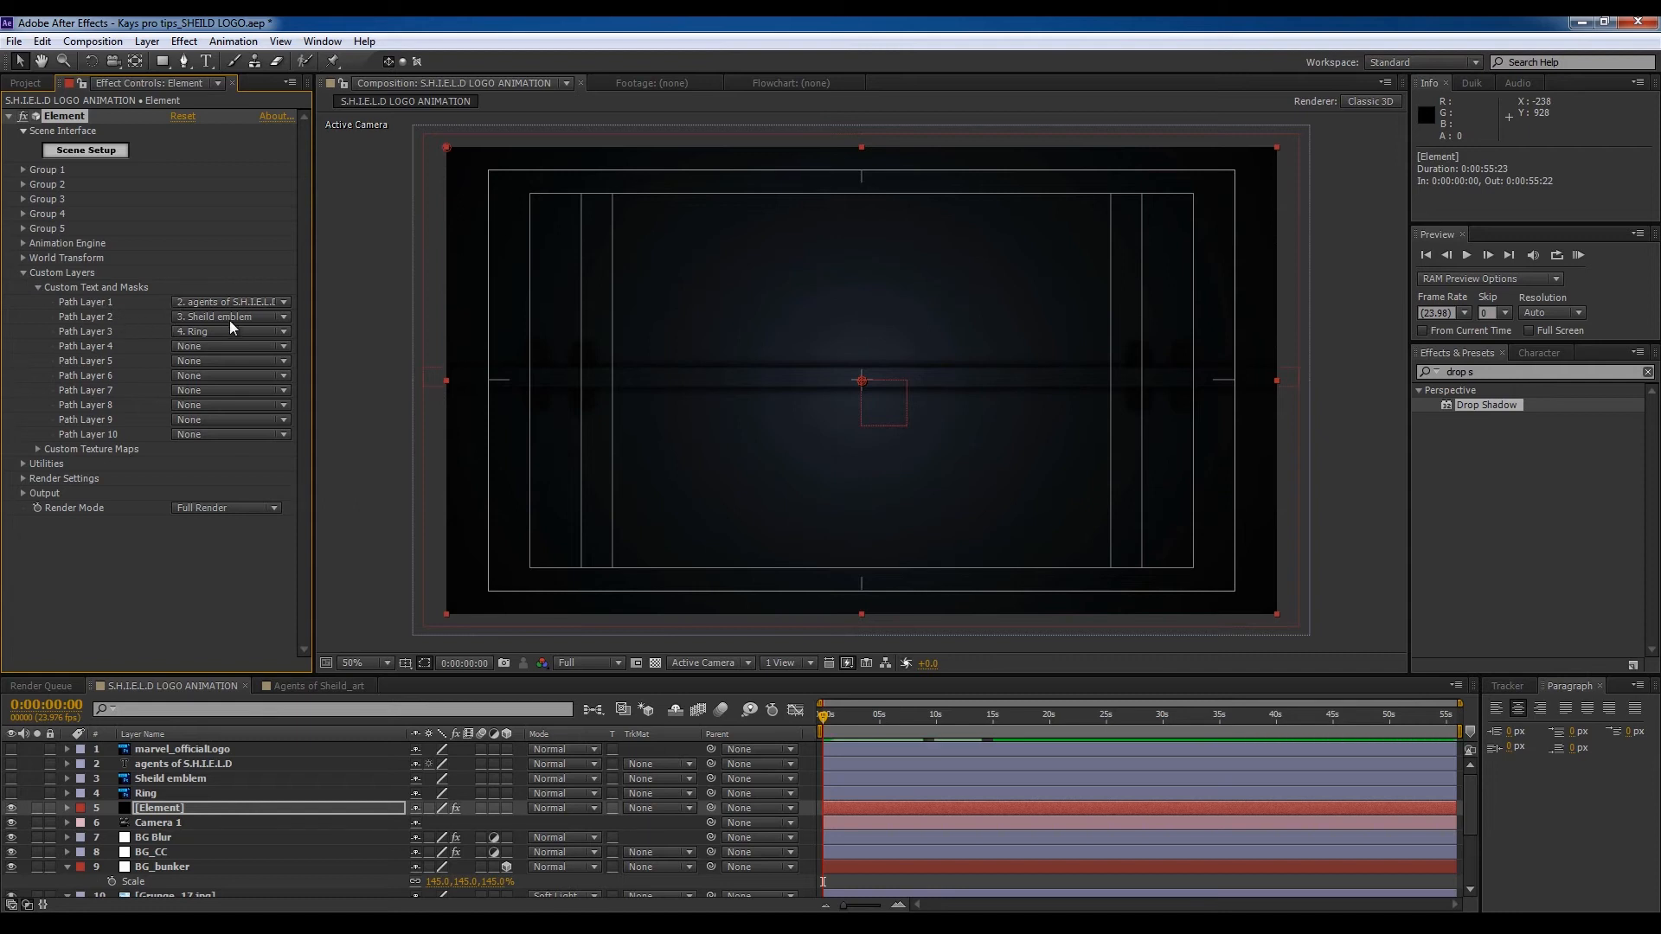
left_click(28, 271)
Step: Create an extruded model from Custom Path 1 in Element's Scene Setup and rename it "Agents of Sheild"
left_click(87, 152)
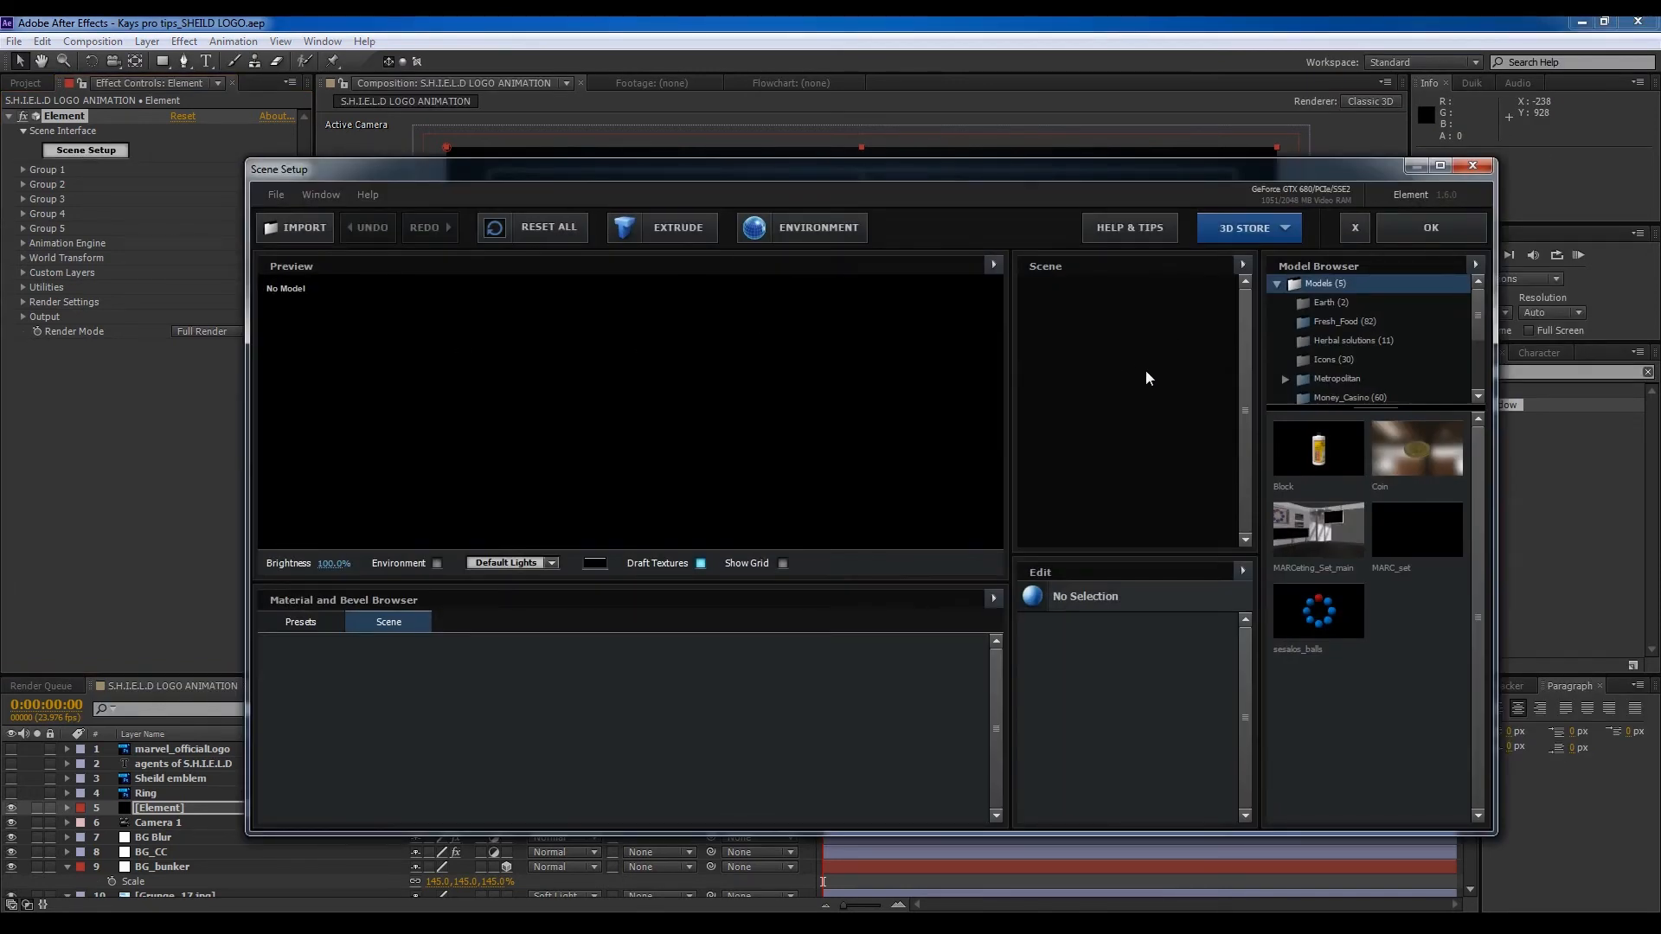
left_click(671, 227)
mouse_move(860, 481)
left_mouse_down()
mouse_move(823, 464)
mouse_move(704, 467)
mouse_move(860, 464)
left_mouse_up()
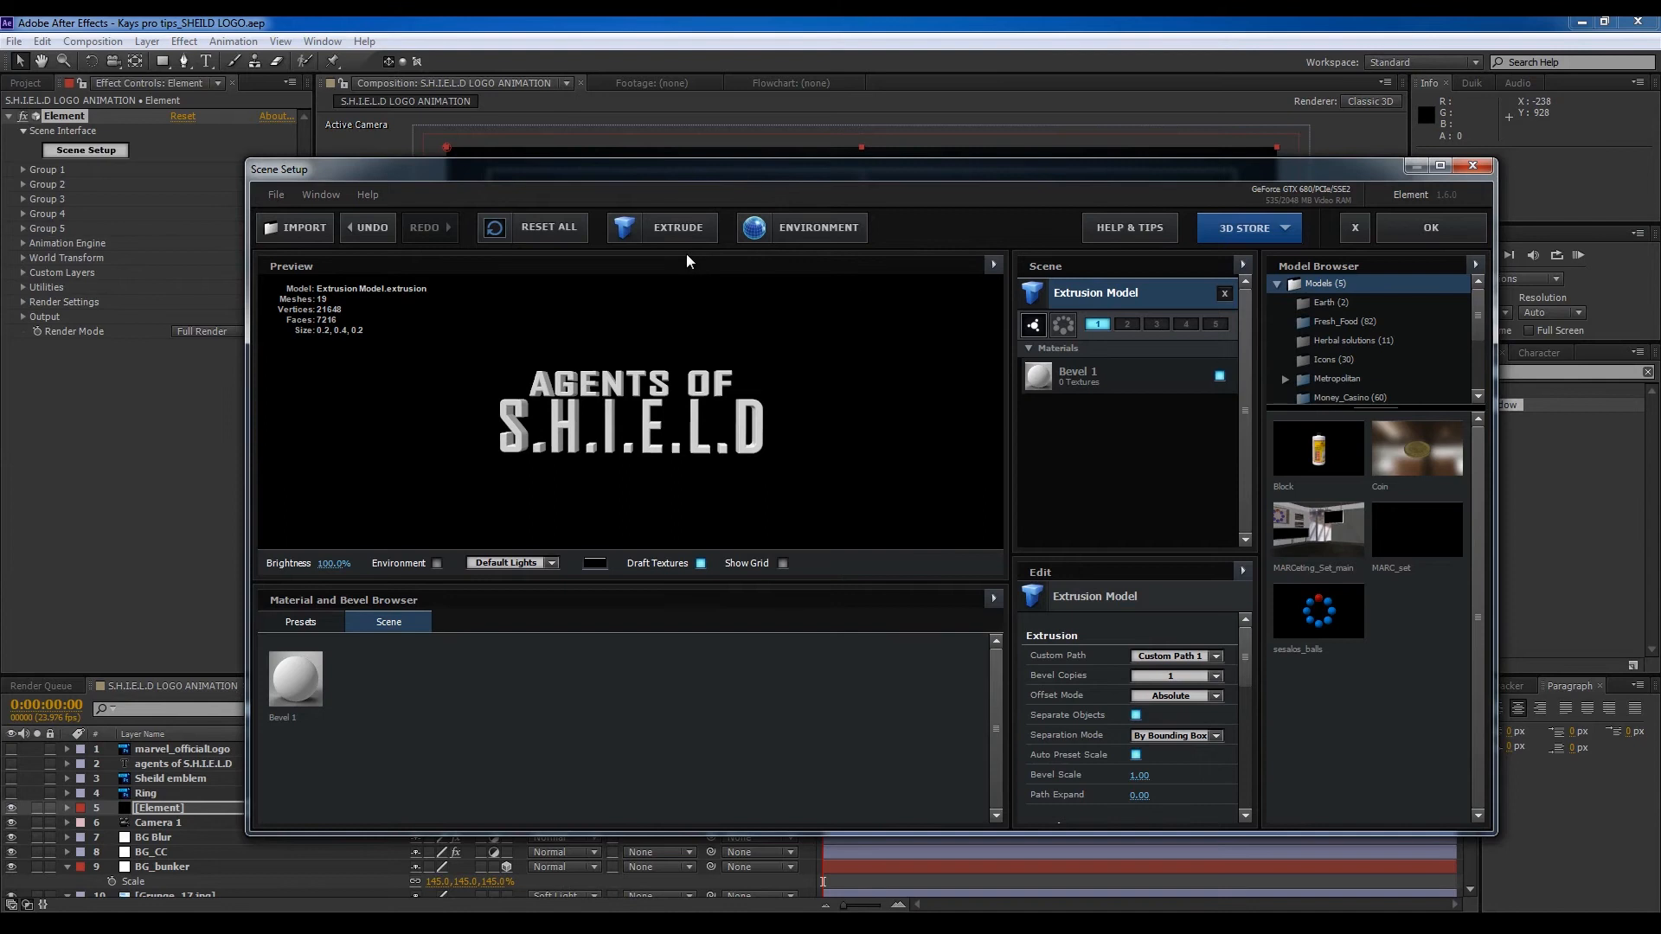
right_click(1104, 305)
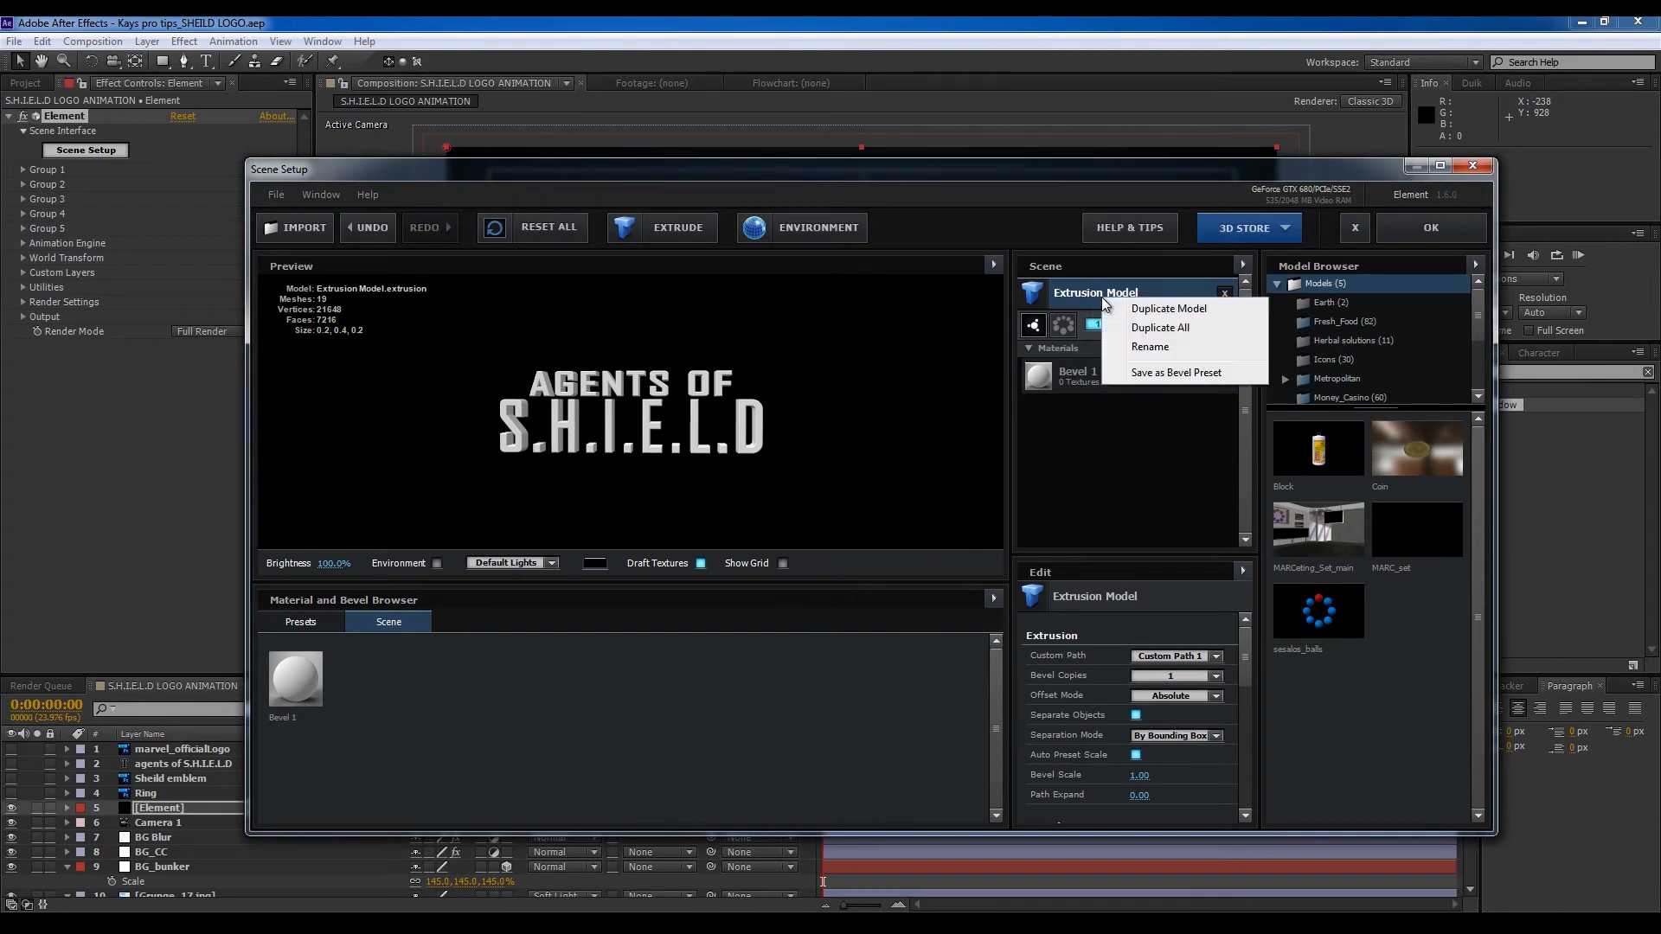
left_click(1144, 348)
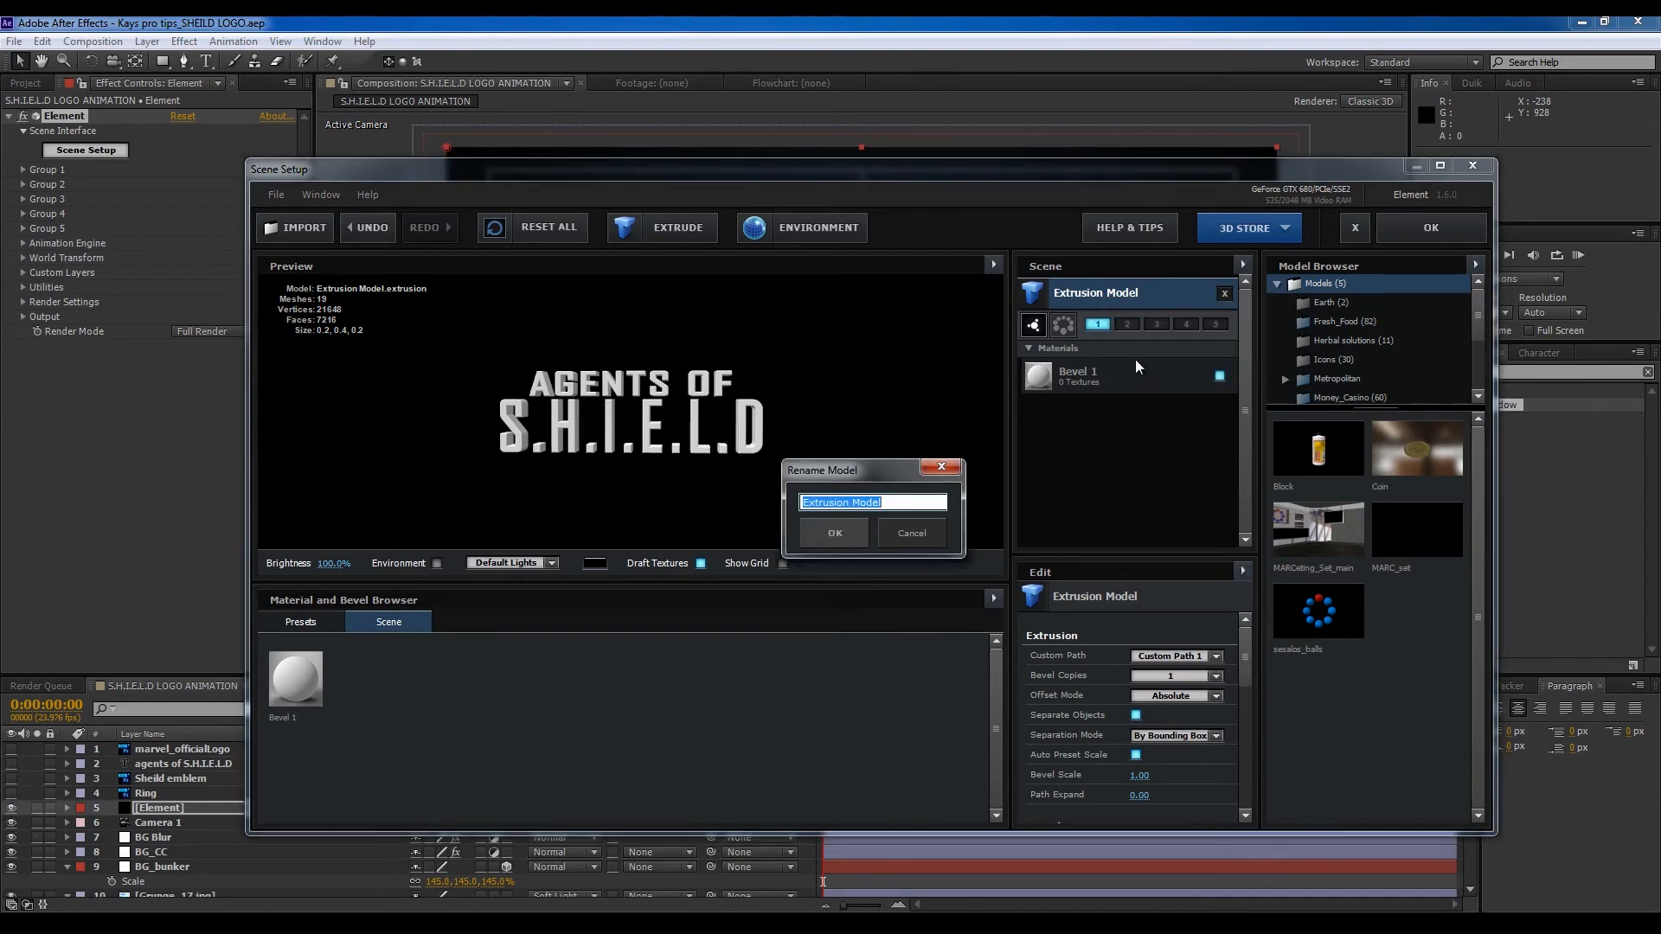
type("Agents of Sheild")
key("Return")
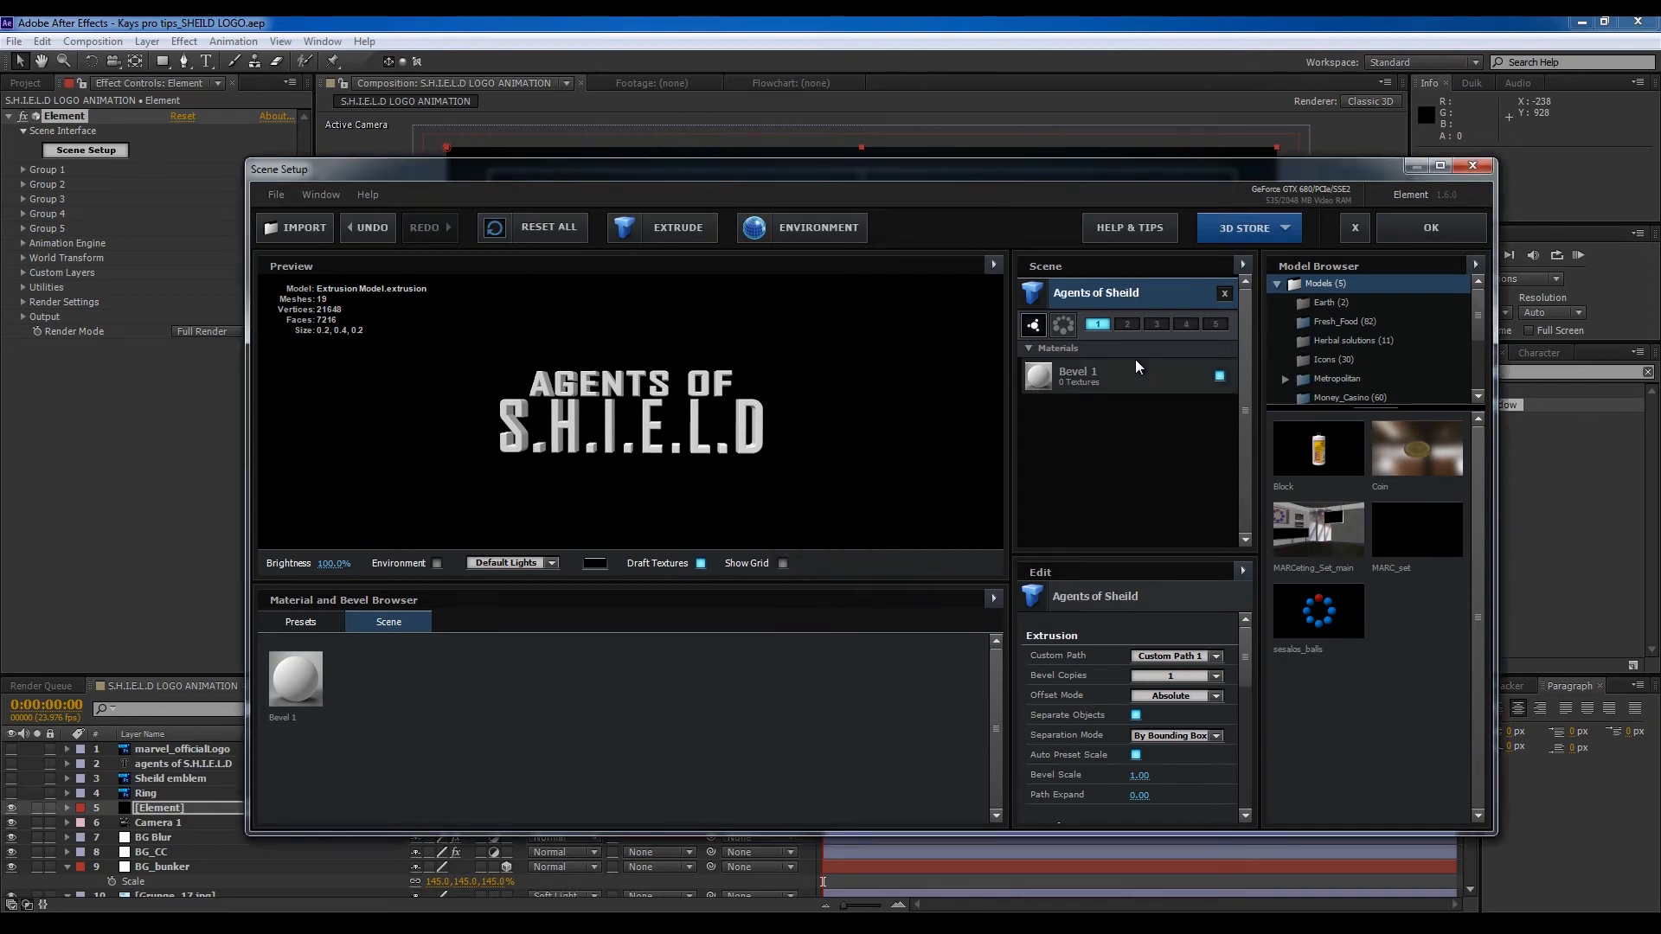
Step: Add a second extruded model using Custom Path 2 and rename it "Sheild logo"
left_click(674, 239)
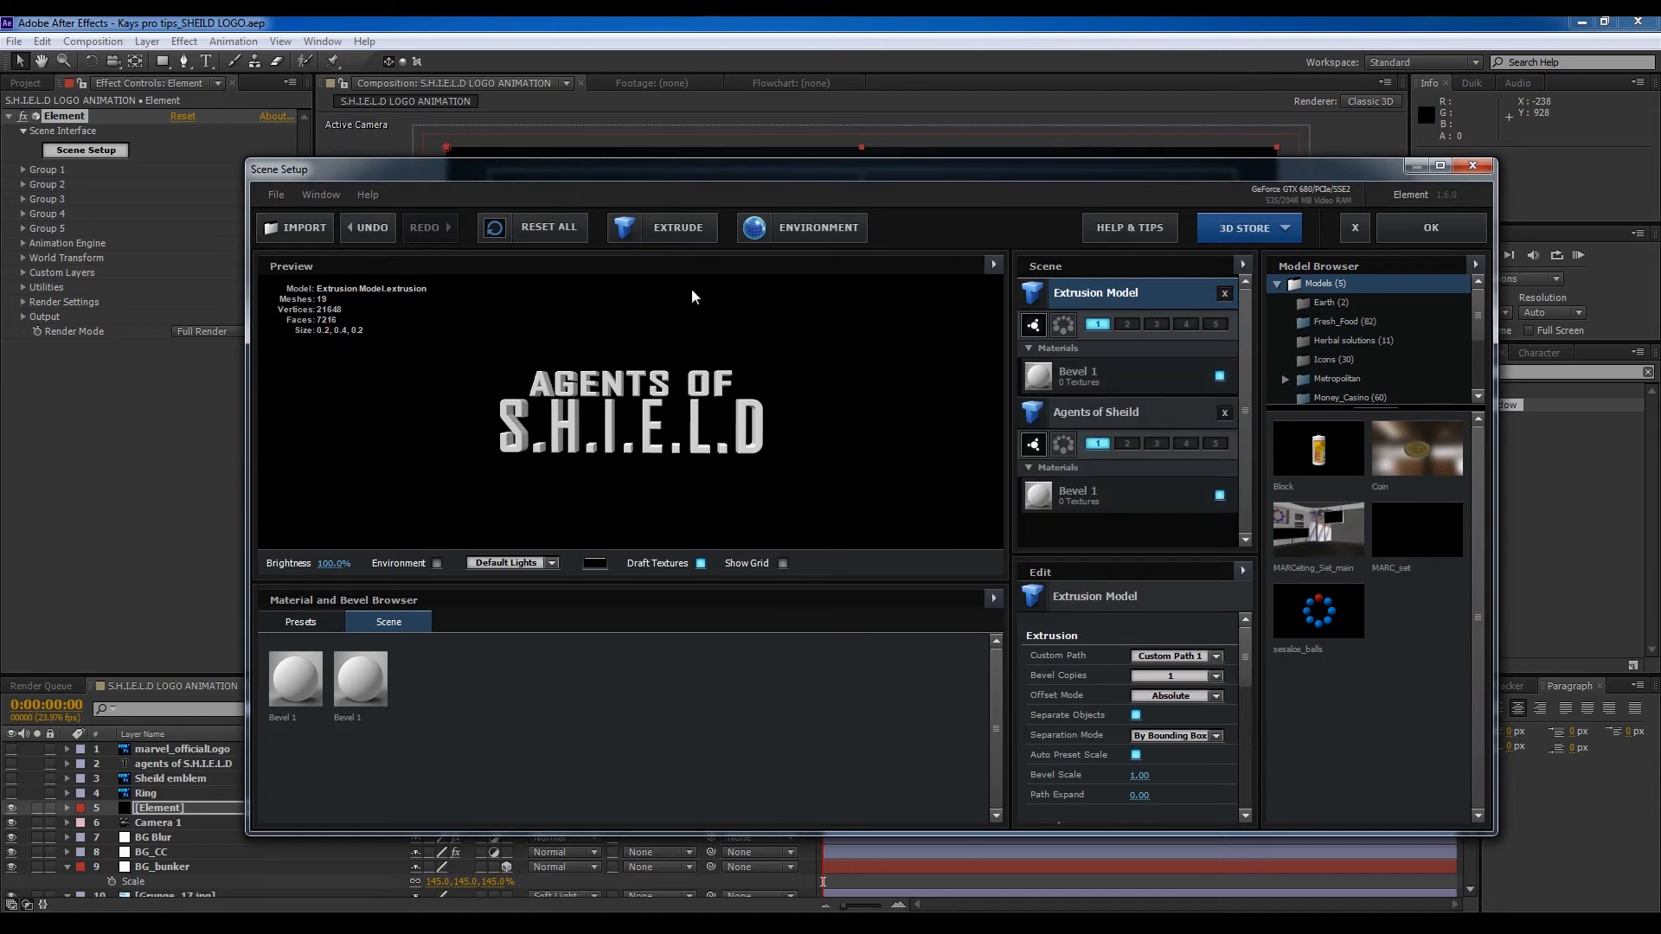
left_click(1176, 656)
left_click(1192, 678)
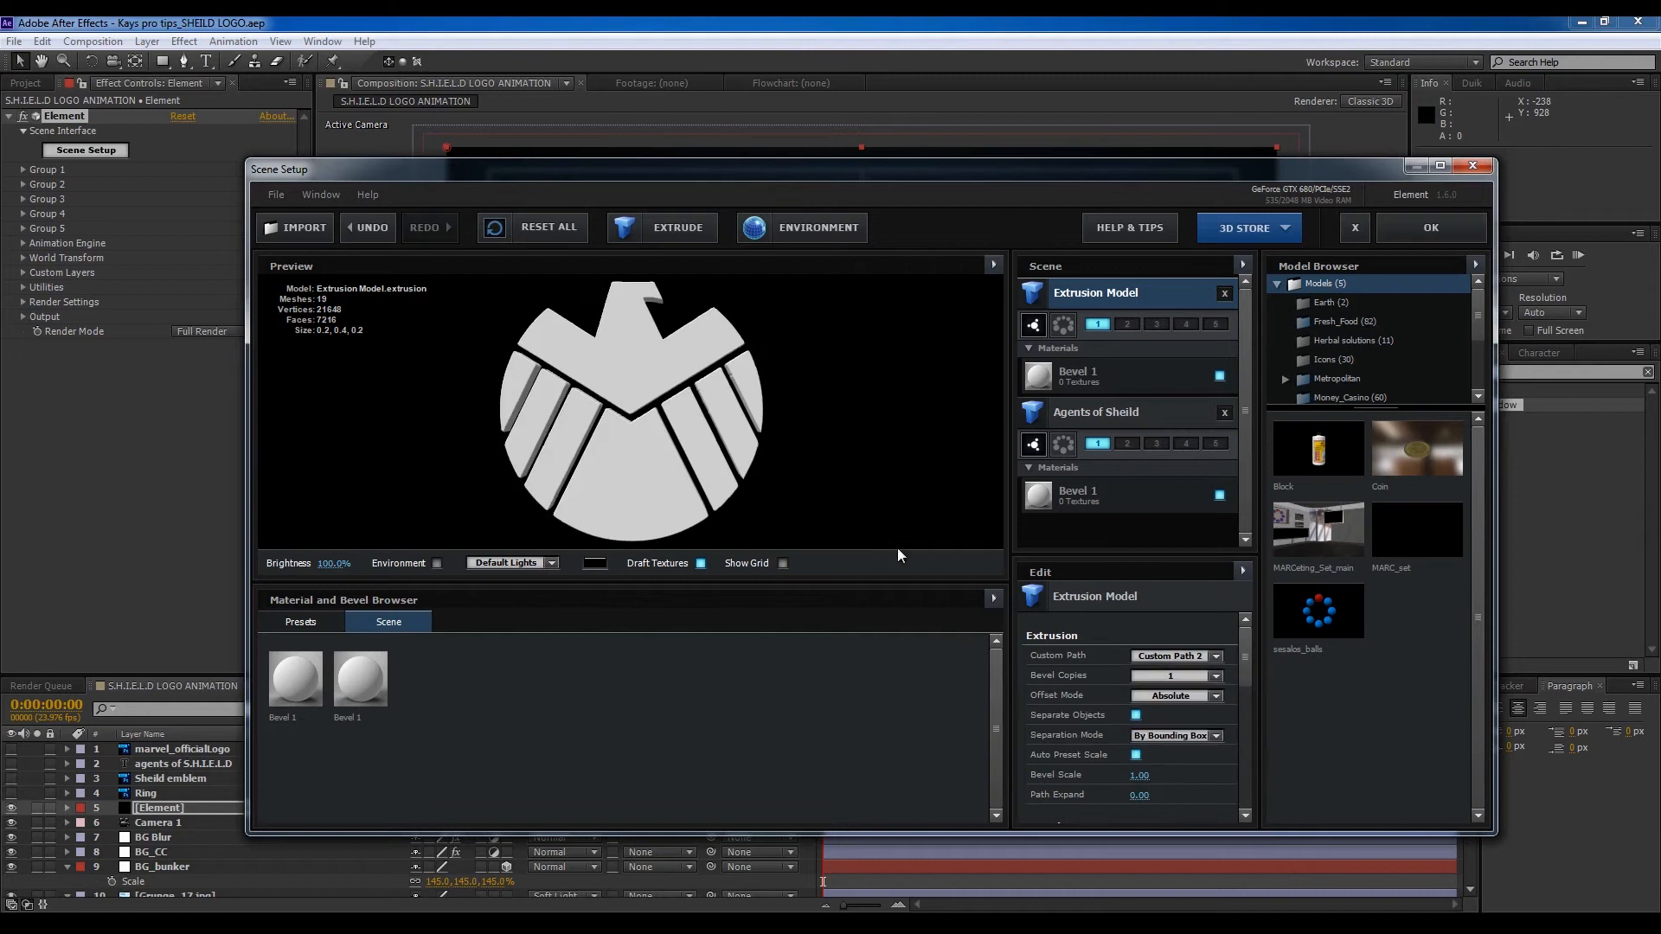
mouse_move(789, 462)
left_mouse_down()
mouse_move(802, 483)
mouse_move(822, 450)
mouse_move(797, 458)
left_mouse_up()
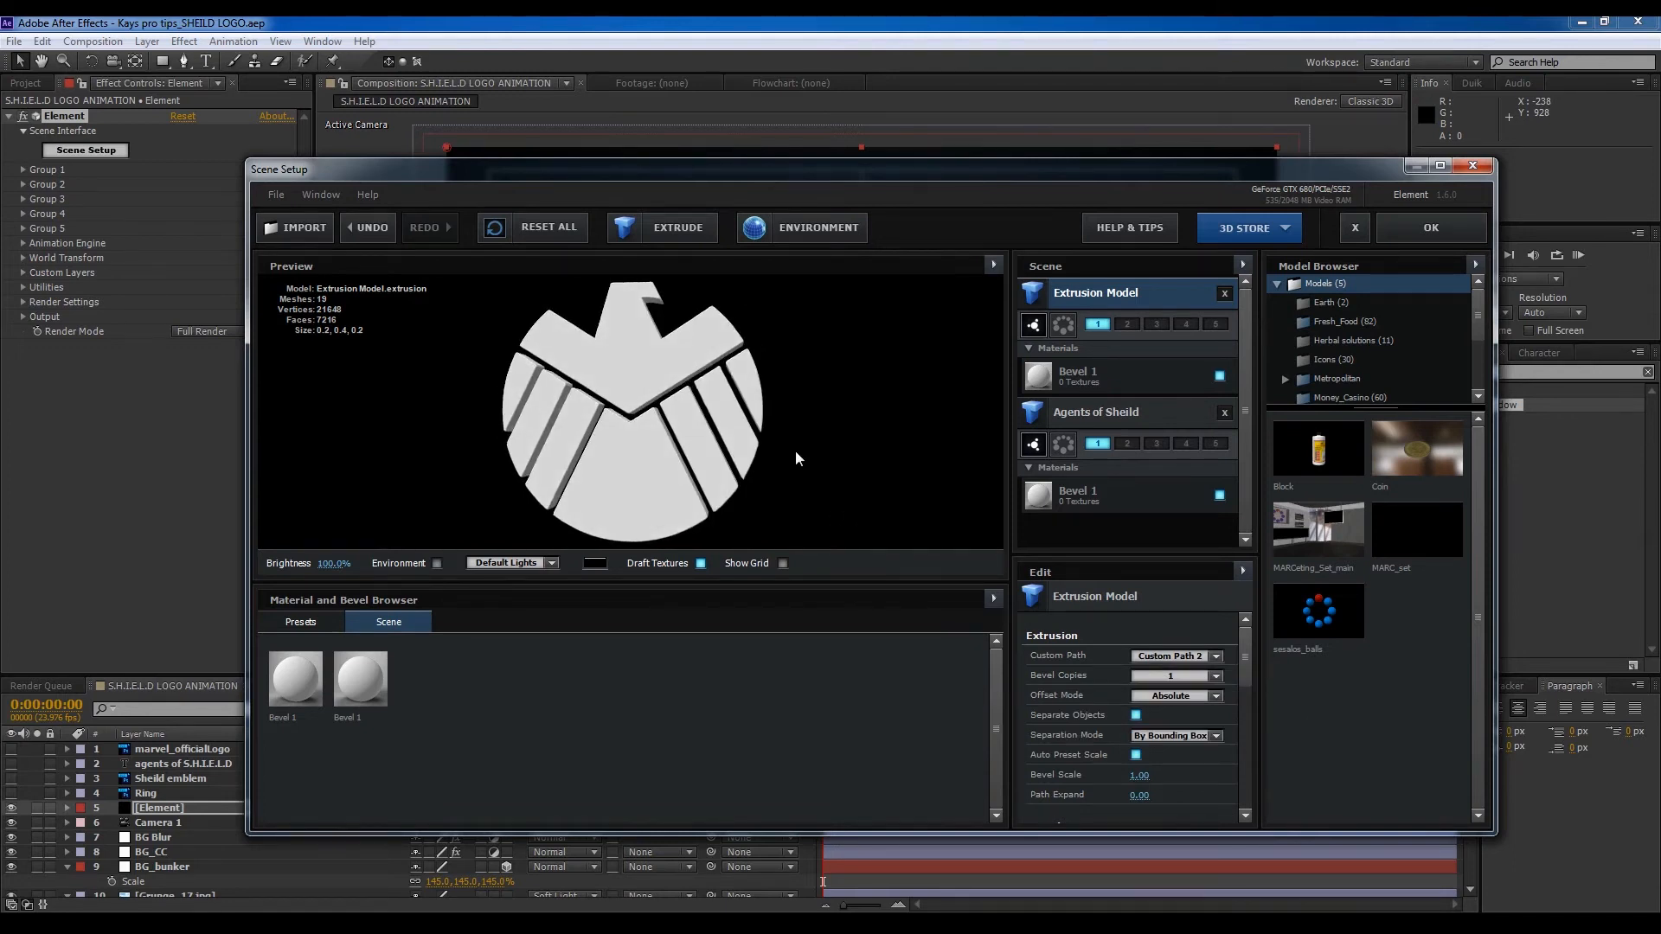
right_click(1114, 298)
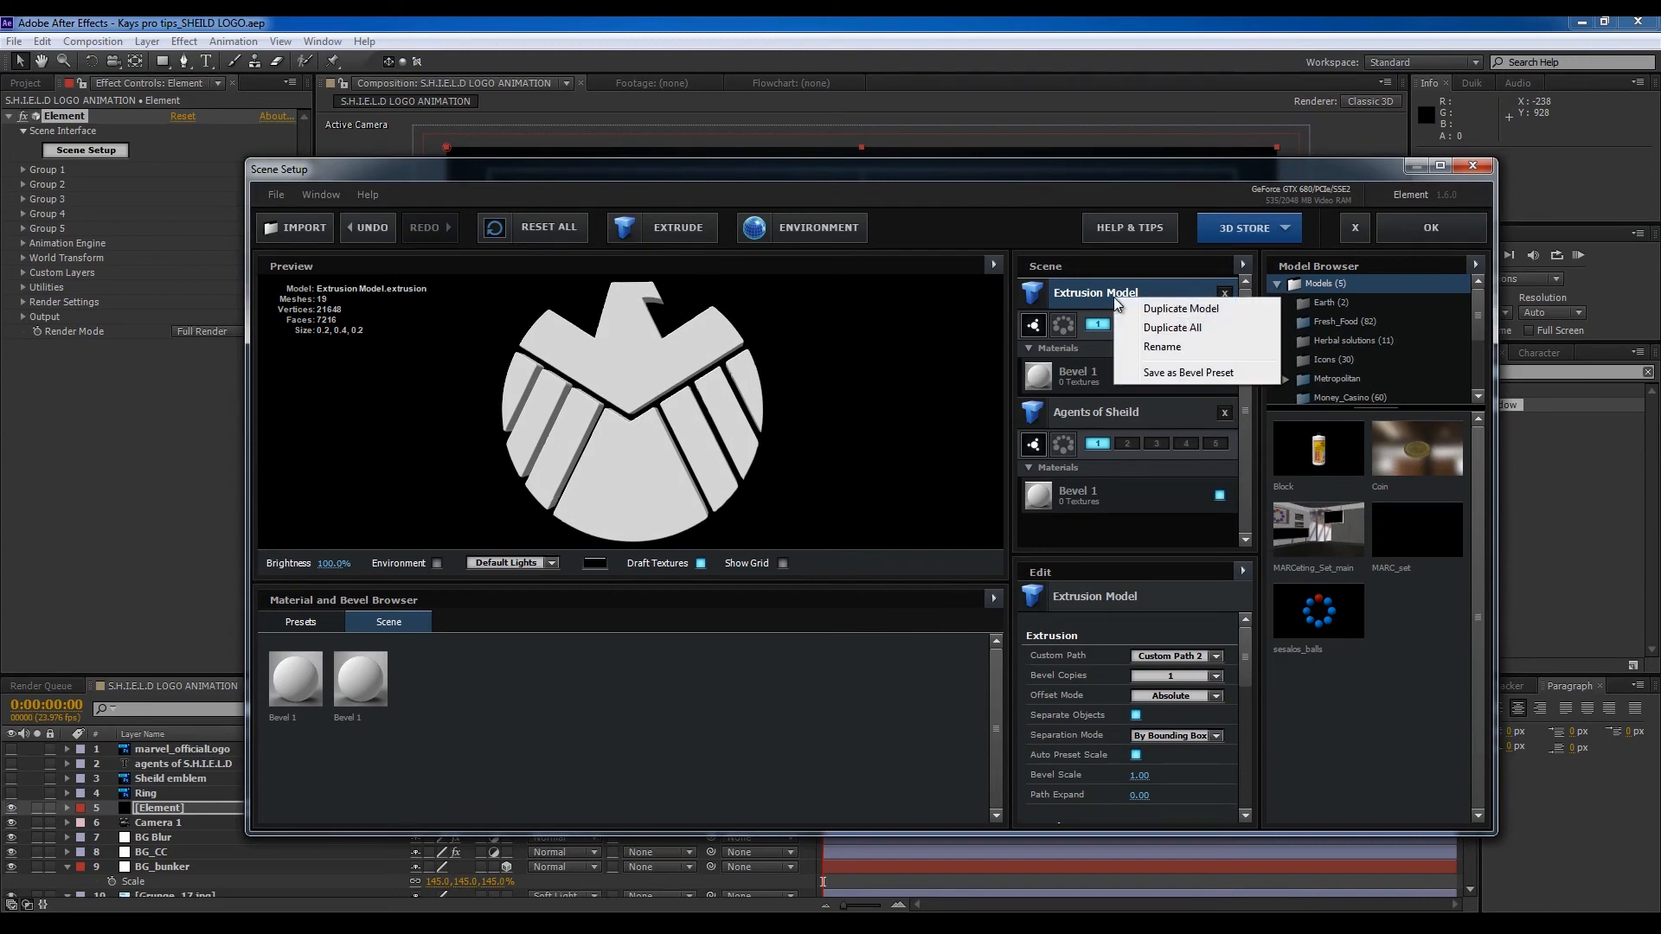
left_click(1160, 346)
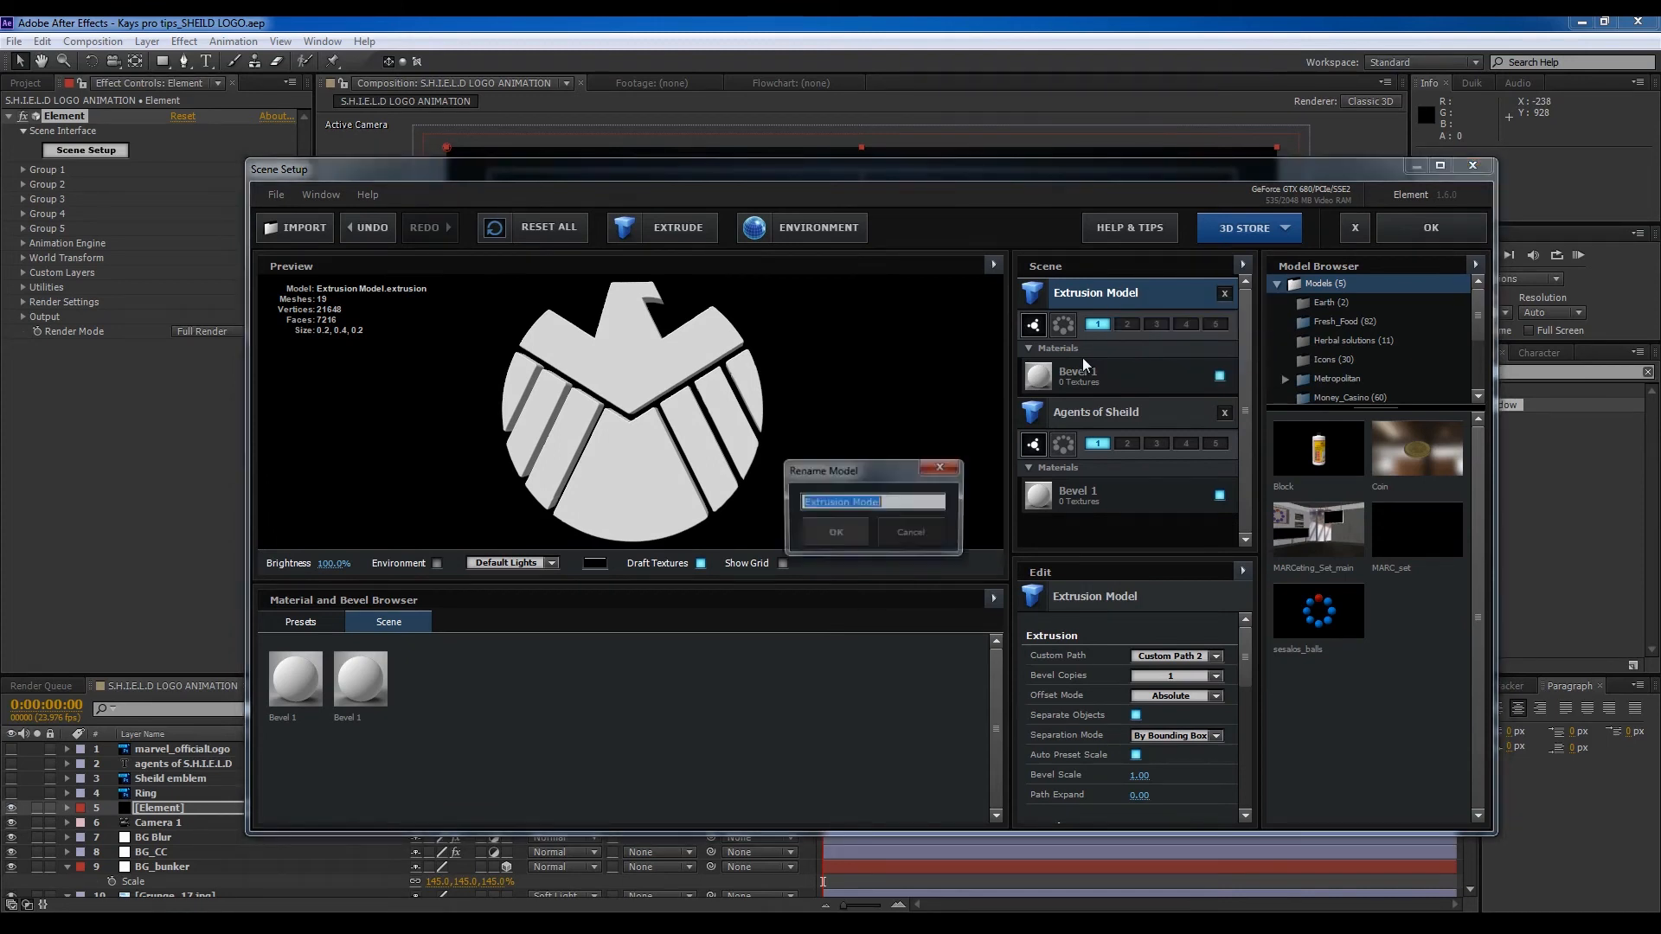
type("S")
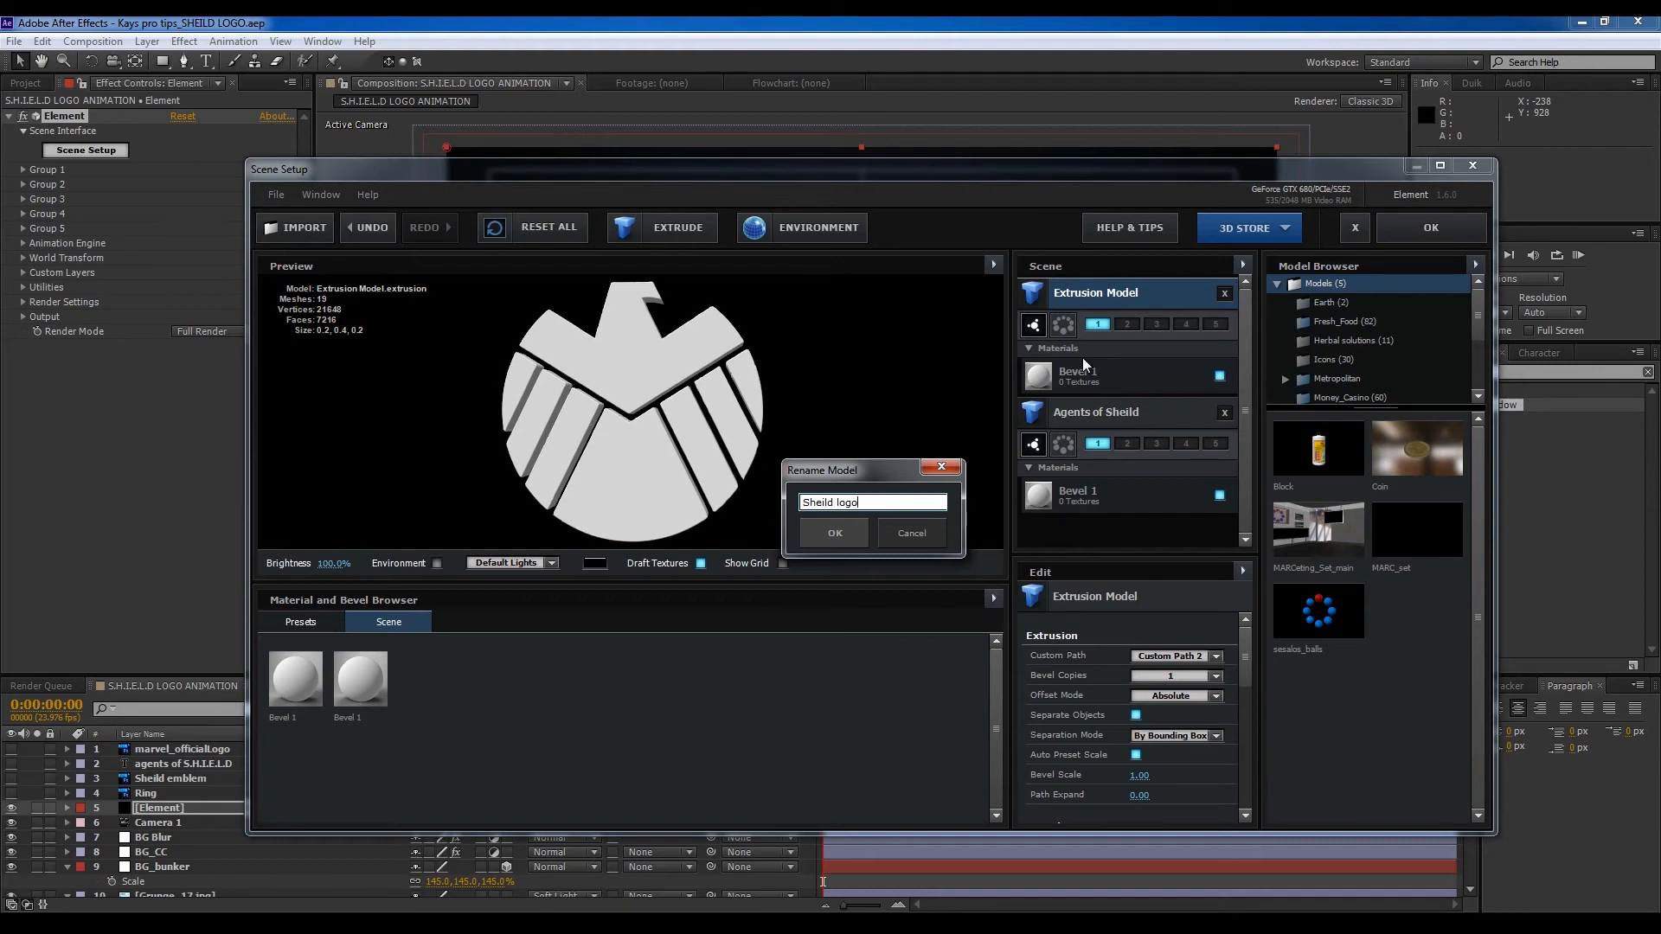
type("heild logo")
key("Return")
Step: Add a third extruded model using Custom Path 3 and rename it "Ring"
left_click(680, 237)
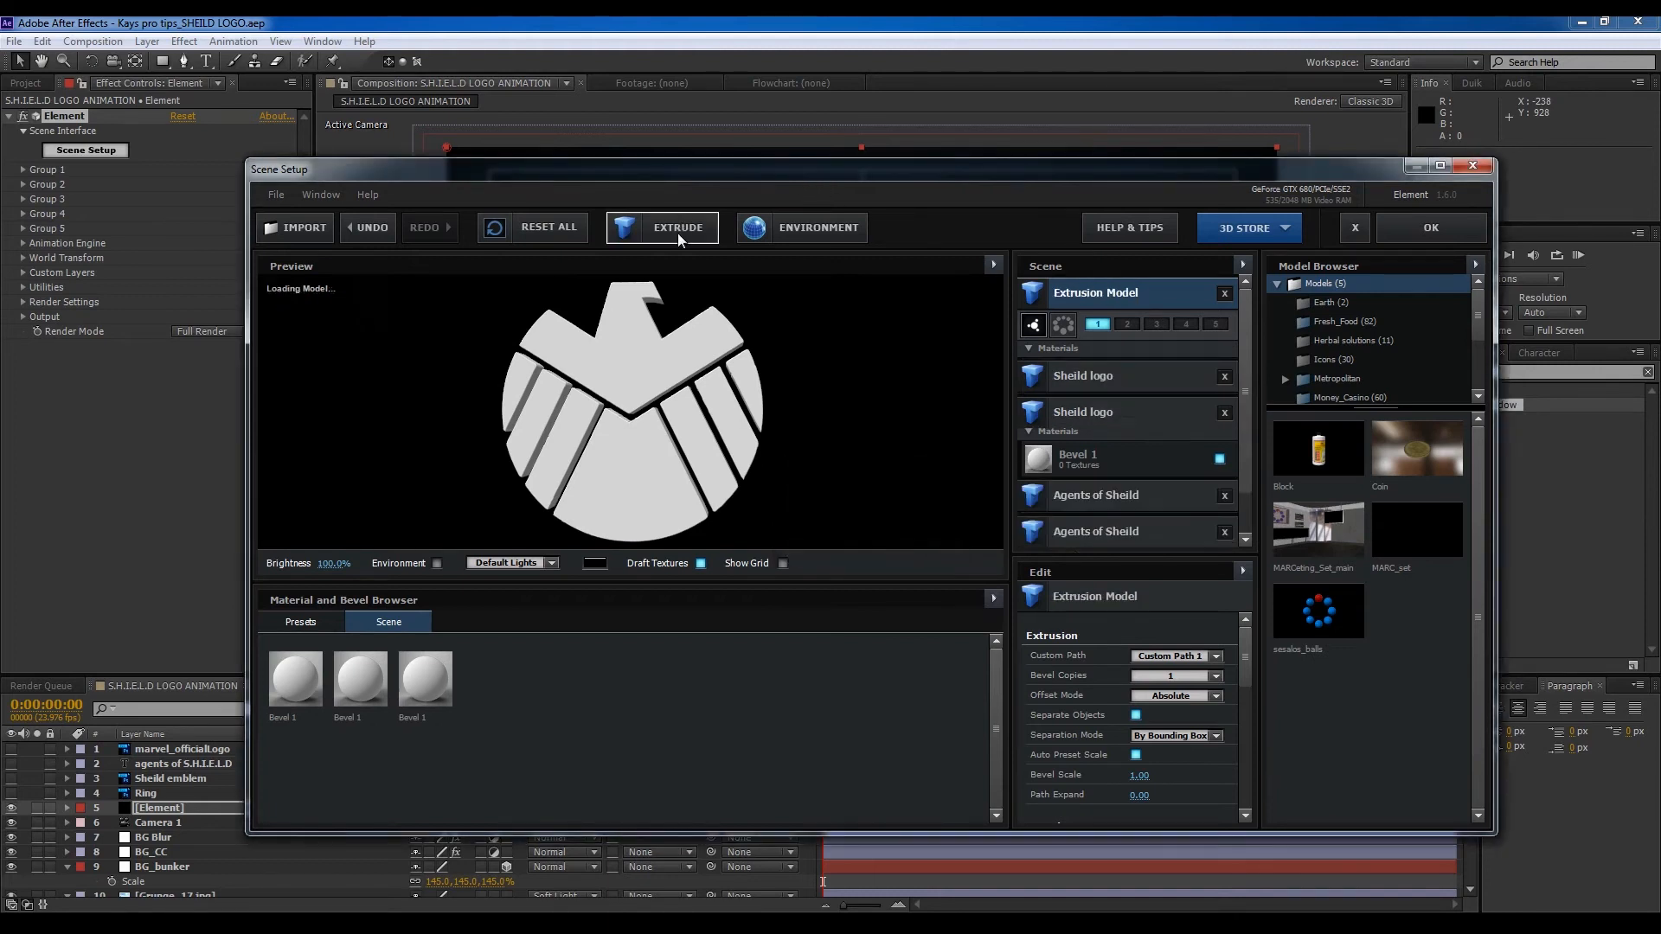
left_click(1175, 657)
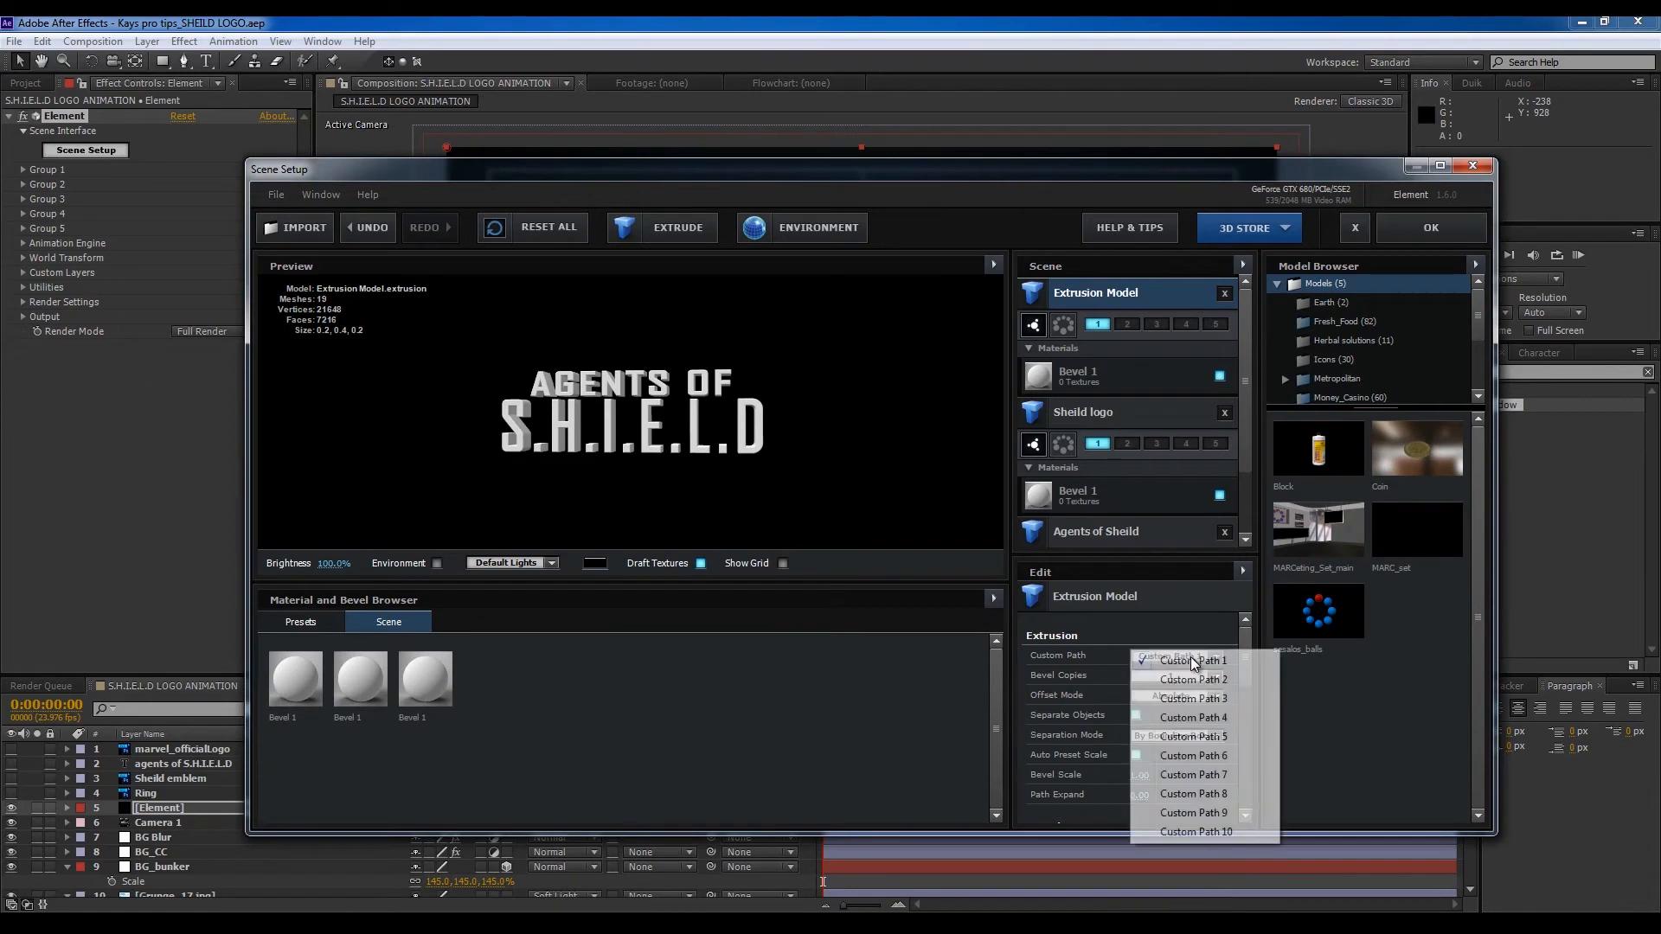
left_click(1193, 699)
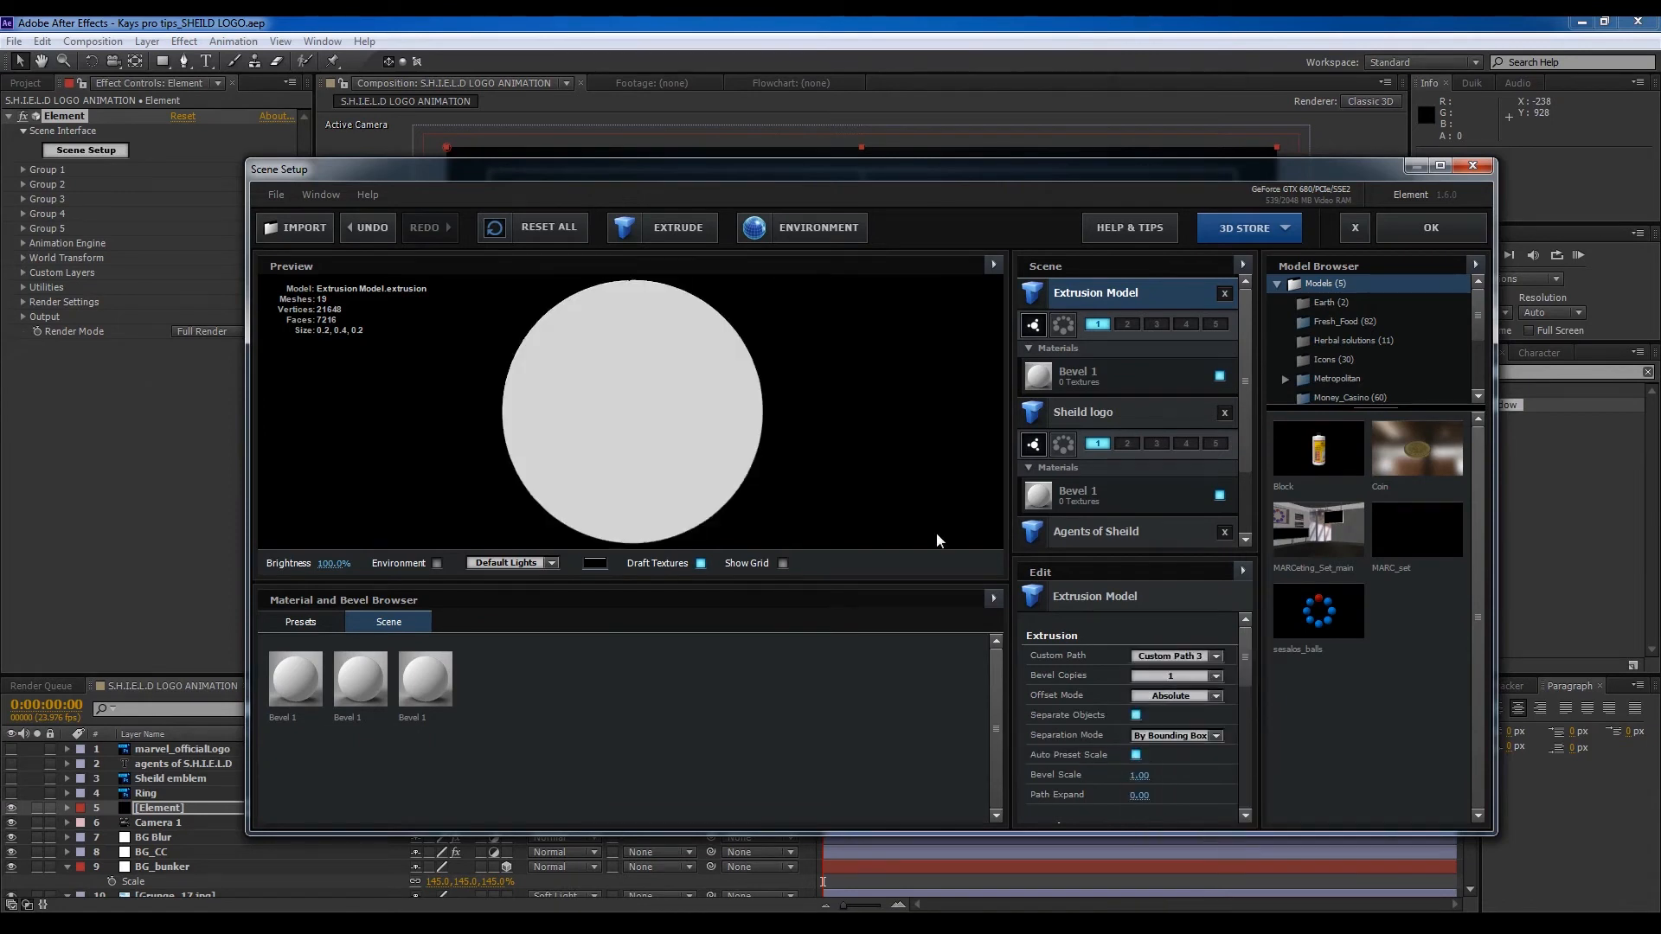
right_click(1116, 300)
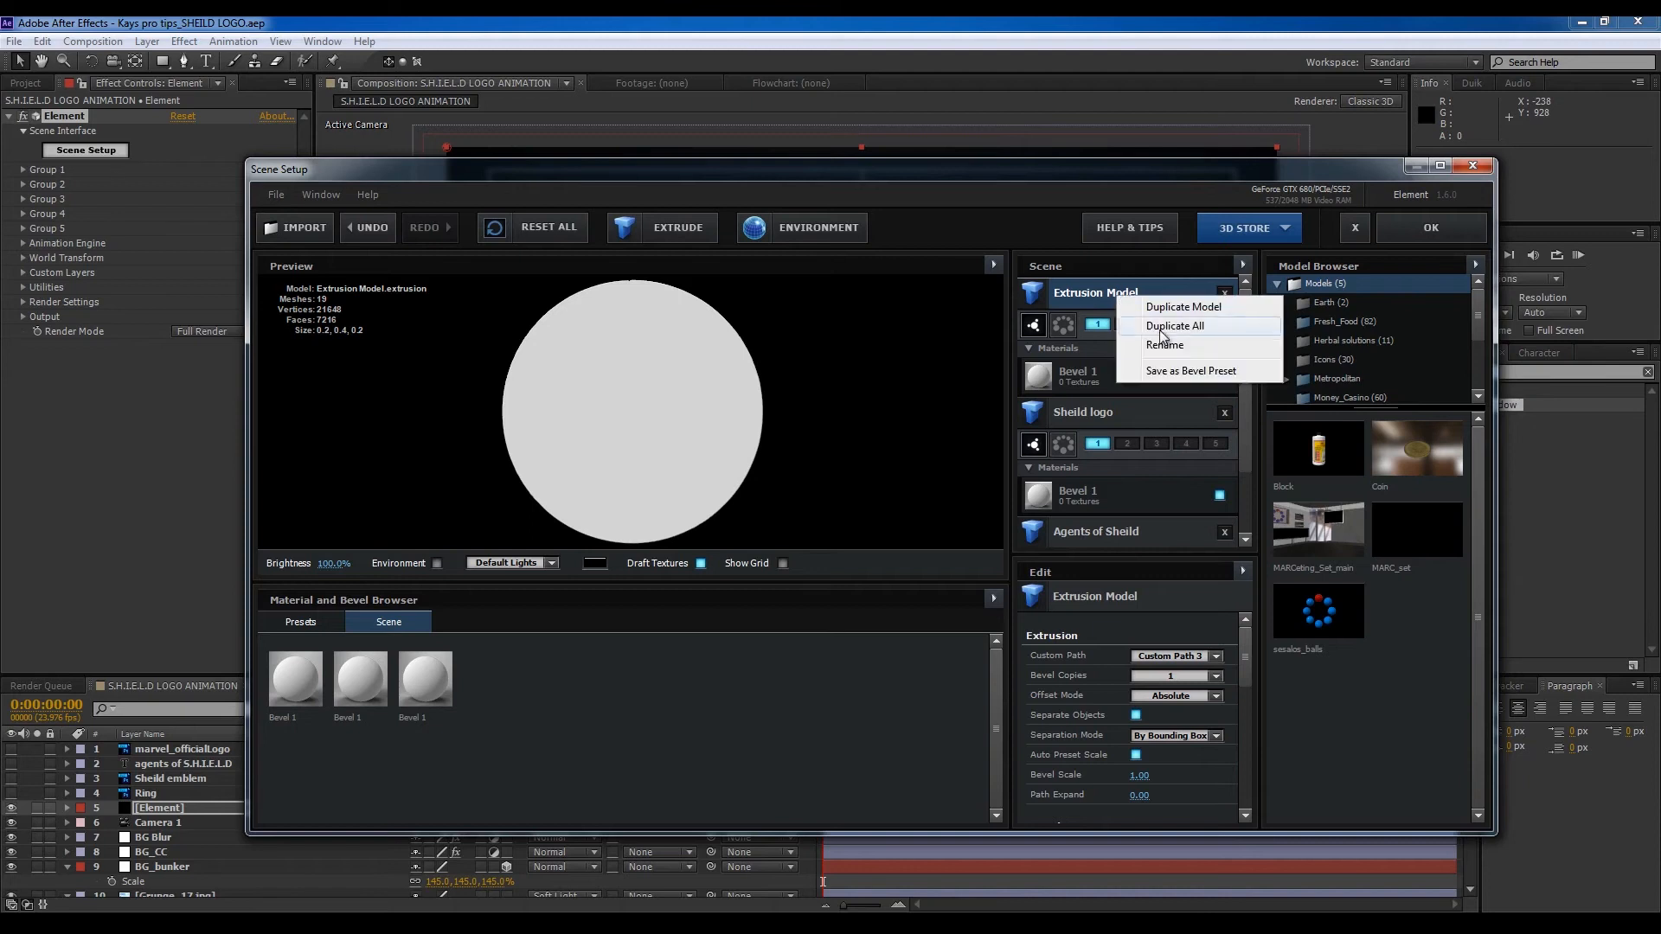
left_click(1176, 344)
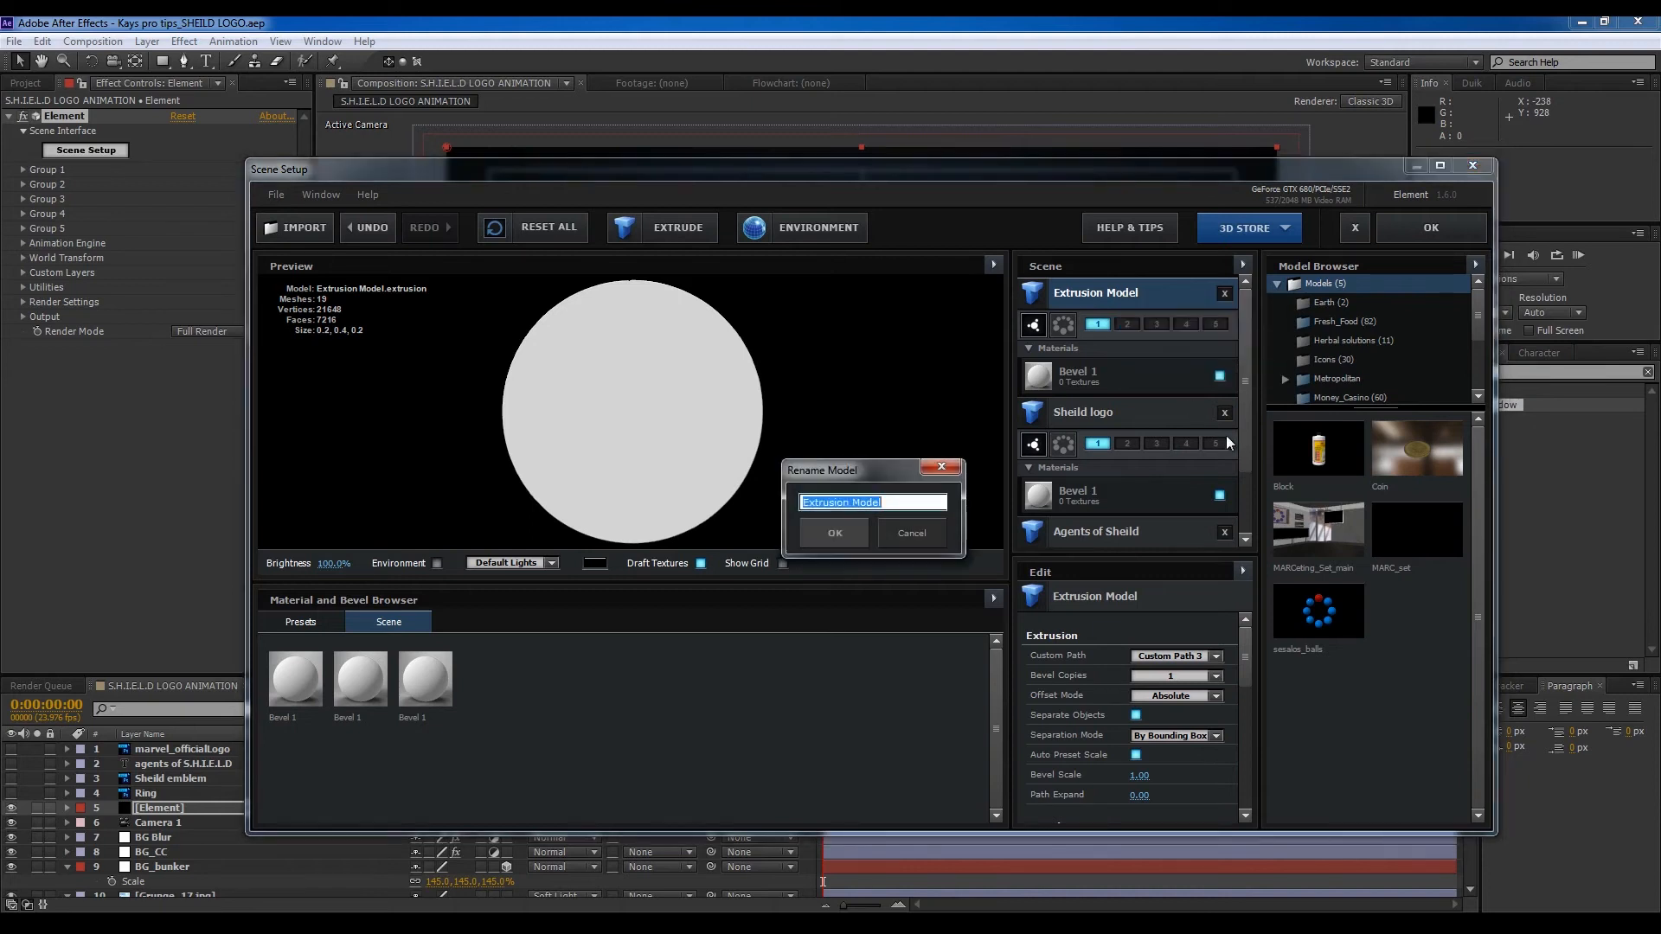
type("Ring")
key("Return")
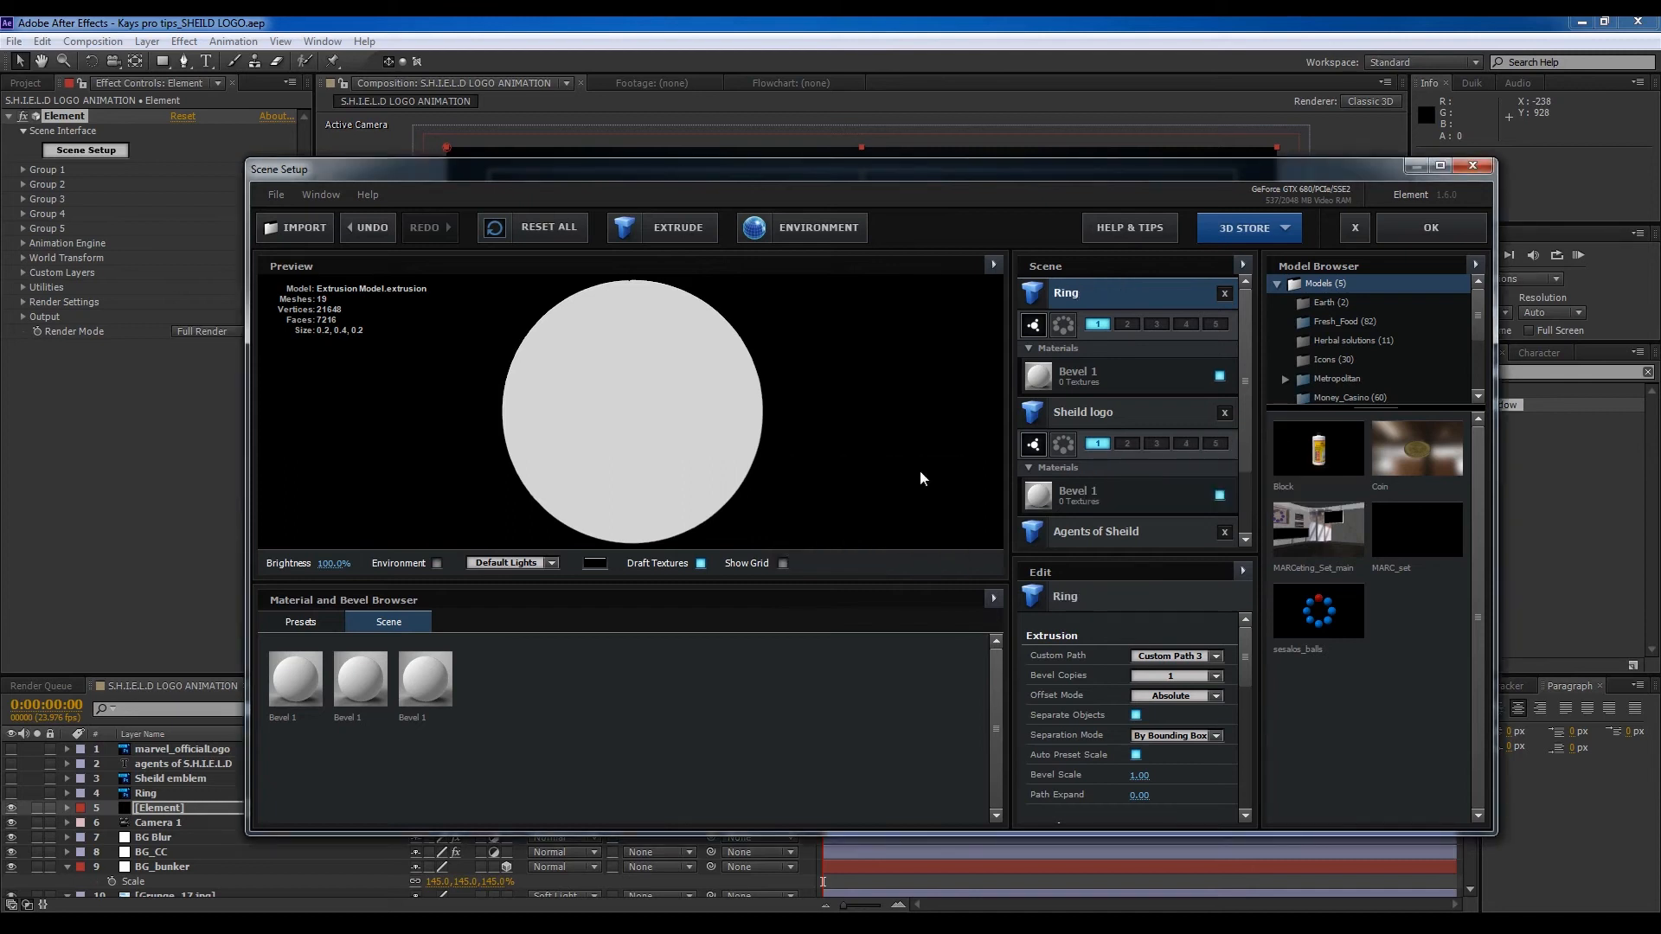
mouse_move(779, 475)
left_mouse_down()
mouse_move(654, 470)
mouse_move(830, 478)
mouse_move(769, 476)
left_mouse_up()
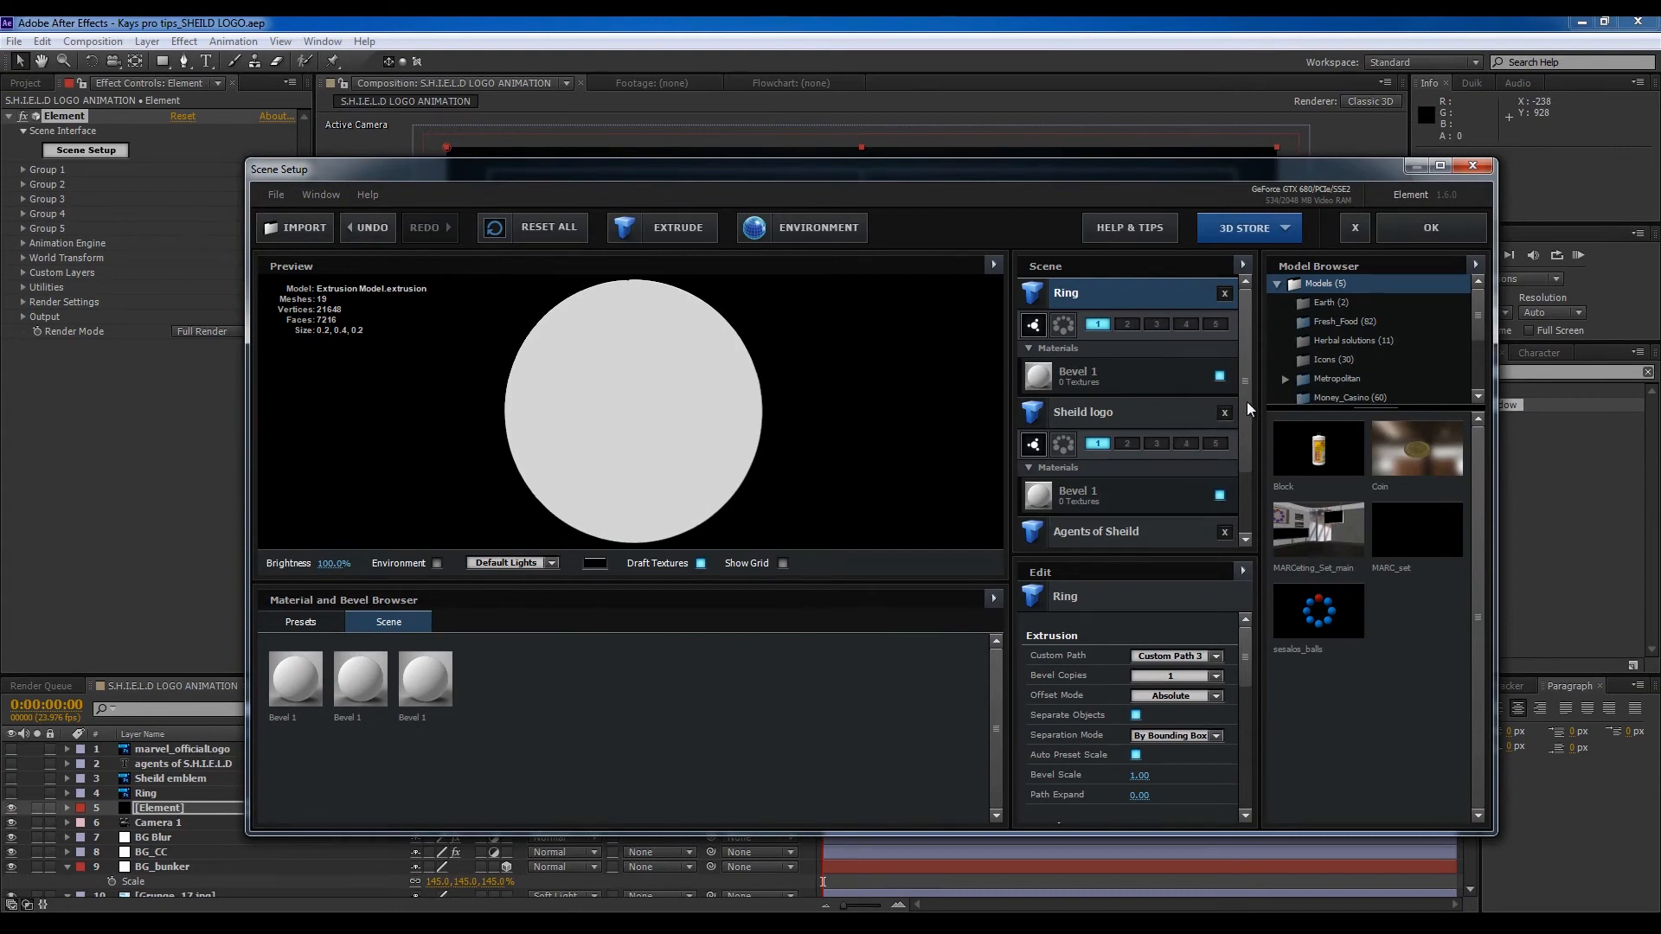
Step: Select the Agents of Sheild model and switch to VLC media player to examine the title's look in the trailer
left_click_drag(1249, 408, 1241, 481)
left_click(1132, 454)
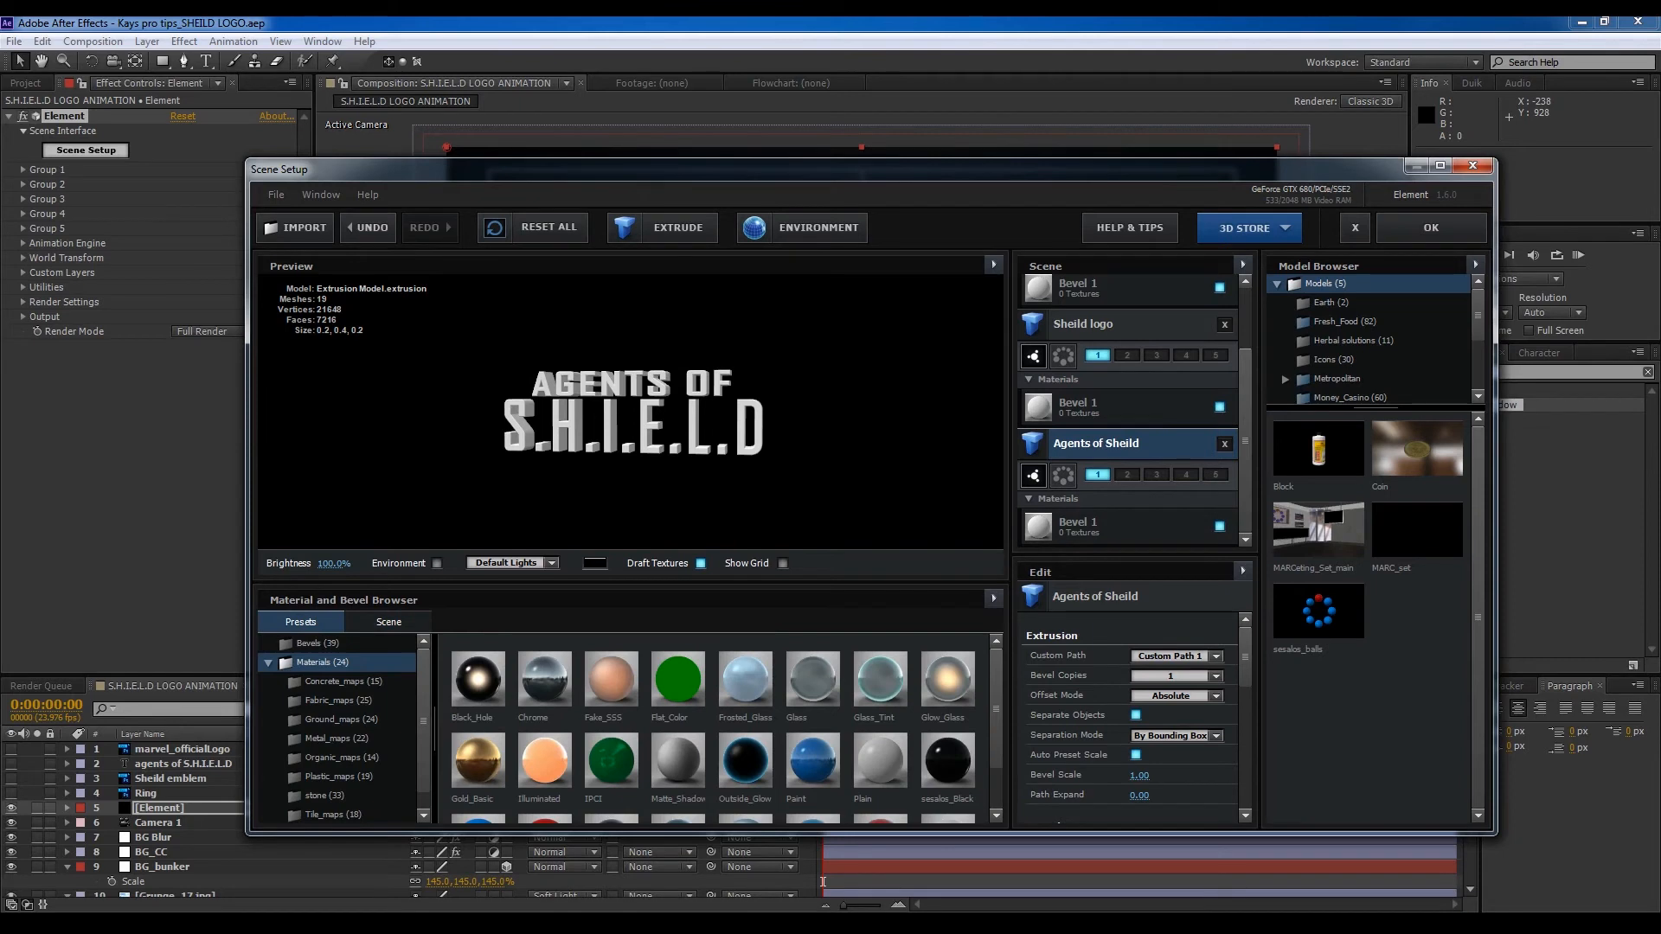
key("alt+Tab")
left_click_drag(838, 148, 711, 140)
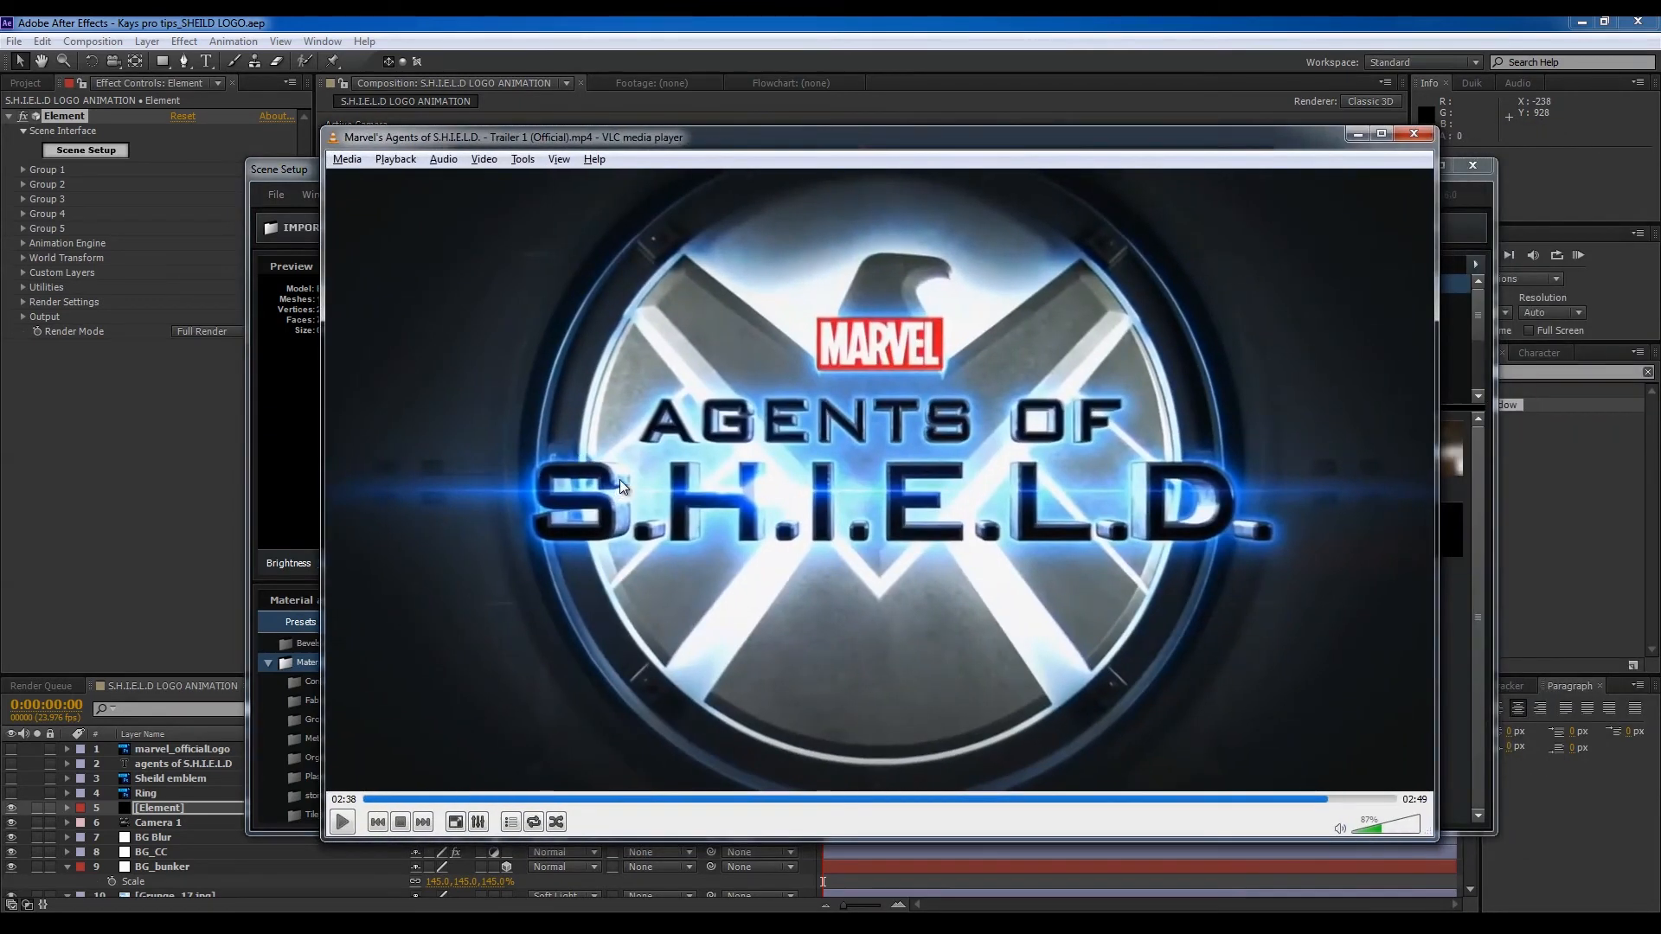
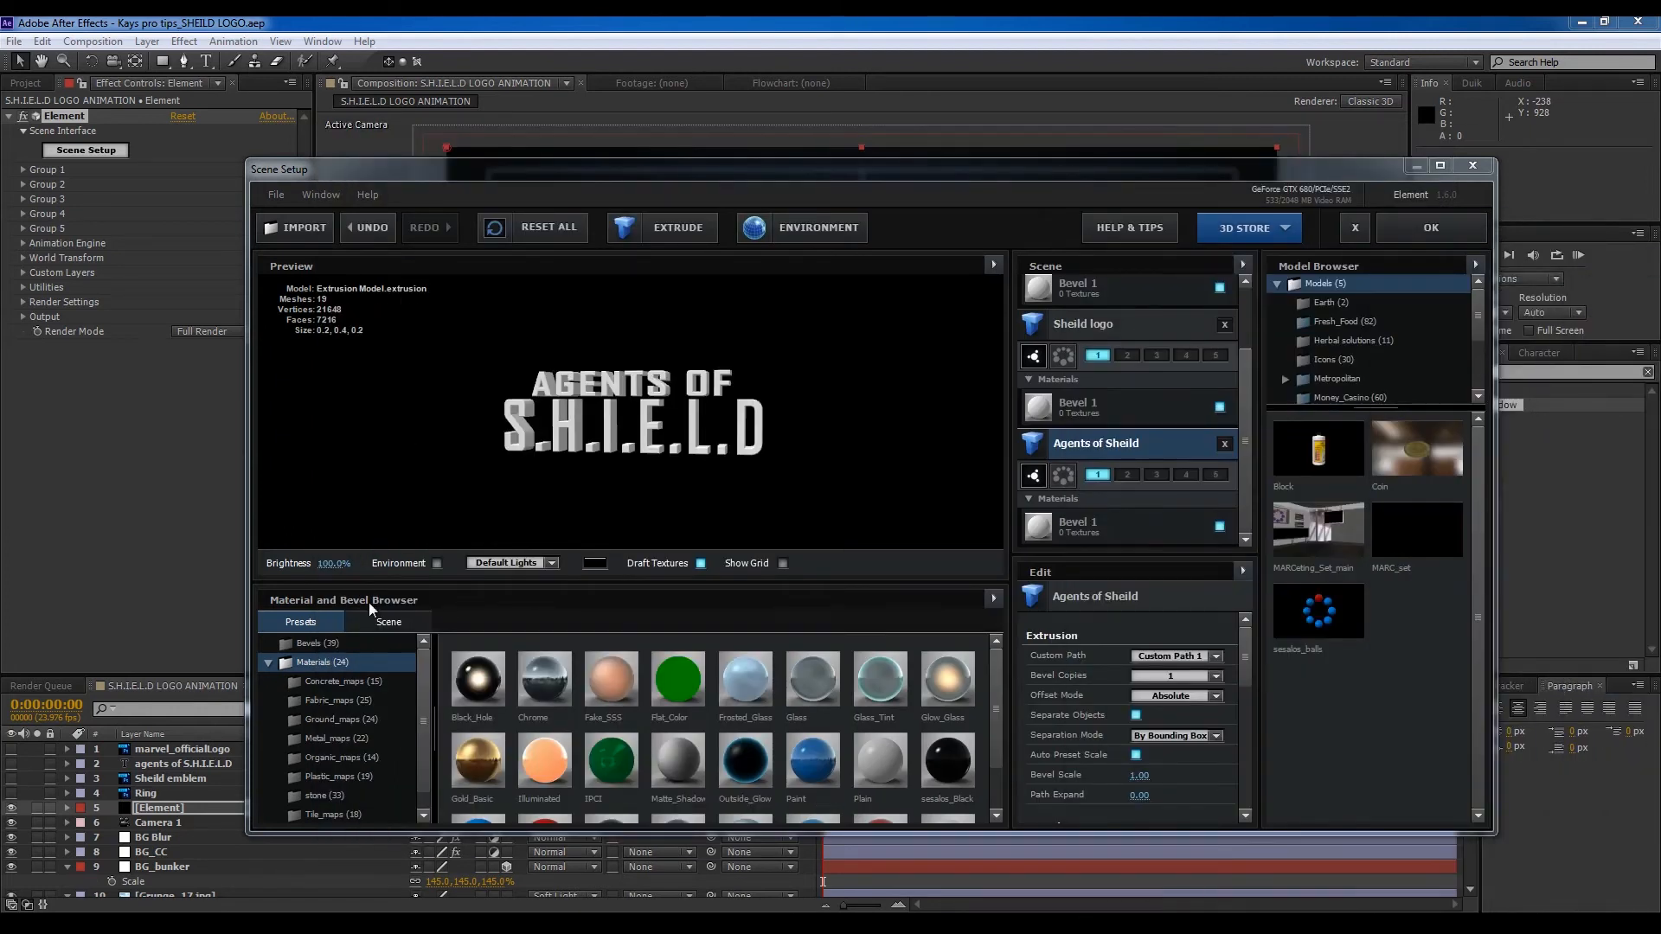
Step: Return to Element's Scene Setup and apply the Pro_Black bevel preset to the Agents of Sheild model
left_click(308, 644)
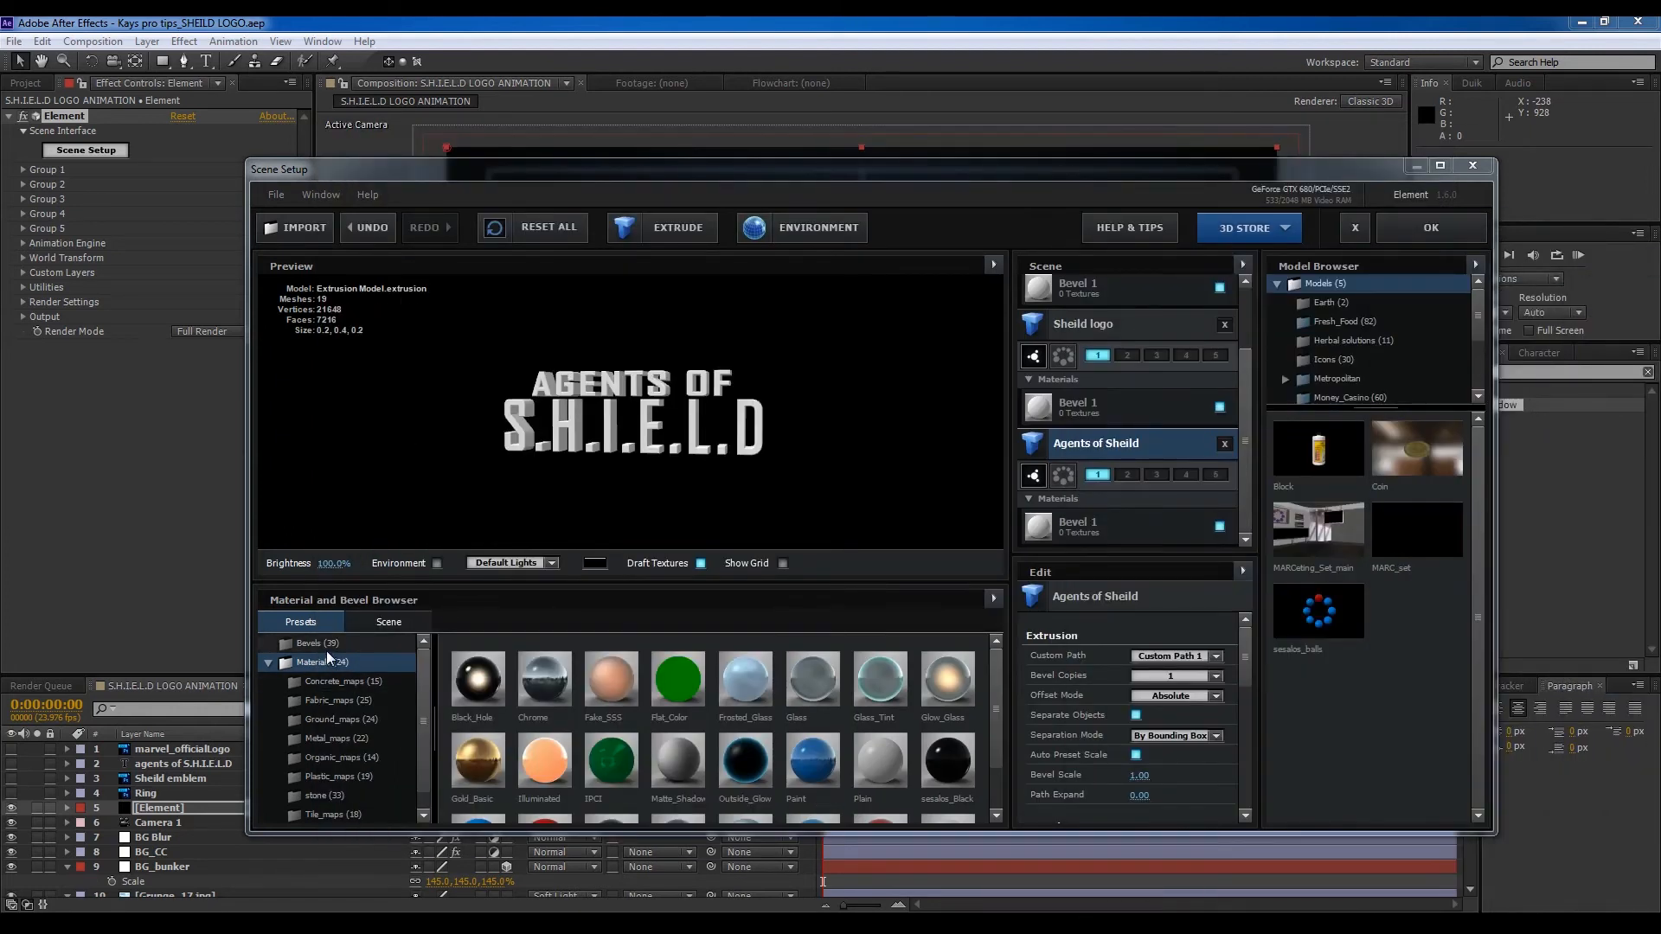
scroll(992, 705, "down", 2)
scroll(991, 713, "down", 2)
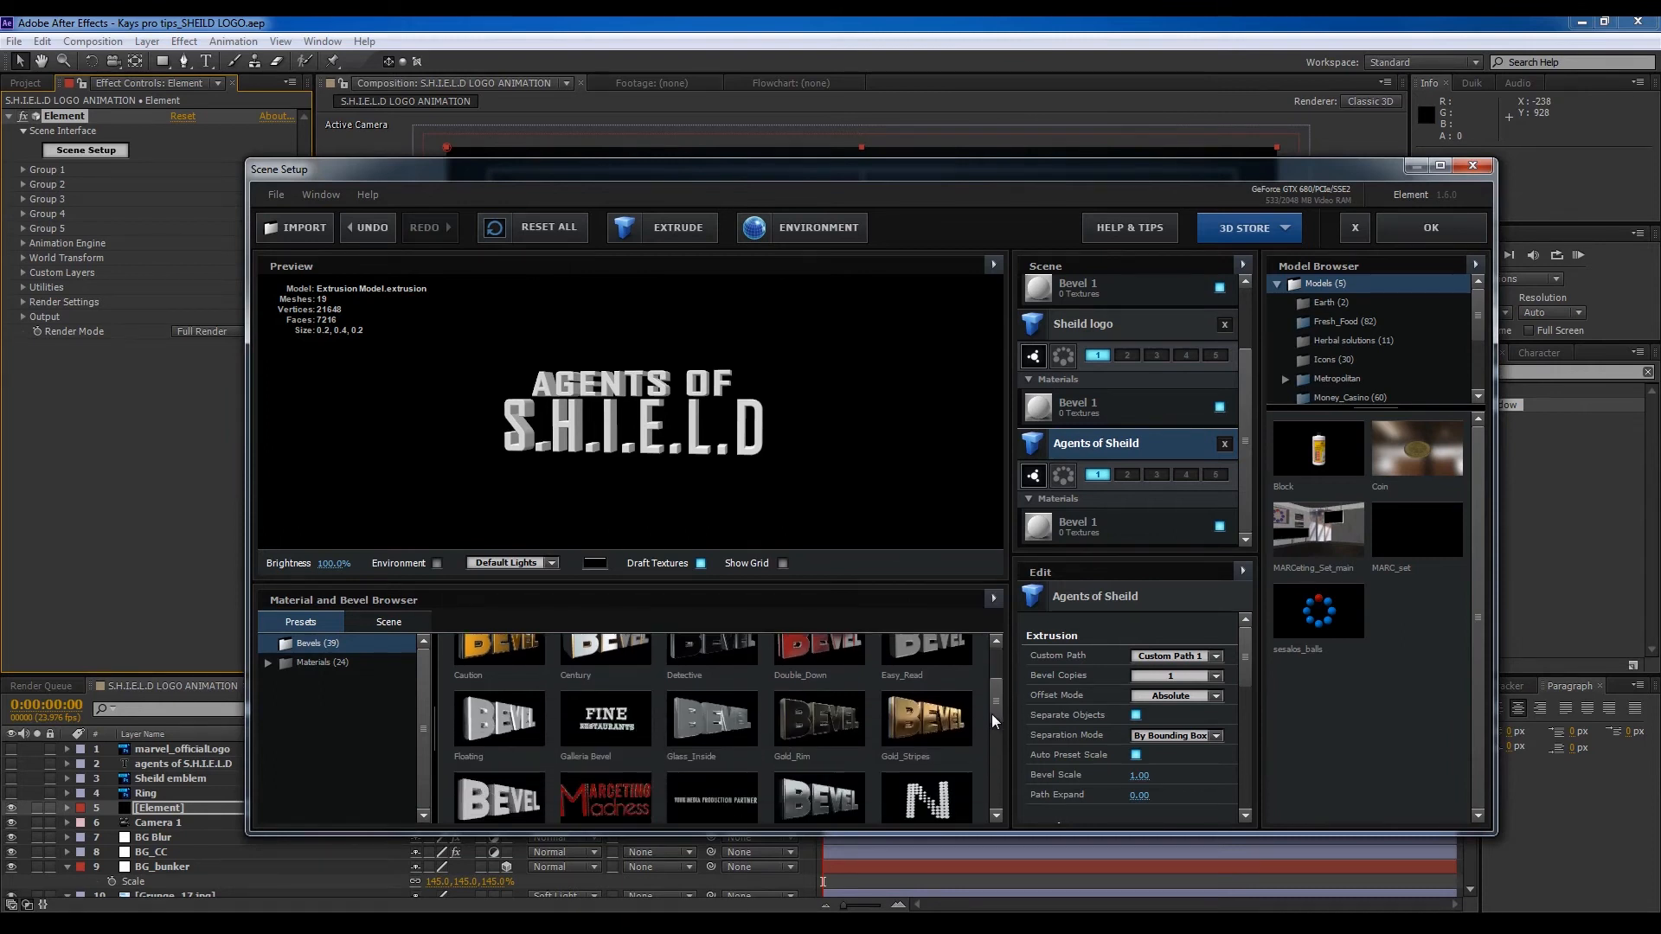
scroll(991, 738, "down", 2)
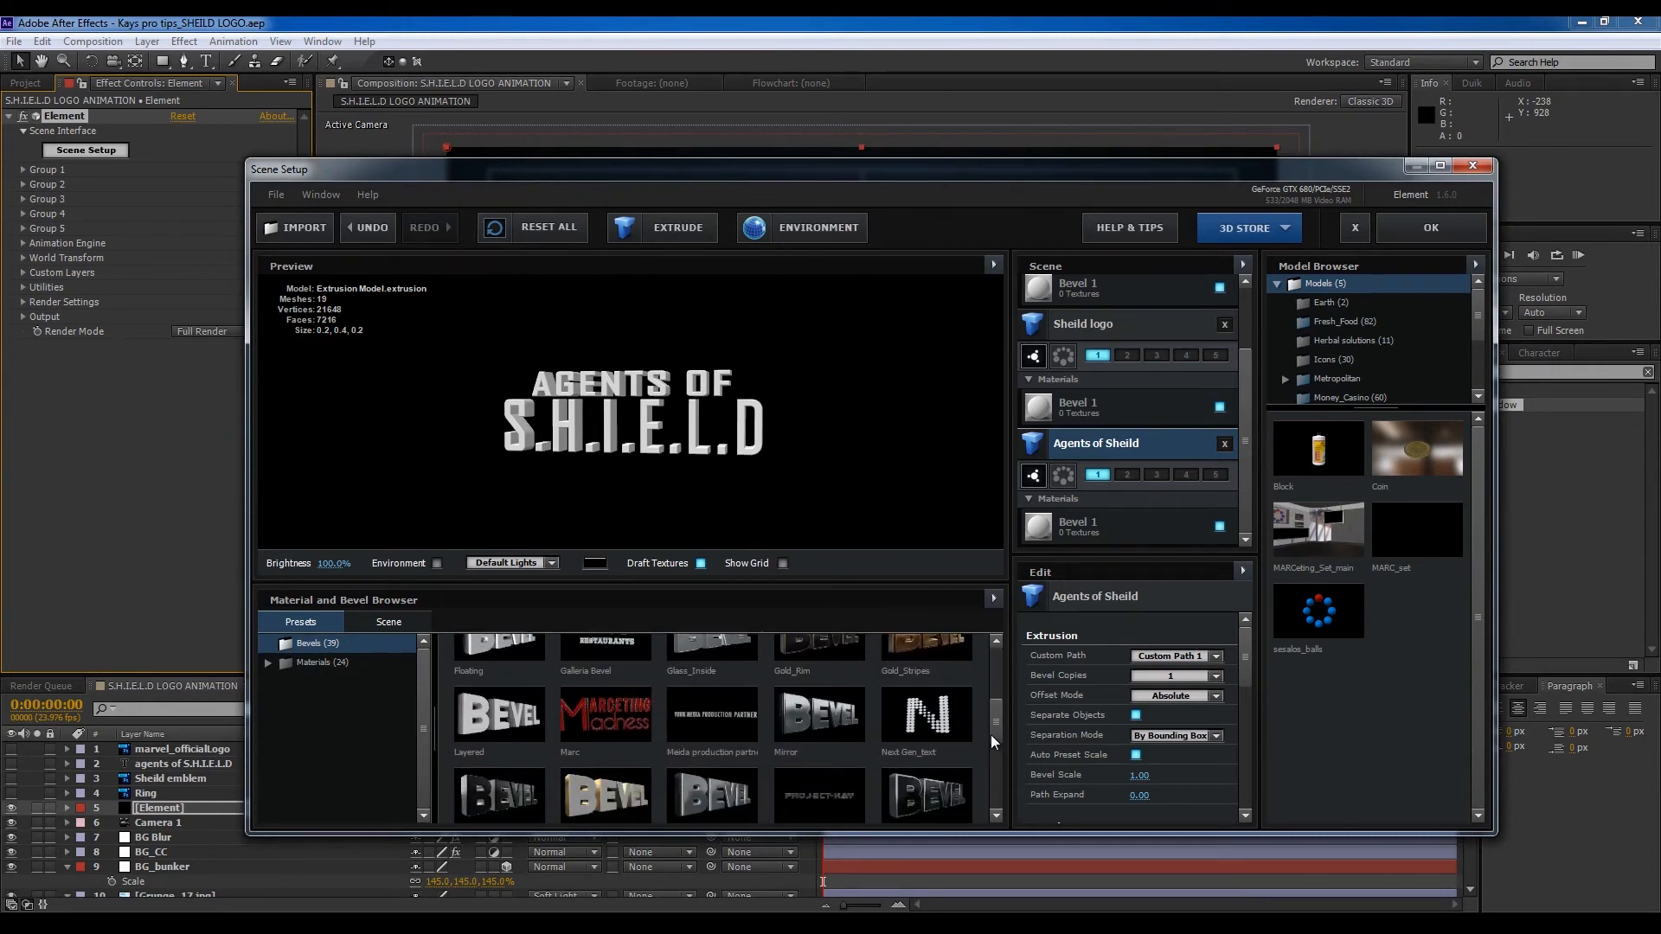
double_click(934, 774)
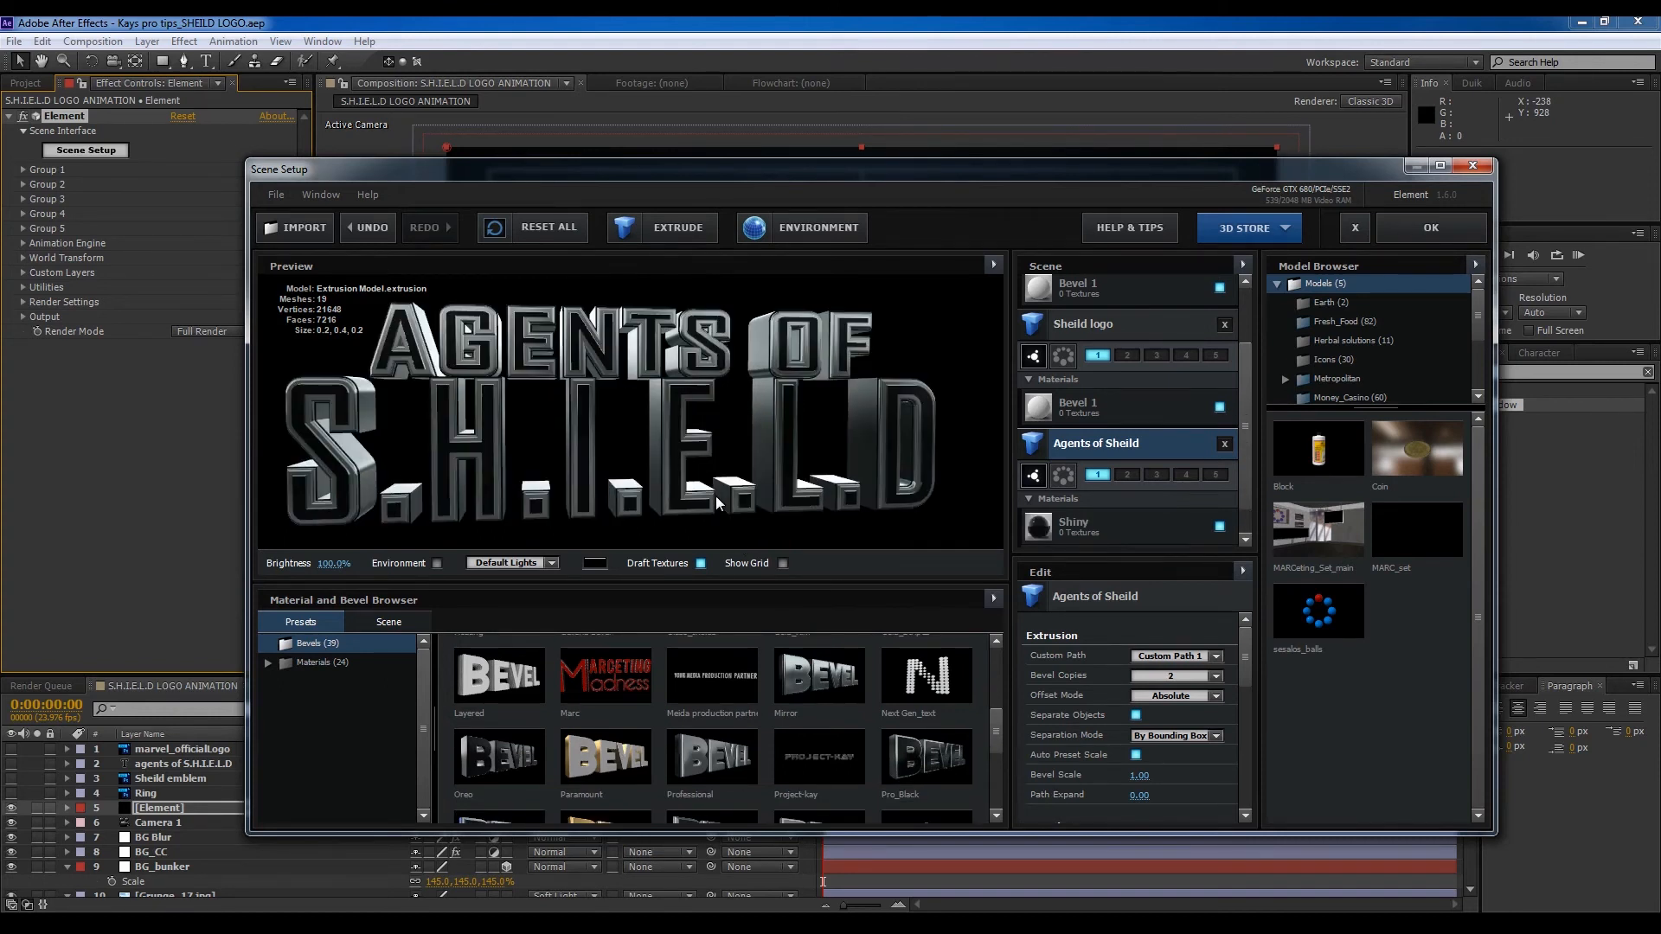
mouse_move(809, 510)
left_mouse_down()
mouse_move(740, 499)
mouse_move(777, 507)
left_mouse_up()
left_click_drag(786, 500, 791, 514)
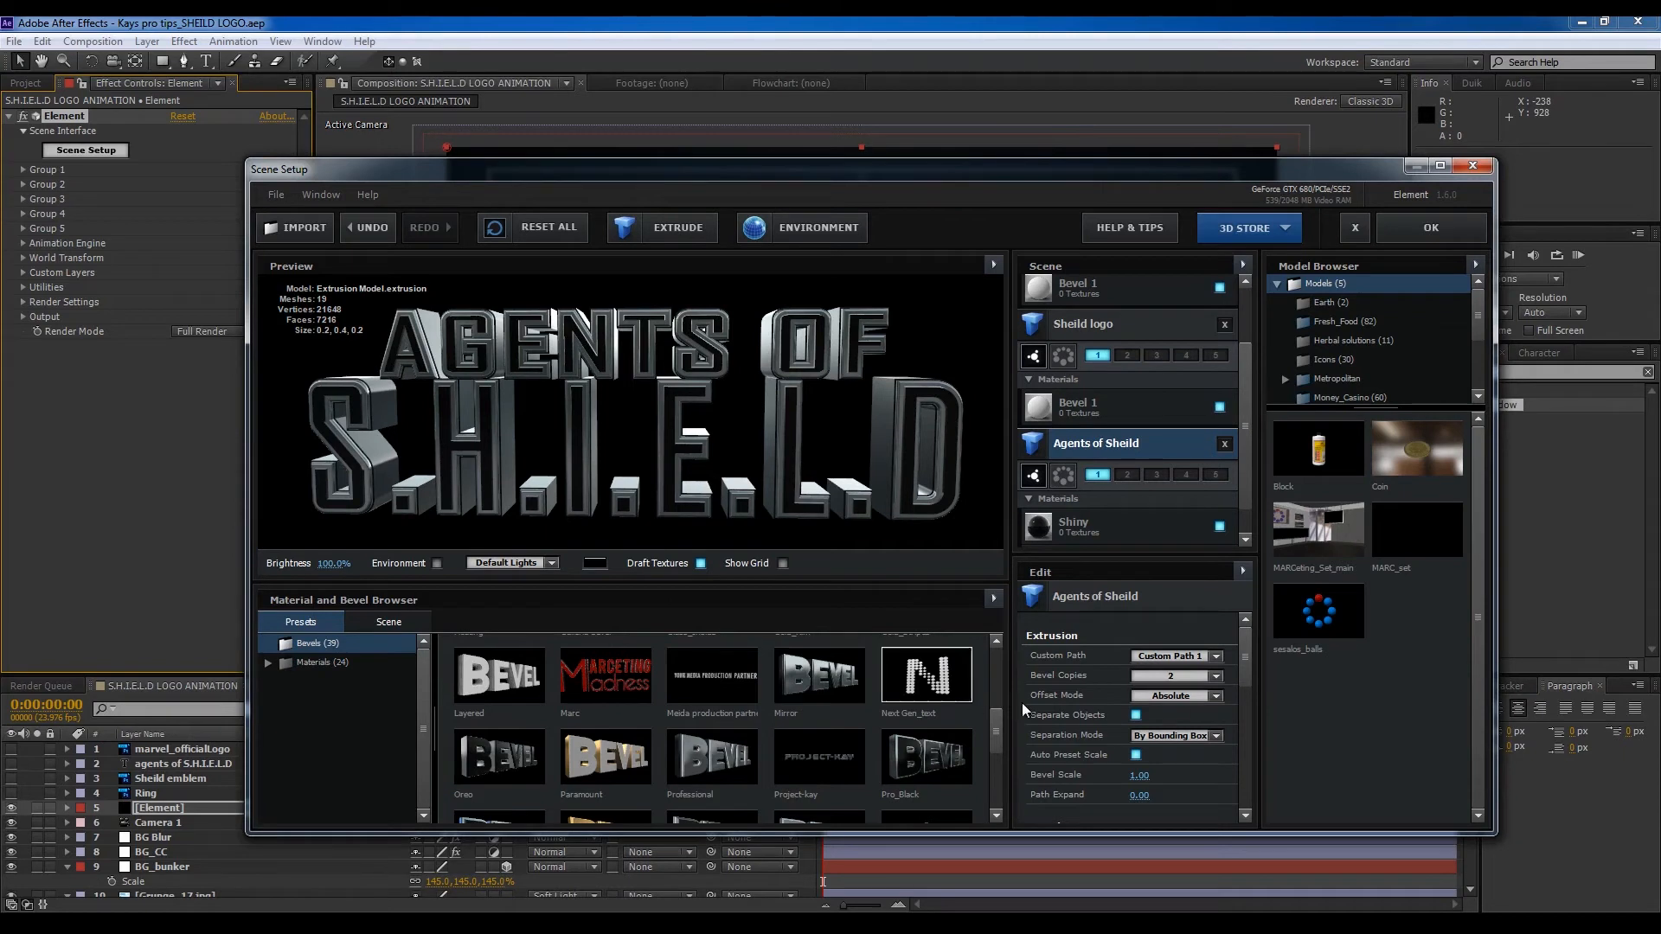
Step: Assign the Ring model to group 3 and the Sheild logo to group 2, and collapse both models' material lists
scroll(1244, 505, "up", 3)
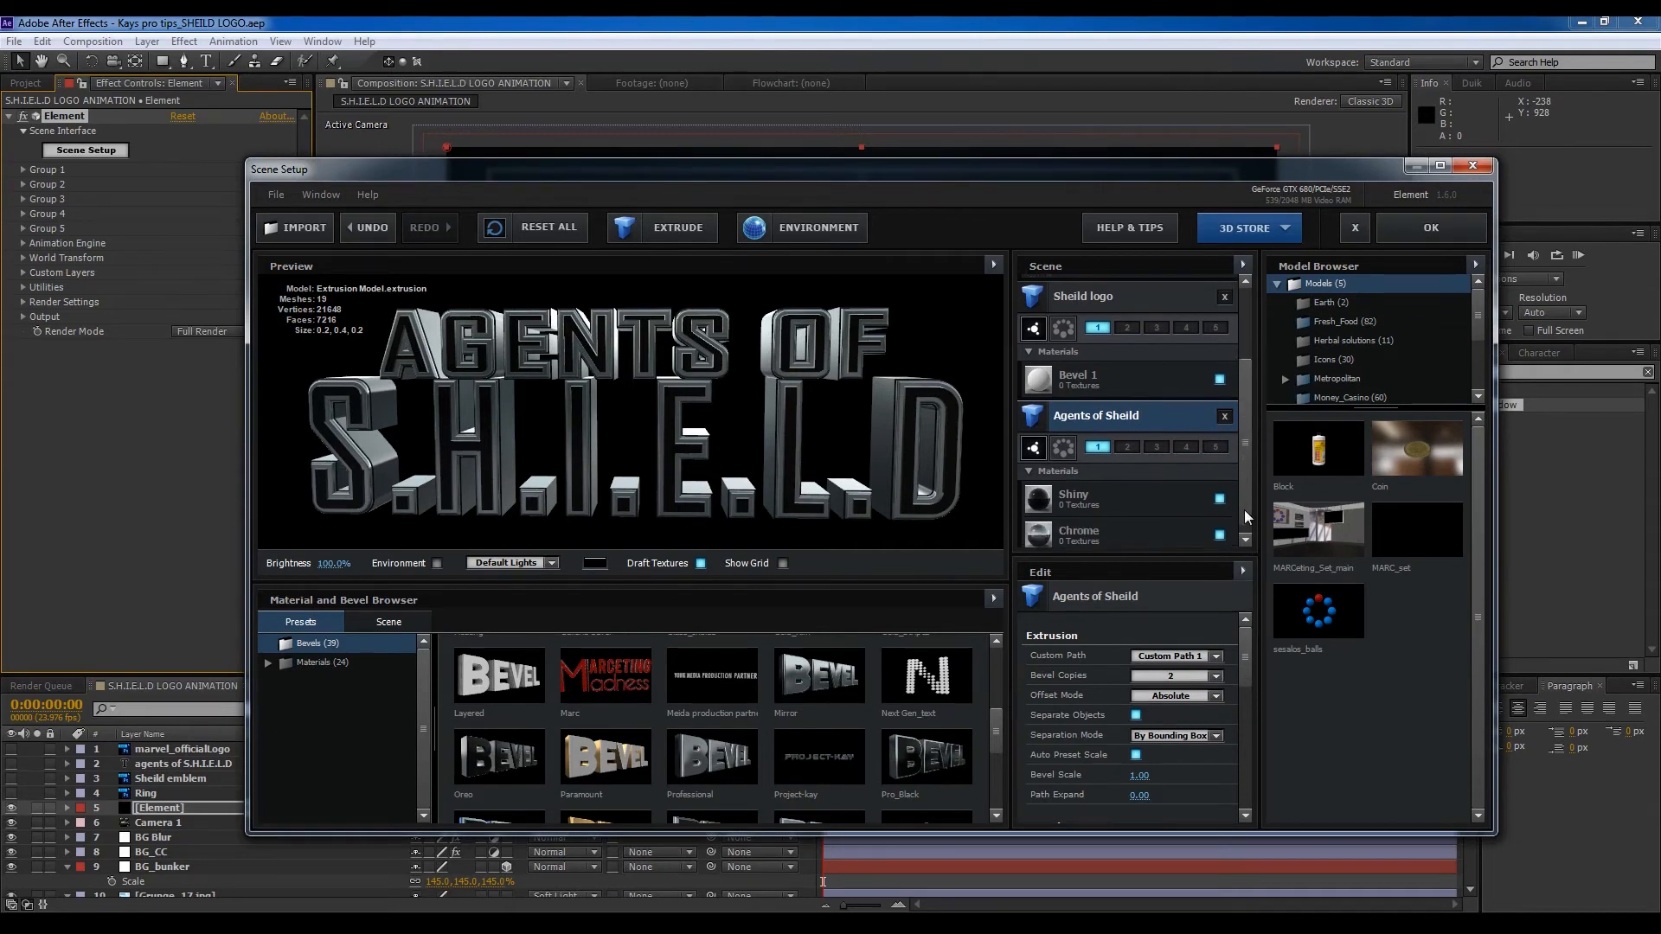
left_click(1156, 324)
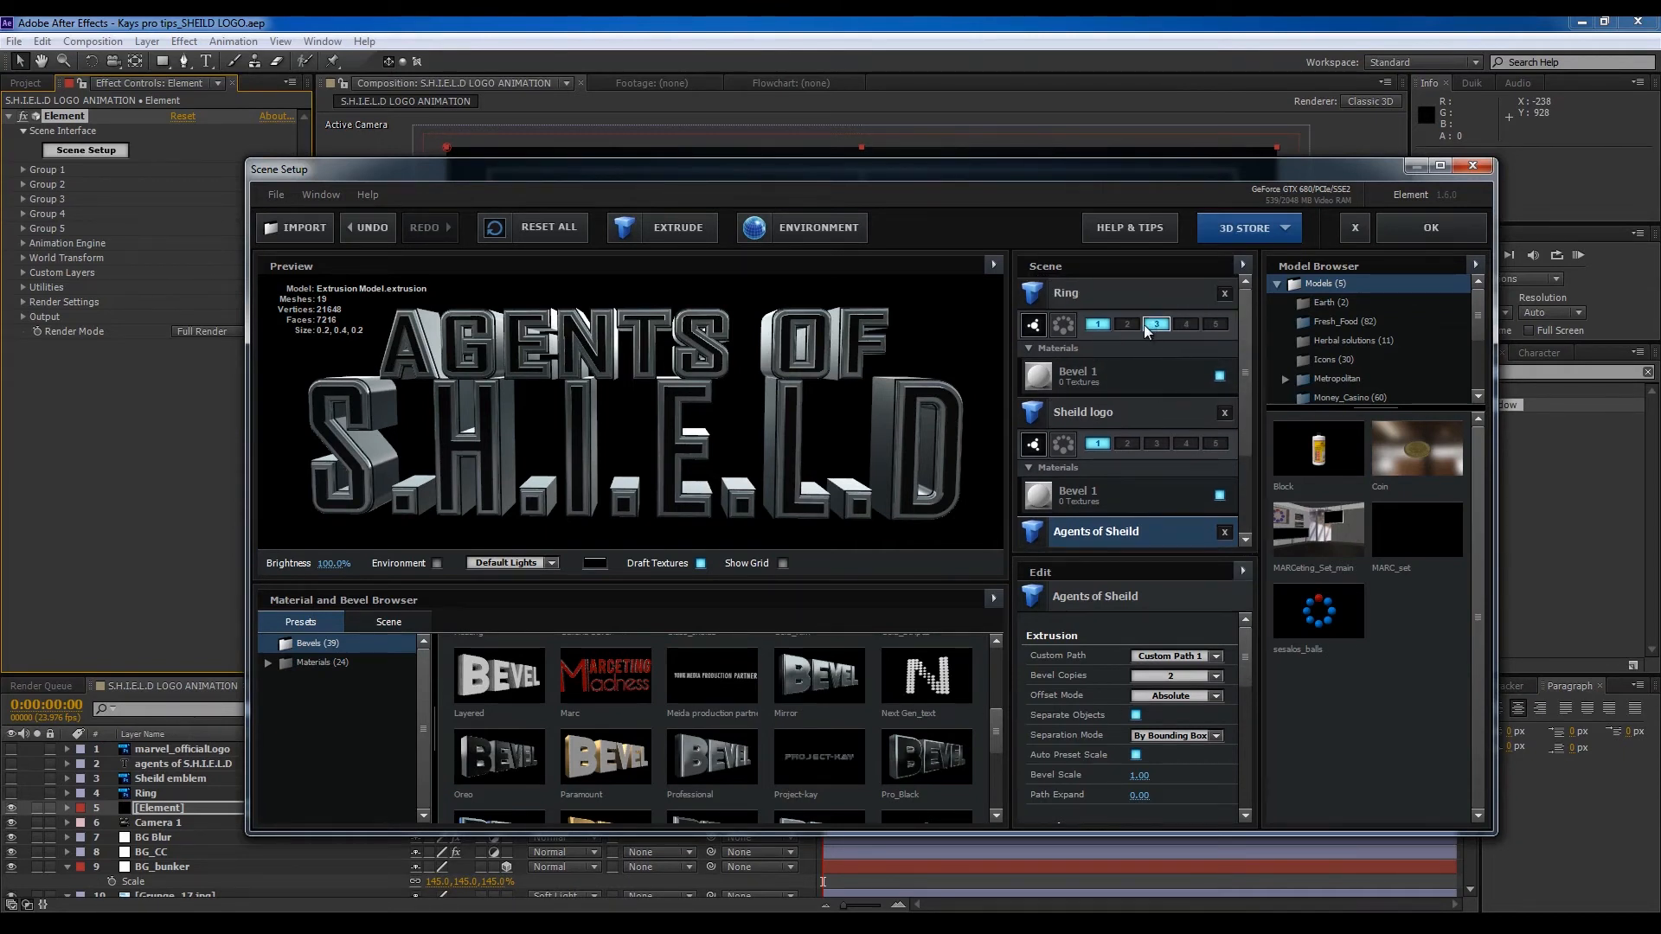
left_click(1129, 447)
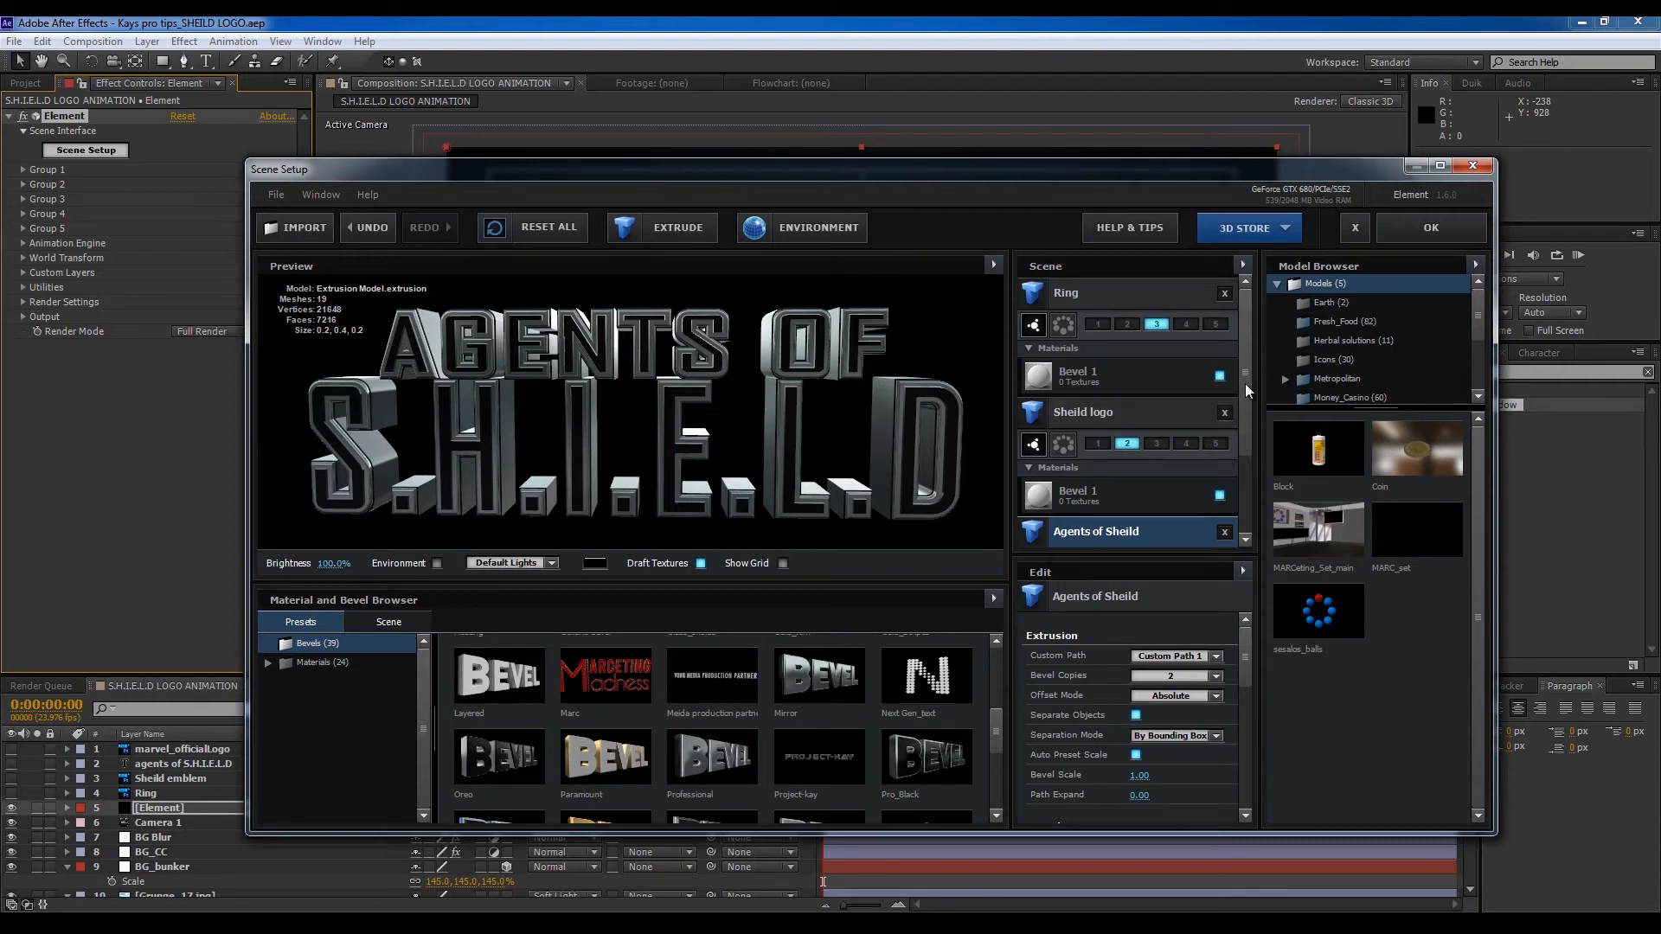
left_click(1029, 350)
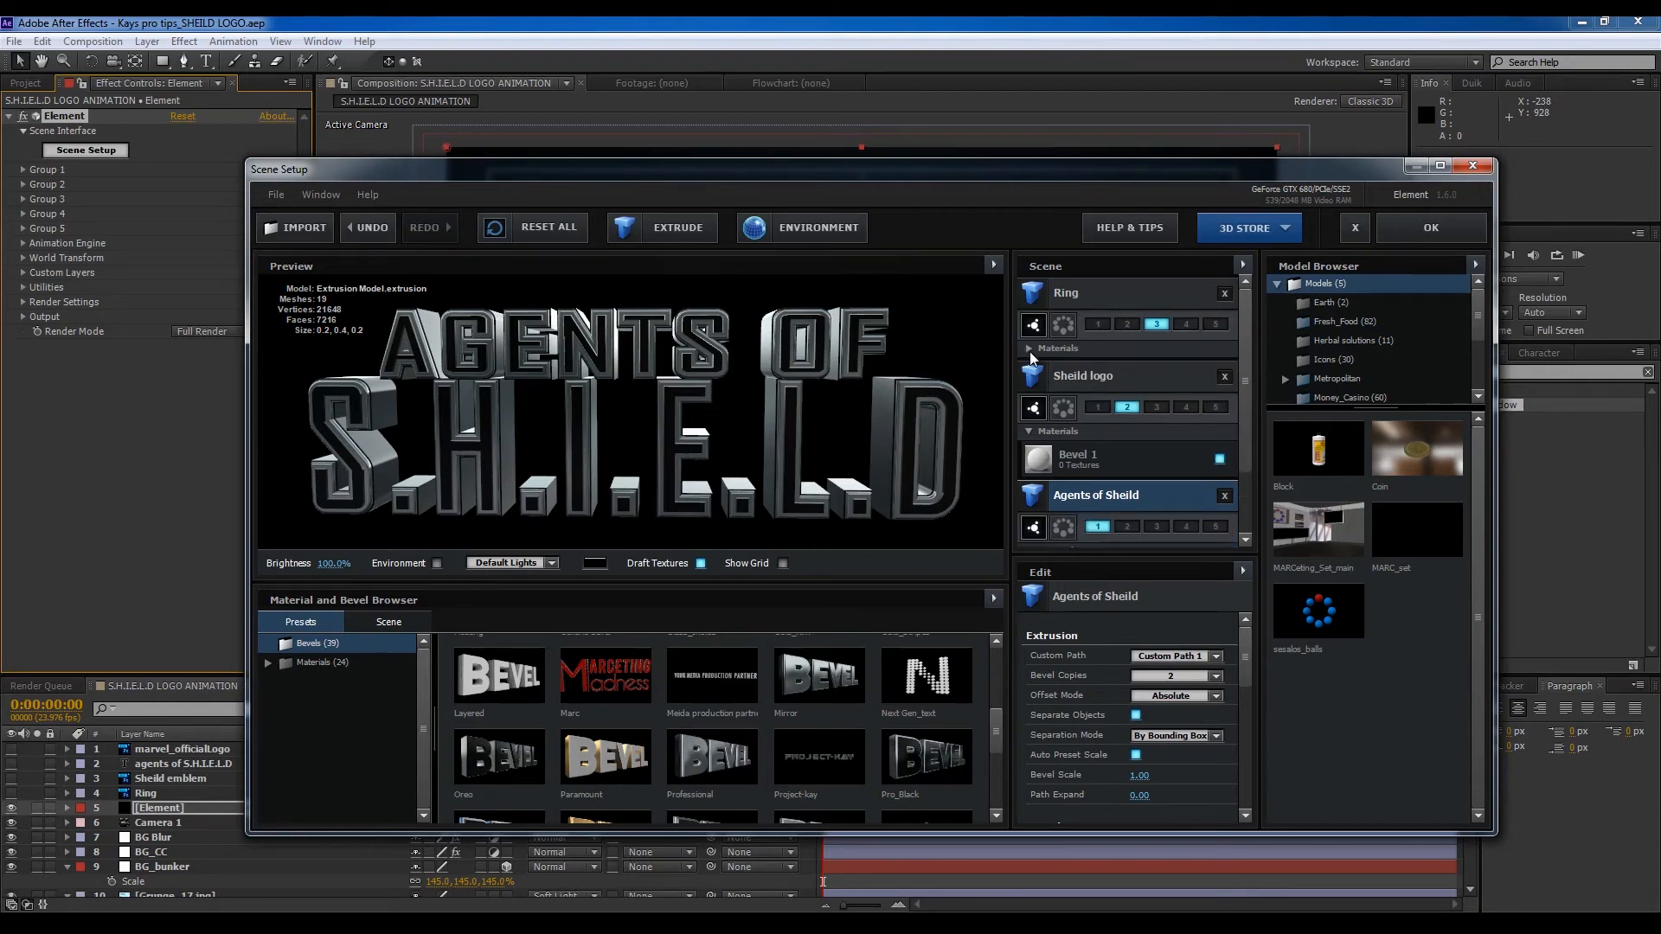
left_click(1029, 431)
scroll(1248, 413, "down", 2)
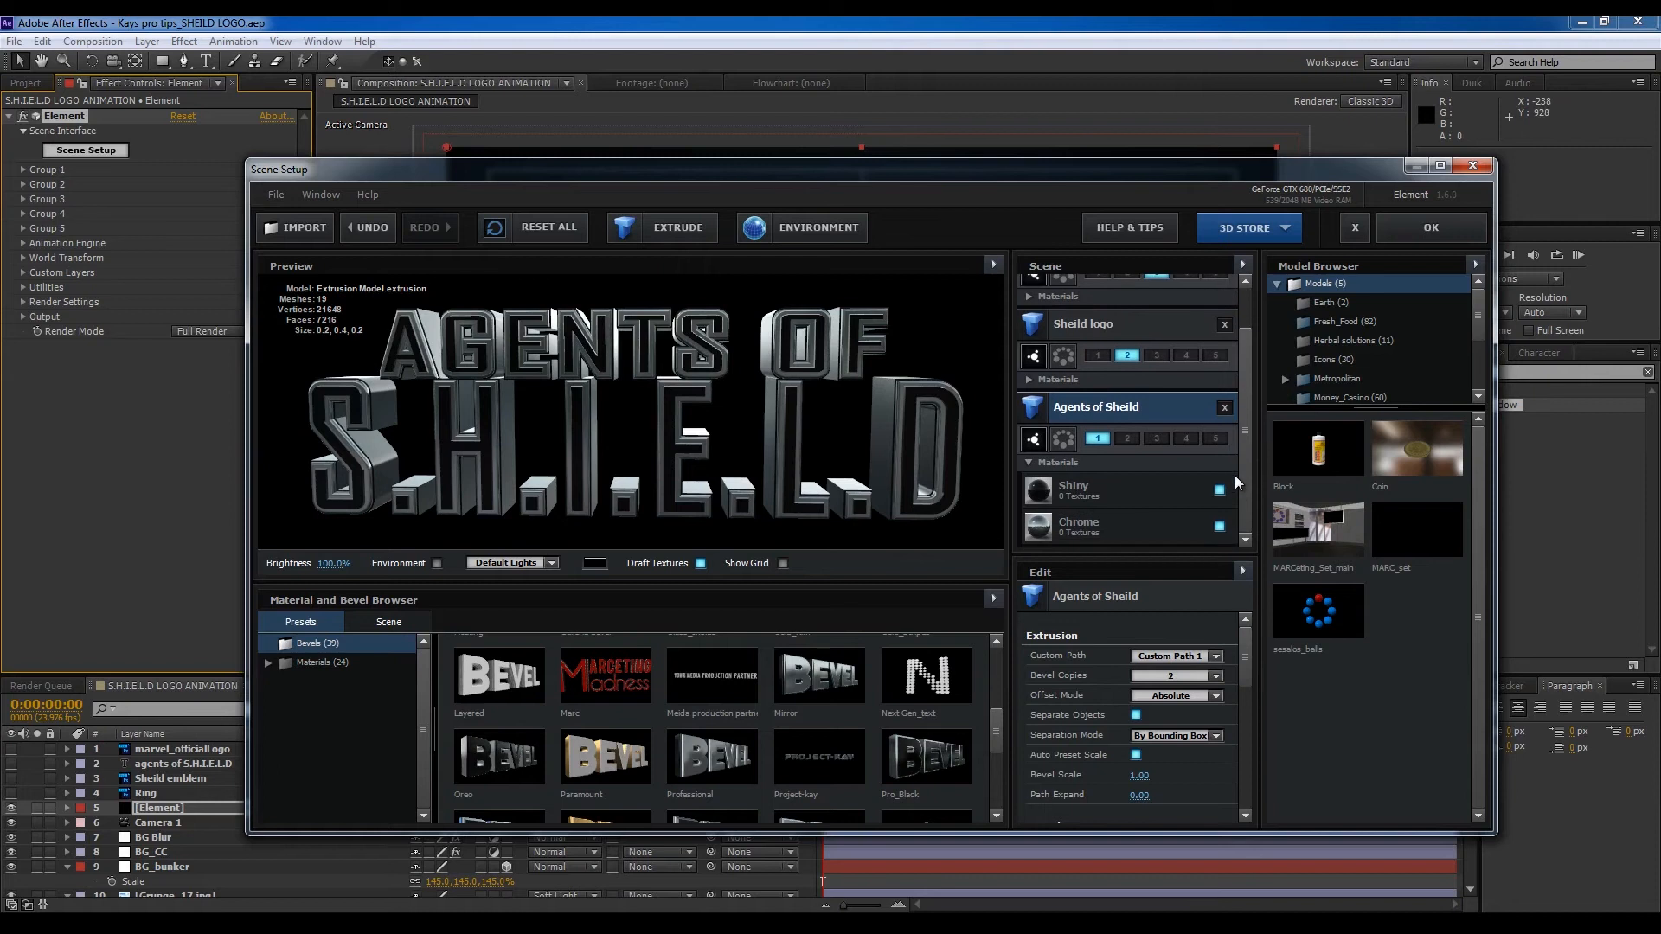
Step: Apply the Mirror bevel preset to the Agents of Sheild model
left_click_drag(859, 500, 995, 482)
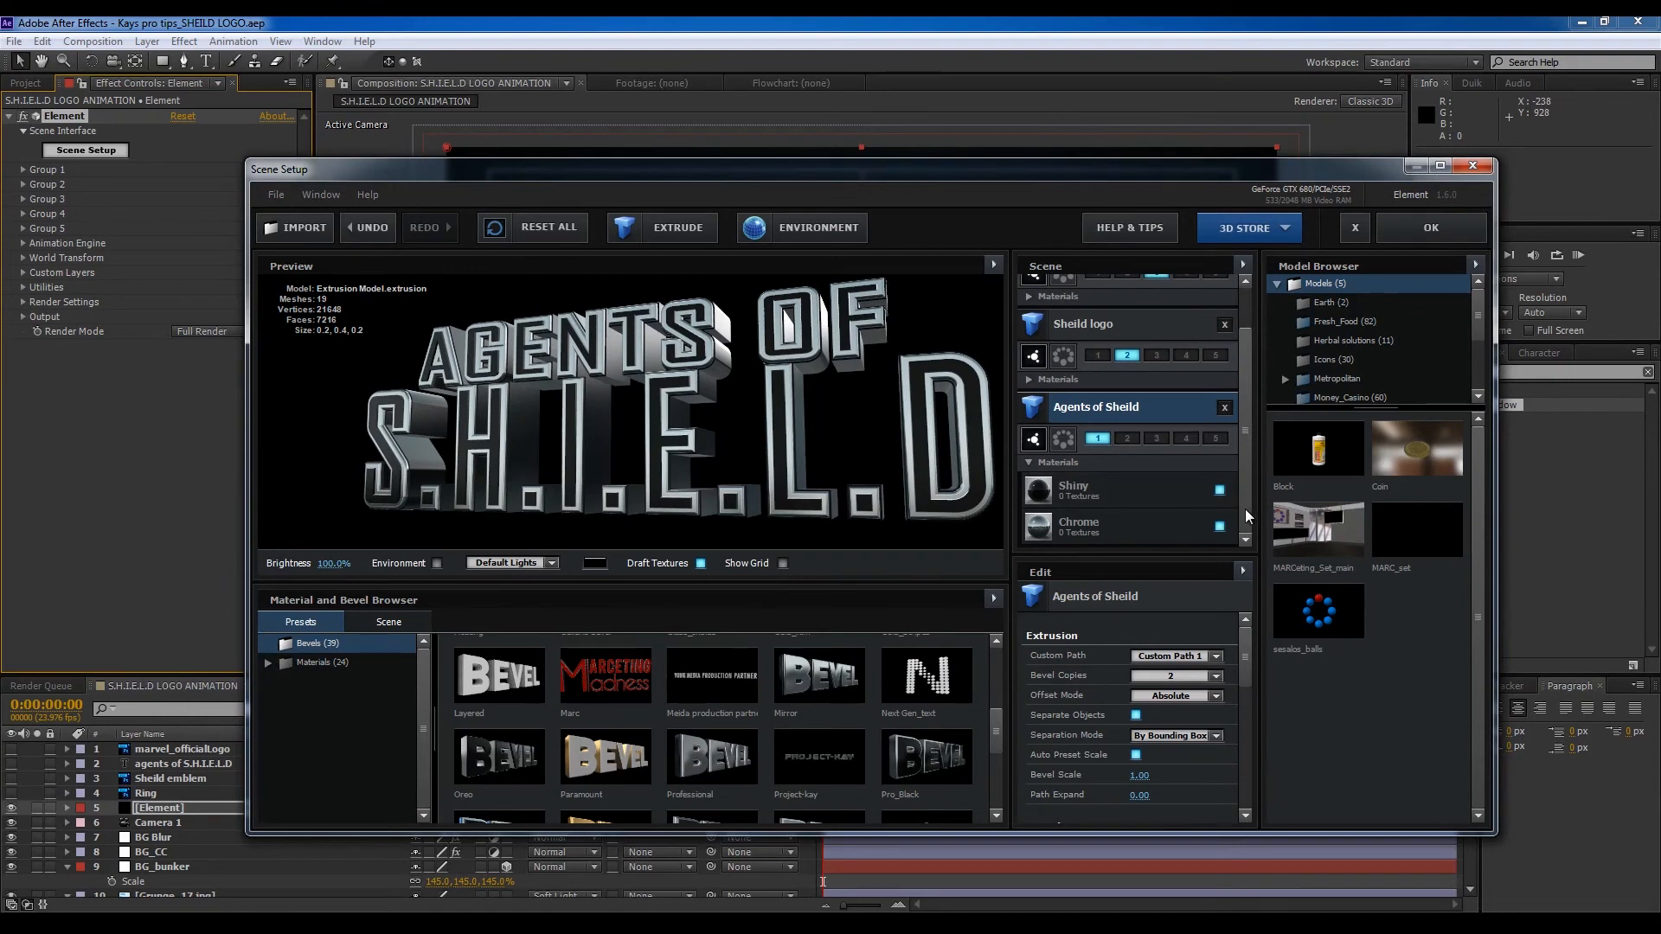
left_click_drag(855, 423, 792, 428)
left_click_drag(992, 732, 995, 733)
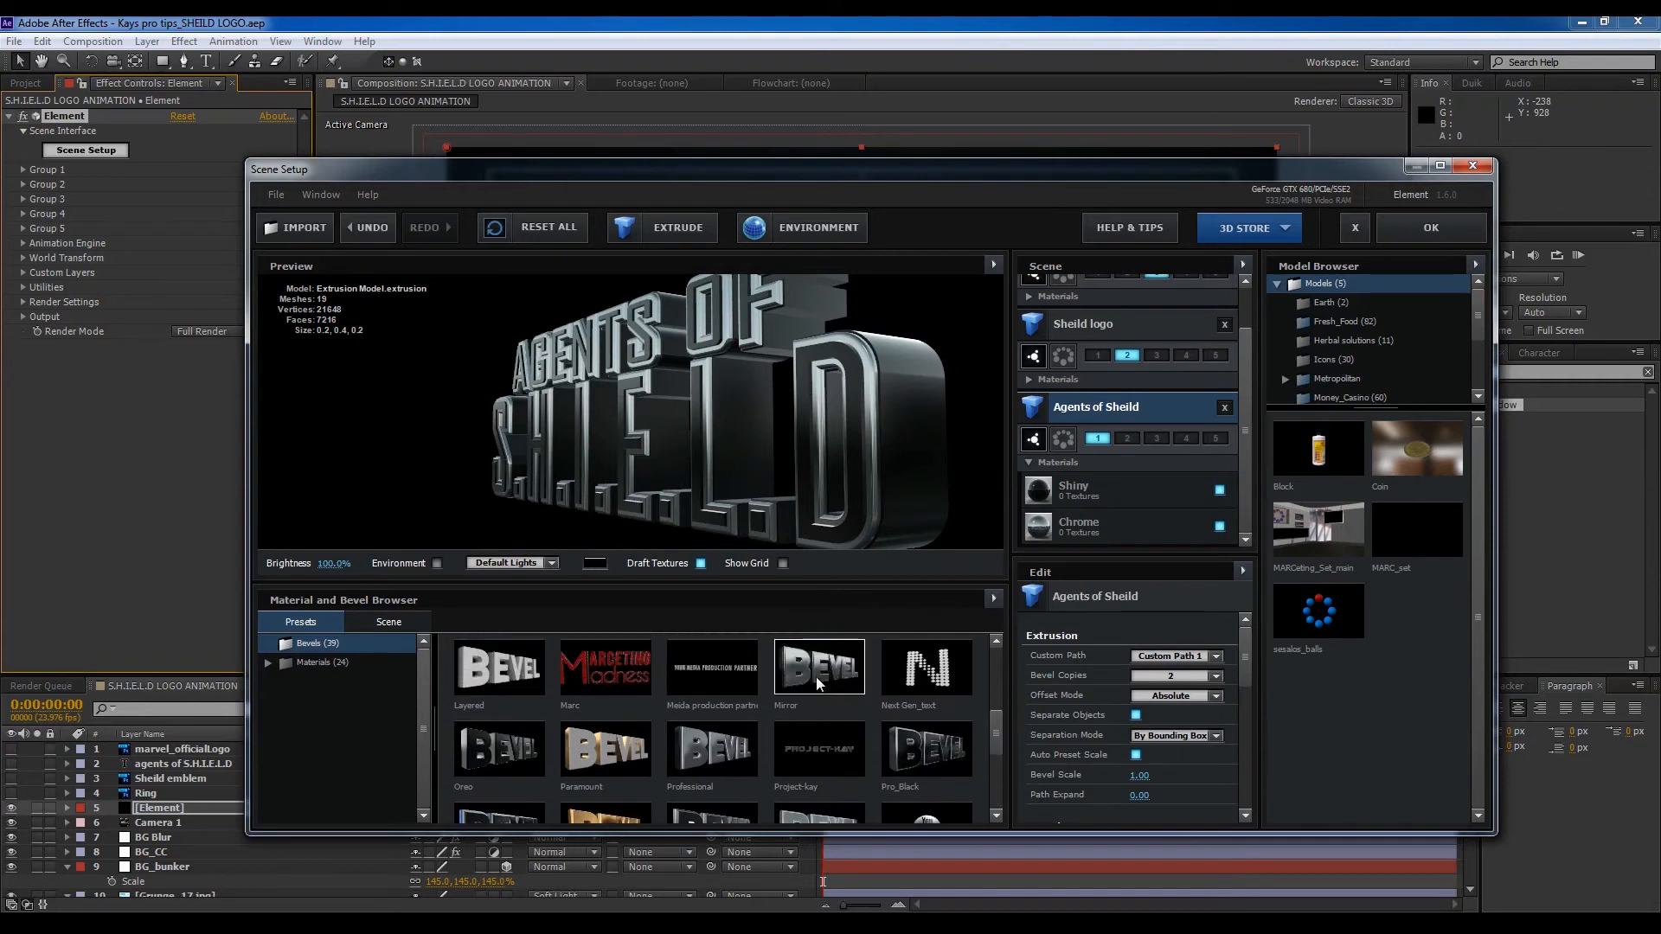
left_click(816, 676)
left_click_drag(879, 474, 926, 476)
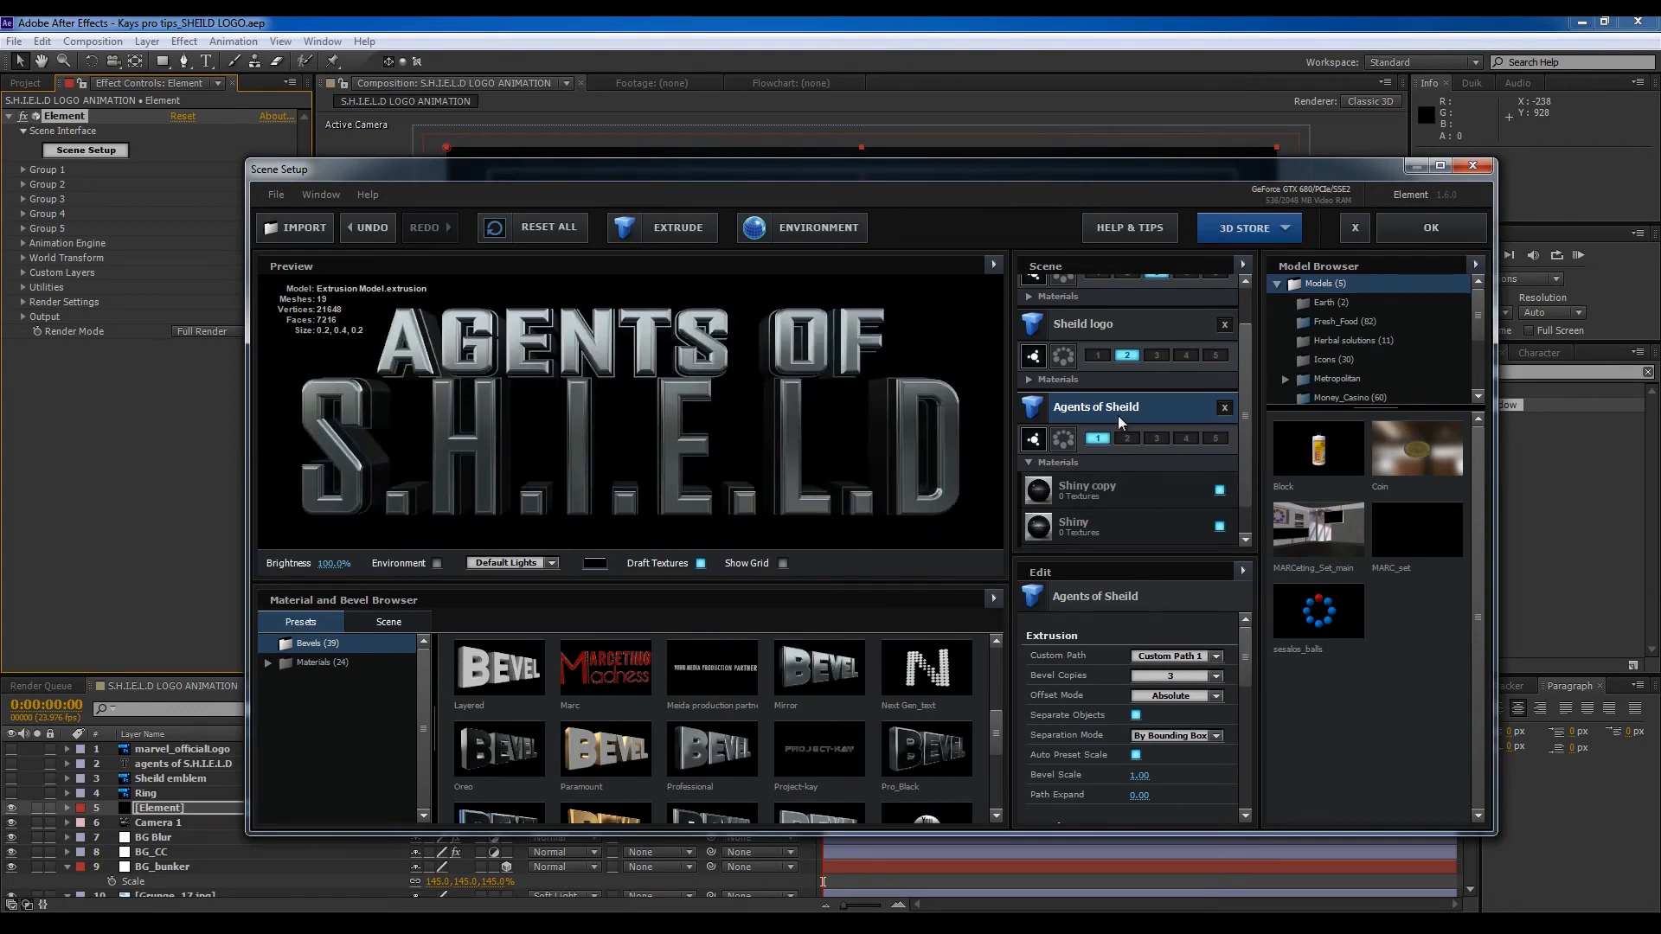
Step: Set the Agents of Sheild model's Bevel Scale to 0.25
mouse_move(1248, 676)
left_mouse_down()
mouse_move(1244, 736)
mouse_move(1242, 659)
left_mouse_up()
left_click_drag(1140, 775, 1121, 785)
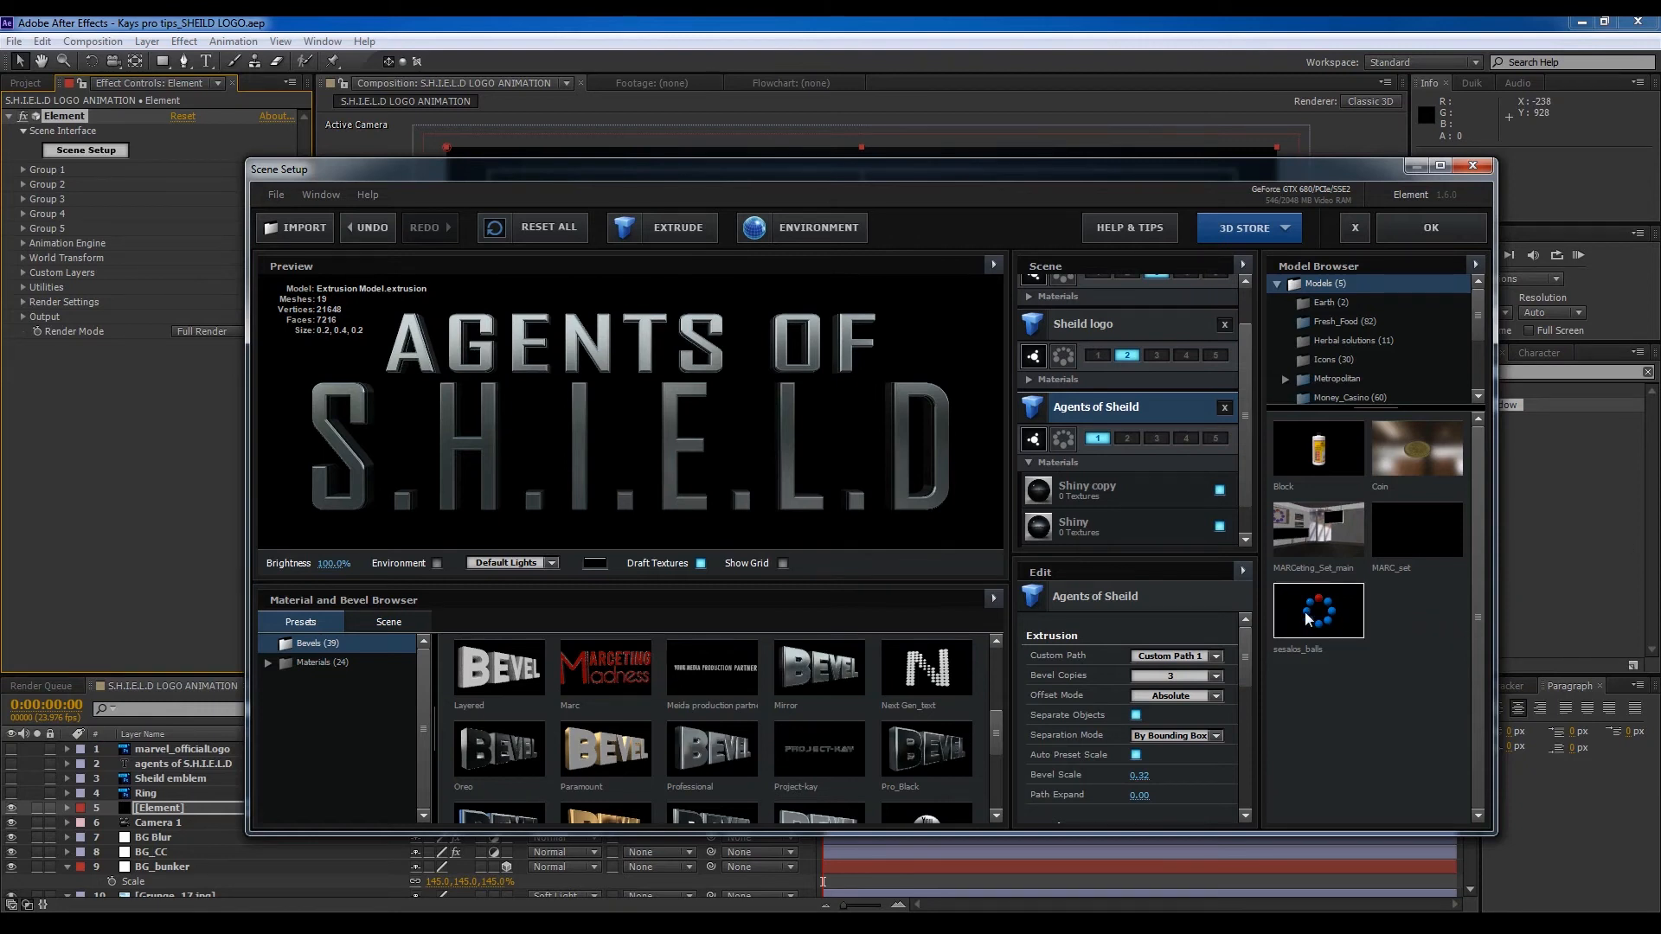
left_click(1142, 775)
key("Return")
mouse_move(706, 443)
left_mouse_down()
mouse_move(628, 442)
mouse_move(714, 443)
left_mouse_up()
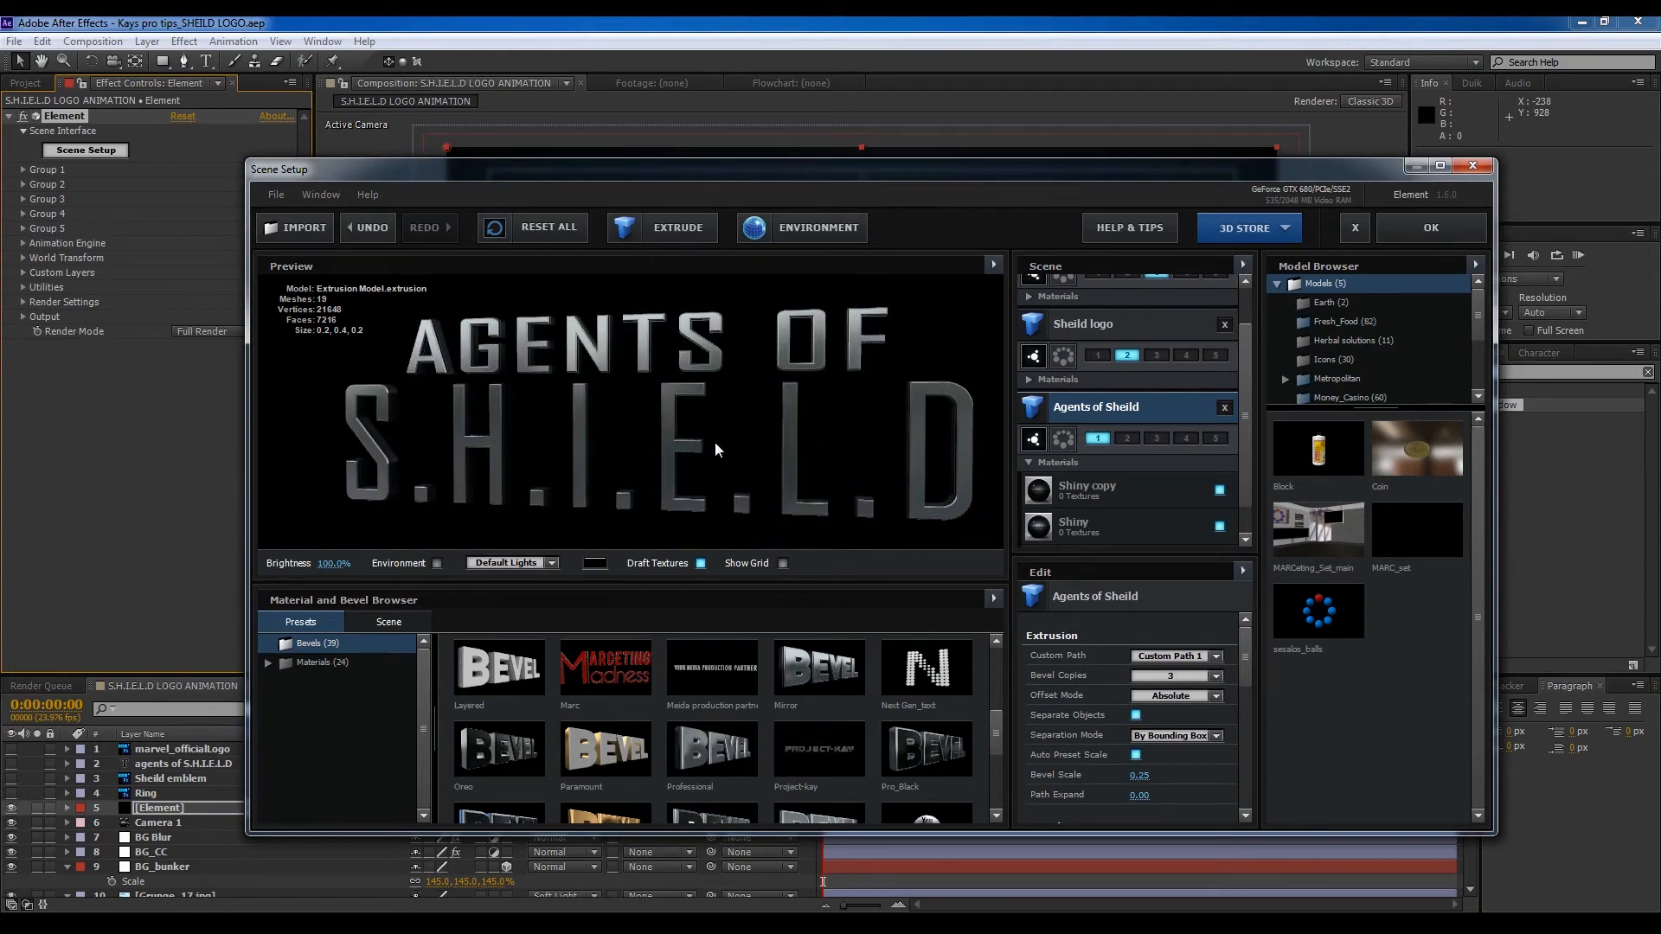
Step: Examine the Agents of Sheild tessellation settings and the bevel settings of its Shiny and Chrome materials
scroll(1254, 671, "down", 5)
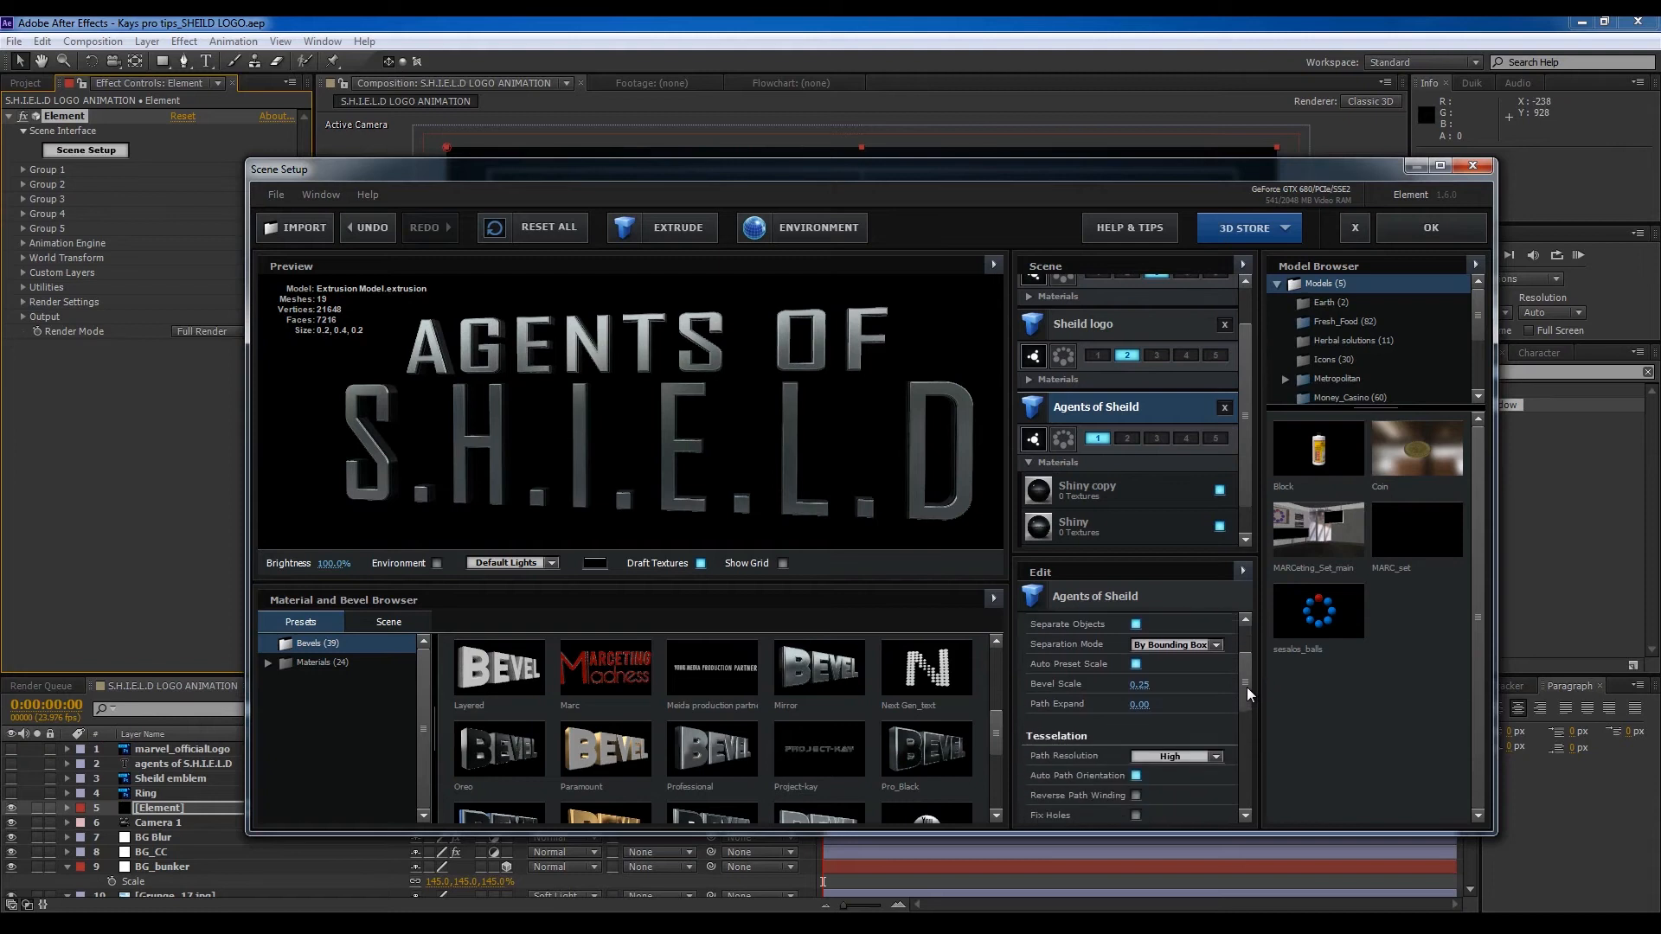
scroll(1246, 704, "down", 3)
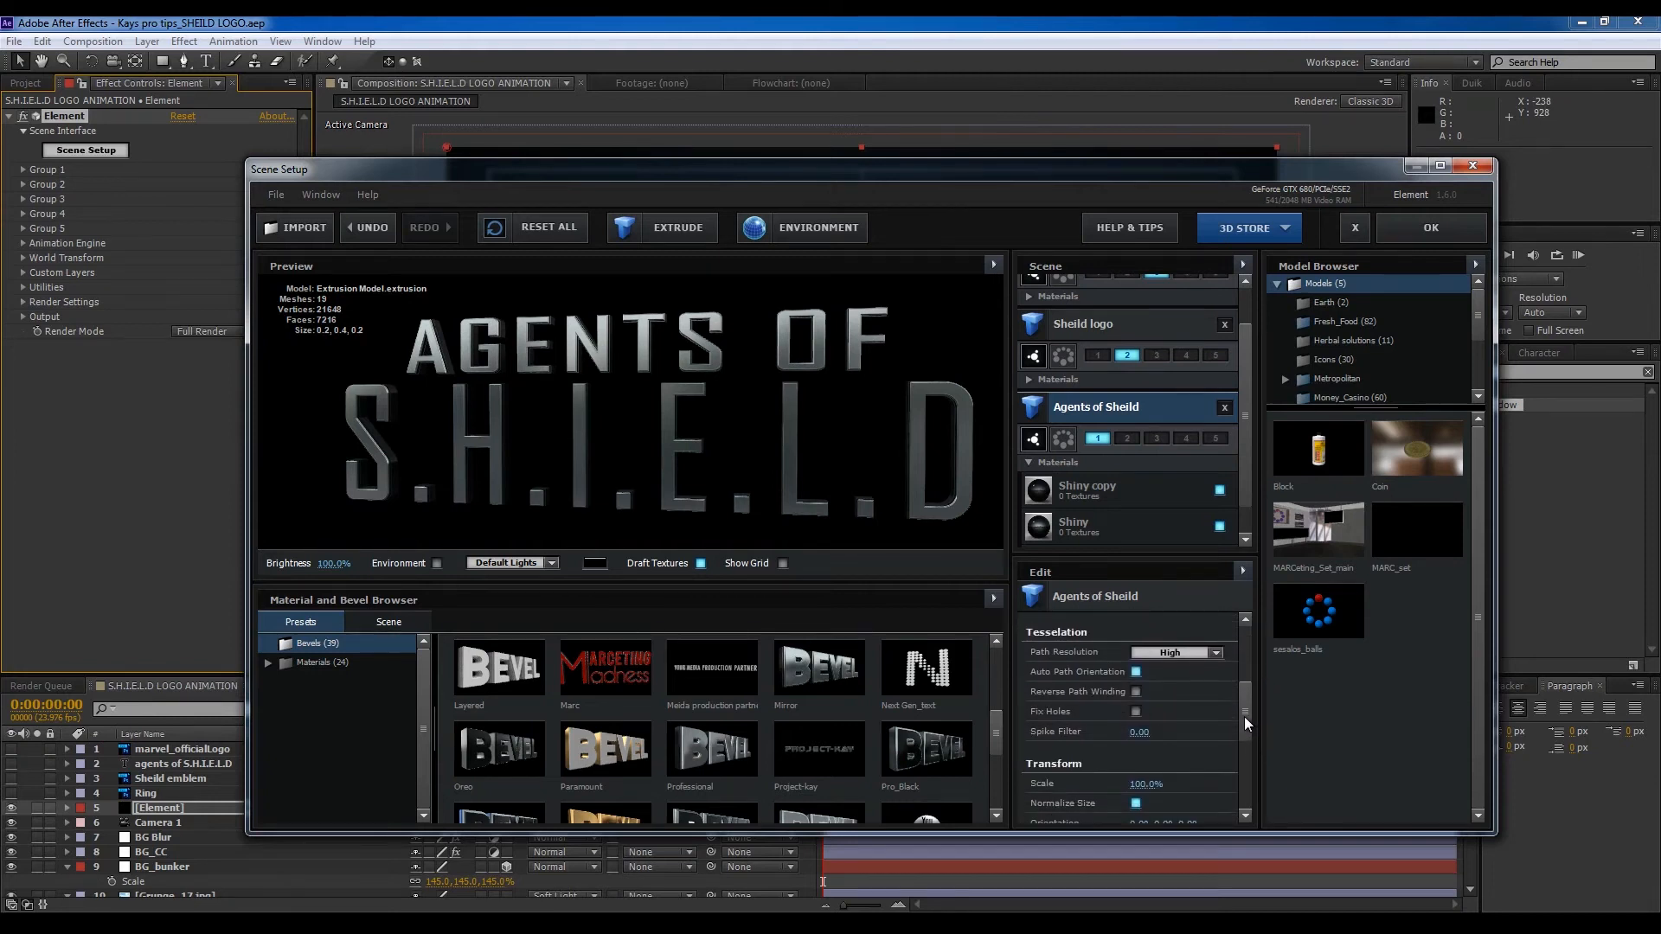
left_click(1103, 496)
left_click(1104, 523)
scroll(1243, 492, "down", 1)
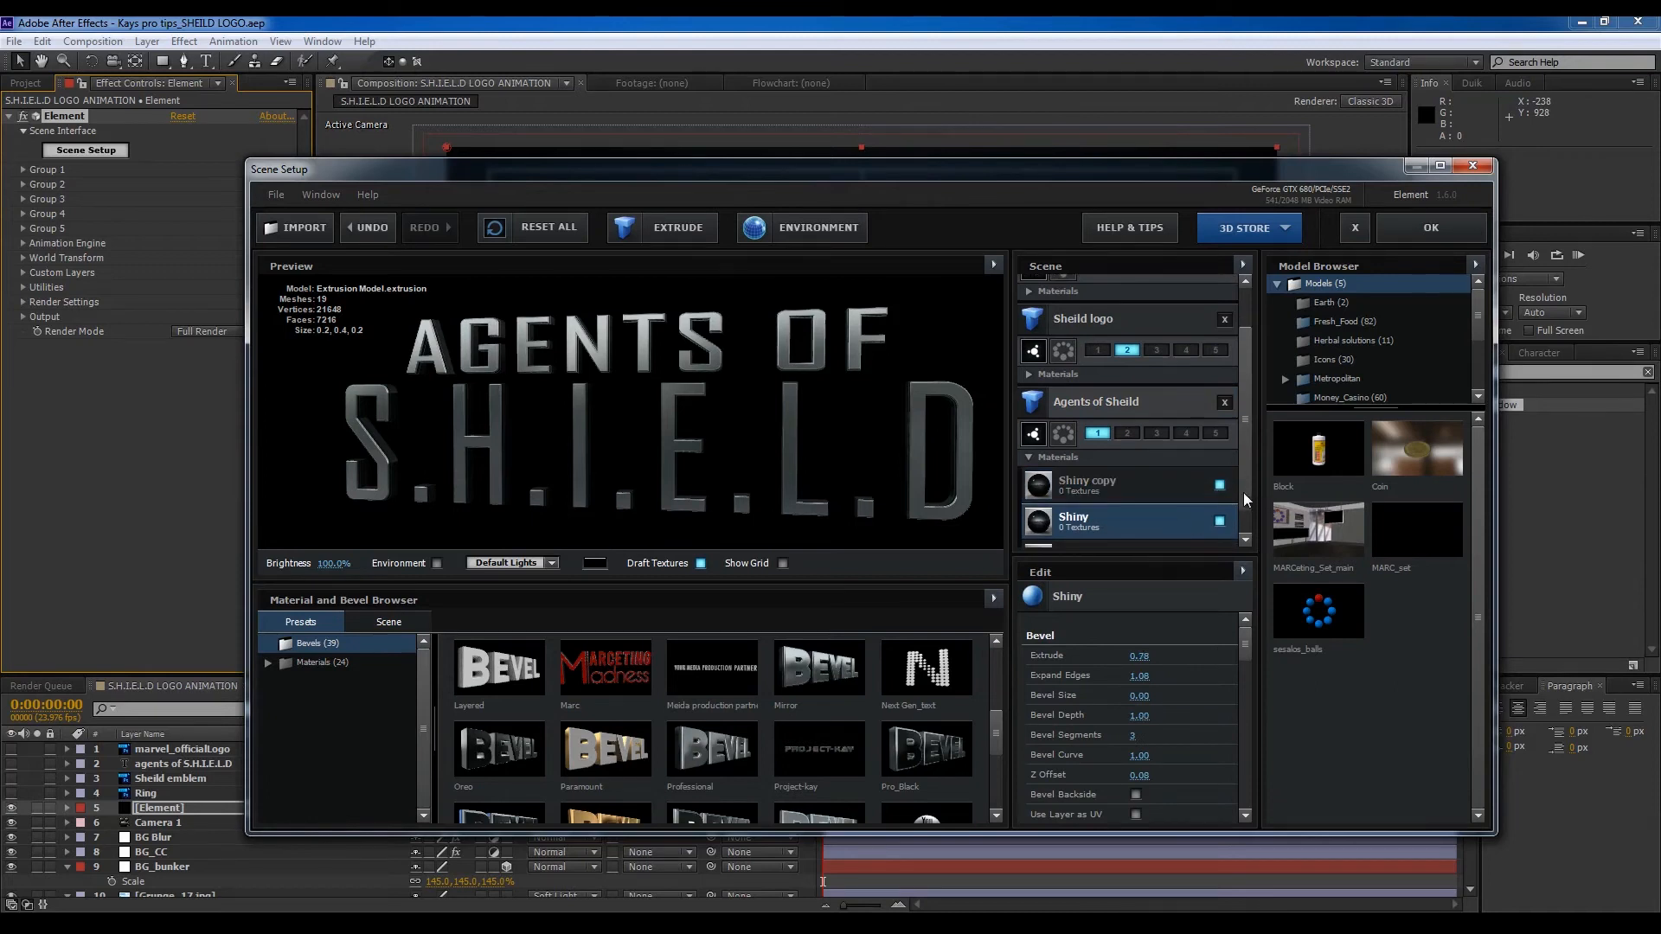
left_click(1057, 515)
left_click_drag(904, 476, 866, 472)
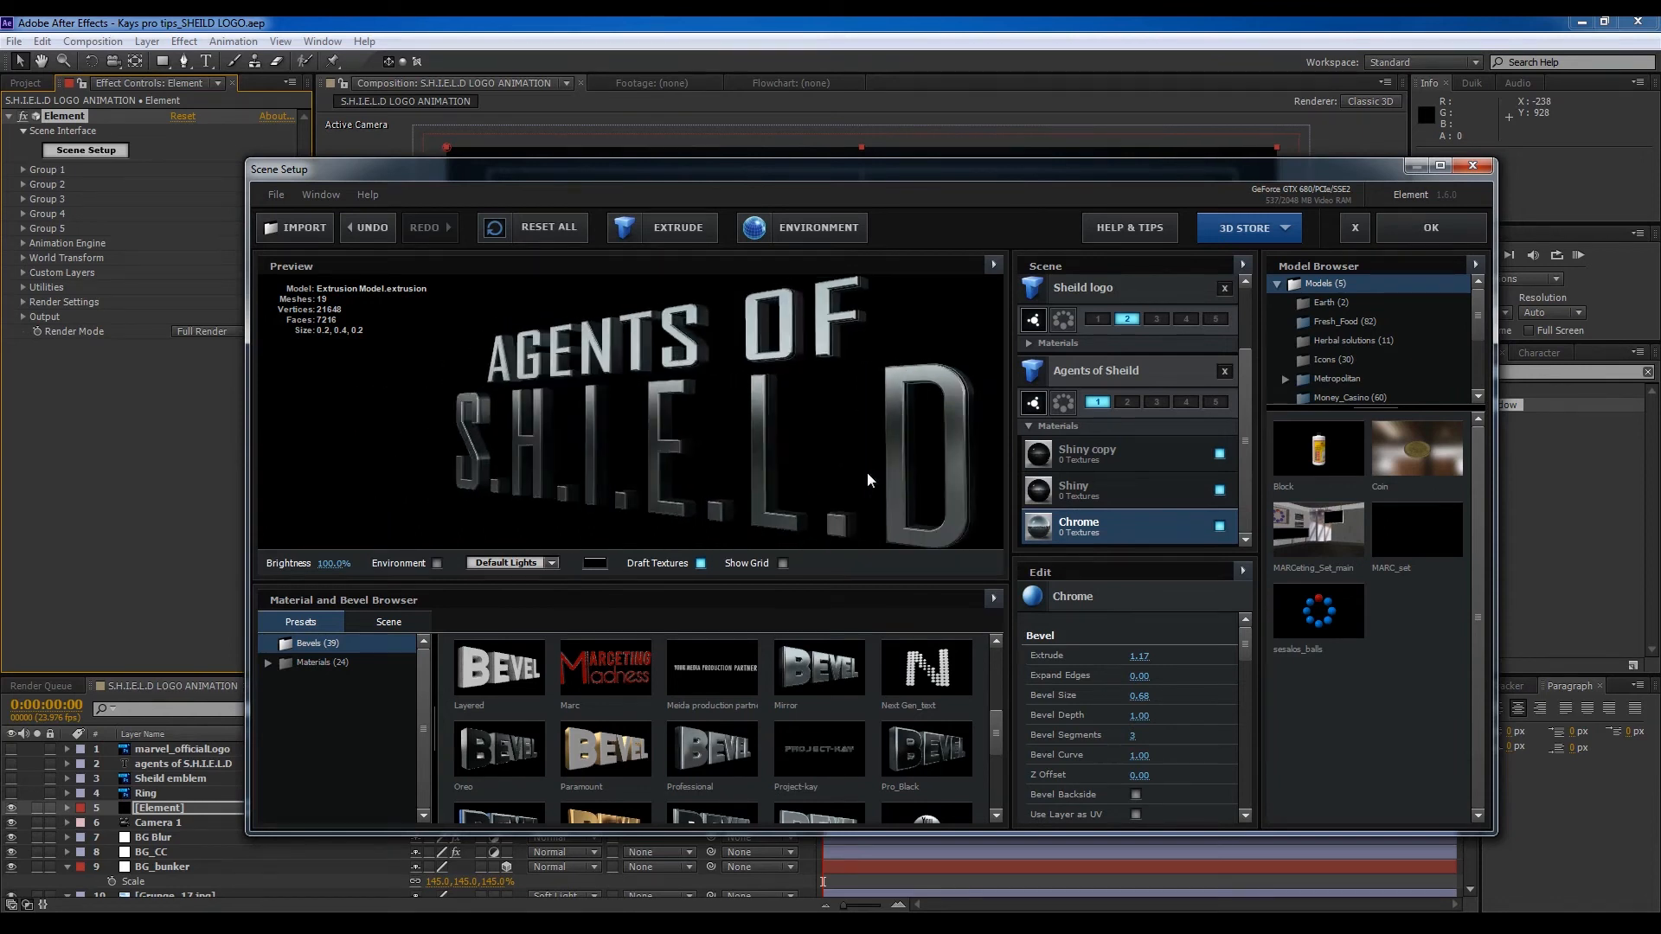
Step: Replace the Shiny material on the title's second bevel with the scene's Chrome material
left_click(388, 623)
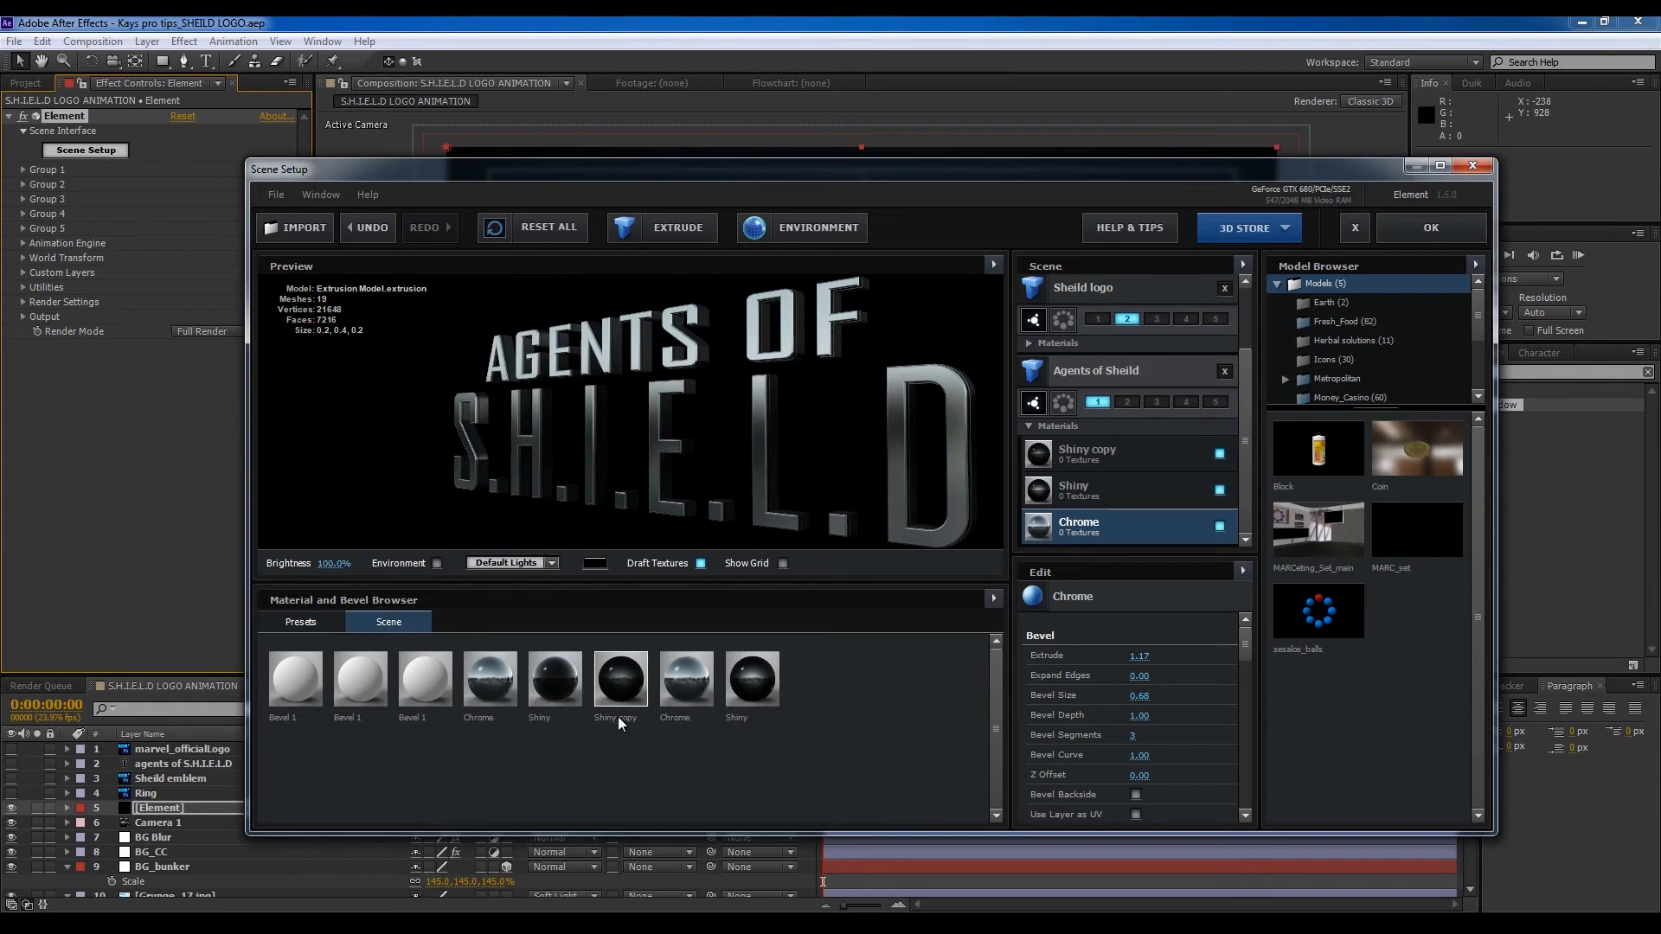
left_click_drag(960, 467, 912, 459)
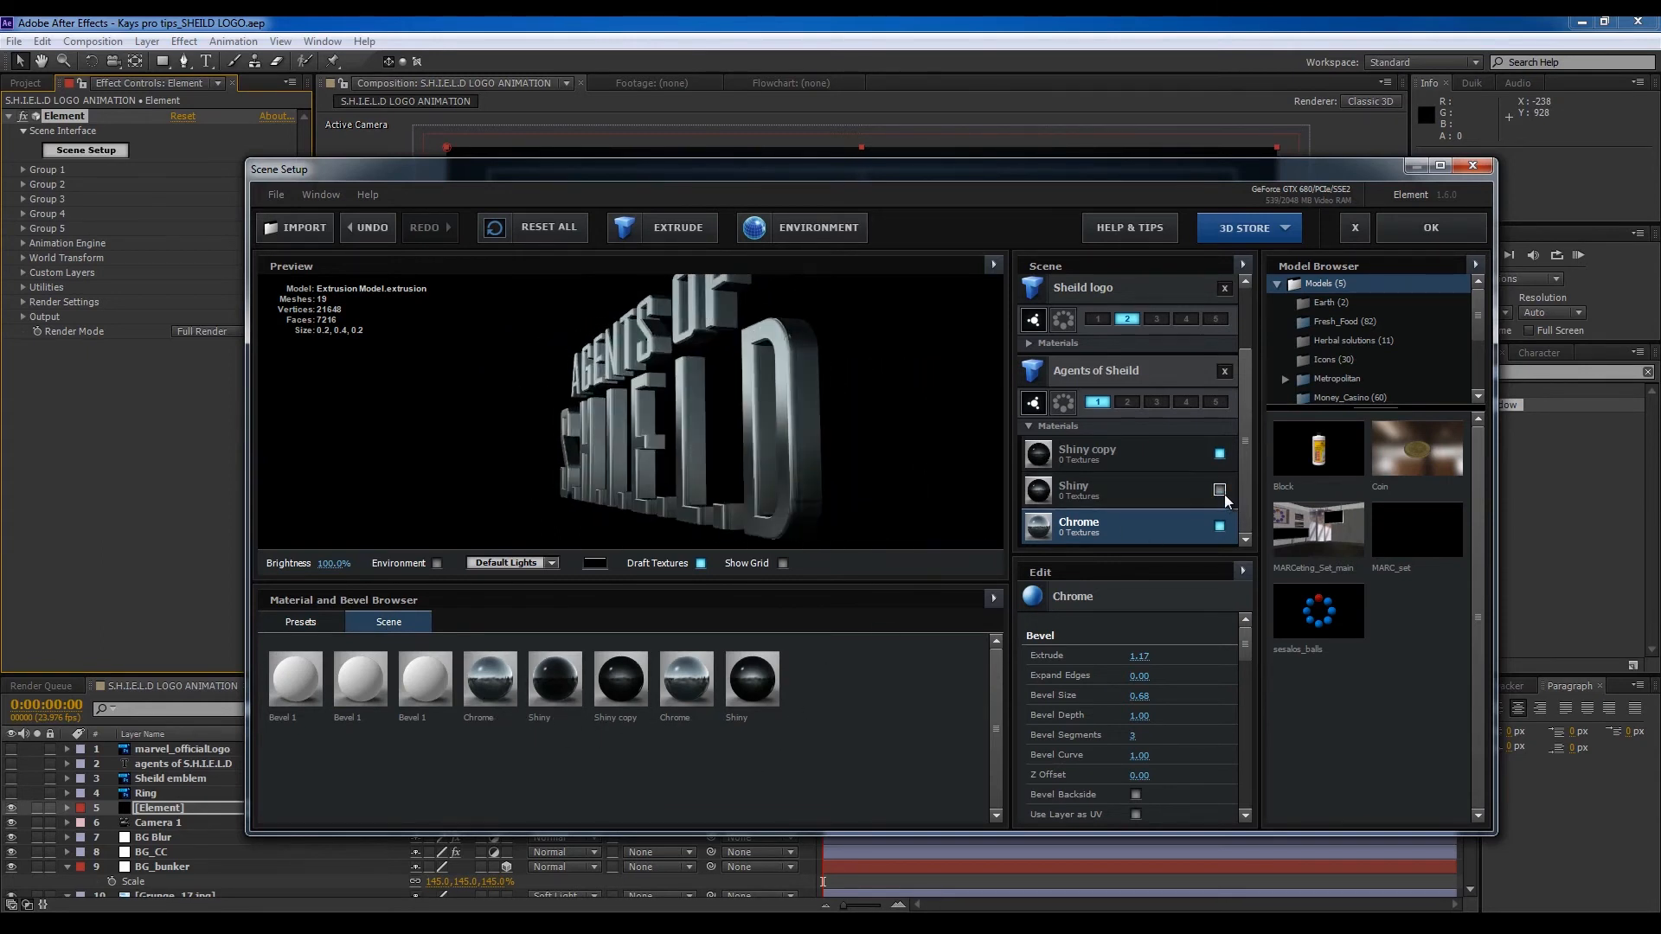
left_click(1145, 496)
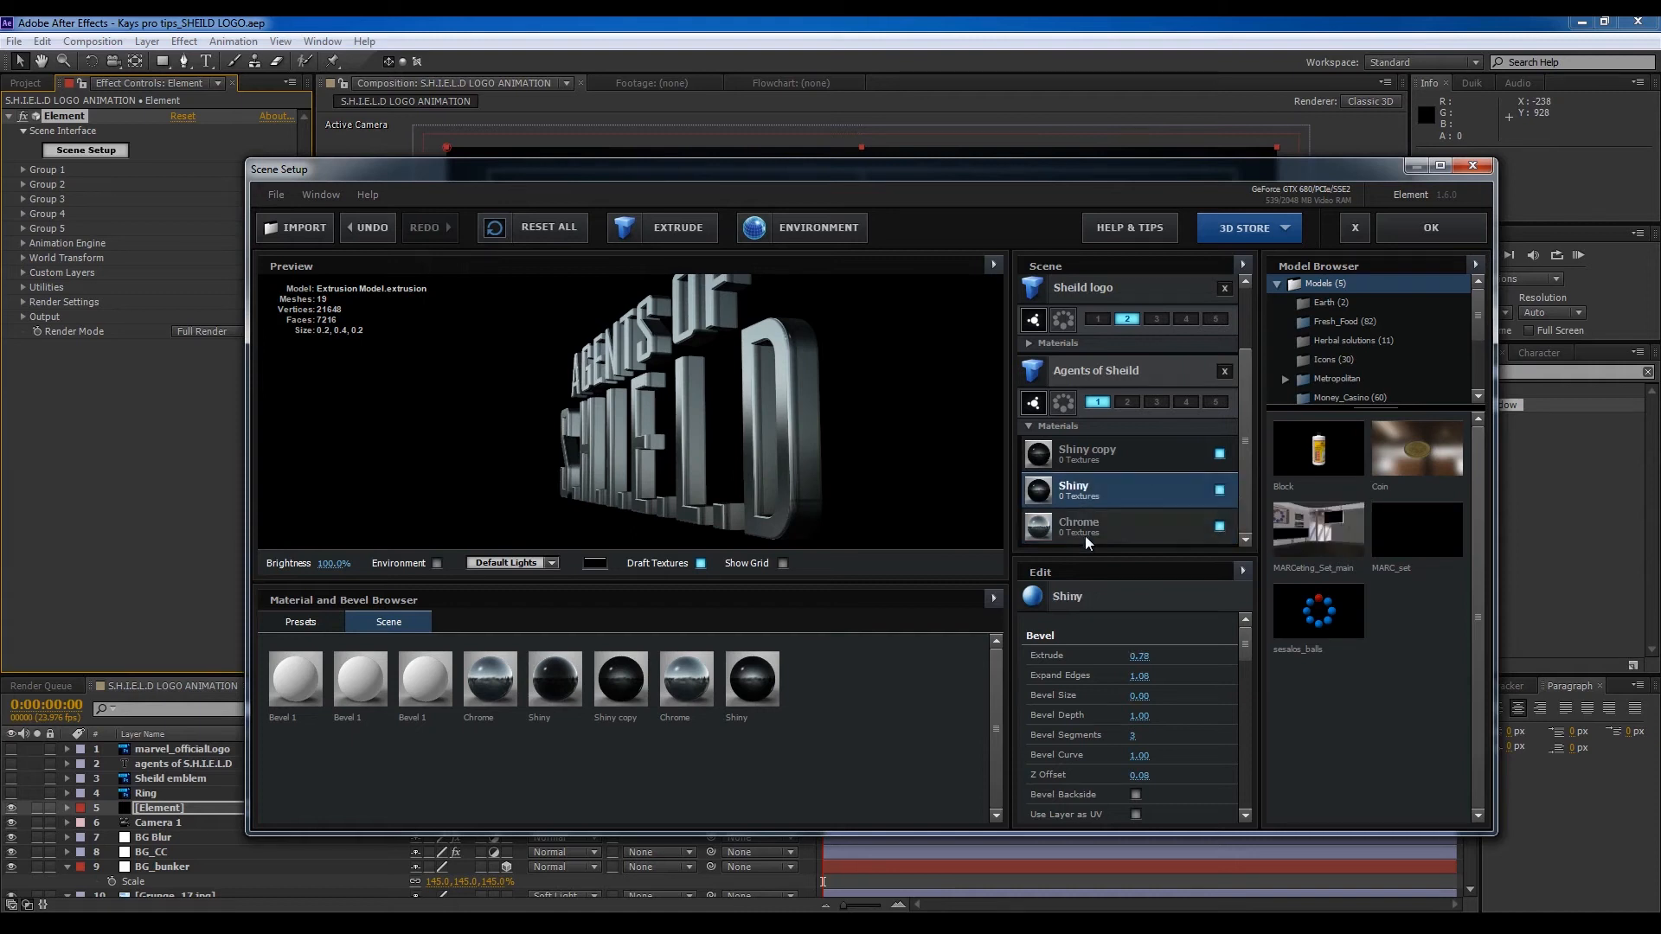
left_click_drag(688, 684, 1114, 502)
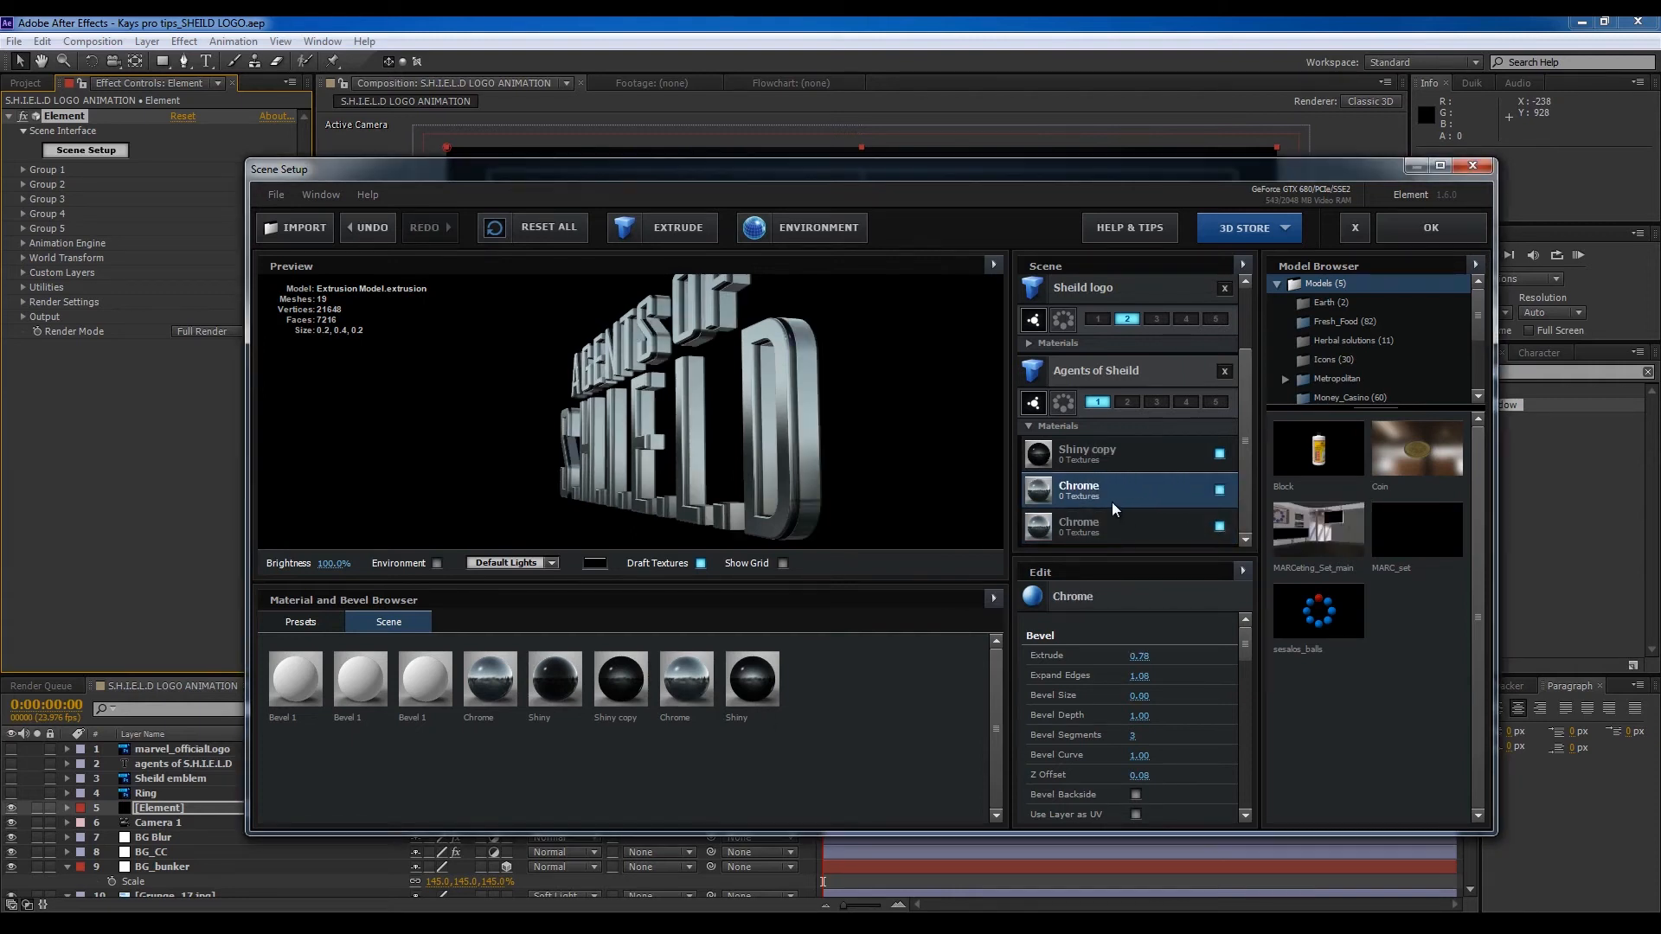
Step: Replace the Chrome material on the title's third bevel with the scene's Shiny material and bring up its reflection settings
left_click(1125, 540)
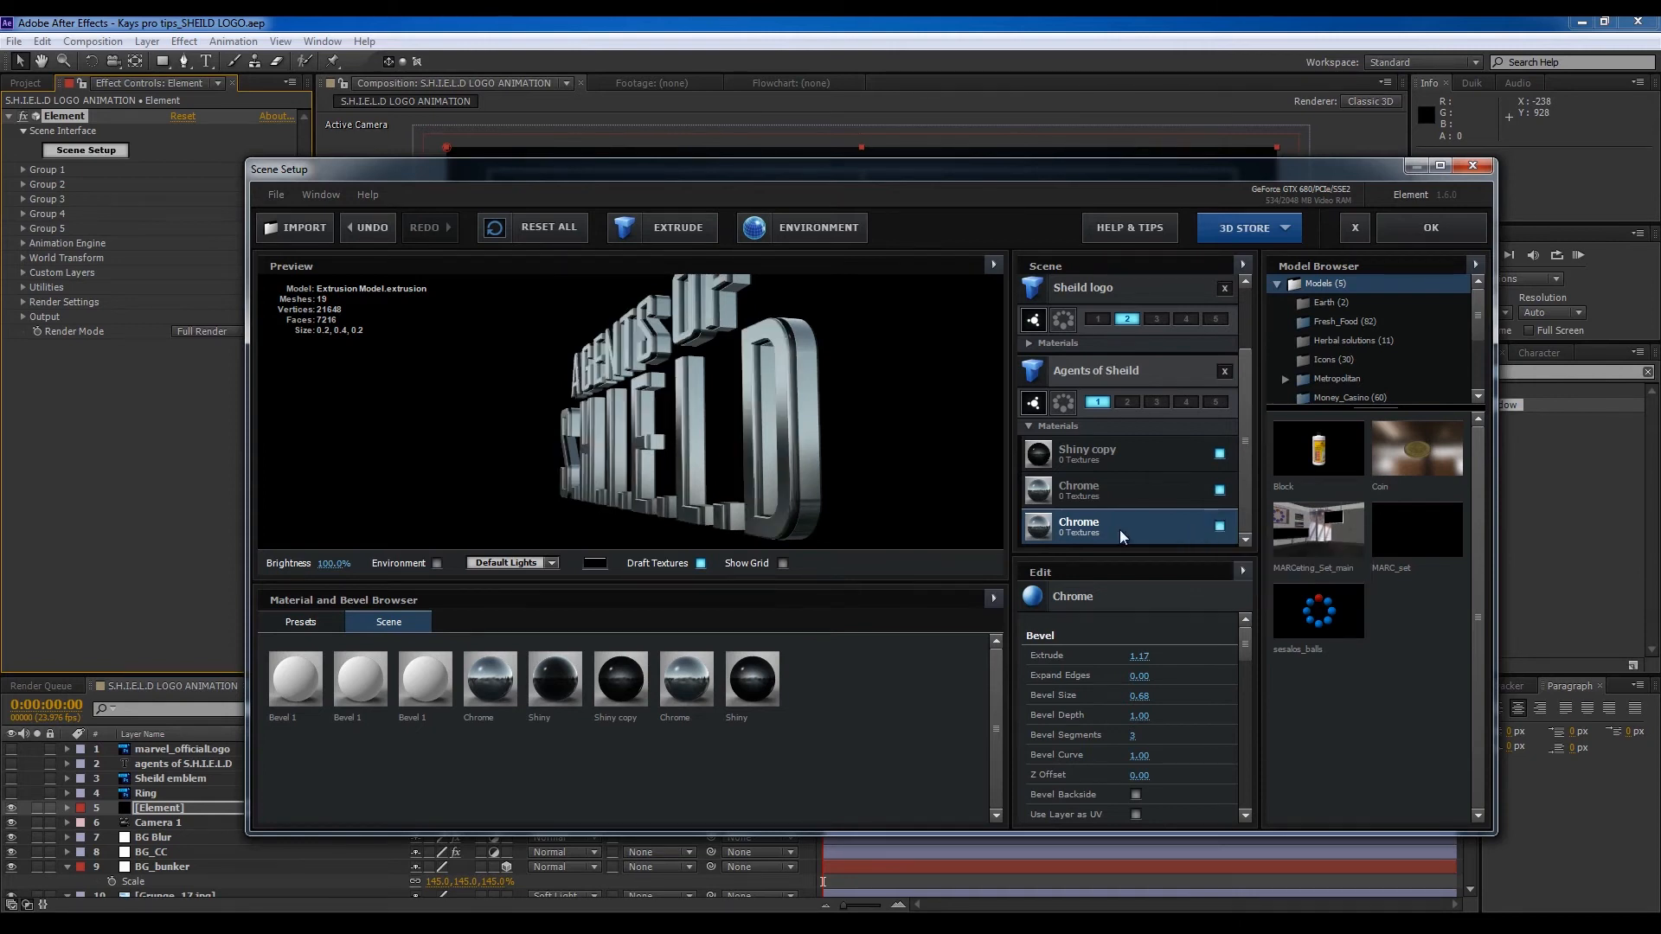
left_click_drag(754, 689, 1078, 533)
left_click_drag(792, 495, 932, 559)
left_click_drag(1247, 647, 1237, 735)
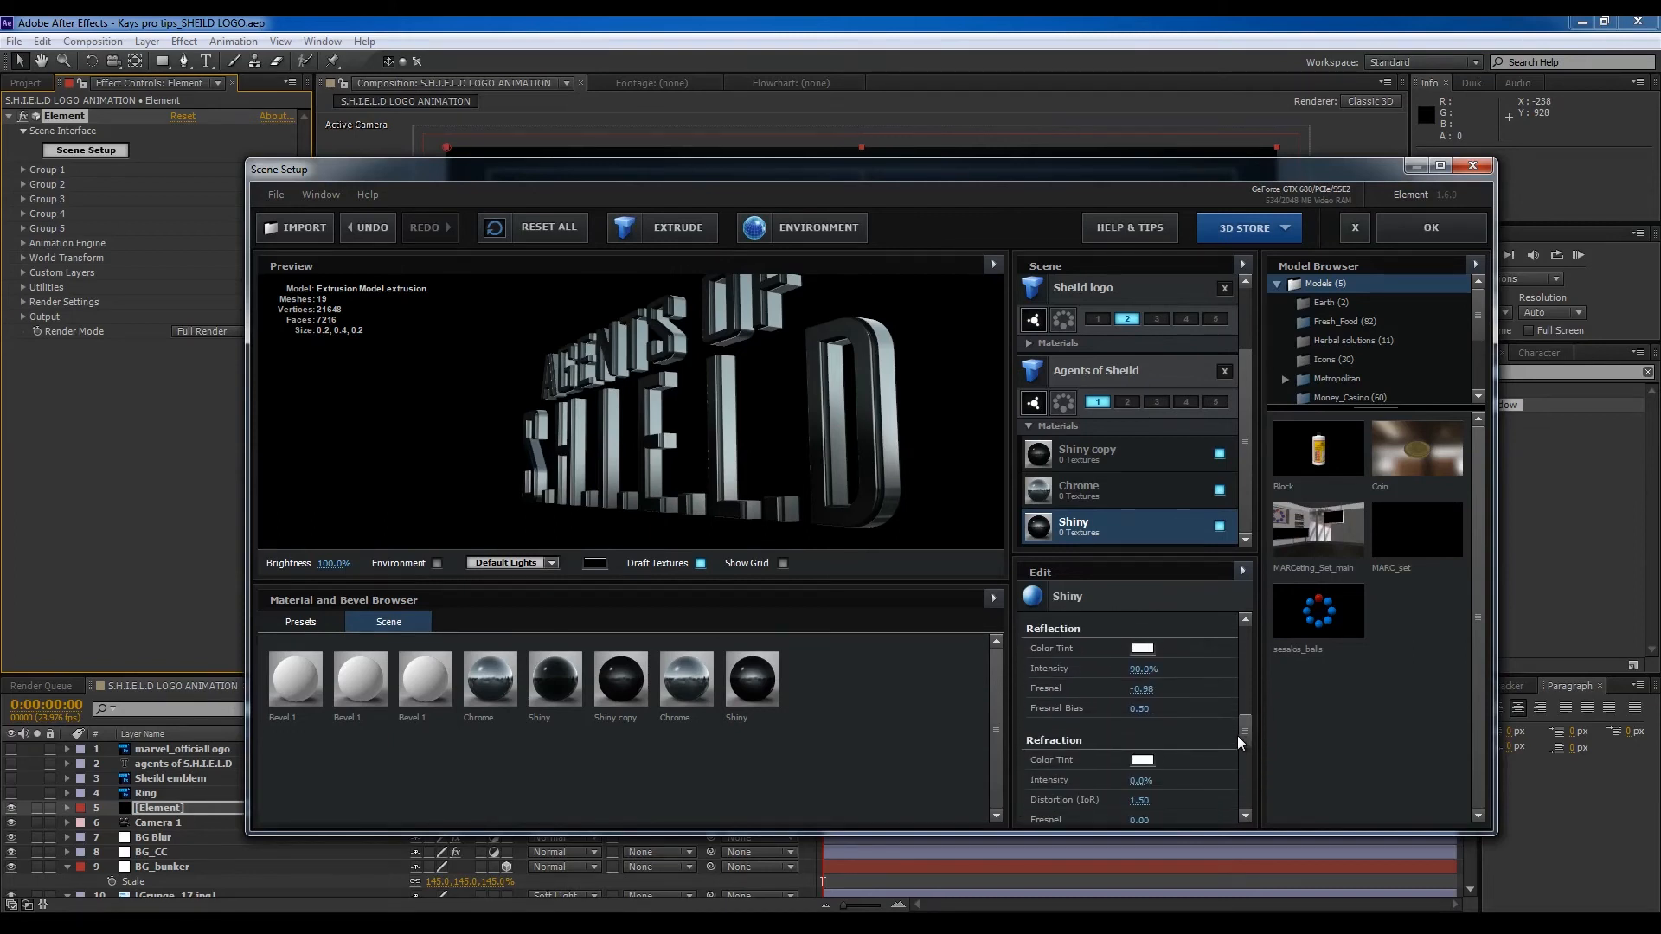
Step: Lower the reflection intensity of the title's third-bevel Shiny material to 34% and check the lettering from the side
left_click_drag(1129, 677, 1108, 680)
left_click_drag(833, 531, 899, 486)
Step: Set the Extrude of the title's Shiny copy bevel to 2.03 and that of its third-bevel Shiny material to 2.46
left_click(1053, 466)
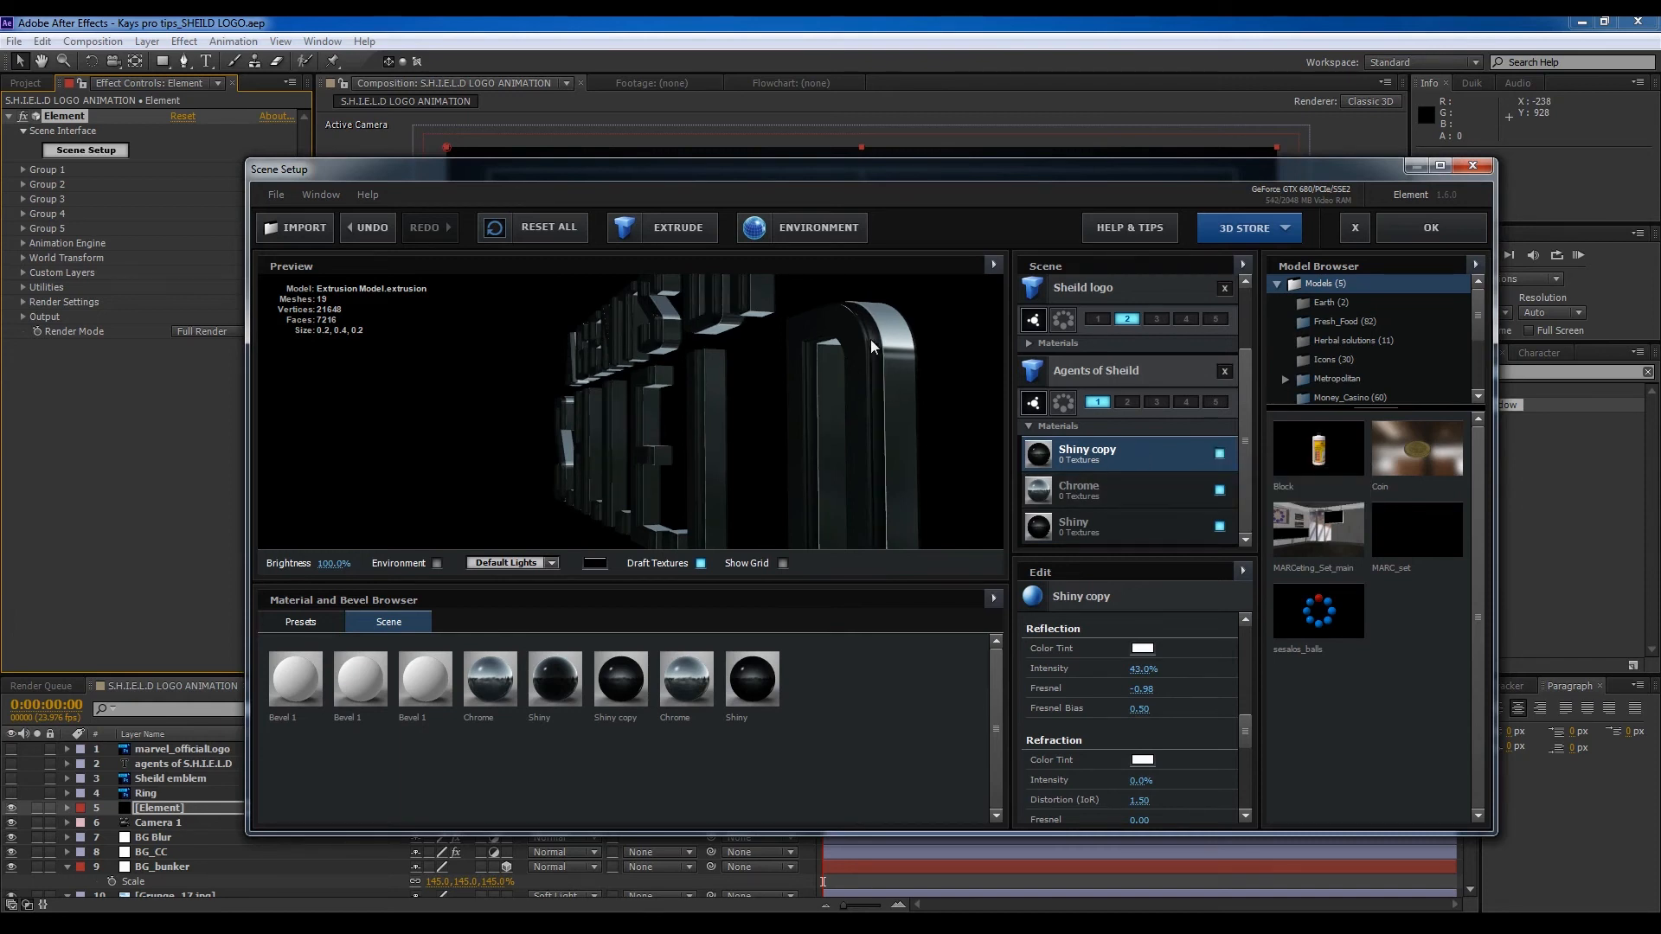
left_click_drag(1251, 729, 1249, 640)
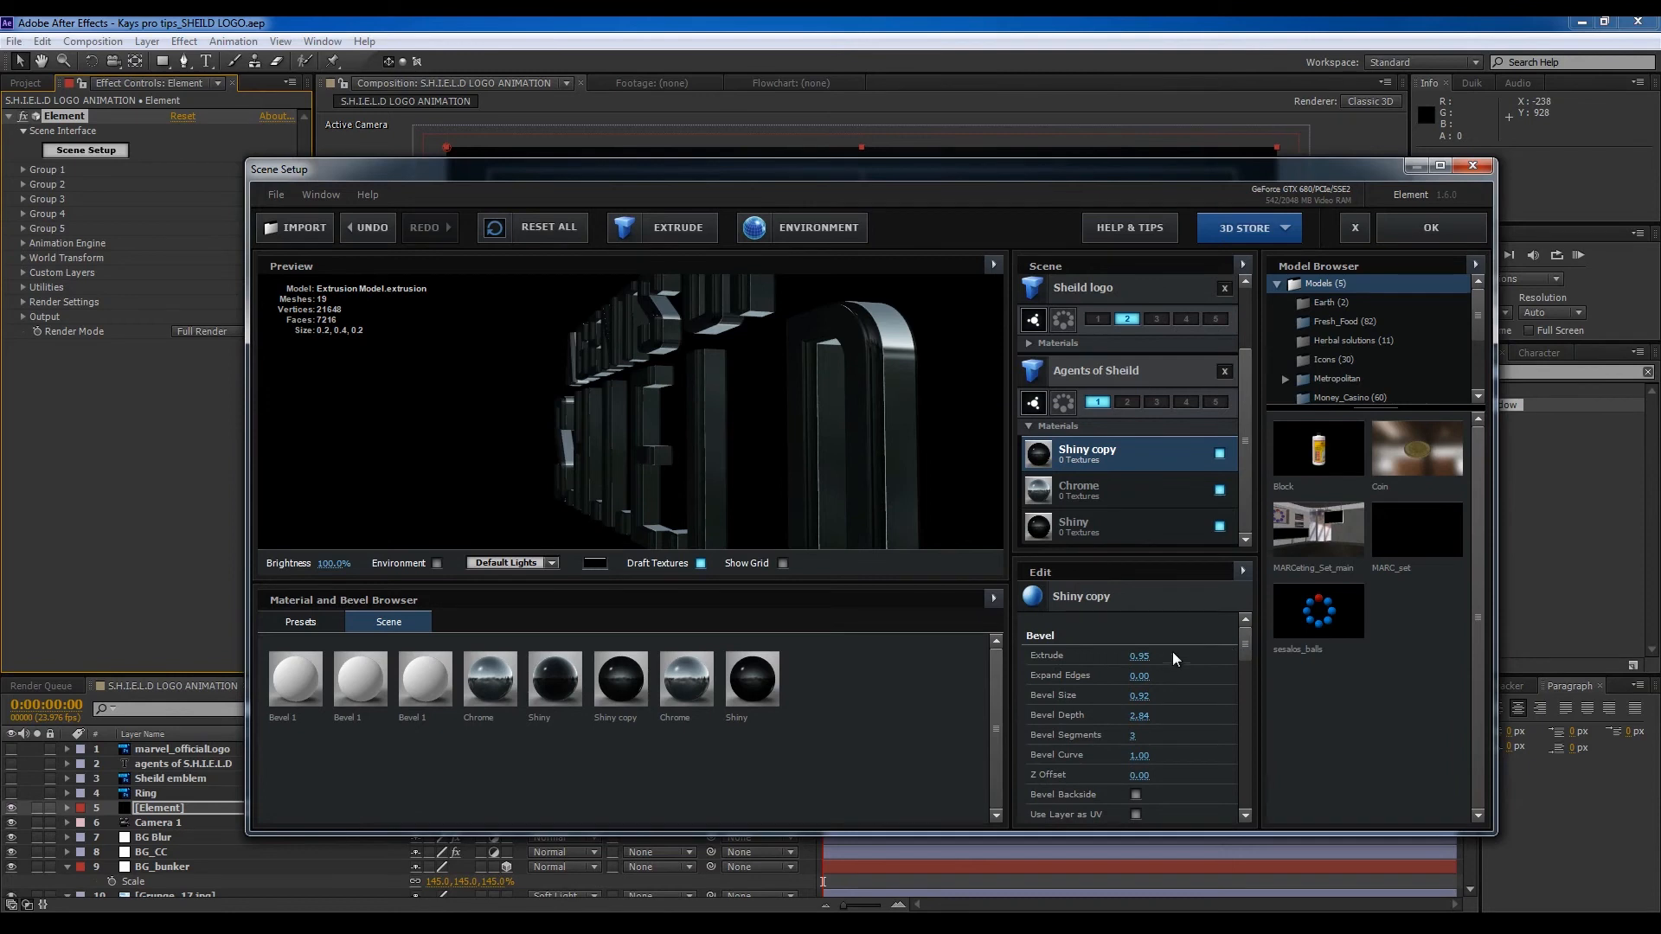
left_click_drag(1141, 657, 1204, 666)
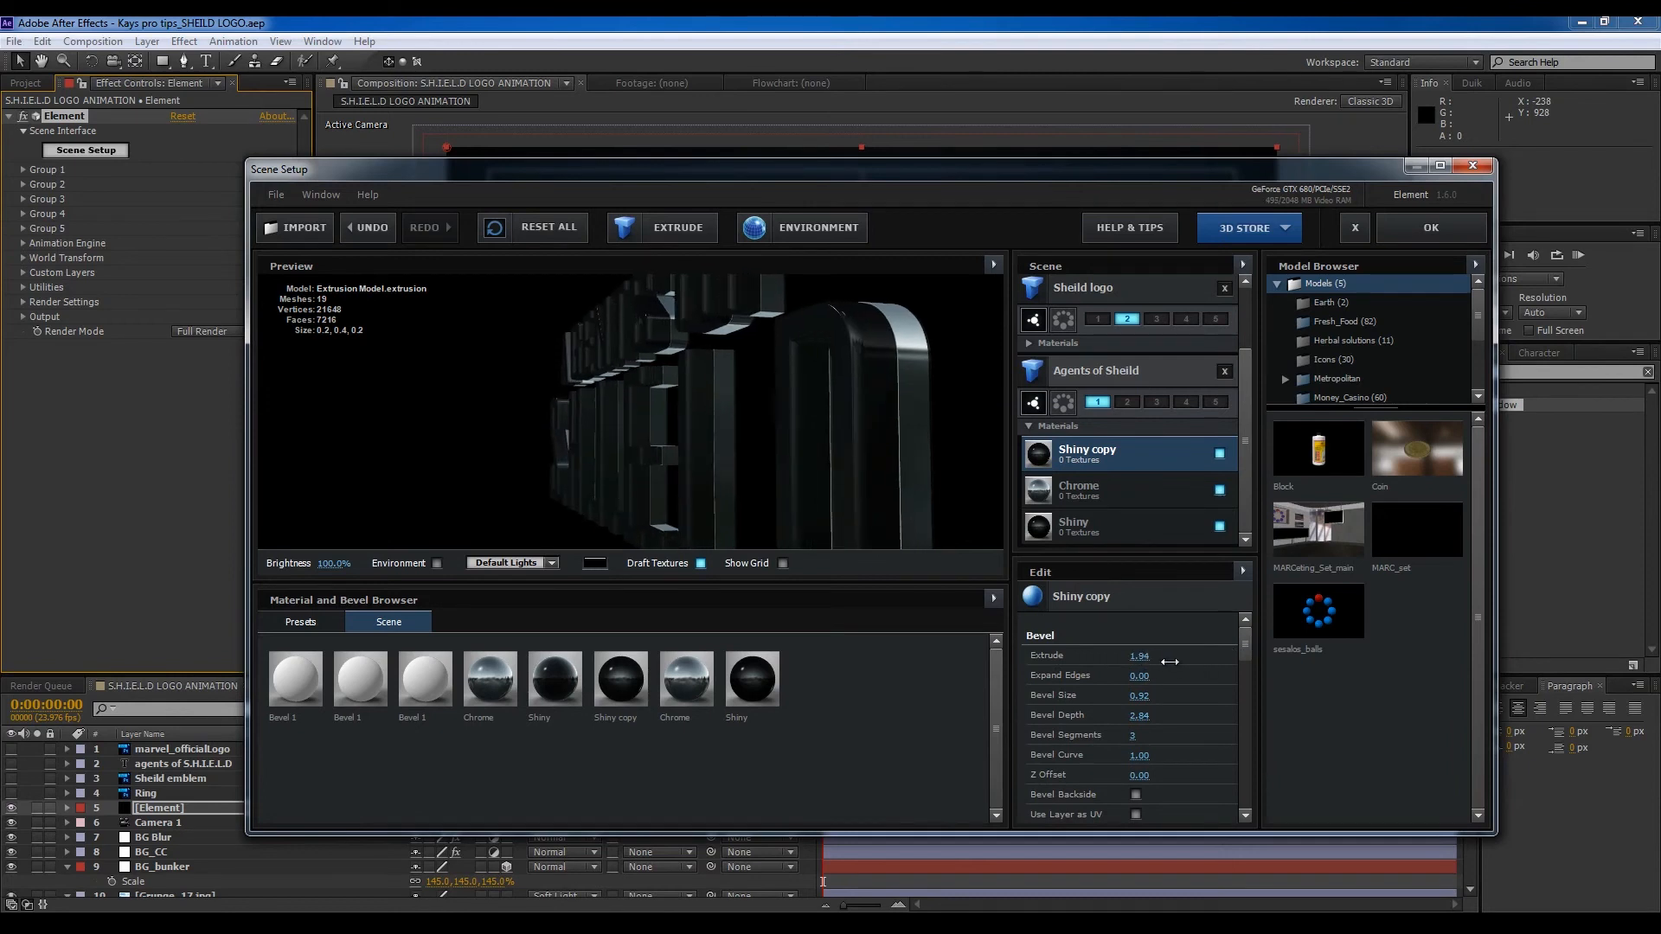
left_click(1097, 526)
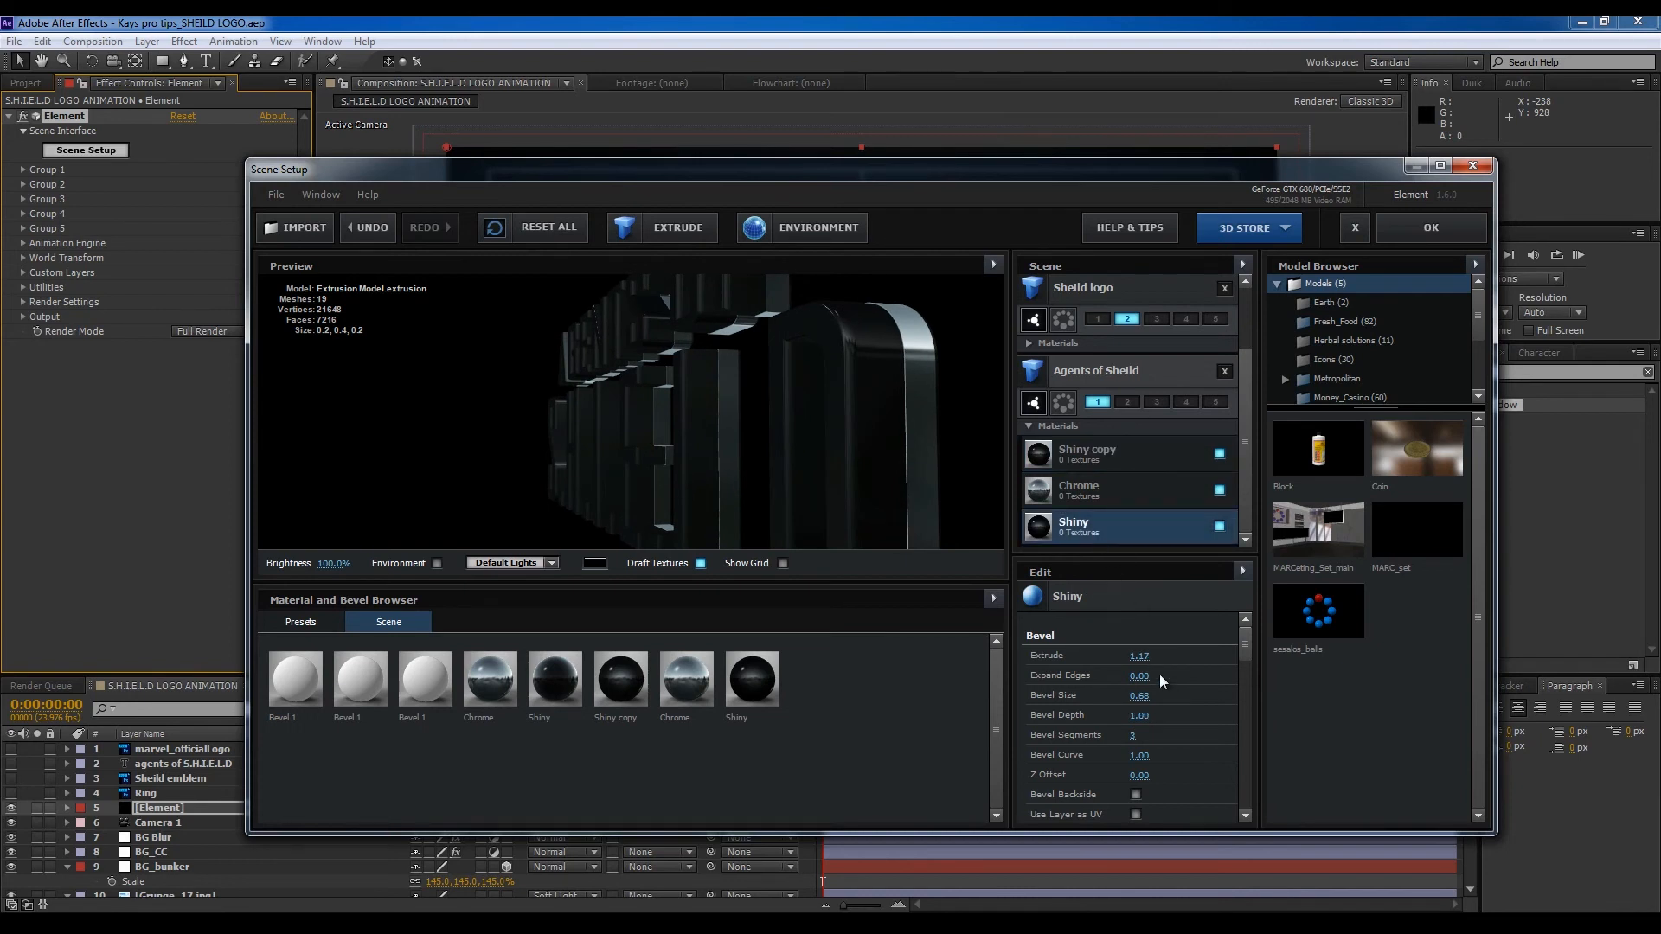
left_click(1103, 459)
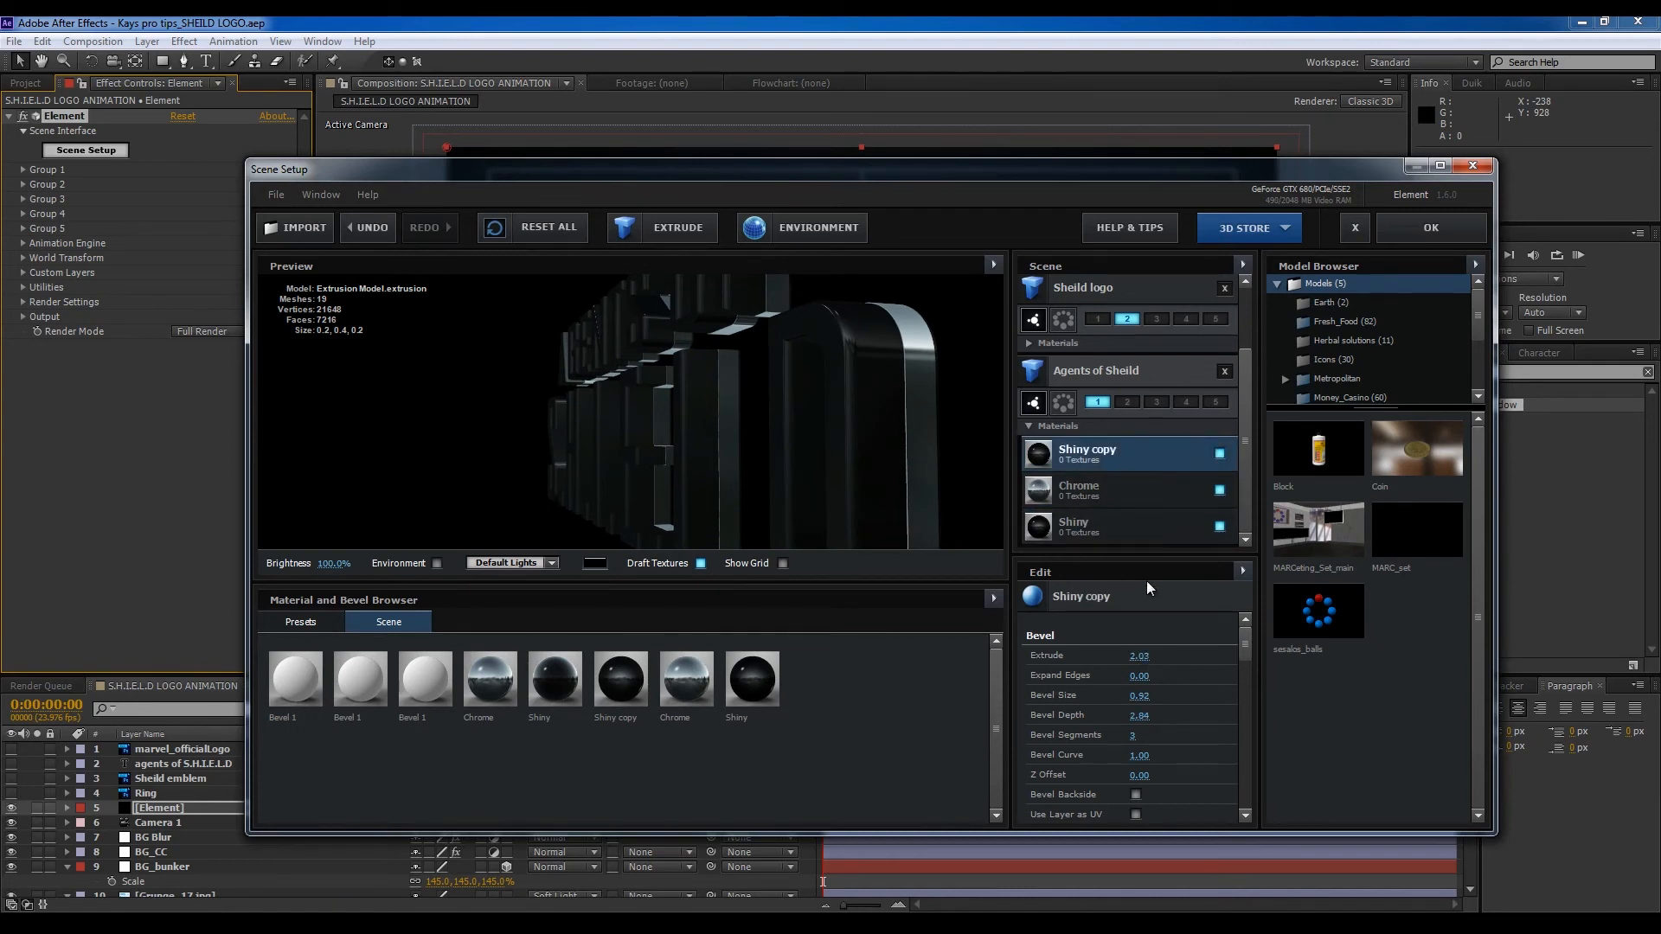
left_click(1118, 530)
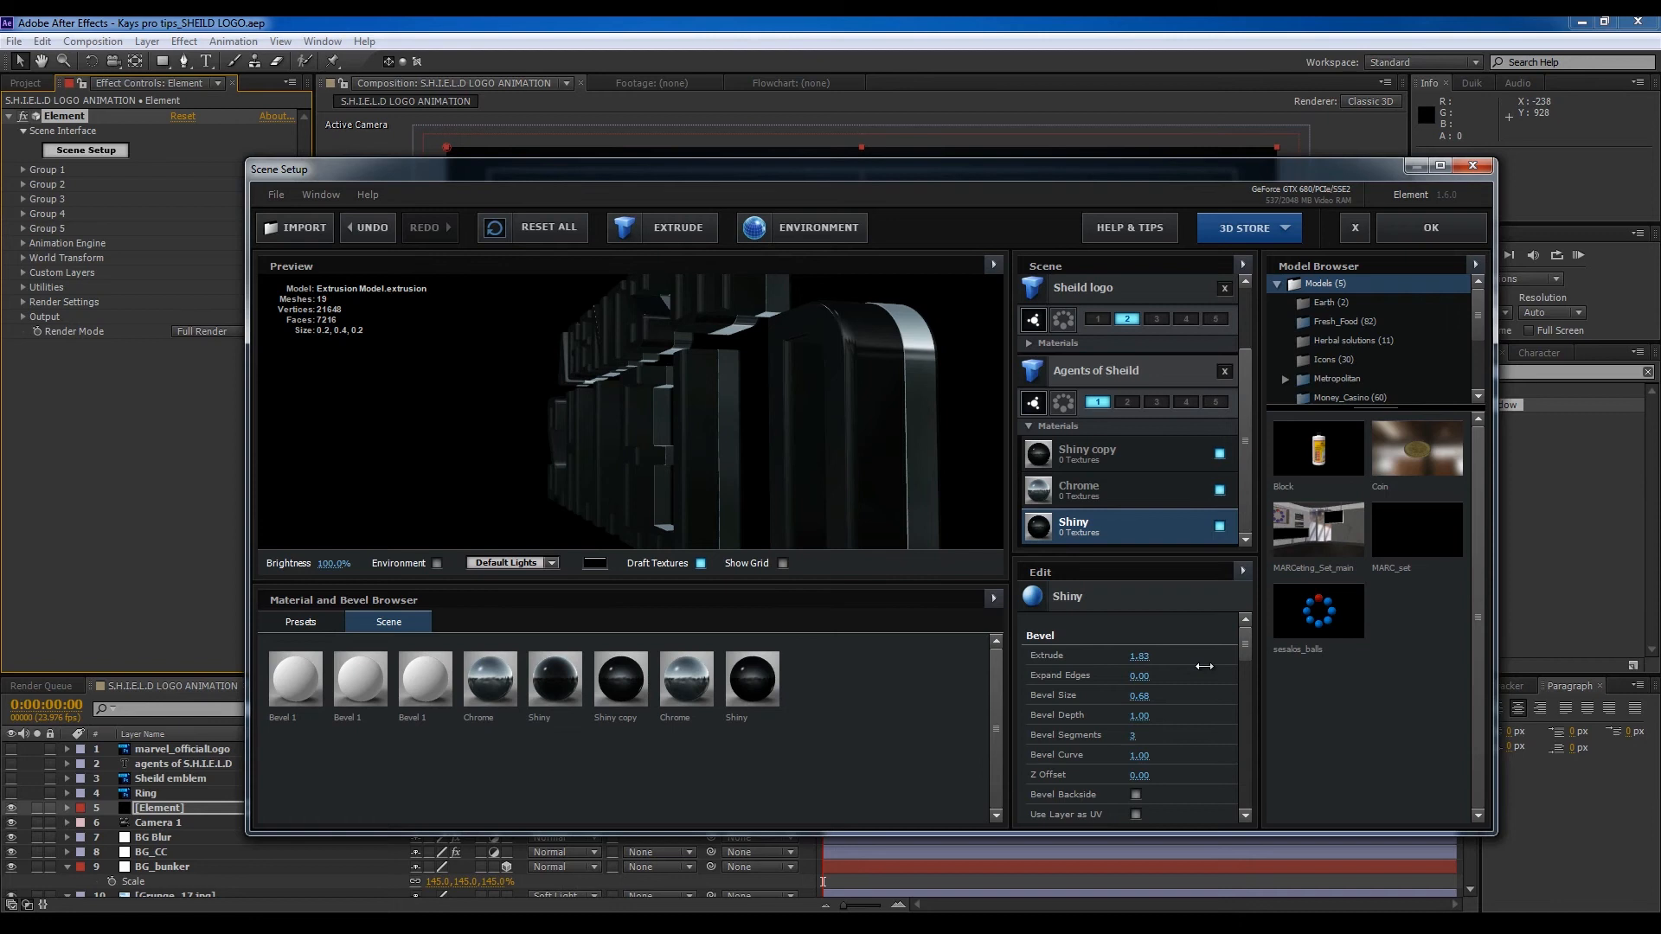
left_click_drag(1227, 669, 1185, 668)
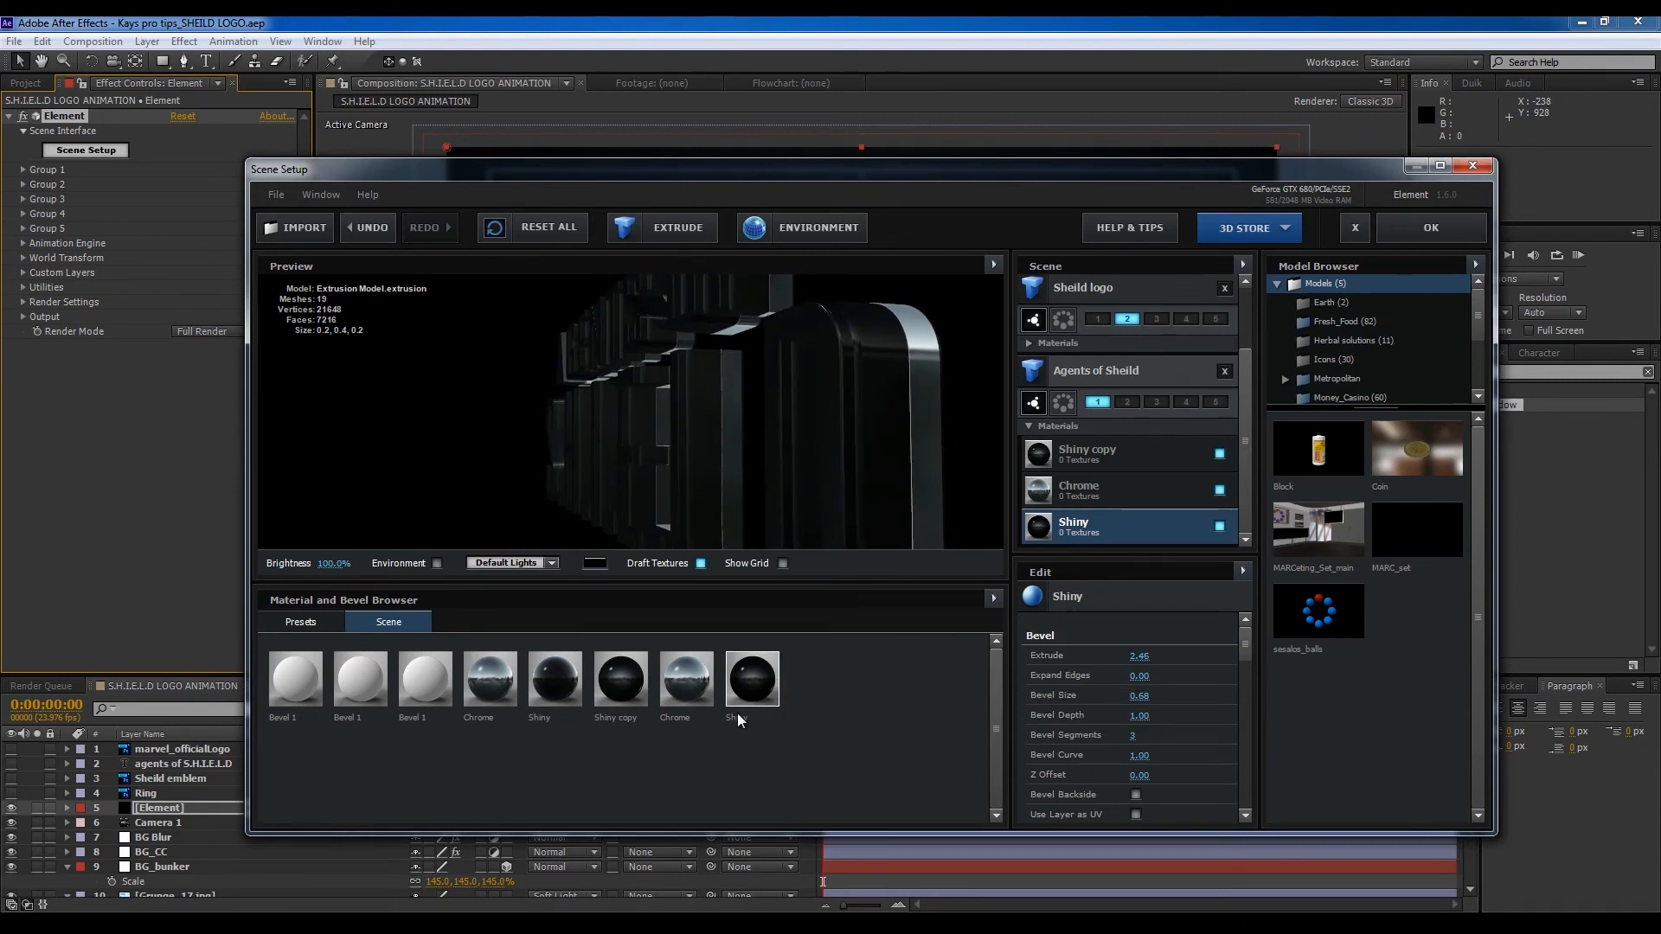
Step: Try the first Shiny material from the scene's materials on the title's third bevel and undo the replacement
left_click(565, 682)
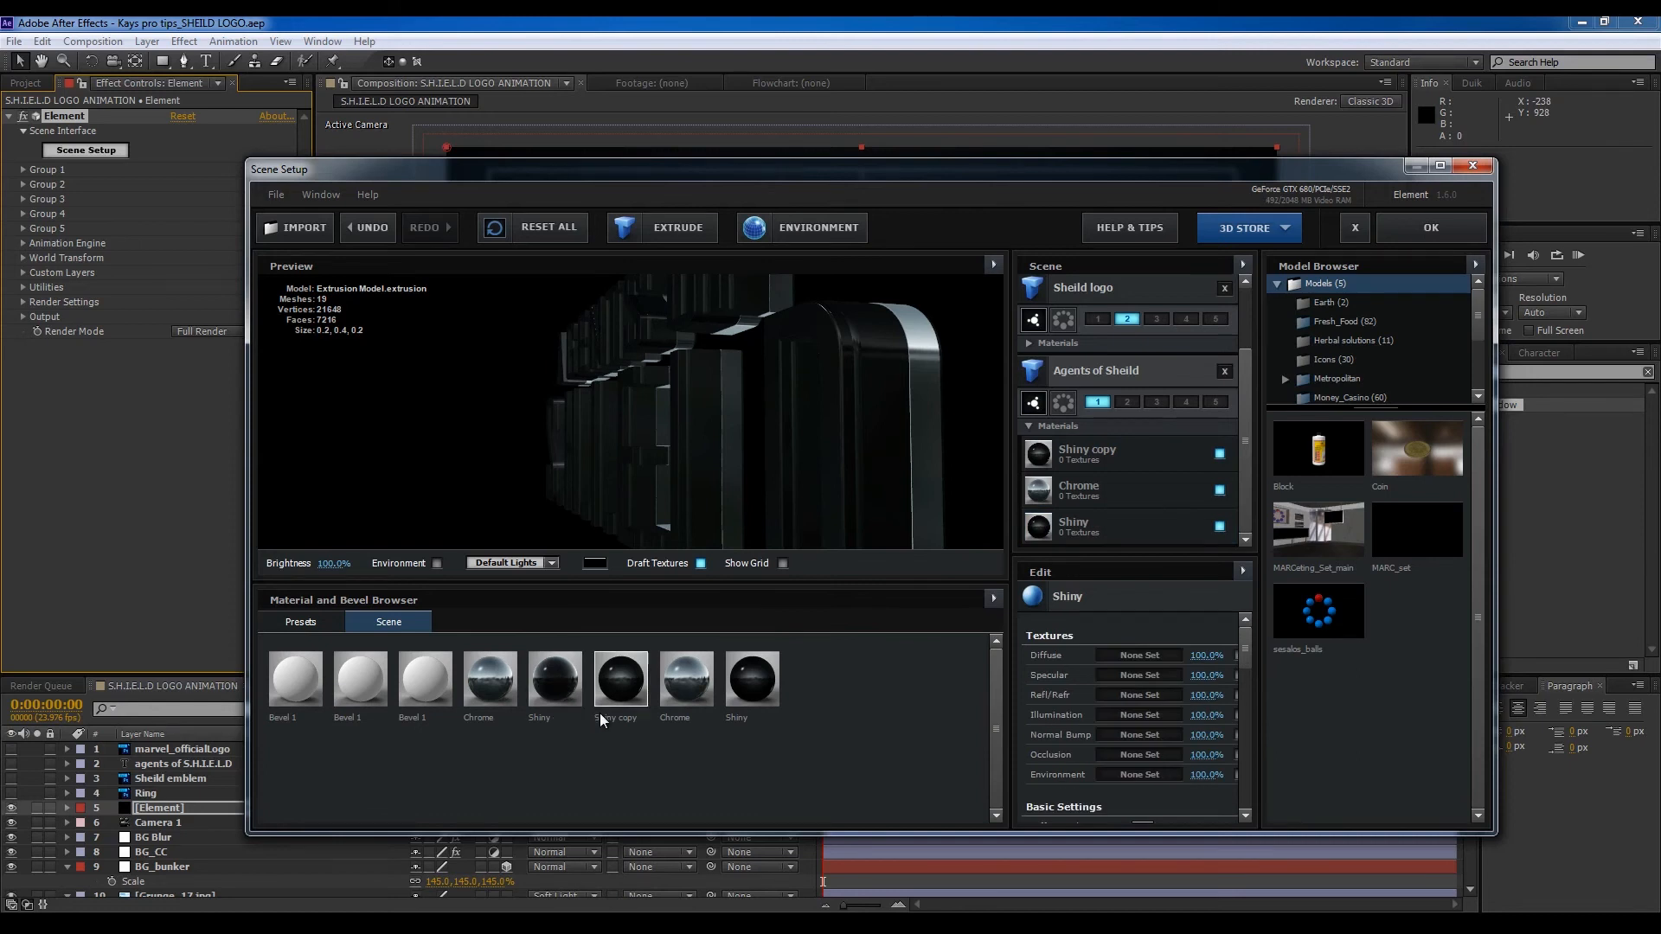
left_click_drag(559, 682, 1104, 536)
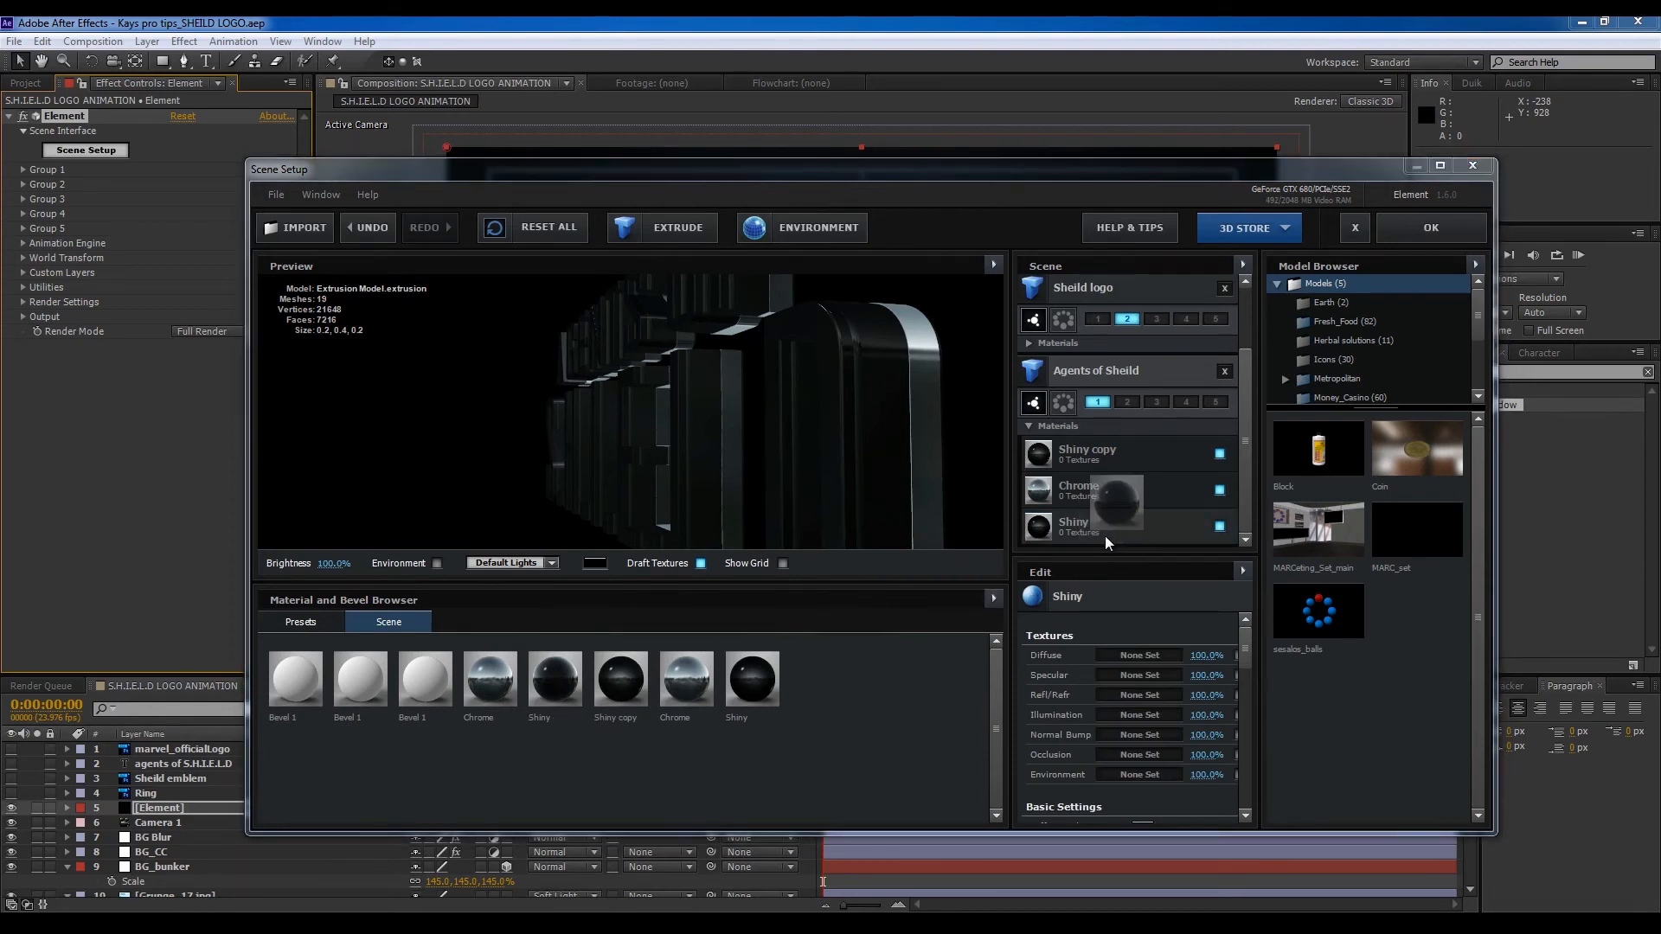
left_click(1086, 537)
mouse_move(875, 464)
left_mouse_down()
mouse_move(916, 460)
mouse_move(845, 471)
mouse_move(896, 457)
mouse_move(878, 465)
left_mouse_up()
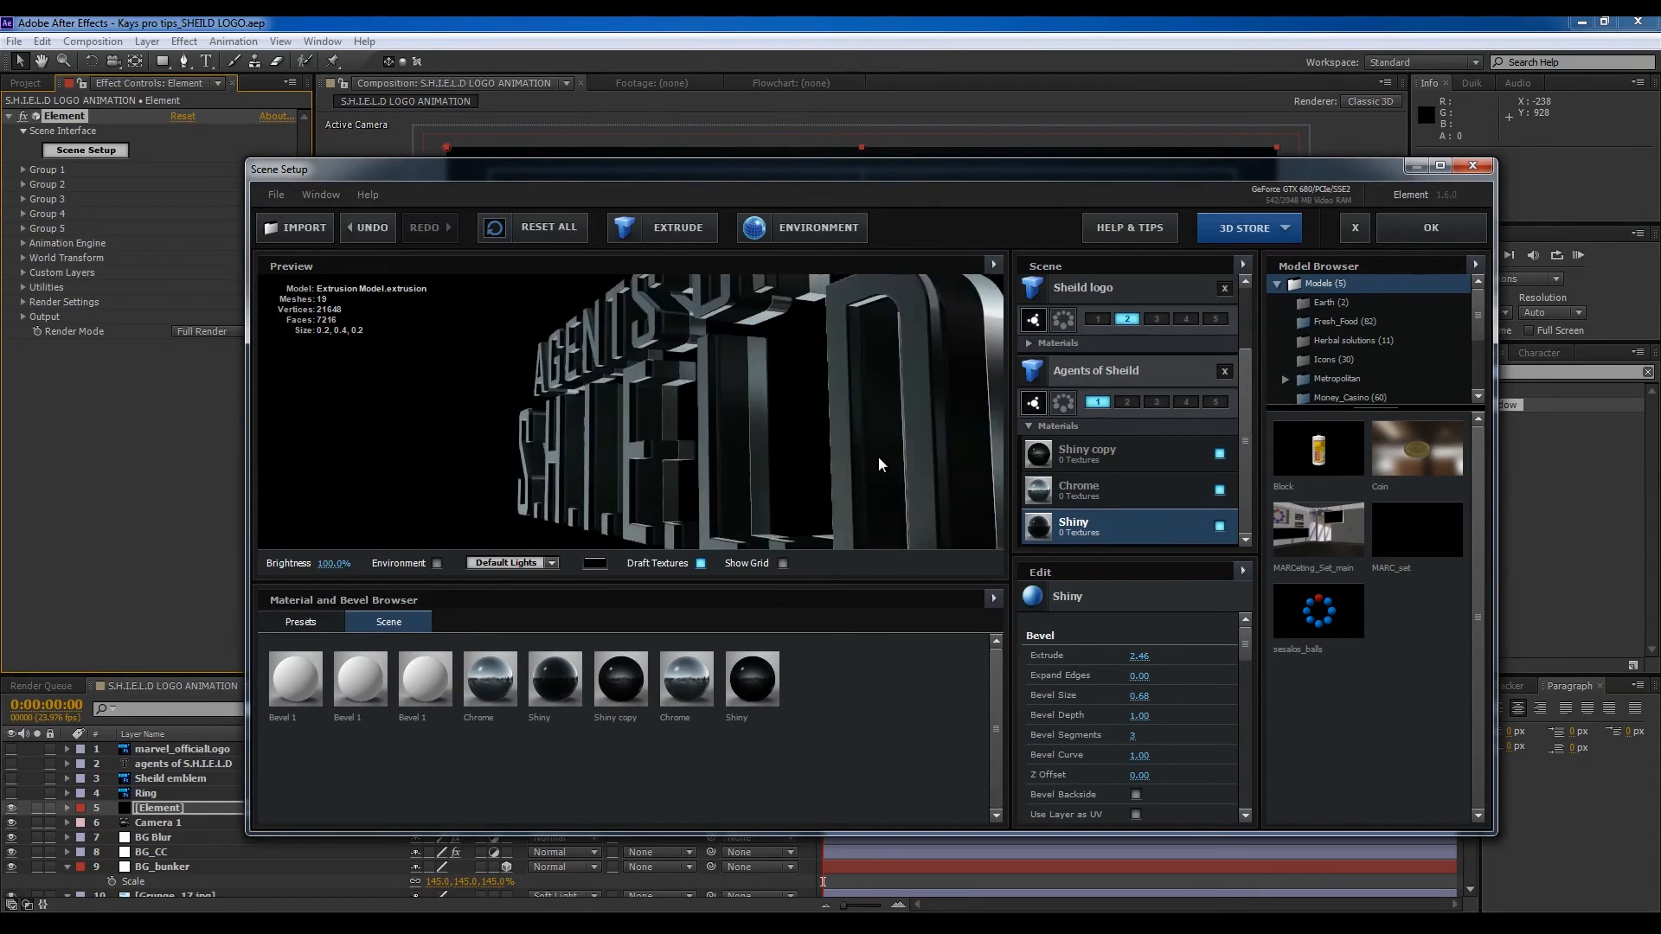
key("ctrl+z")
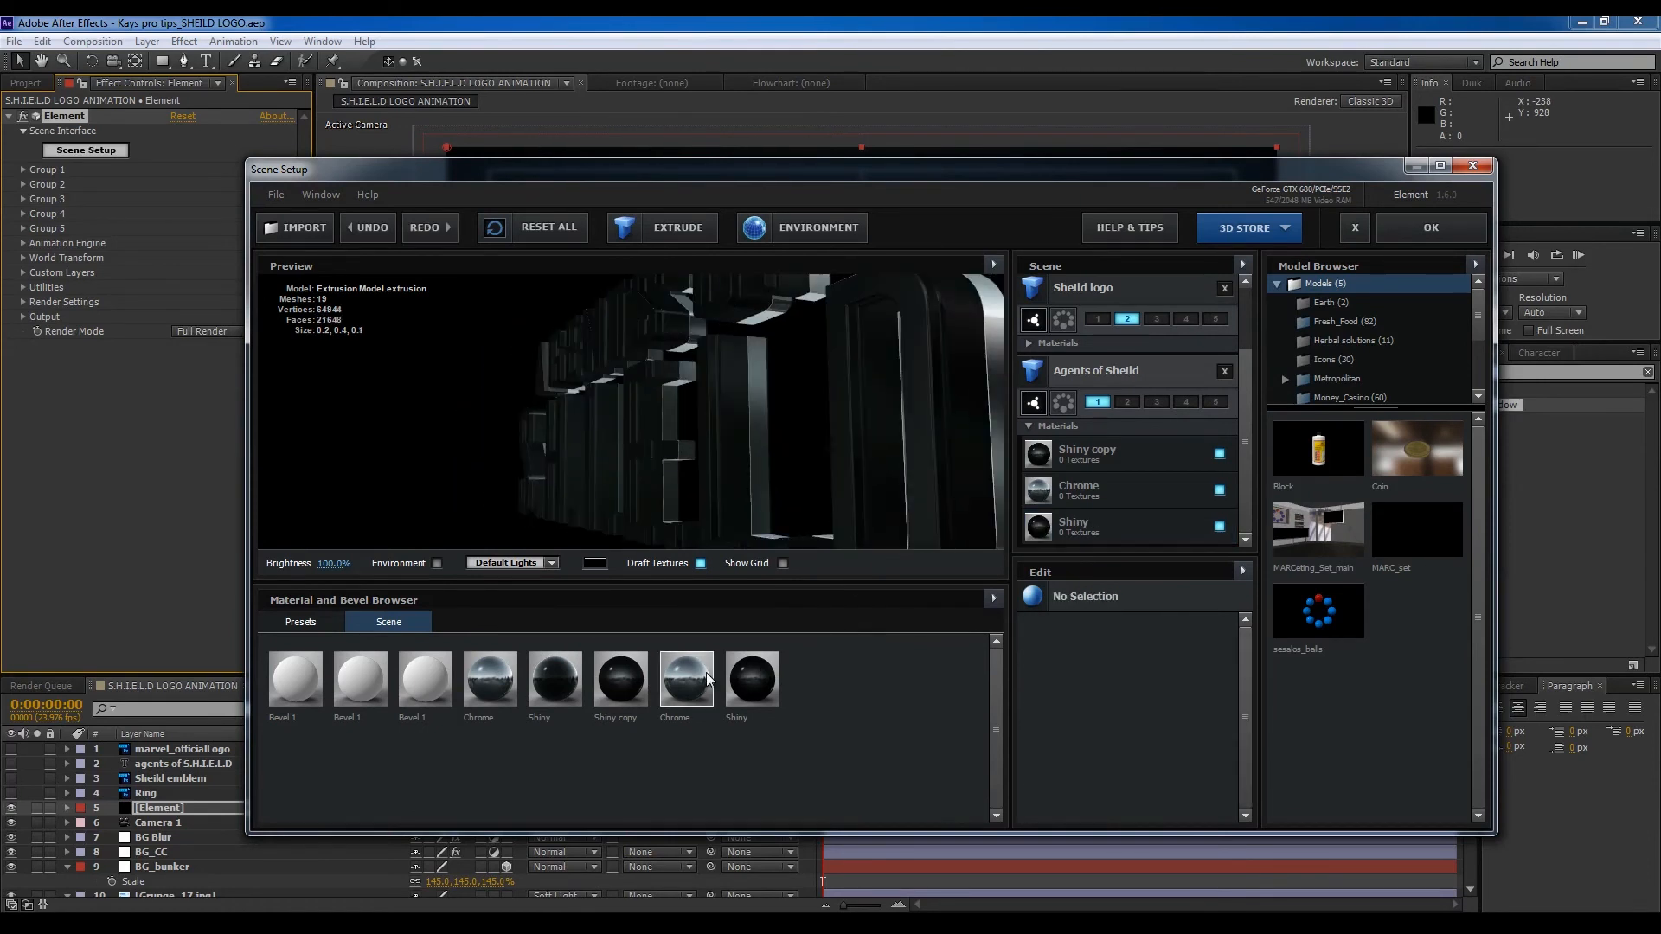
Step: Replace the title's Shiny copy material with the first Shiny material from the scene's materials and check the lettering
left_click_drag(564, 682, 1098, 459)
left_click_drag(983, 448, 846, 454)
scroll(844, 459, "down", 3)
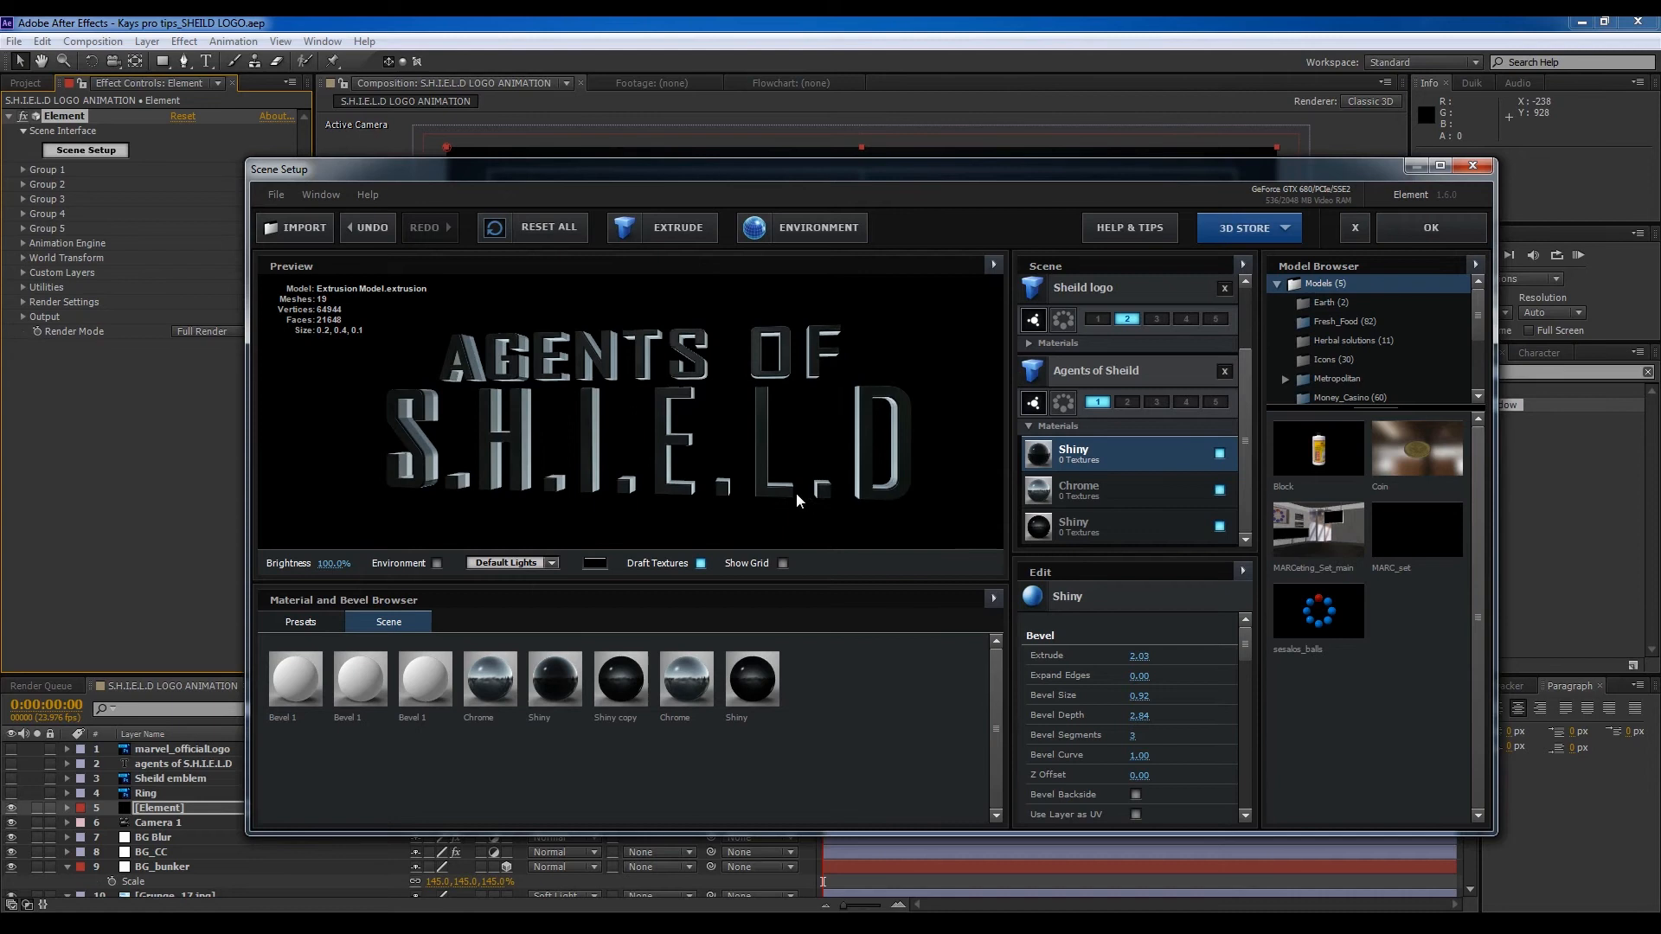
left_click_drag(766, 506, 803, 522)
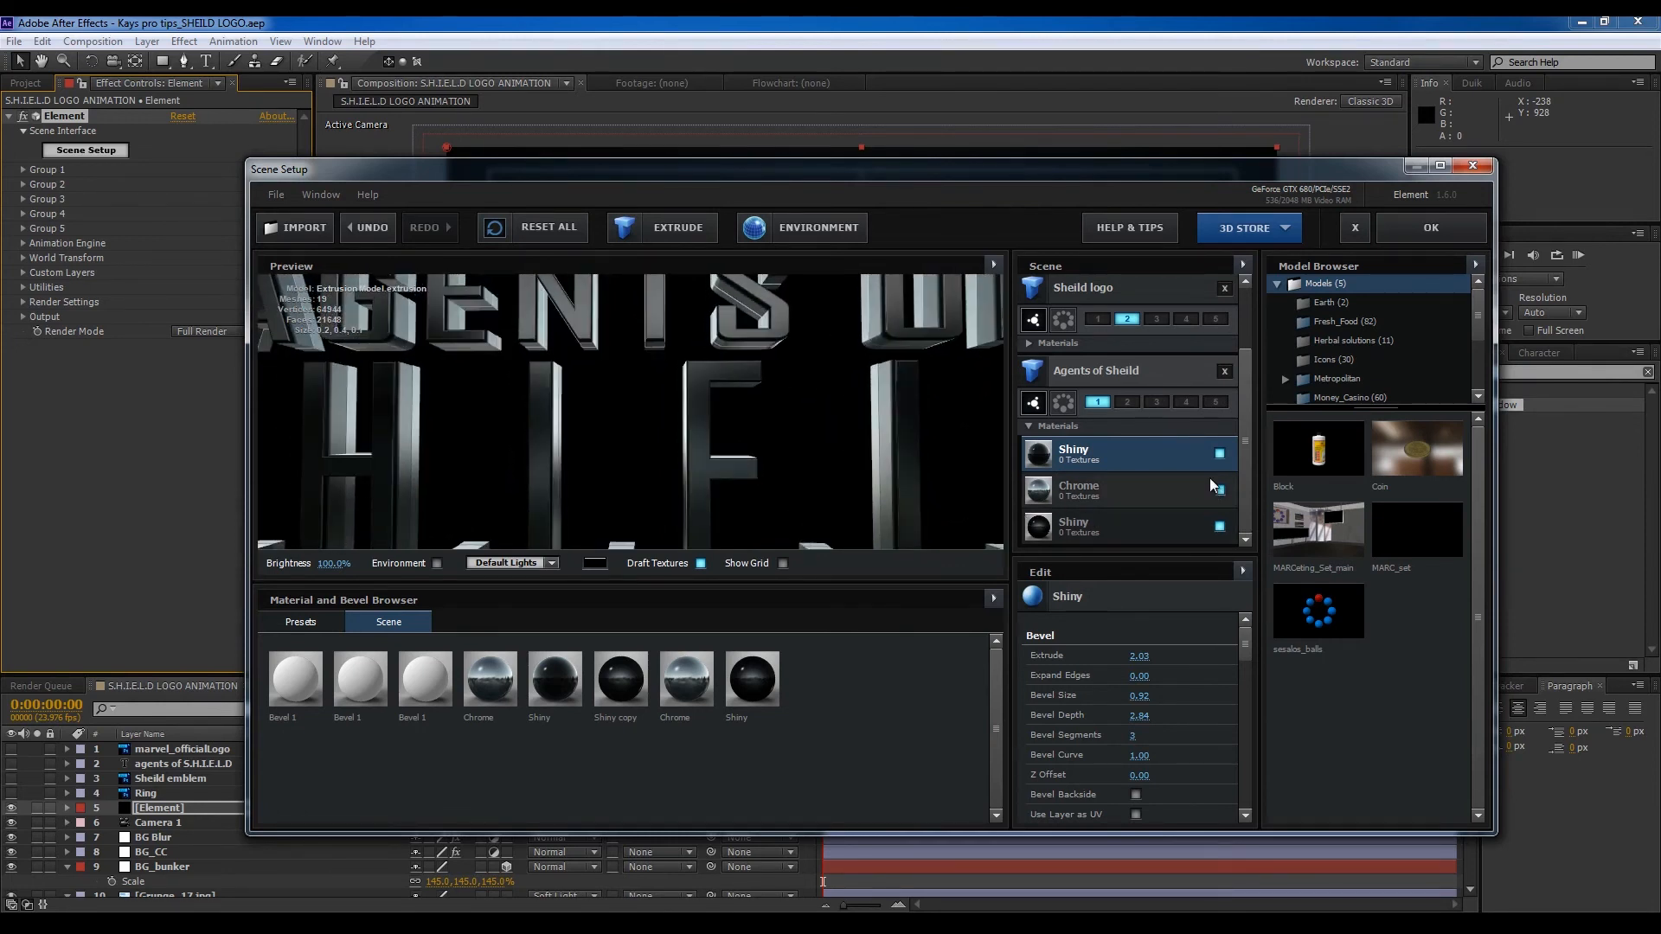
Step: Reduce the reflection intensity of the title's third-bevel Shiny material to 1% and inspect the letters from the side
left_click(1090, 531)
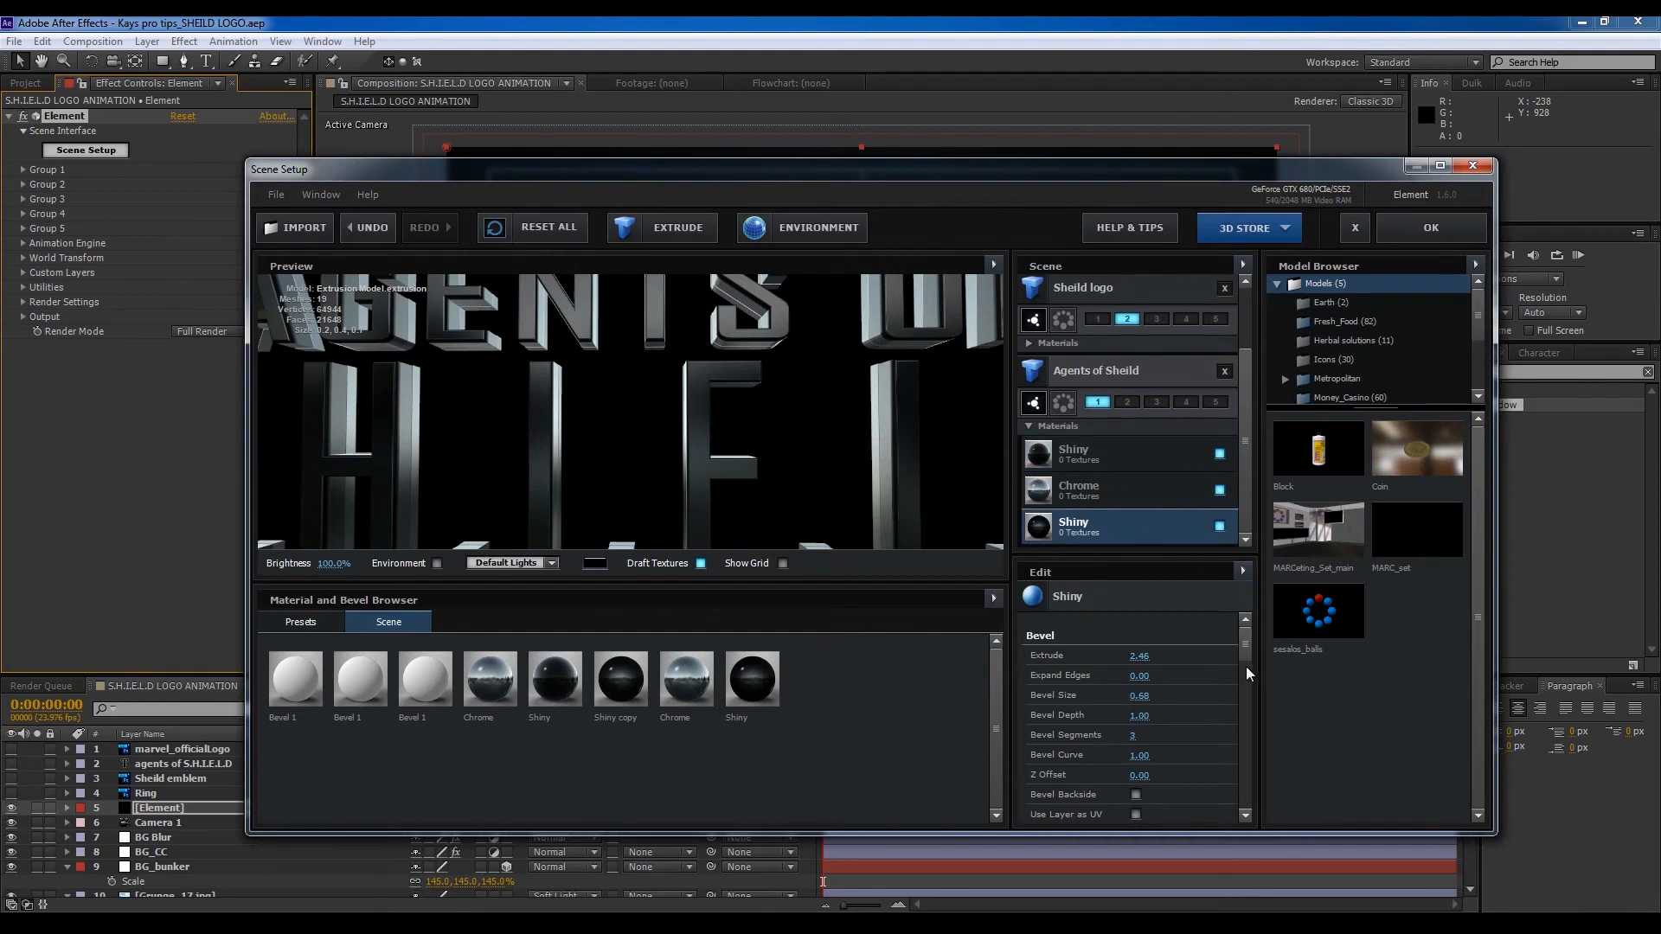
left_click_drag(1249, 658, 1249, 742)
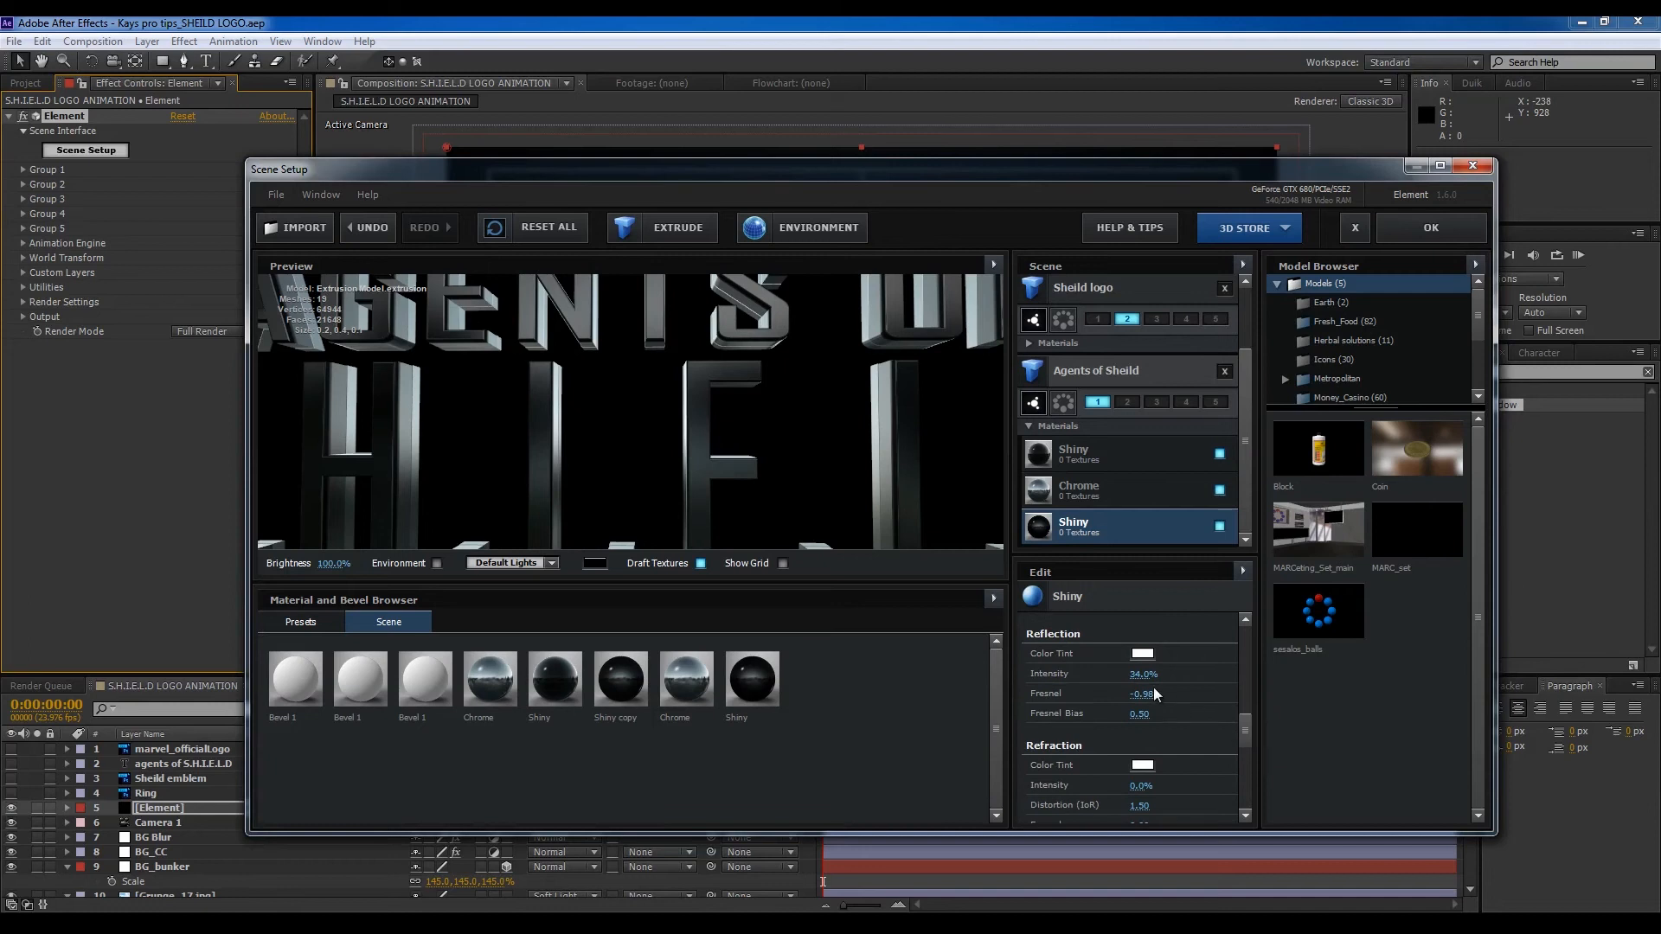
left_click_drag(1143, 679, 1119, 683)
left_click_drag(841, 500, 683, 456)
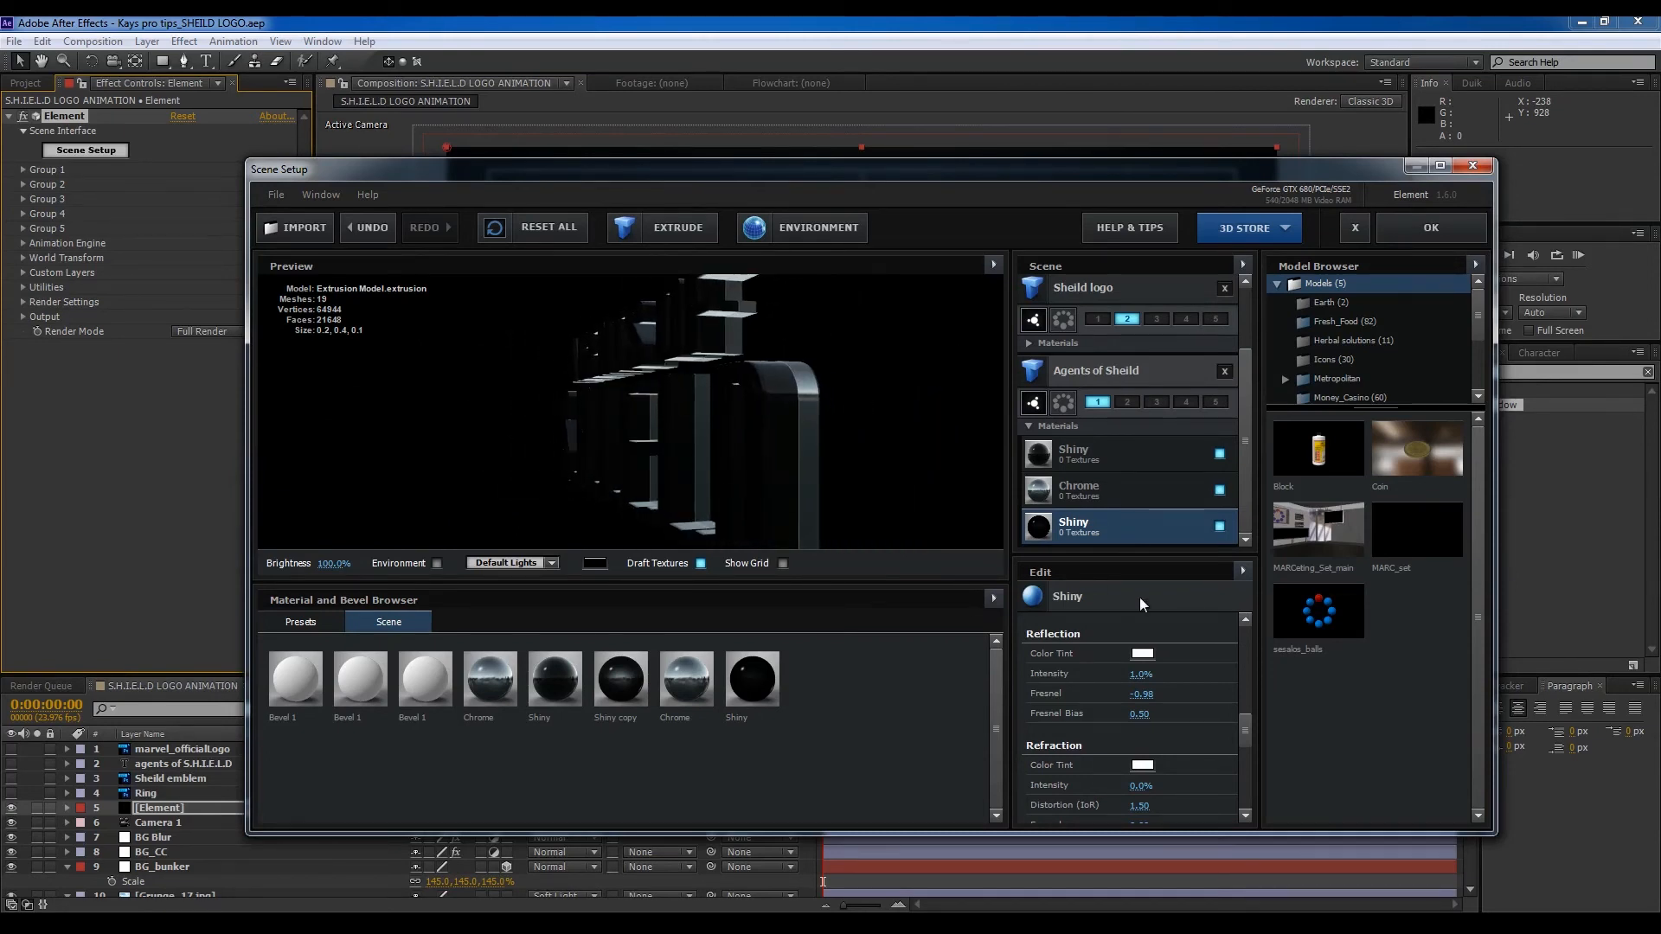
Step: Increase the Extrude of the title's Chrome bevel to 1.73
left_click(1144, 496)
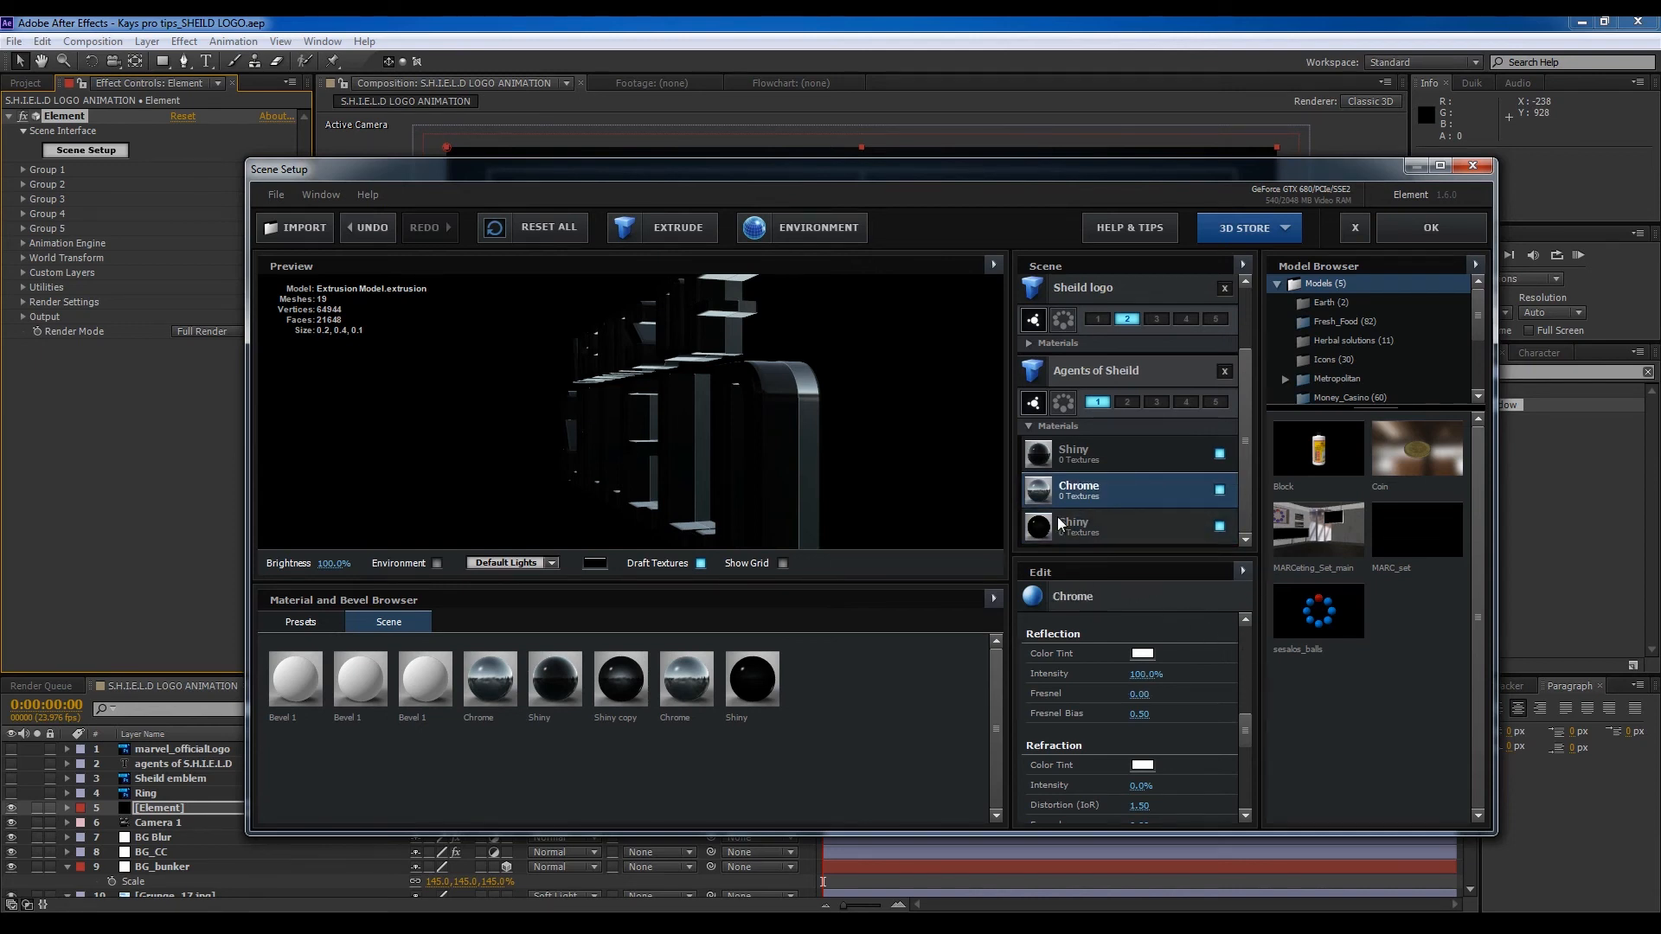
left_click_drag(1247, 730, 1244, 636)
left_click_drag(1137, 660, 1225, 674)
mouse_move(879, 499)
left_mouse_down()
mouse_move(905, 500)
mouse_move(869, 485)
mouse_move(891, 485)
mouse_move(694, 470)
mouse_move(910, 507)
left_mouse_up()
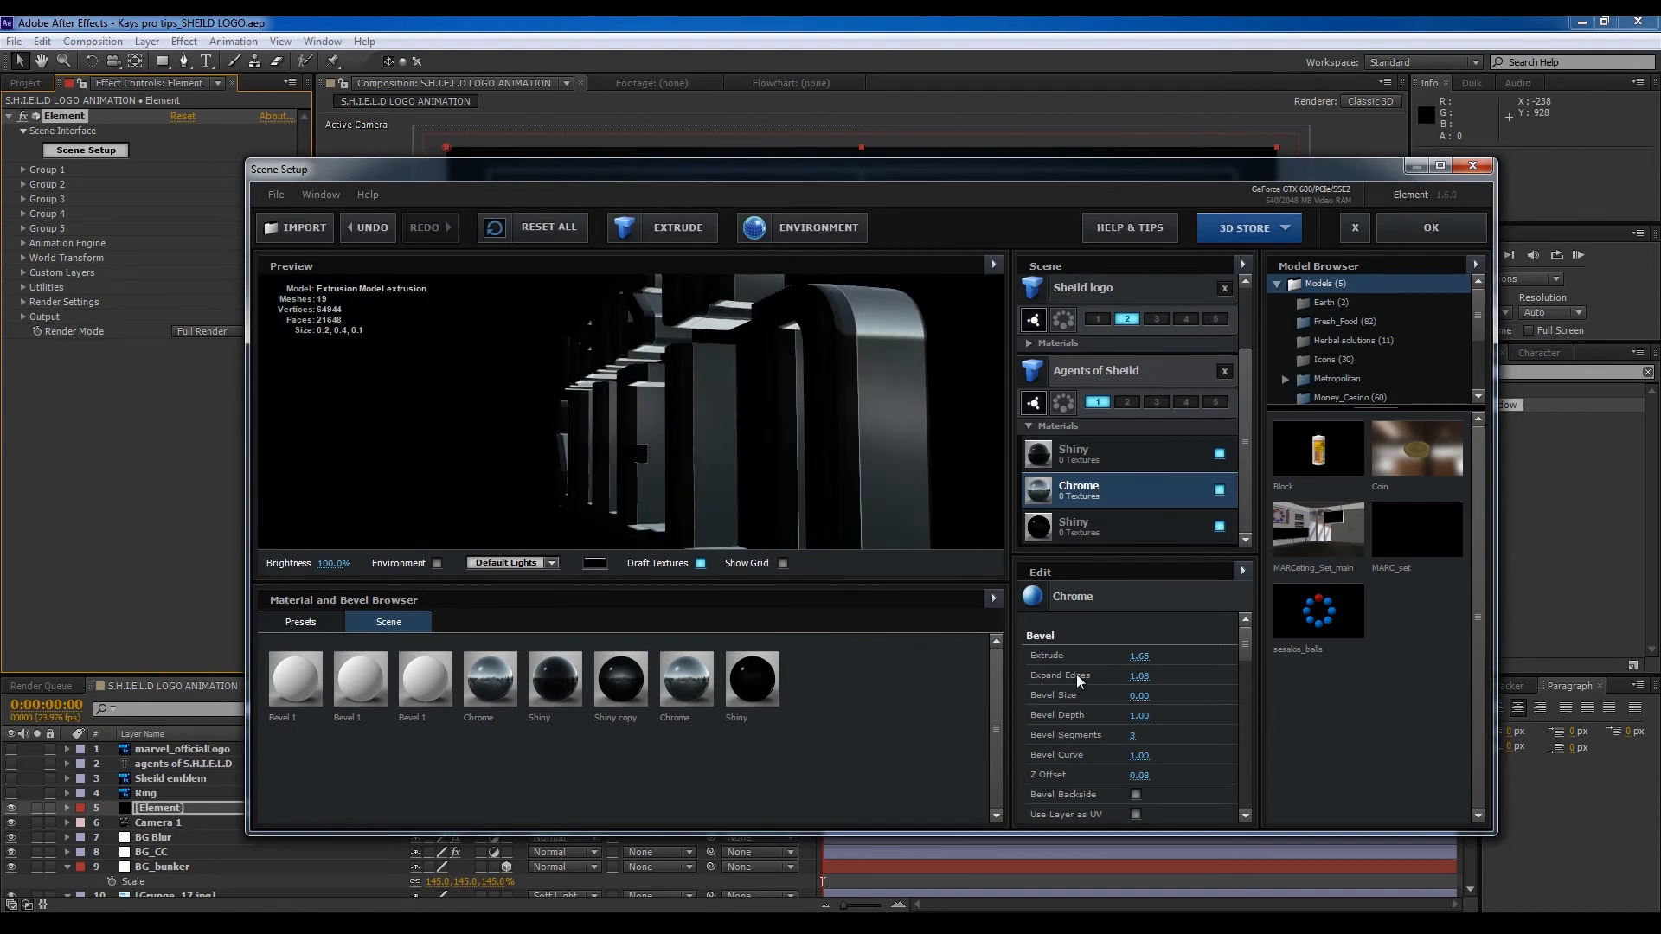
left_click_drag(1140, 659, 1149, 661)
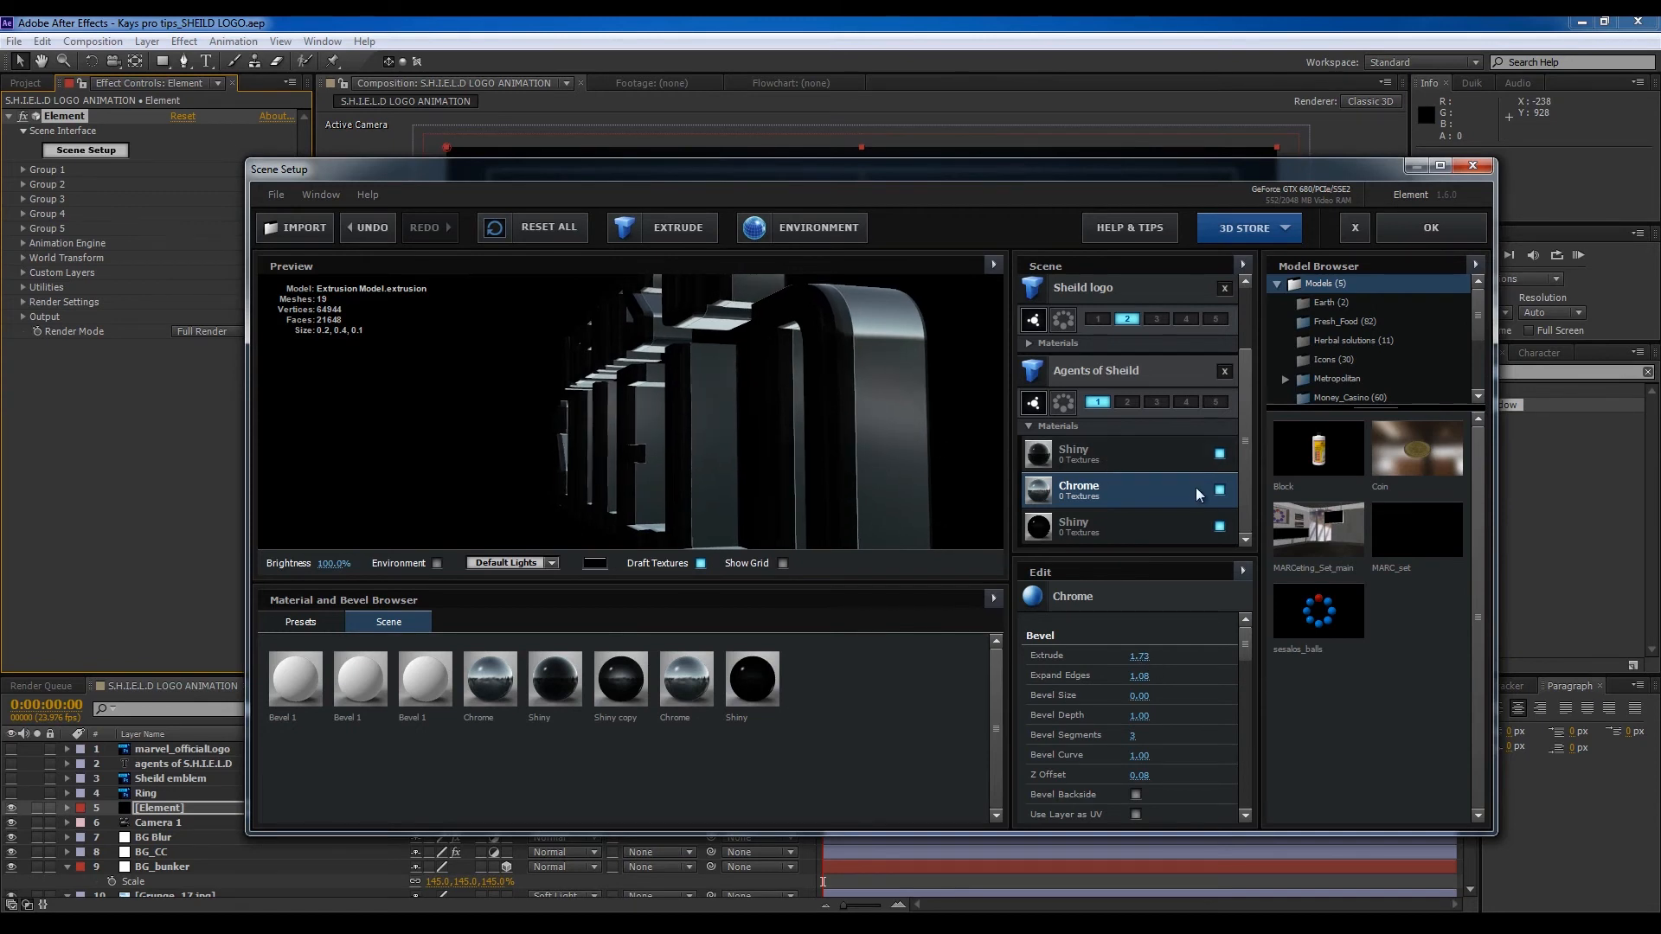
Step: Mute and unmute the title's bevel materials one by one and examine the lettering from the front
left_click(1218, 455)
left_click(1219, 455)
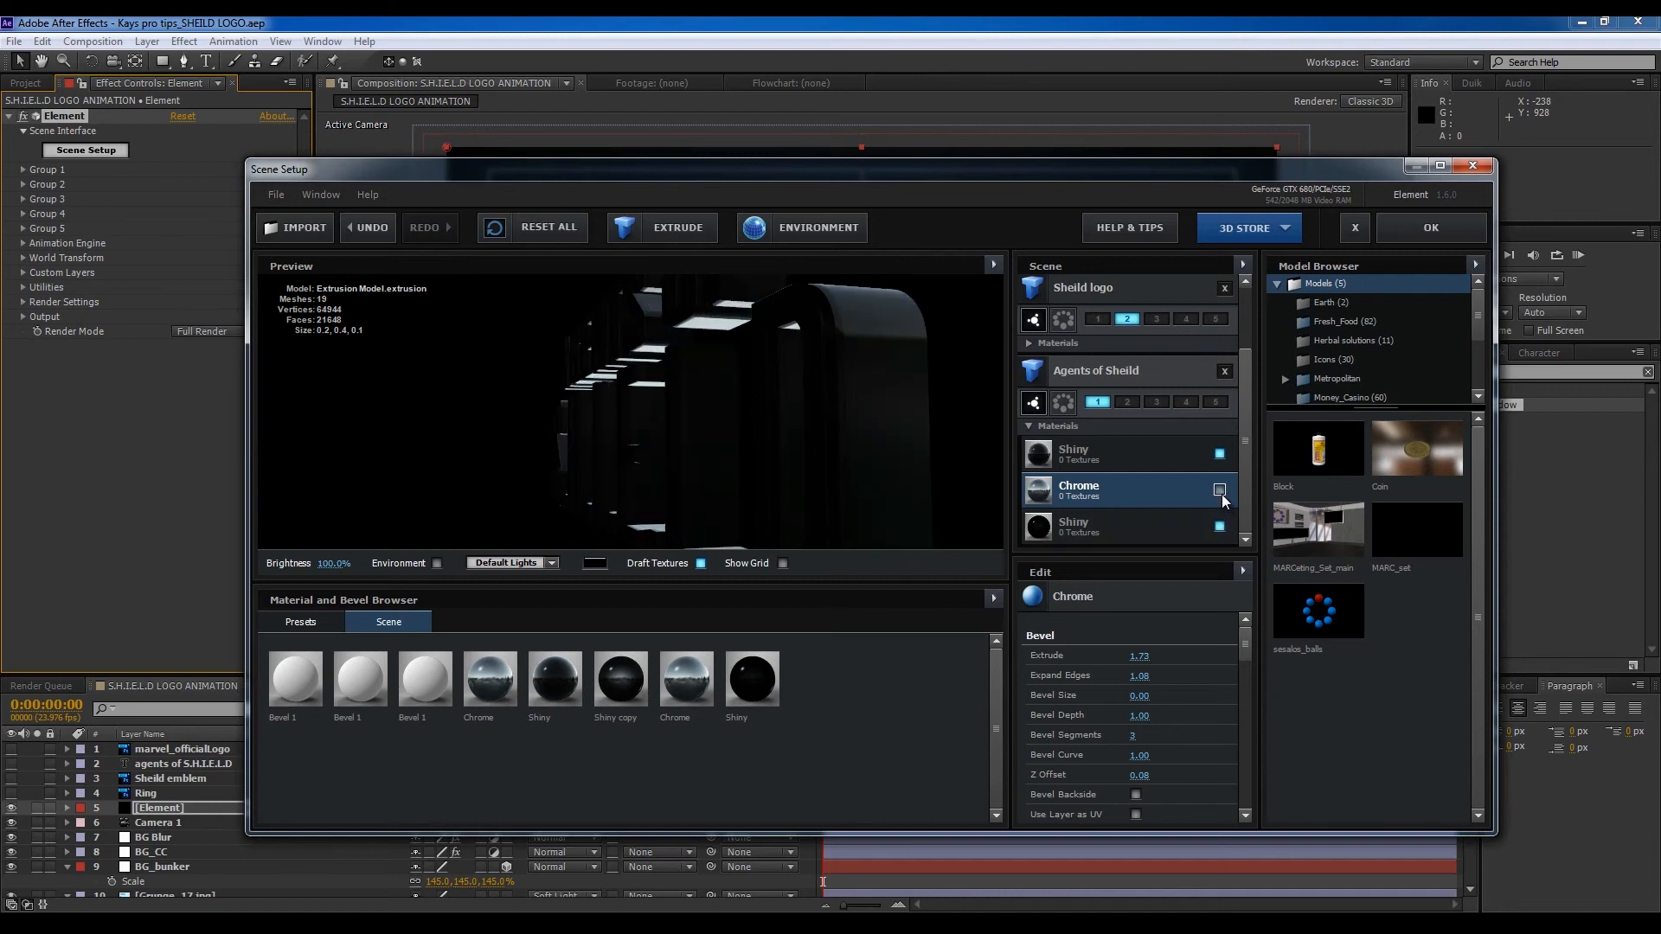
left_click(1220, 527)
left_click(1220, 527)
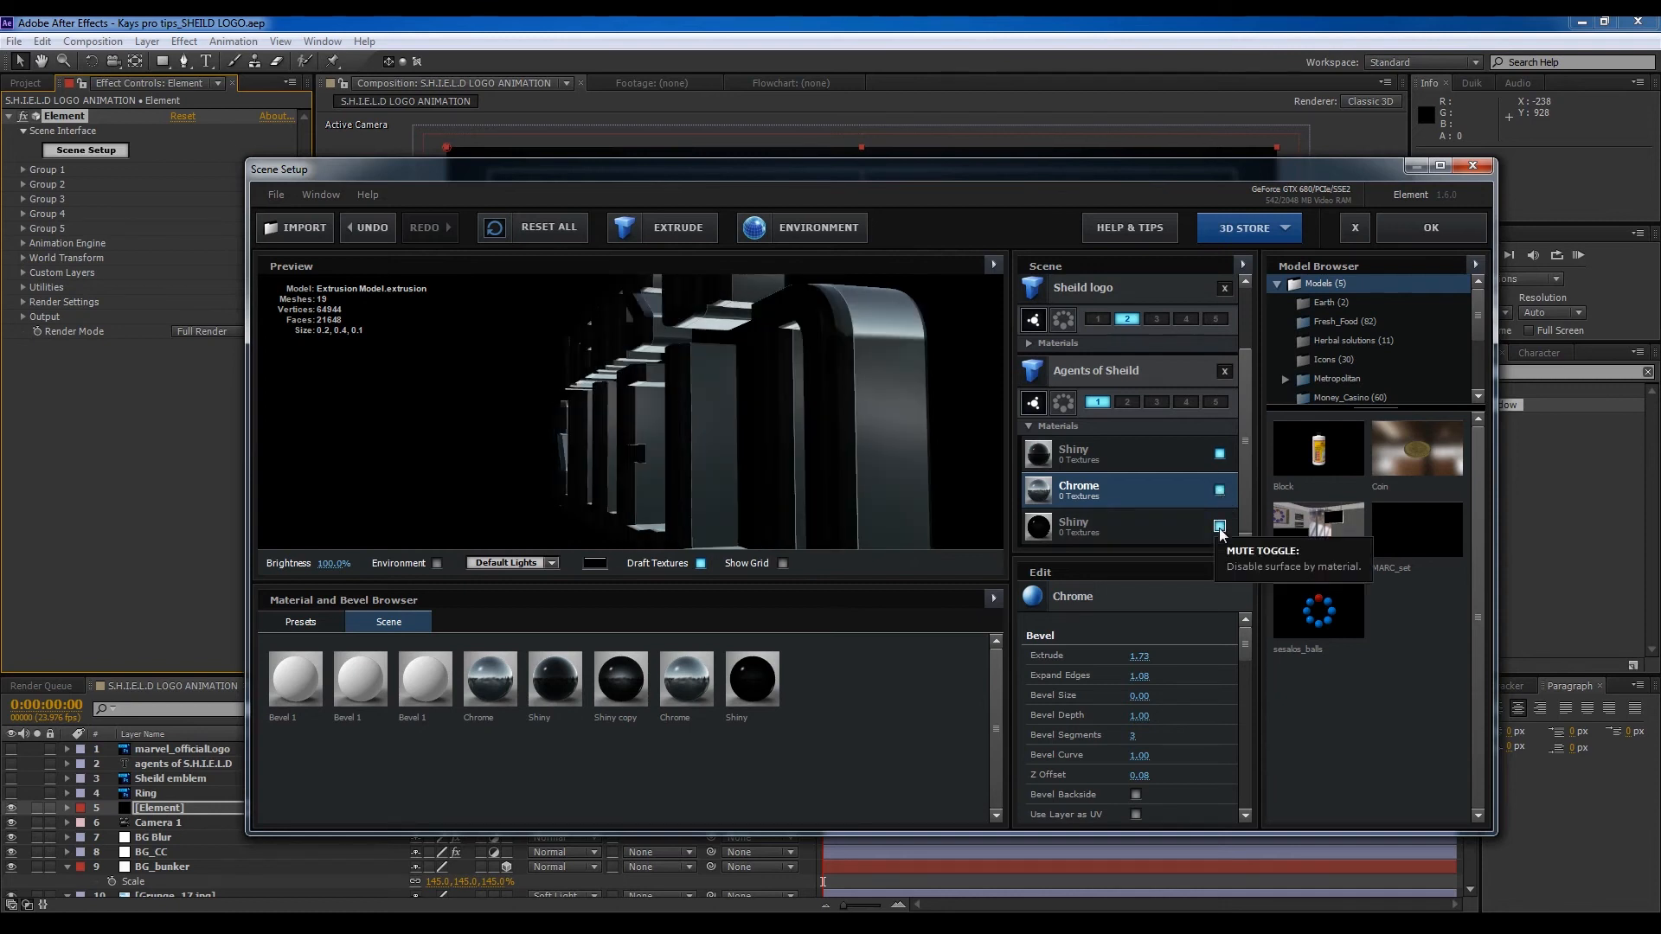
mouse_move(827, 428)
left_mouse_down()
mouse_move(863, 433)
mouse_move(803, 434)
left_mouse_up()
scroll(801, 437, "down", 6)
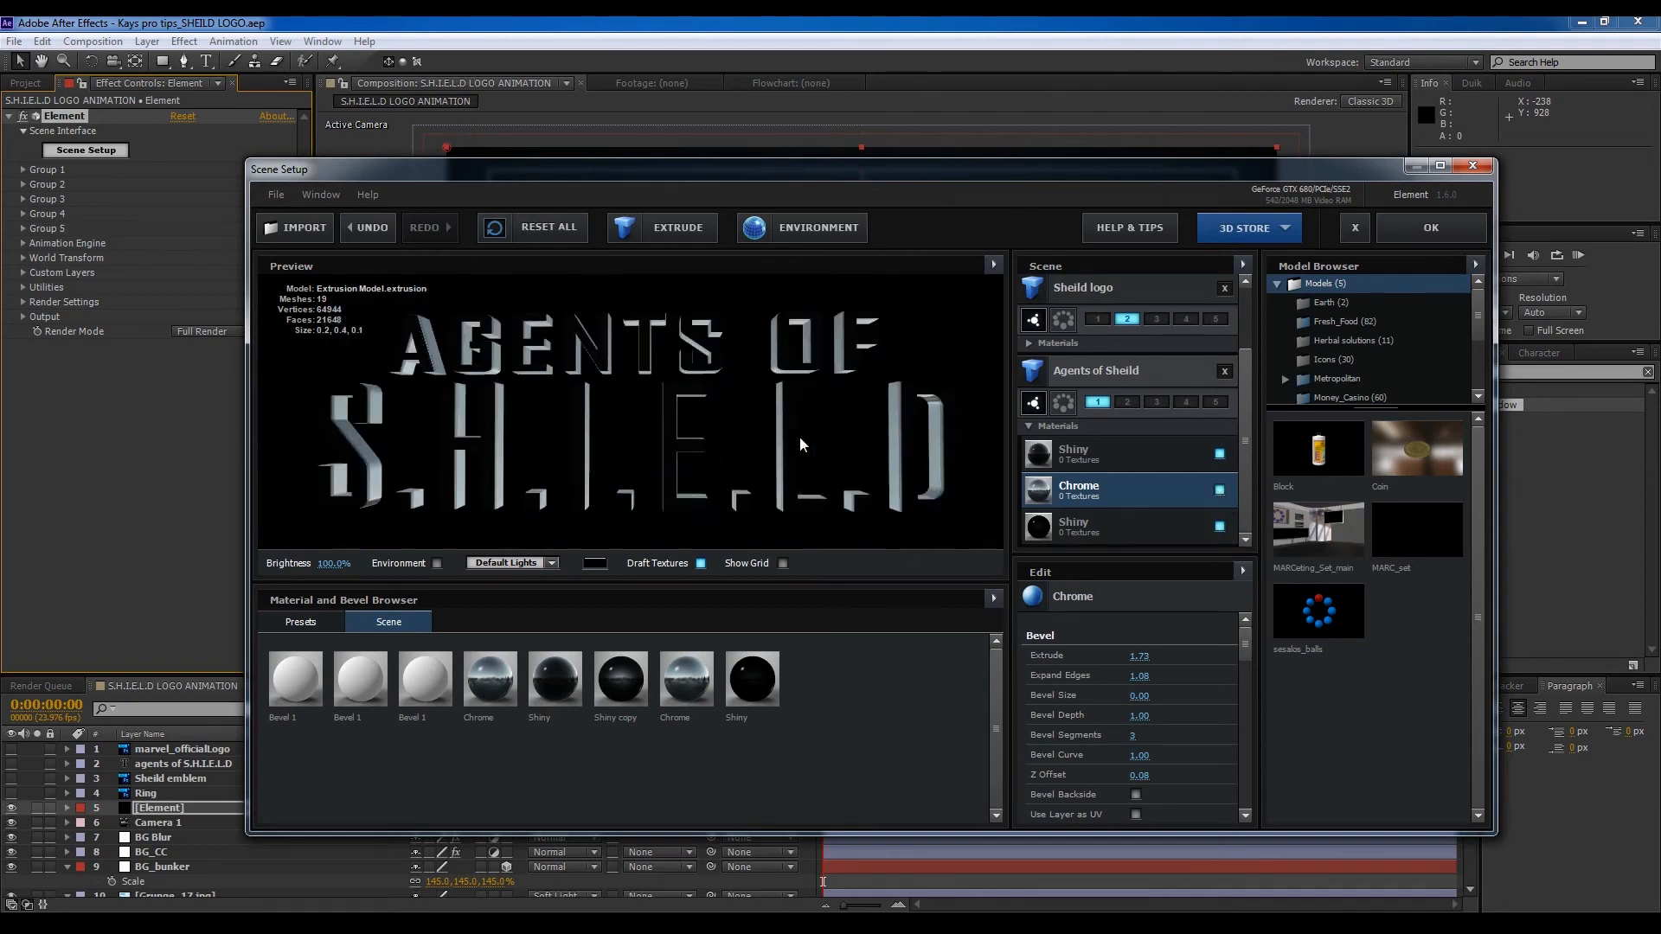
left_click_drag(754, 442, 800, 442)
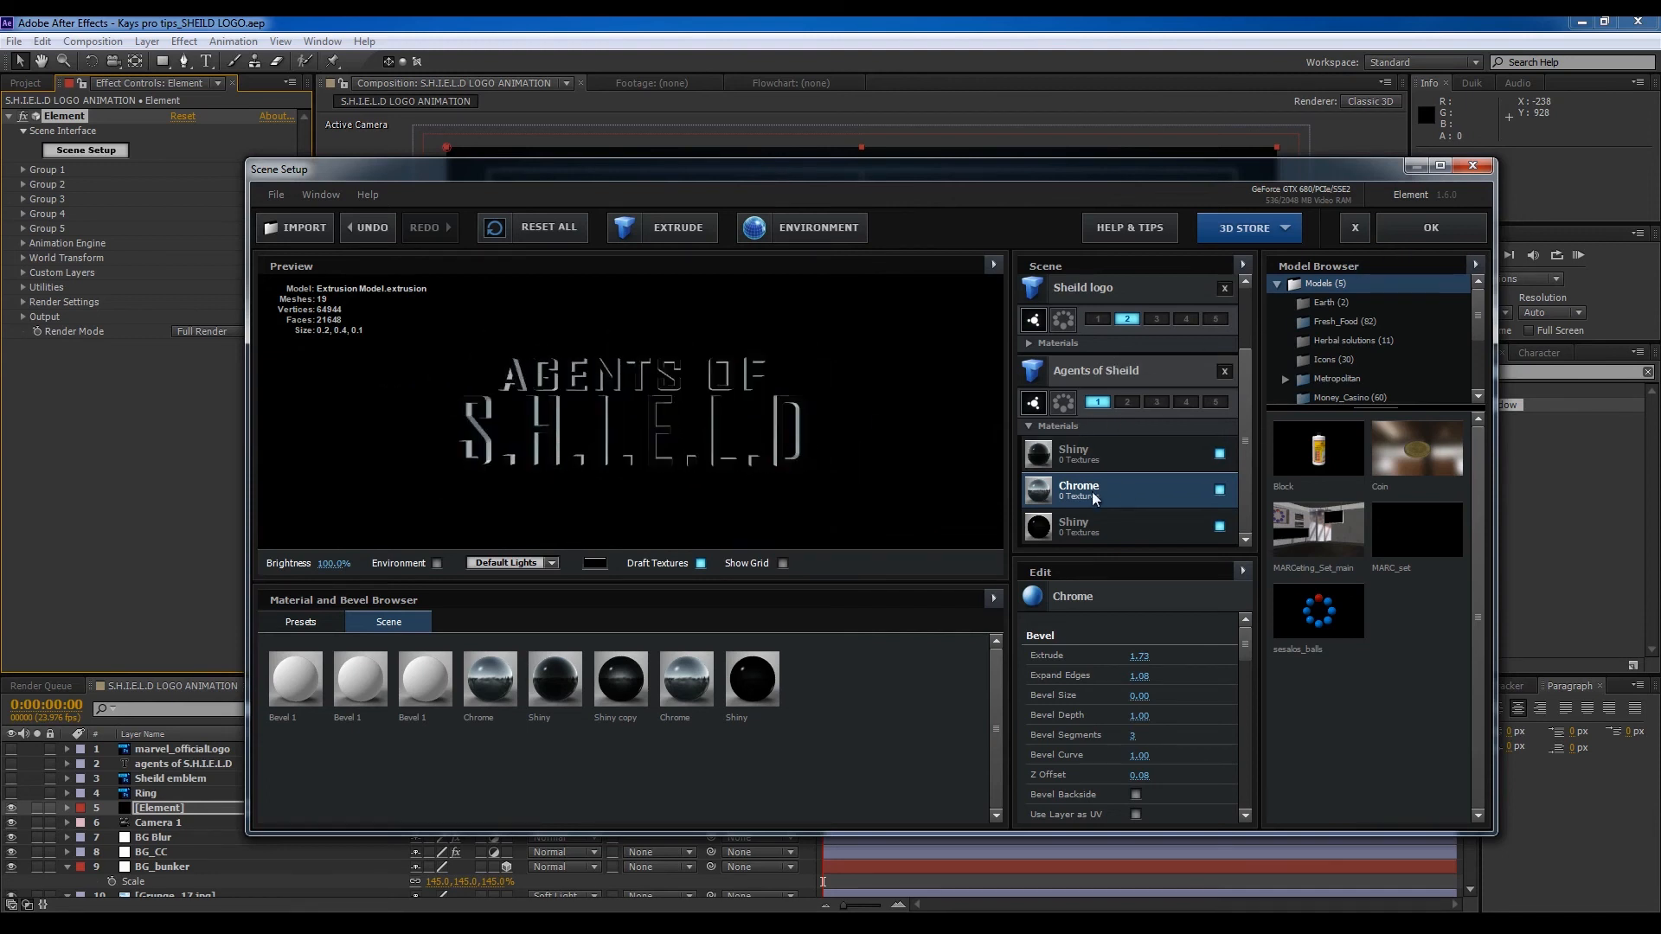
Step: Select the Sheild logo model, bring up the bevel presets and consult the reference logo in the VLC media player trailer
left_click(1027, 427)
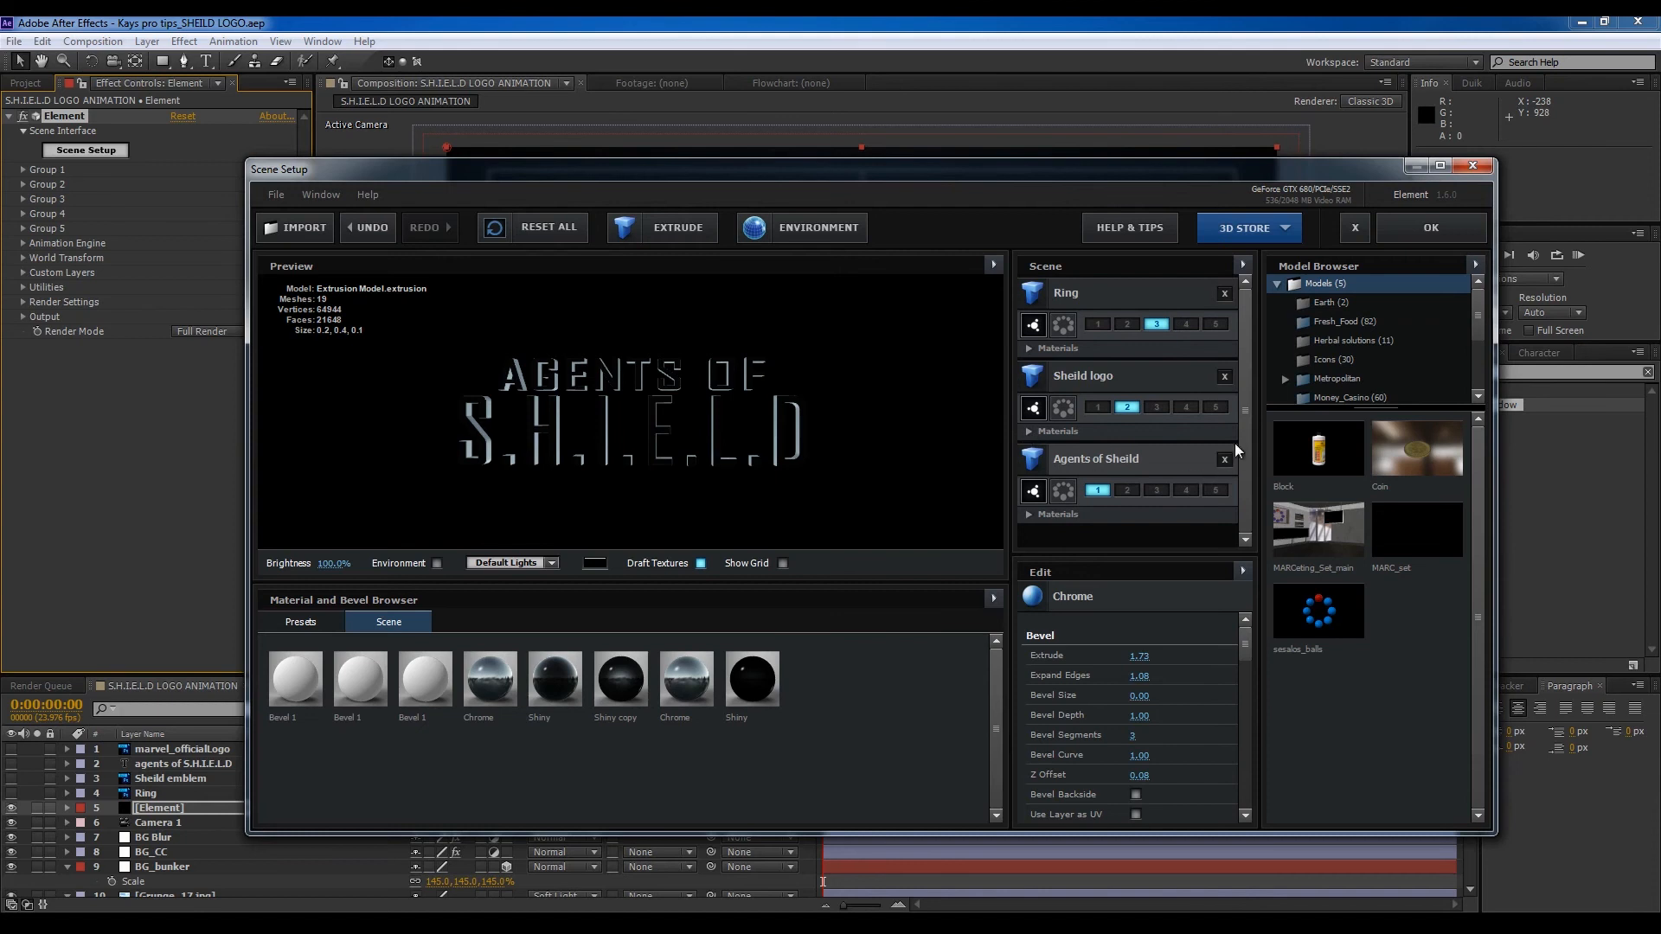
left_click(1120, 384)
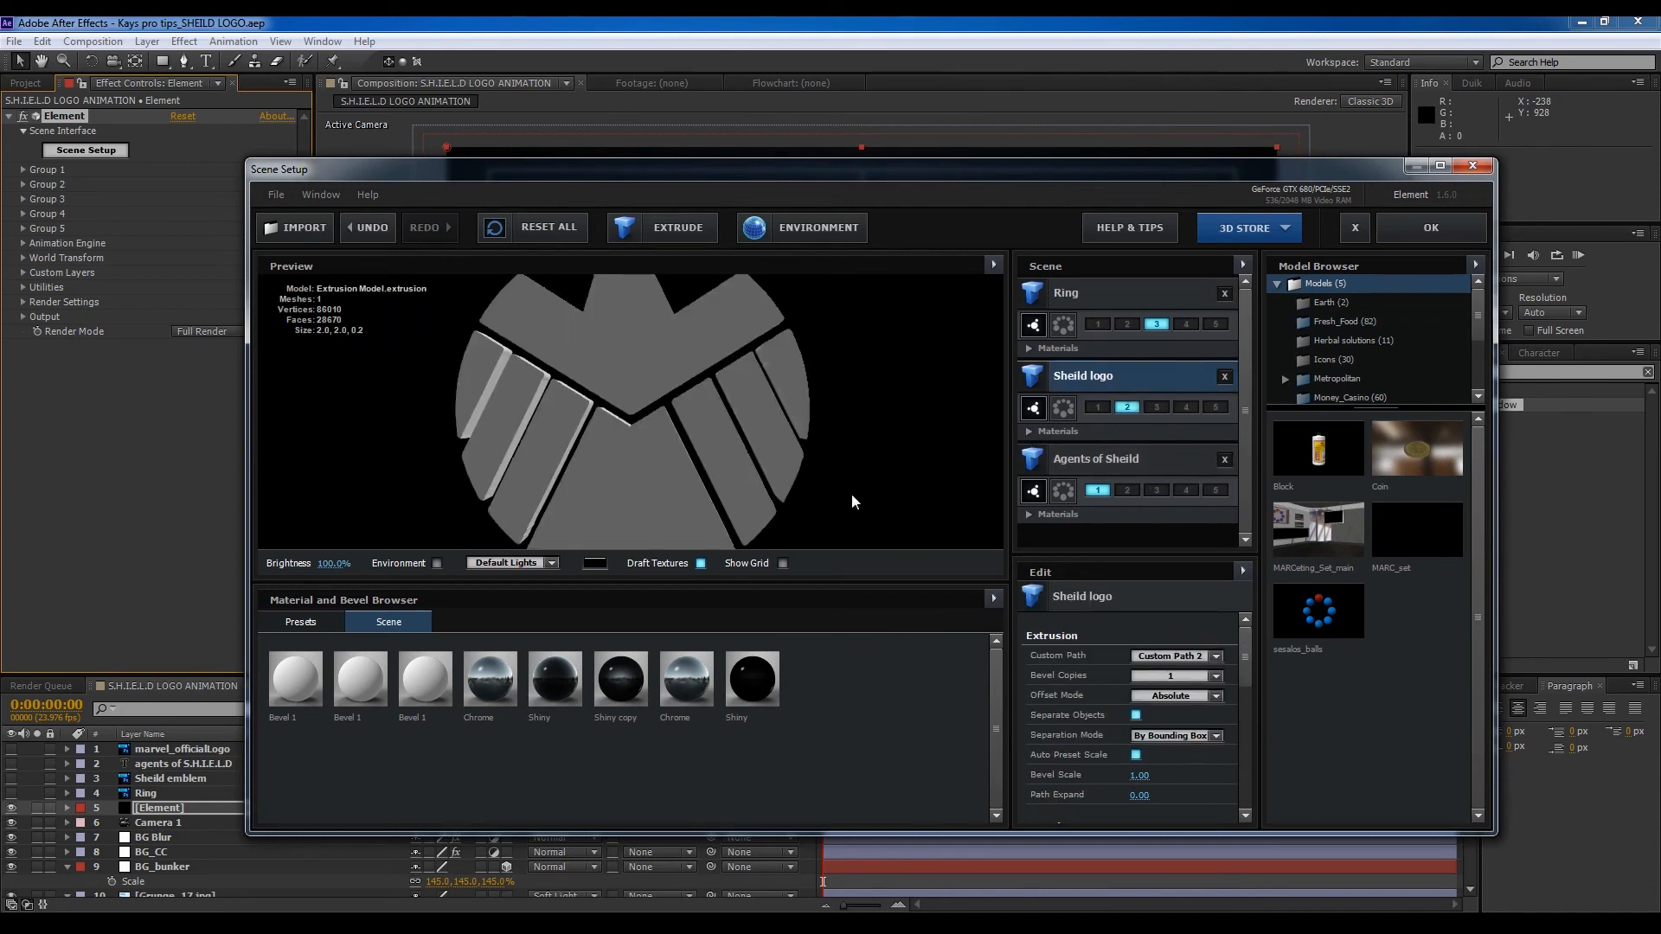
left_click(305, 623)
left_click_drag(1660, 169, 642, 163)
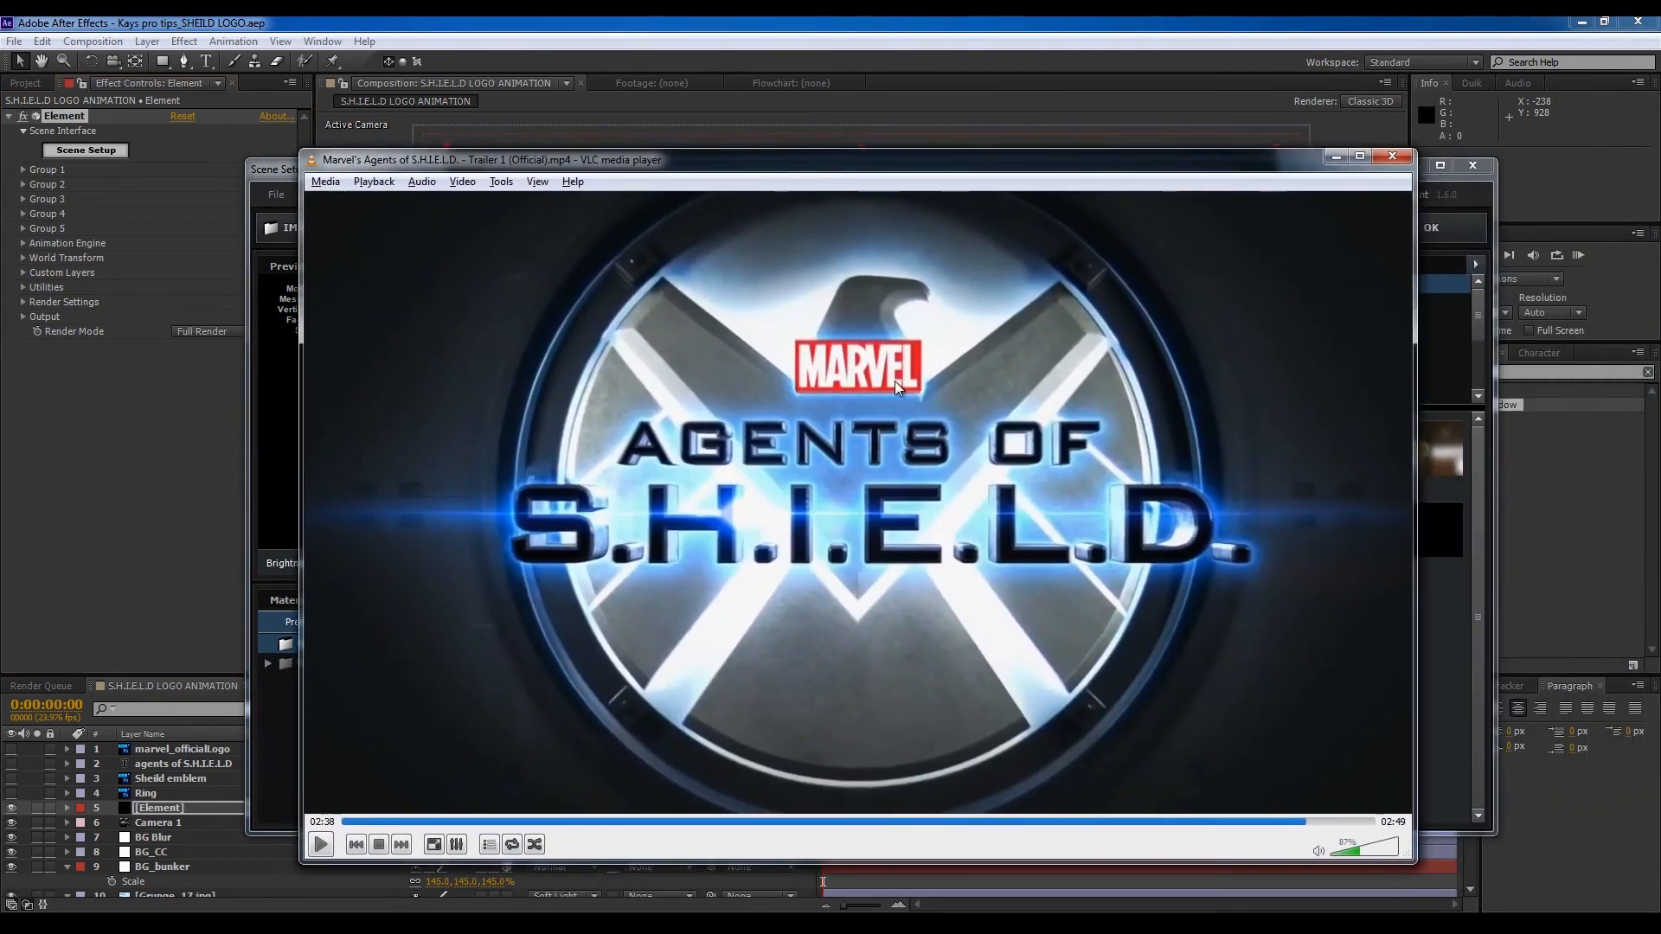
left_click_drag(1246, 173, 1660, 173)
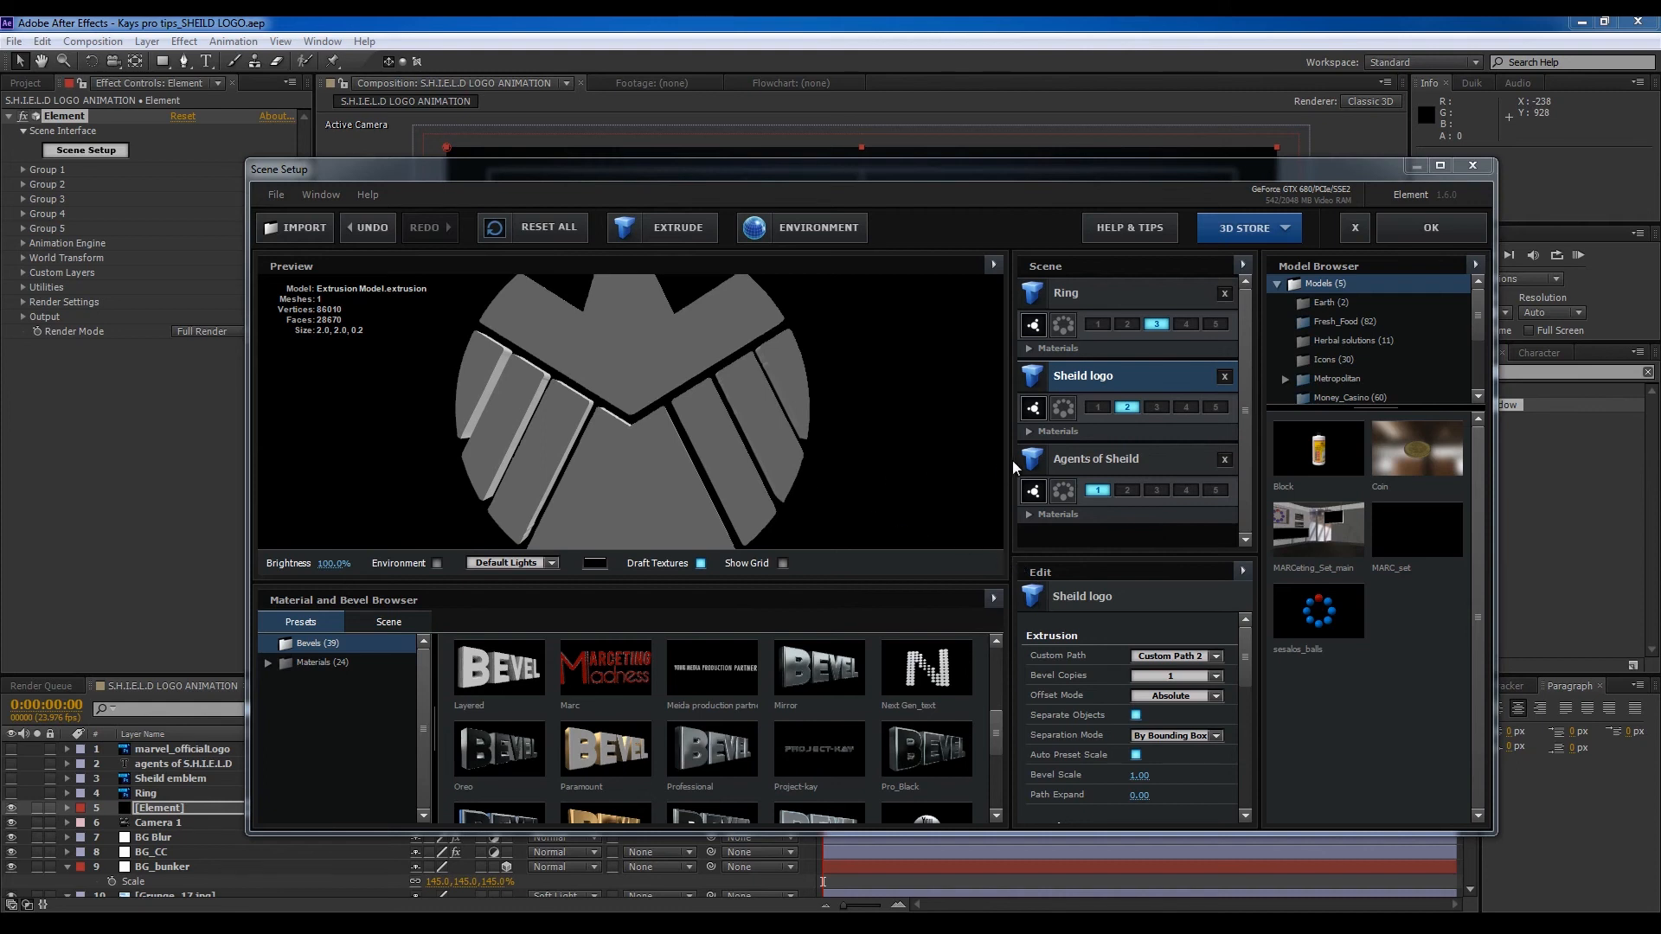
Step: Remove the Ring model from the scene and apply the concrete_scratches_02 material from Concrete_maps to the Sheild logo
left_click(1225, 294)
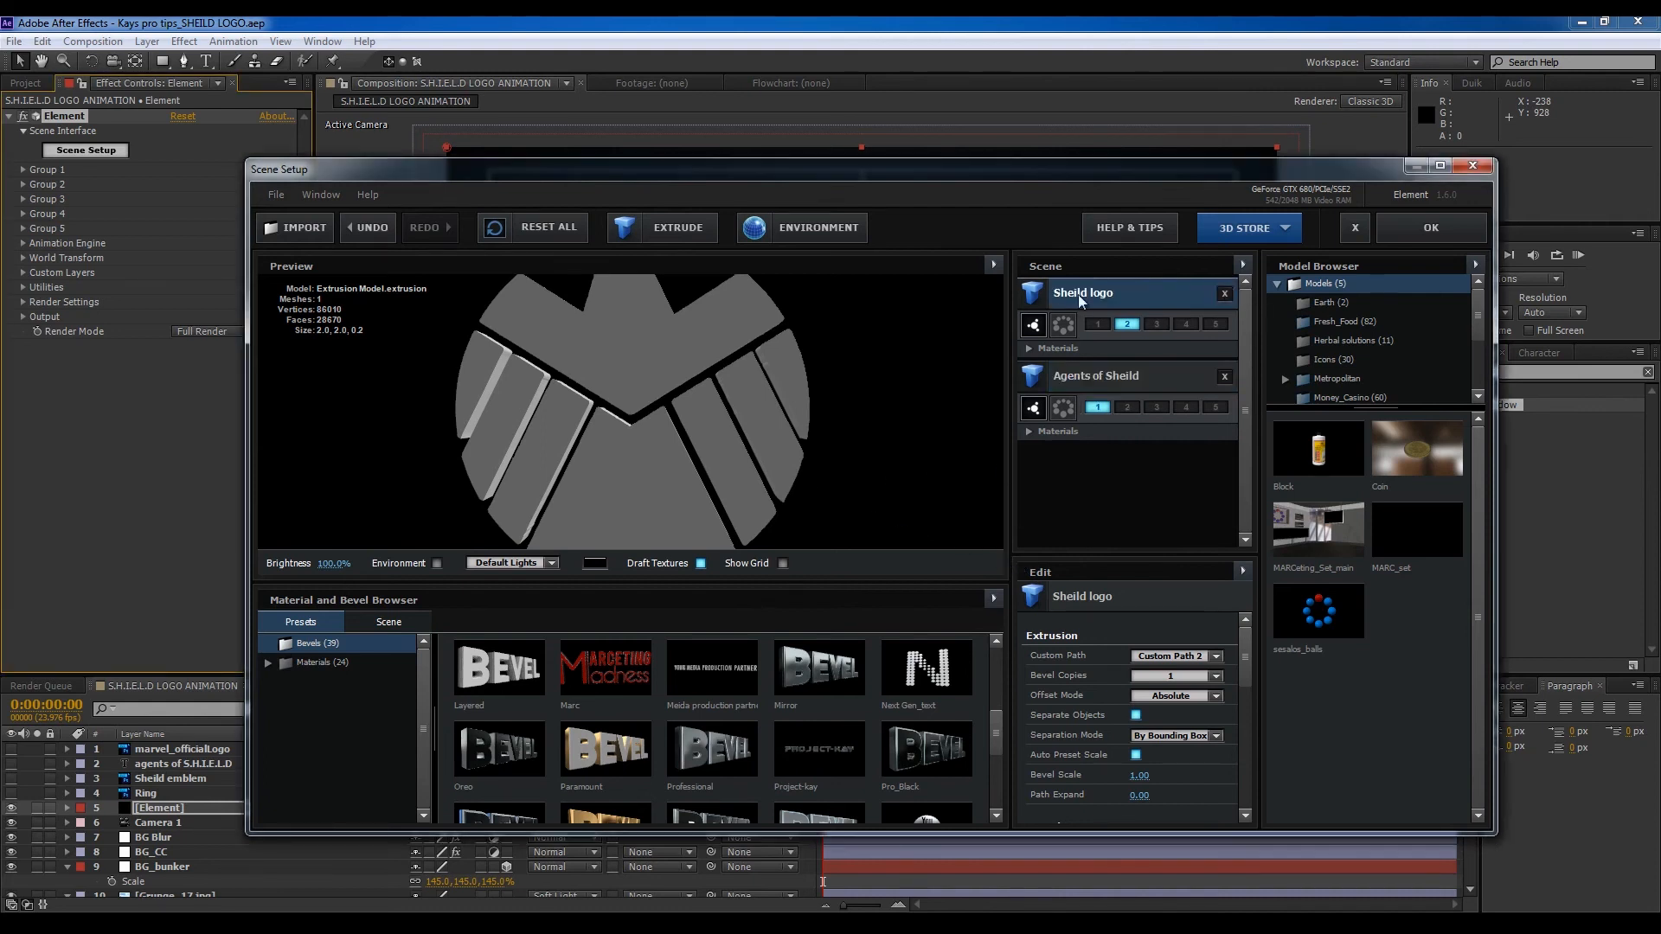
mouse_move(754, 443)
left_mouse_down()
mouse_move(740, 443)
mouse_move(763, 445)
left_mouse_up()
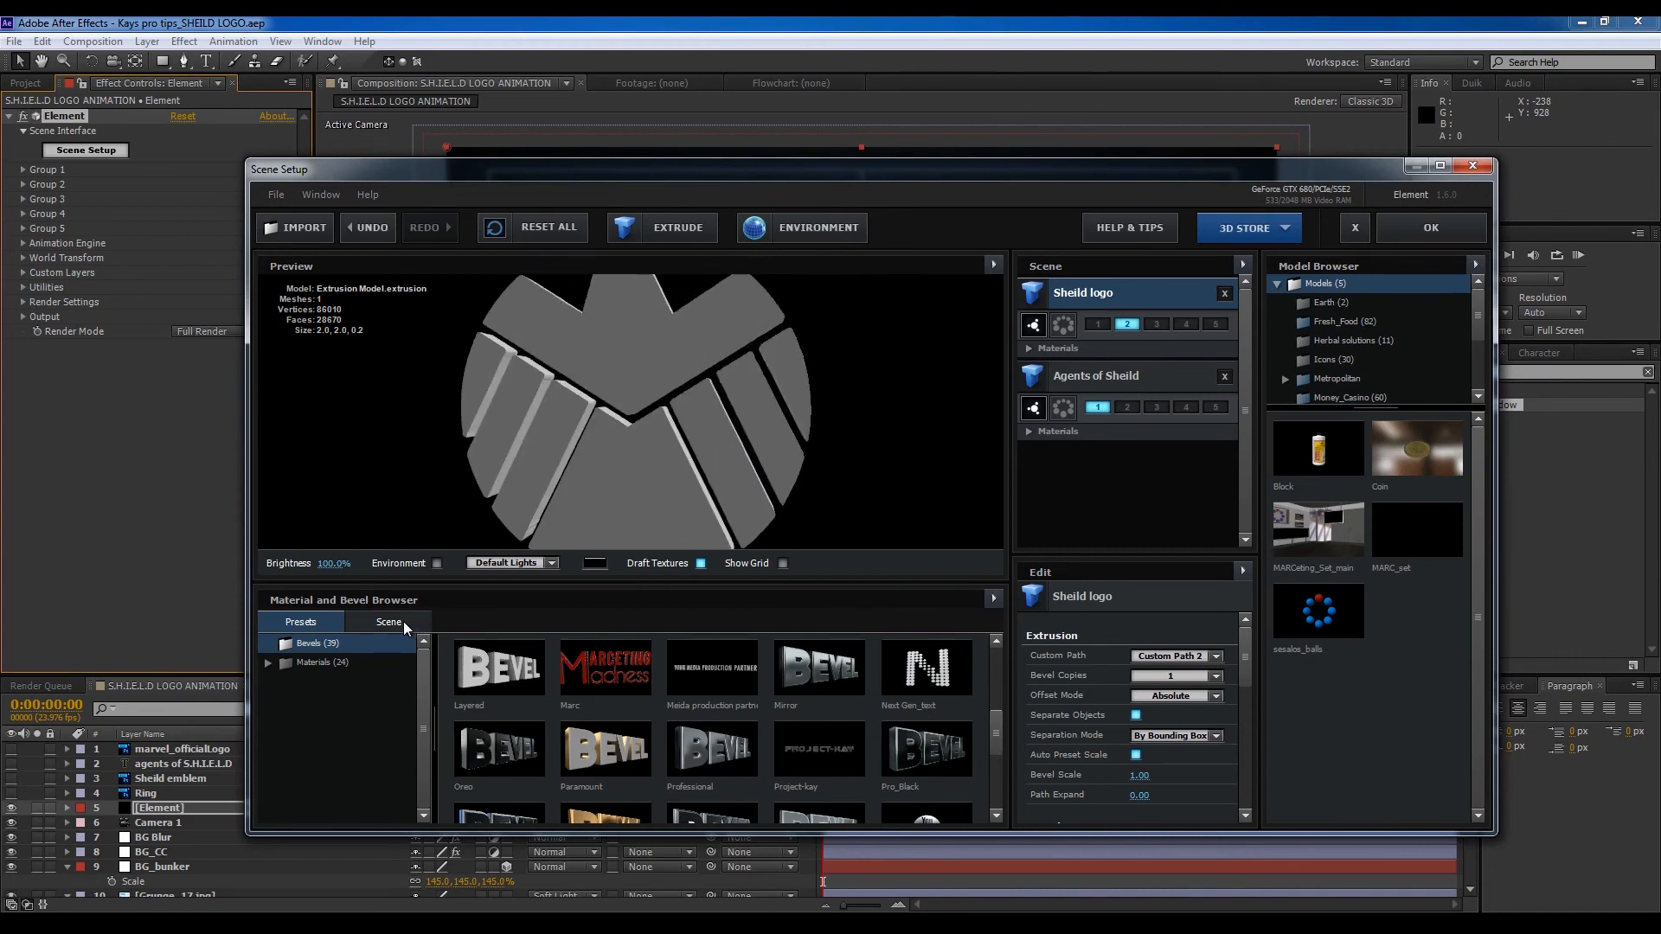
left_click(314, 661)
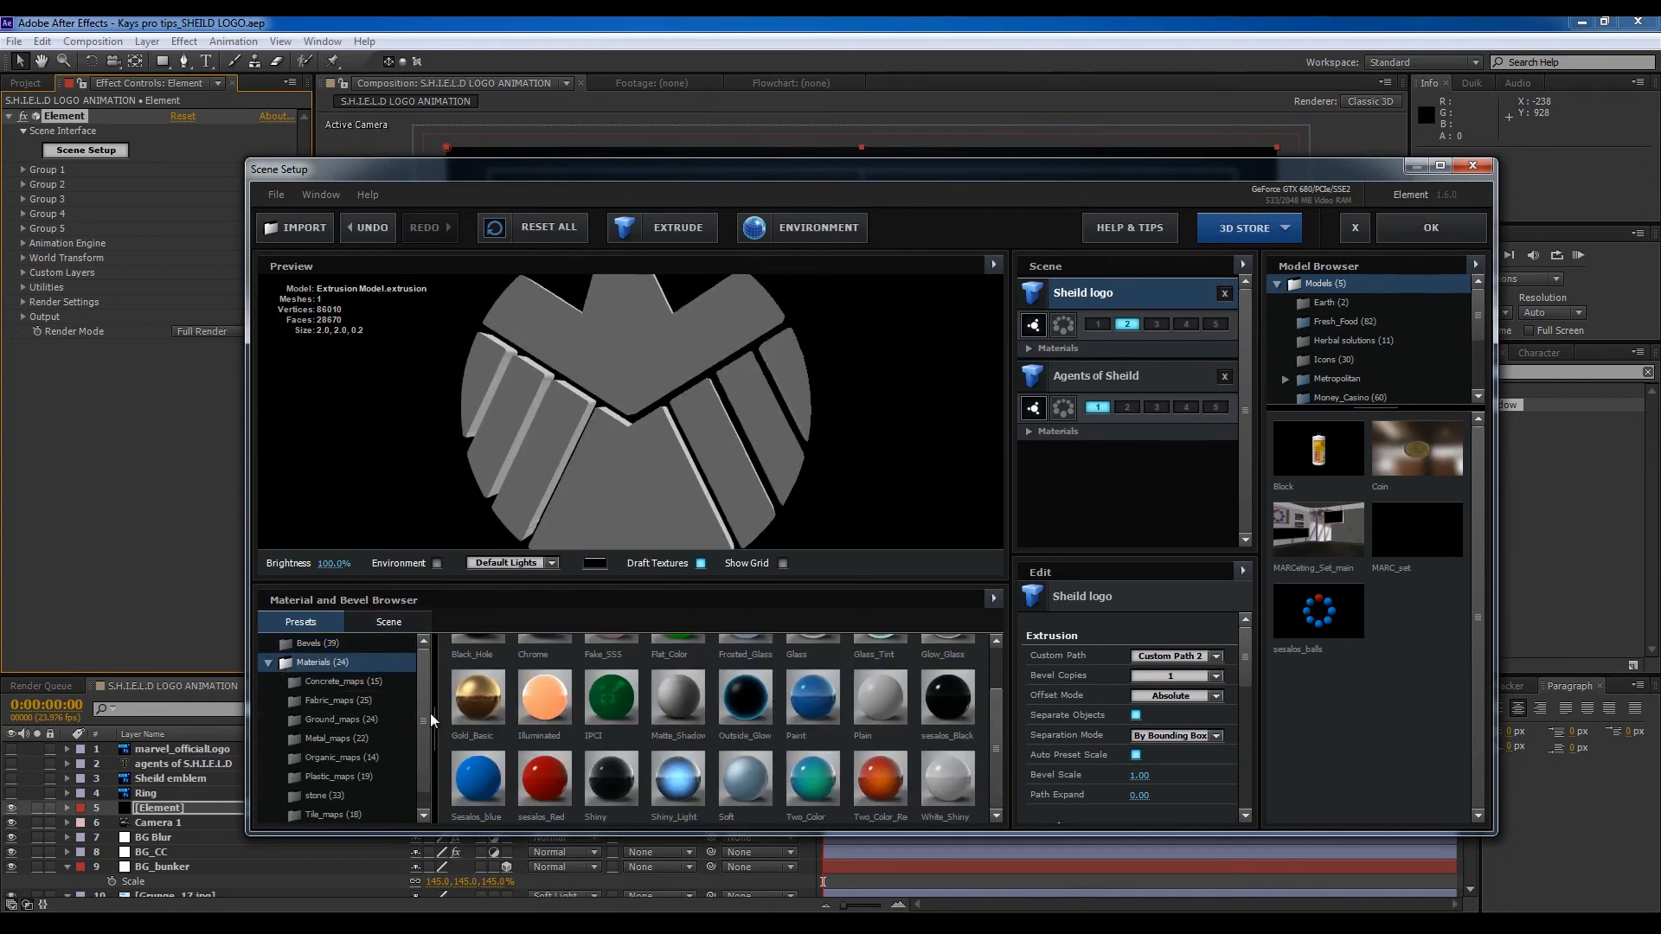
left_click(351, 682)
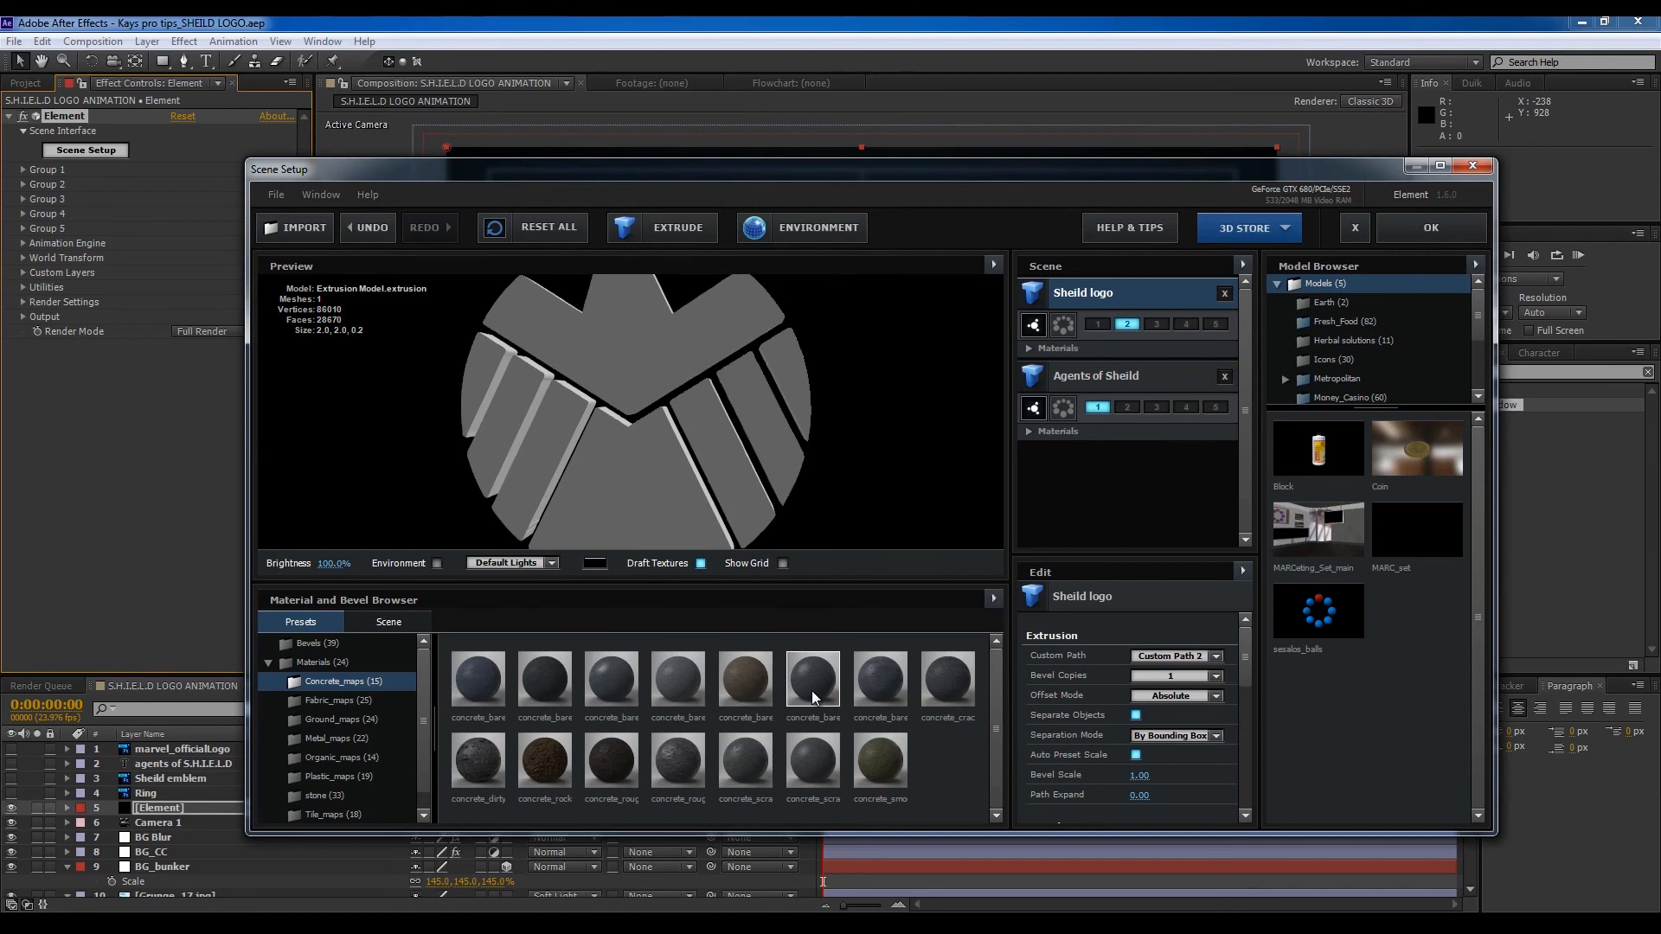
left_click_drag(815, 763, 640, 369)
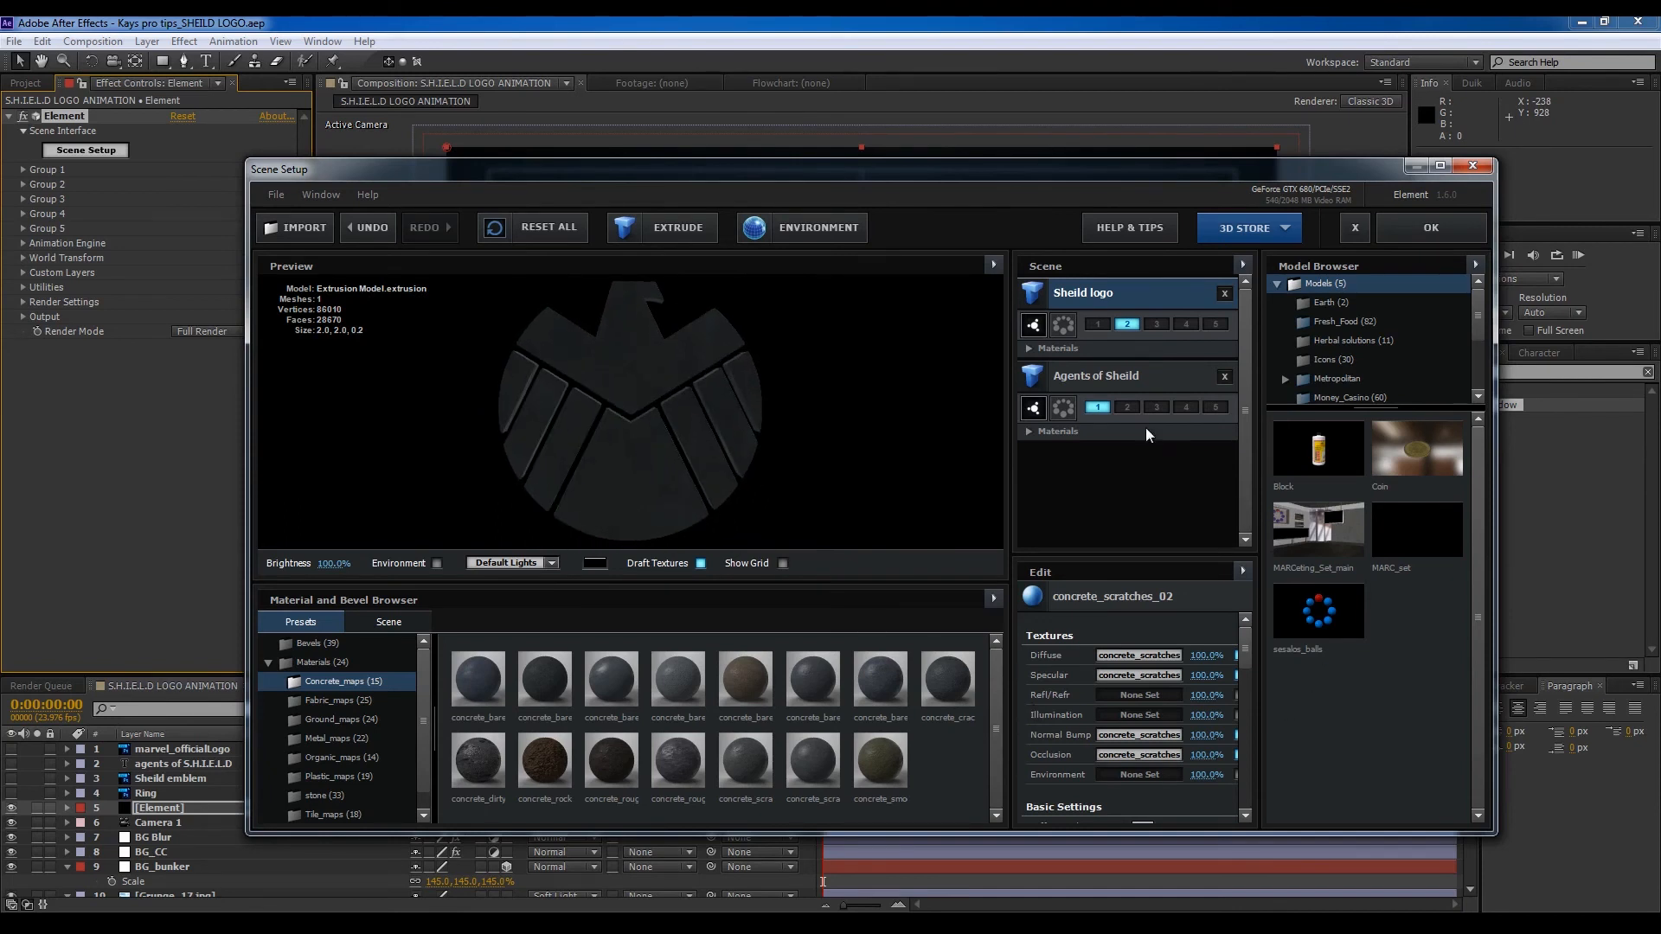
Step: Set the Sheild logo model's Bevel Scale to 2.01 and inspect the emblem's thickness up close
left_click(1117, 379)
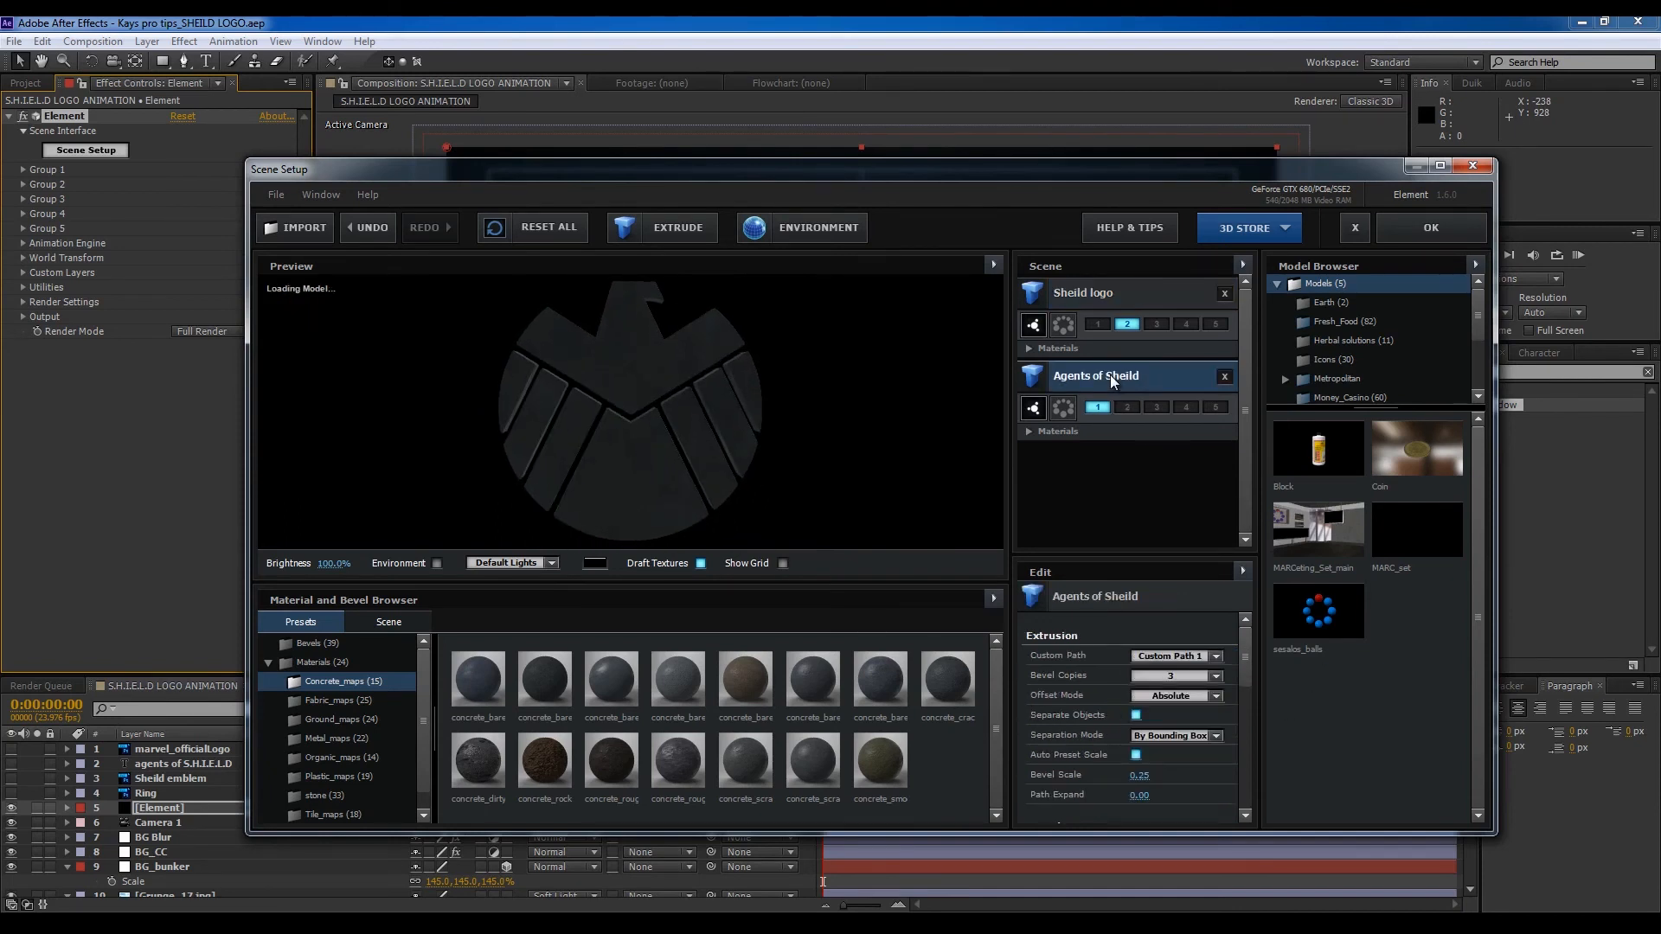
left_click(1130, 299)
left_click_drag(1244, 661, 1247, 684)
left_click_drag(1138, 690, 1236, 707)
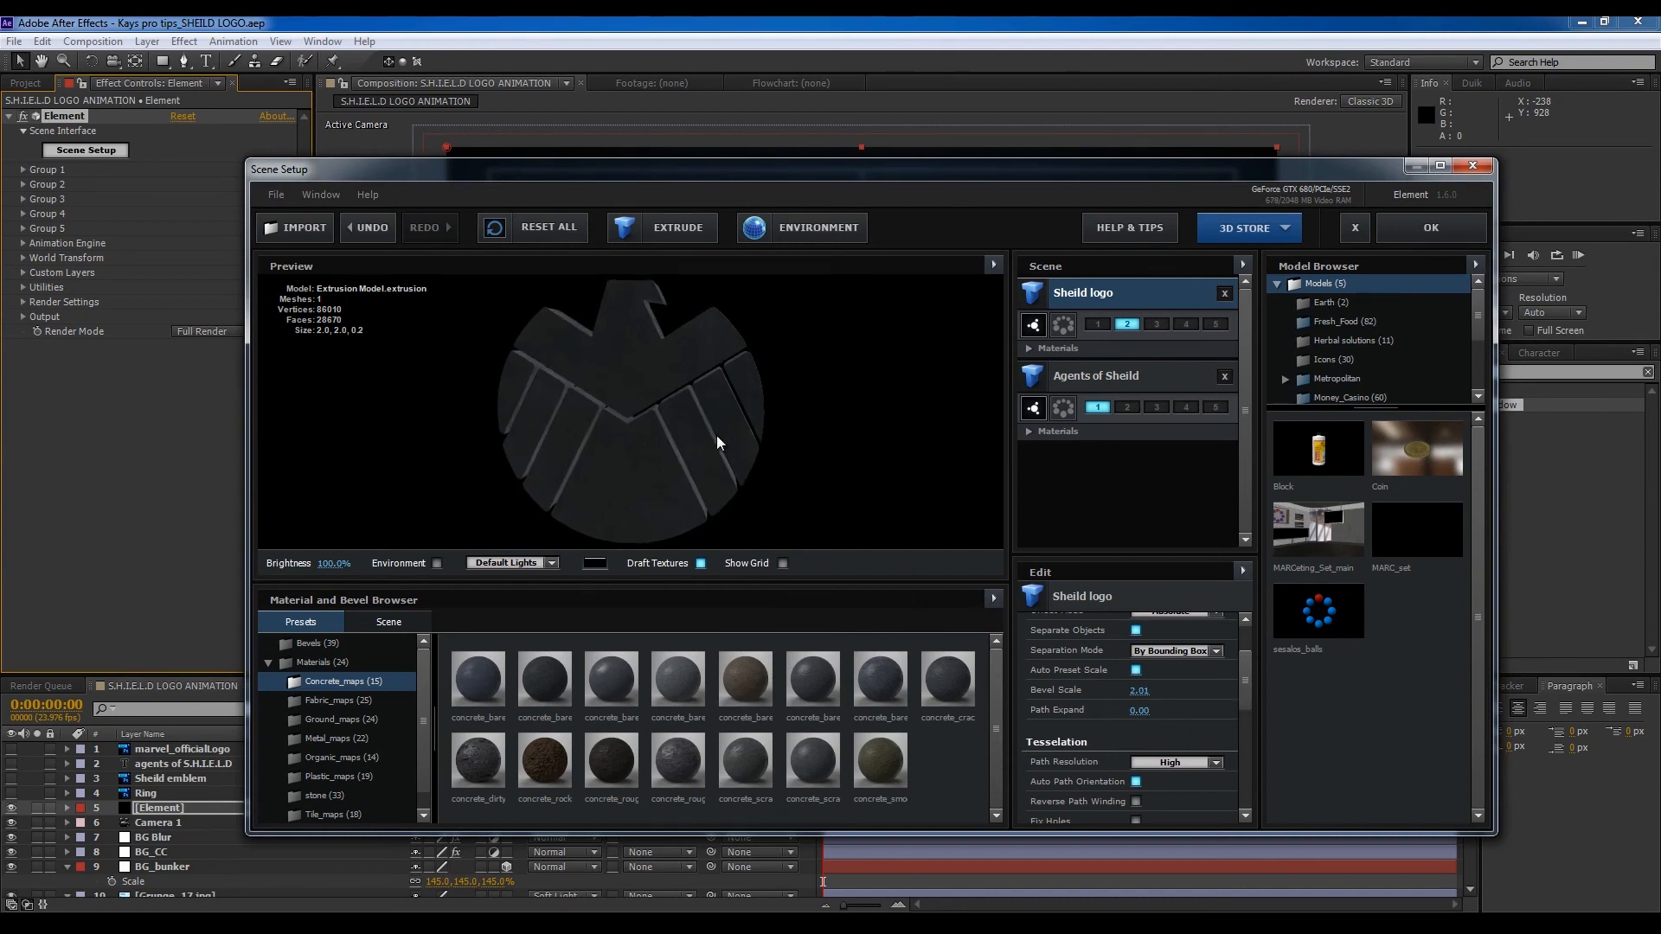
scroll(729, 449, "up", 5)
scroll(753, 446, "down", 2)
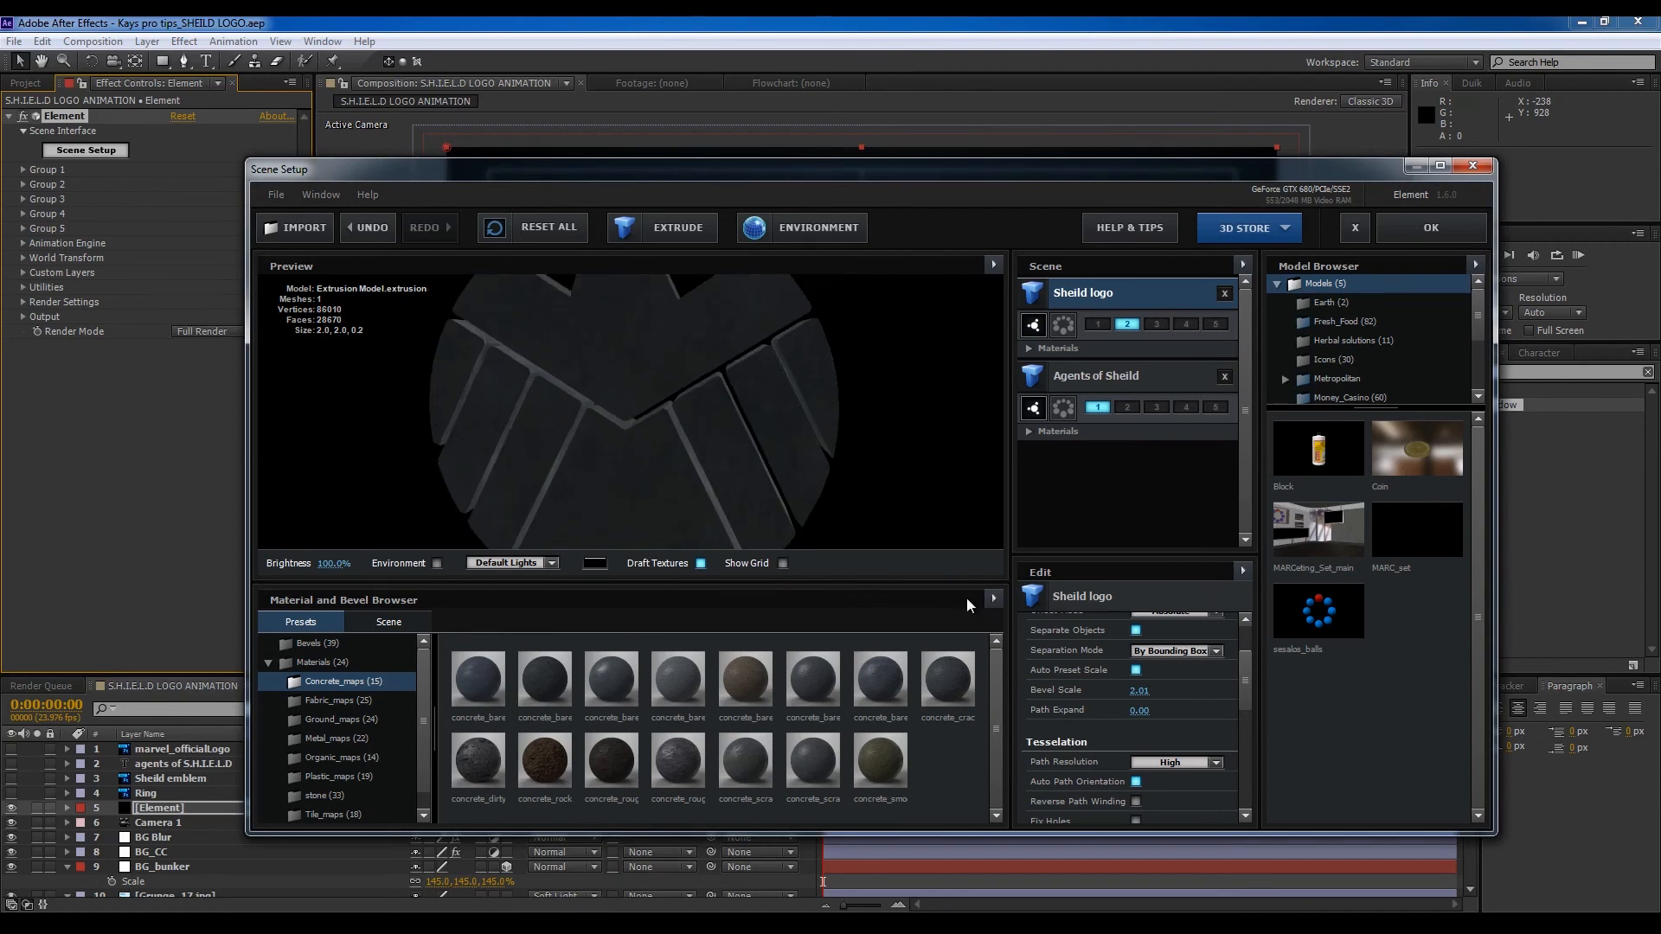
Step: Reduce the Sheild logo model's Bevel Scale to 0.26 and check the emblem's thickness from an angle
left_click_drag(1139, 691, 971, 707)
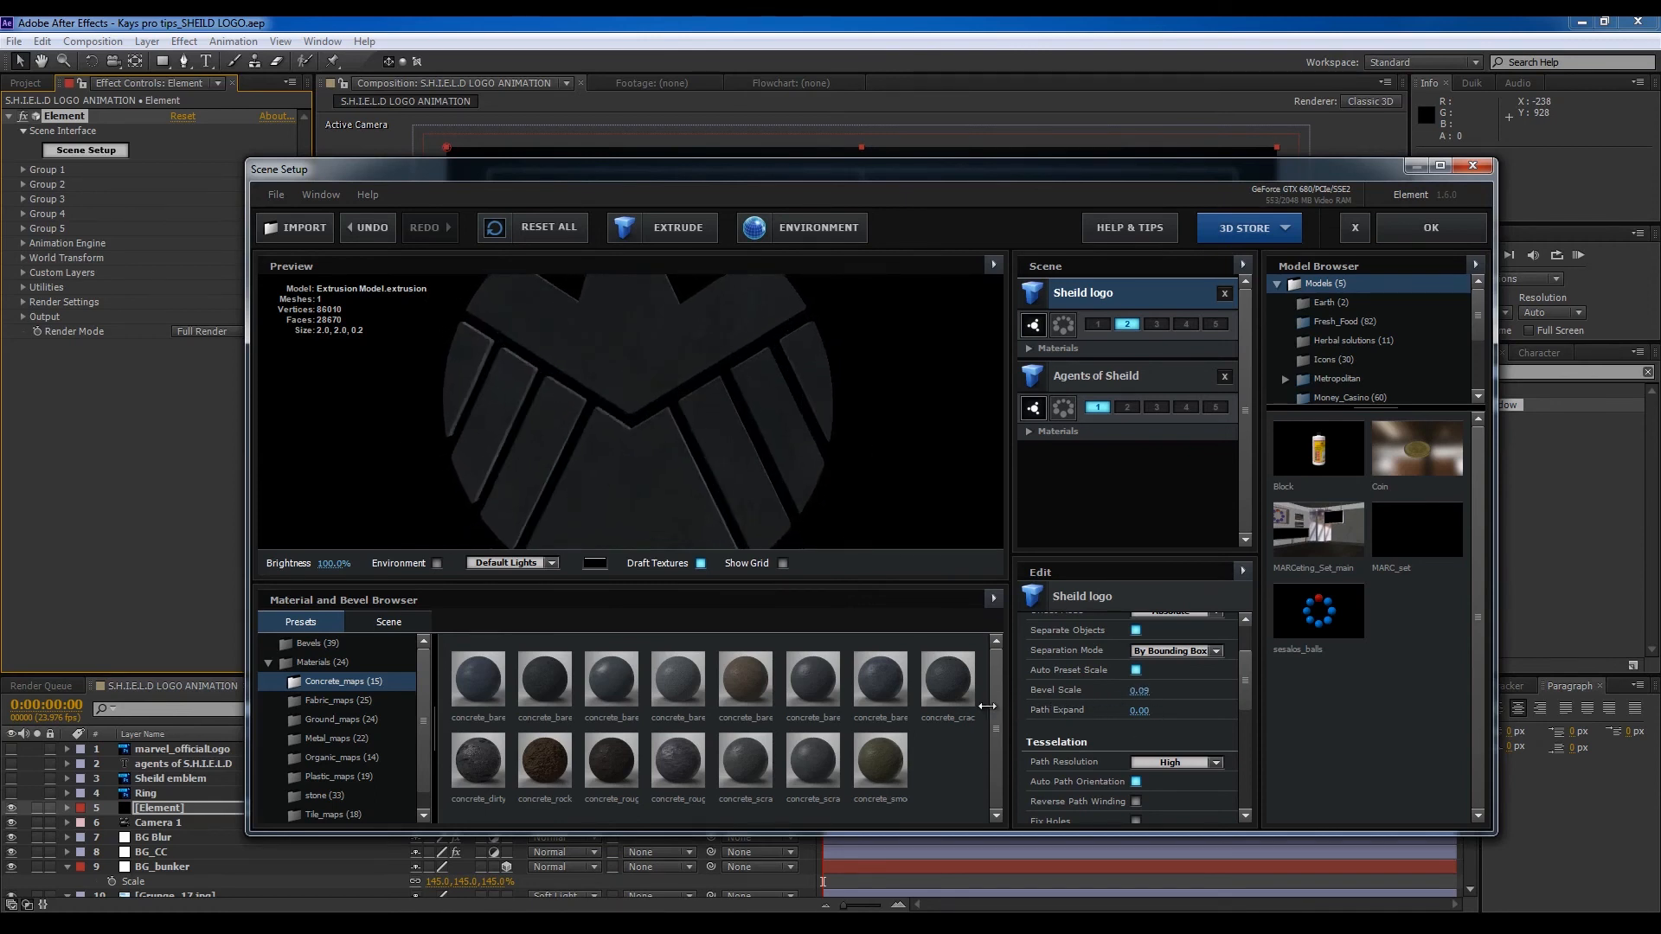
mouse_move(742, 437)
left_mouse_down()
mouse_move(664, 436)
mouse_move(725, 444)
left_mouse_up()
left_click_drag(1138, 692, 1168, 696)
left_click_drag(783, 424, 744, 434)
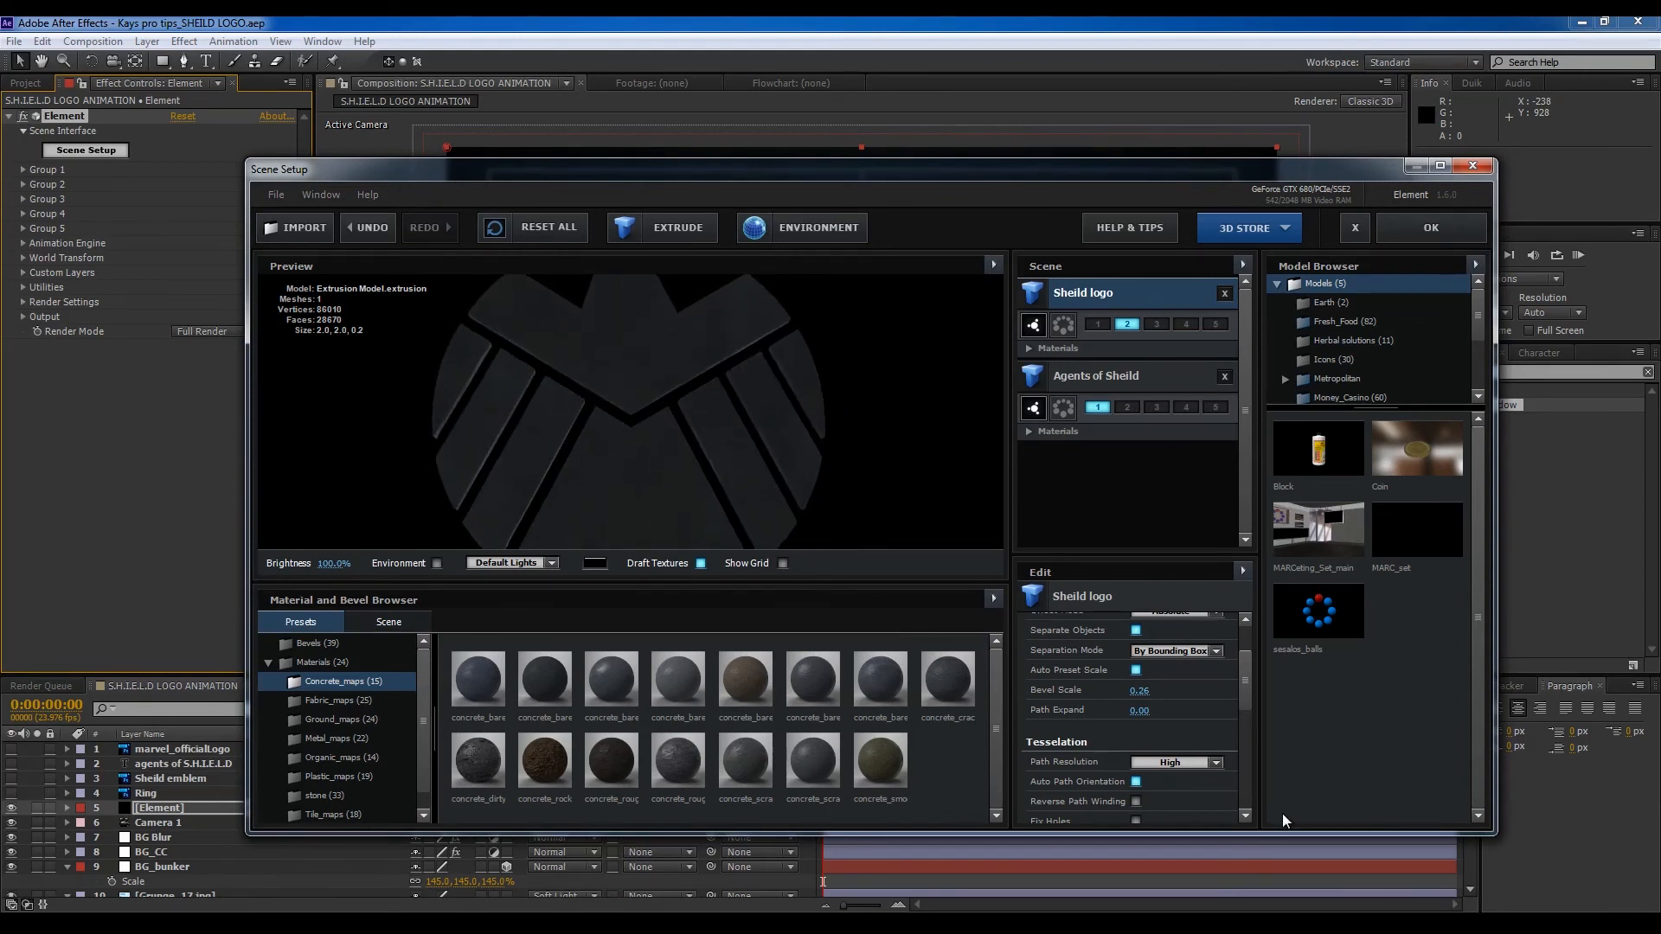
left_click_drag(1244, 698, 1161, 567)
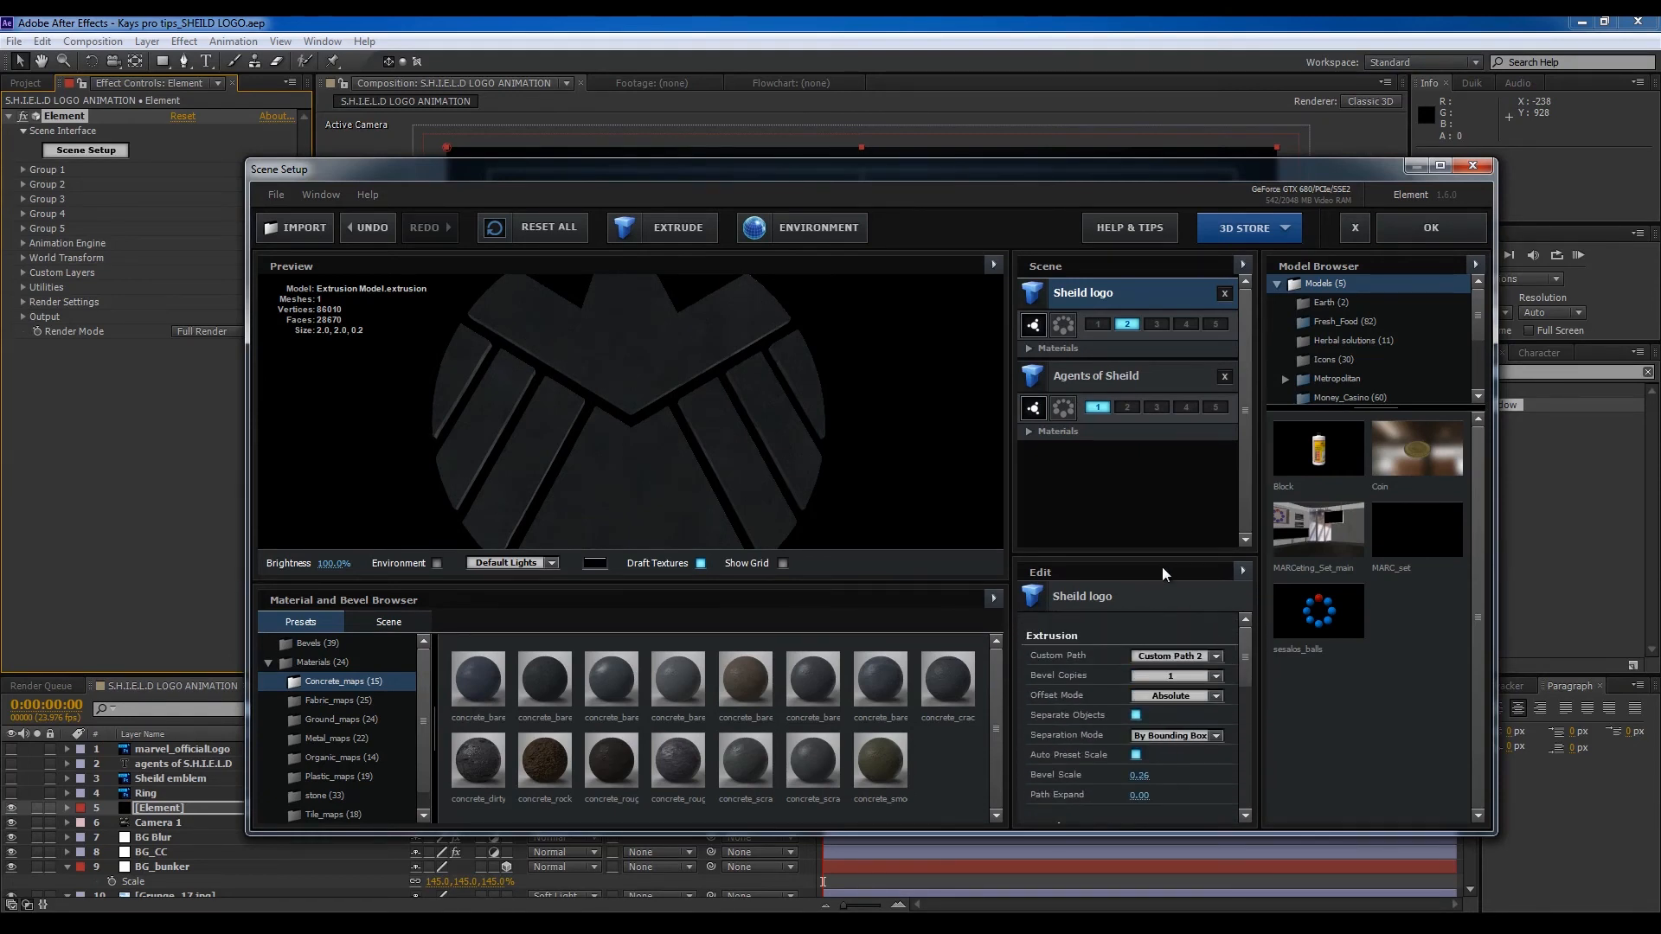
Step: Set the Extrude of the Sheild logo's concrete_scratches_02 material to 1.85 and apply the scene to the composition
left_click(1109, 374)
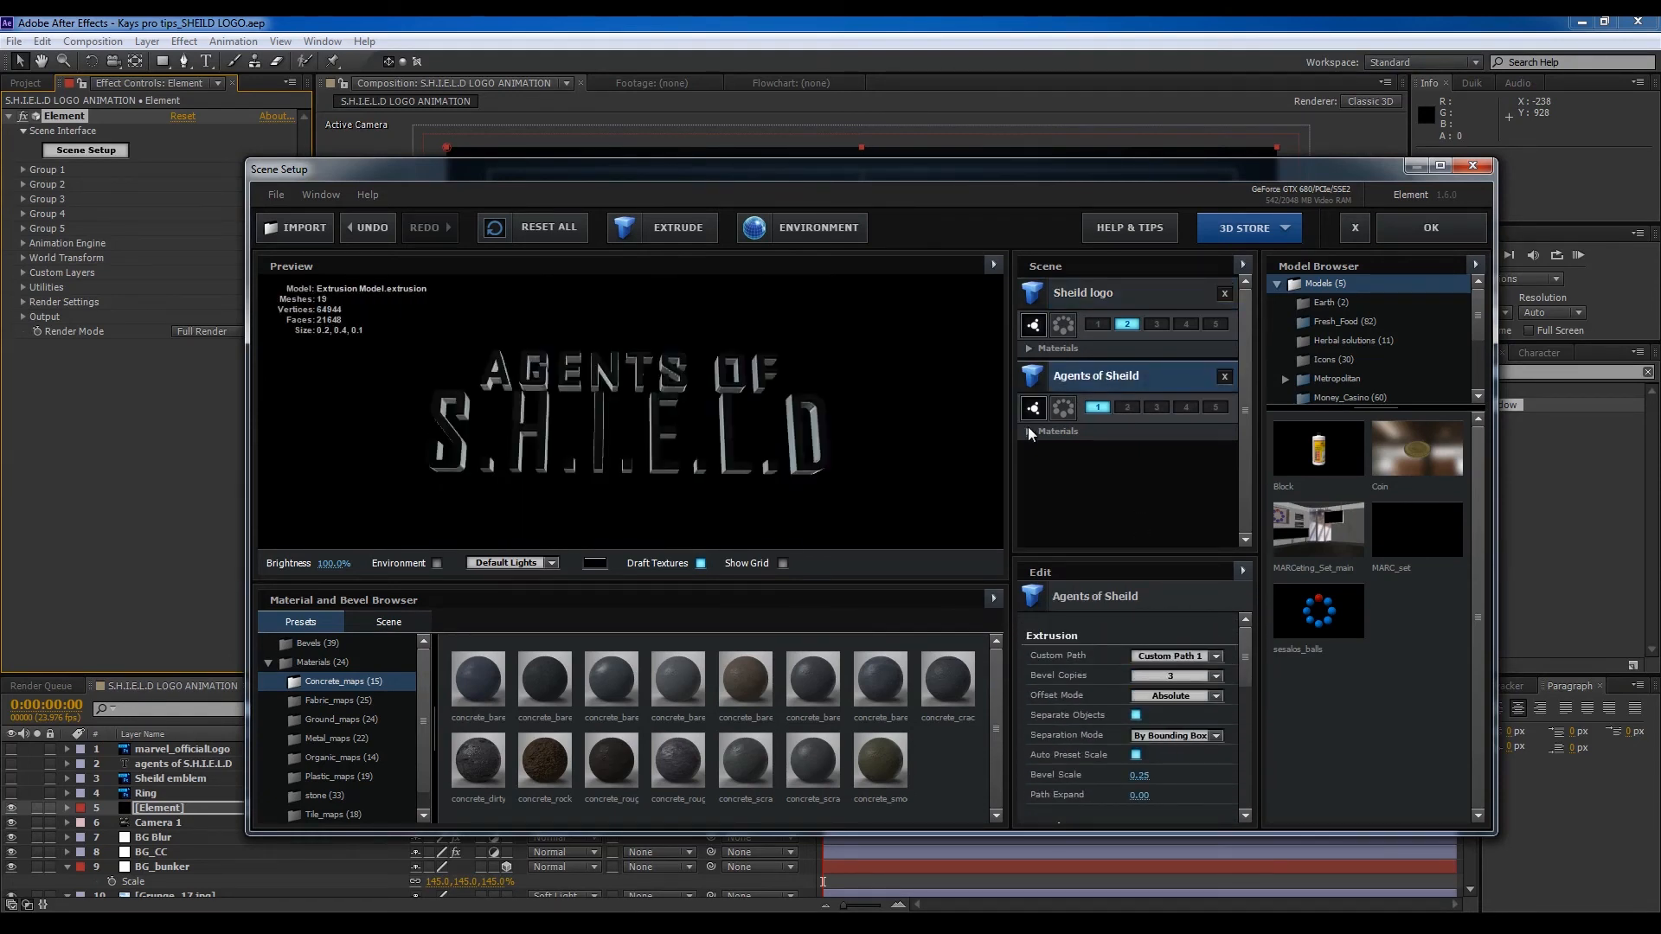
left_click(1099, 291)
left_click(1030, 348)
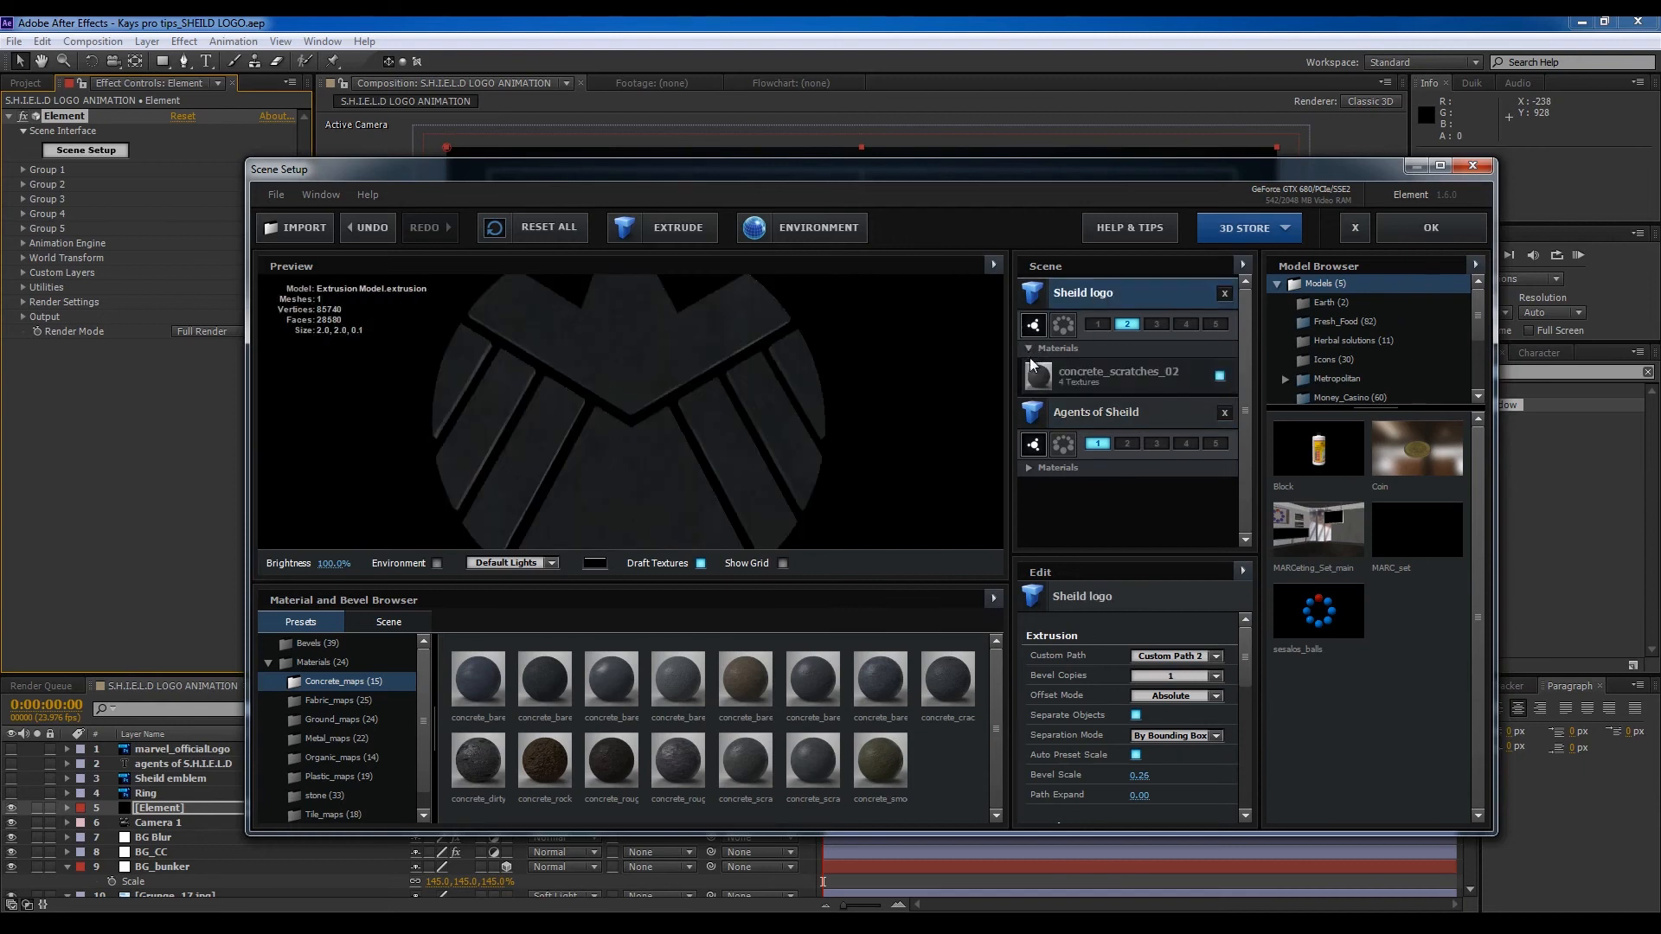
left_click(1105, 381)
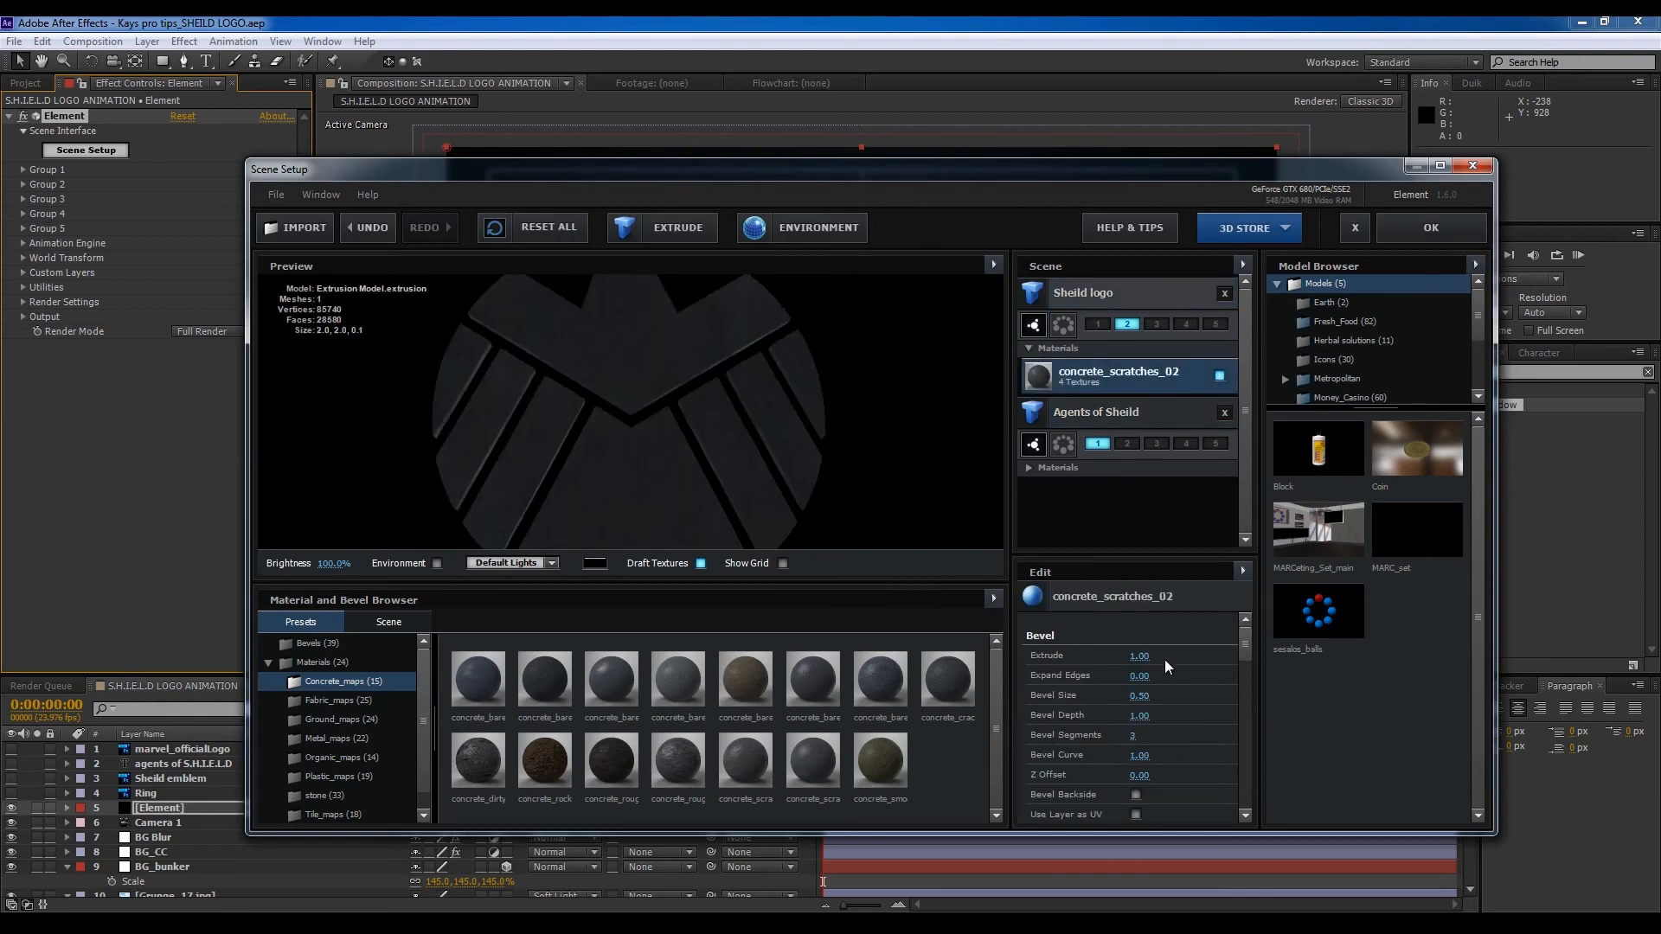
left_click_drag(1140, 657, 1217, 659)
left_click_drag(762, 414, 698, 430)
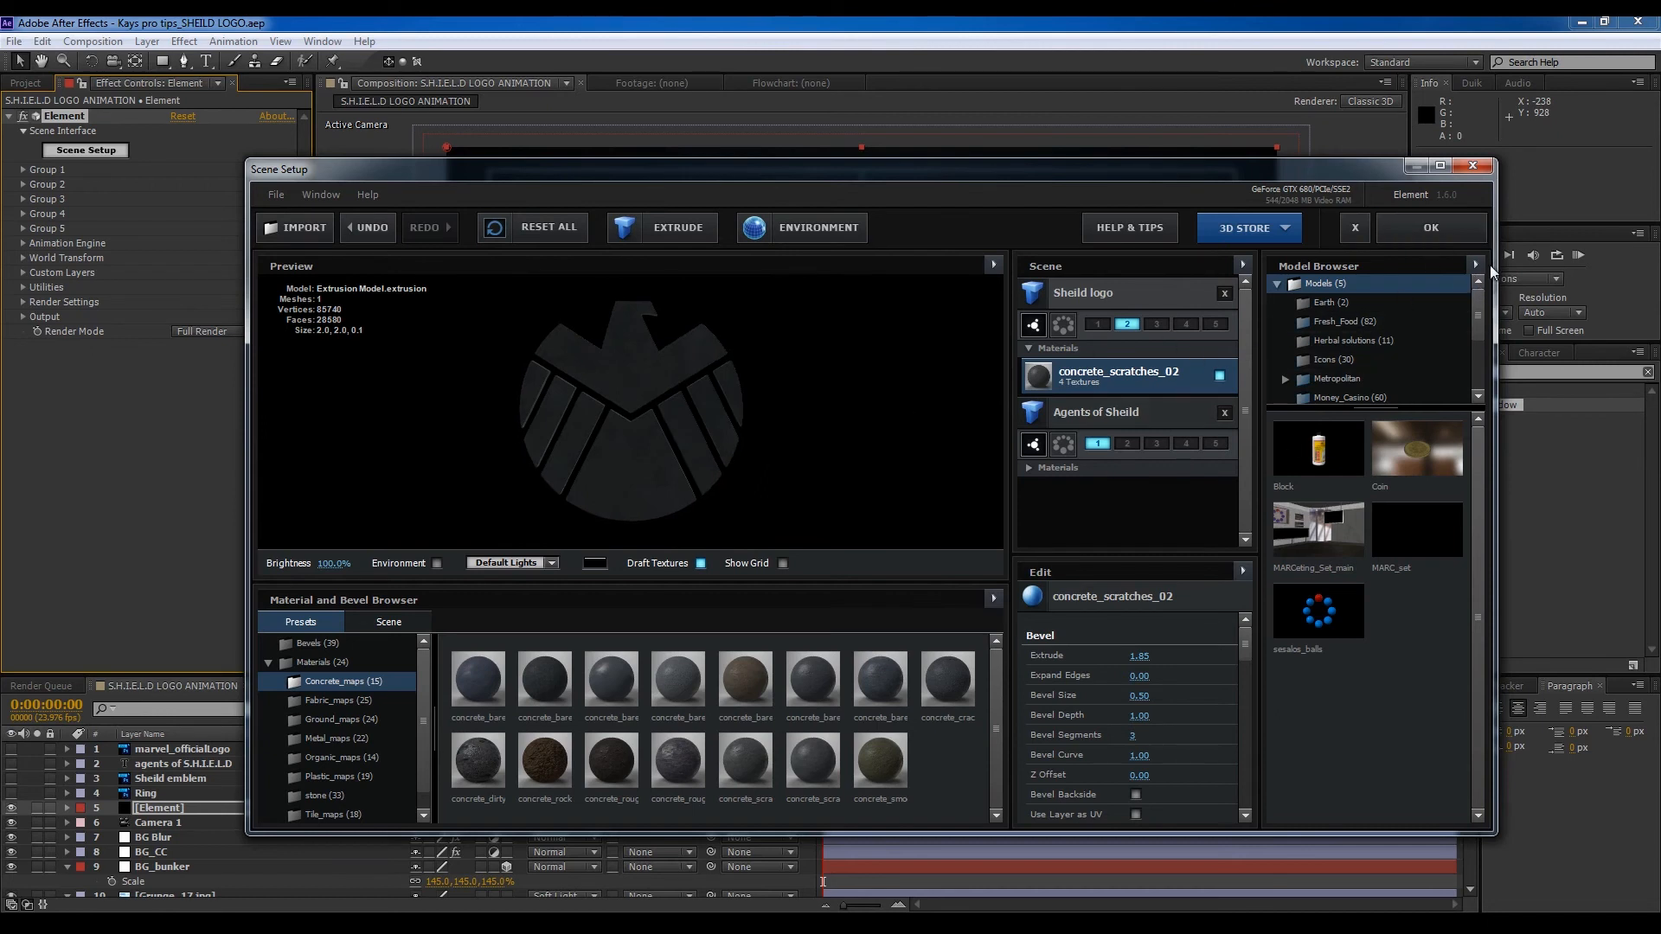
left_click(1460, 236)
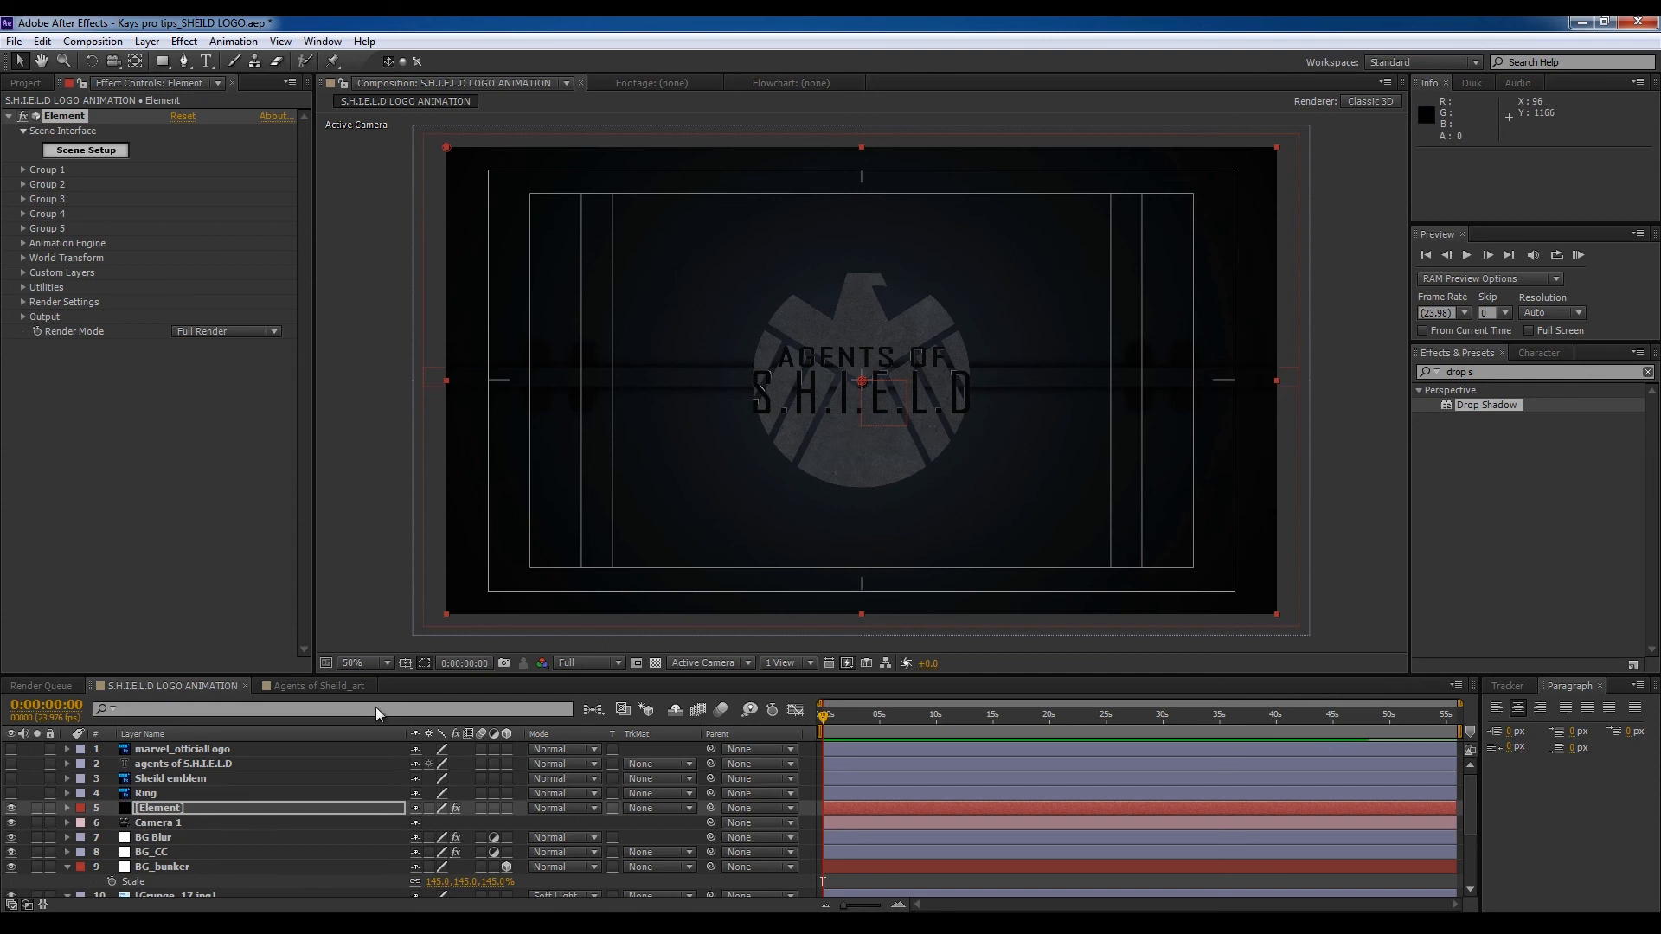
Step: Duplicate the Element layer and rename the lower copy Element_b
left_click(174, 808)
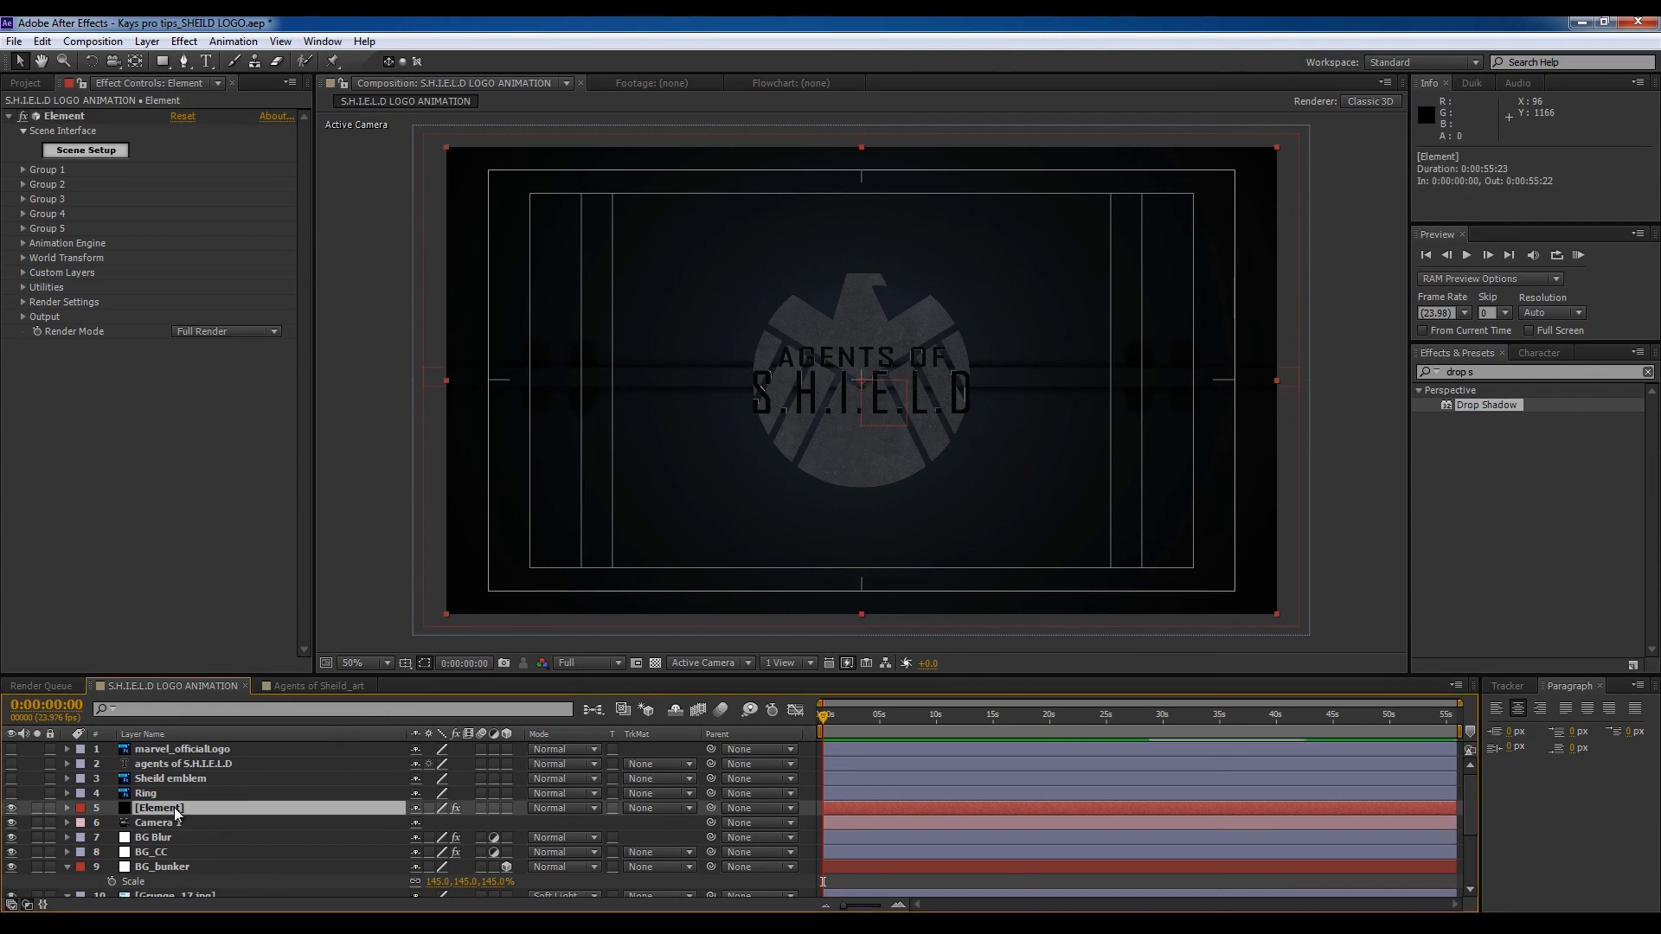
key("ctrl+d")
key("Return")
left_click(184, 822)
type("_")
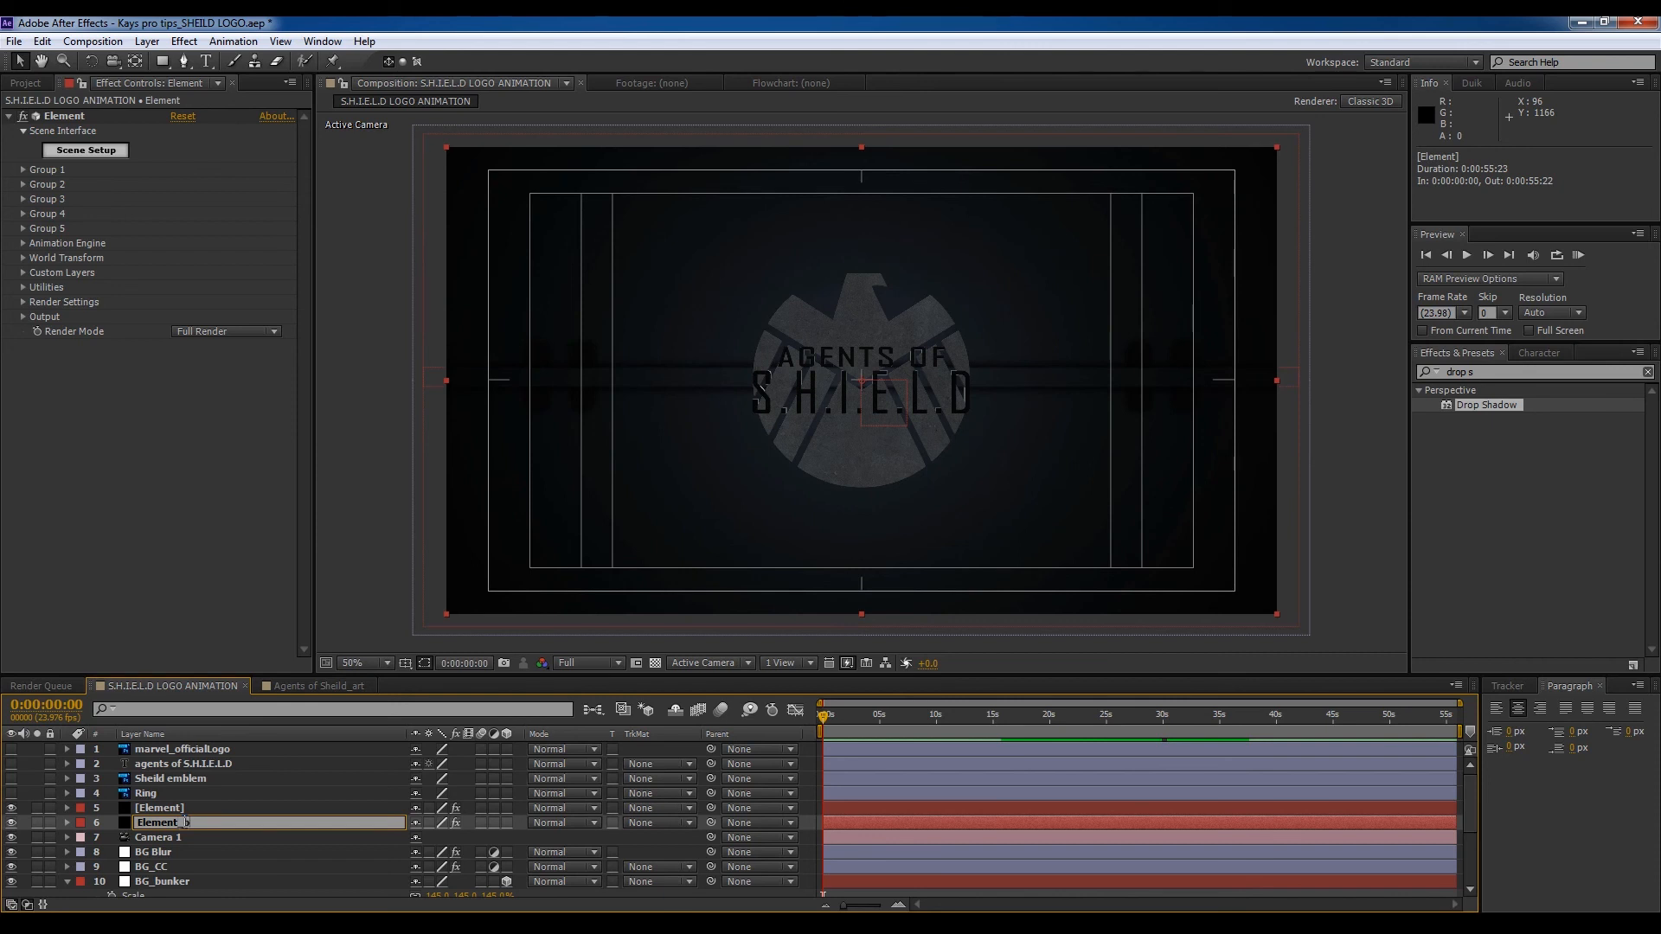
type("b")
key("Return")
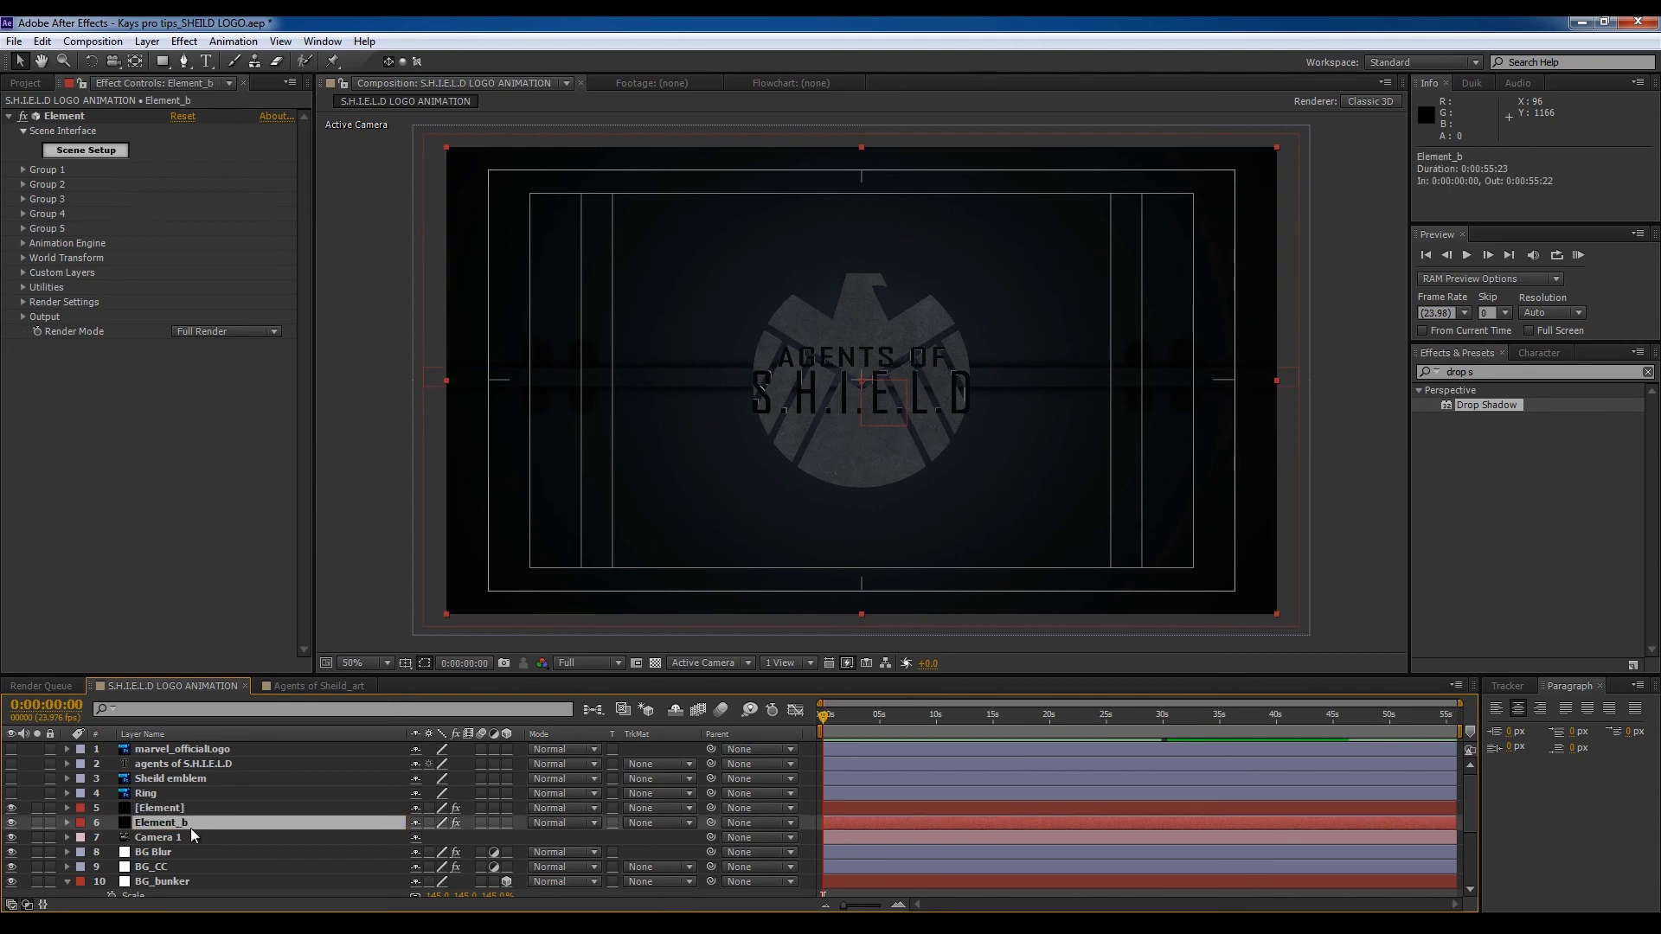
Step: Open the scene setup of Element_b and remove the Agents of Sheild model from it
left_click(90, 151)
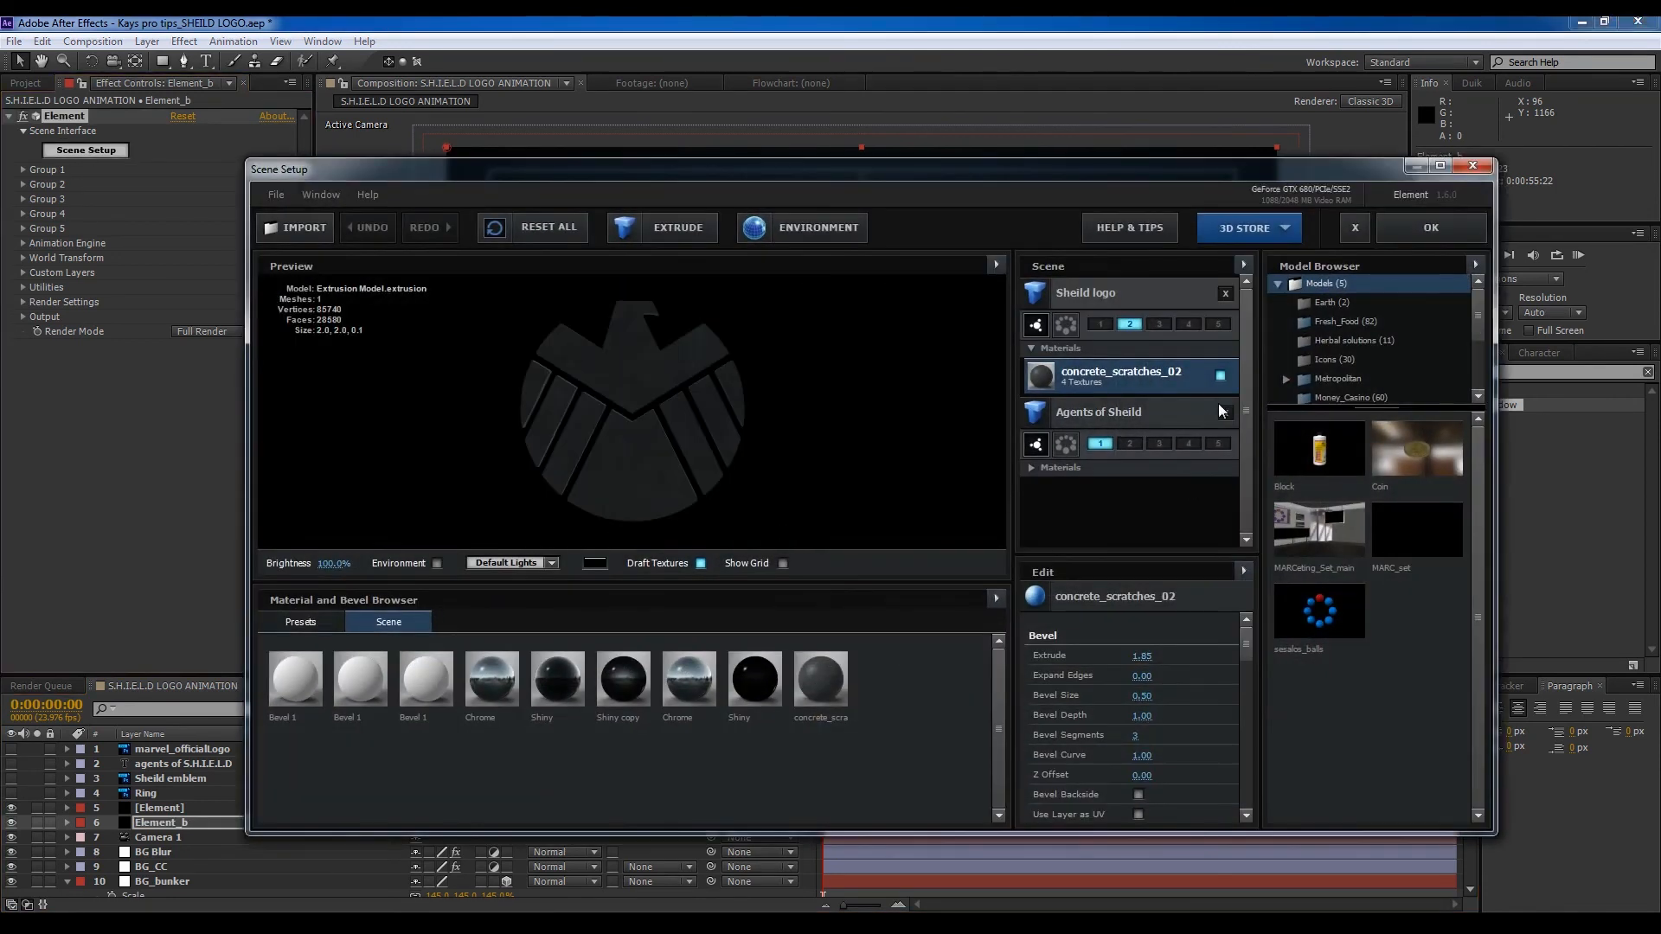
left_click(1232, 419)
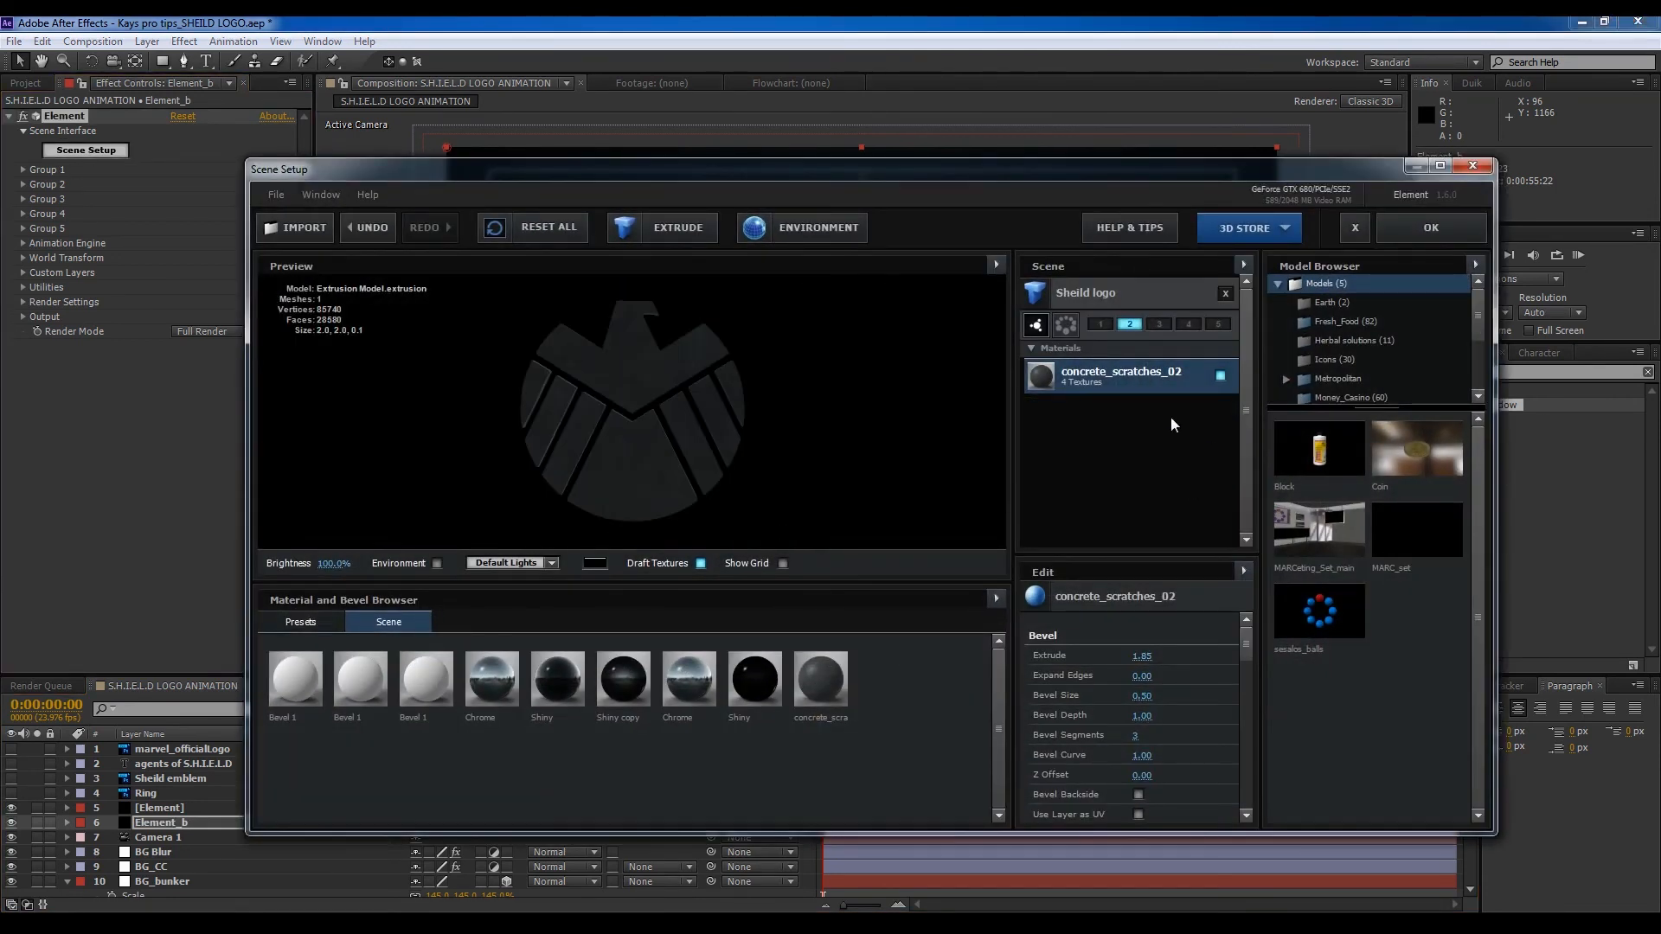
left_click(1116, 293)
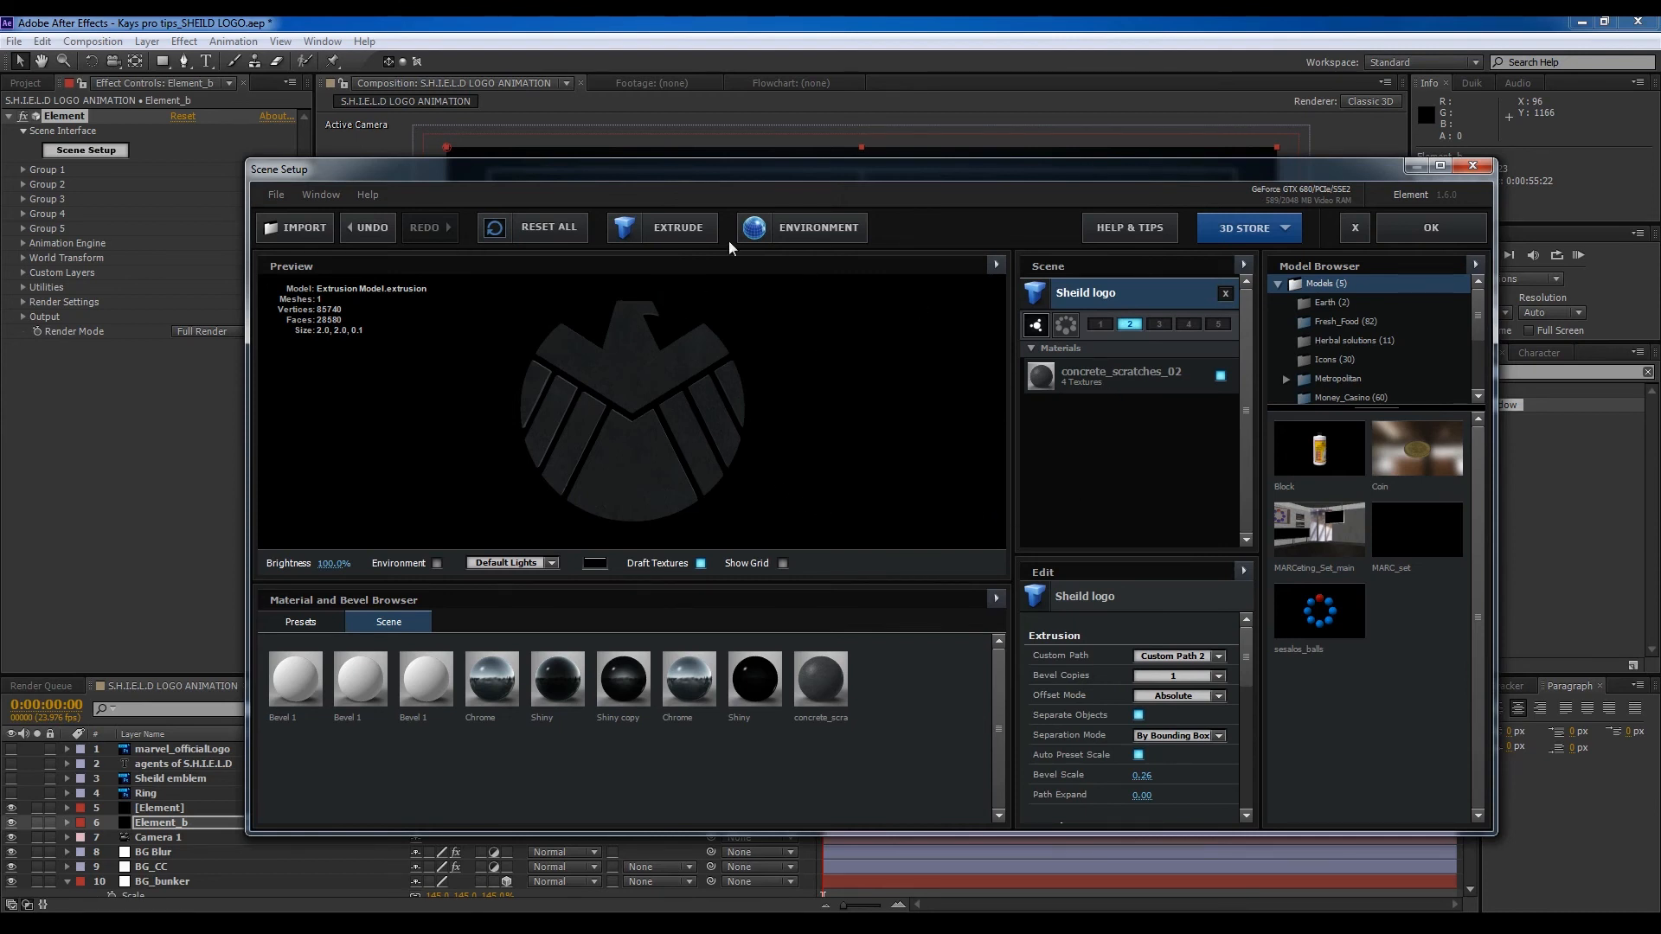
Step: Extrude a new model in the Element_b scene and base it on Custom Path 3
left_click(659, 229)
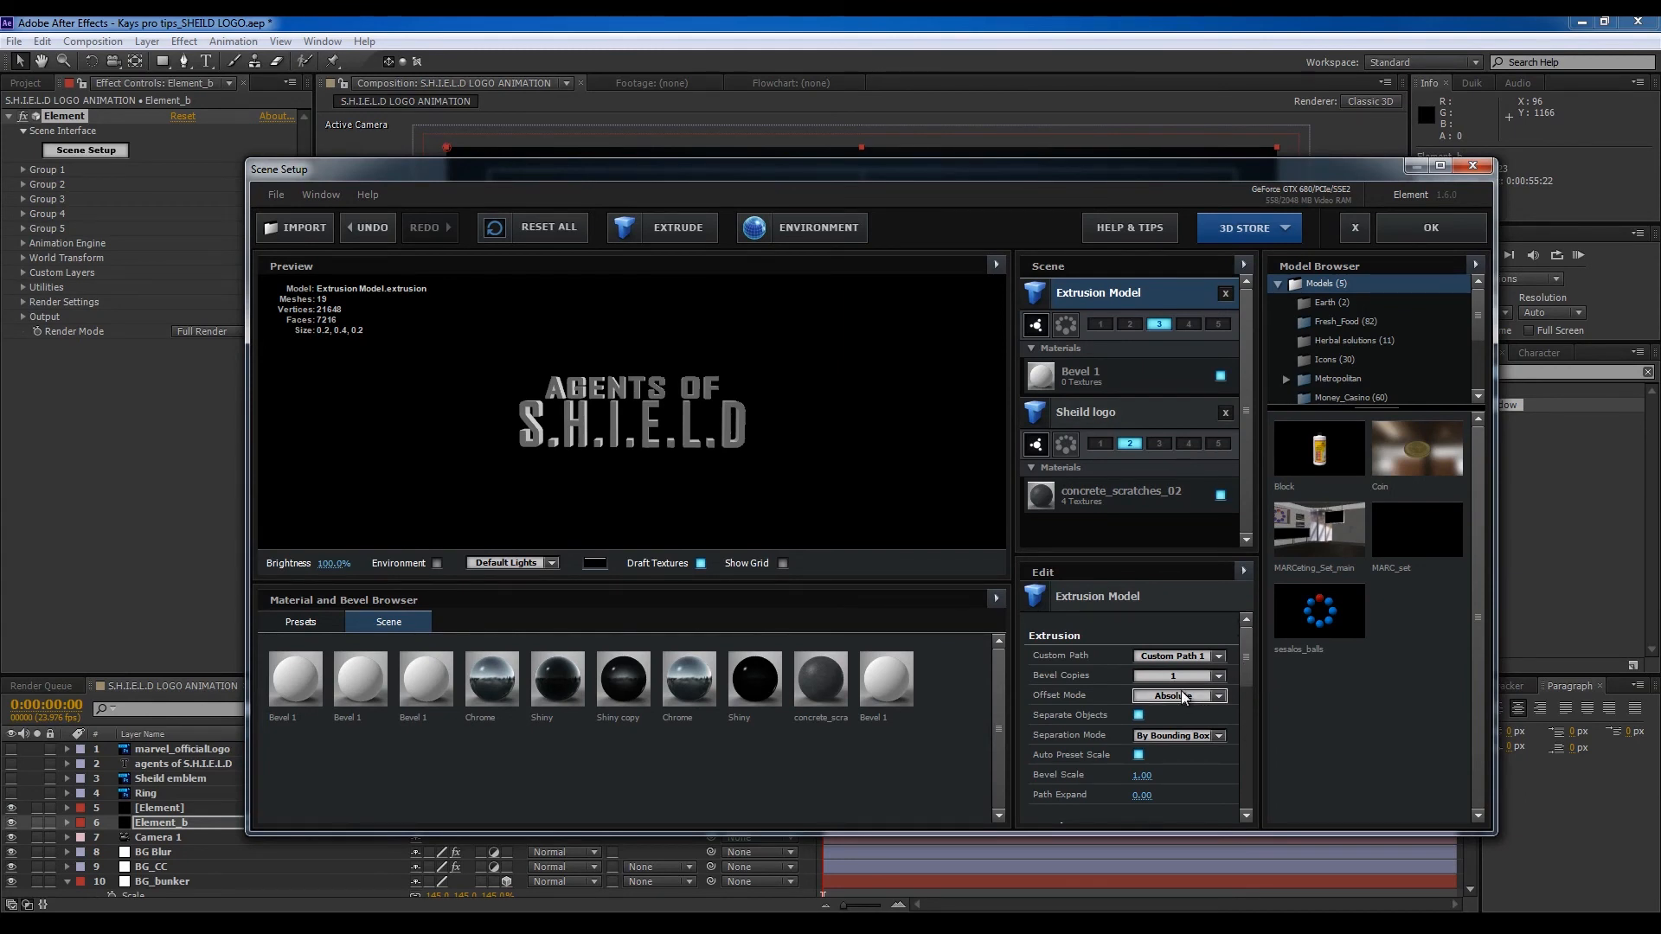
left_click(1211, 657)
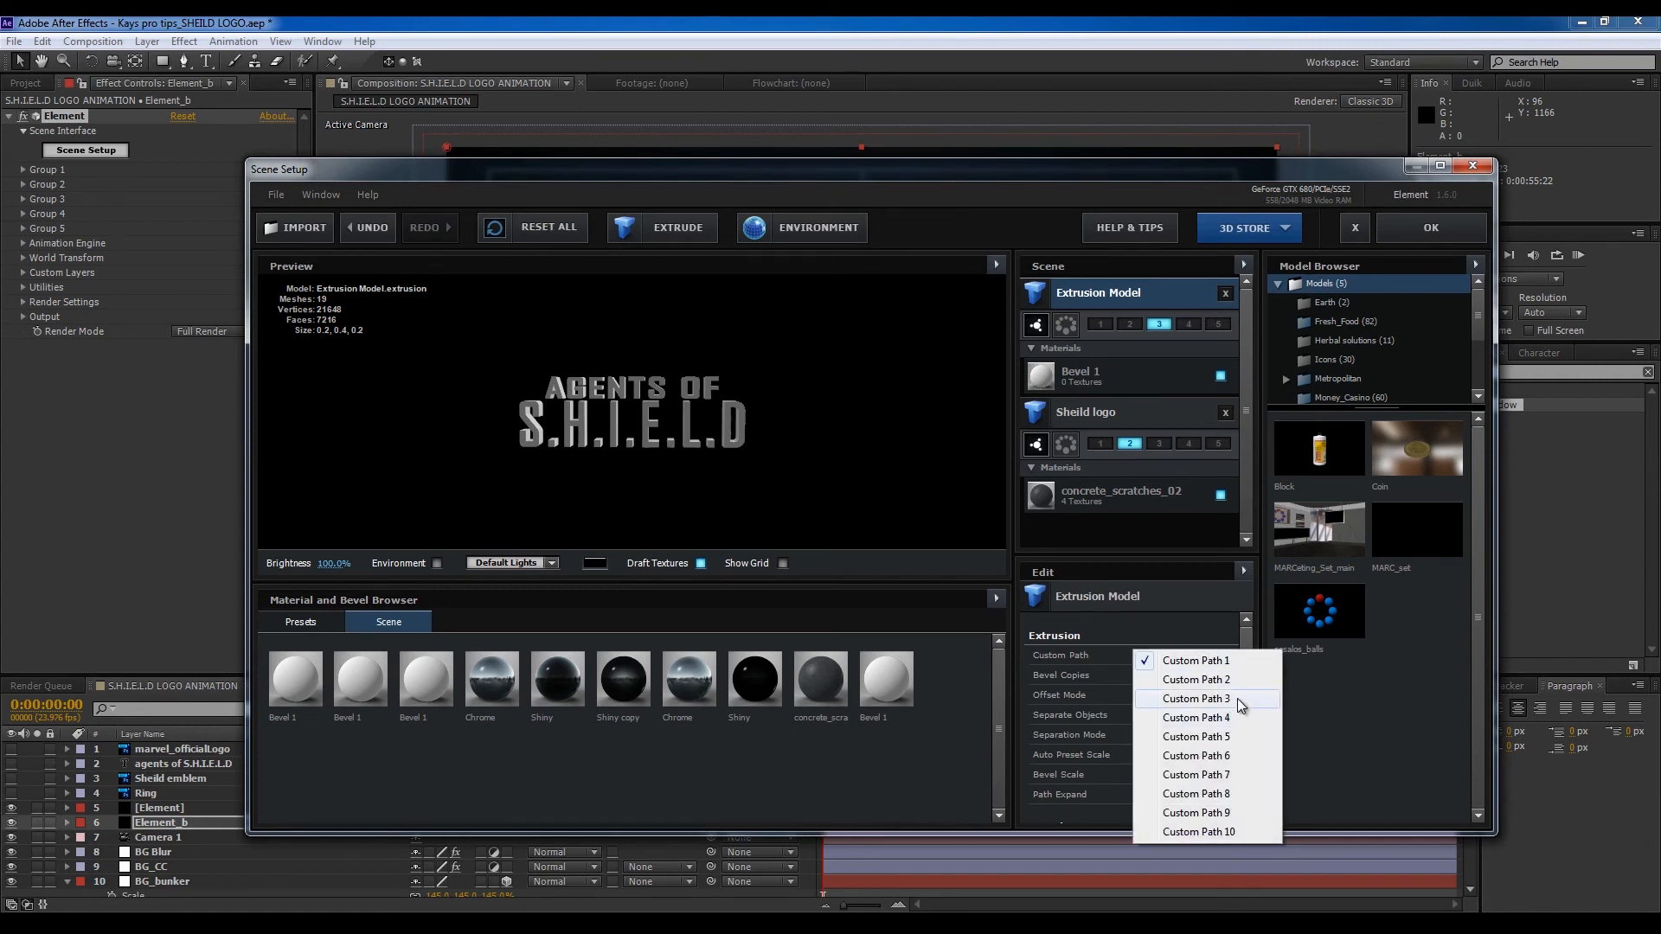
left_click(1237, 698)
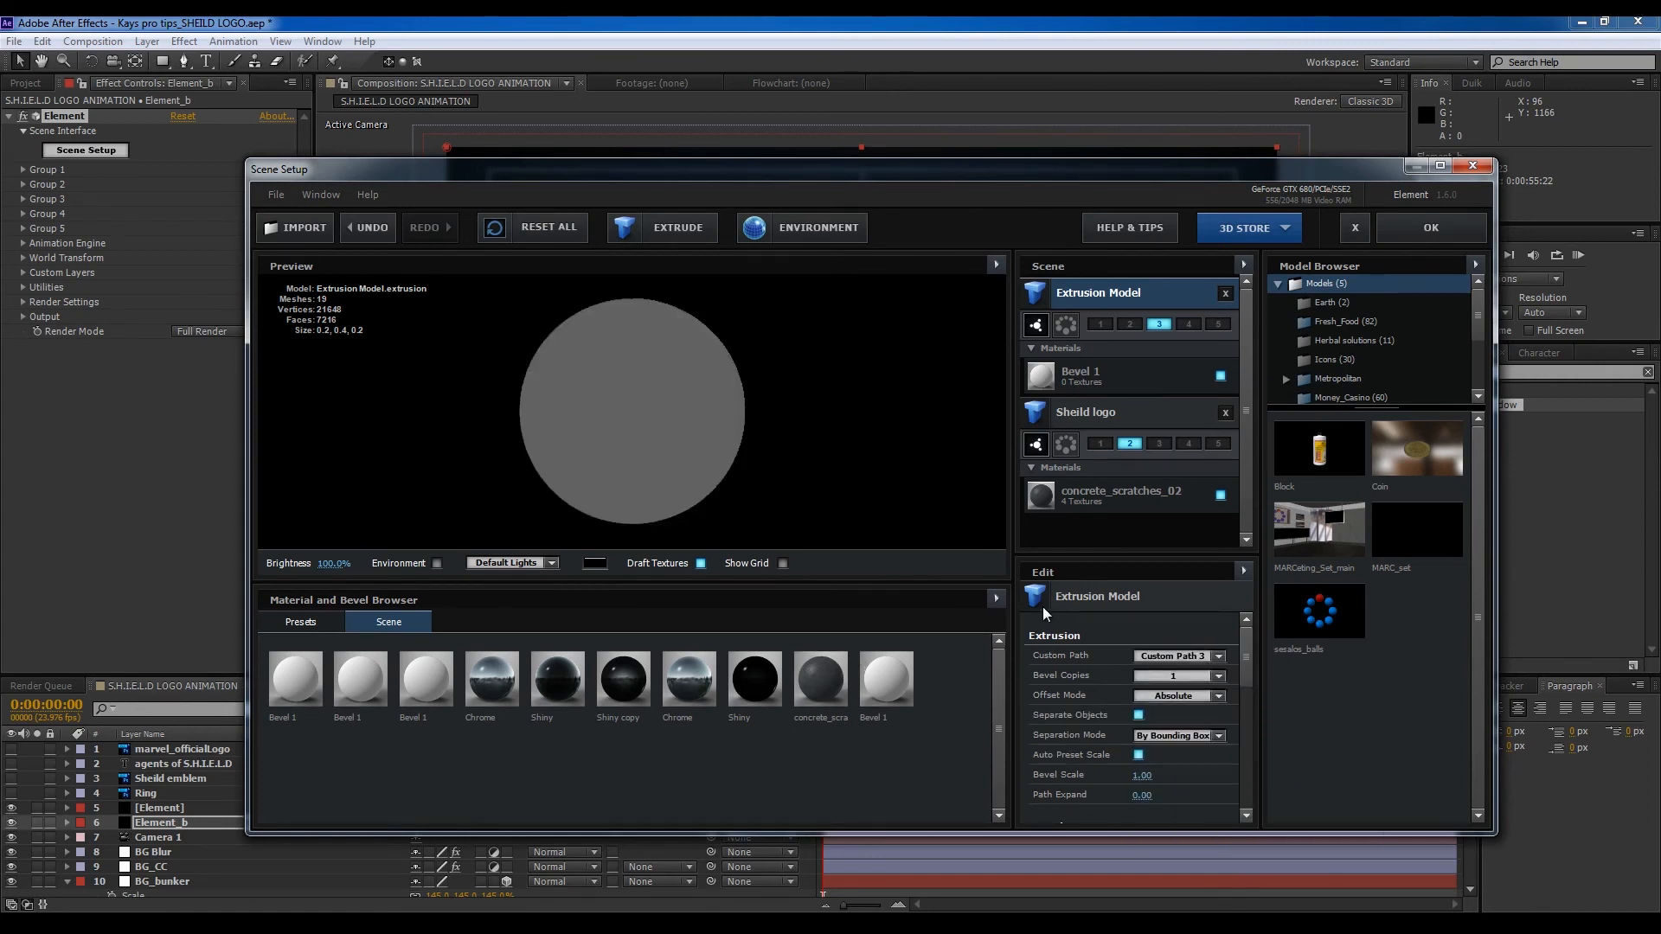
Step: Apply the Round_Glass bevel preset to the new circular extrusion model
left_click(305, 624)
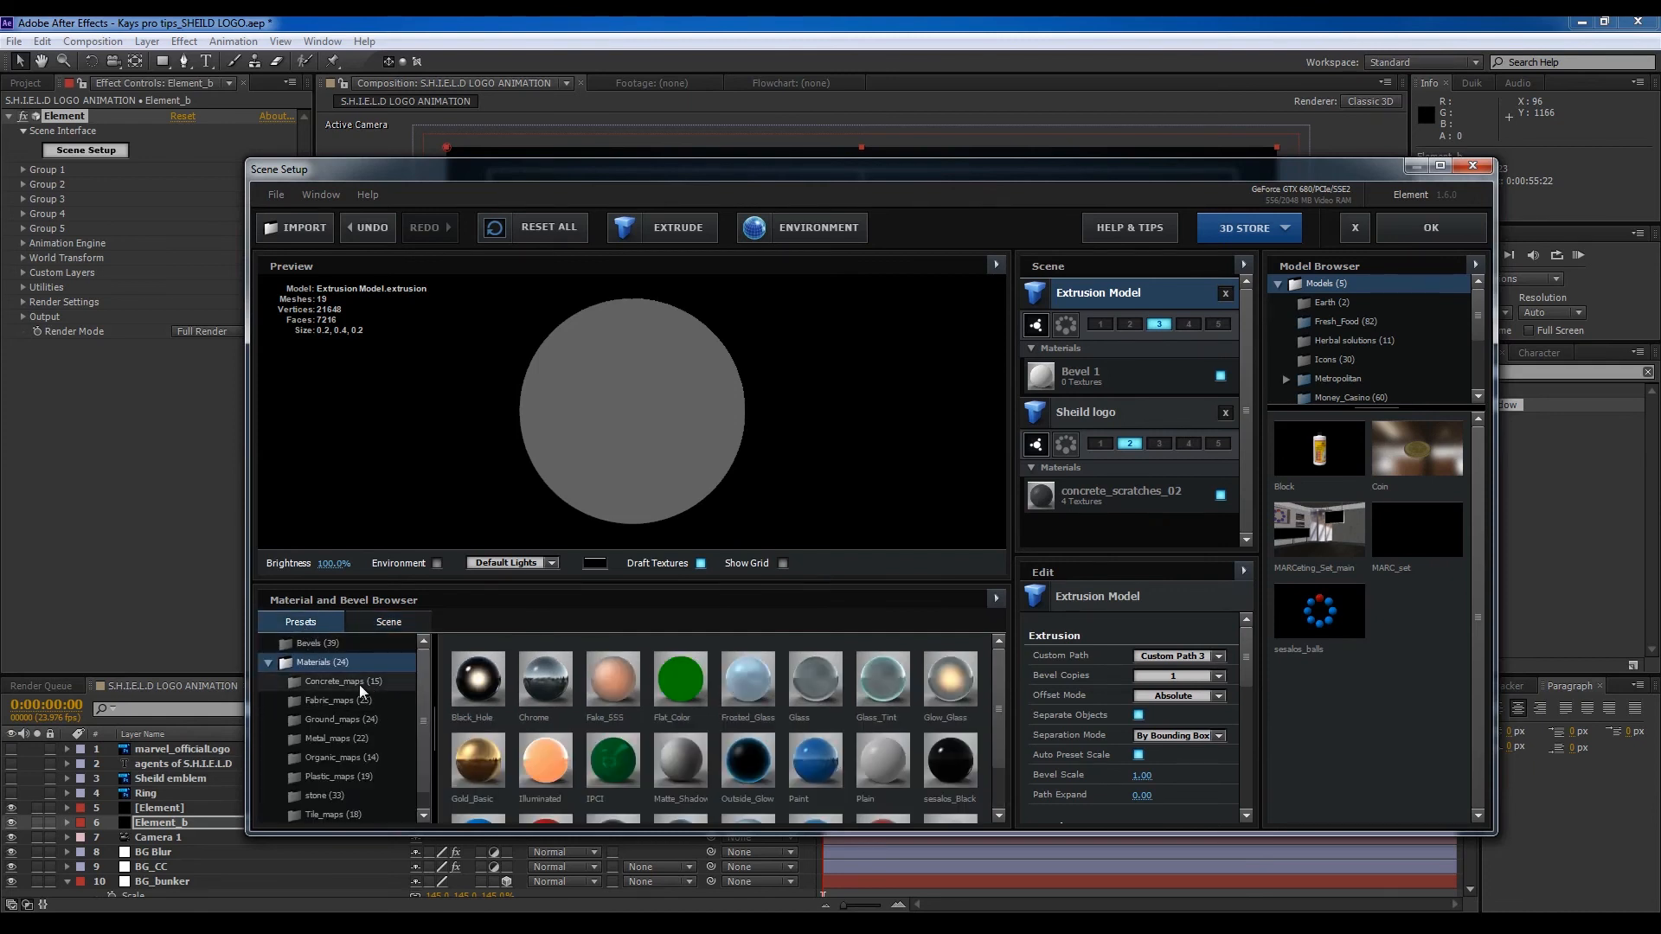
left_click(320, 646)
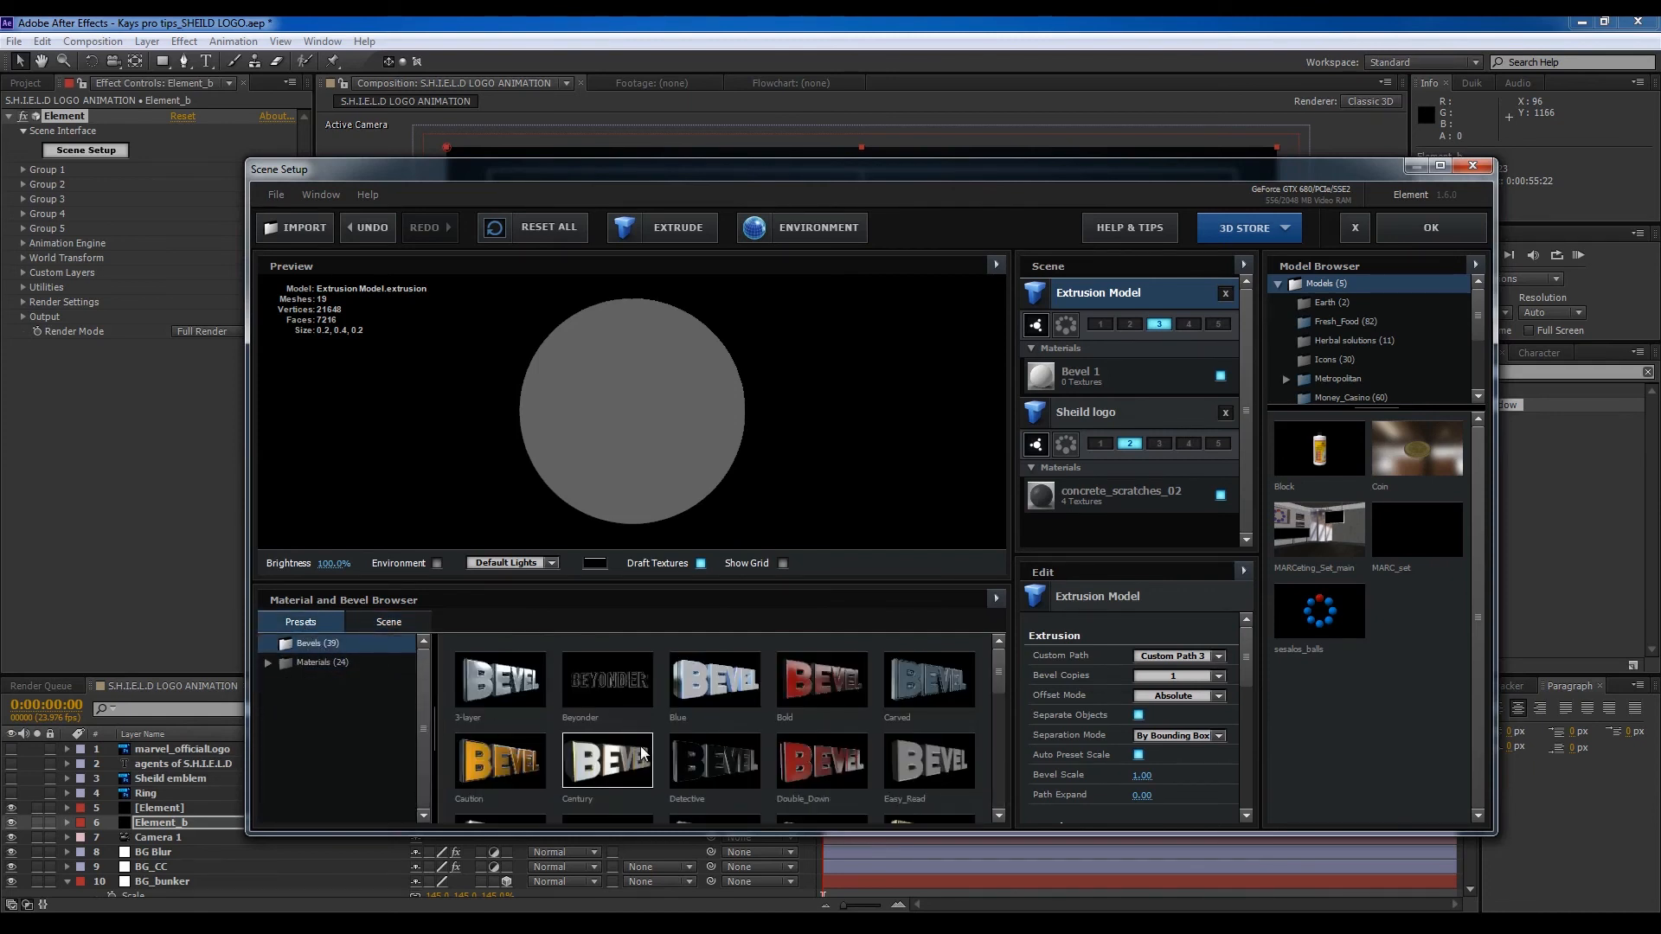
left_click_drag(997, 678, 988, 768)
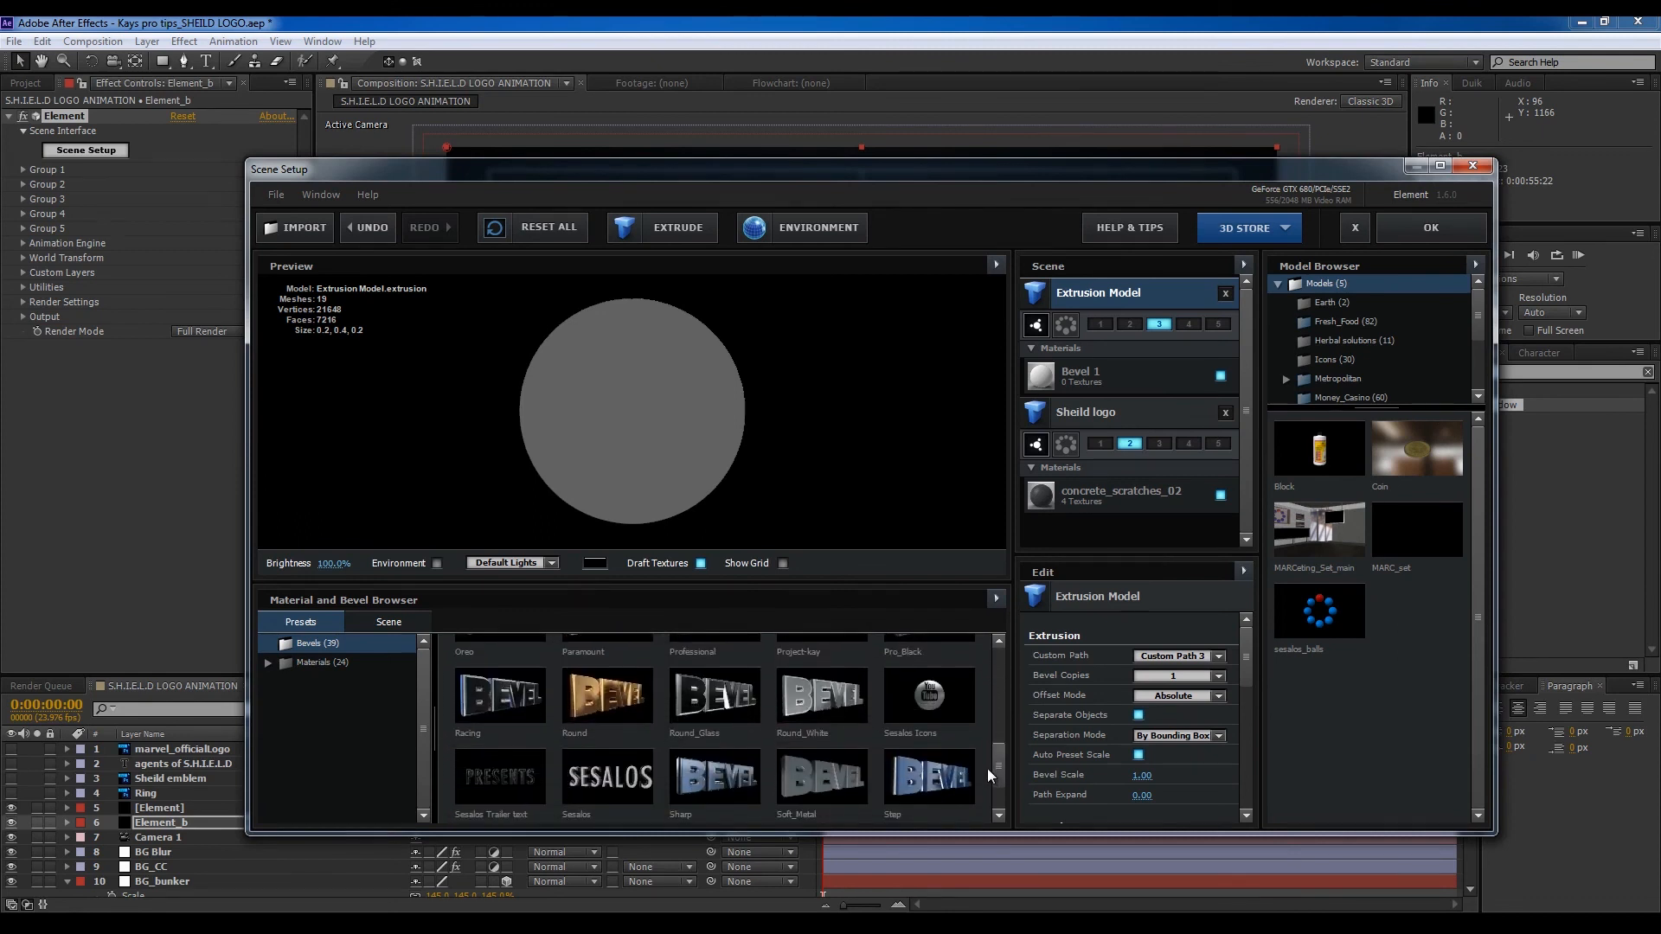
left_click(715, 703)
left_click_drag(675, 424, 749, 434)
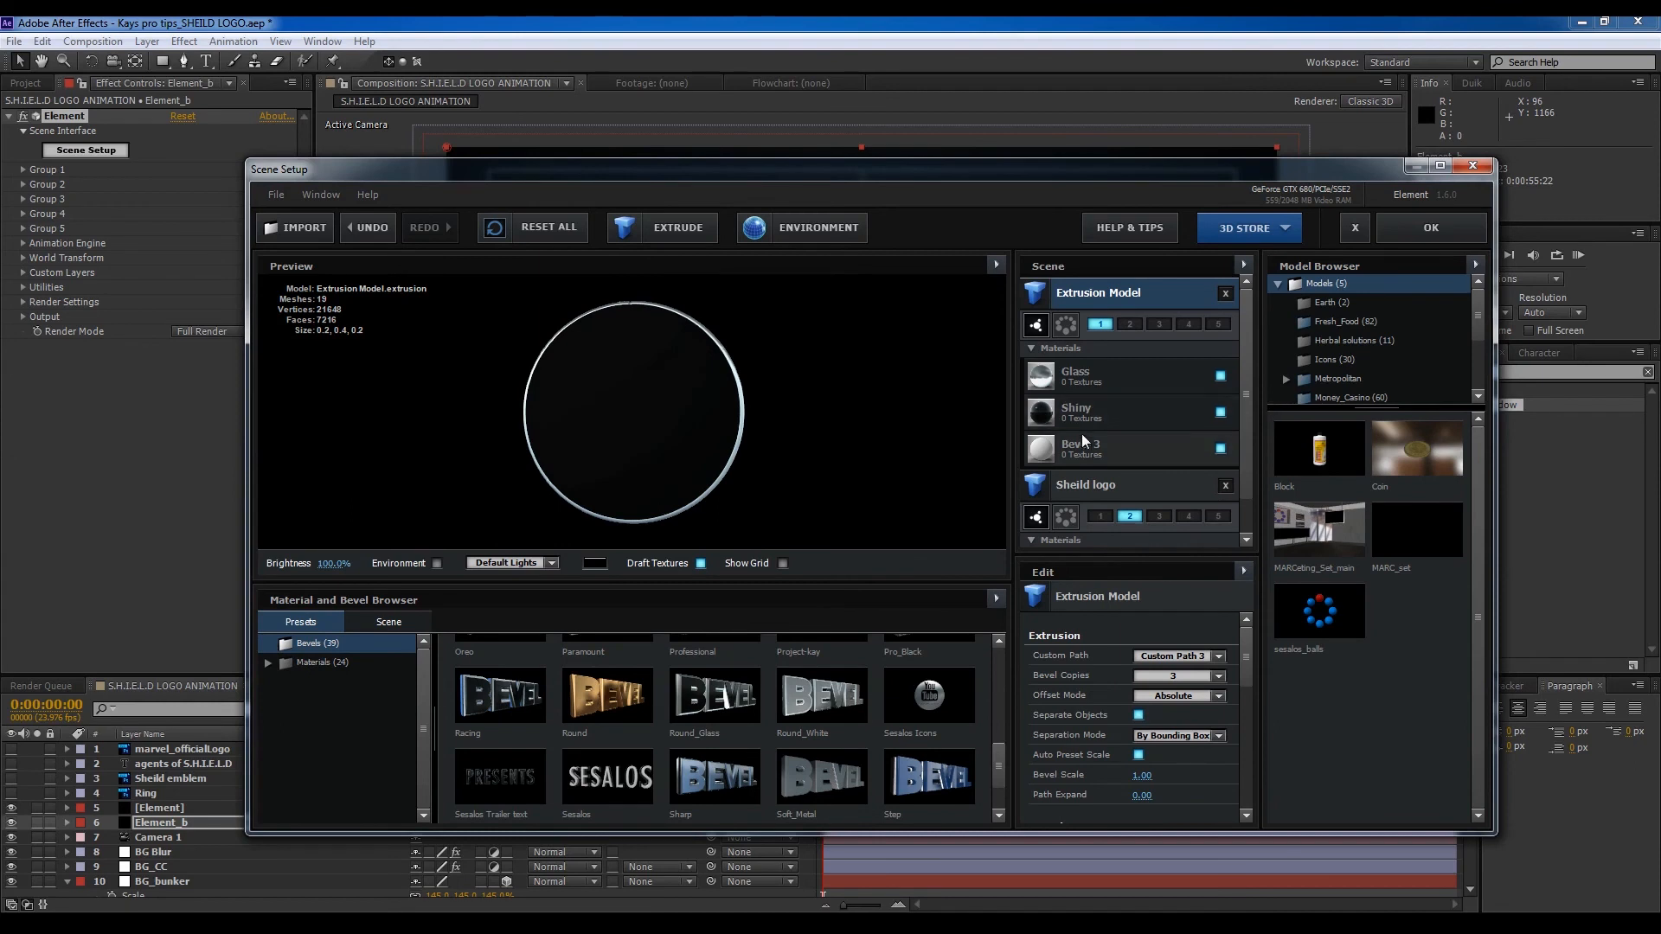
Step: Review the disc's three bevel materials and replace its Shiny material with the plain white Bevel 1 from the scene materials
left_click(1072, 383)
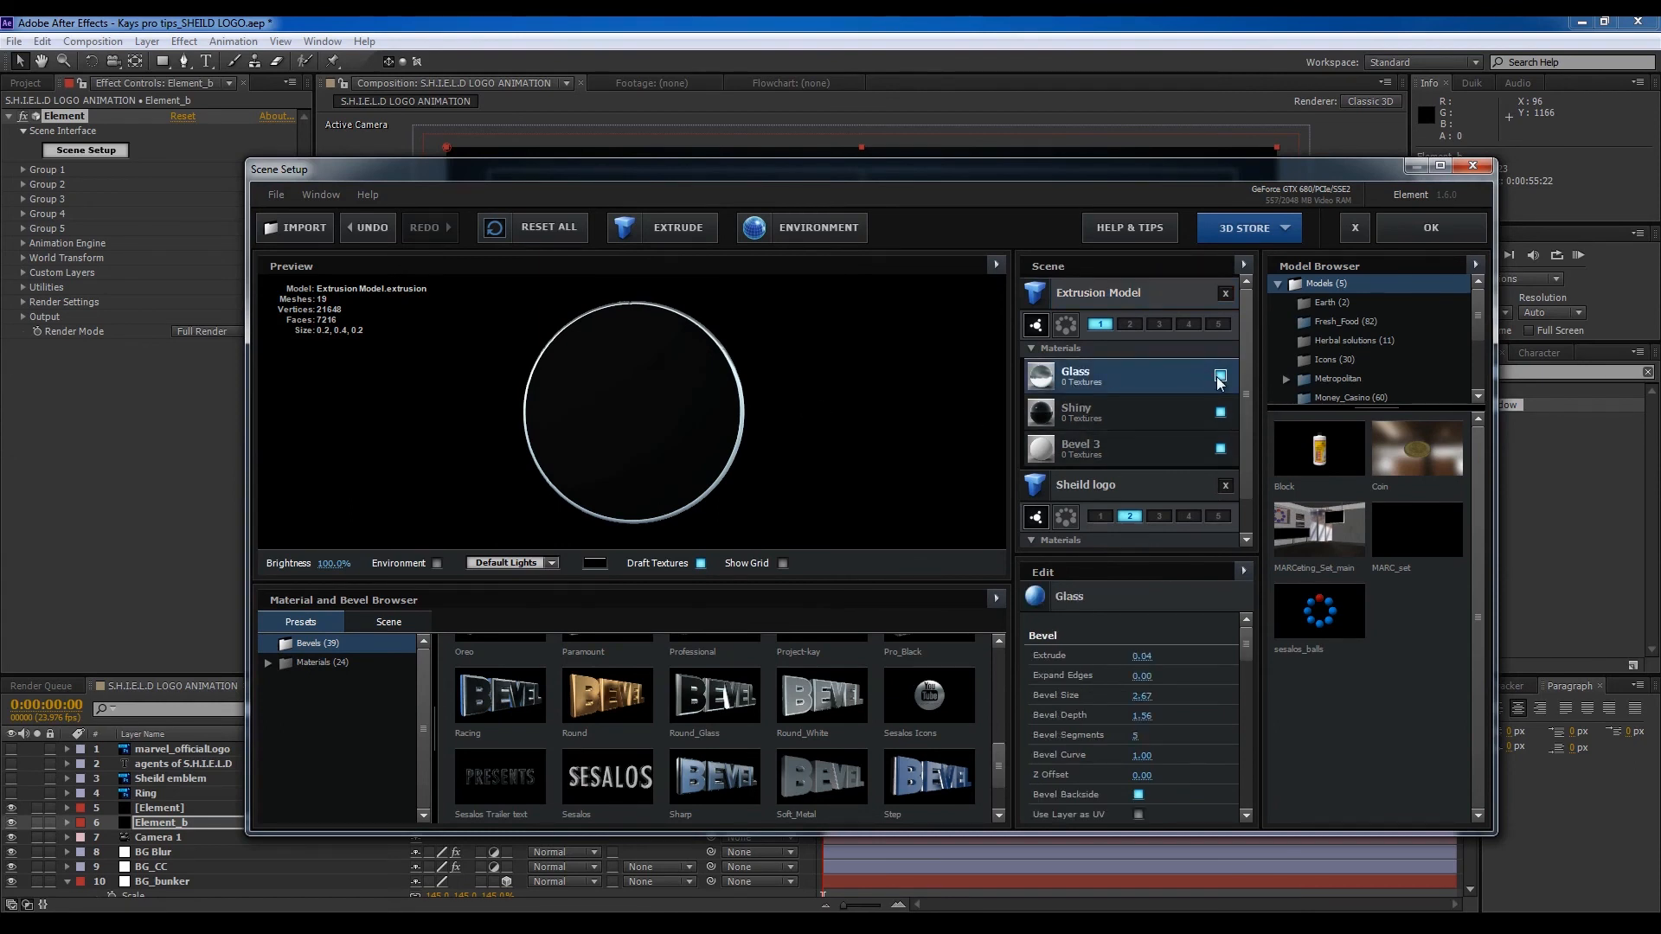
left_click_drag(725, 453, 741, 460)
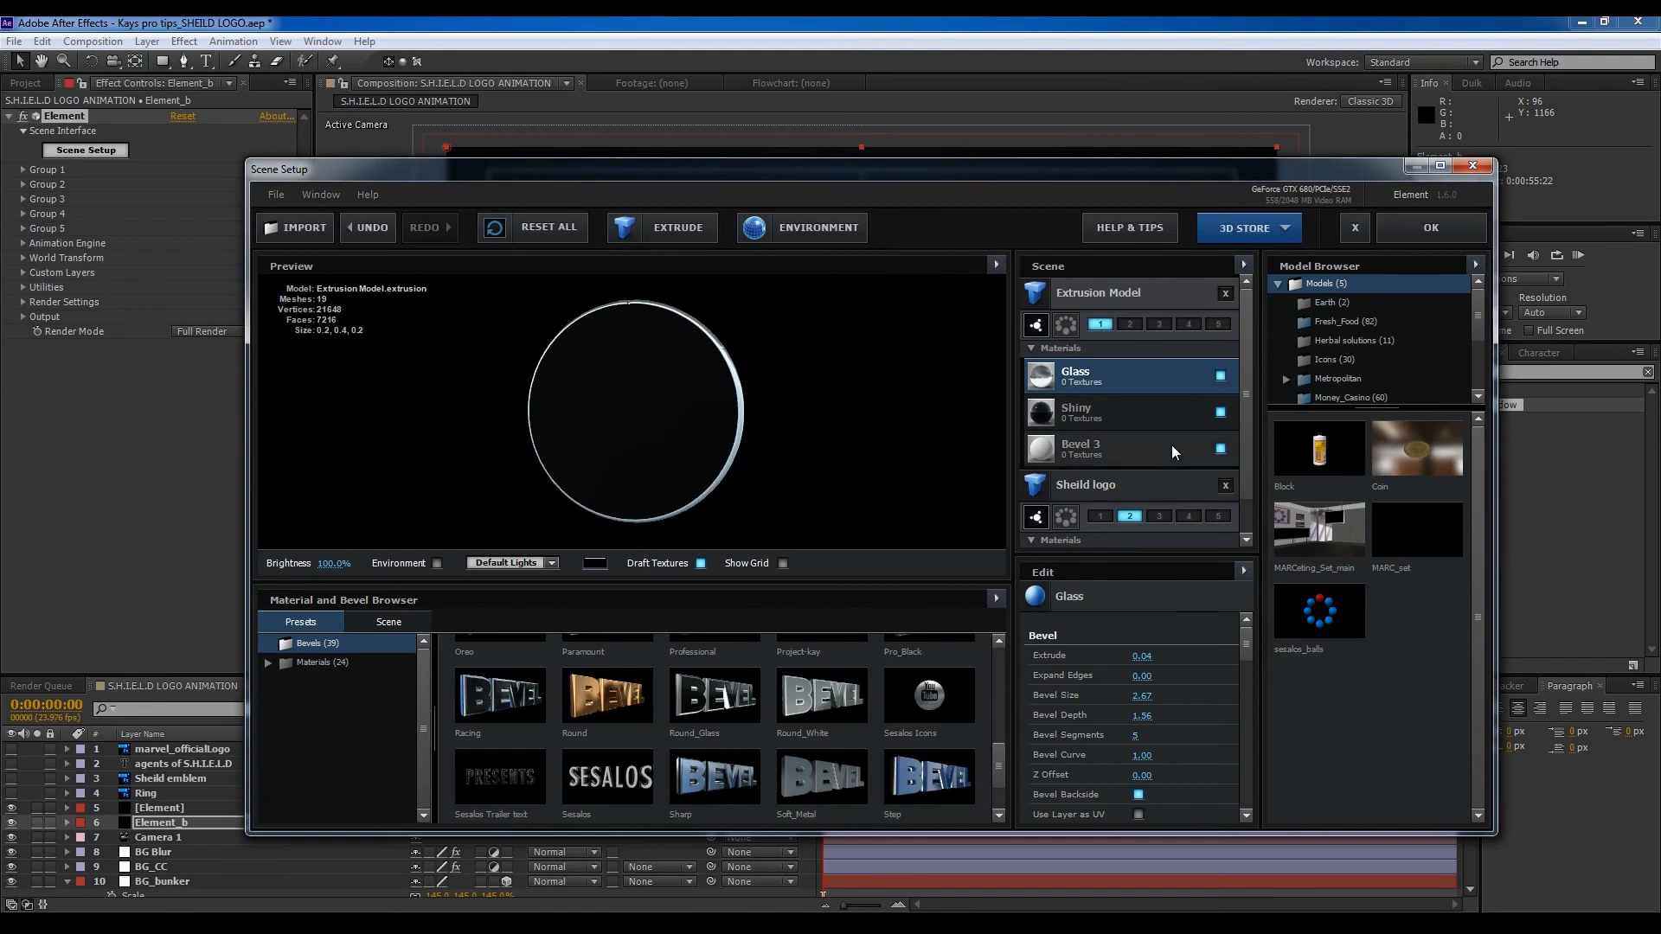
left_click(1181, 415)
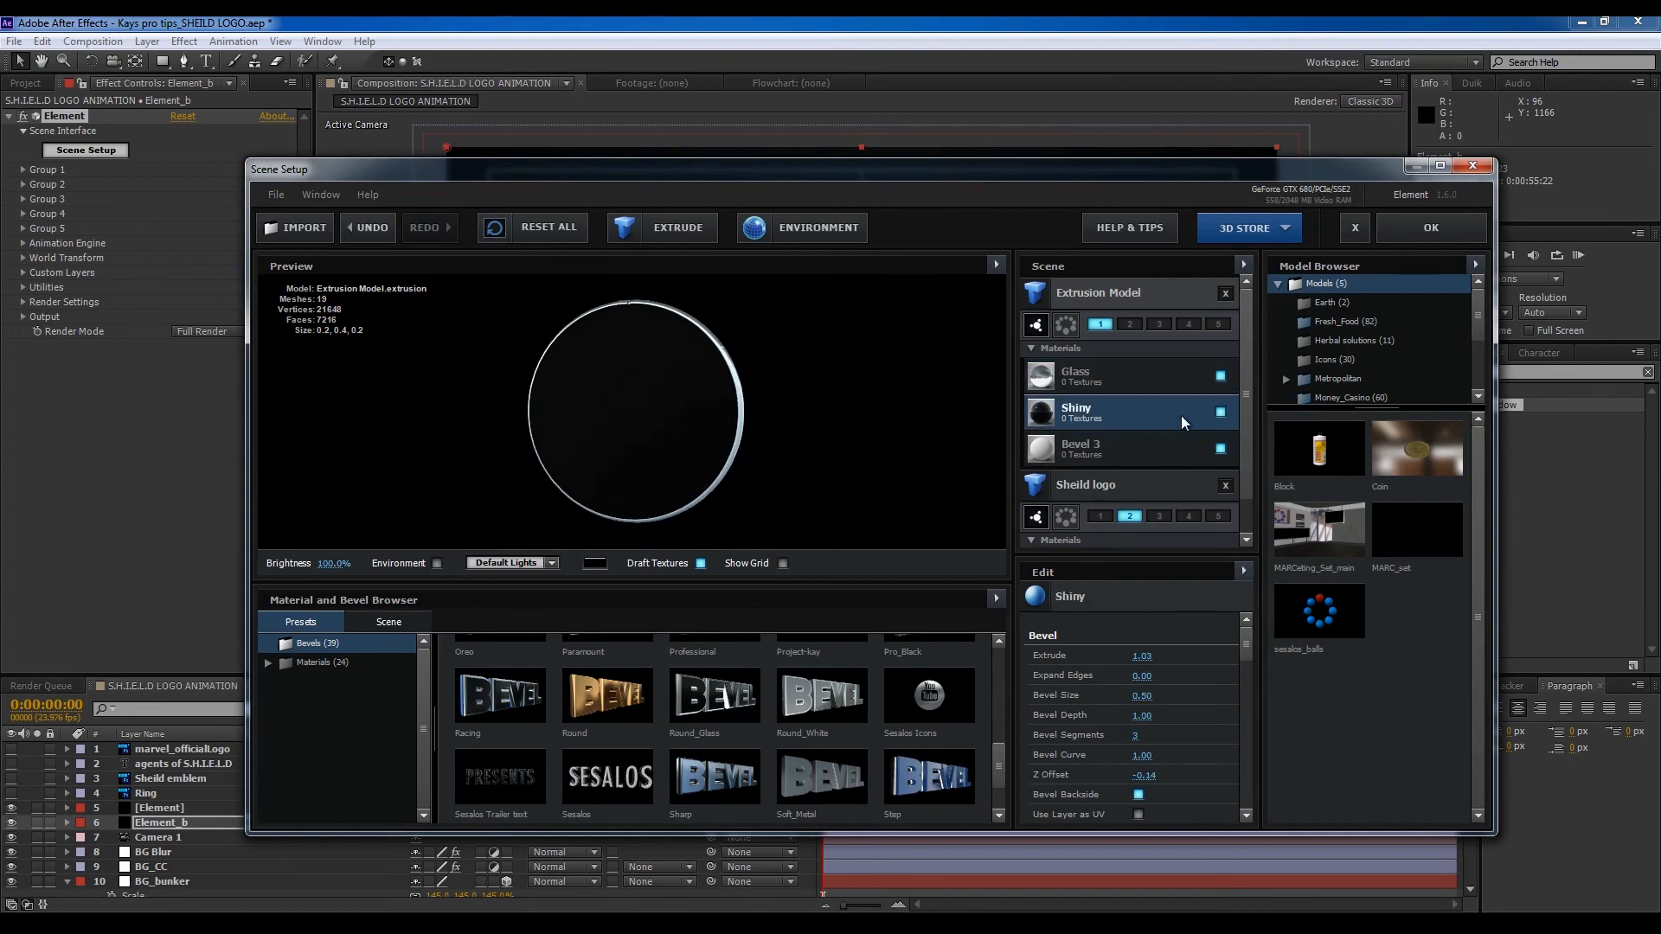
left_click(1072, 449)
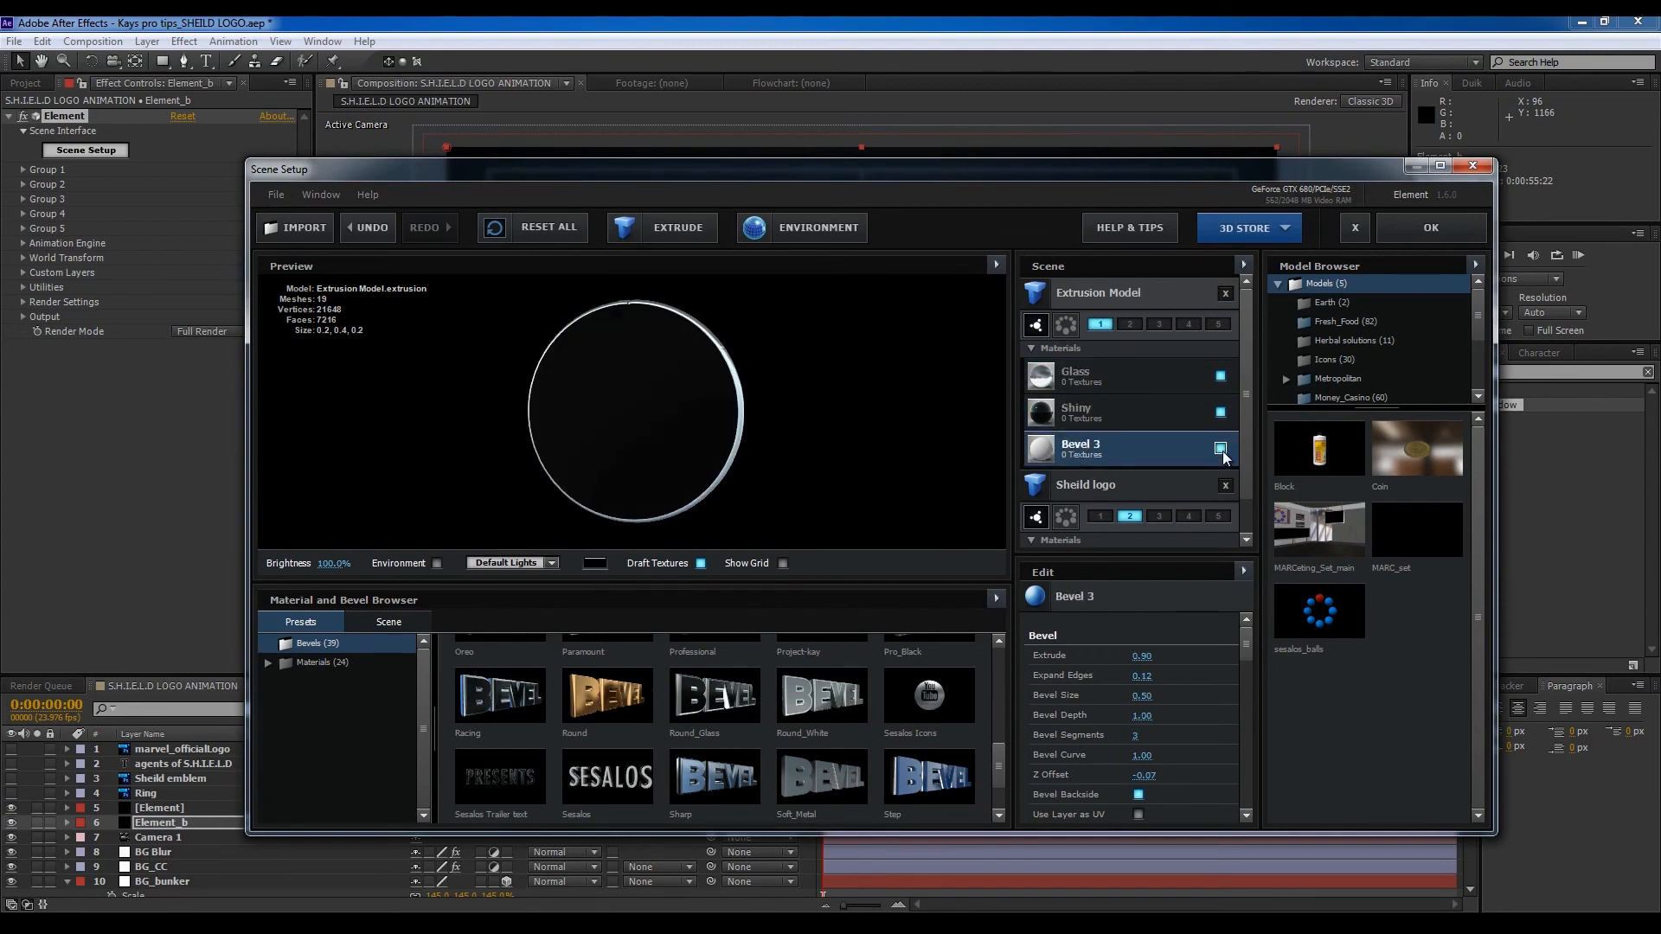
left_click_drag(762, 404, 744, 409)
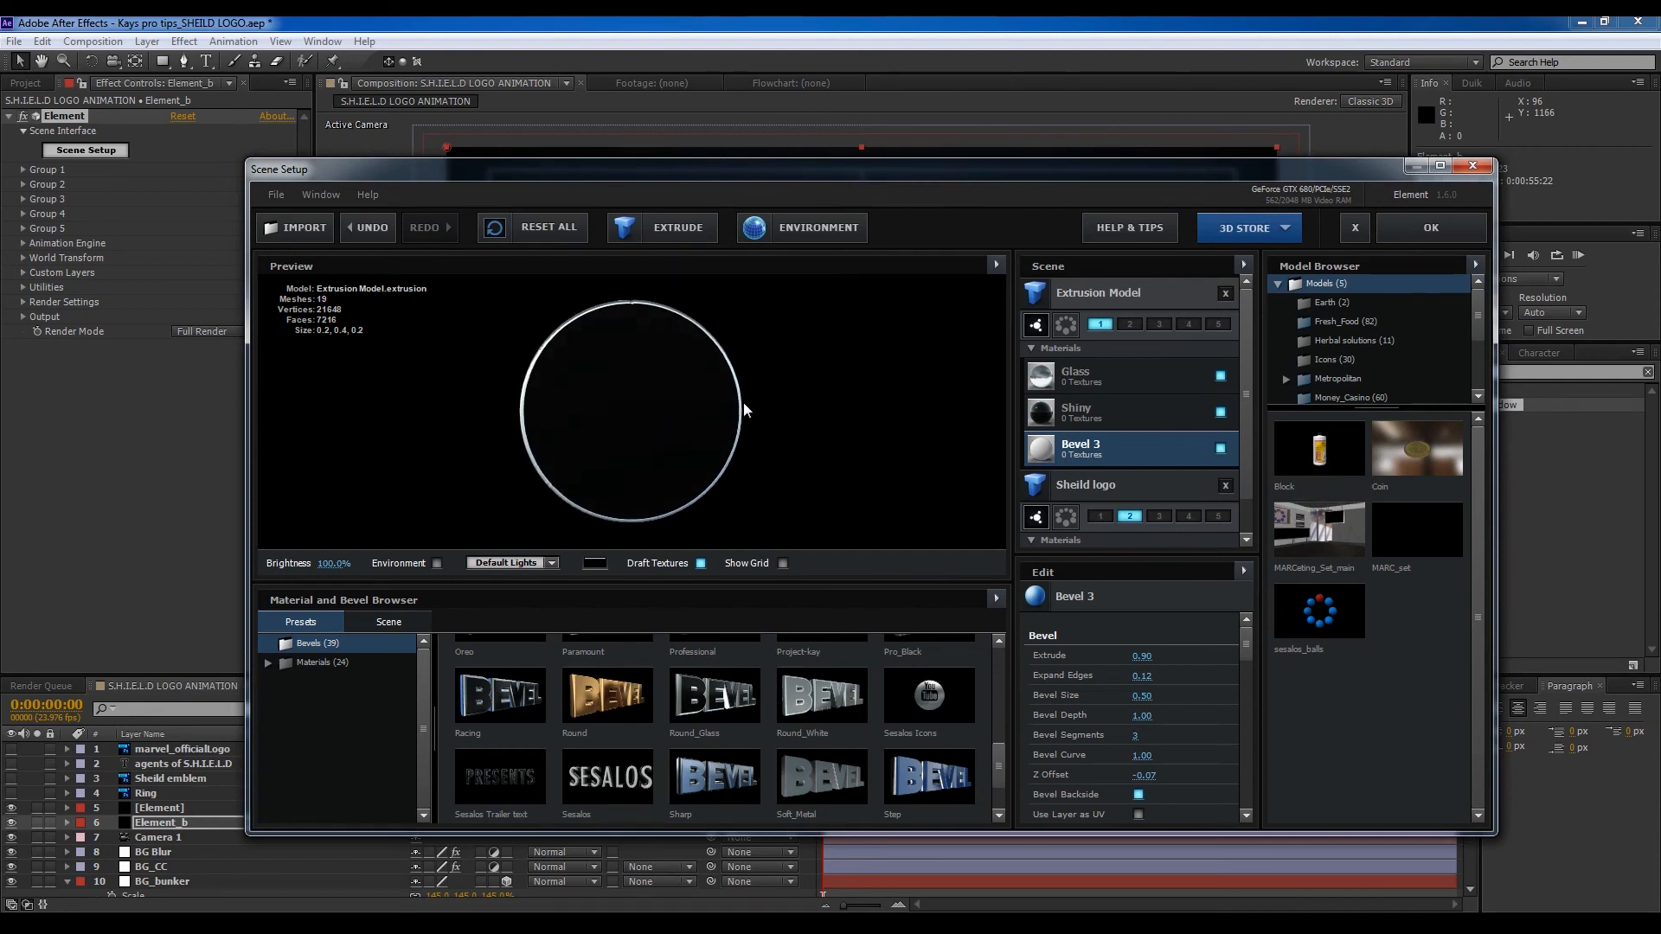
left_click(1128, 427)
left_click(403, 623)
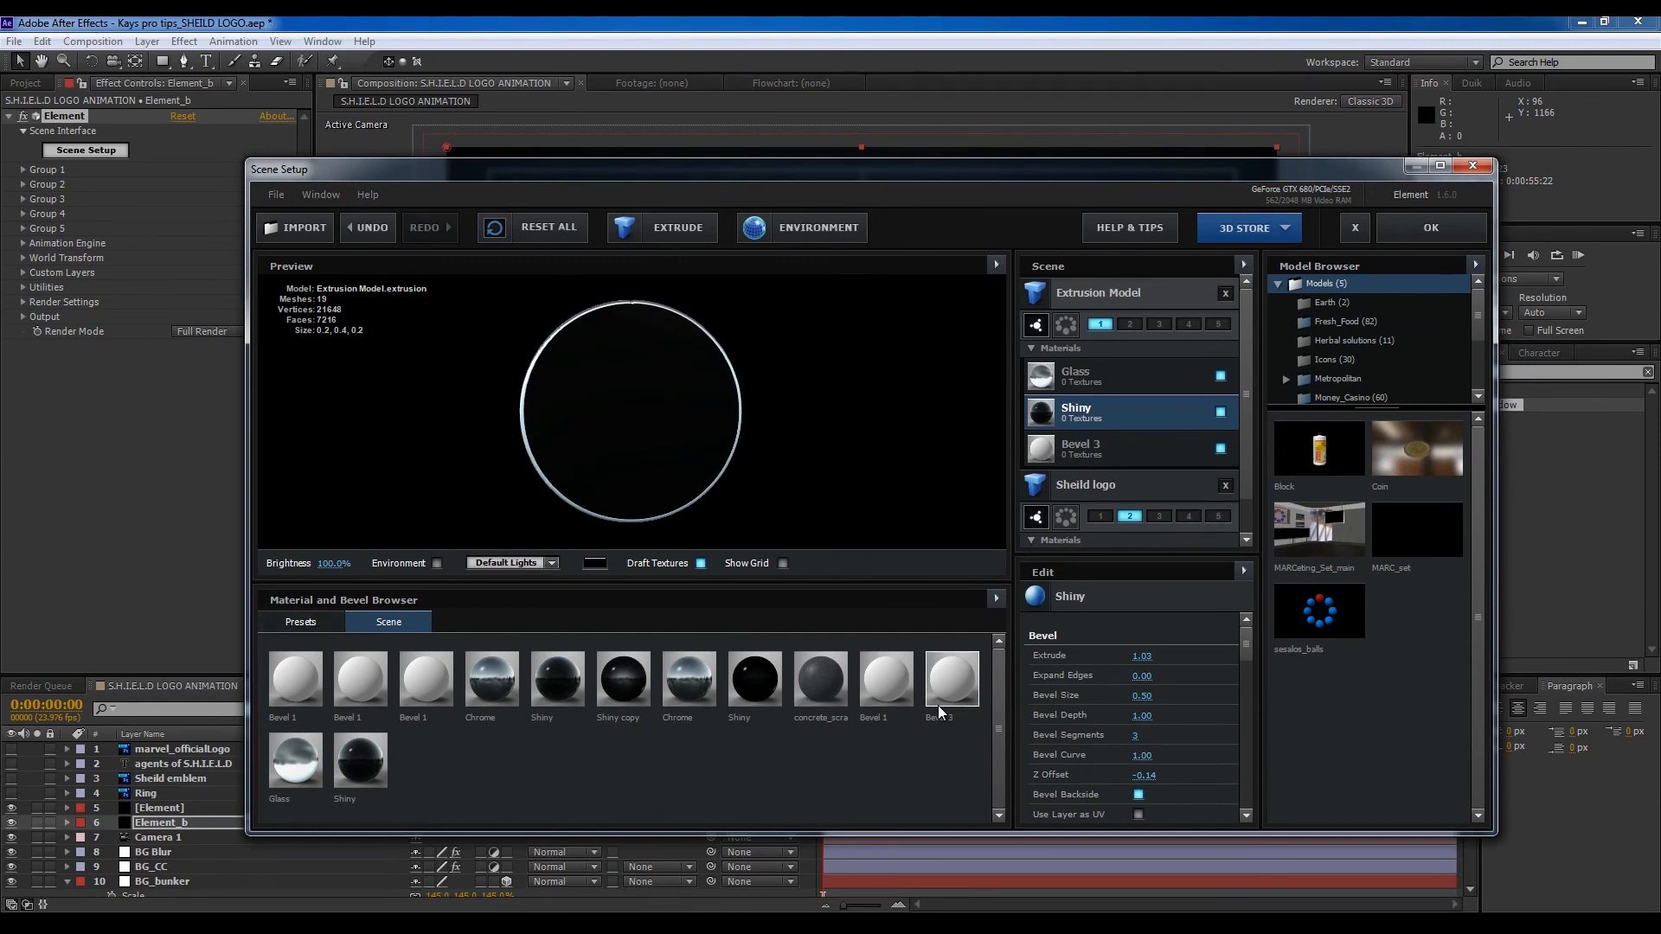
left_click_drag(435, 676, 1108, 422)
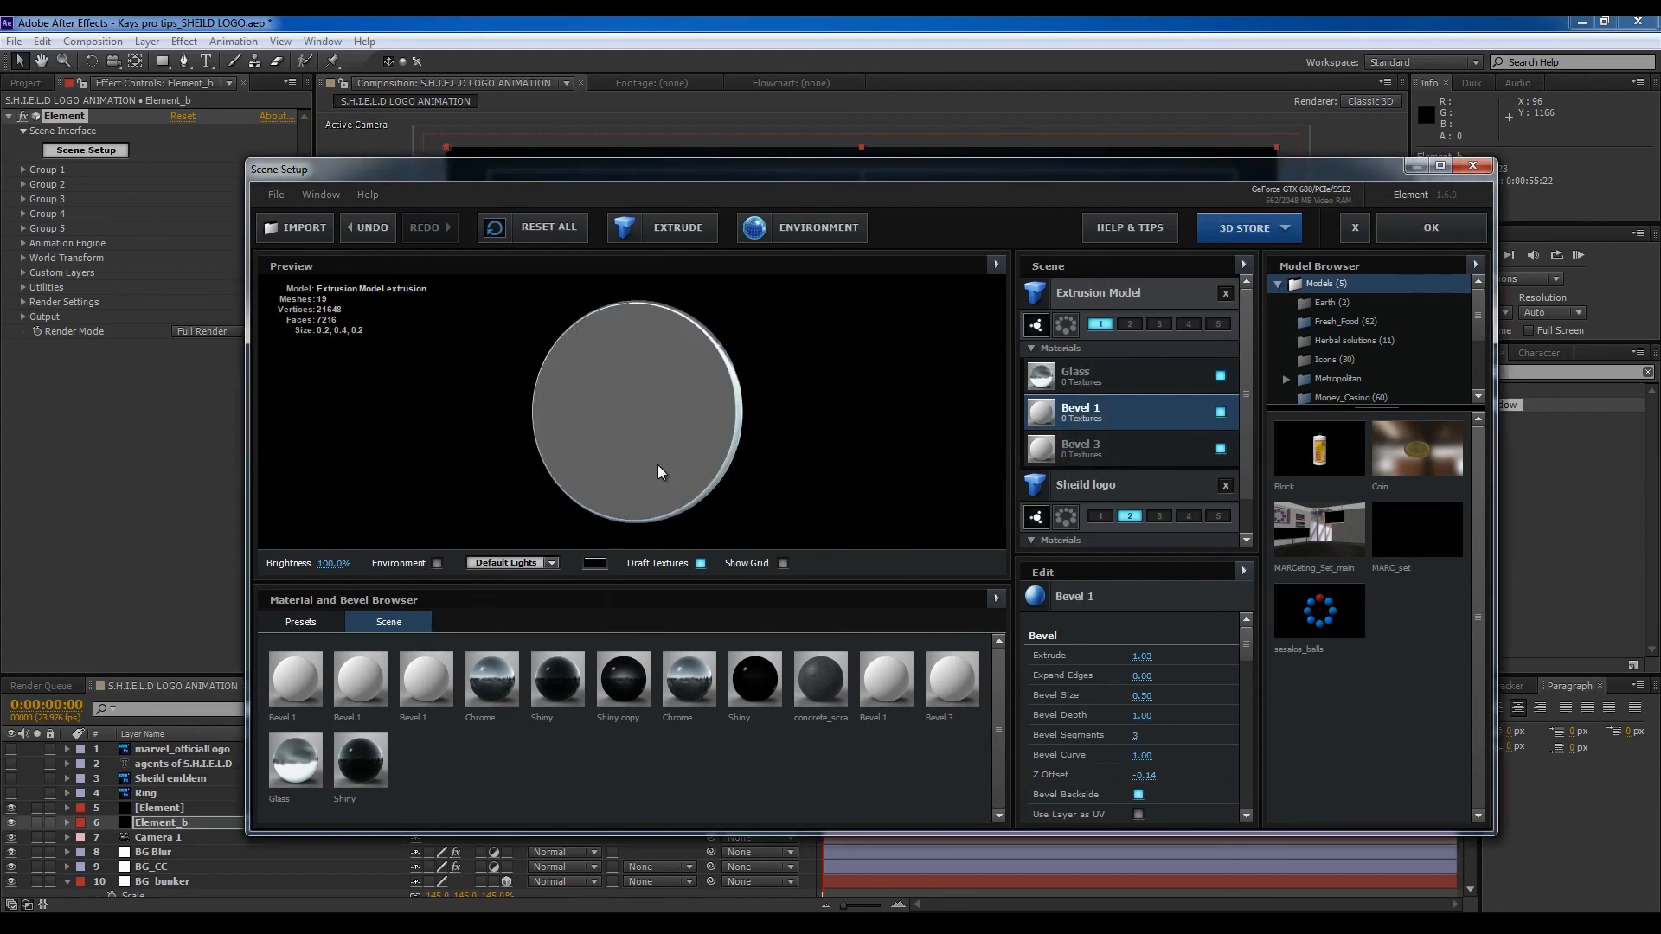
Step: Brighten the disc's Bevel 1 material by adjusting its reflection and setting Diffuse to 2.11 and Illumination Intensity to 53%
left_click_drag(1243, 651, 1187, 720)
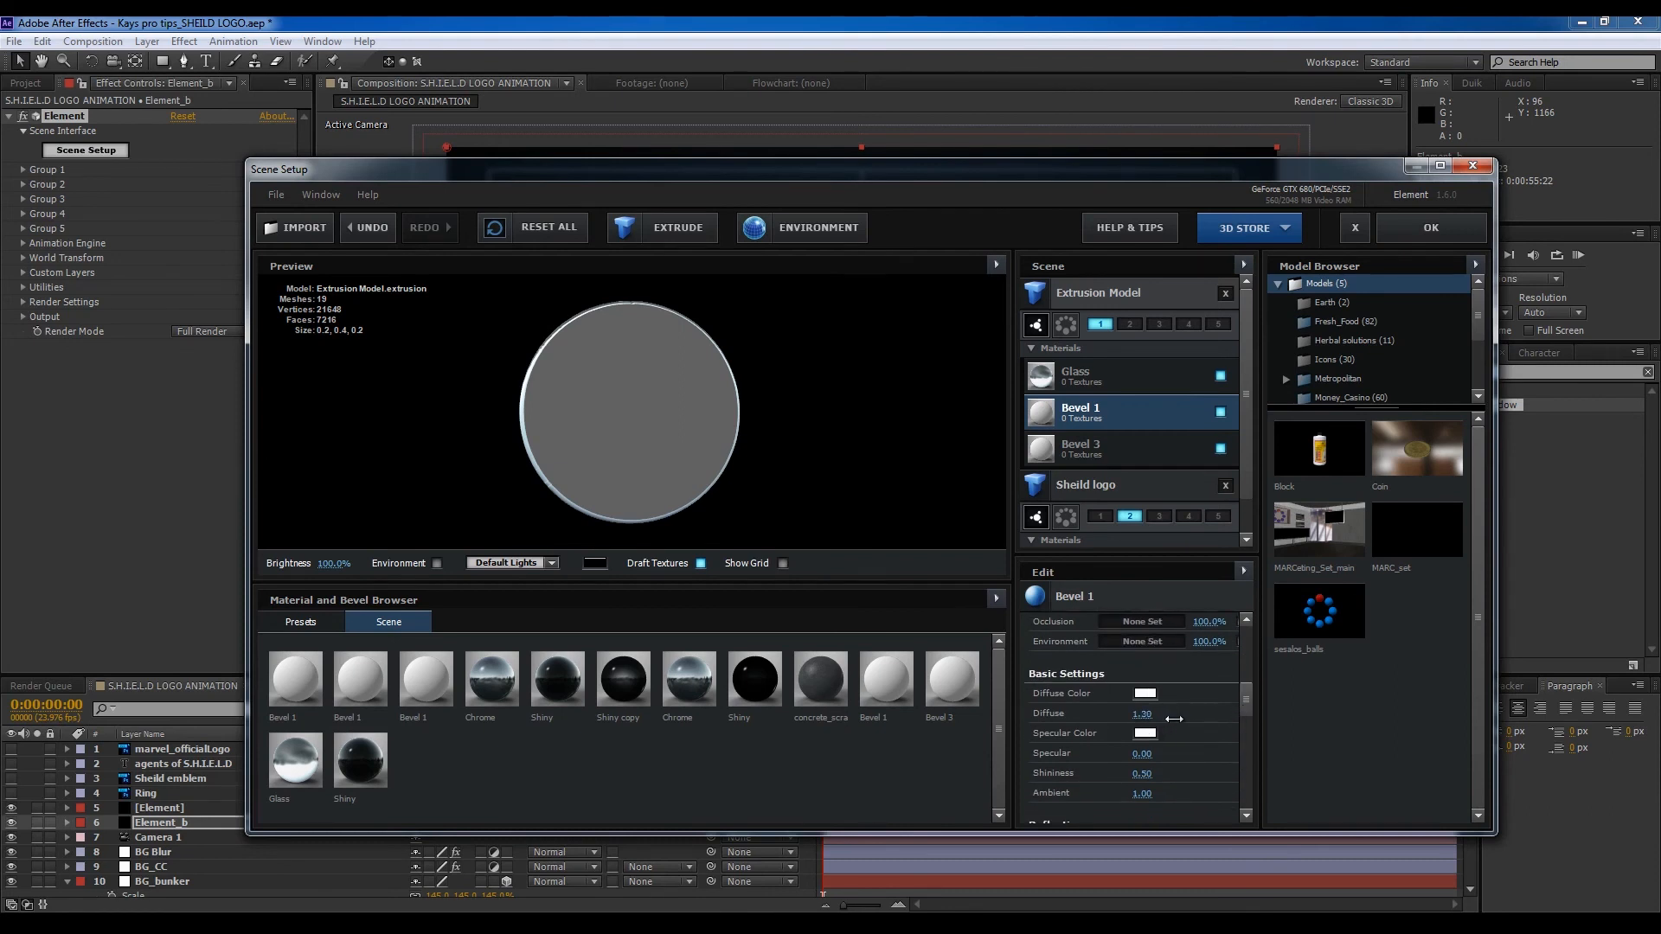
scroll(1242, 715, "down", 4)
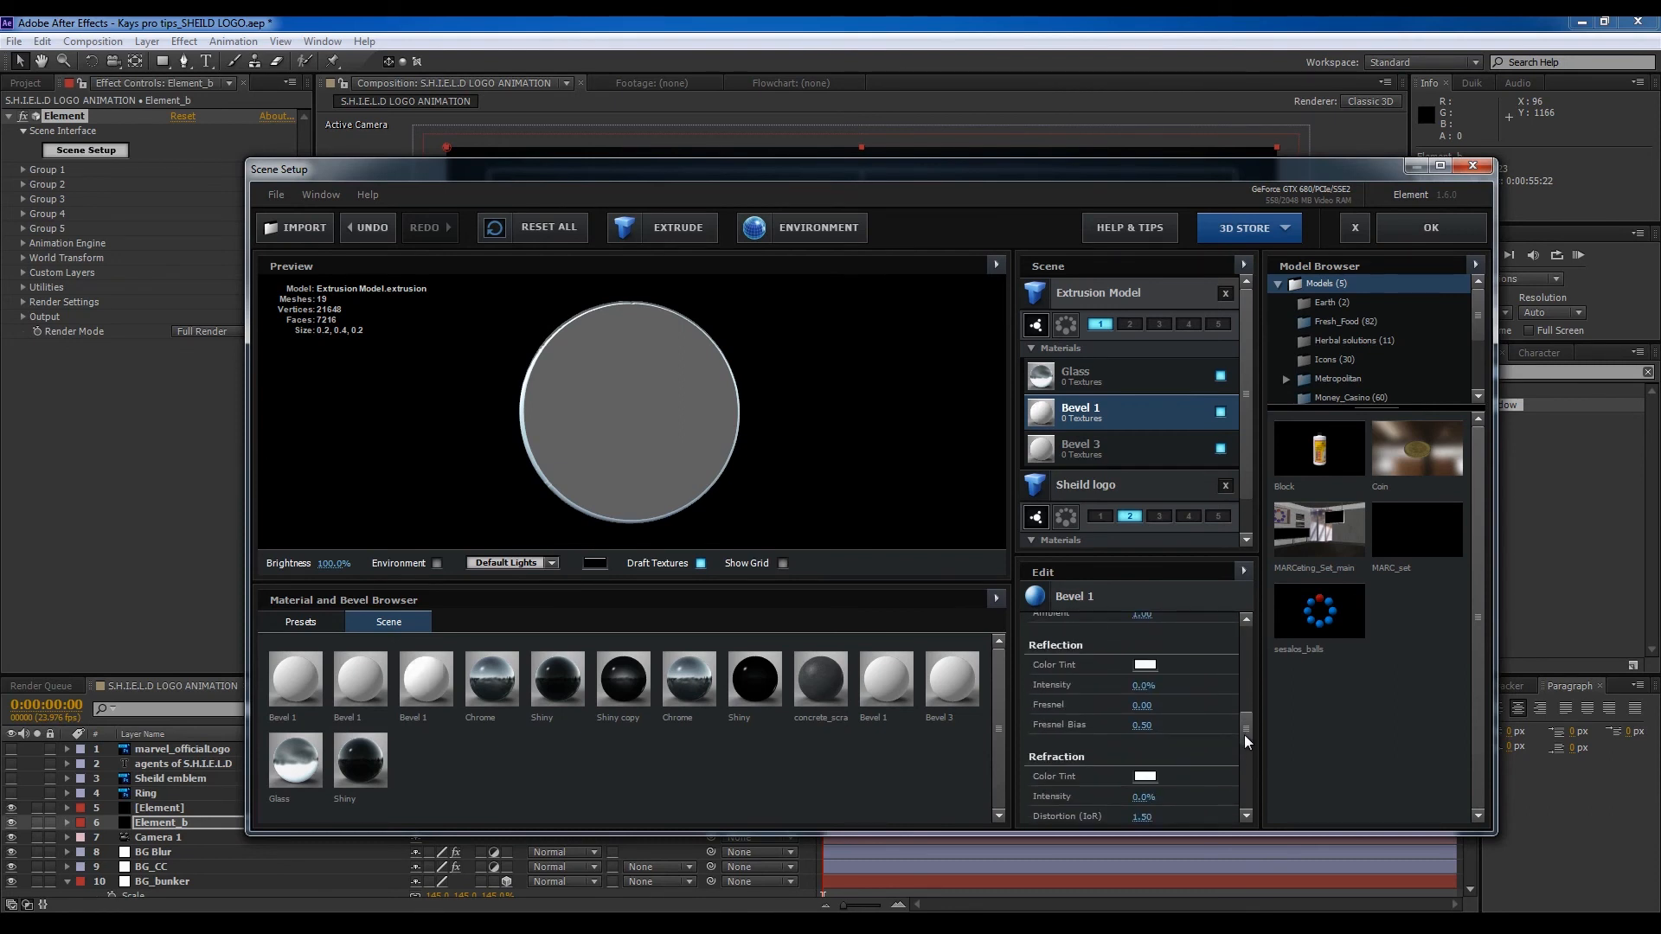
left_click_drag(1144, 670, 1248, 699)
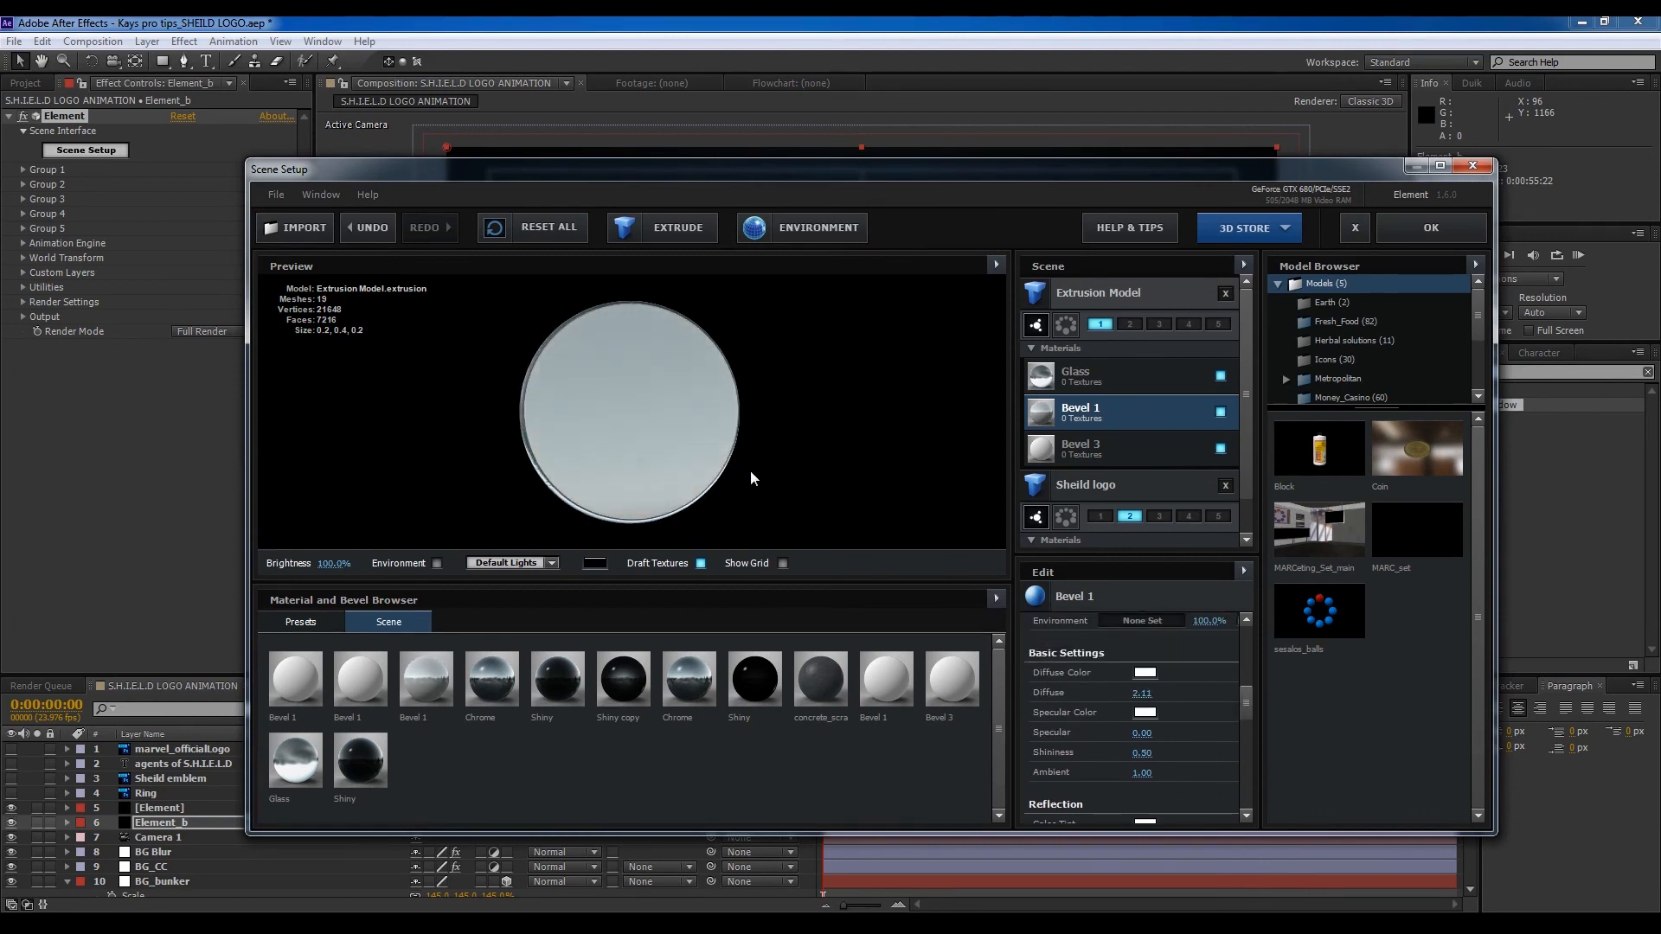
left_click_drag(751, 471, 689, 474)
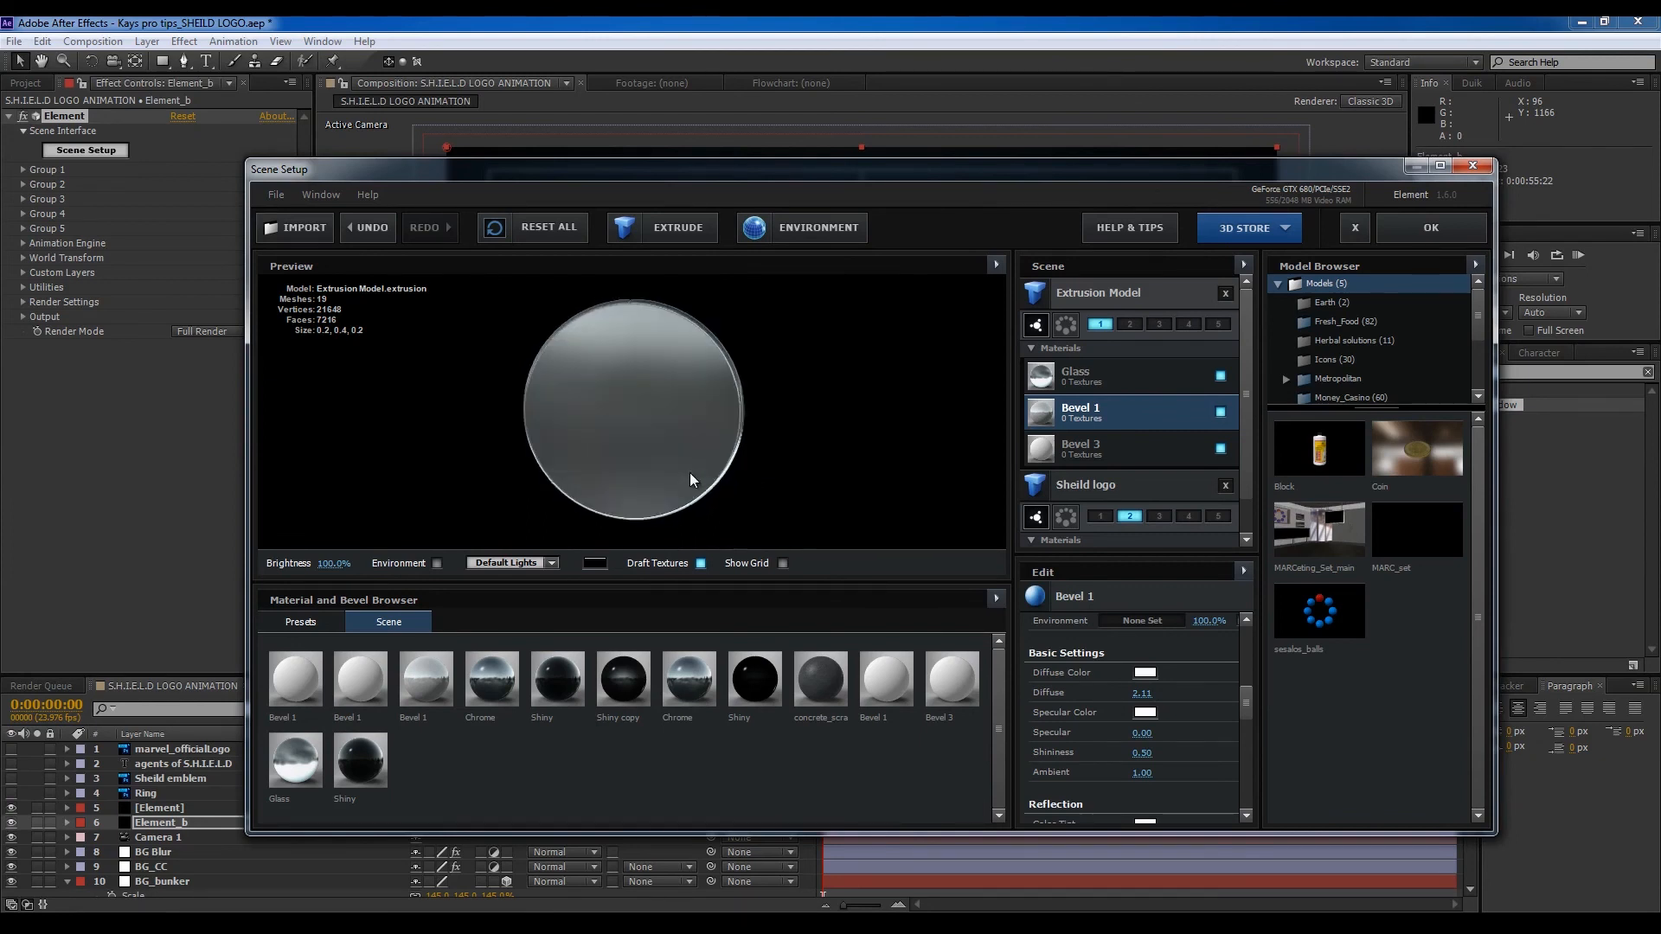
left_click_drag(1249, 706, 1194, 720)
mouse_move(828, 467)
left_mouse_down()
mouse_move(683, 469)
mouse_move(774, 487)
mouse_move(832, 468)
mouse_move(802, 475)
left_mouse_up()
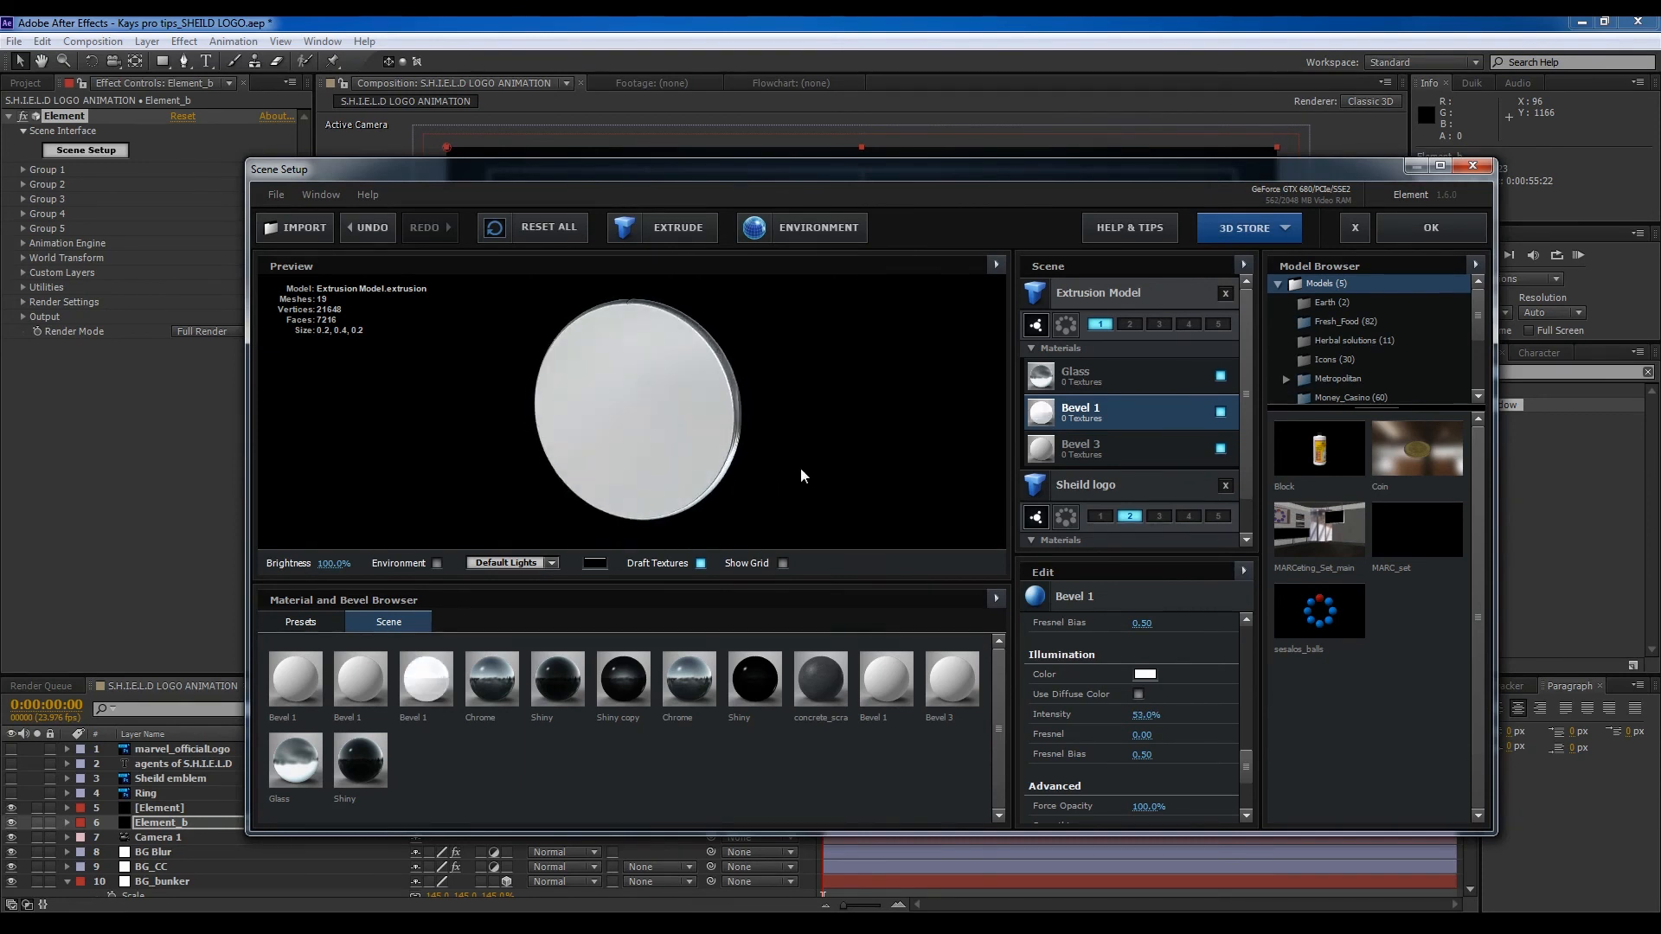
Step: Replace the disc's Glass material with the black Shiny material from the scene materials
left_click(1095, 381)
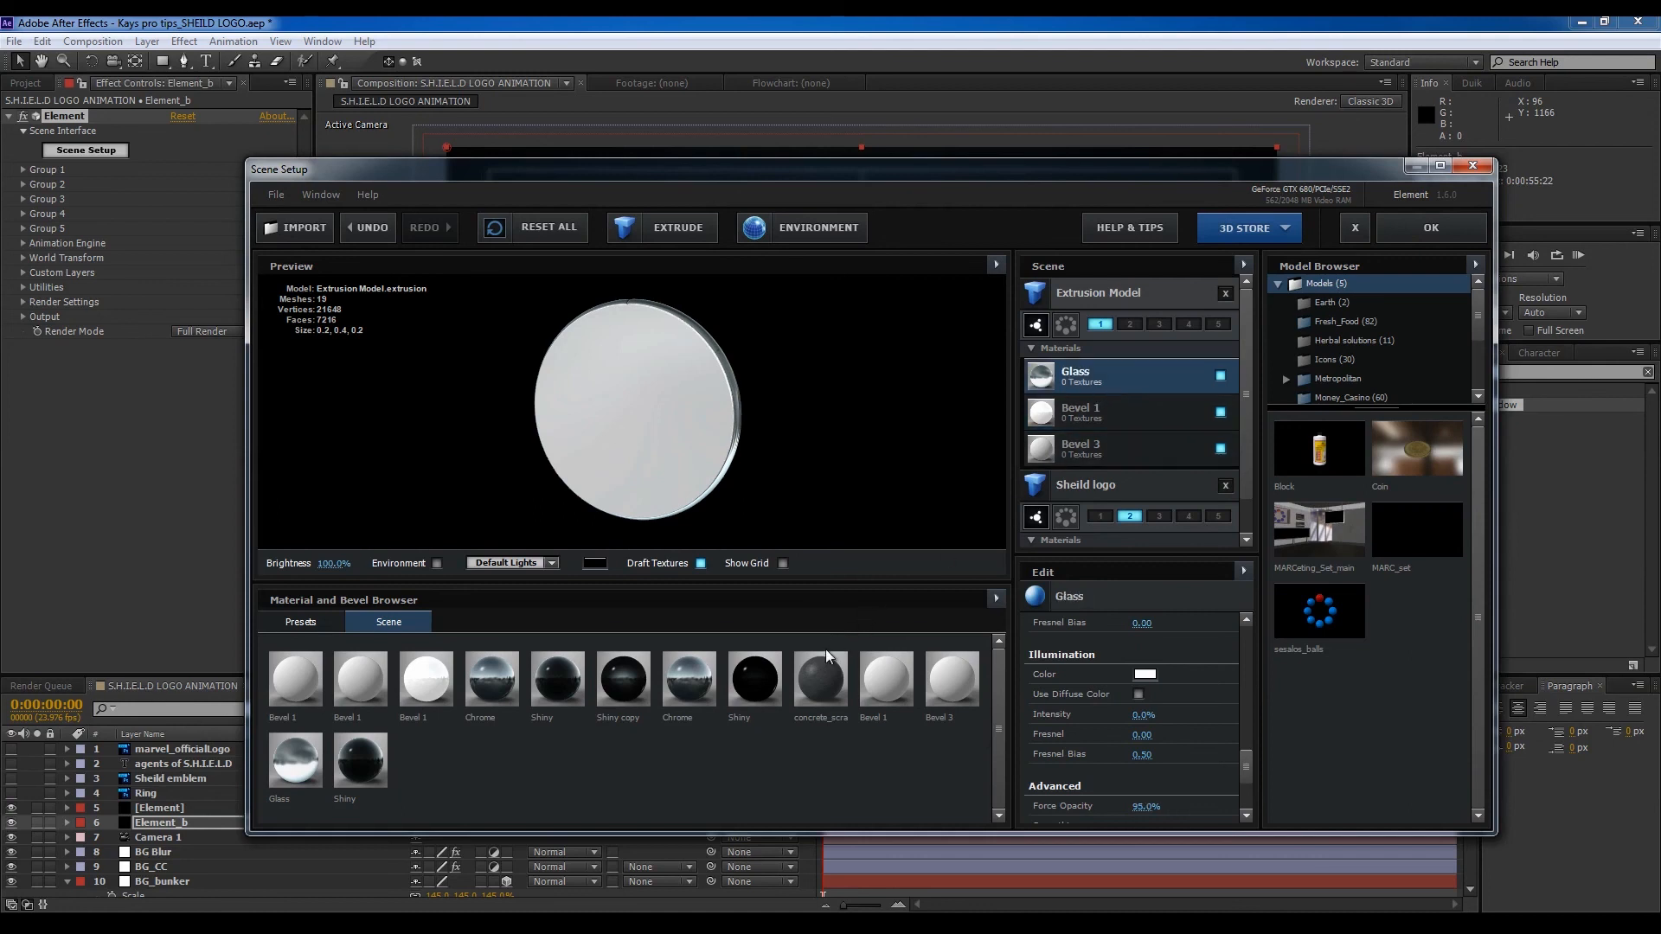
left_click_drag(754, 679, 1089, 381)
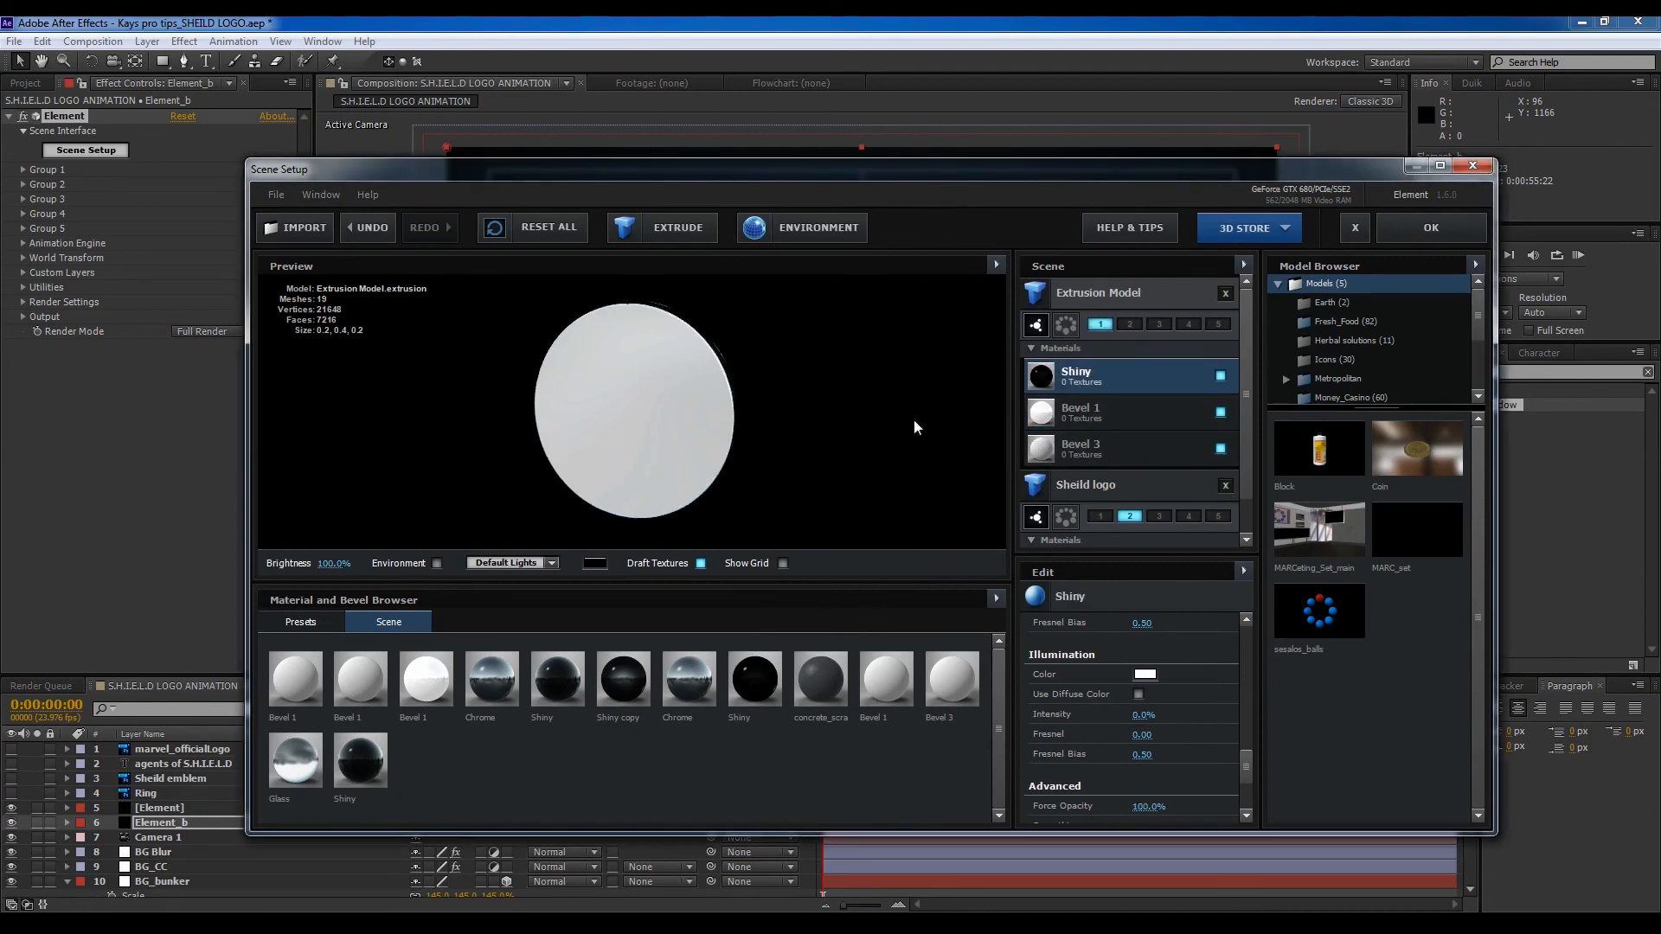
Step: Examine which parts of the disc Bevel 3 and Bevel 1 cover by switching each material off and on
mouse_move(758, 471)
left_mouse_down()
mouse_move(796, 475)
mouse_move(735, 481)
mouse_move(761, 481)
left_mouse_up()
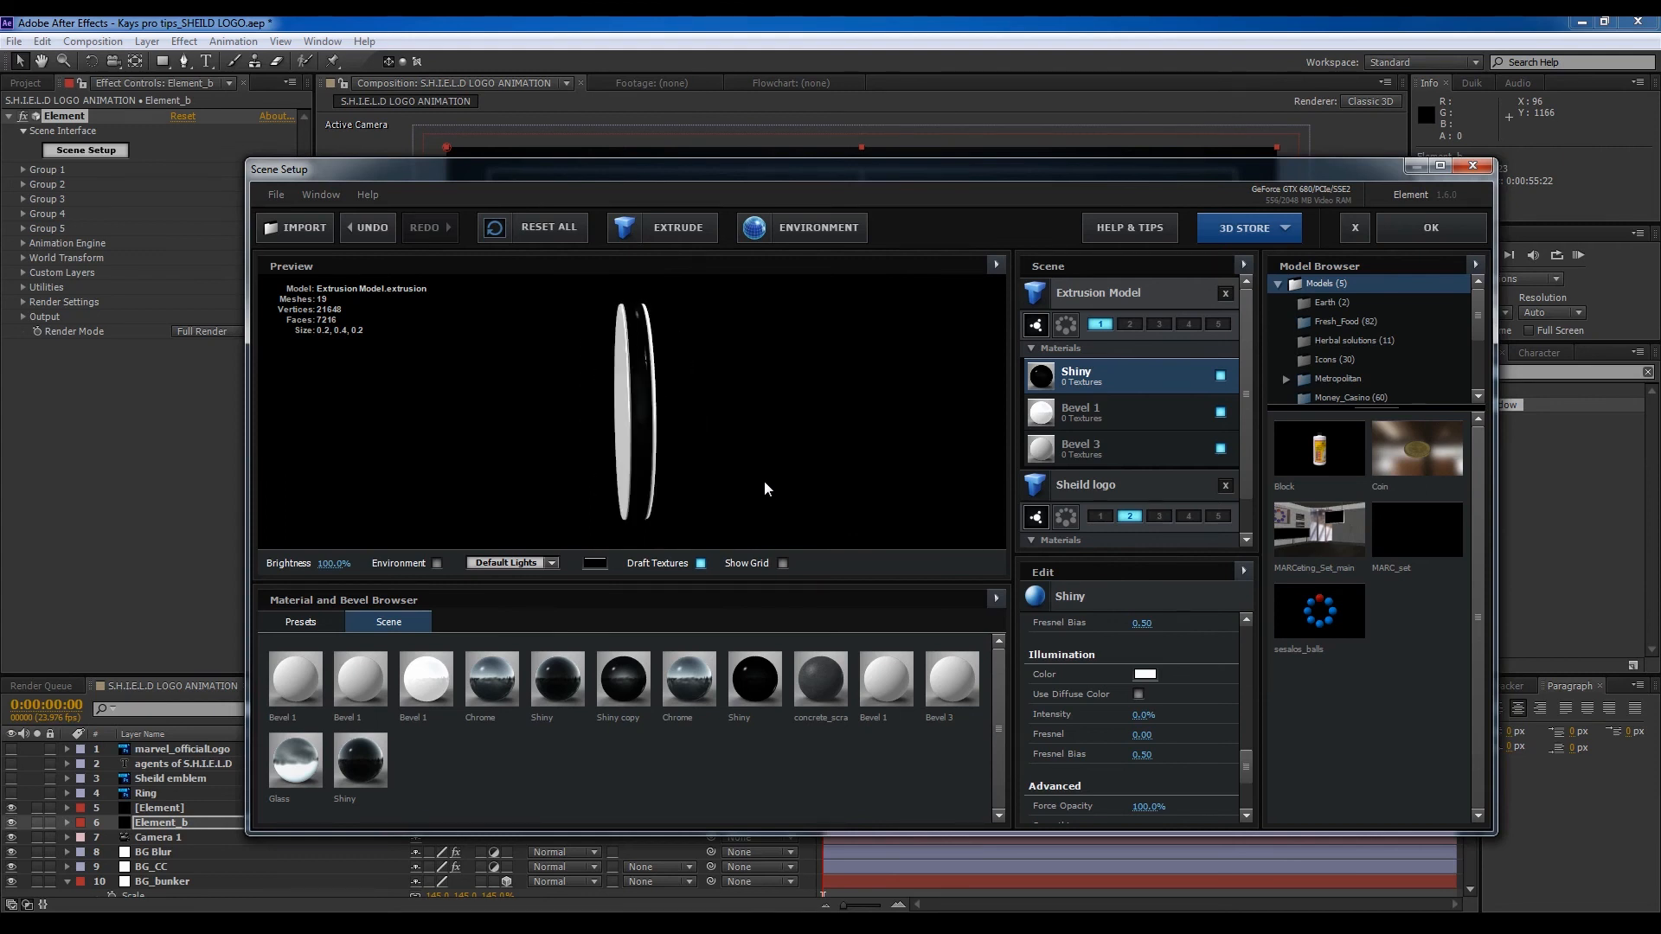
left_click(1221, 448)
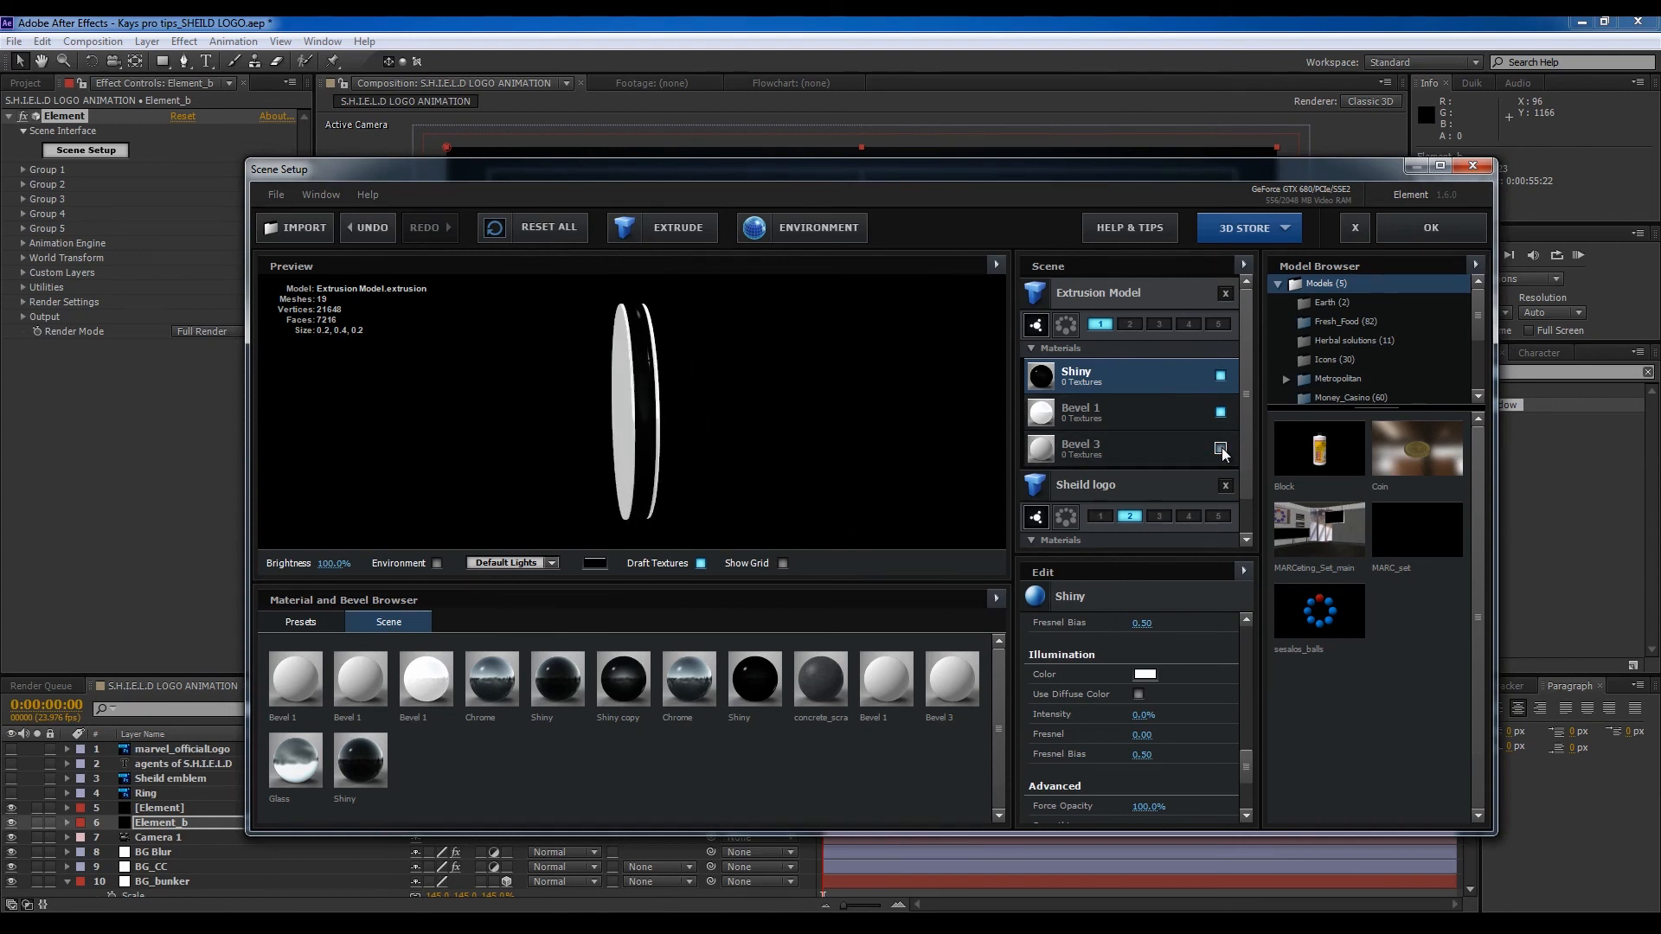
left_click(1221, 449)
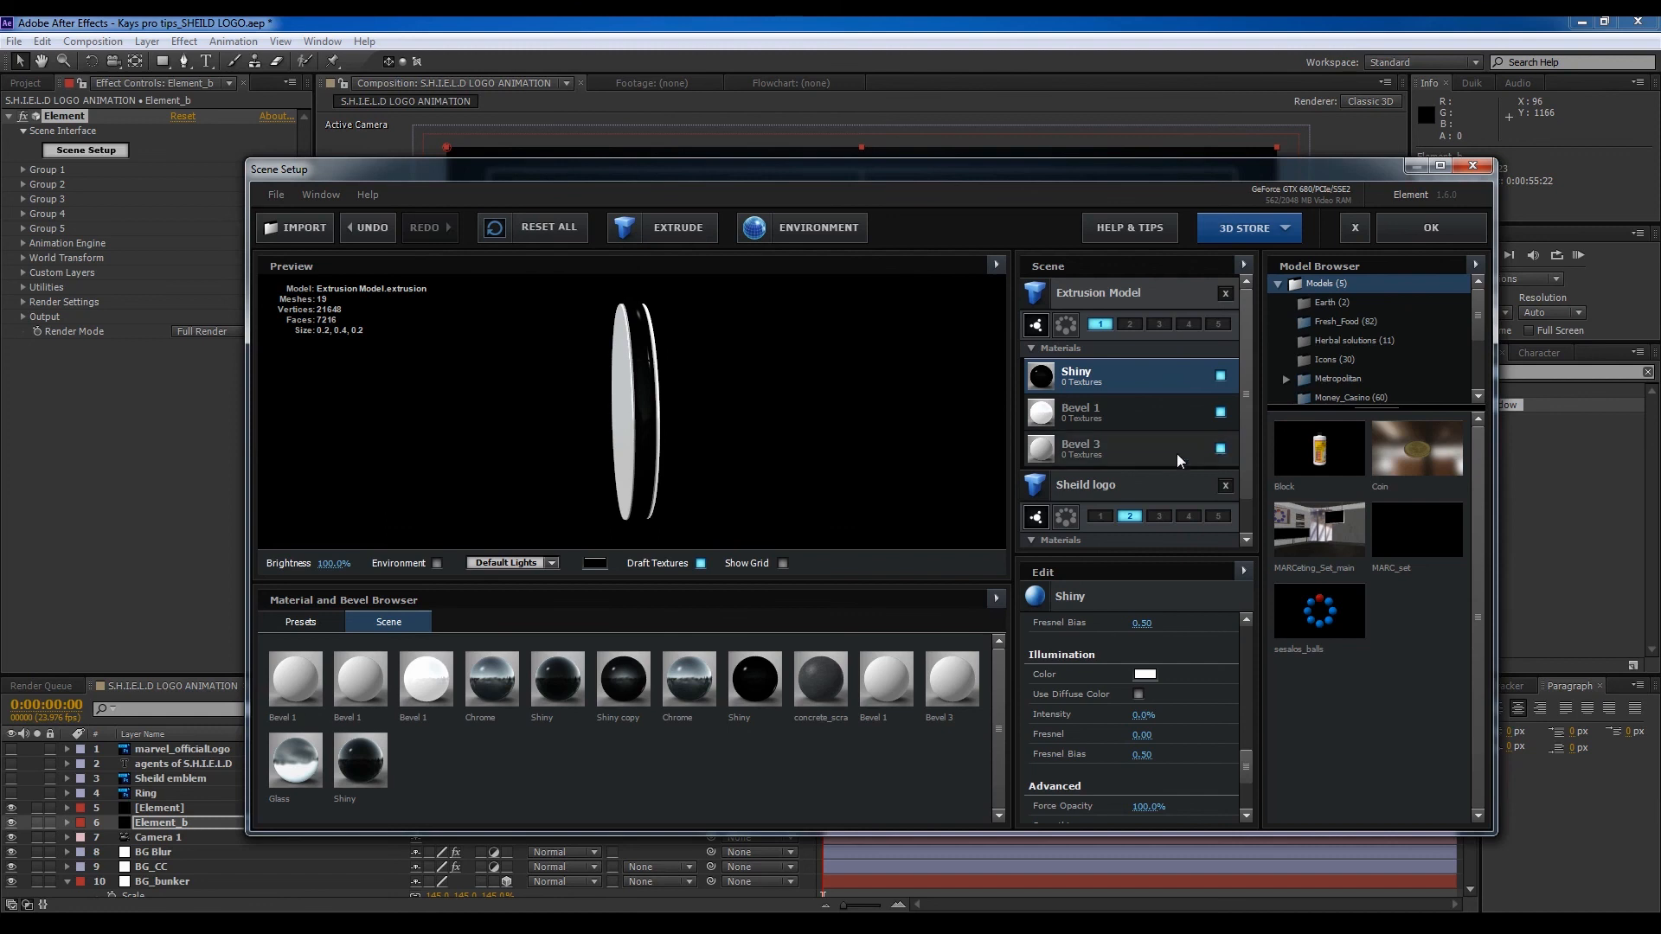
left_click(1077, 454)
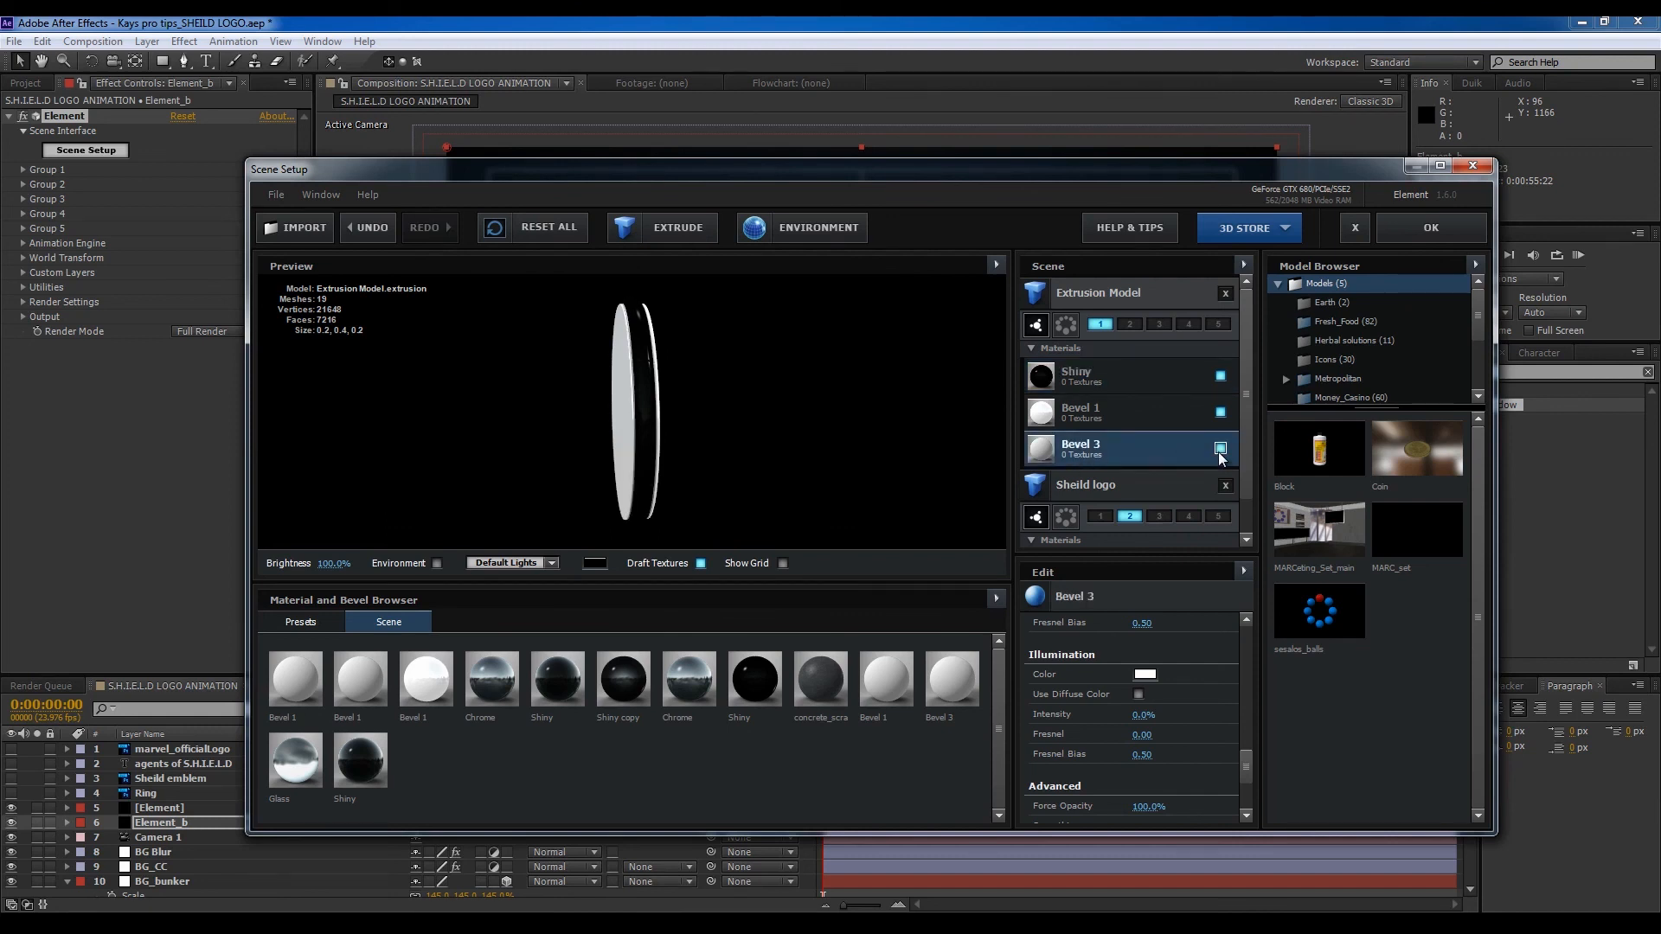
left_click(1220, 413)
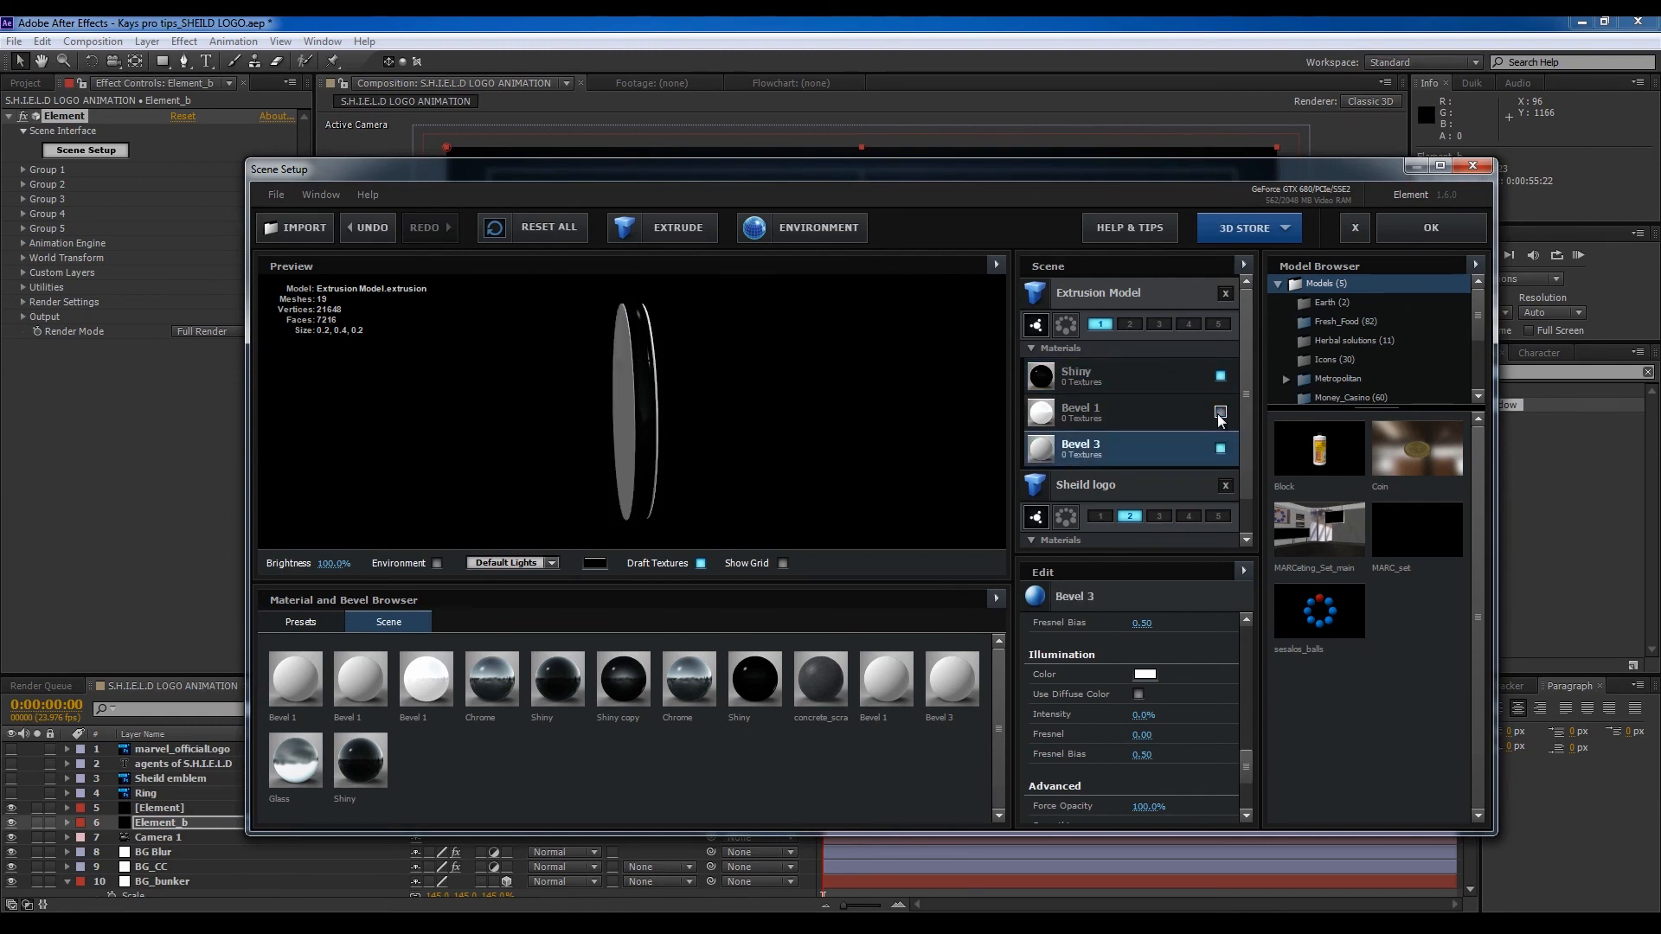
left_click(1220, 414)
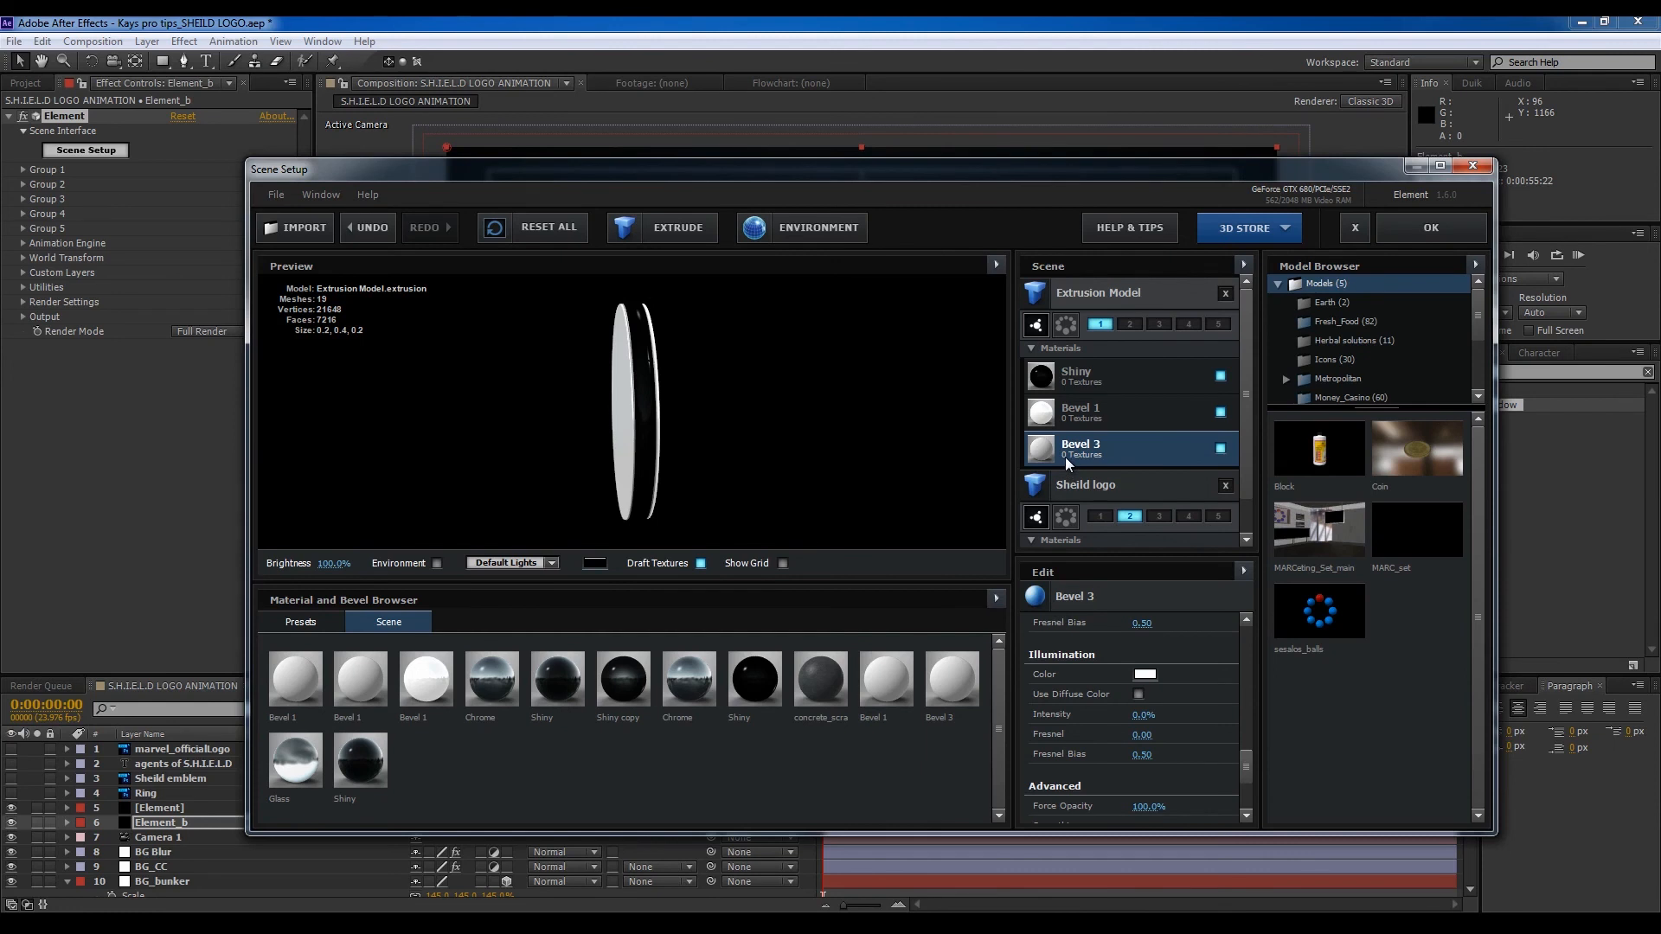
Step: Replace the disc's Bevel 3 with the Chrome scene material and change its black colour to blue 1068A5
left_click_drag(754, 678, 1088, 454)
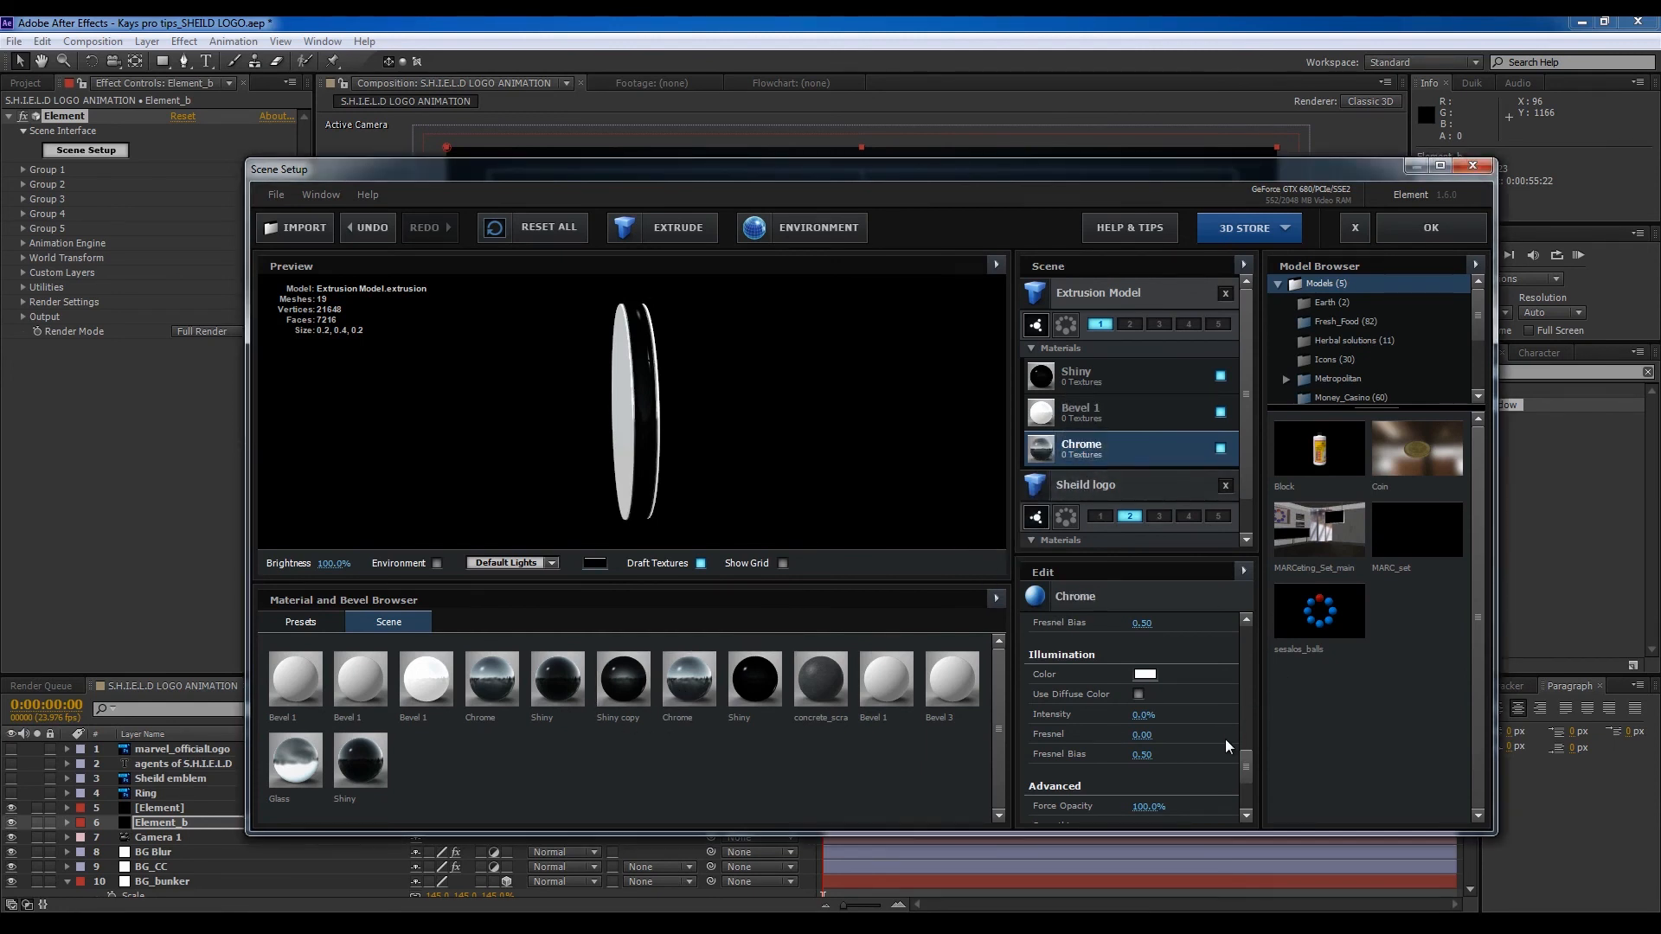
left_click_drag(1244, 765, 1240, 696)
left_click(1144, 708)
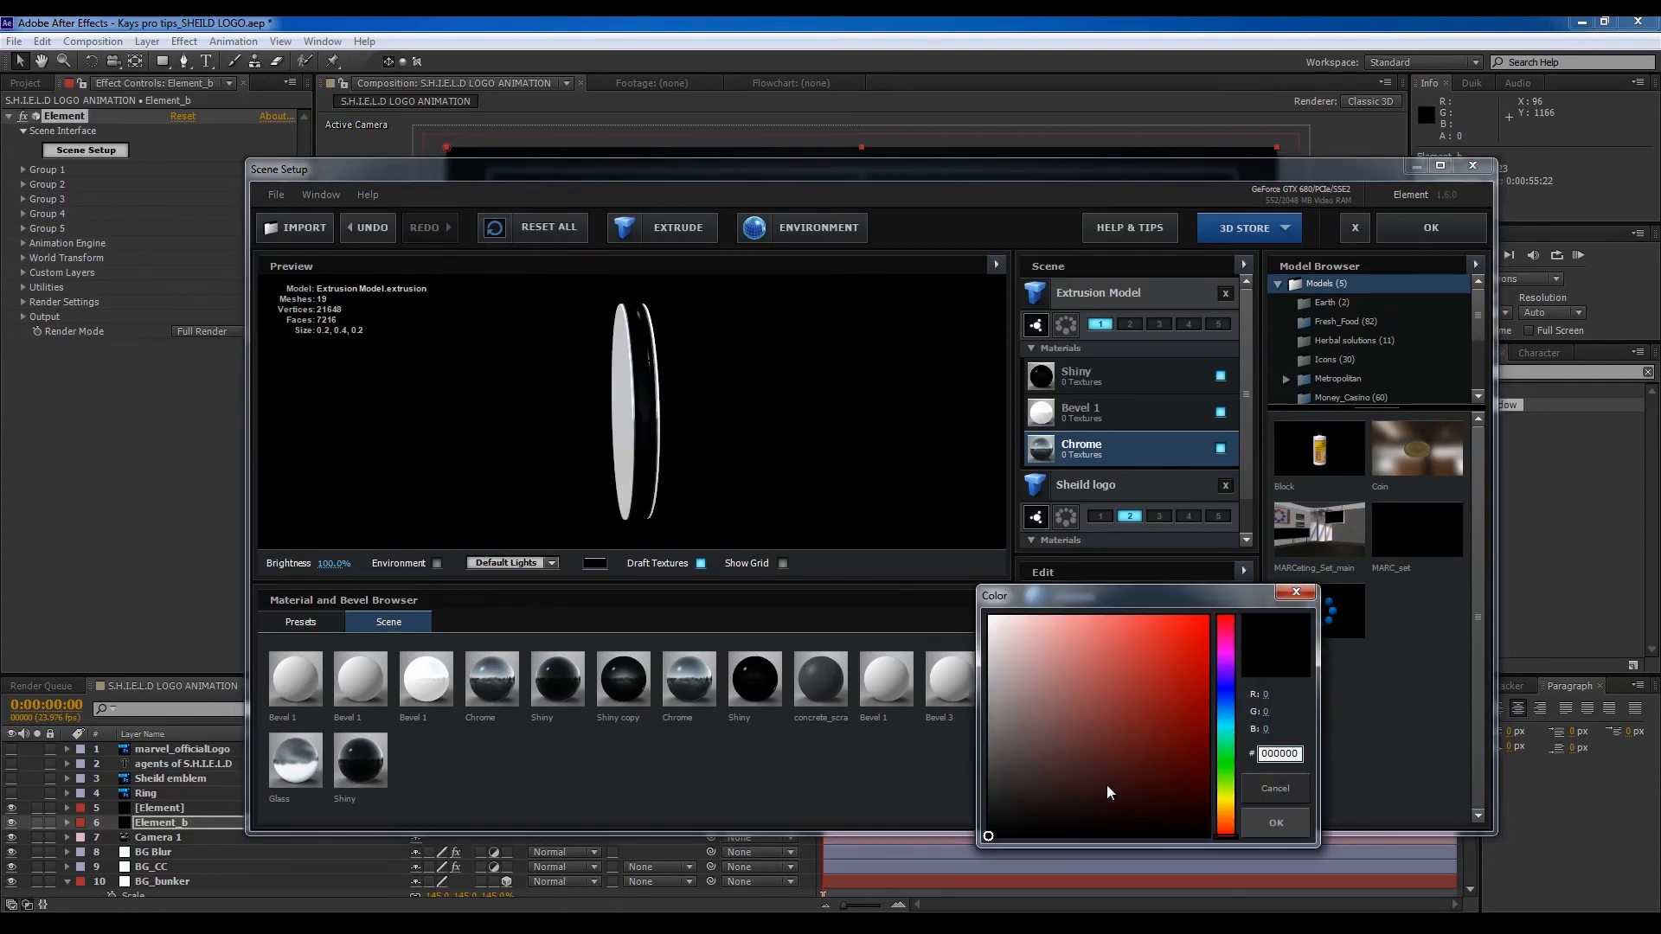
left_click_drag(1222, 730, 1225, 711)
left_click(1187, 693)
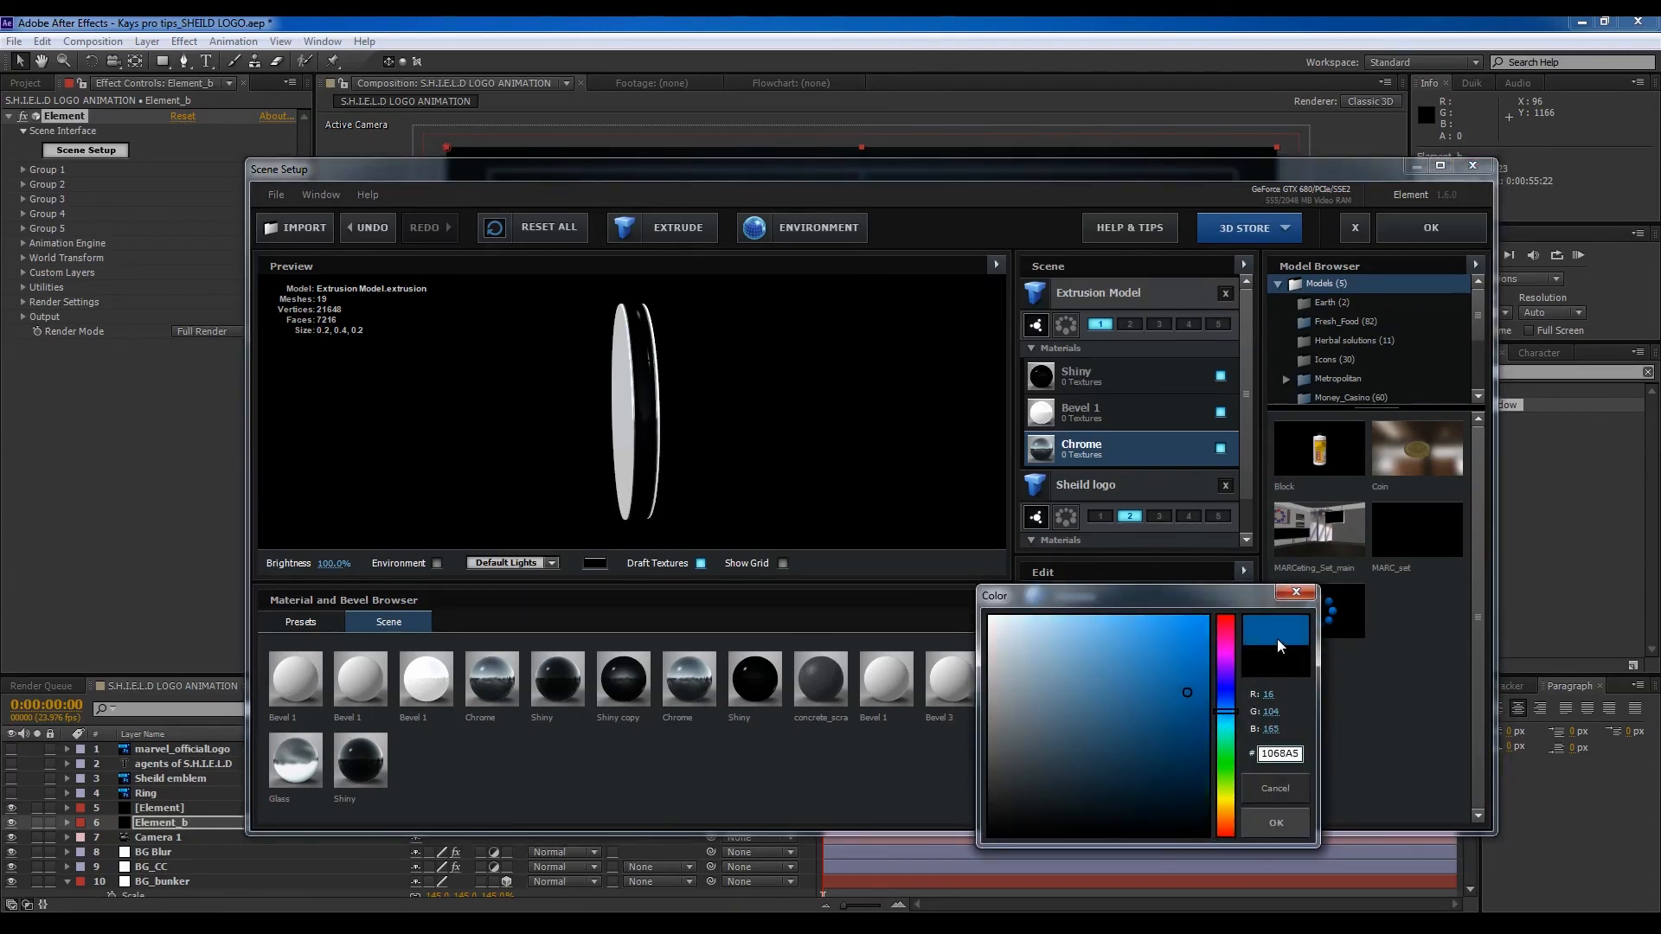
left_click(1274, 819)
Step: Set the Chrome material's Illumination colour to blue 3E5A9A and its Illumination Intensity to 23%
left_click_drag(1249, 699, 1248, 771)
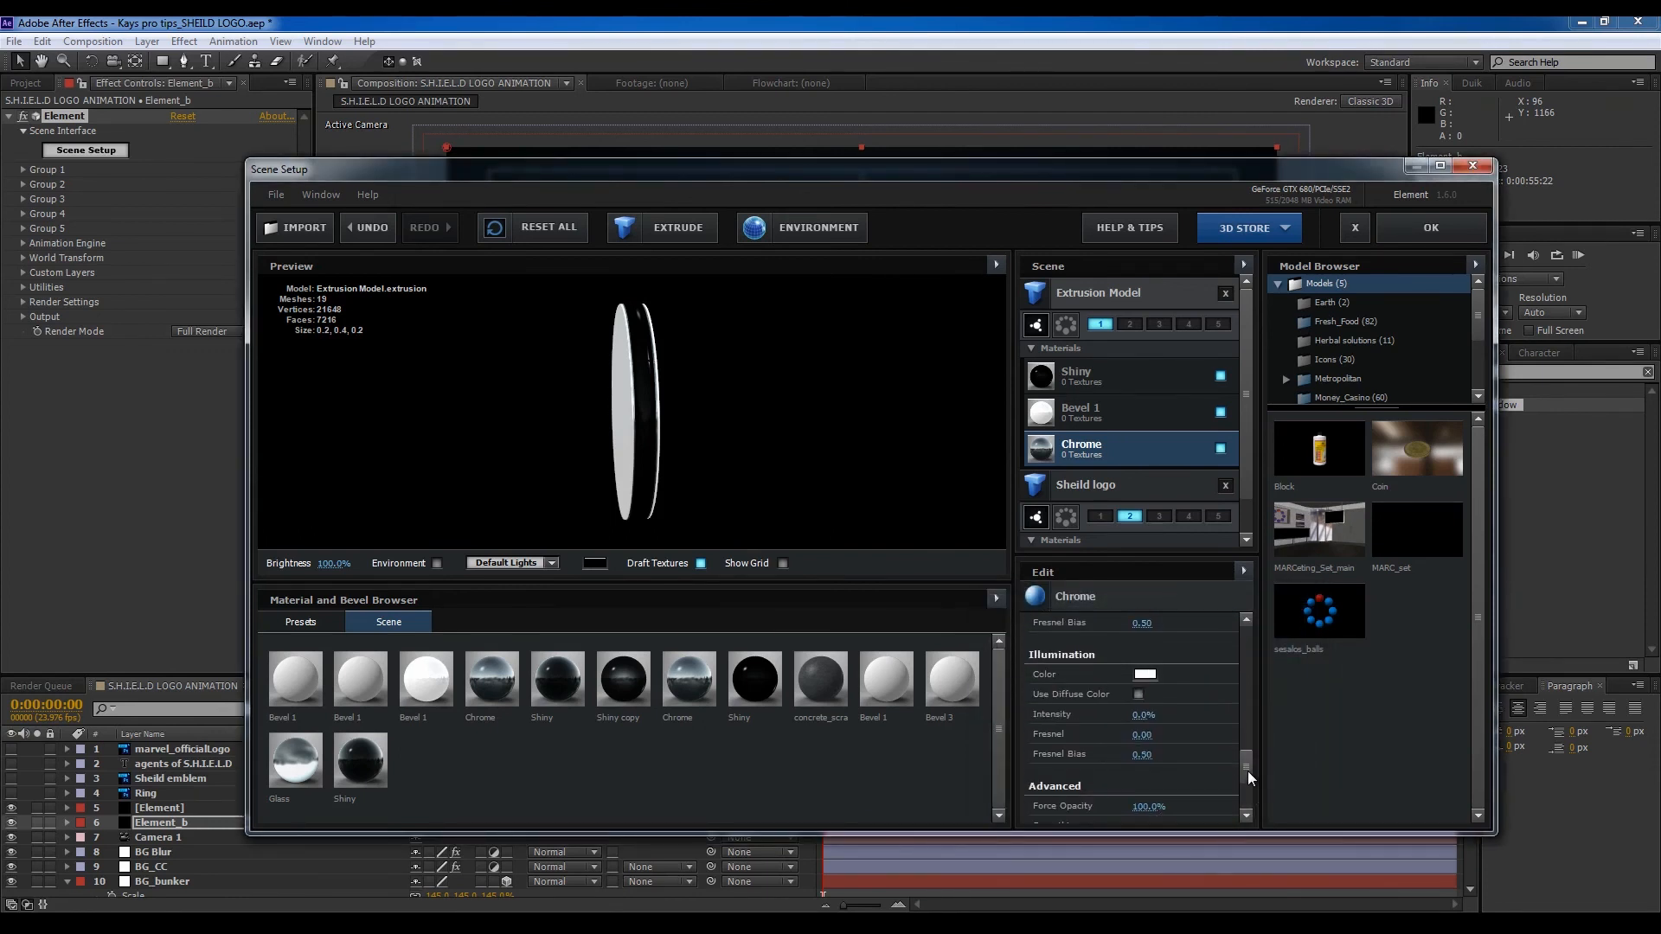
left_click(1150, 684)
left_click_drag(1226, 597, 1226, 677)
left_click(1185, 733)
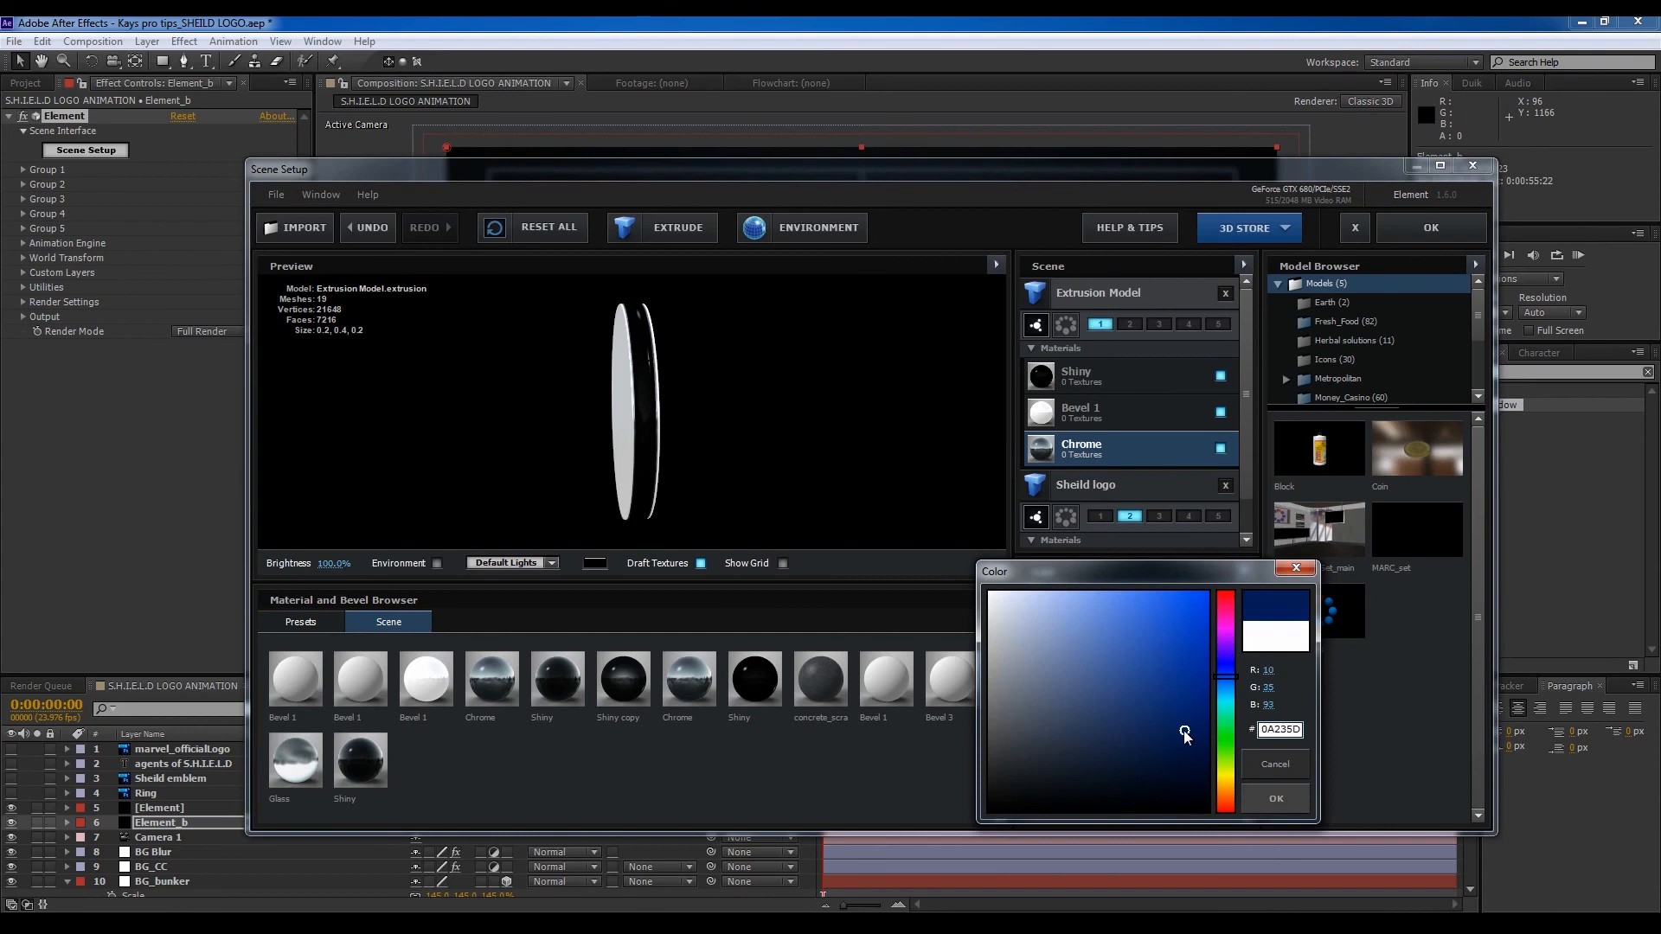
left_click_drag(1185, 734, 1119, 677)
left_click(1273, 799)
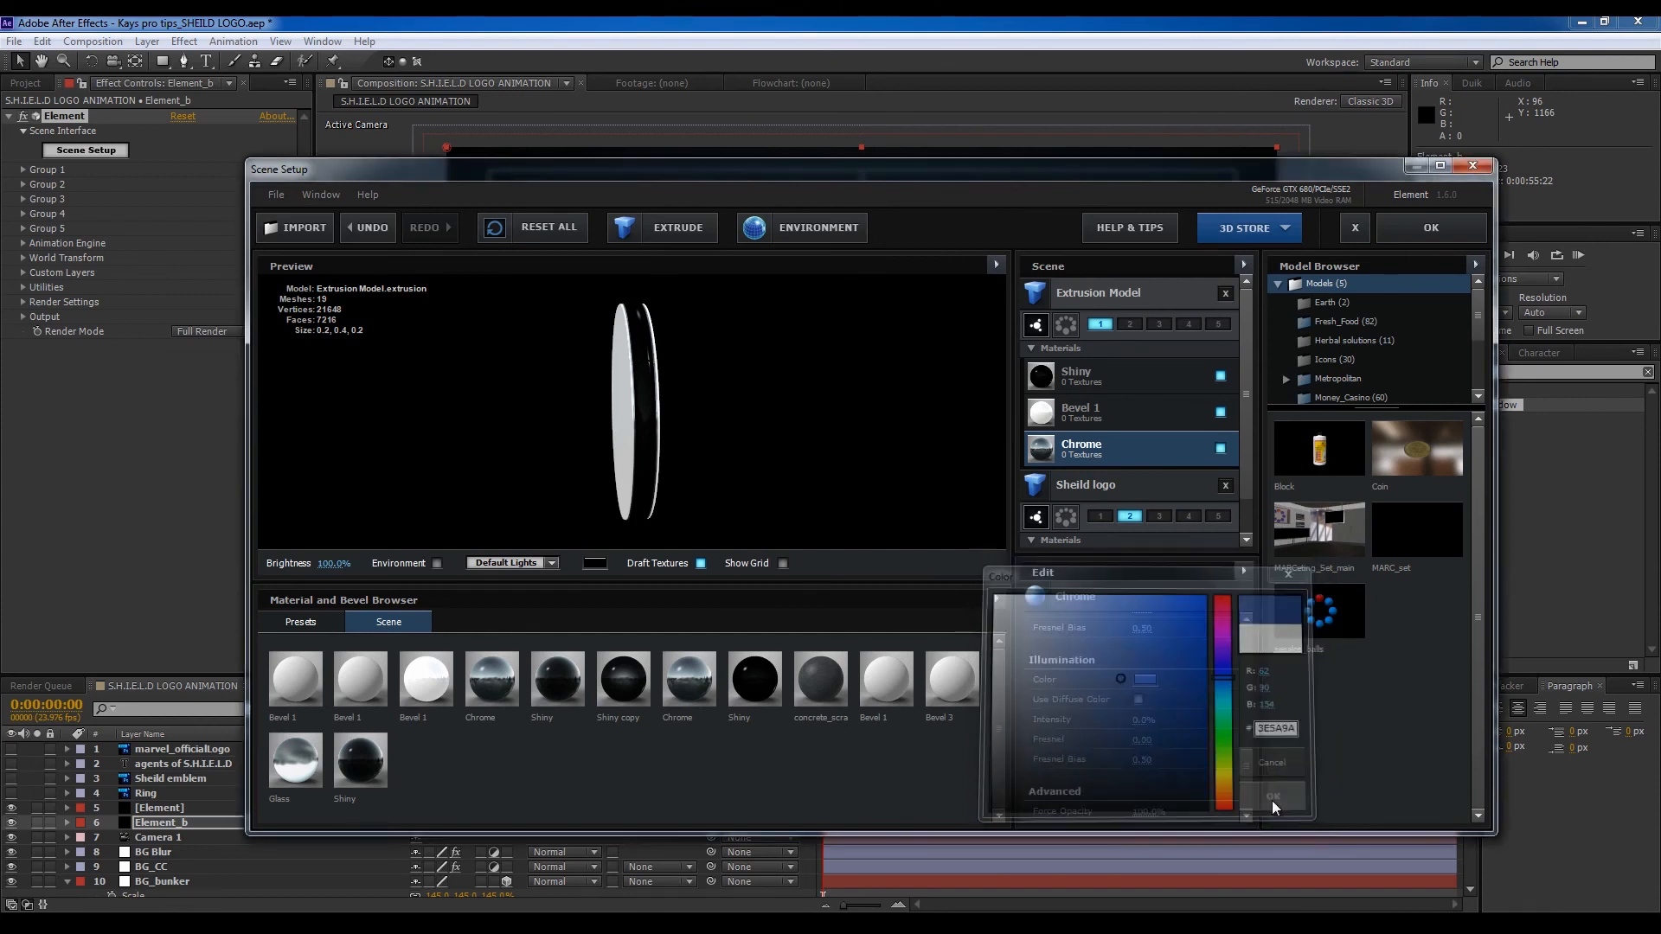
left_click_drag(1142, 723, 1159, 727)
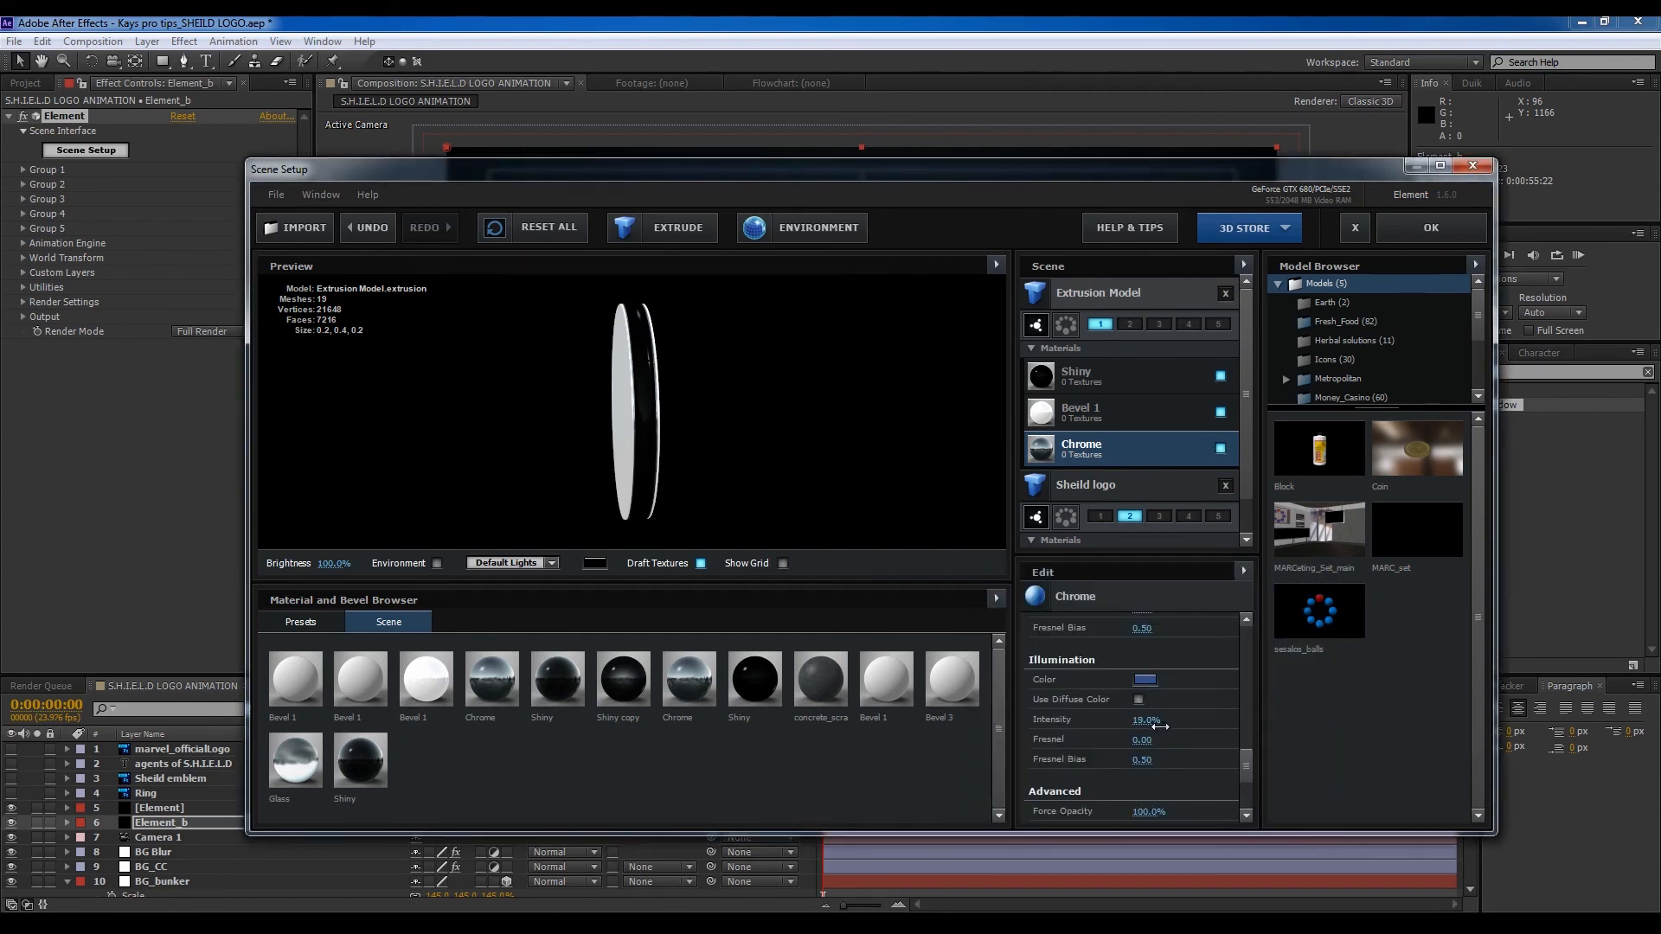
Step: Increase Expand Edges on the disc's Chrome material so the blue bevel extends beyond the white disc
left_click_drag(733, 496, 781, 486)
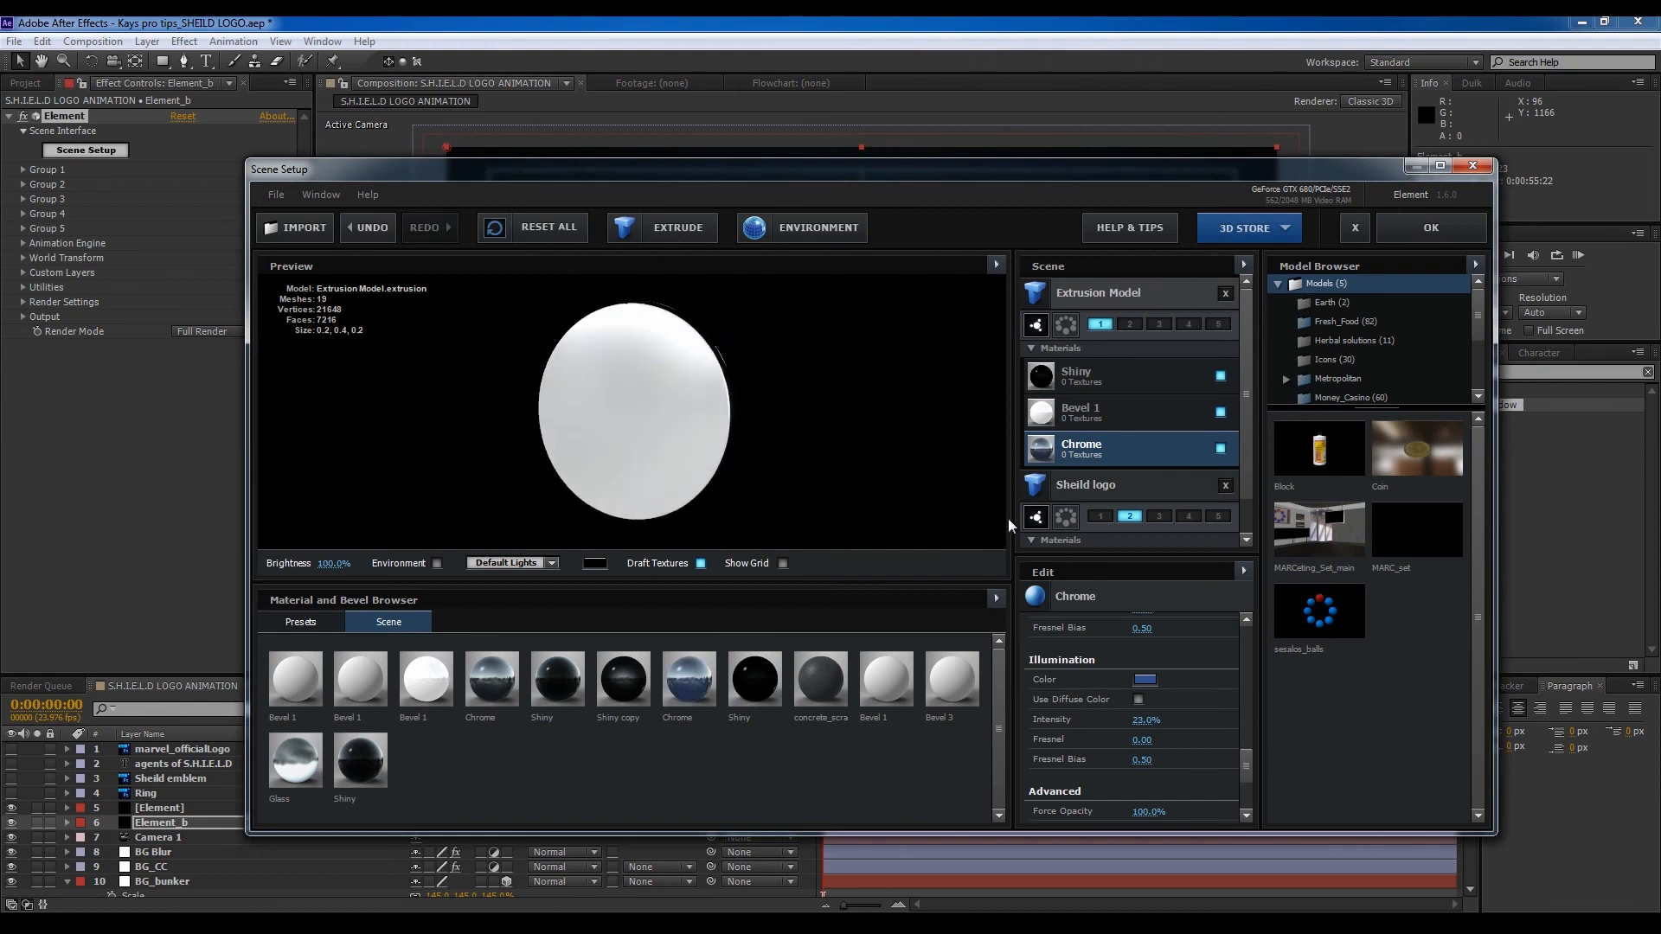
left_click_drag(1251, 772, 1246, 642)
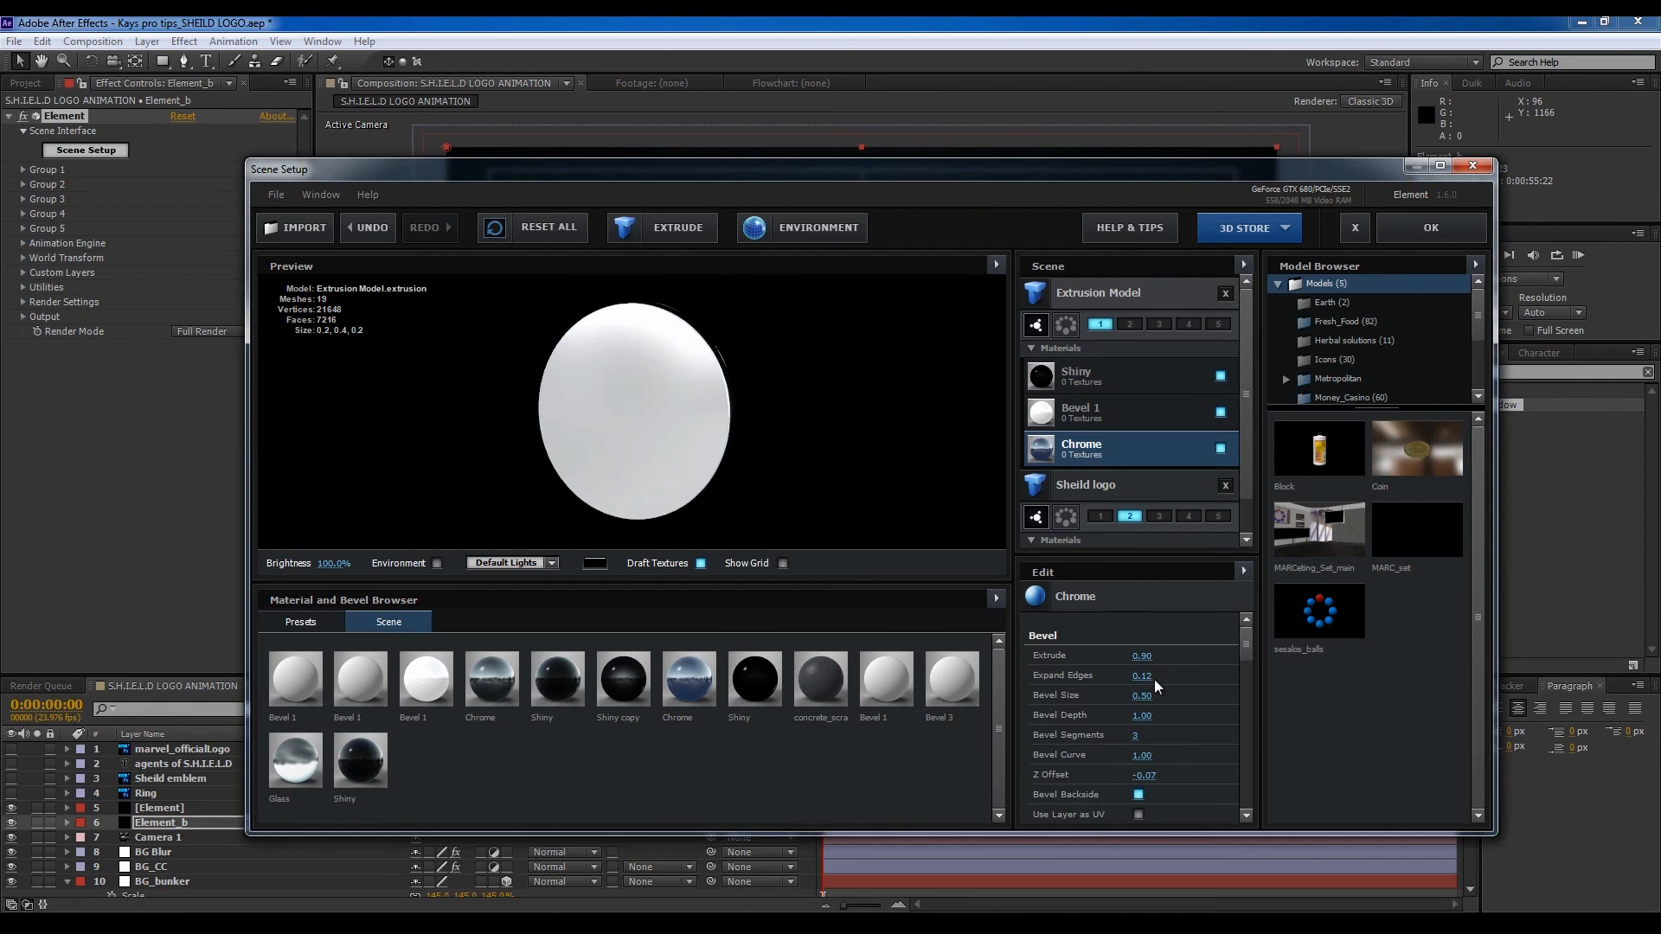
left_click_drag(1142, 677, 1437, 723)
left_click_drag(1142, 676, 1235, 671)
Step: Set the Z Offset of the disc's white Bevel 1 material to 1.00 to bring it in front of the chrome
left_click(1113, 417)
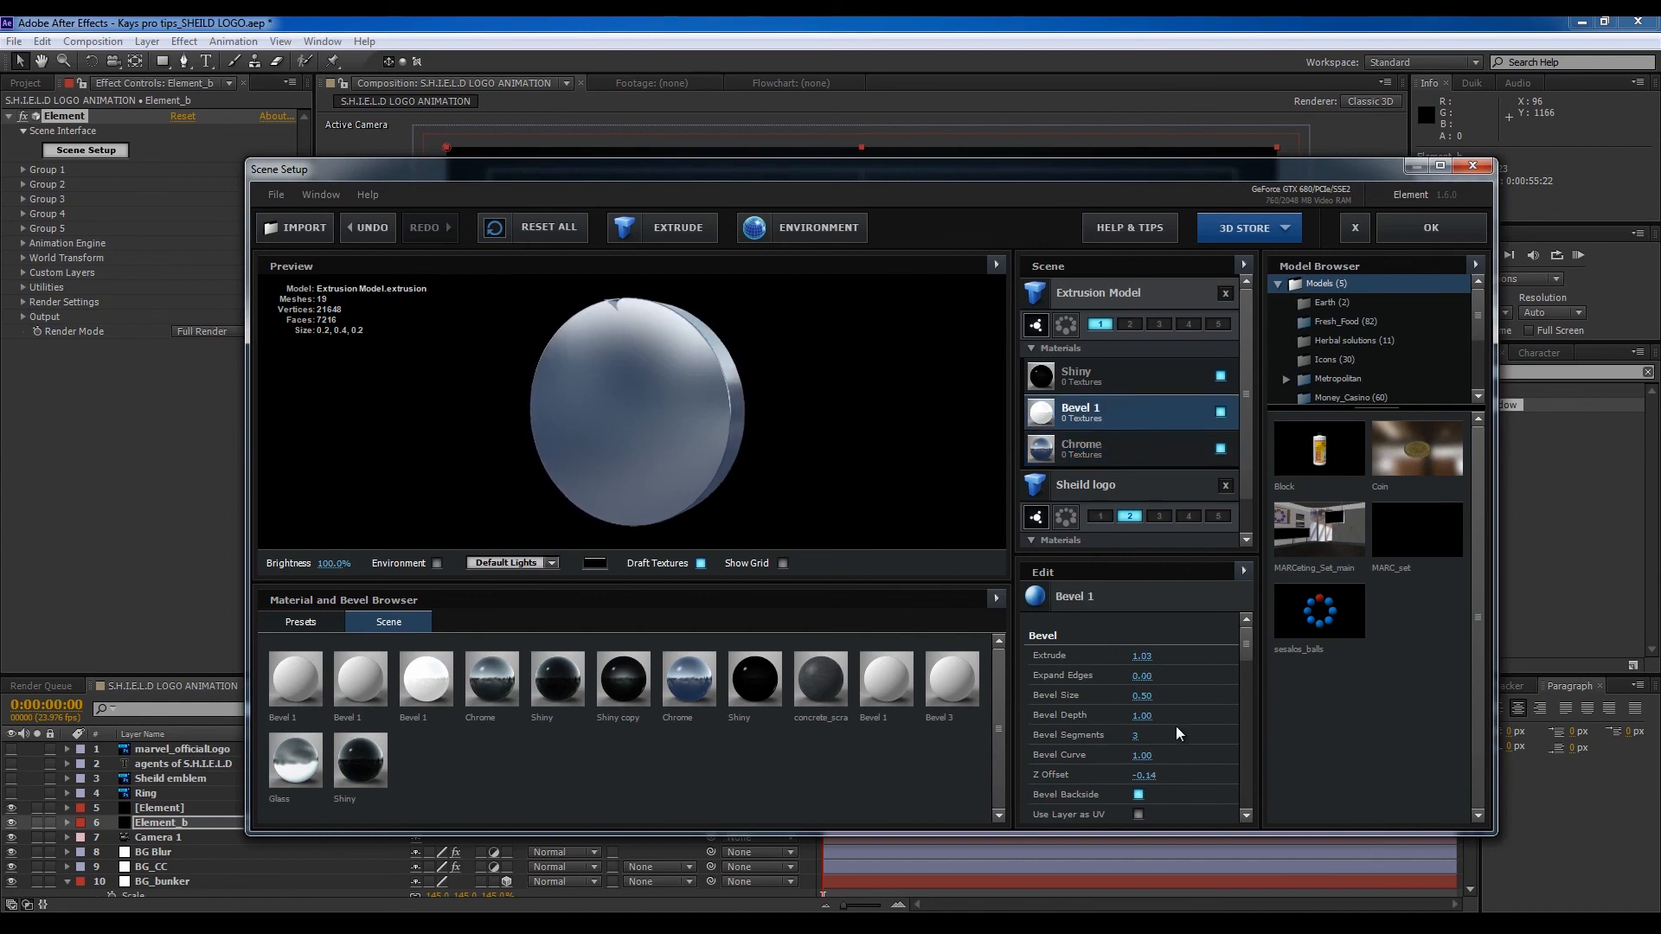
mouse_move(1117, 781)
left_mouse_down()
mouse_move(1064, 782)
mouse_move(1324, 787)
mouse_move(1269, 795)
left_mouse_up()
scroll(832, 500, "up", 2)
mouse_move(832, 500)
left_mouse_down()
mouse_move(851, 500)
mouse_move(808, 500)
mouse_move(832, 504)
left_mouse_up()
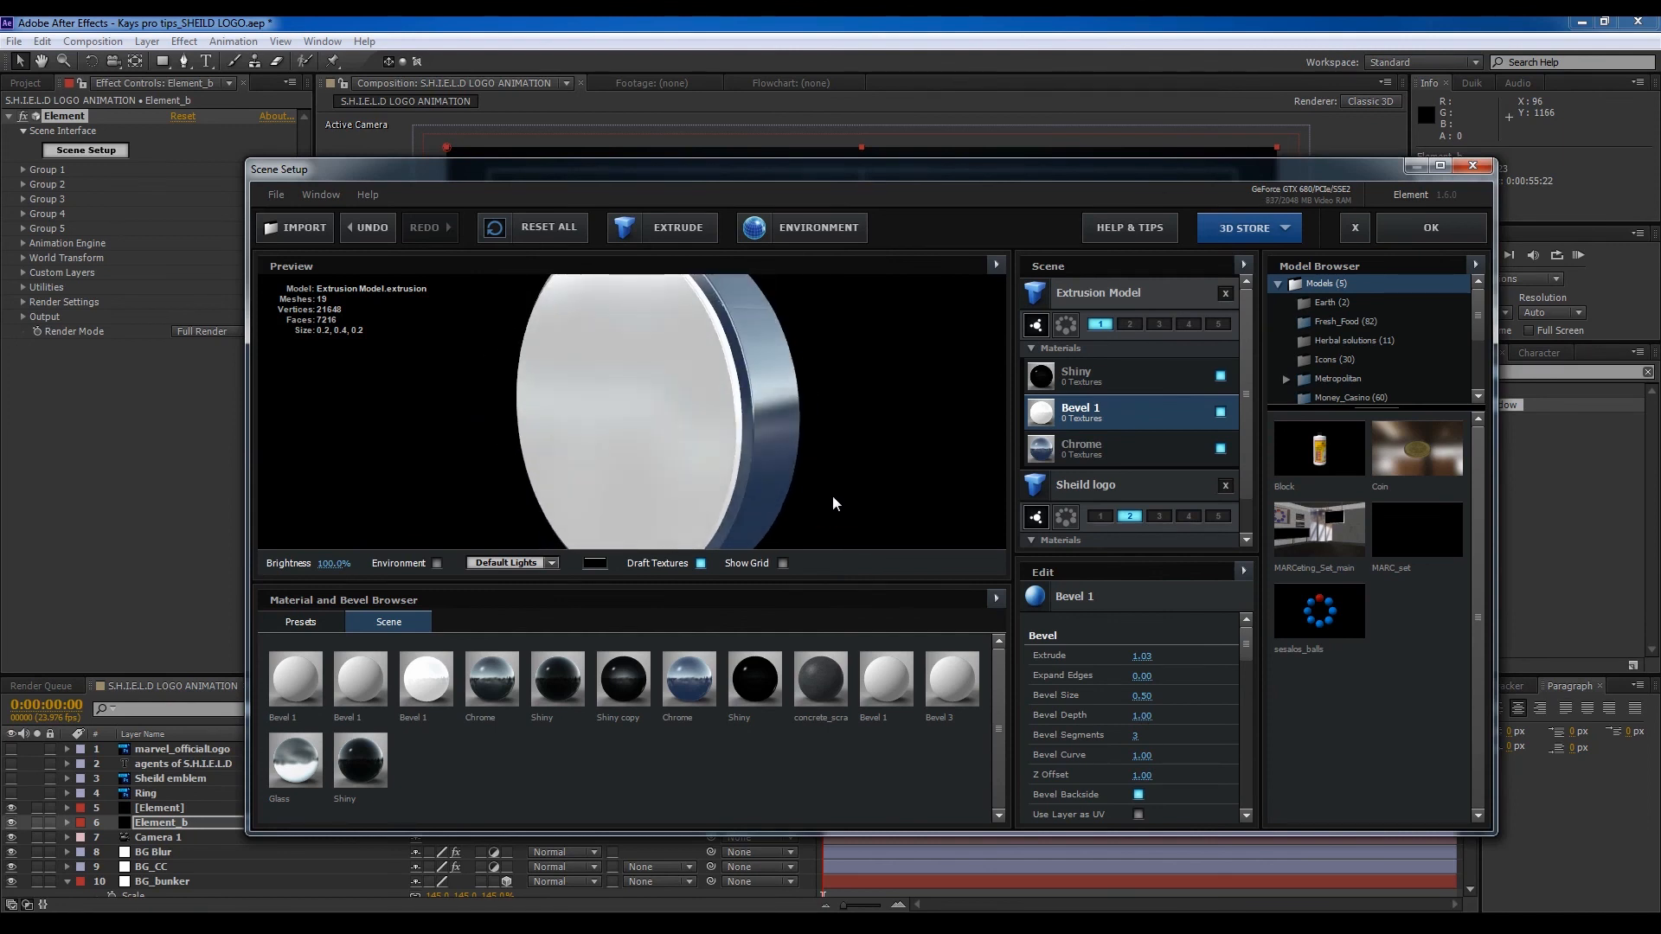
Step: Increase Expand Edges on the disc's black Shiny material so it forms a rim wider than the blue chrome
left_click(1090, 377)
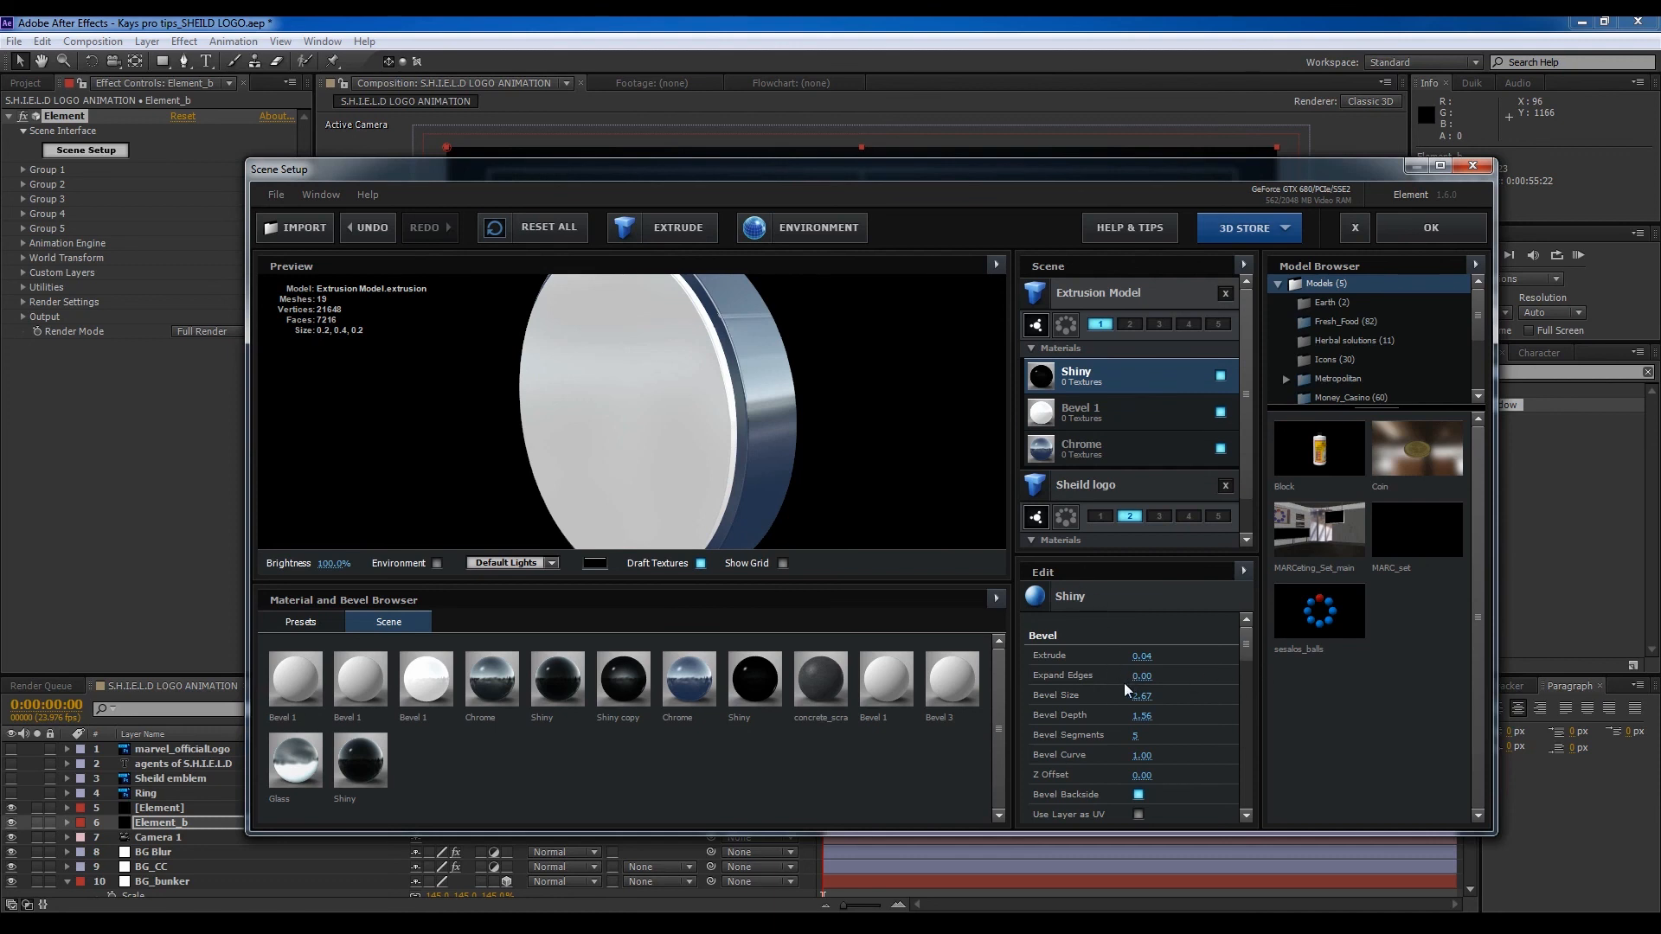
left_click_drag(1281, 678, 1396, 678)
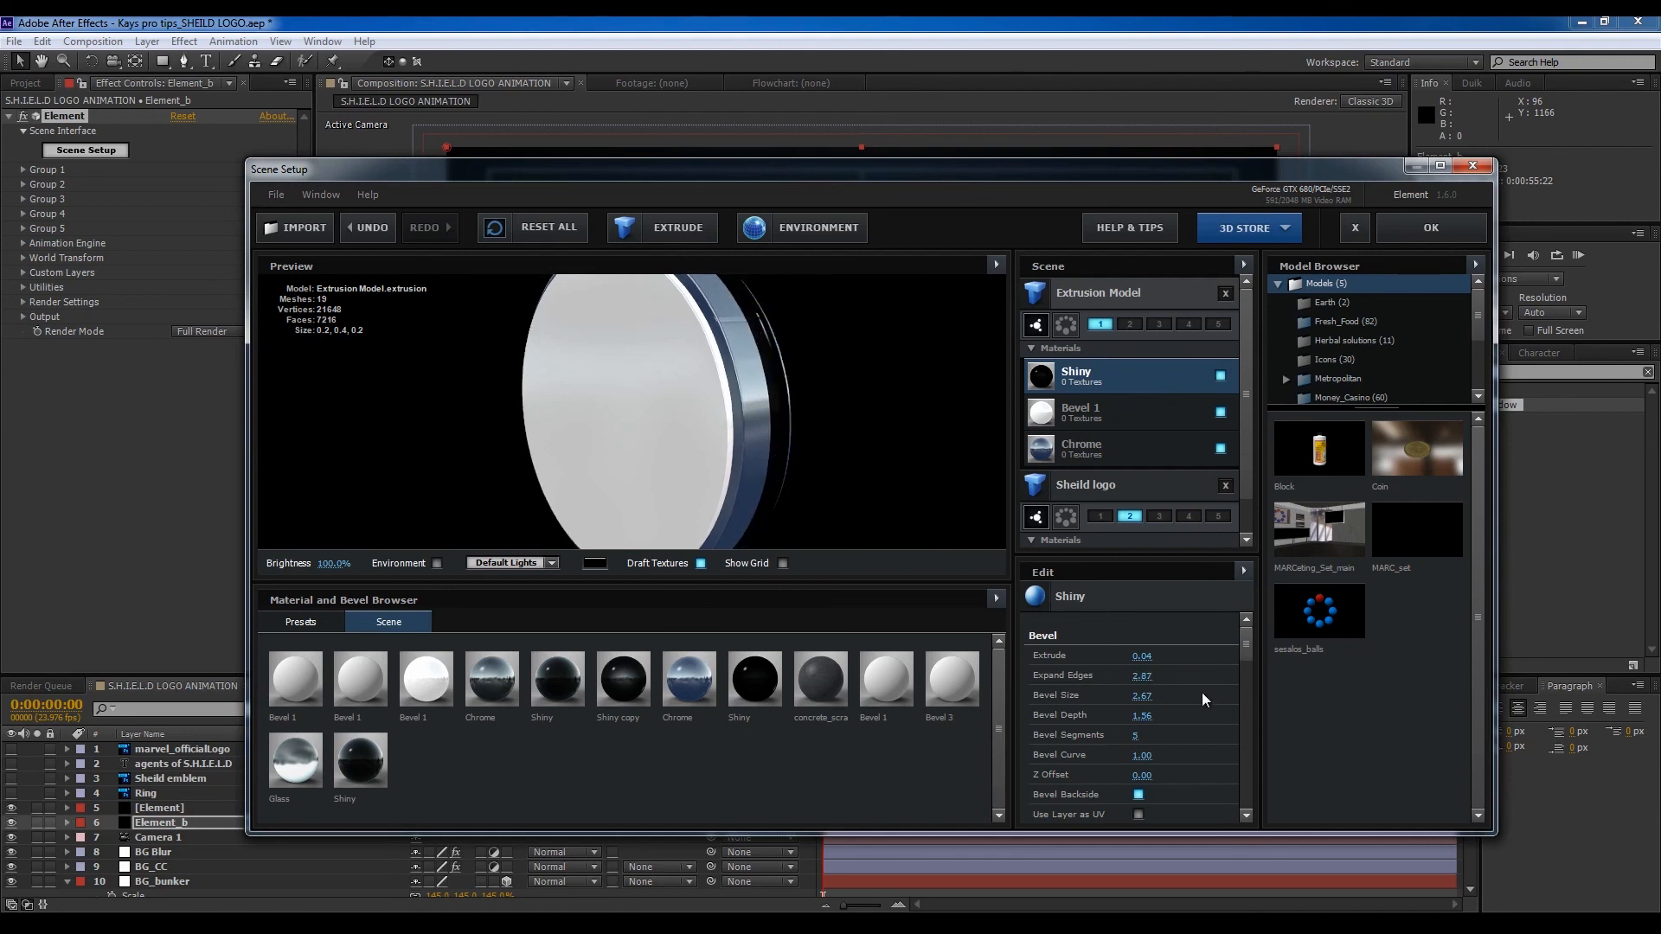
left_click_drag(1153, 680, 1396, 709)
Step: Change the preview background colour to a neutral grey so the disc's black rim can be seen
left_click_drag(736, 514, 647, 547)
left_click(604, 563)
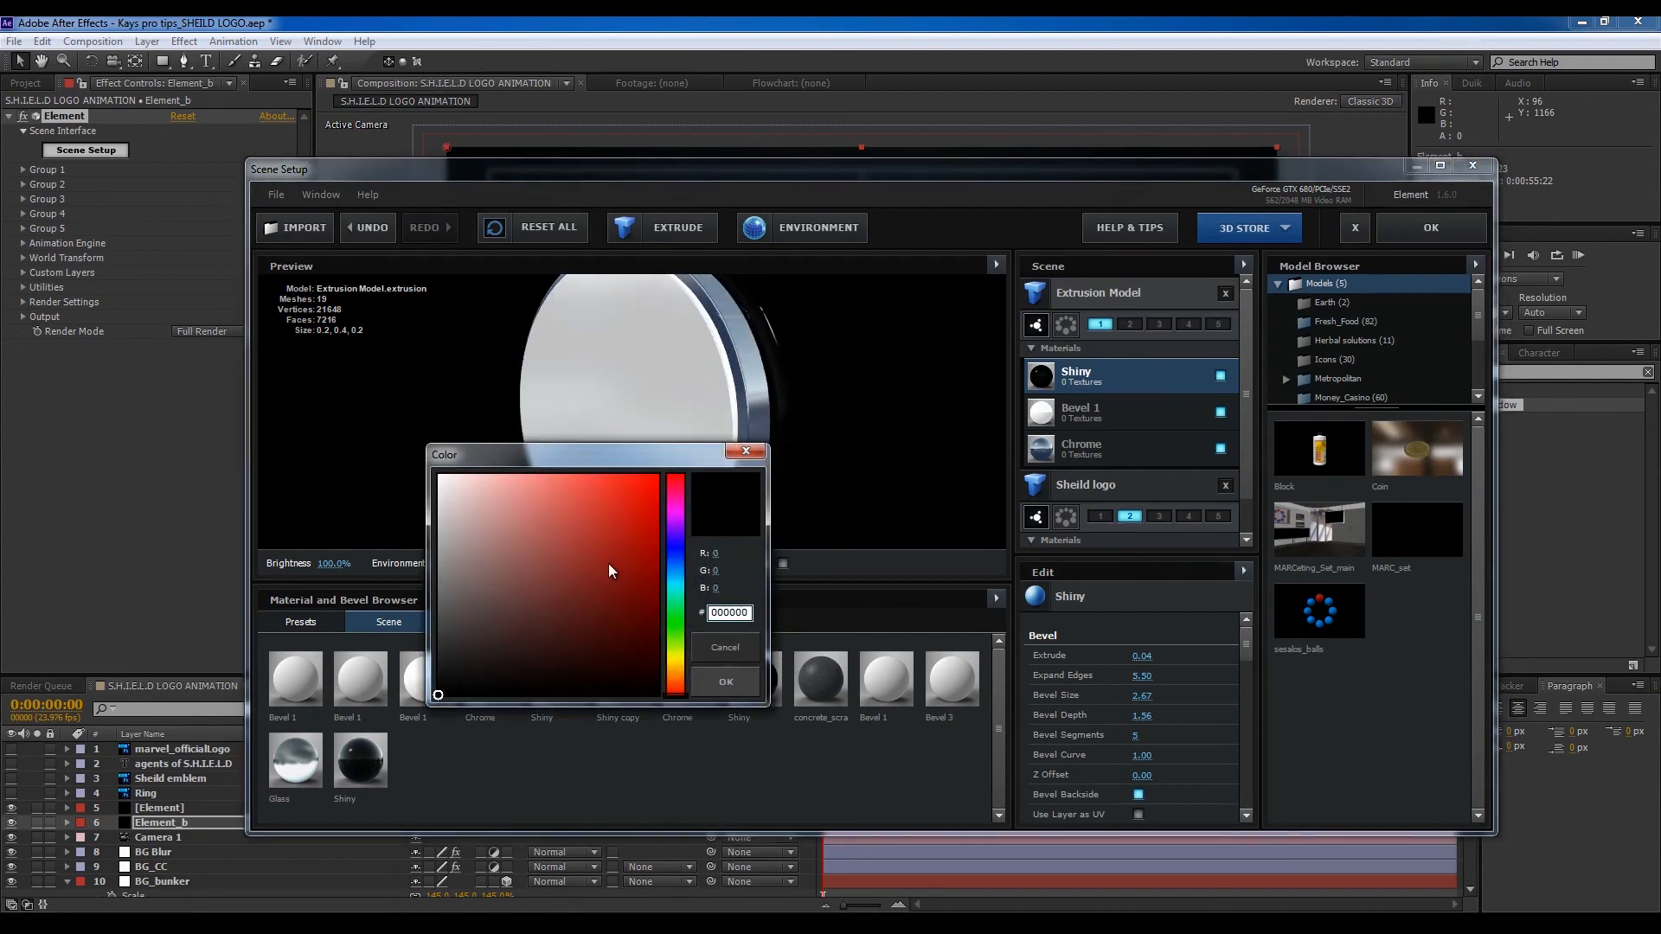
left_click(439, 604)
left_click(738, 690)
left_click_drag(796, 471, 645, 460)
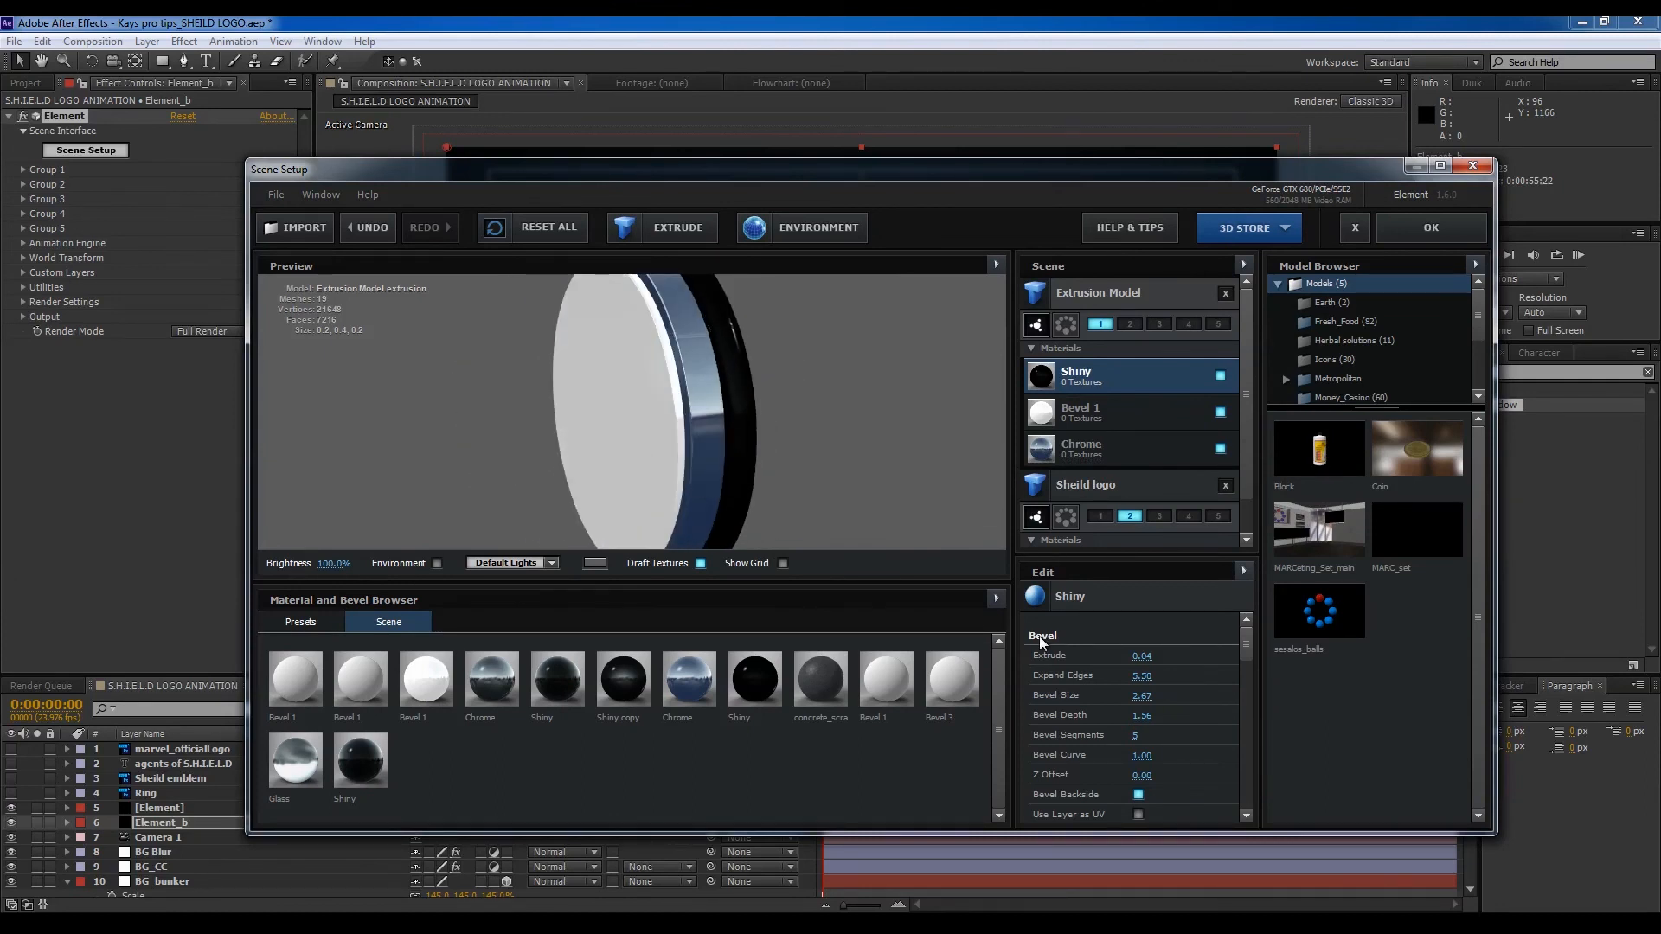
Step: Set the Shiny material's Extrude to 0.33 and Z Offset to -0.15, and apply the scene setup
left_click_drag(1140, 656, 1170, 662)
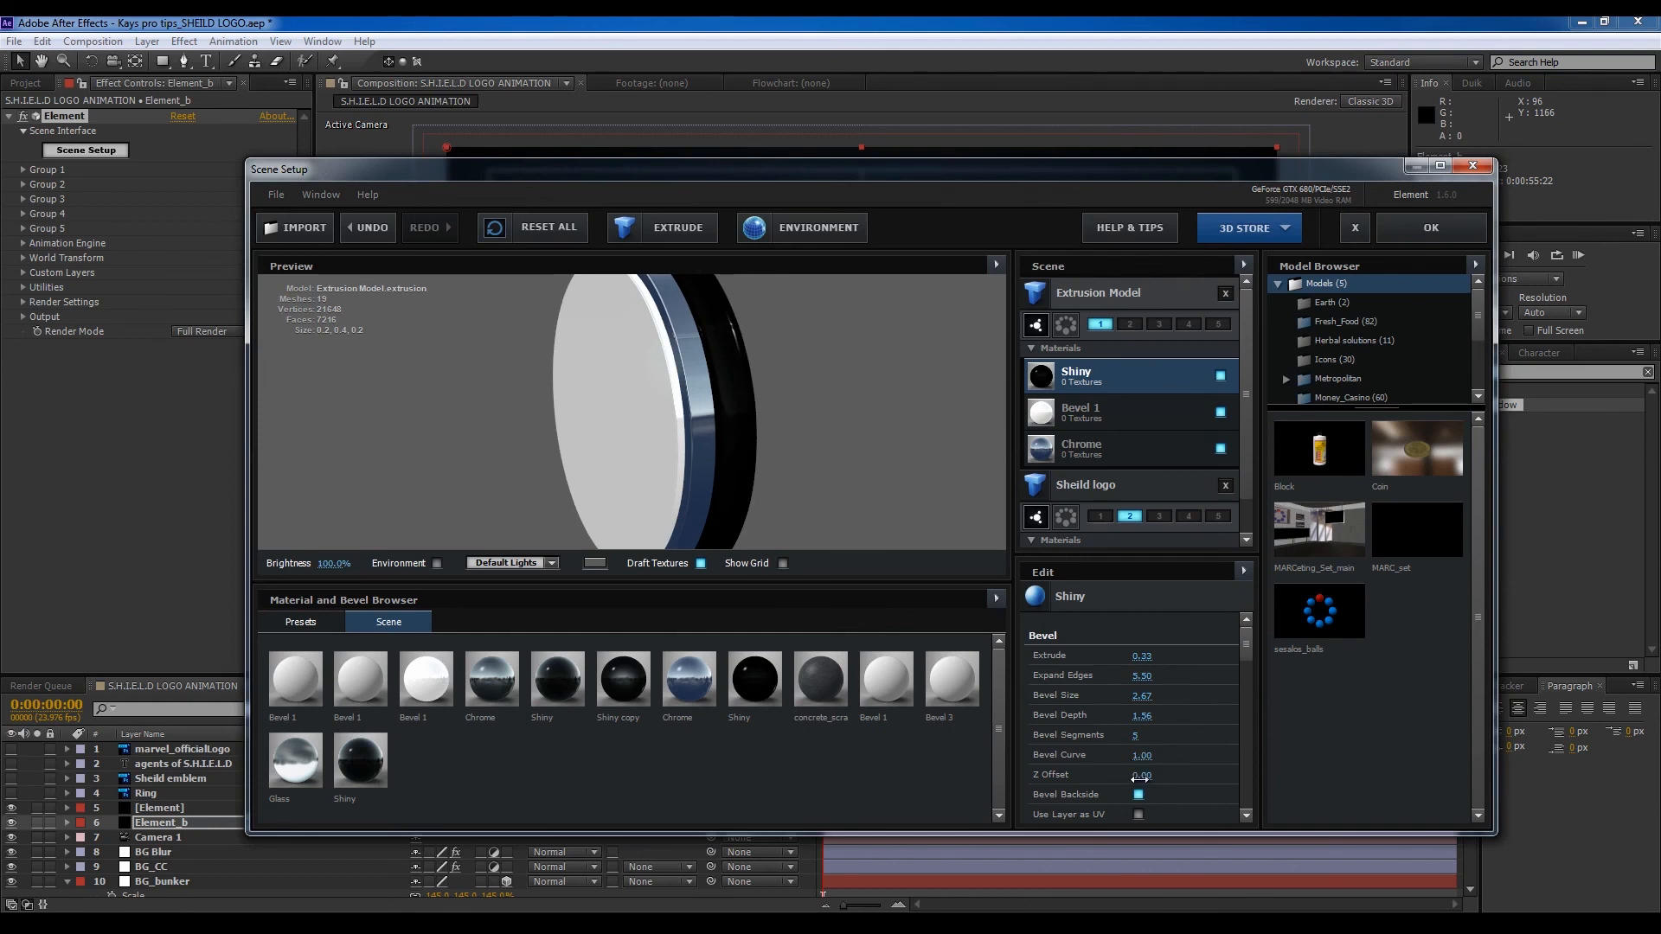
left_click_drag(1144, 778, 1126, 780)
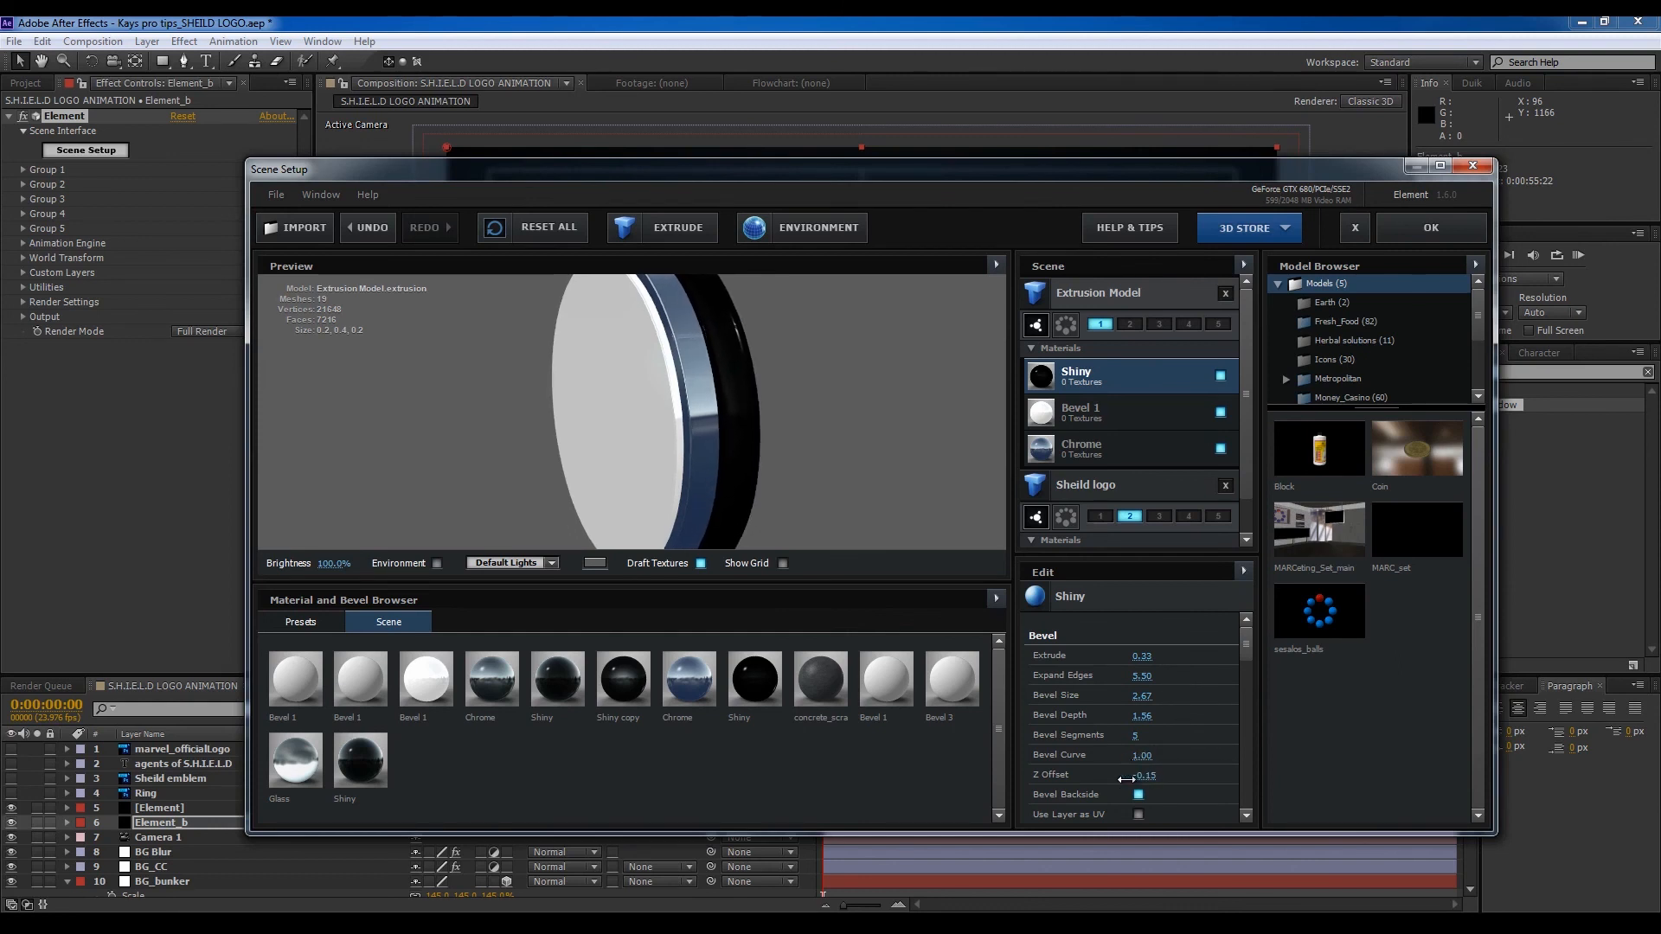
left_click_drag(692, 485, 721, 457)
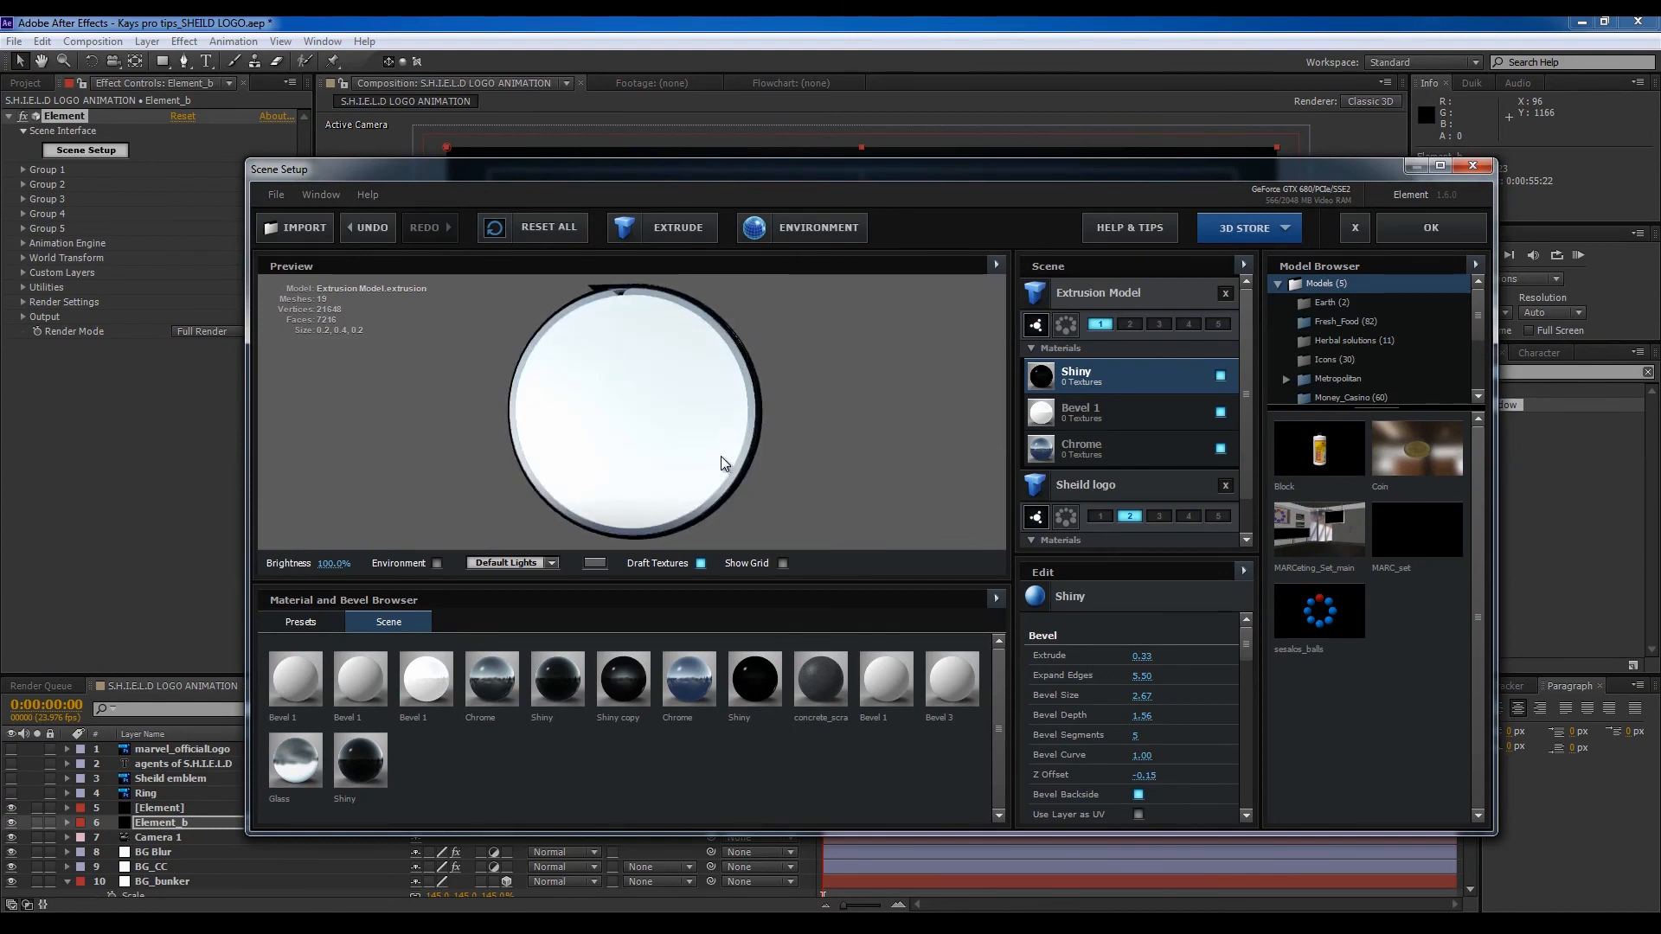
left_click(1415, 235)
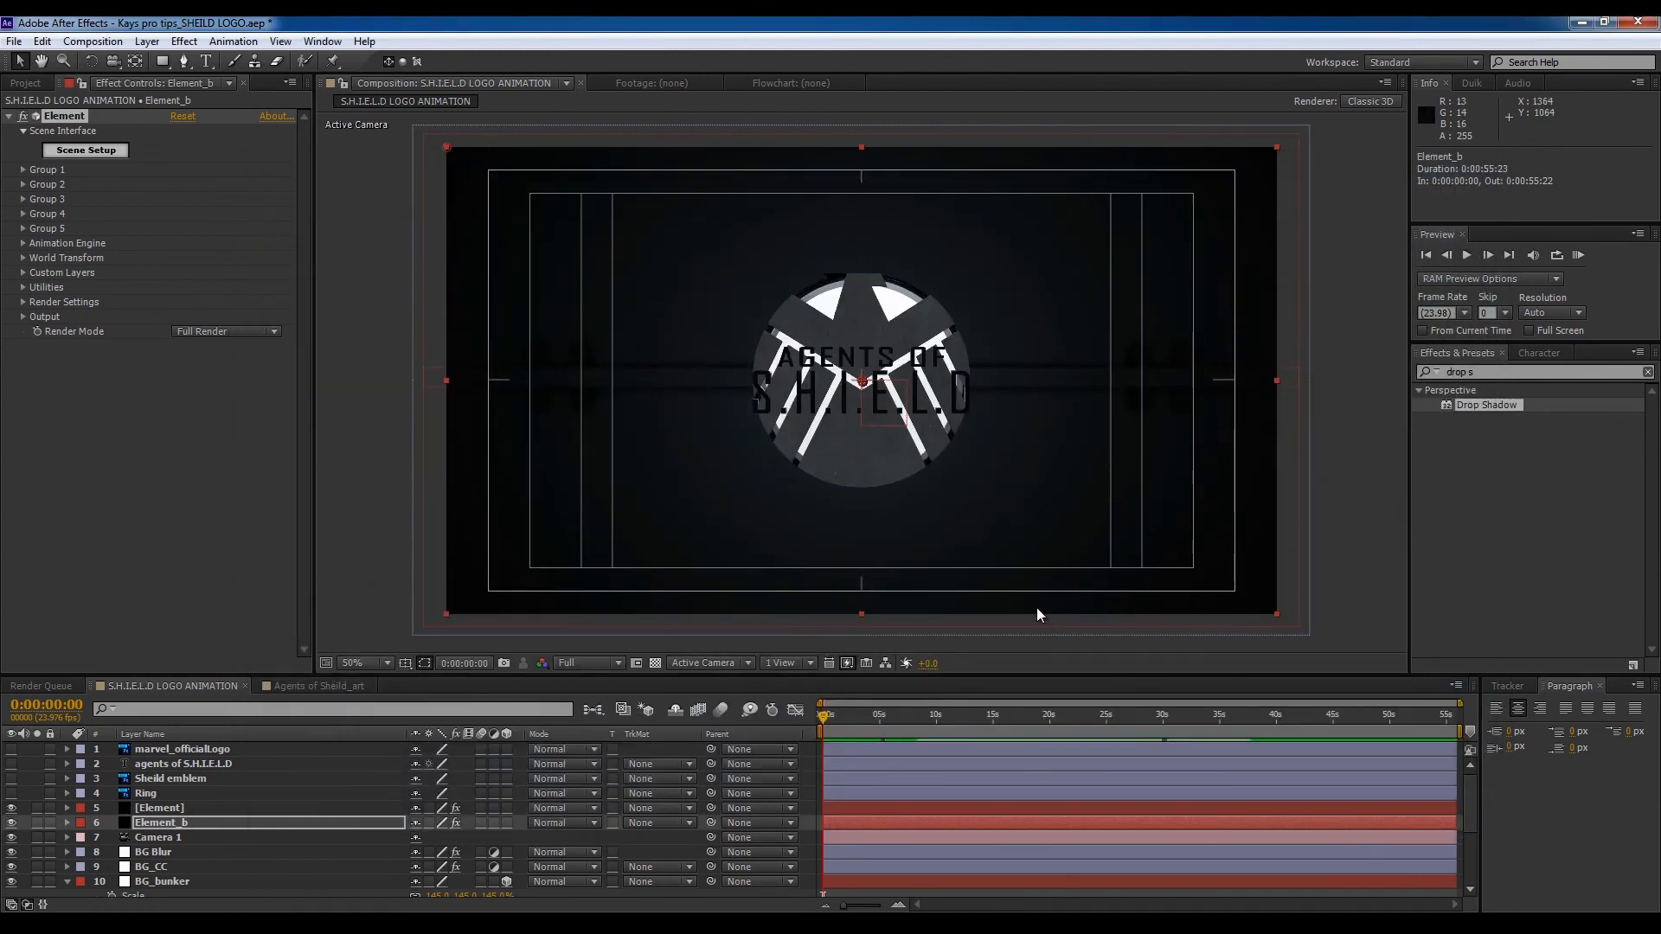
left_click(304, 794)
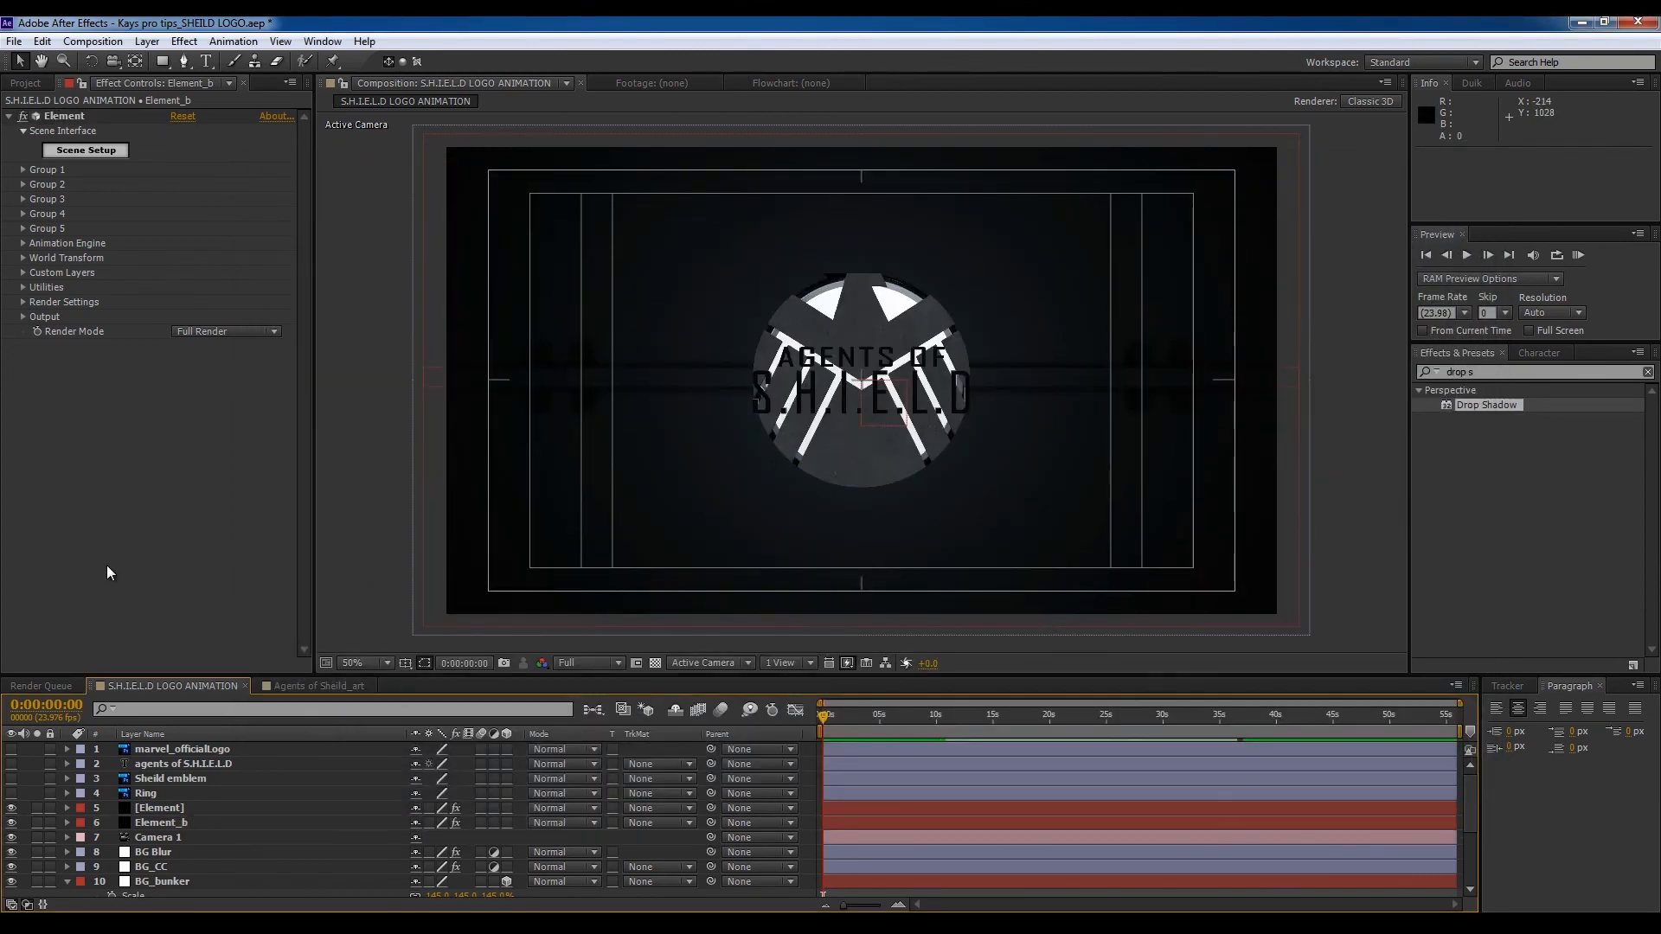
Step: Create a new composition with a width and height of 800 px
left_click(80, 198)
left_click(28, 86)
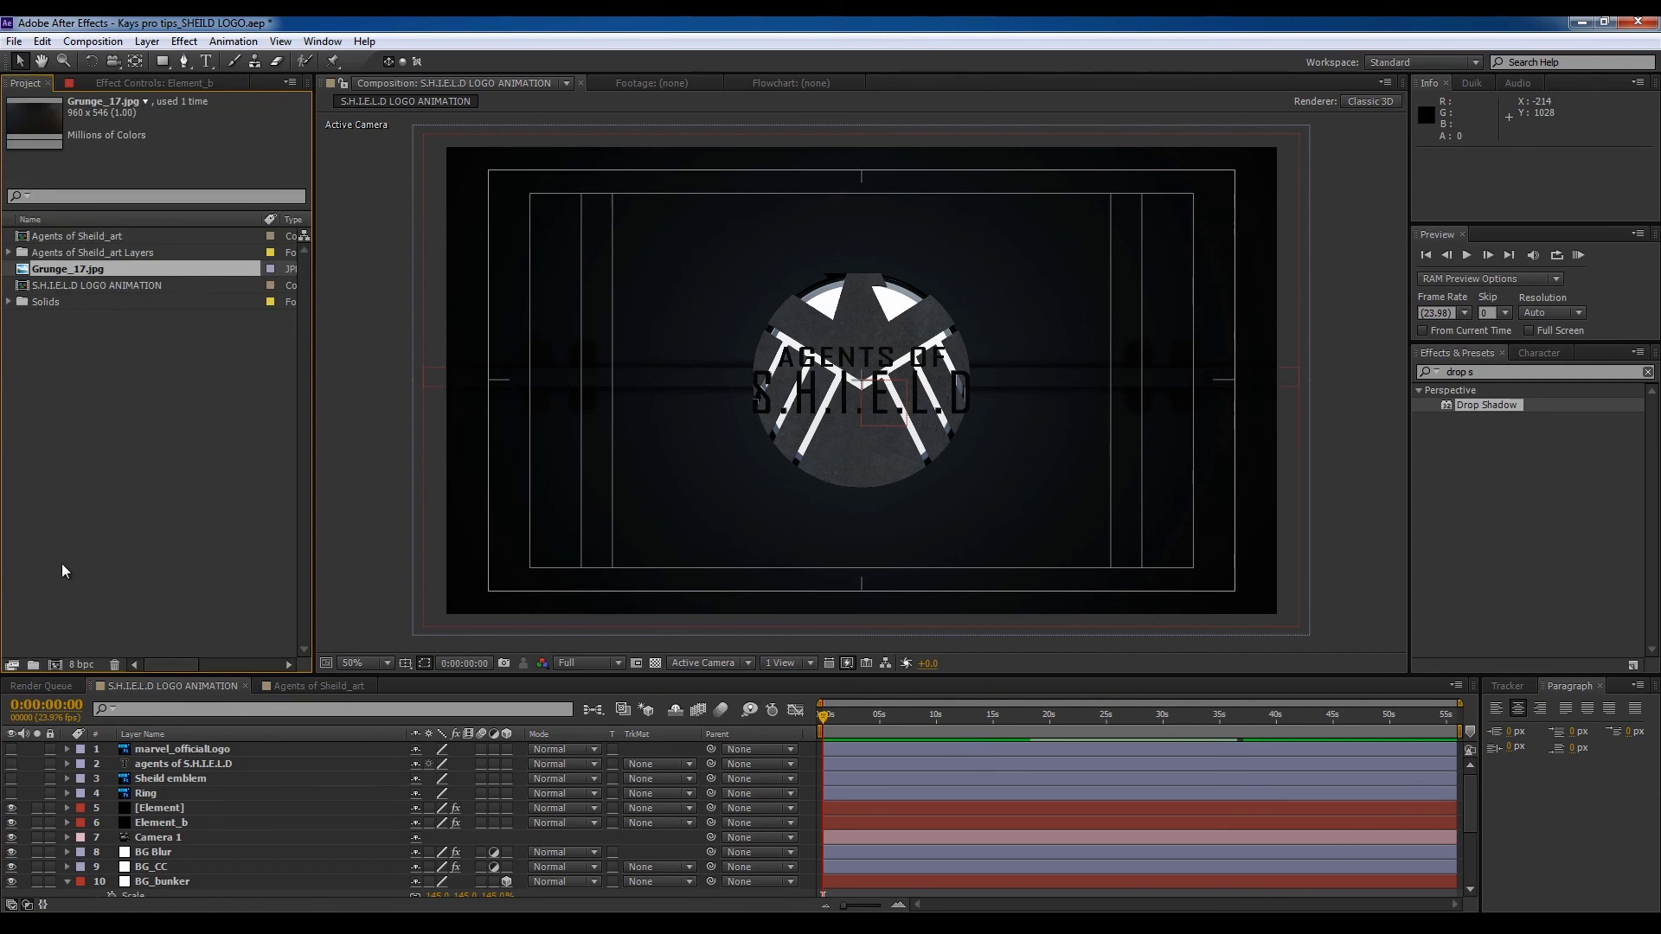
left_click(55, 664)
left_click_drag(1304, 370, 1055, 417)
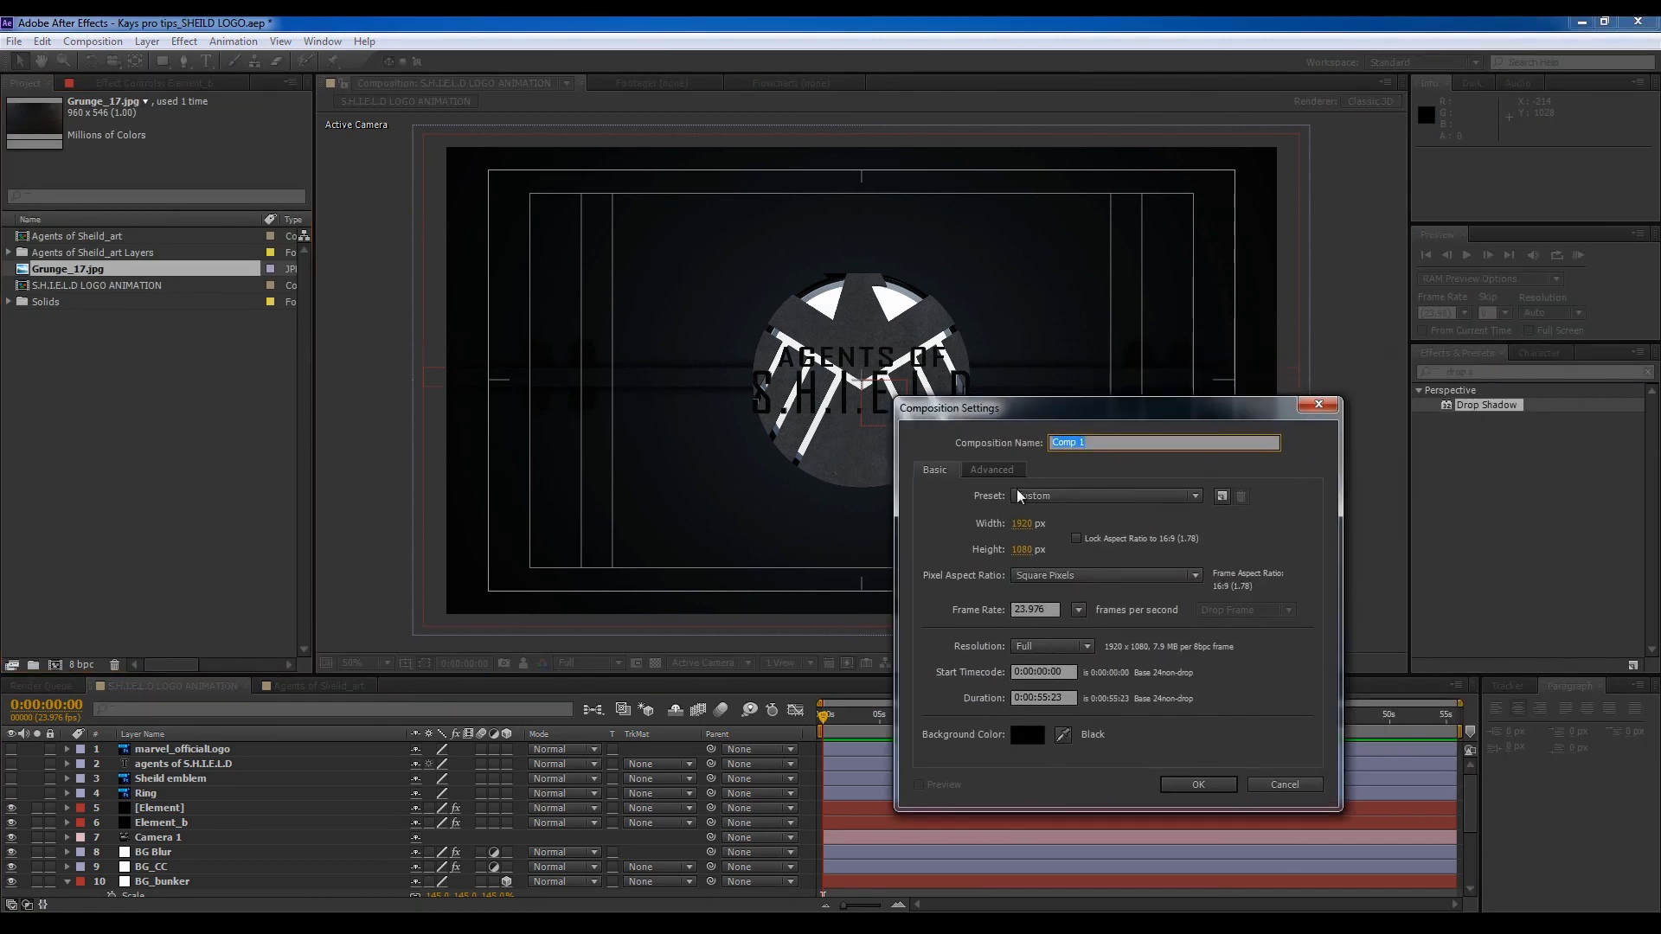
left_click(1025, 525)
type("500")
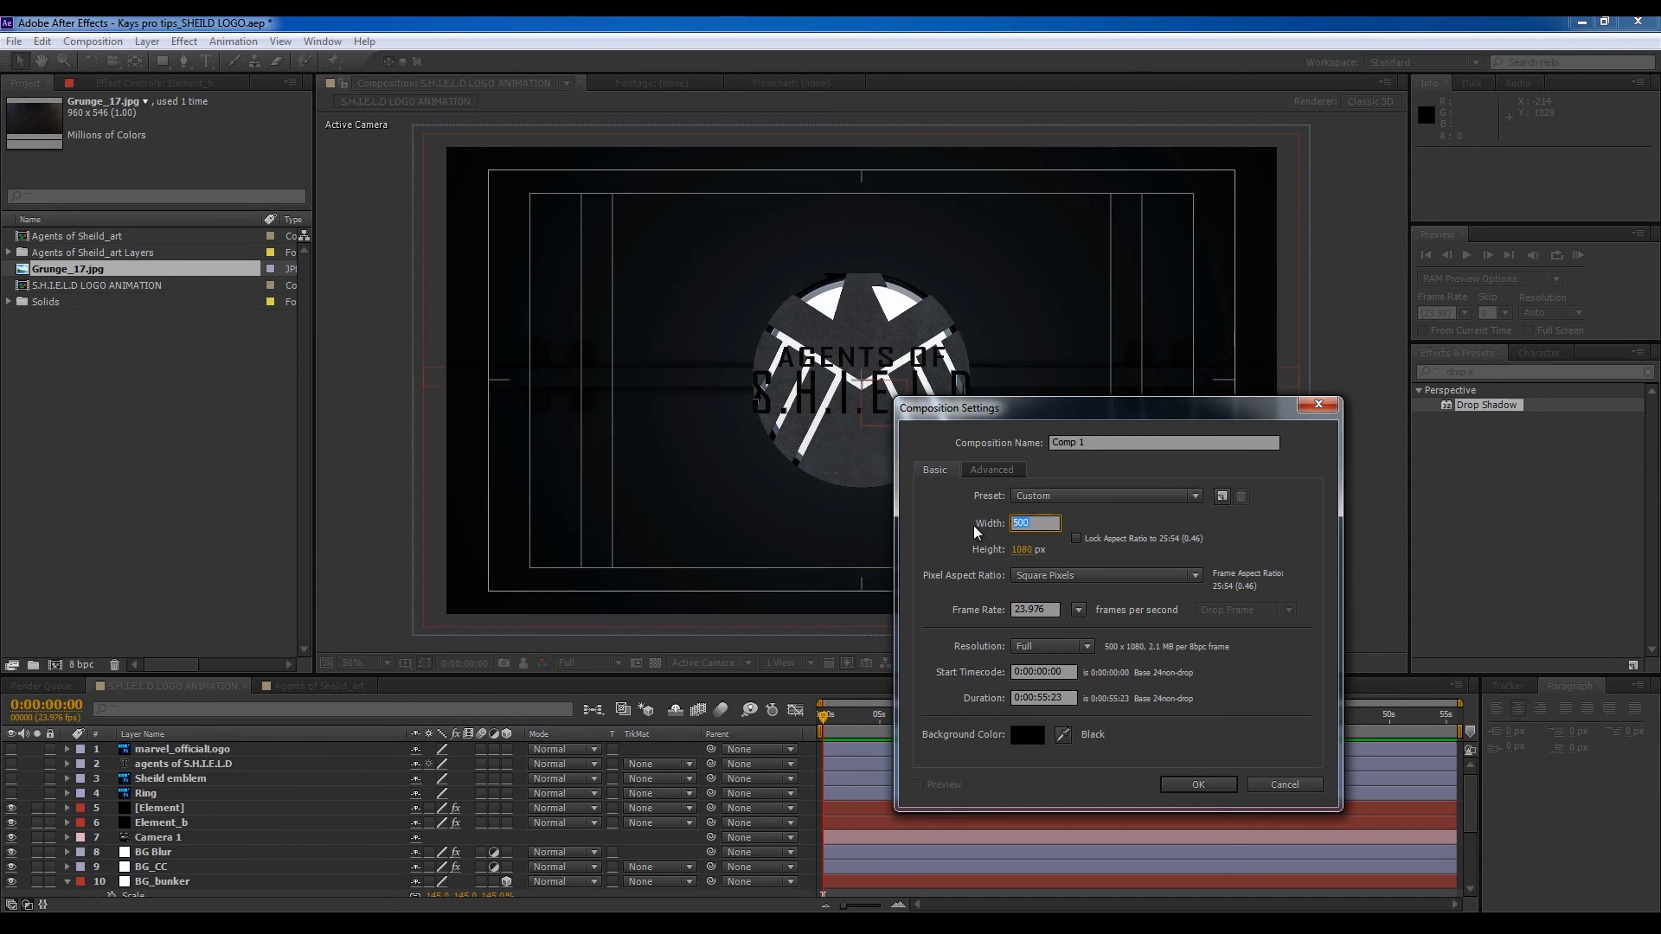
type("800")
left_click(1023, 550)
type("800")
key("Return")
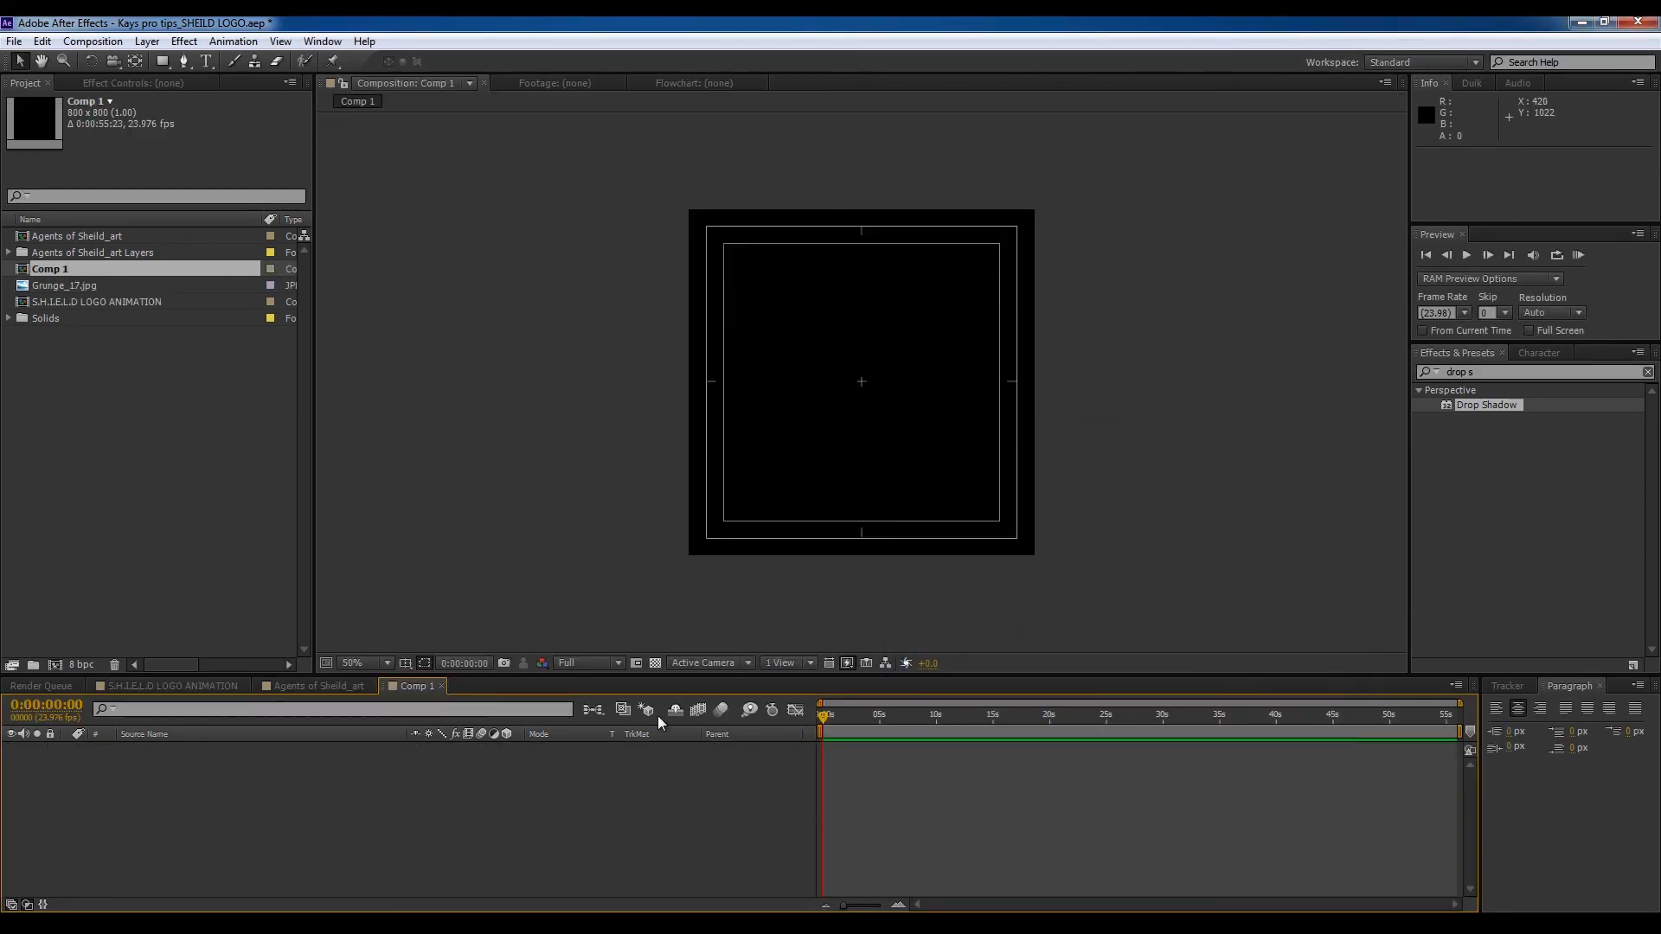
Step: Add a black solid layer filling the 800 x 800 composition
right_click(510, 799)
mouse_move(690, 613)
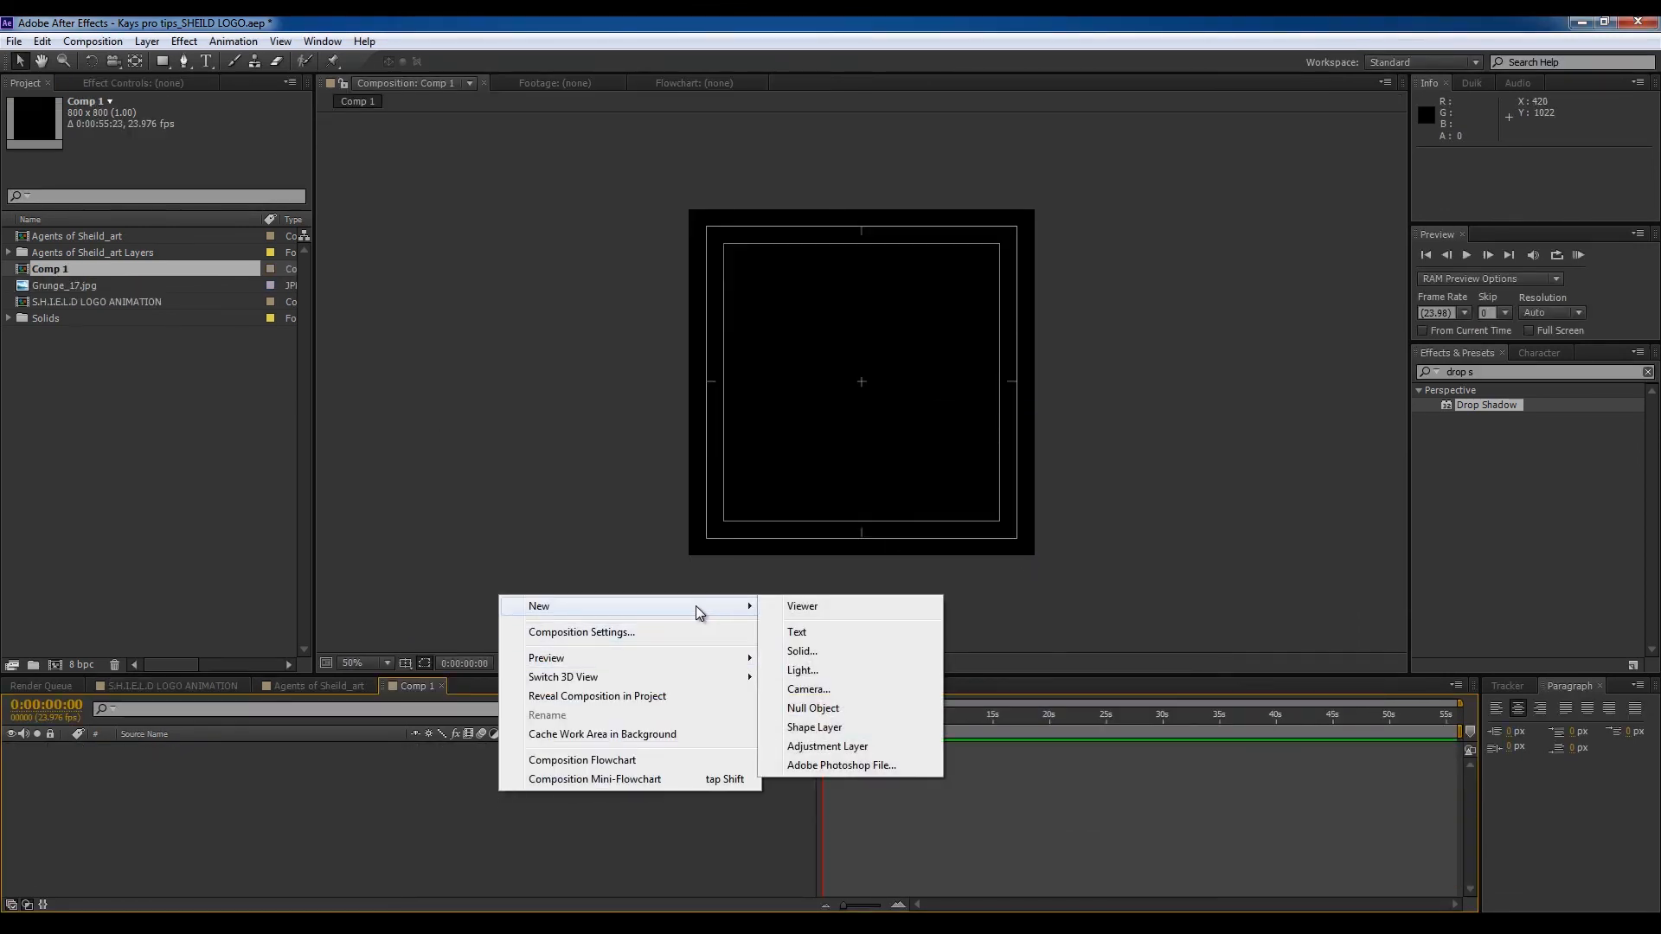
left_click(805, 650)
left_click(252, 434)
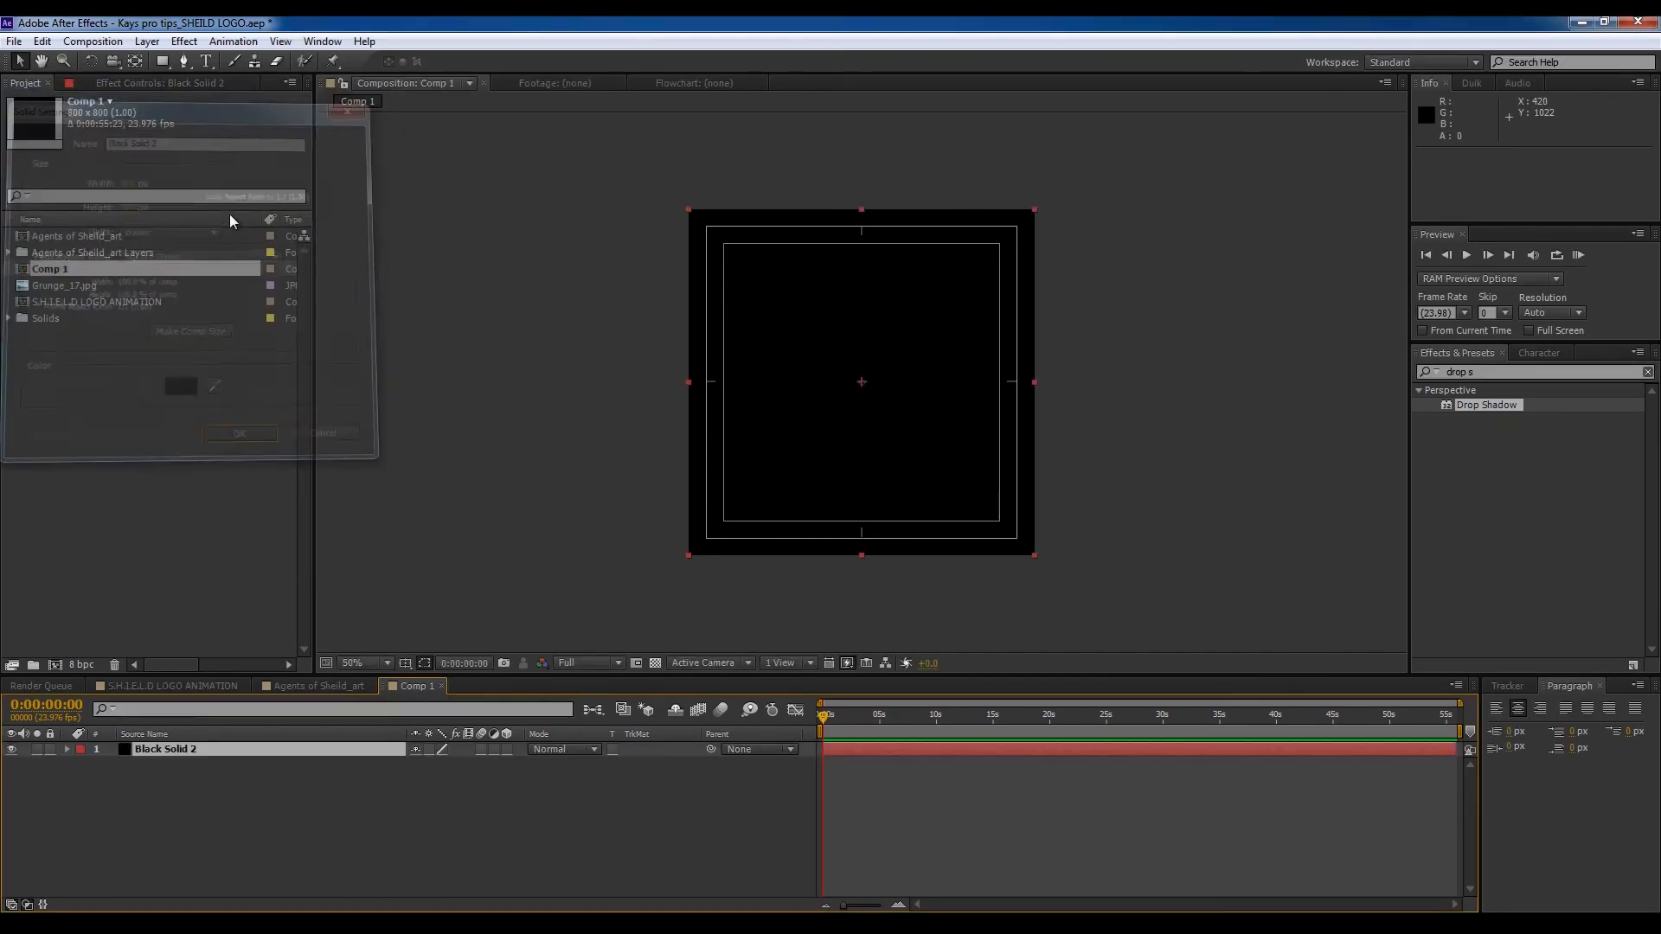
Step: Mask the black solid with an ellipse fitted to the full layer and show the transparency grid
left_click(161, 65)
key("q")
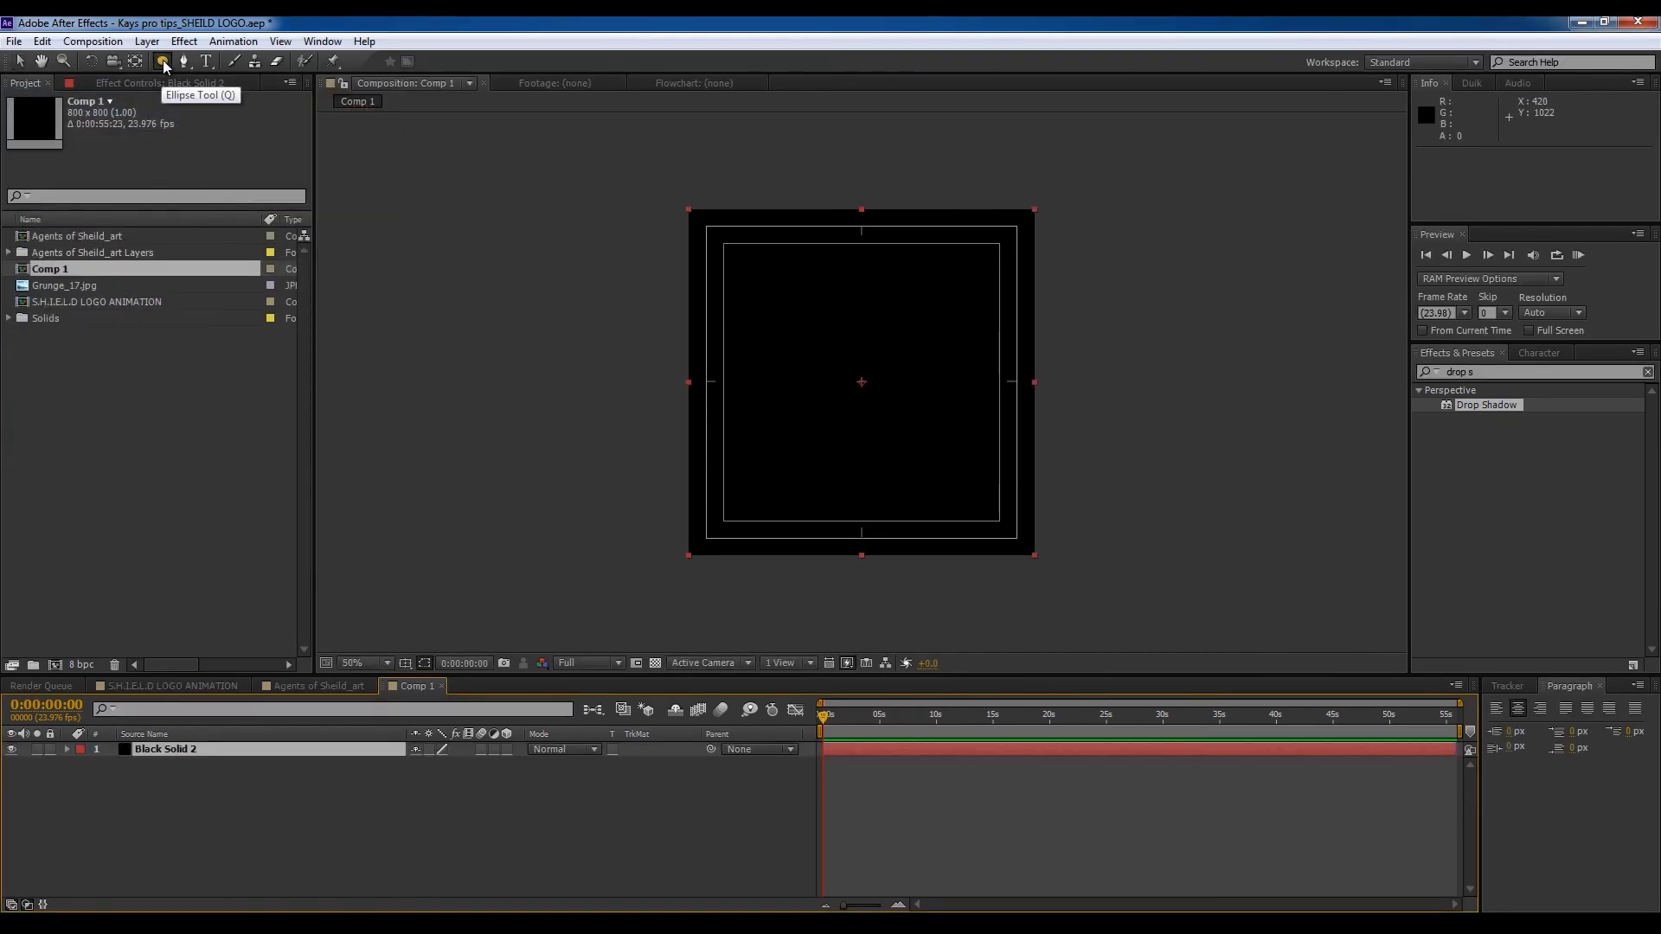
double_click(163, 62)
left_click(350, 852)
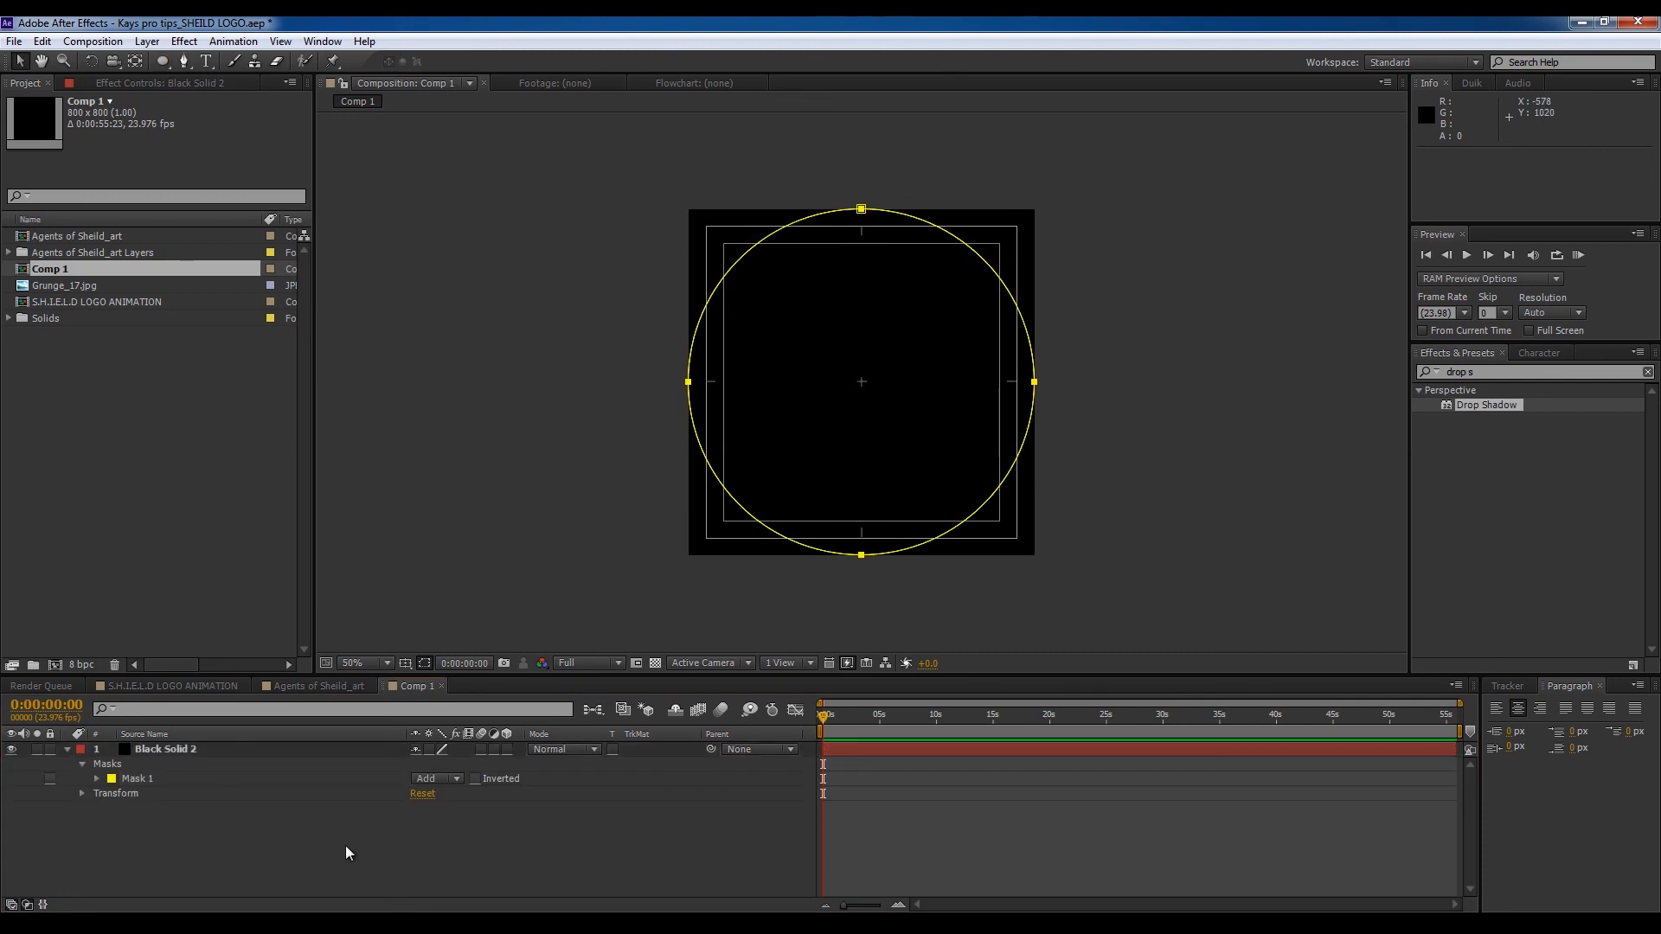
left_click(658, 668)
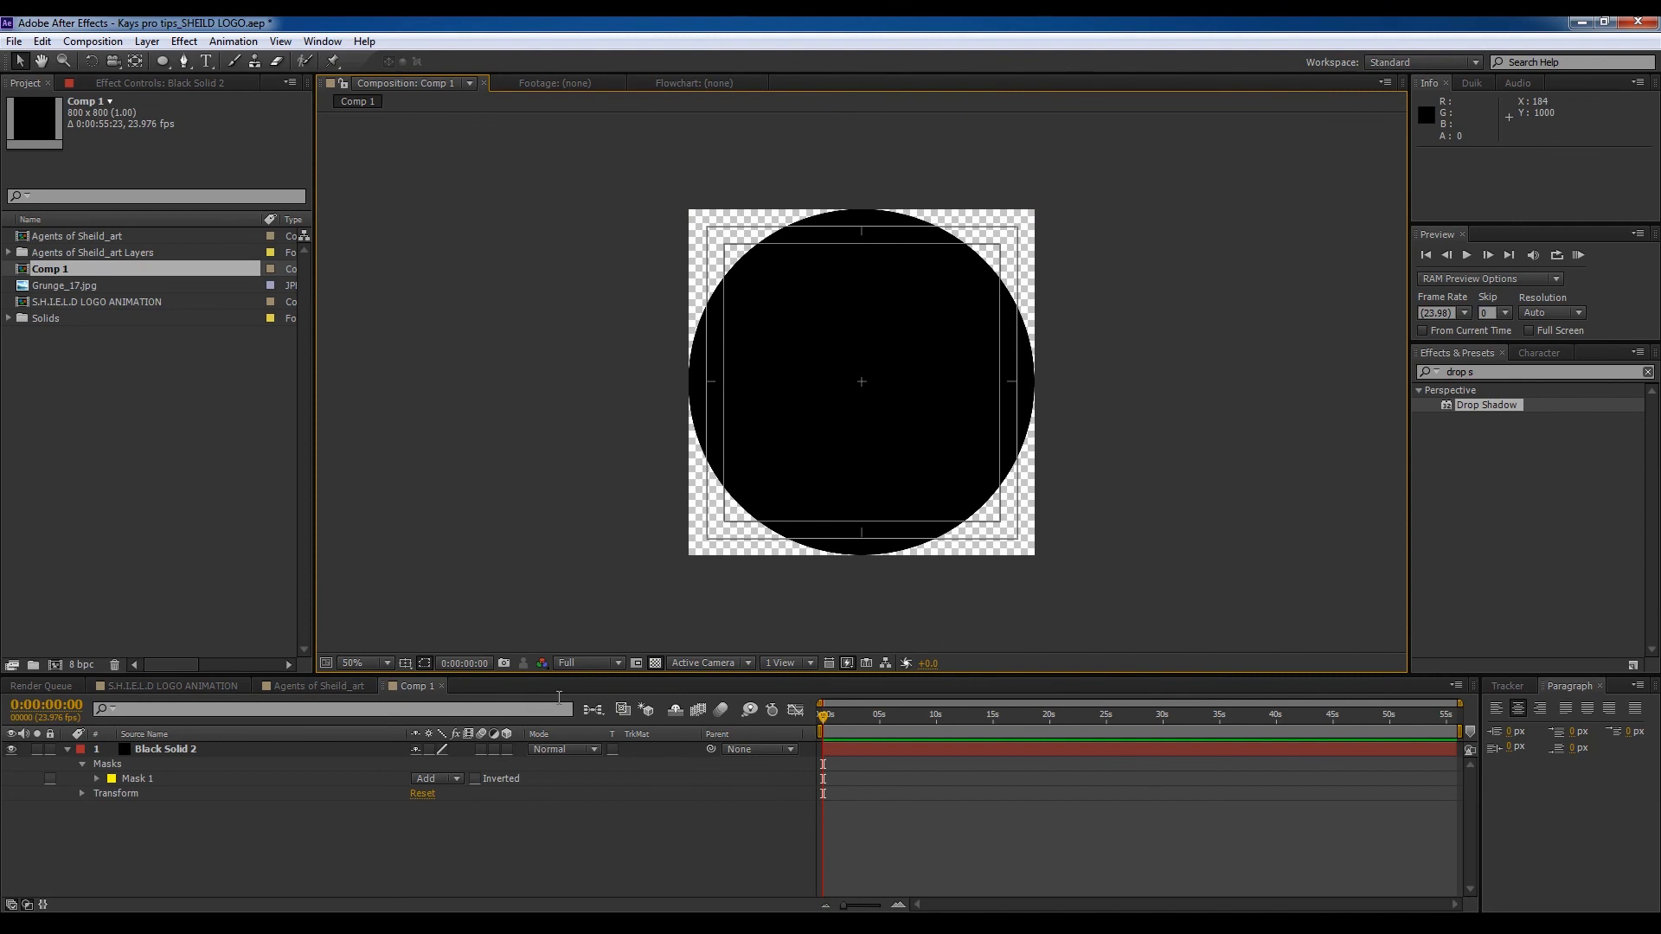
Step: Copy the masked black solid from the Circle composition into the S.H.I.E.L.D LOGO ANIMATION composition
left_click(198, 751)
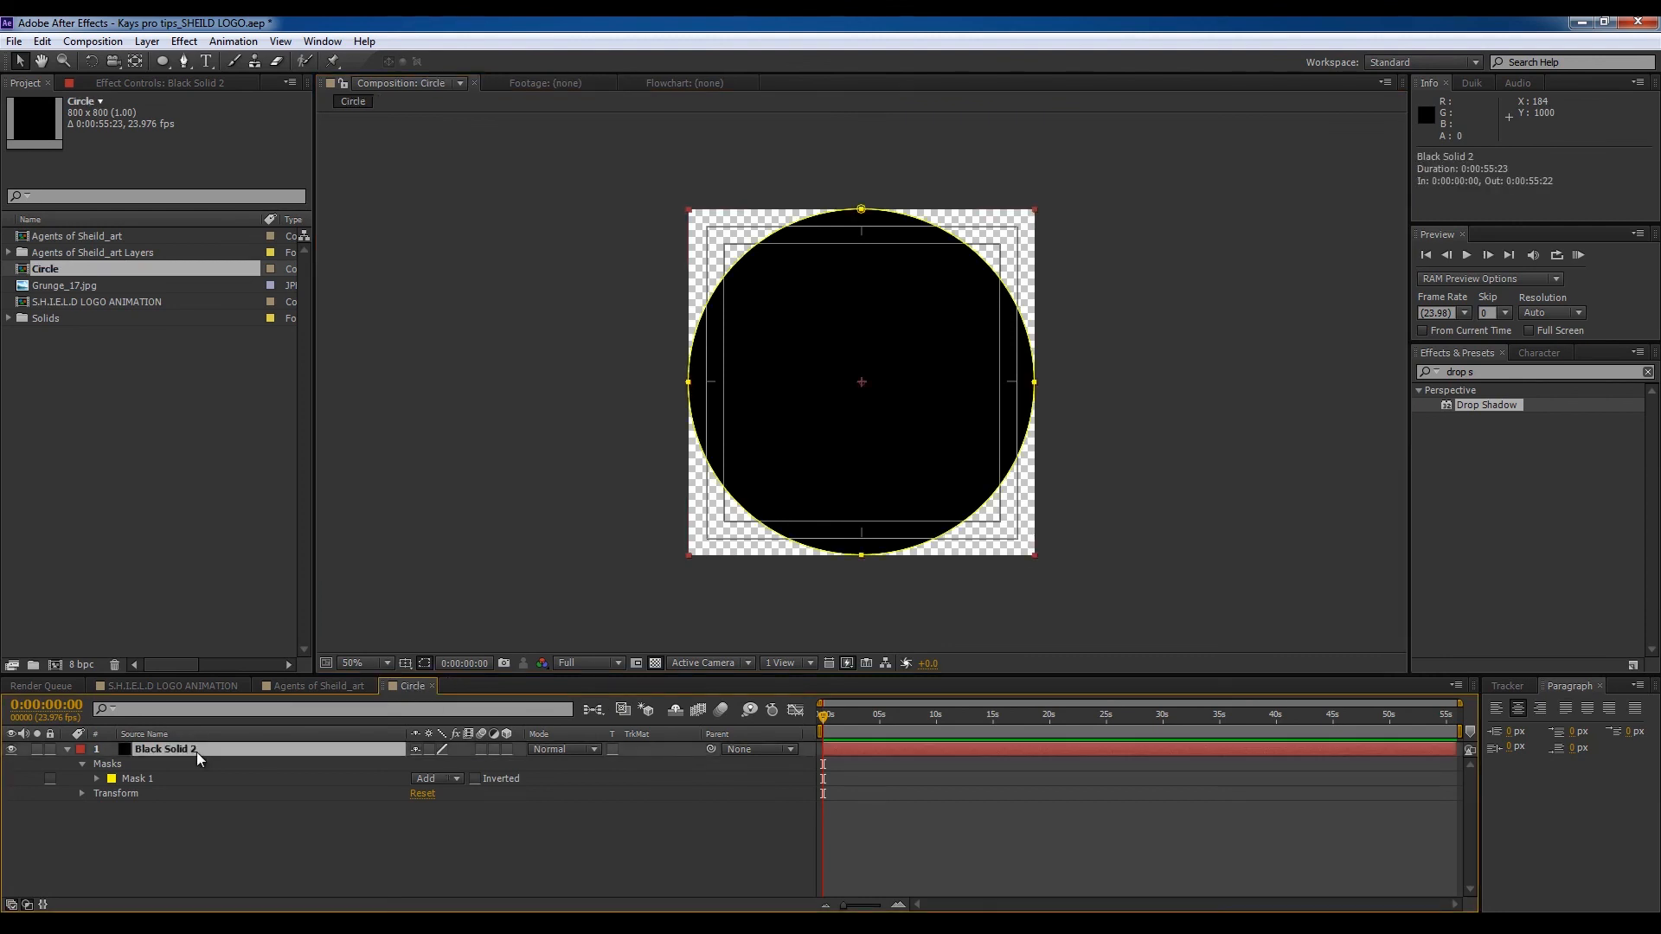
key("ctrl+c")
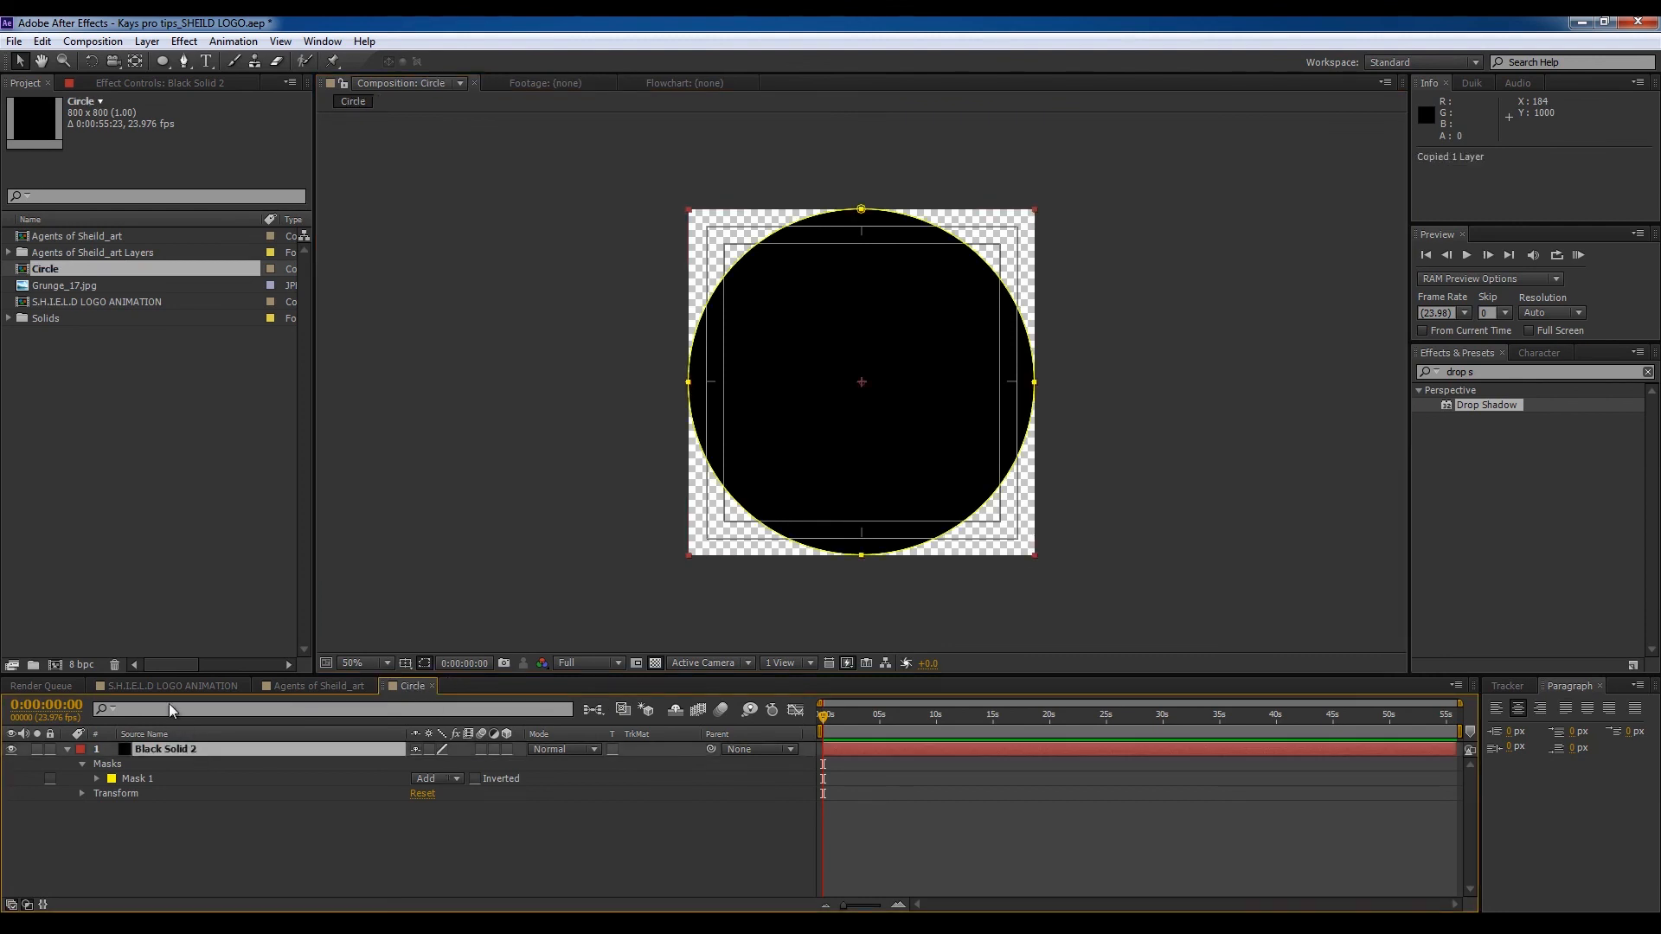
left_click(167, 686)
key("ctrl+v")
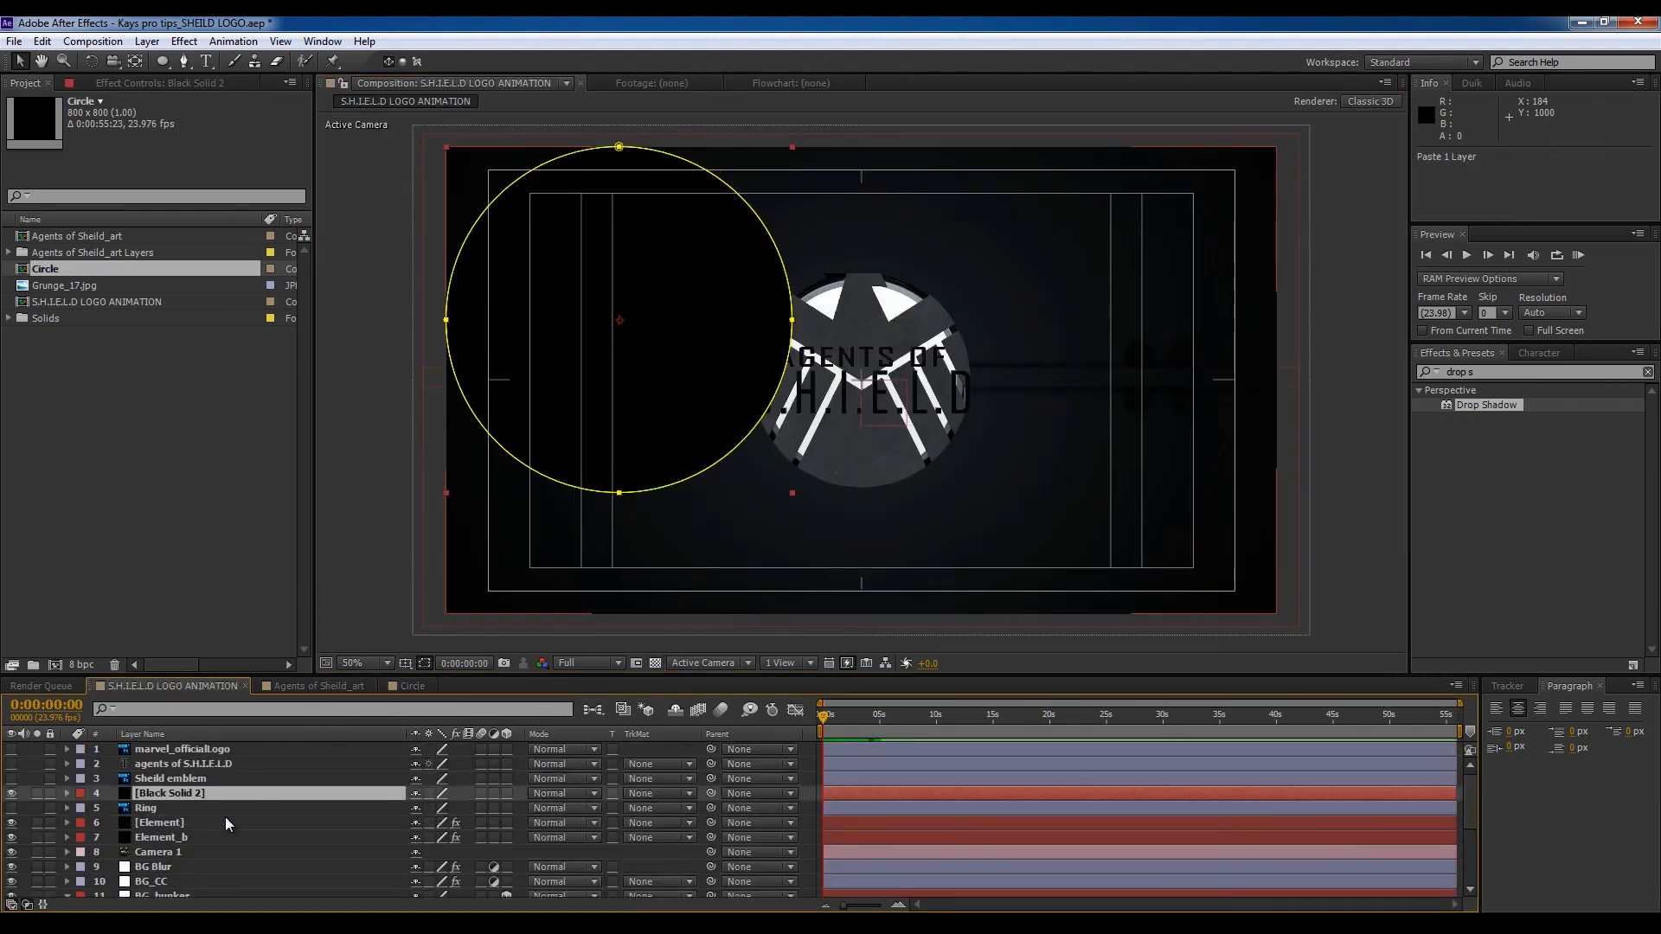
Step: Move the pasted black circle to the centre of the composition, at position 960, 540
key("shift+Right")
key("shift+Right")
key("shift+Right")
key("shift+Right")
key("shift+Right")
key("shift+Right")
key("shift+Right")
key("shift+Right")
key("shift+Right")
key("shift+Right")
key("shift+Right")
key("shift+Right")
key("shift+Right")
key("shift+Right")
key("shift+Right")
key("shift+Right")
key("shift+Right")
key("shift+Right")
key("shift+Right")
key("shift+Right")
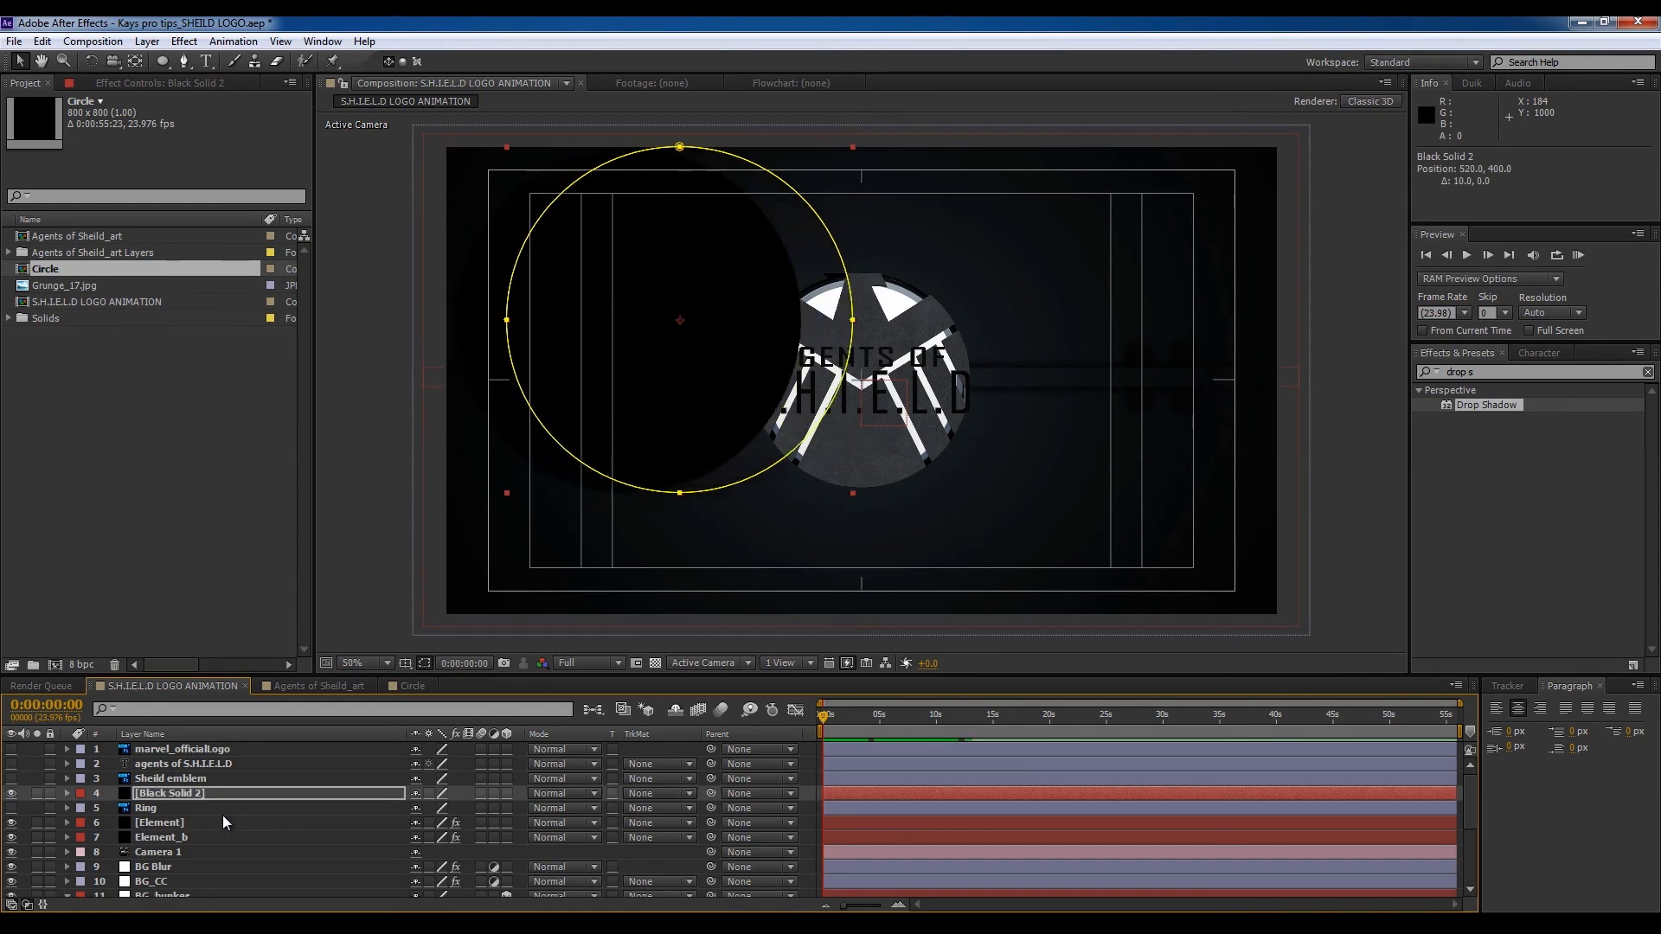
key("shift+Right")
key("shift+Right")
key("shift+Right")
key("shift+Right")
key("shift+Right")
key("shift+Right")
key("shift+Right")
key("shift+Right")
key("shift+Right")
key("shift+Right")
key("shift+Right")
key("shift+Right")
key("shift+Right")
key("shift+Right")
key("shift+Right")
key("shift+Right")
key("shift+Right")
key("shift+Right")
key("shift+Right")
key("shift+Right")
key("shift+Down")
key("shift+Down")
key("shift+Down")
key("shift+Down")
key("shift+Down")
key("shift+Down")
key("shift+Down")
key("shift+Down")
key("shift+Down")
key("shift+Down")
key("shift+Down")
key("shift+Down")
key("shift+Down")
key("shift+Down")
key("shift+Down")
key("shift+Down")
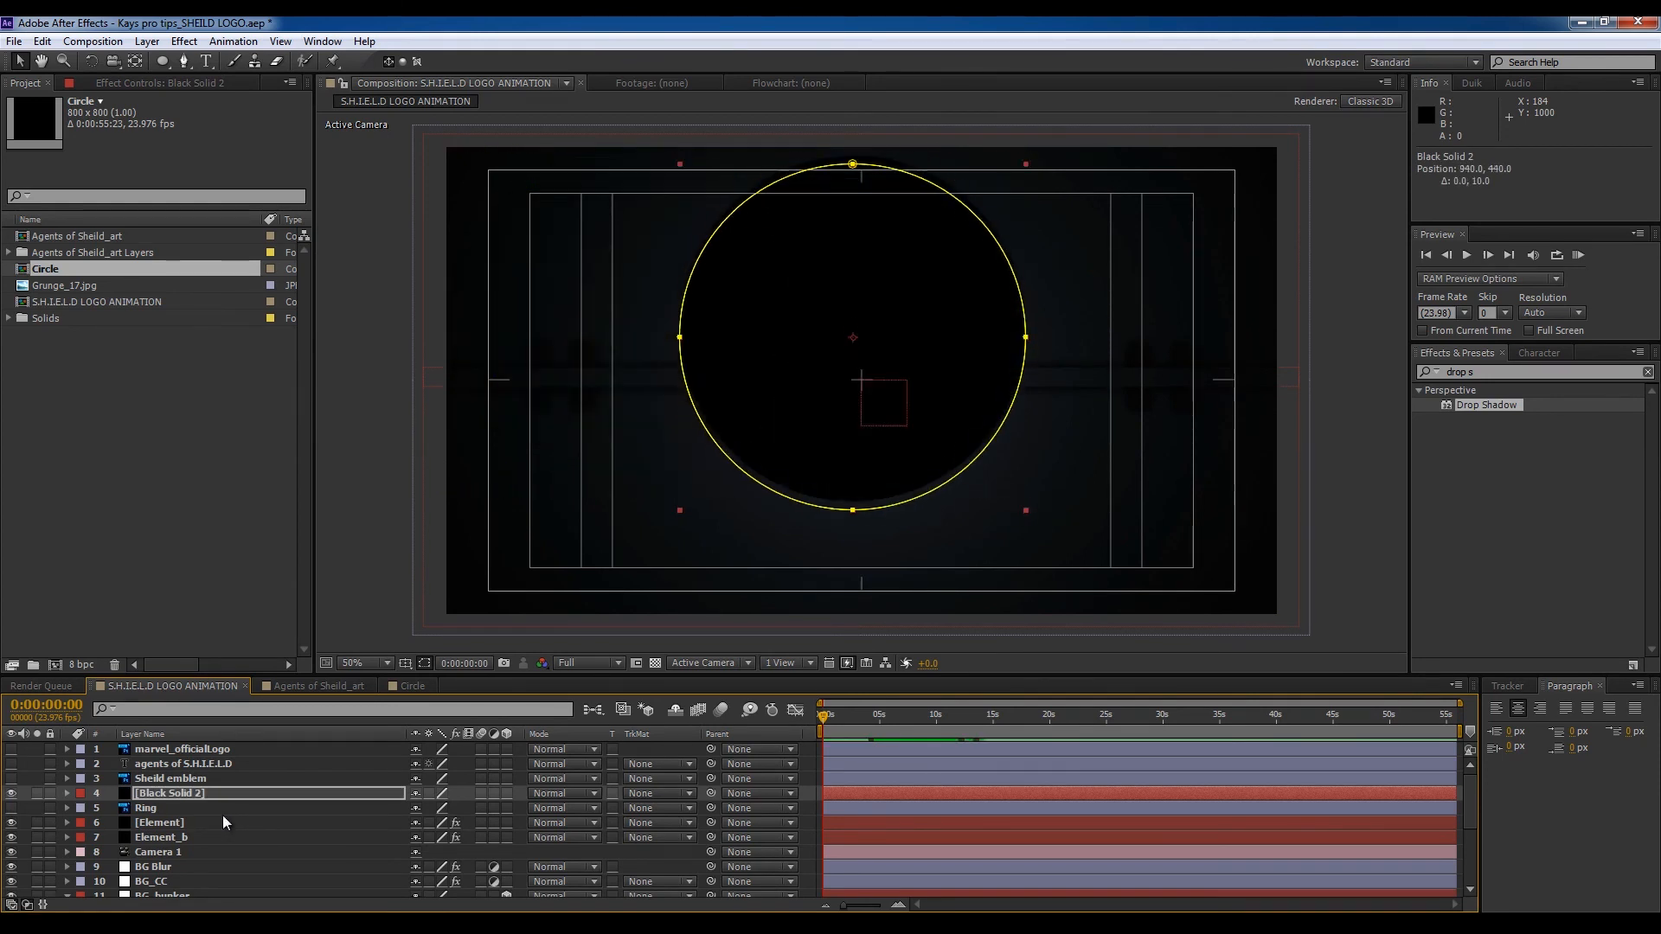
key("shift+Up")
key("shift+Up")
key("shift+Right")
key("shift+Right")
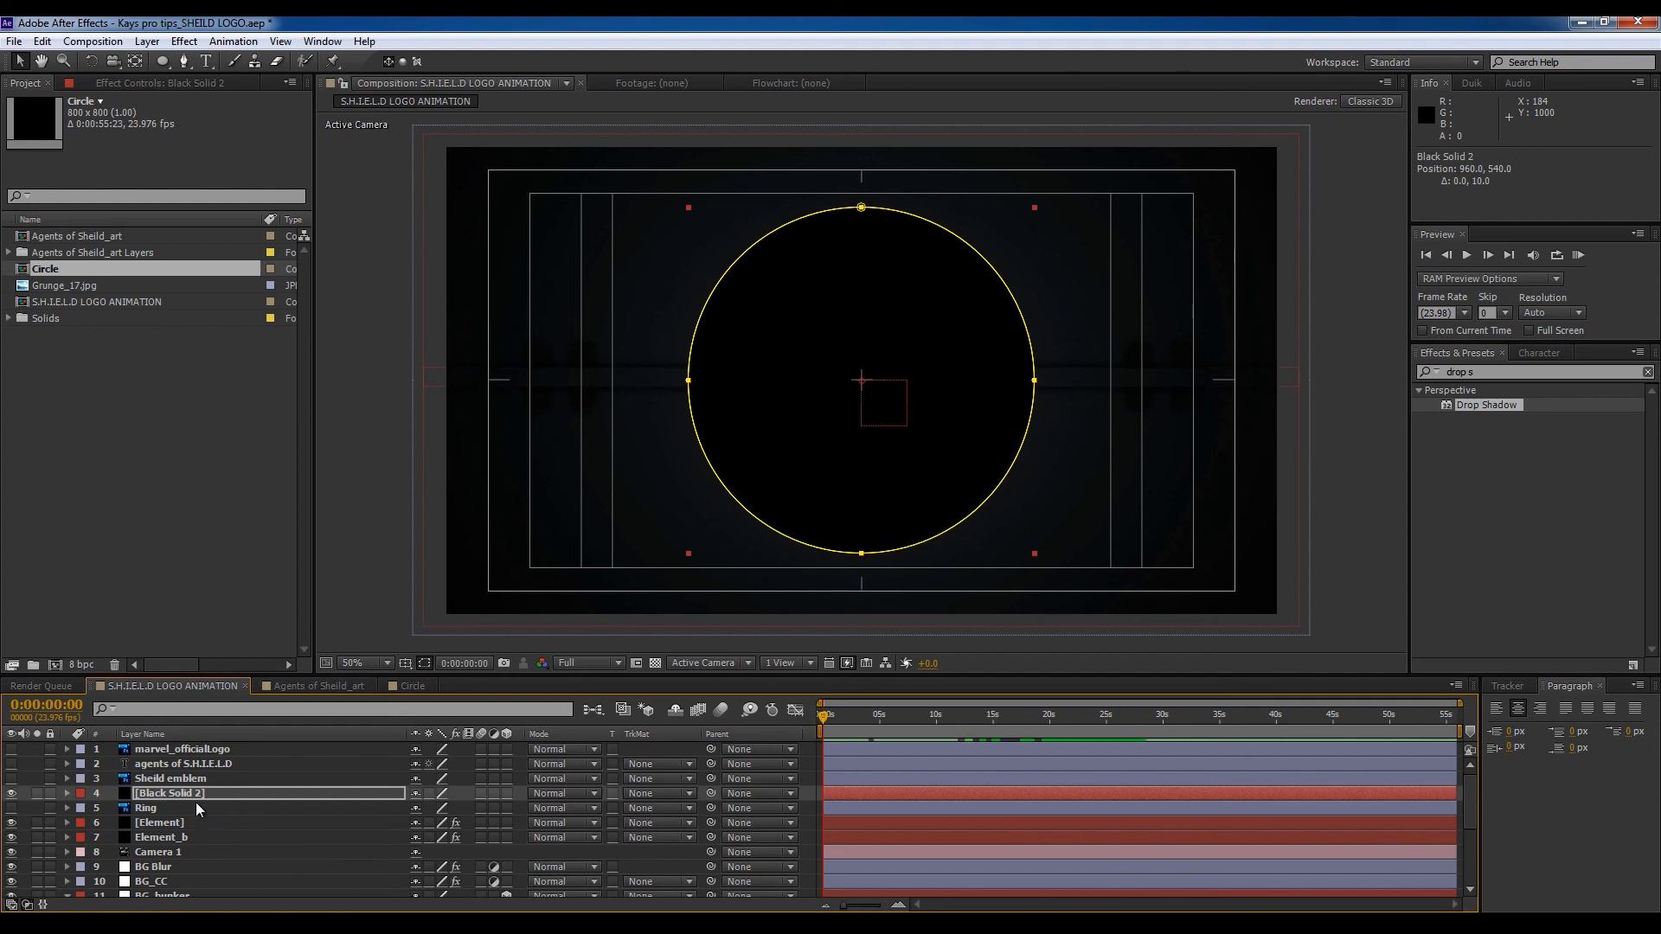
Step: Rename the pasted circle layer as Cirlce and hide it
key("Return")
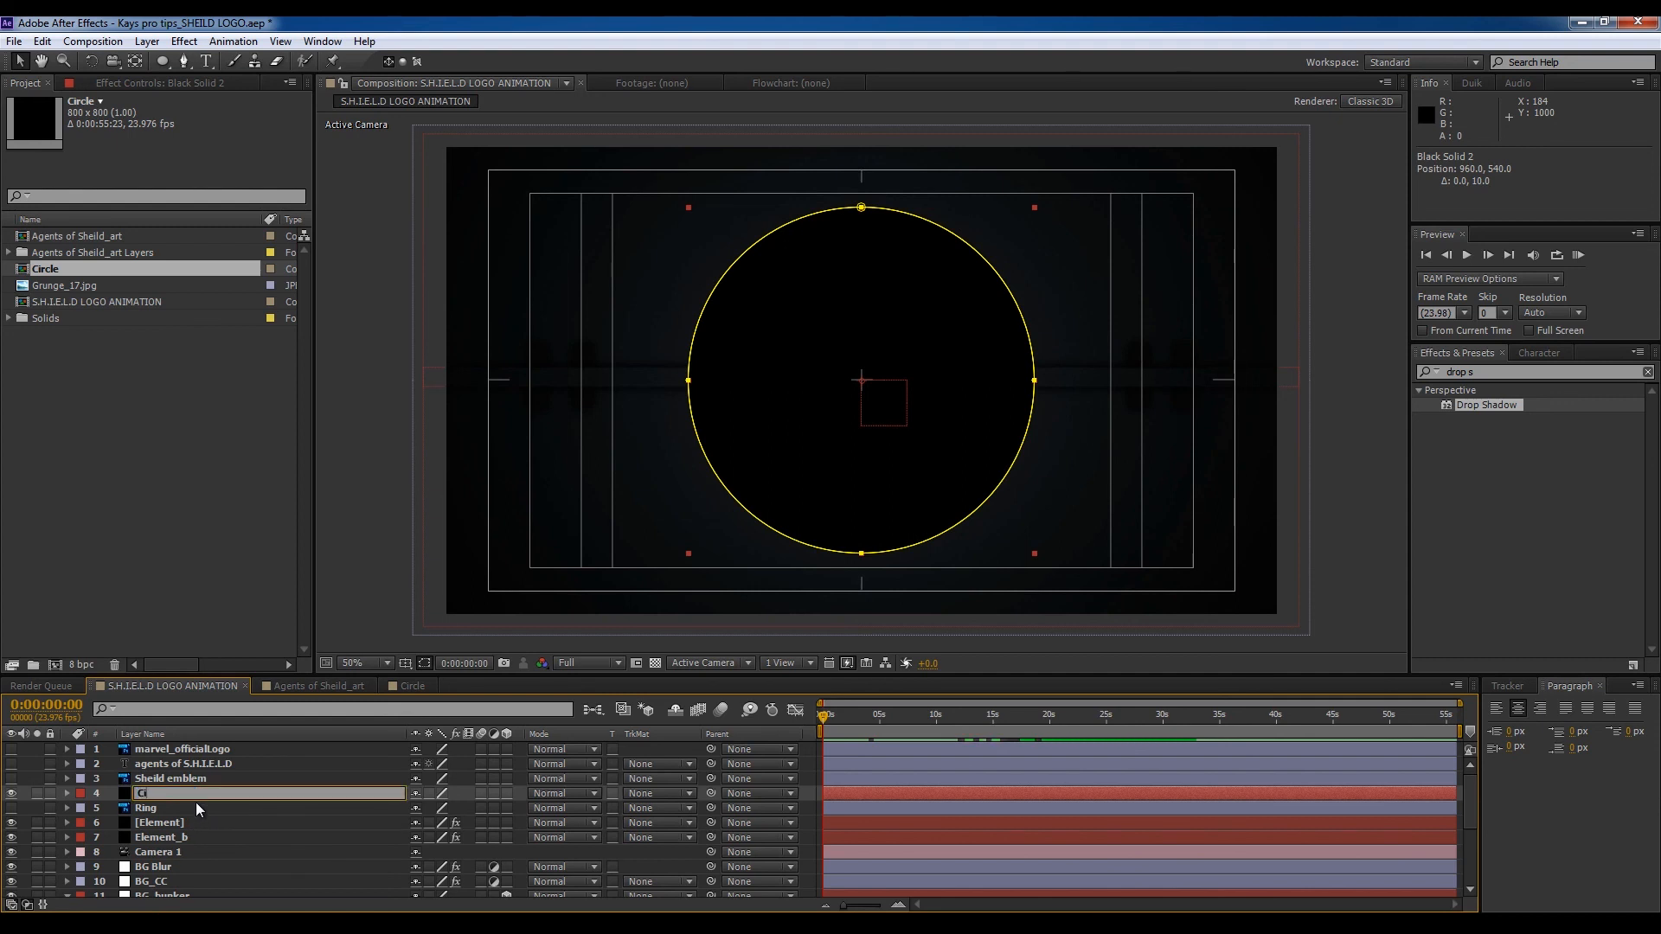
type("Cirlce")
key("Return")
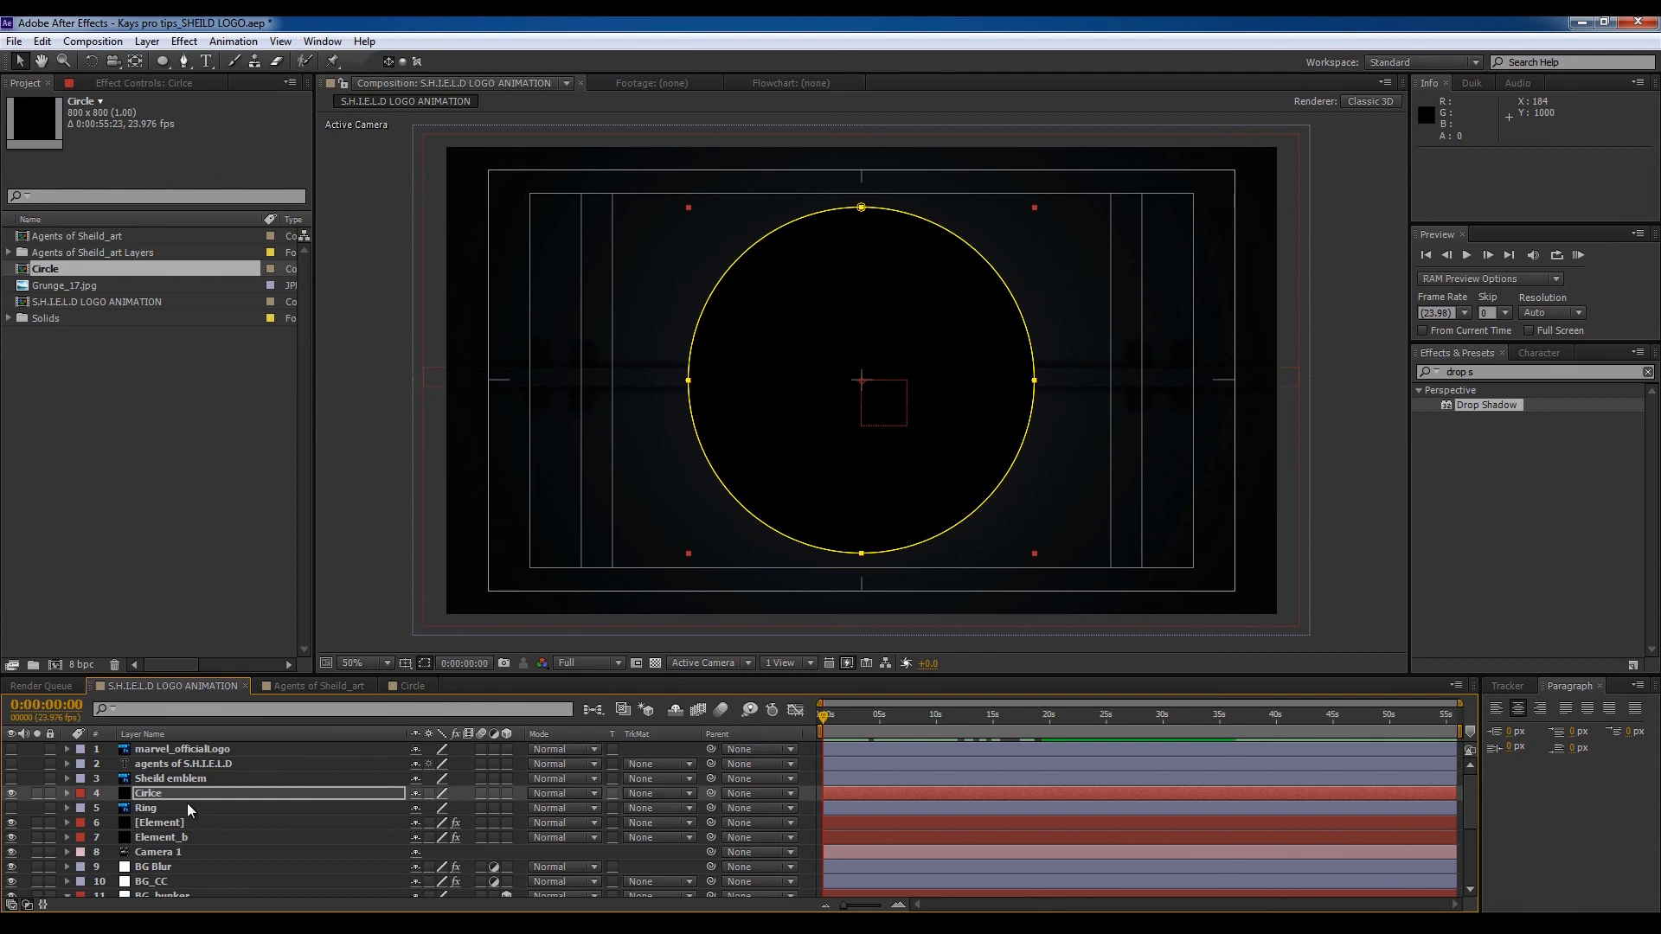
left_click(221, 820)
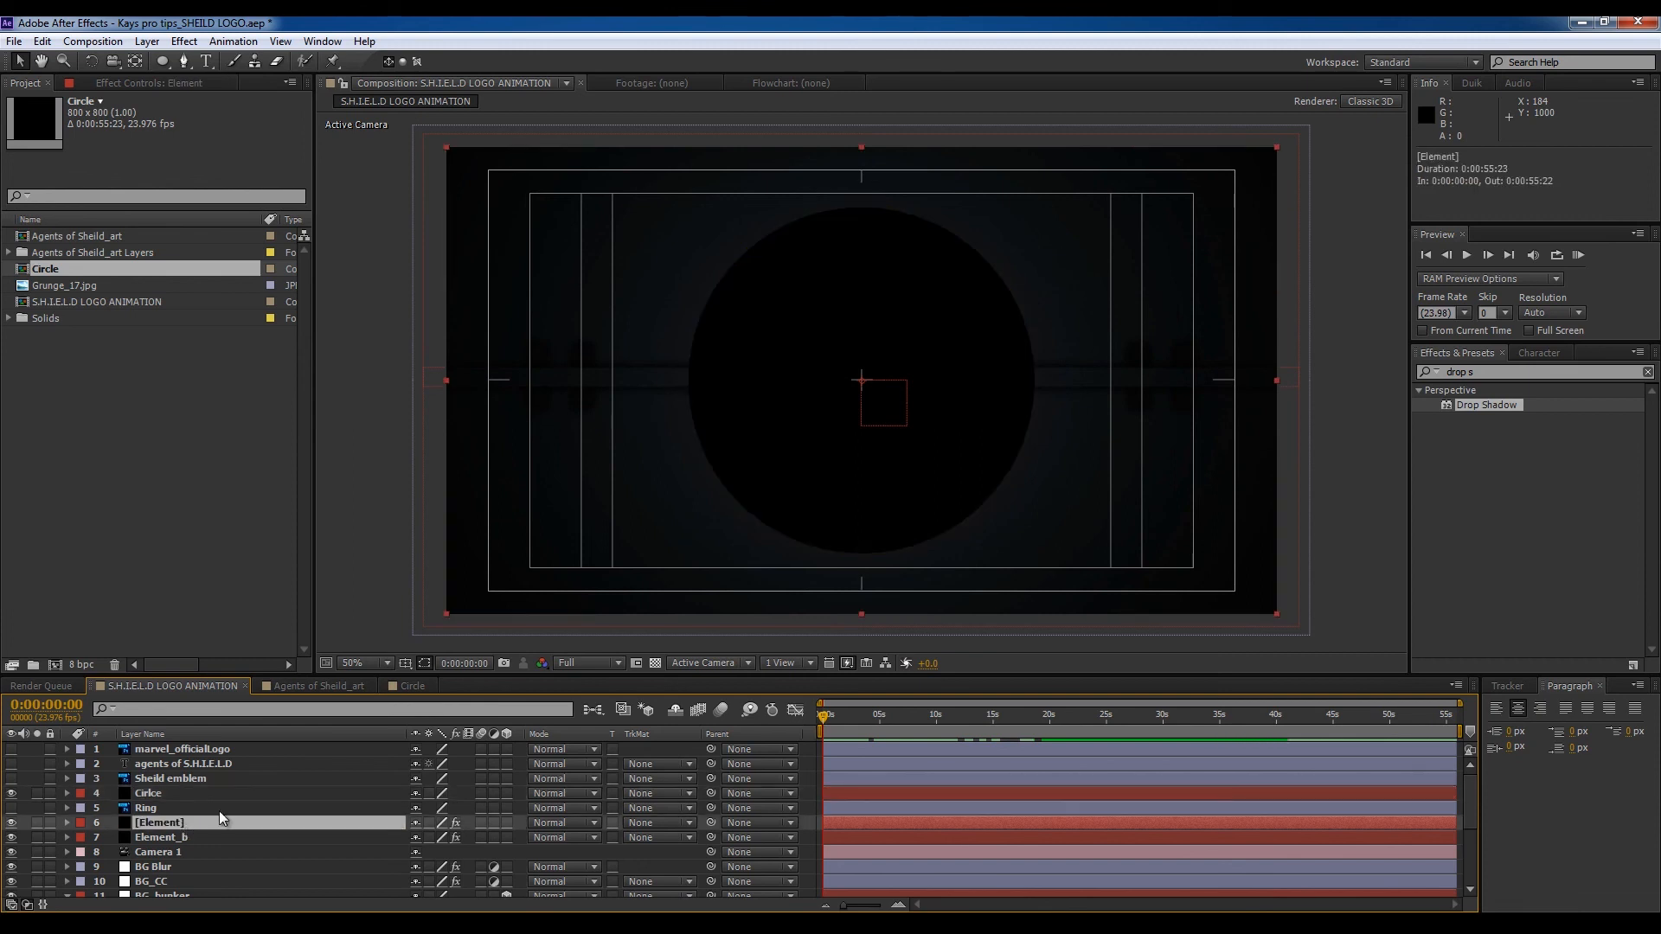
left_click(12, 793)
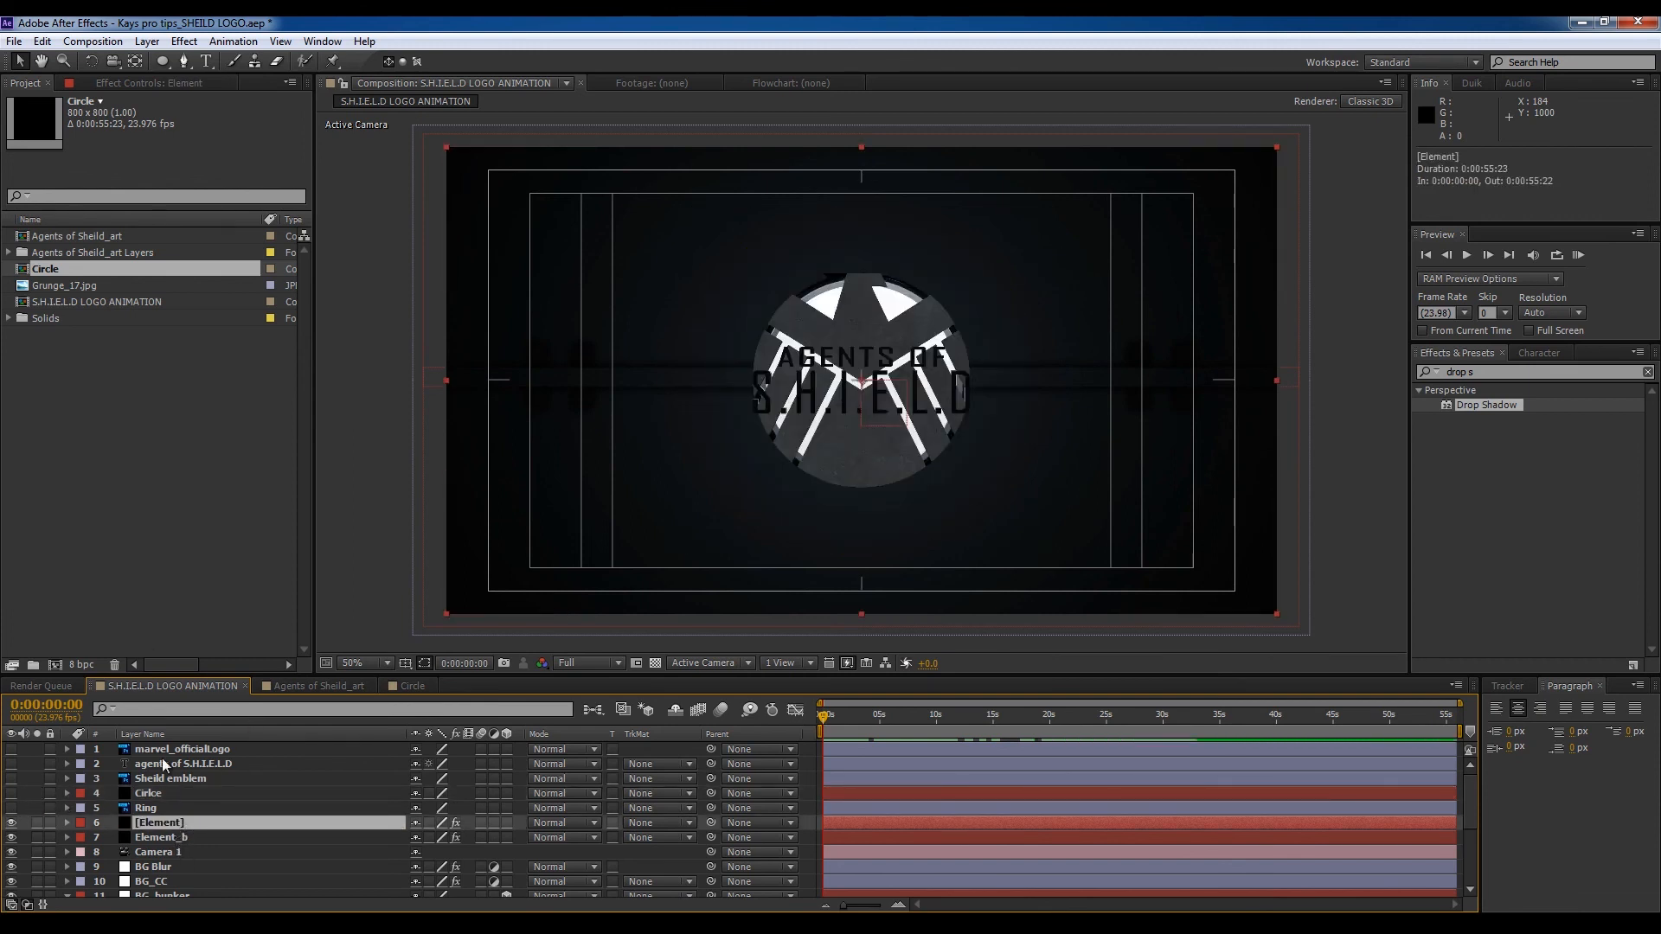
Step: Set Path Layer 3 of the Element_b layer's custom text and masks to Cirlce, and check and accept the disc in the scene setup
left_click(139, 85)
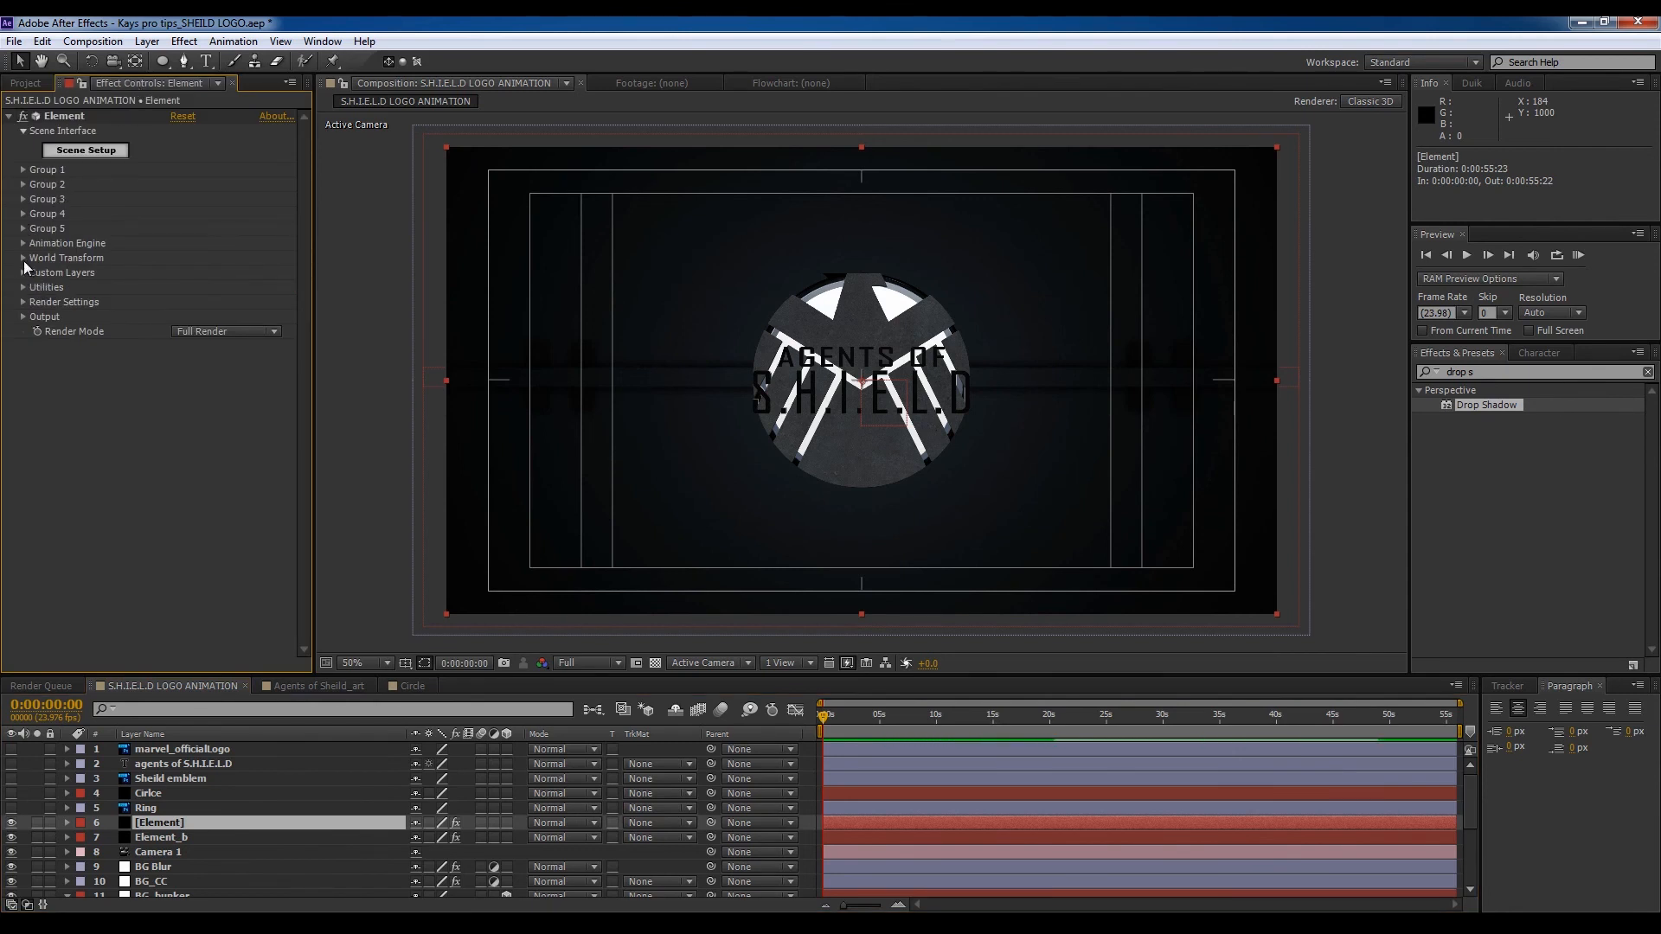
left_click(174, 845)
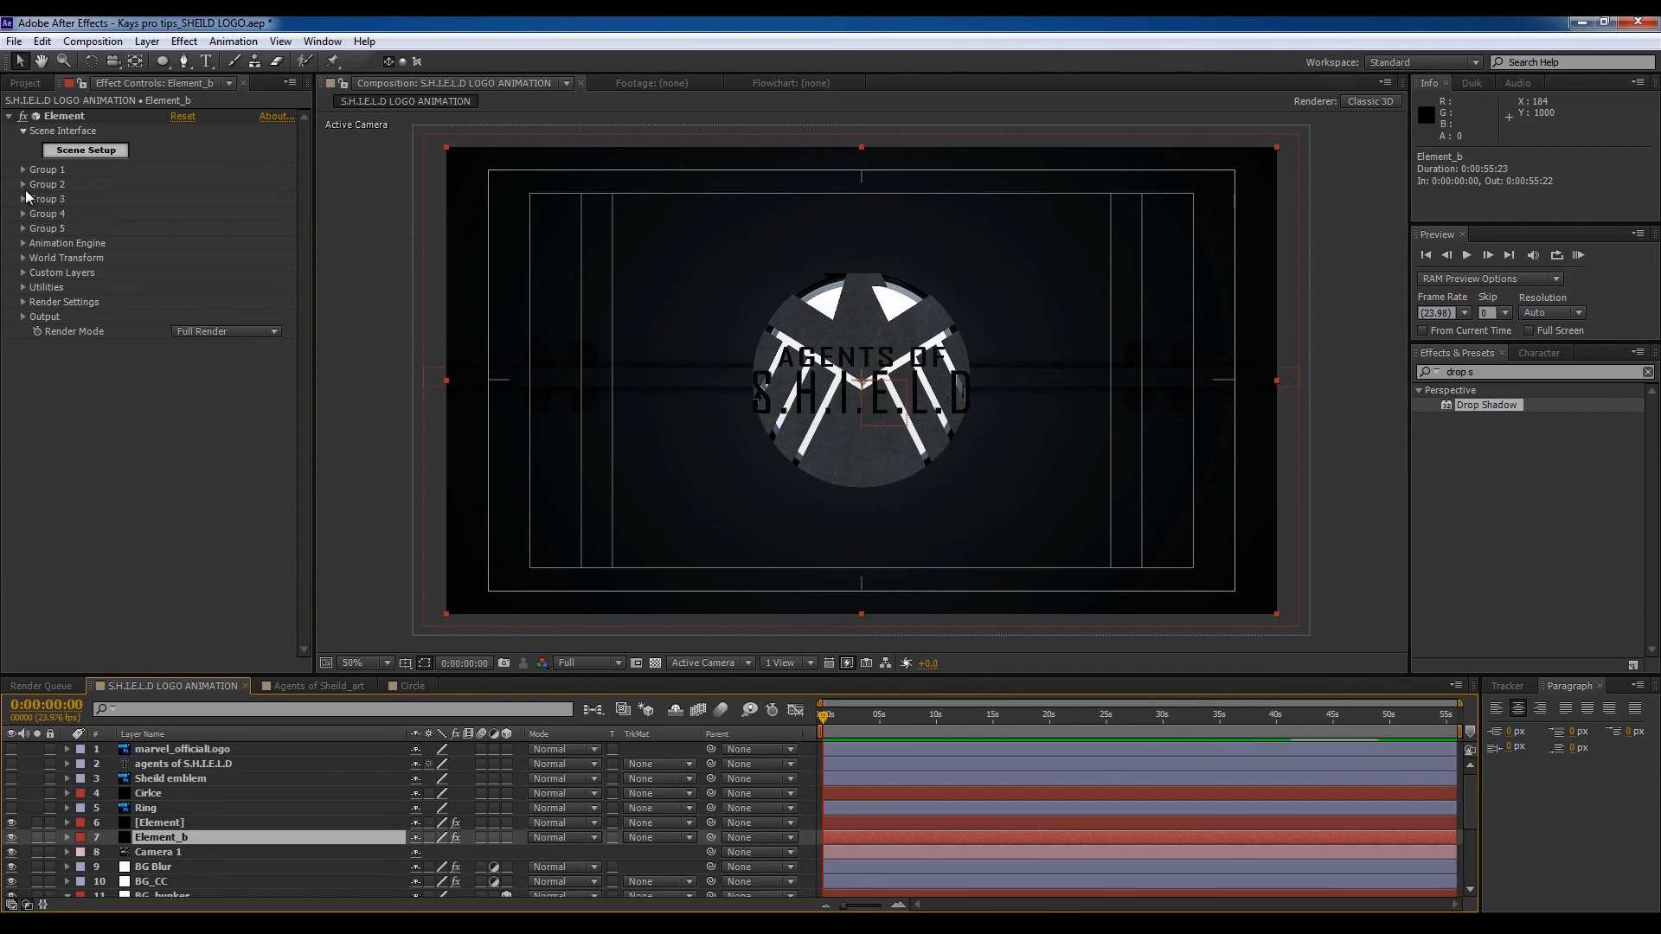
left_click(23, 273)
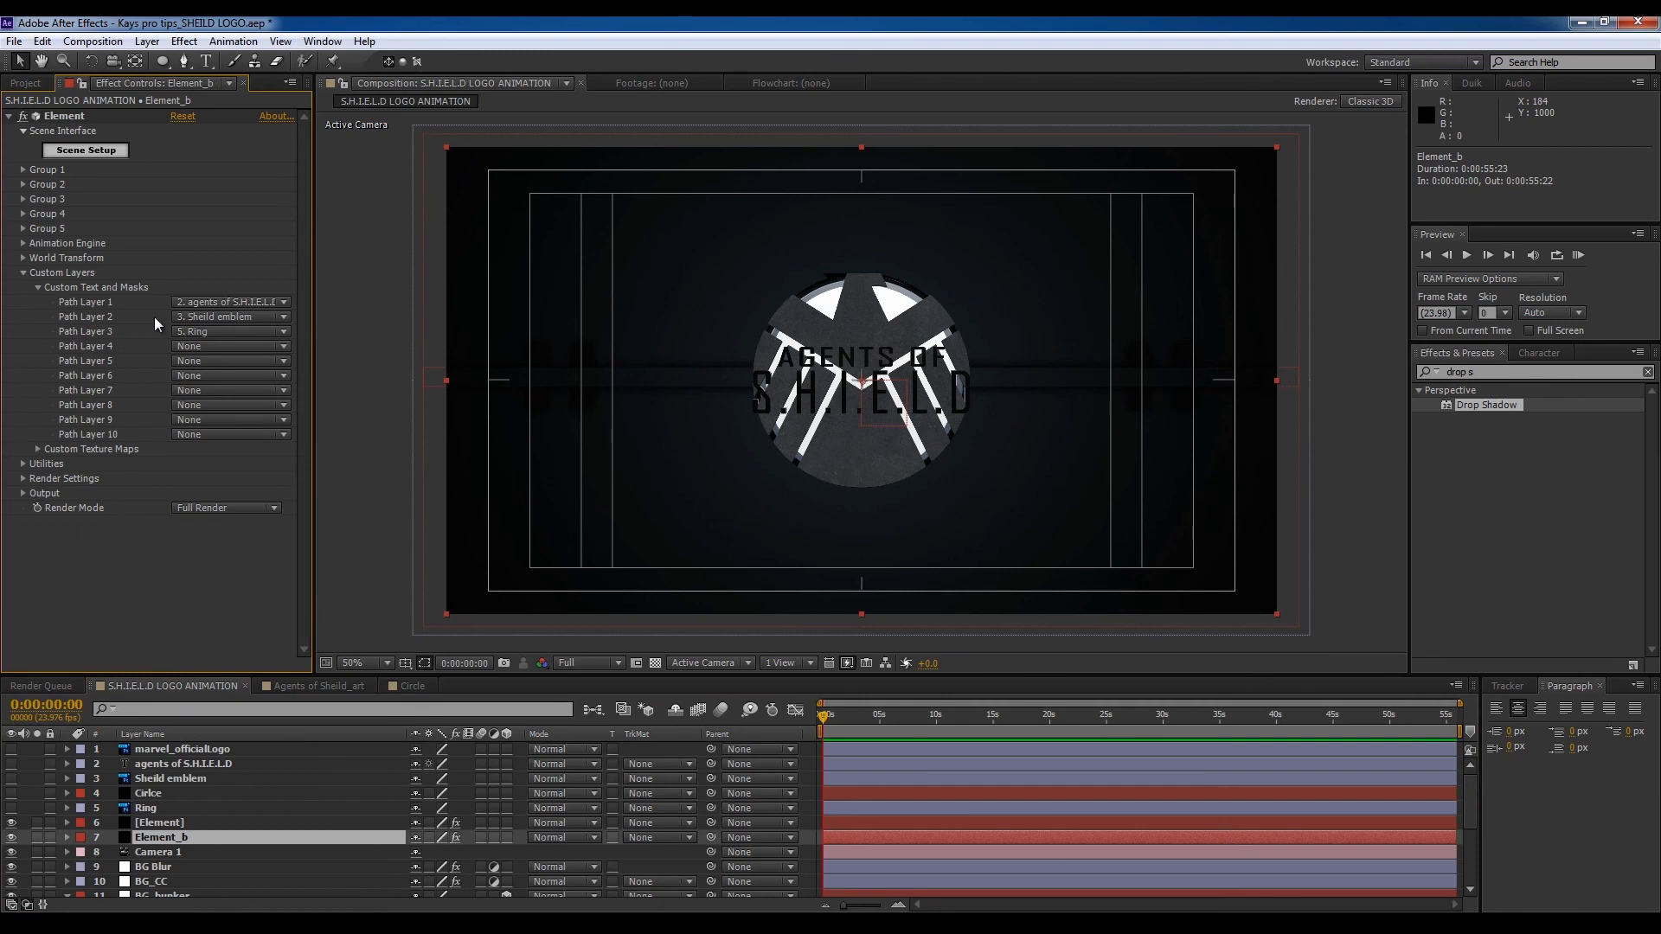
left_click(277, 346)
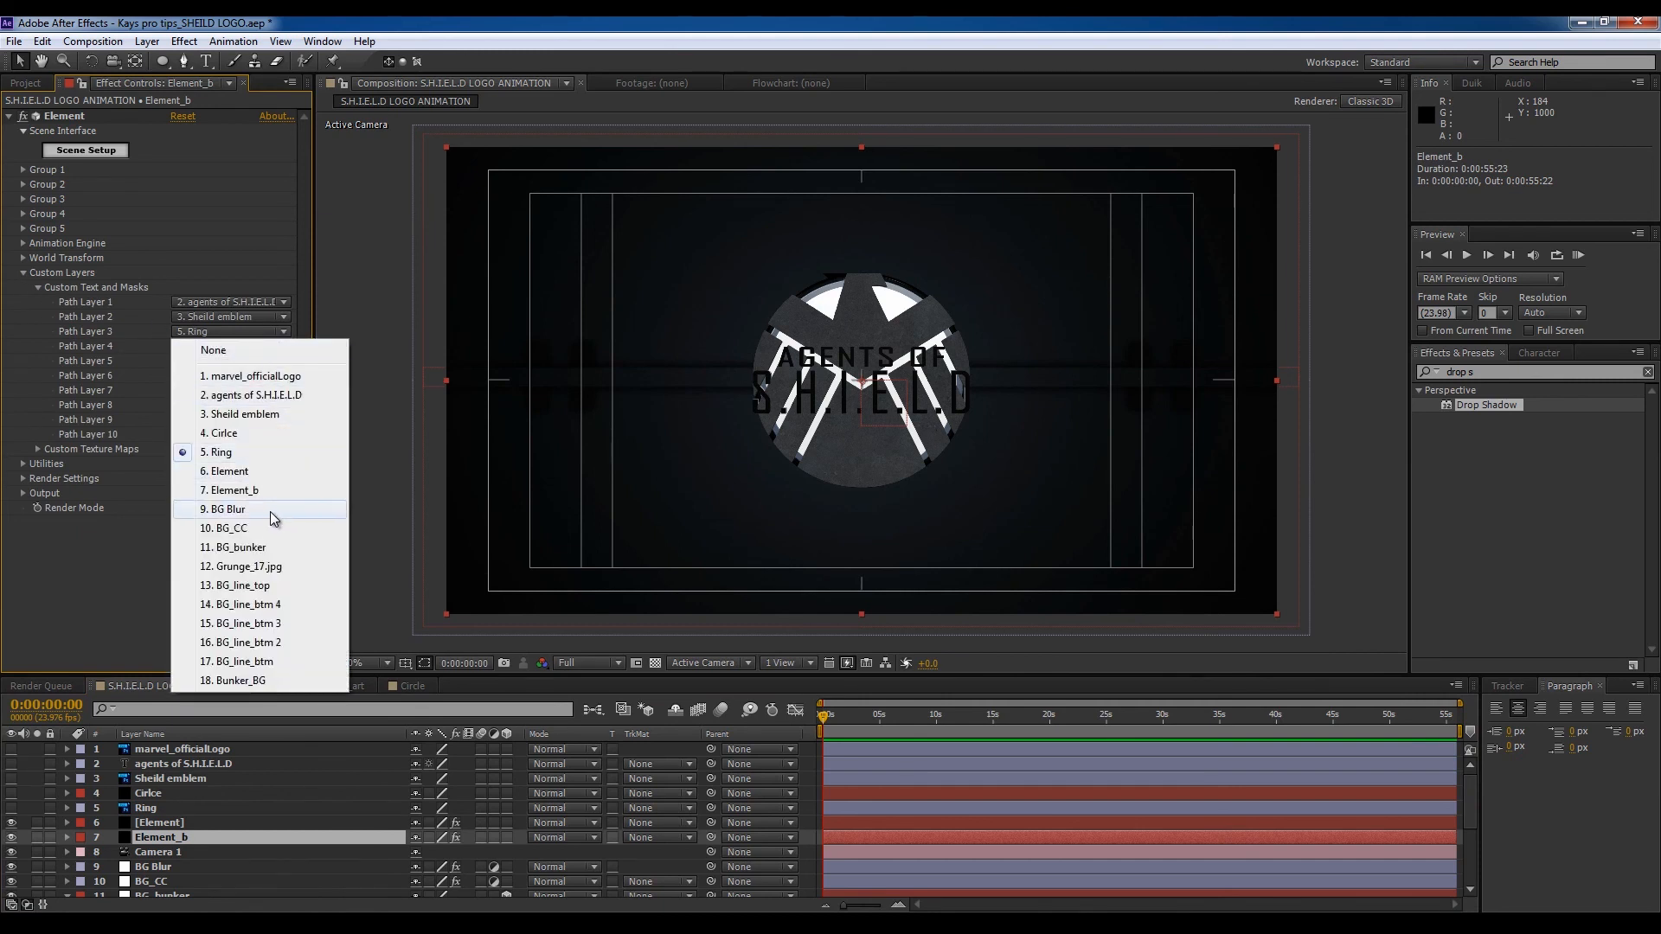
left_click(265, 437)
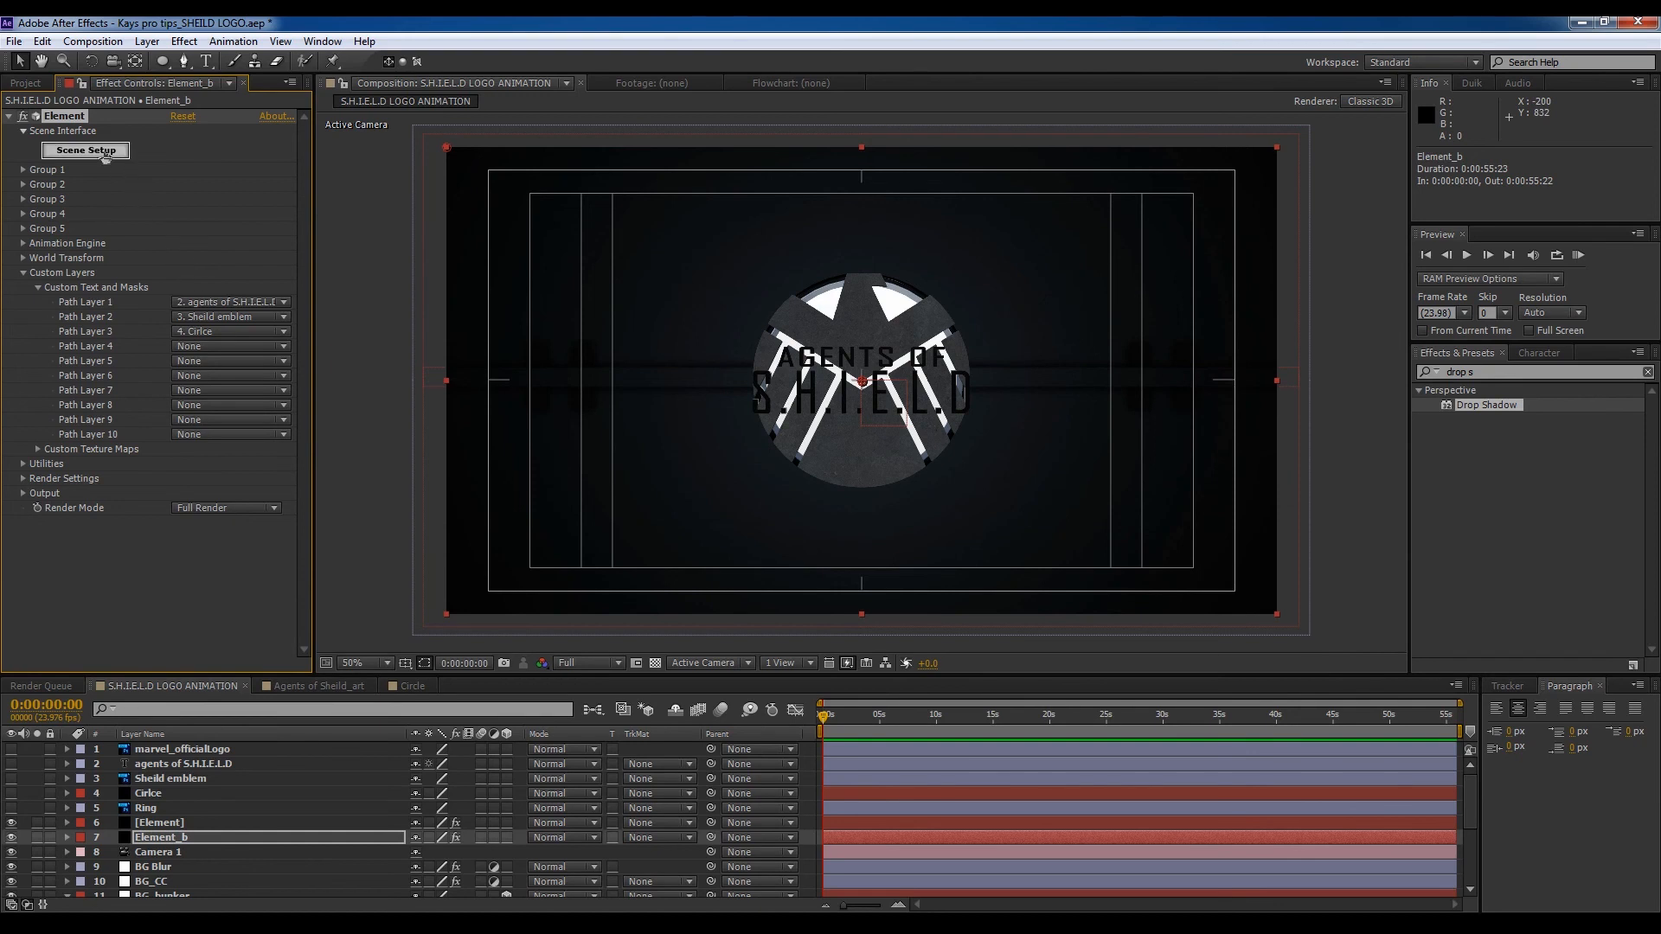
left_click(106, 153)
mouse_move(634, 449)
left_mouse_down()
mouse_move(829, 477)
mouse_move(619, 475)
mouse_move(549, 453)
mouse_move(538, 430)
mouse_move(697, 452)
mouse_move(641, 457)
left_mouse_up()
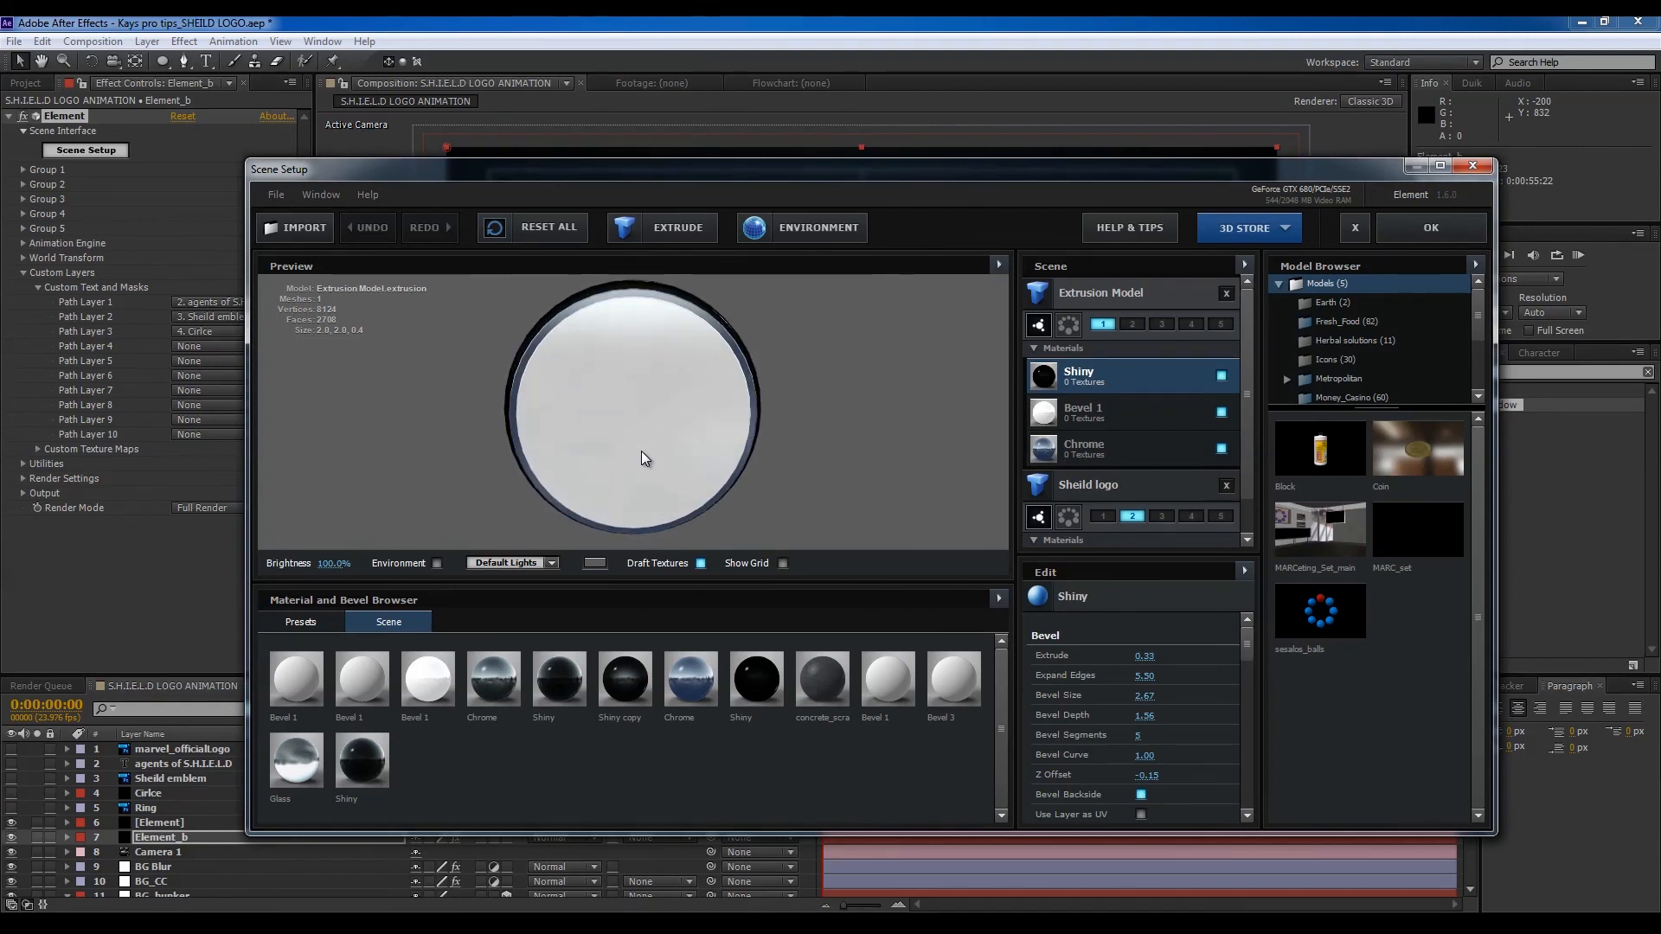
left_click(1430, 228)
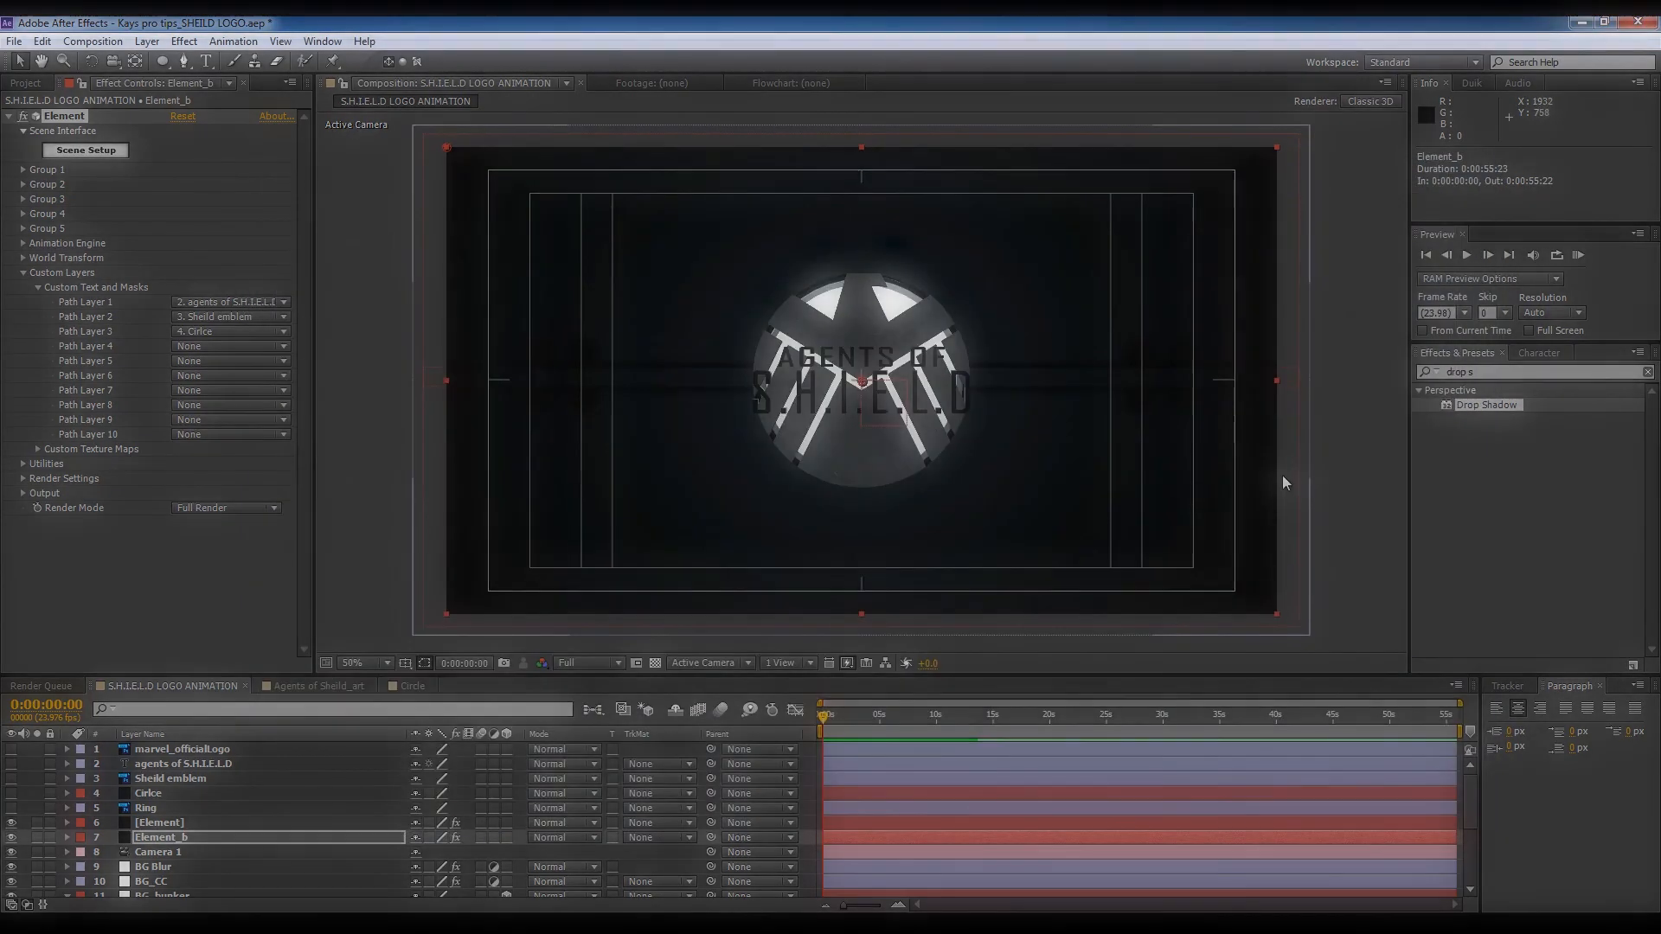